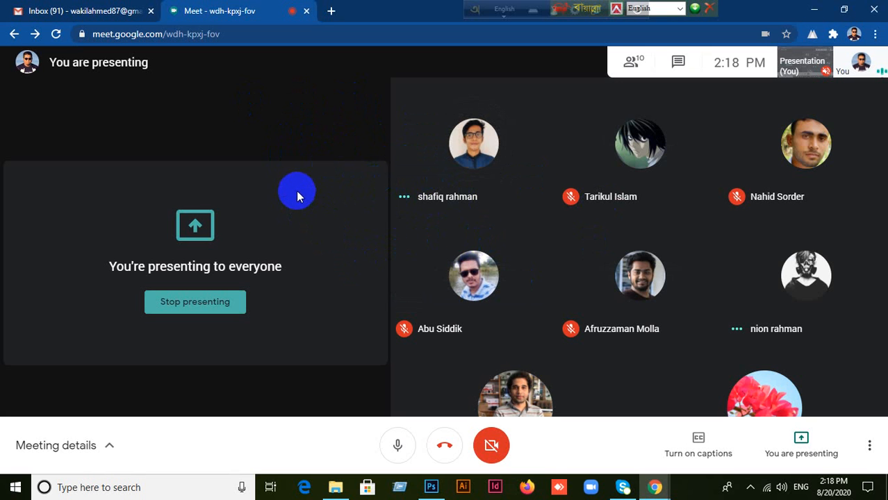
click(52, 11)
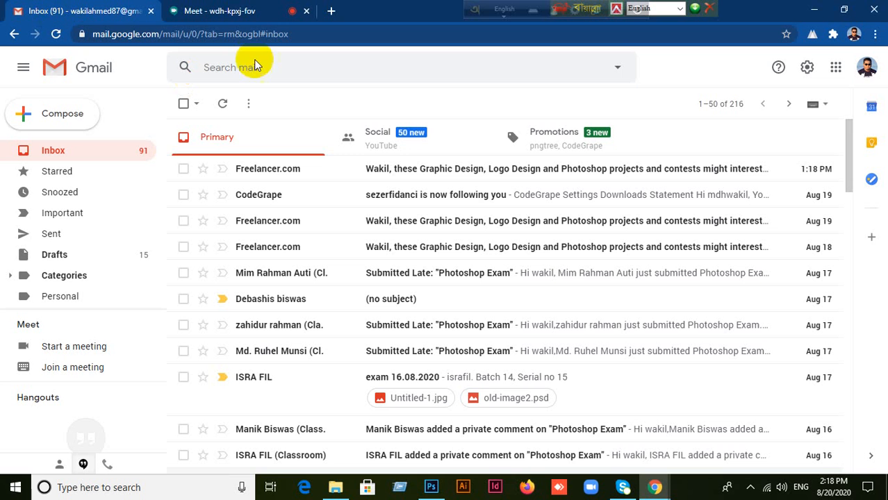
click(235, 13)
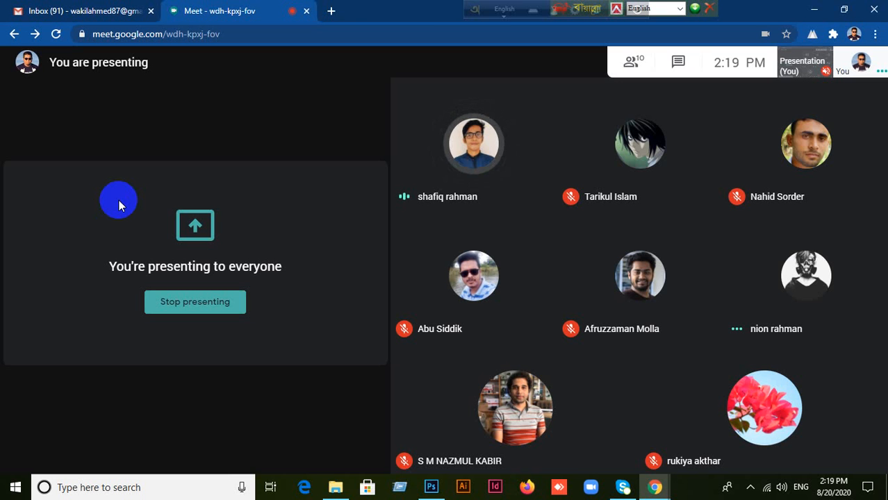
mouse_move(141, 177)
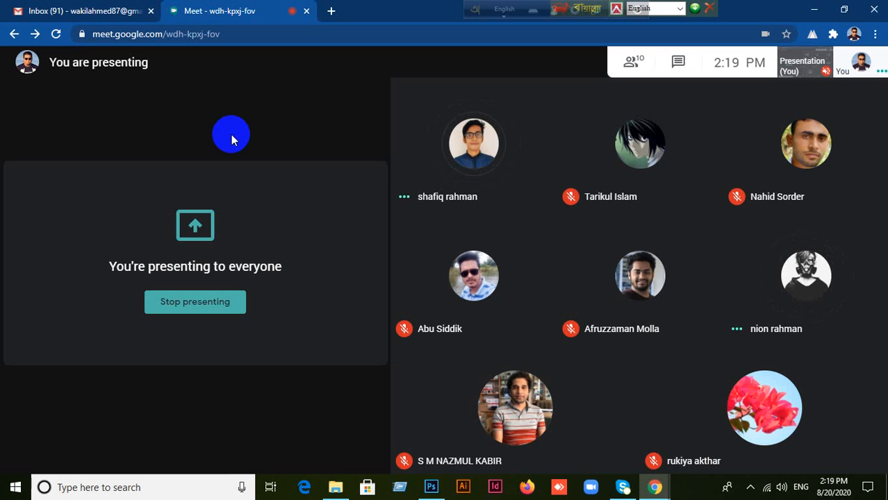
mouse_move(311, 139)
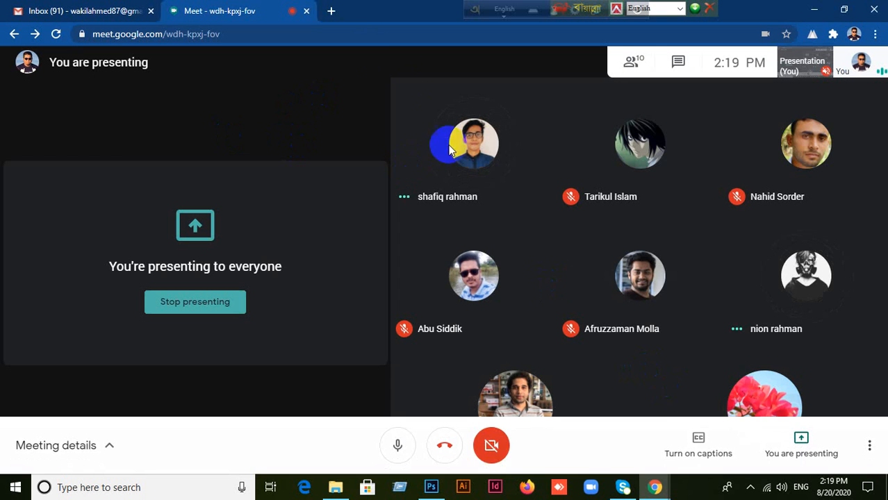
click(330, 11)
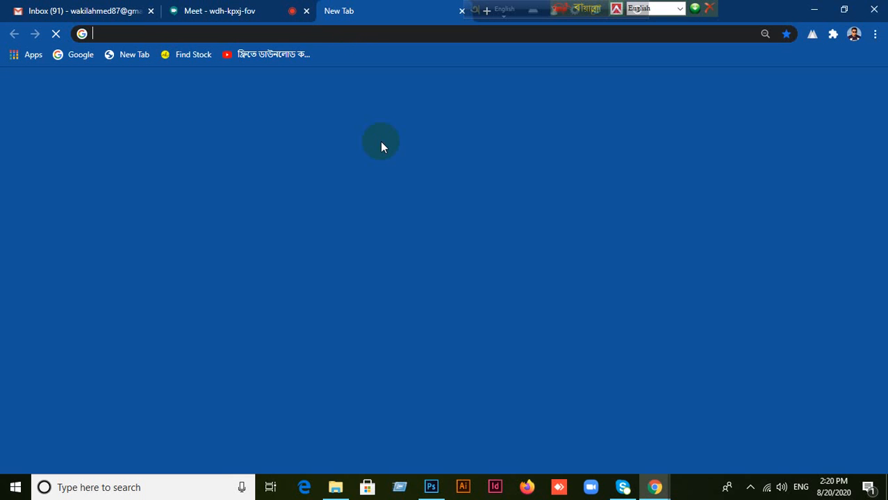
text(www.)
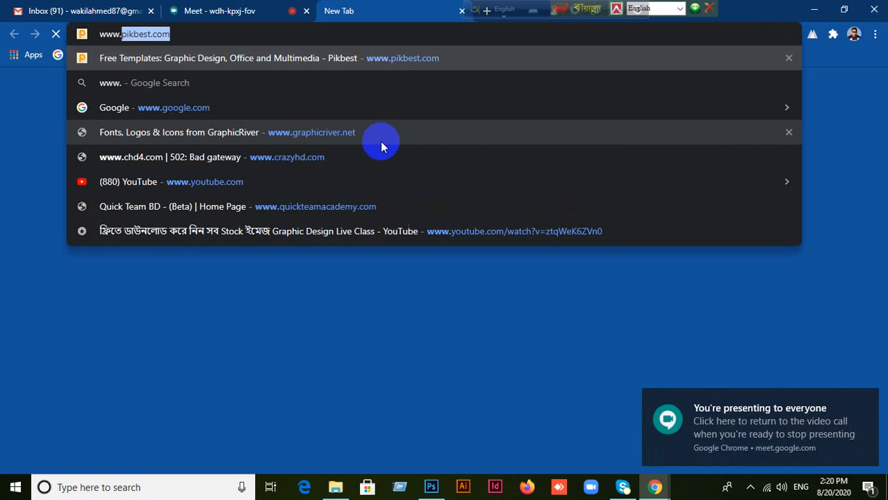
text(gr)
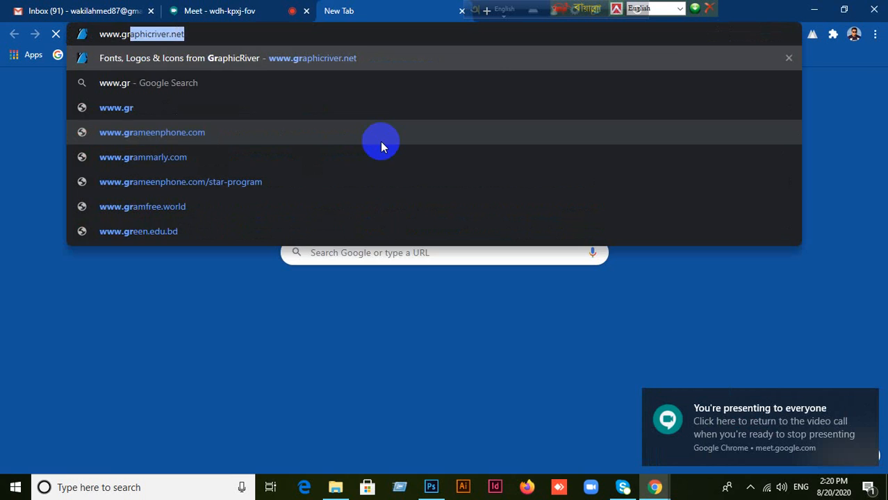
key(Return)
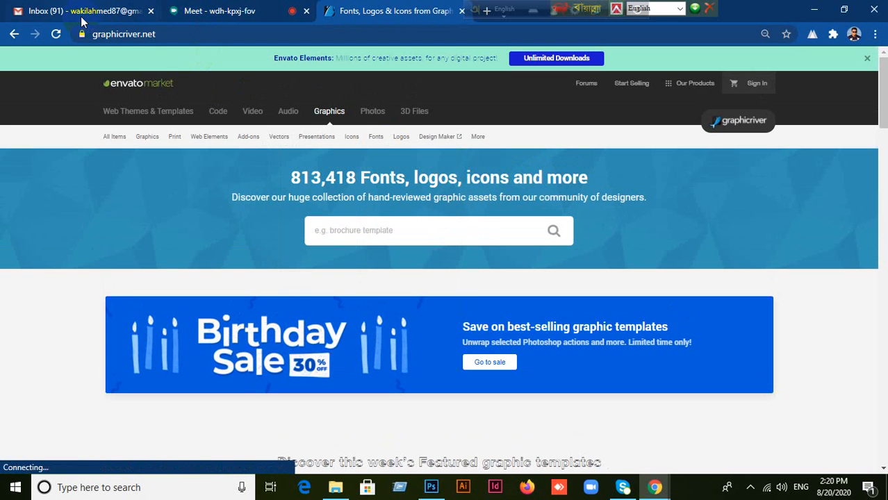
click(208, 11)
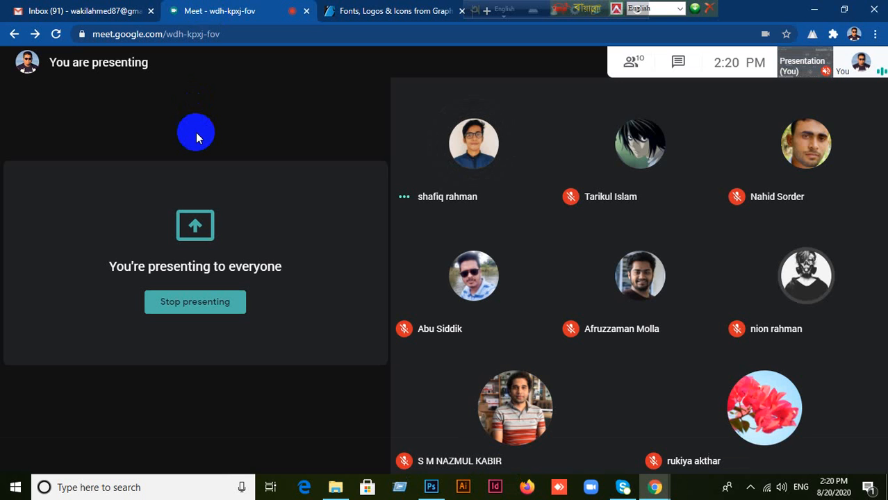
mouse_move(193, 136)
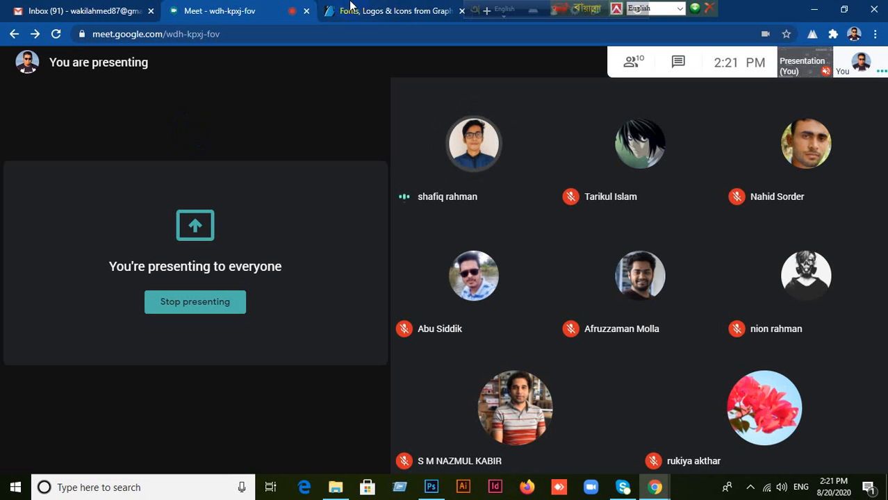
click(395, 13)
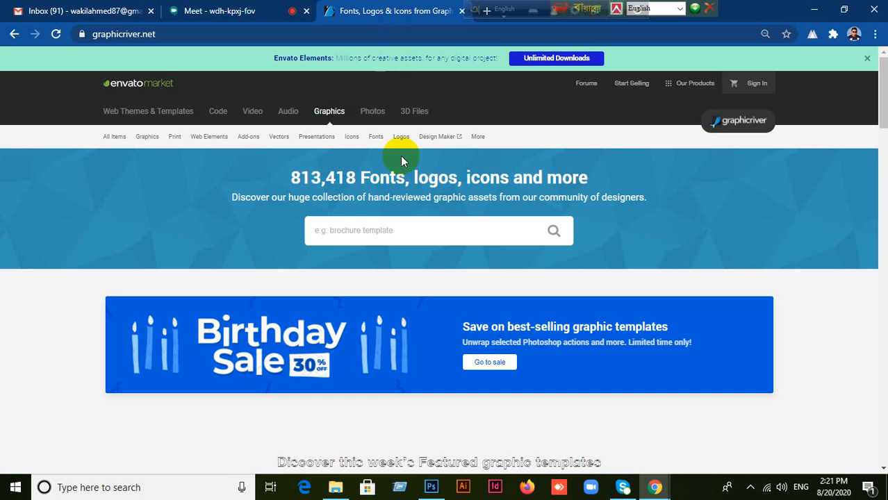
Search GraphicRiver for "business card".
click(409, 231)
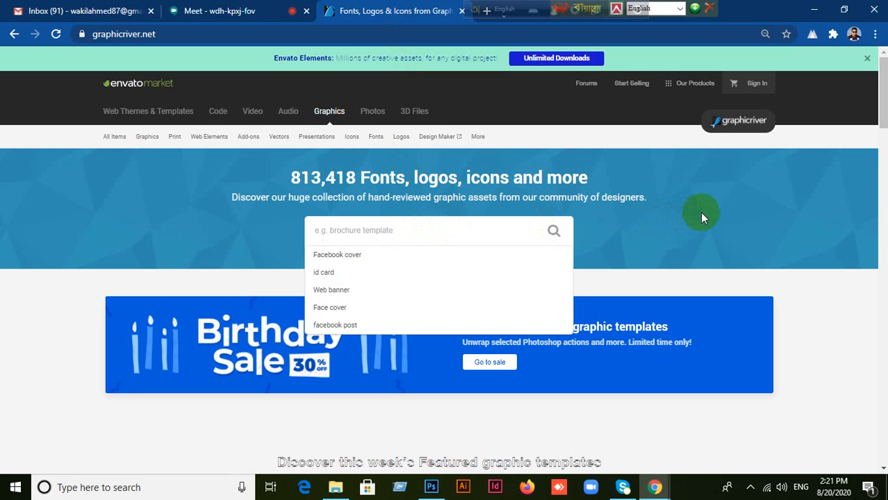
text(buys)
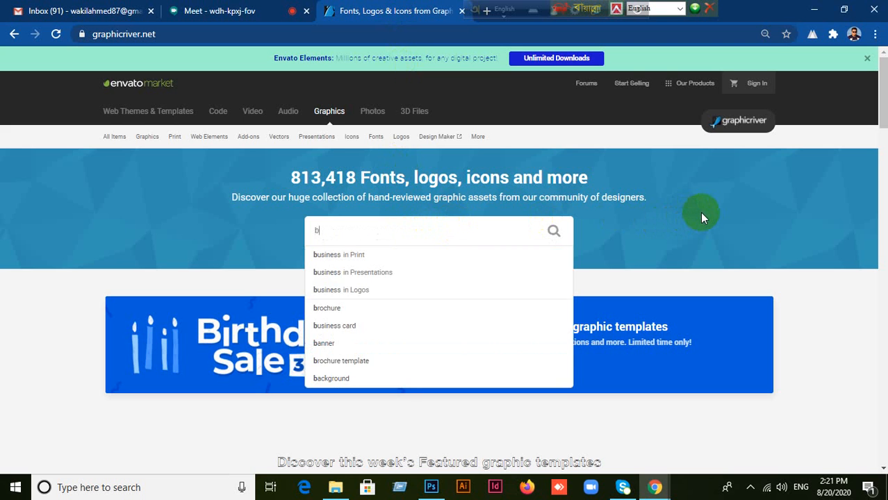
key(BackSpace)
key(BackSpace)
key(BackSpace)
key(BackSpace)
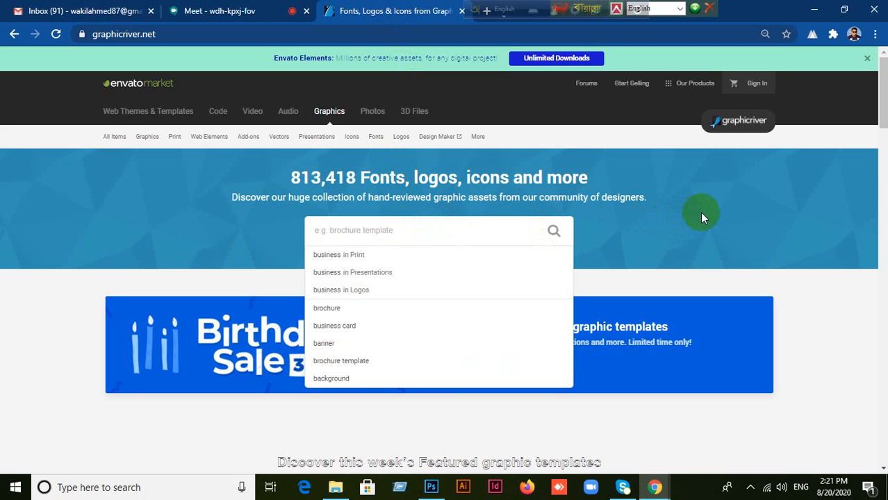
text(business)
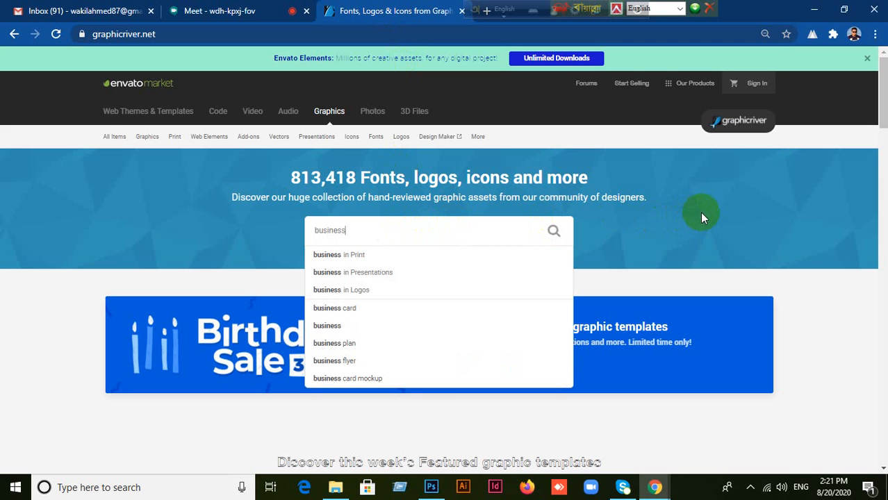
text( card)
key(Return)
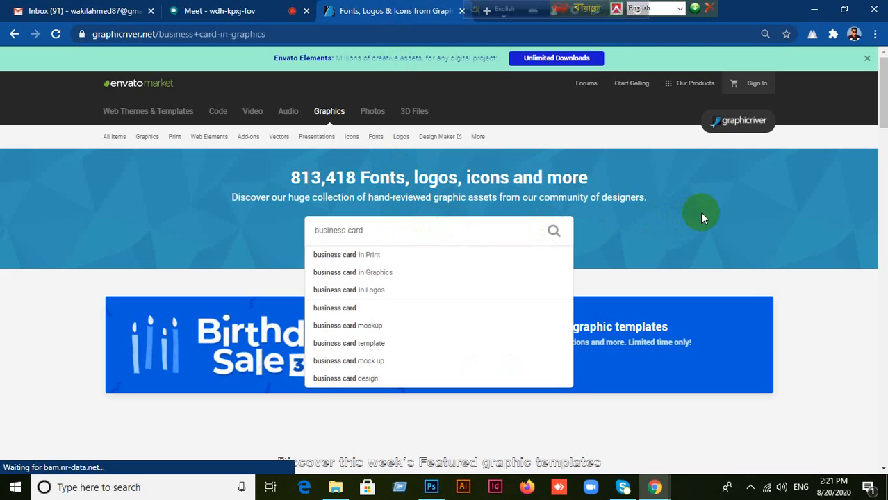
Open the $6 Business Card item with the blue and dark card stacks from the GraphicRiver search results.
click(255, 11)
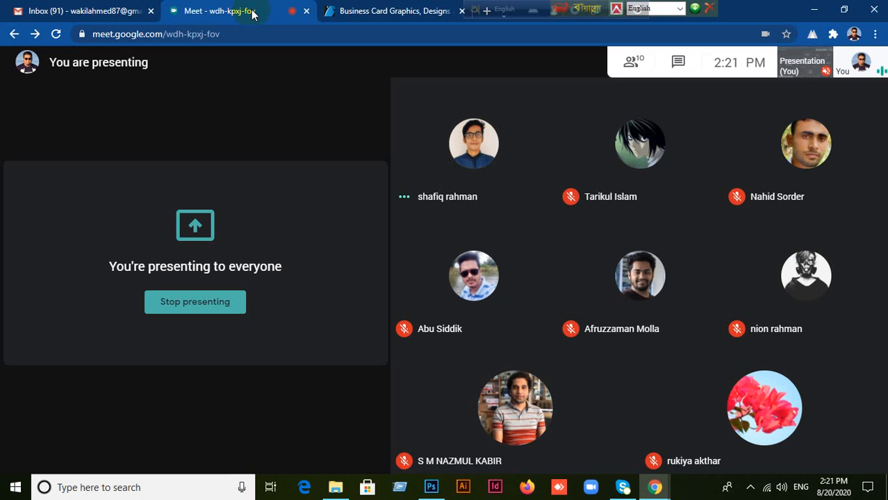
click(378, 12)
scroll(408, 355, down, 5)
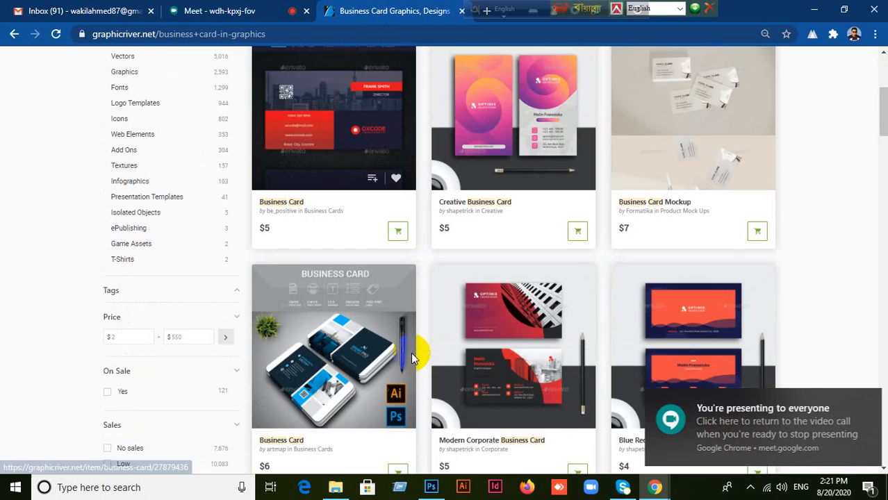
scroll(411, 352, down, 1)
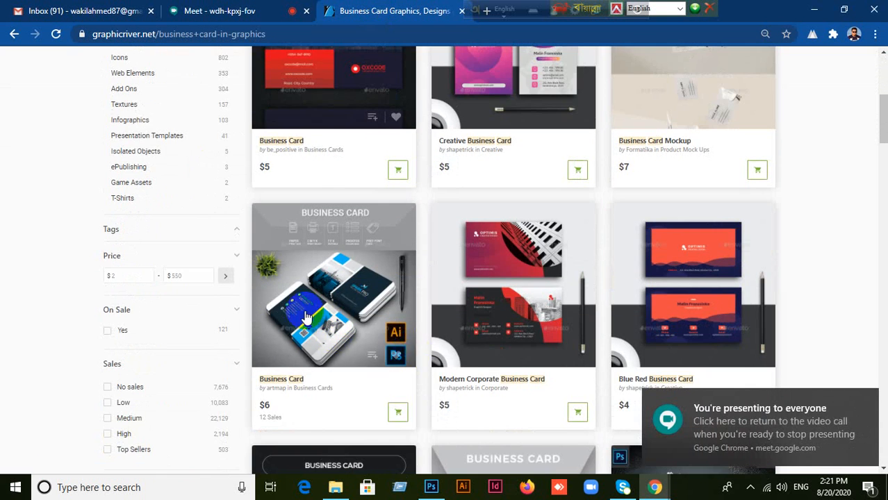
click(353, 281)
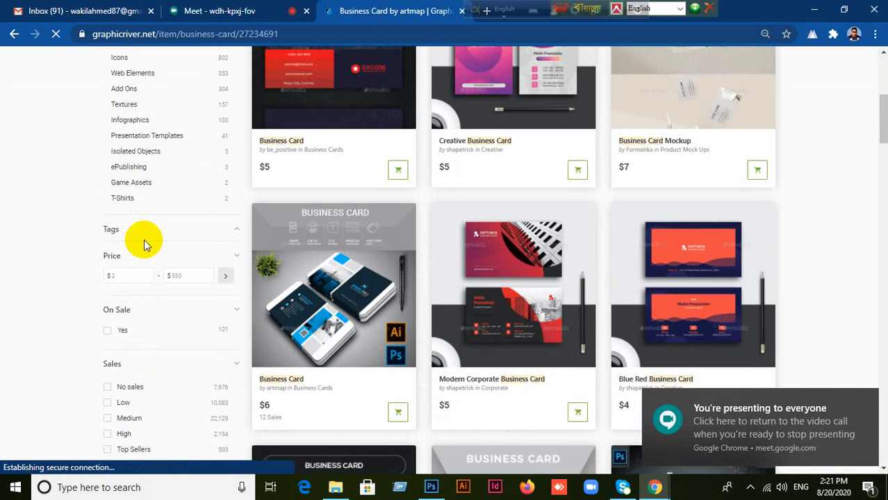
Examine the business card item's preview images, specifications and font information, and return to the search results.
scroll(112, 268, down, 4)
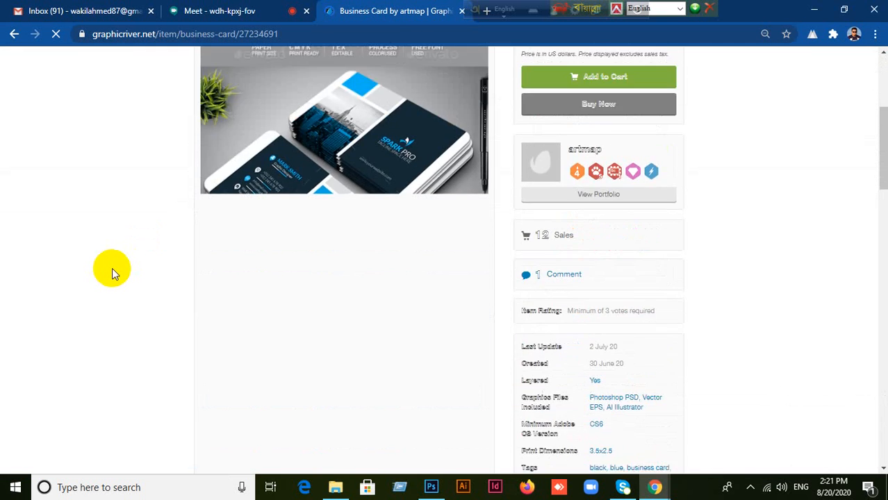
scroll(112, 268, down, 15)
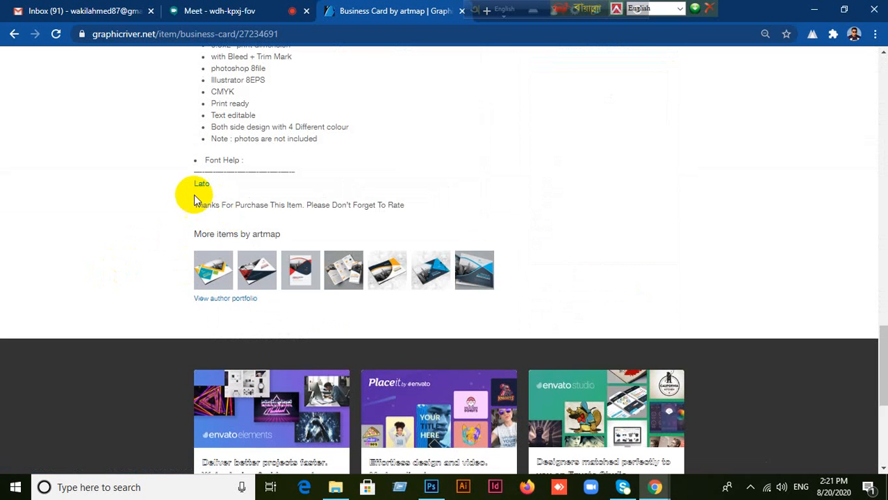
scroll(416, 203, up, 5)
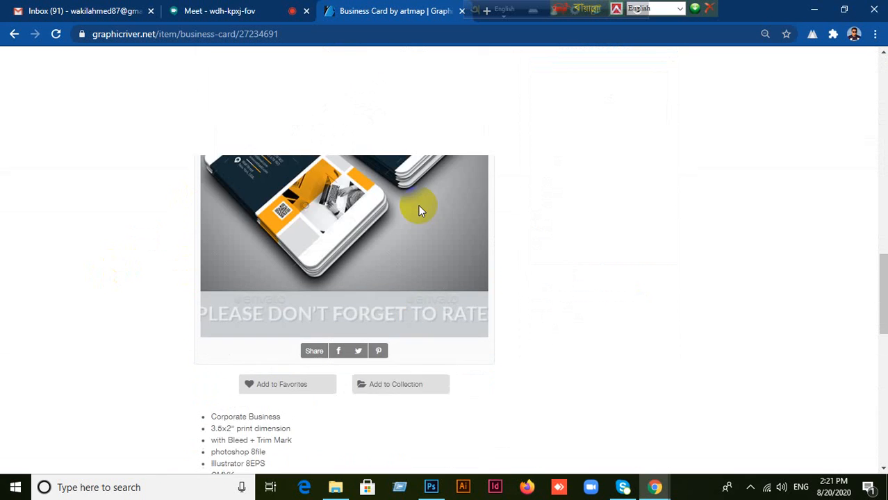
scroll(419, 207, up, 9)
scroll(288, 278, down, 12)
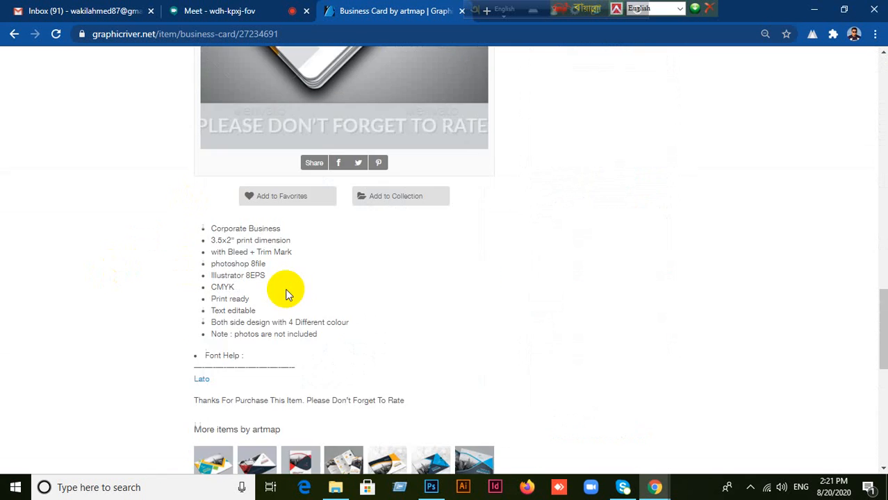
scroll(271, 257, up, 10)
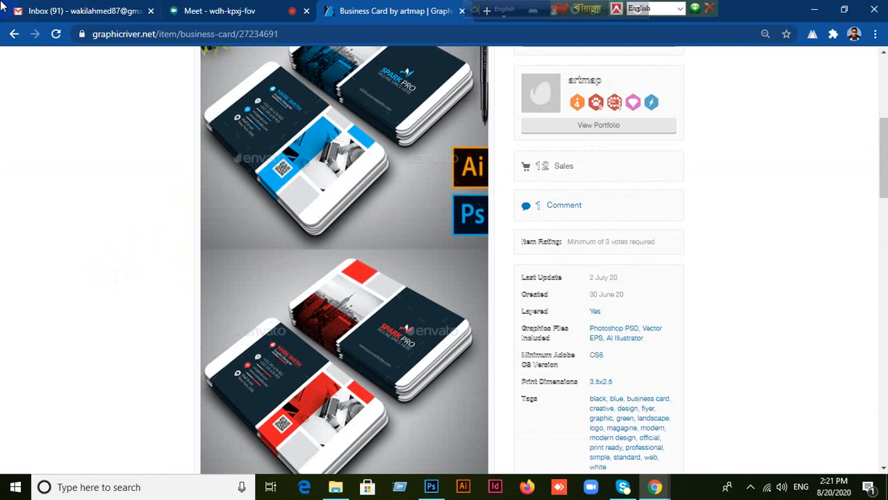
click(15, 34)
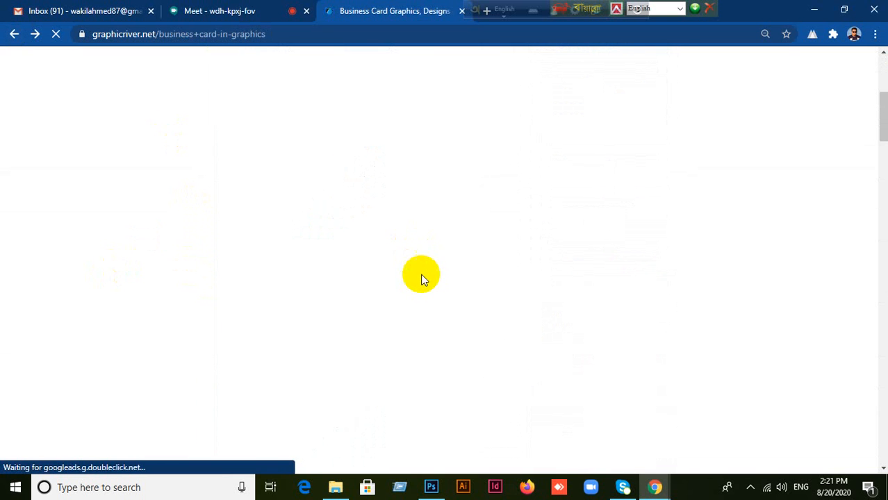
Switch to the Google Meet call, admit the waiting participant, and return to the GraphicRiver results.
click(240, 12)
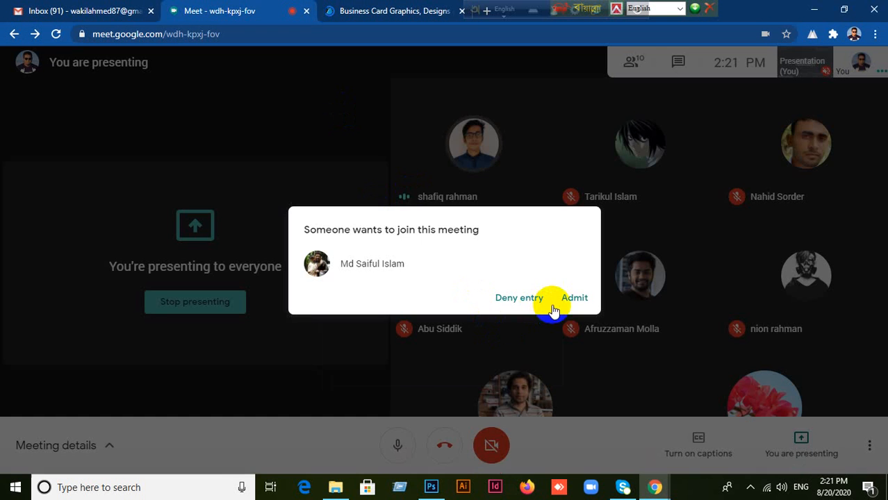
click(574, 297)
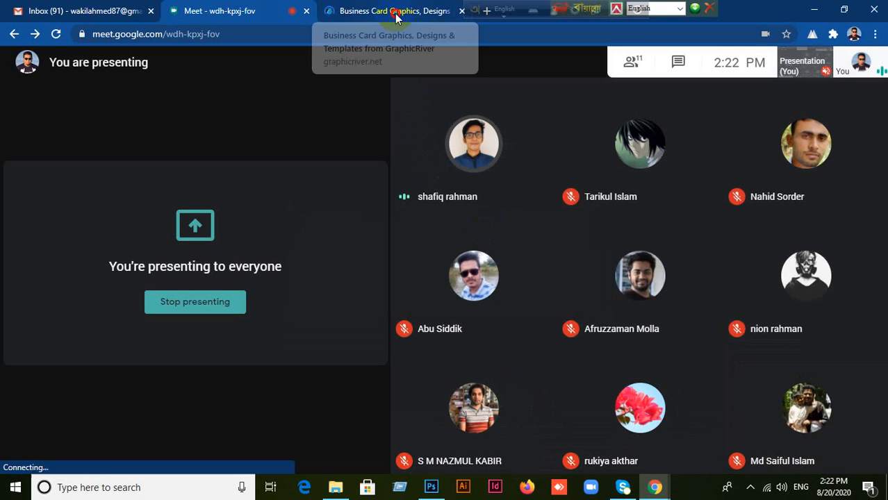
click(397, 18)
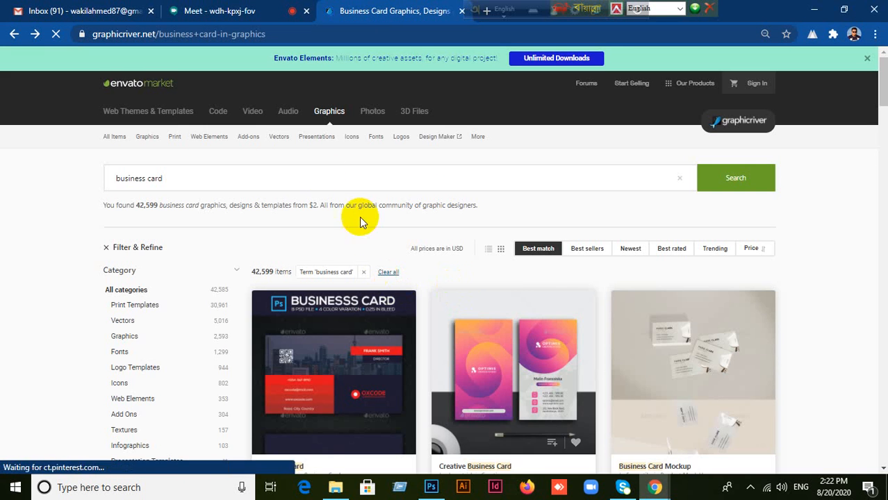
Replace the search term with "Movie", run the search and look over the first movie graphics in the results.
scroll(244, 172, down, 5)
scroll(205, 269, up, 5)
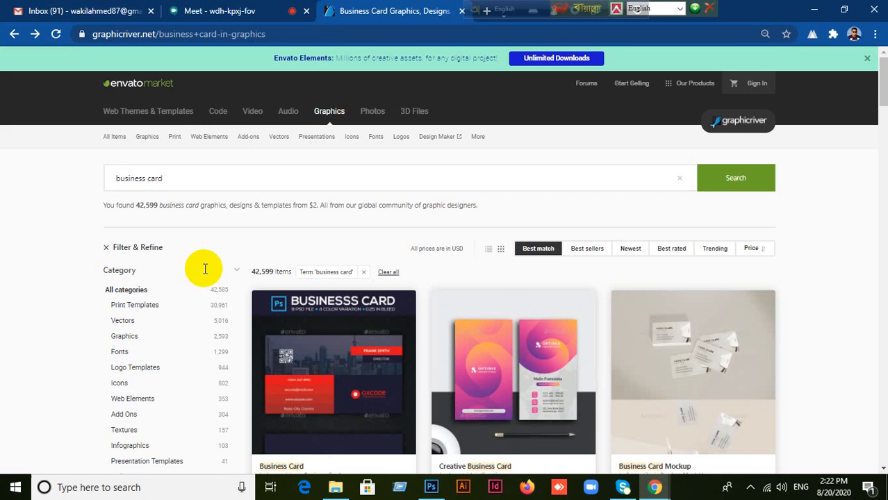
drag(179, 185, 33, 183)
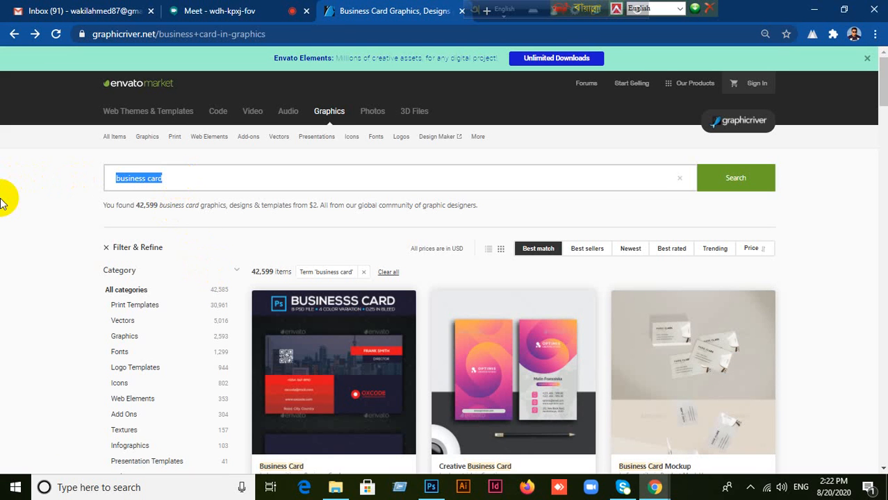
text(Mo)
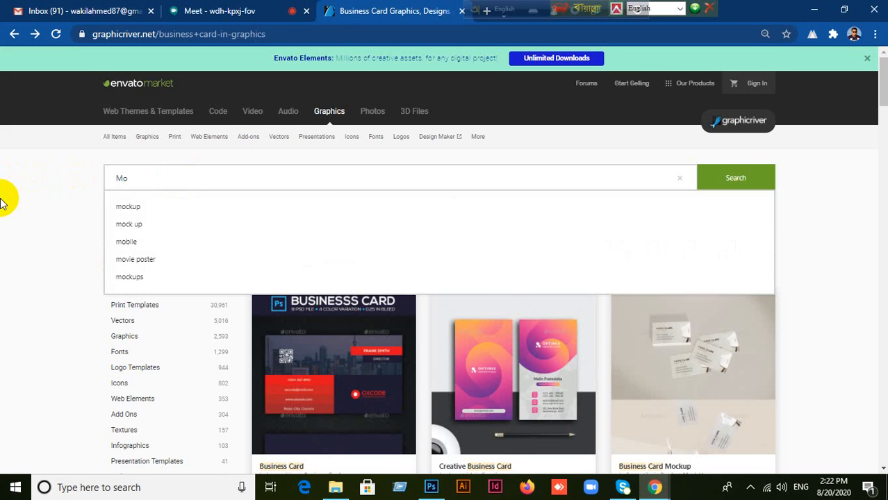
text(vie)
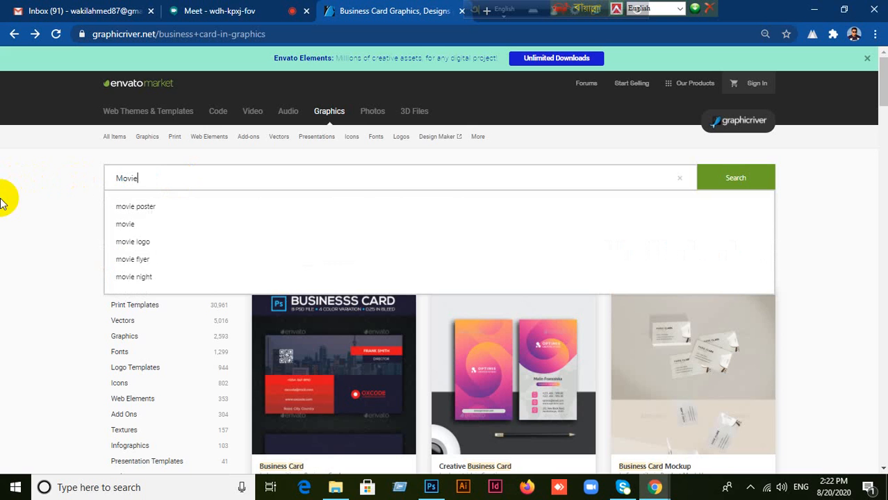
click(742, 179)
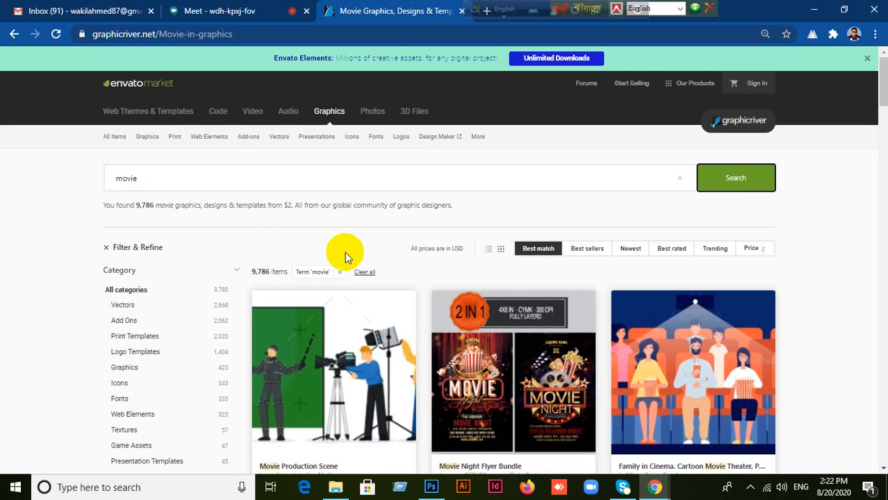
scroll(480, 301, down, 3)
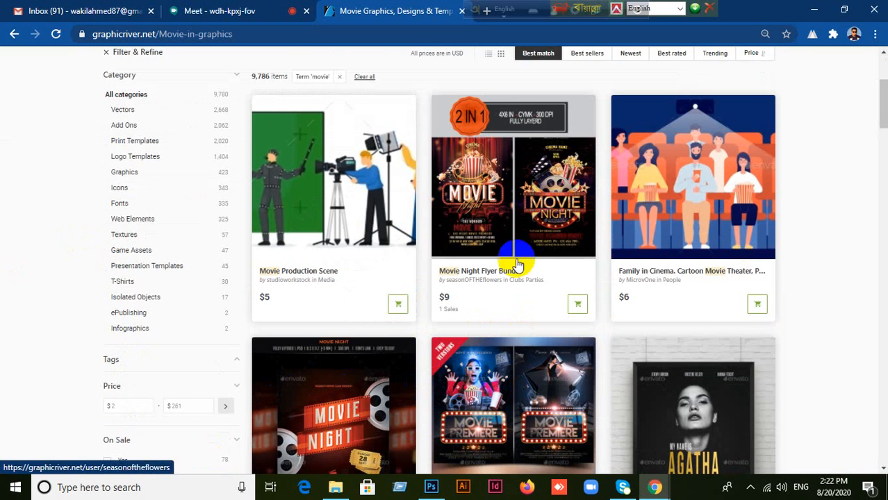
Open the $10 Movie Night / Movie Time Flyer from the movie results and review its file specifications and tags.
scroll(493, 309, down, 5)
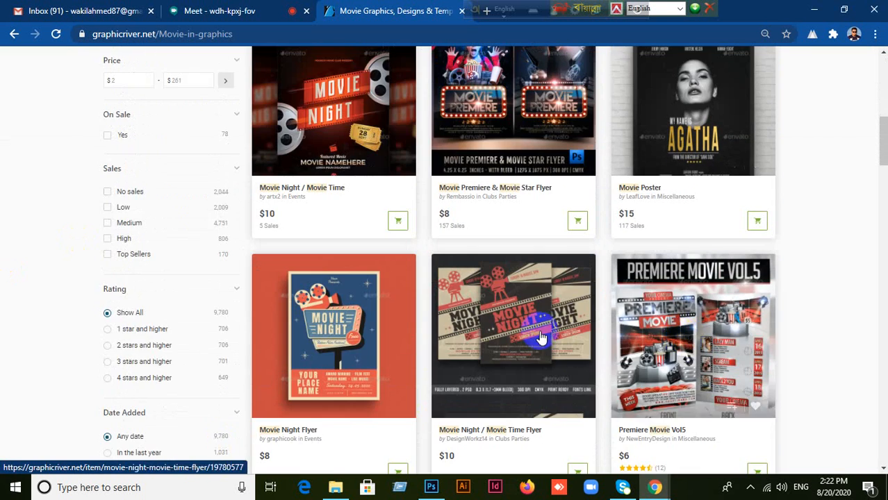
click(542, 338)
scroll(182, 299, down, 2)
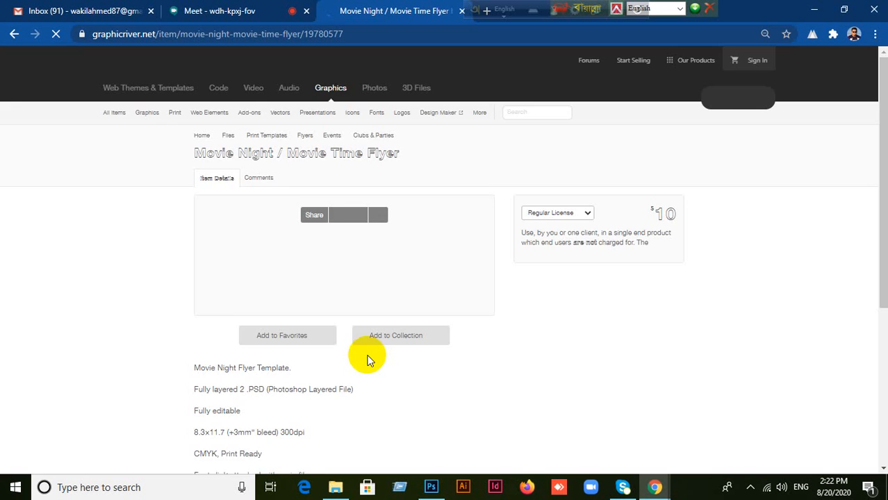
scroll(371, 352, down, 5)
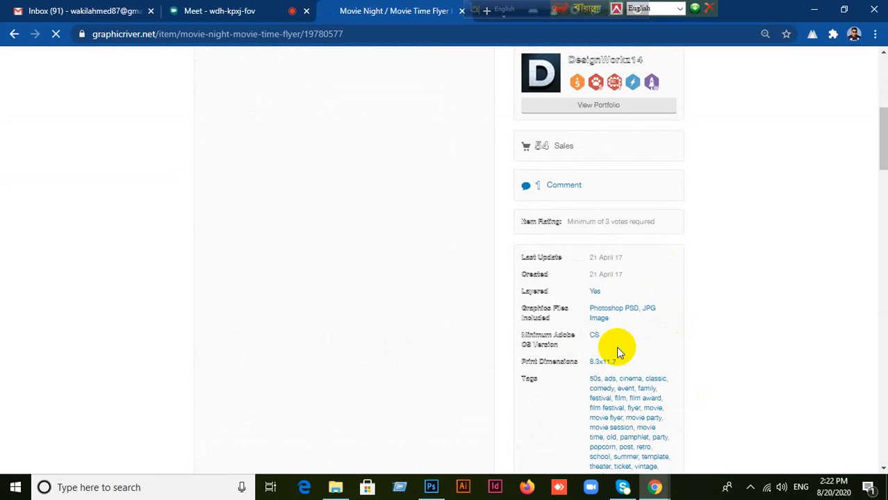
scroll(623, 365, down, 4)
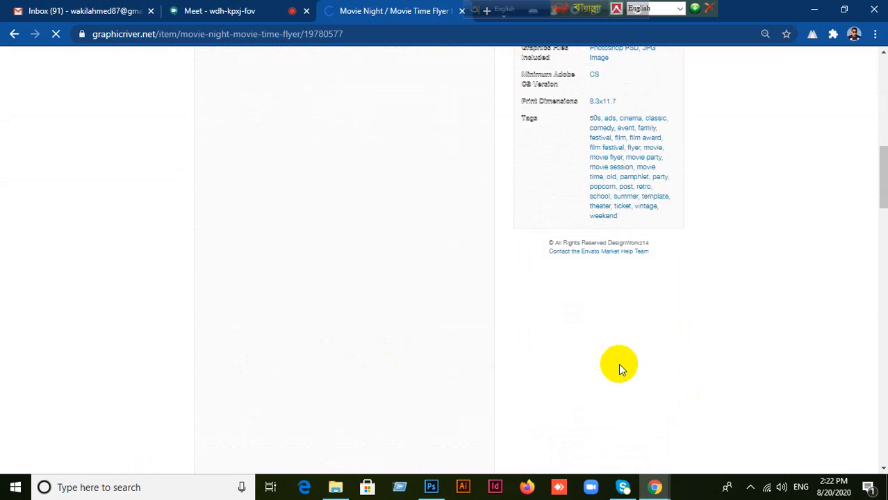
scroll(620, 364, up, 4)
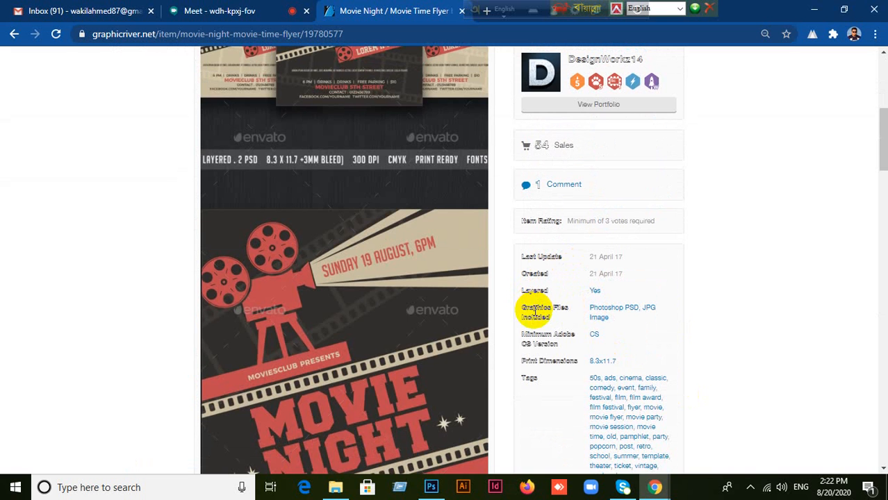
Examine the movie flyer's preview images, description and font links, and return to the movie search results.
scroll(460, 291, down, 20)
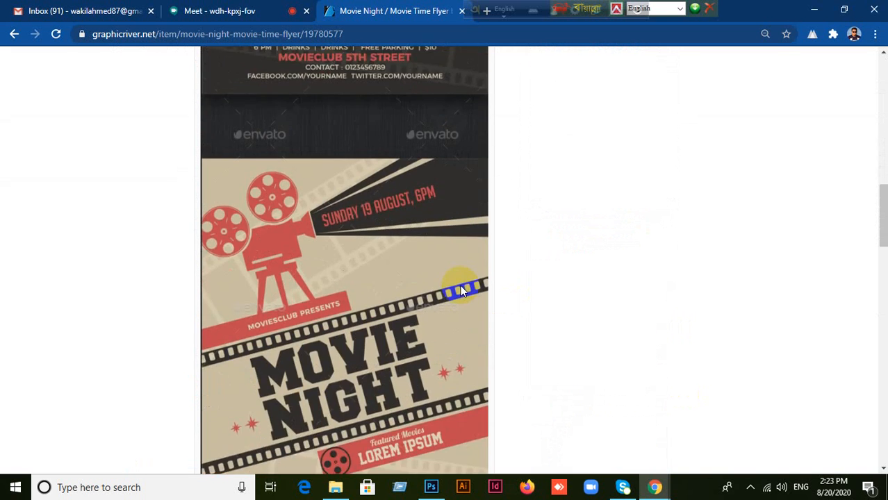
scroll(459, 288, down, 5)
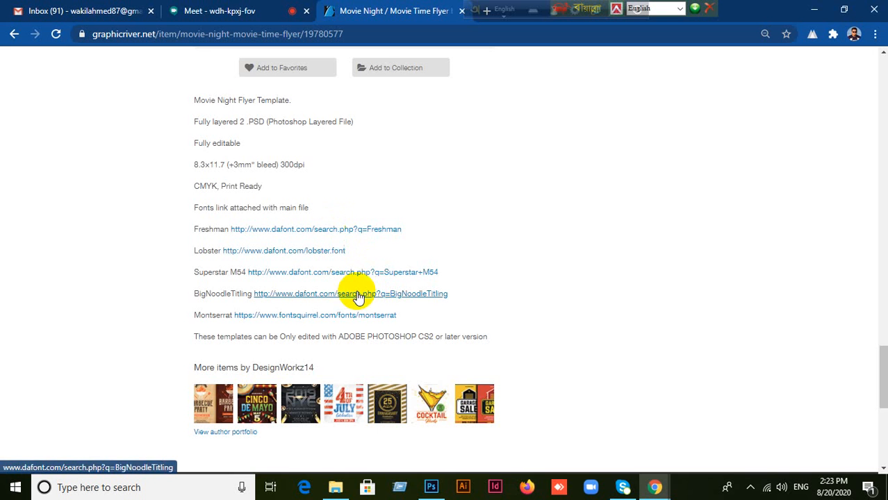
scroll(369, 291, up, 1)
scroll(382, 285, down, 5)
scroll(435, 285, up, 10)
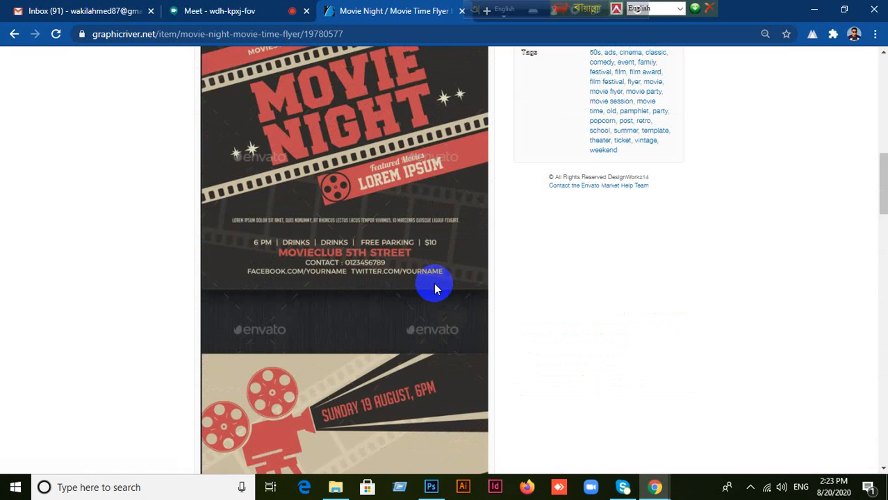
scroll(436, 286, up, 15)
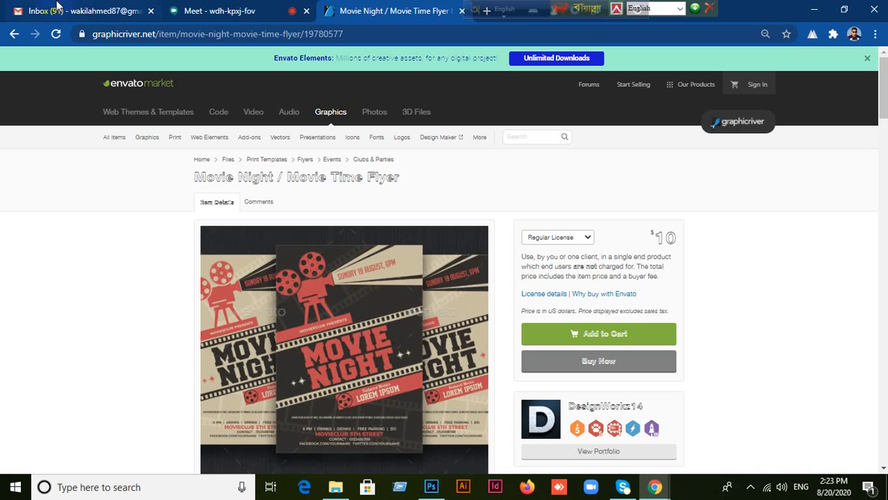
click(13, 35)
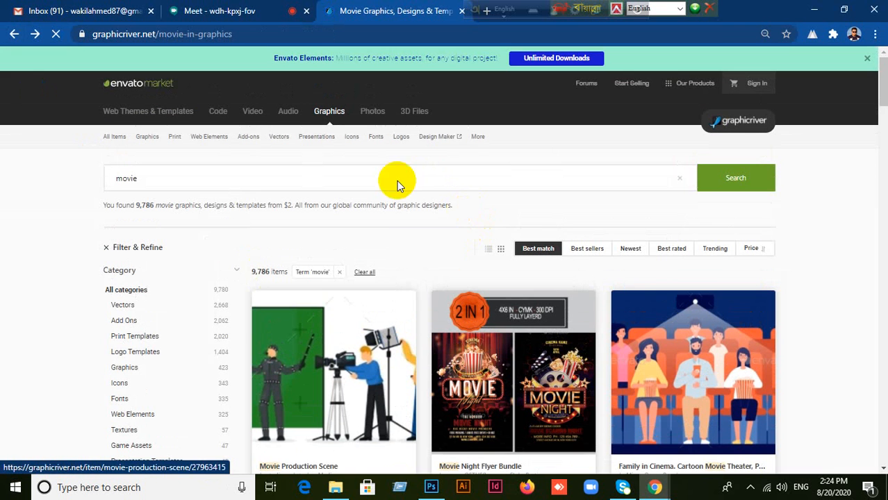
Replace the search term with "marriage card" and run the search.
click(206, 180)
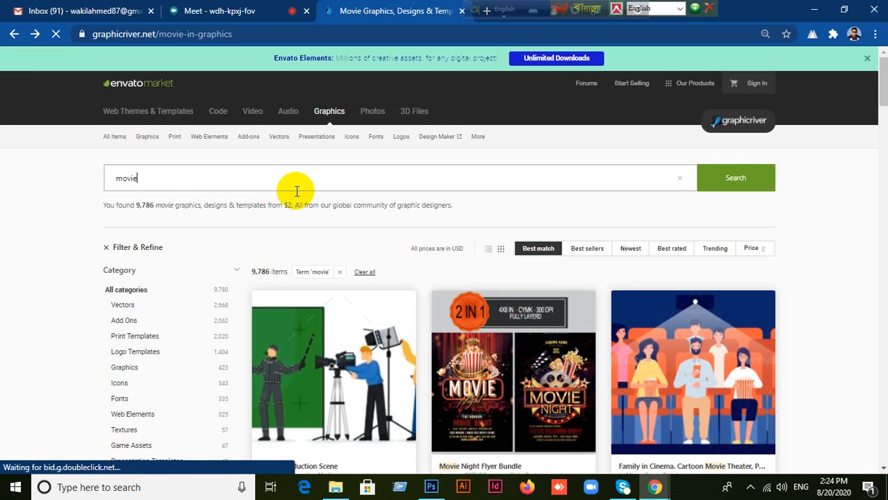
key(BackSpace)
key(BackSpace)
key(BackSpace)
key(BackSpace)
key(BackSpace)
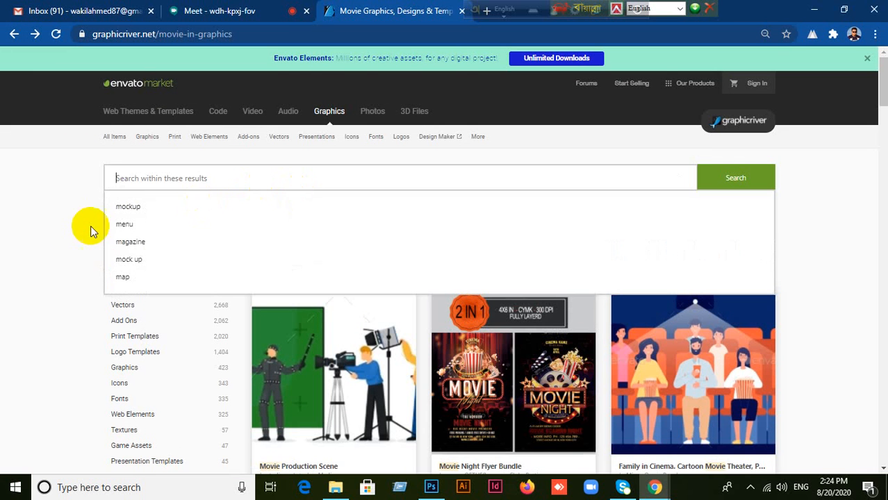
scroll(39, 249, down, 2)
scroll(71, 288, down, 2)
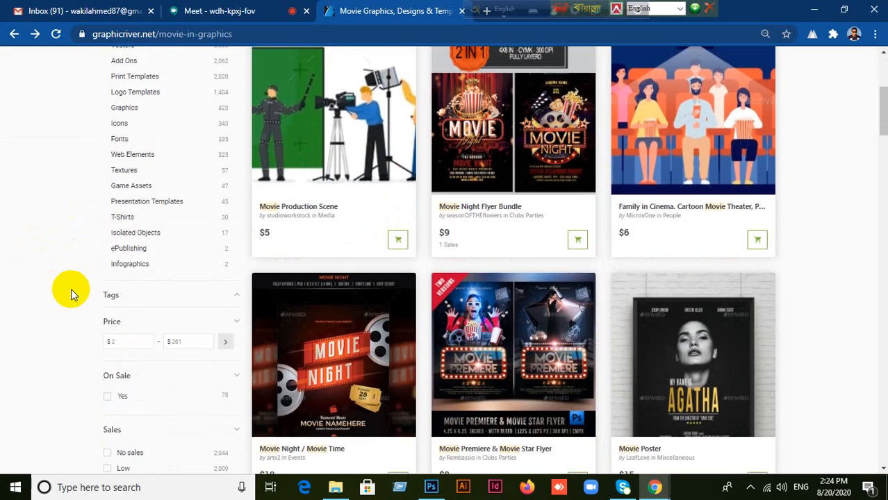
scroll(71, 288, down, 5)
scroll(71, 289, up, 10)
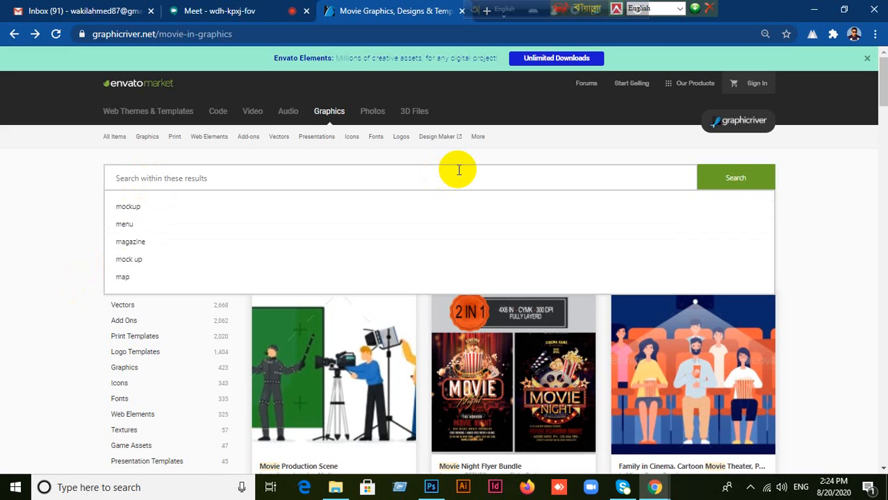
text(ma)
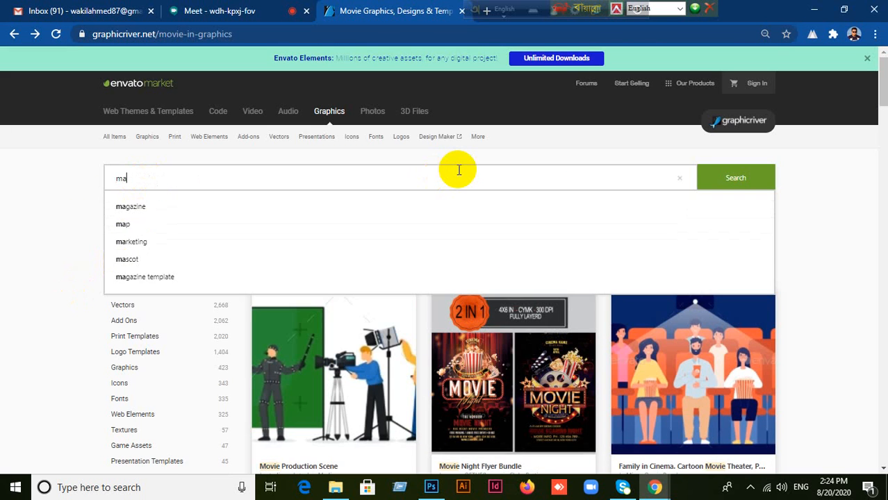
text(rra)
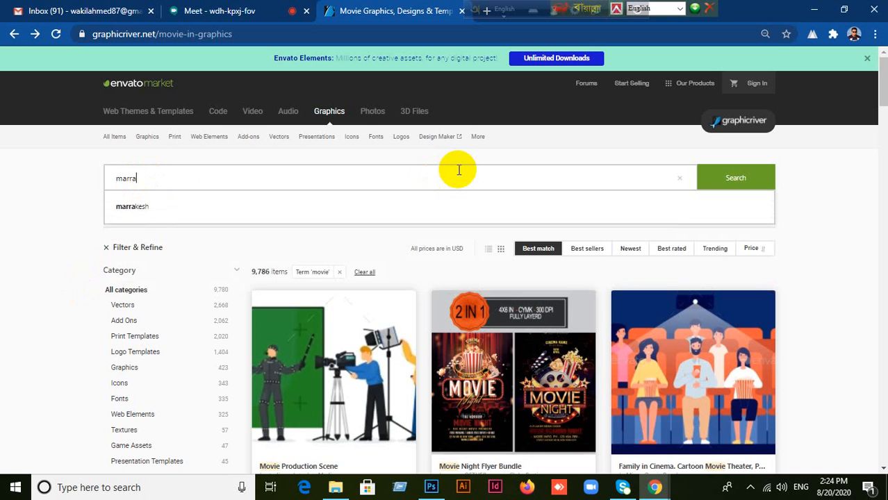
key(BackSpace)
text(iage card)
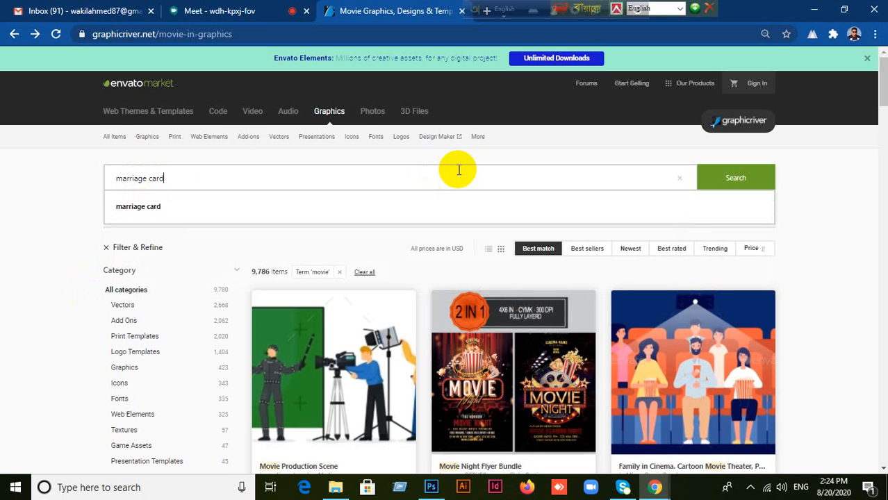
click(174, 207)
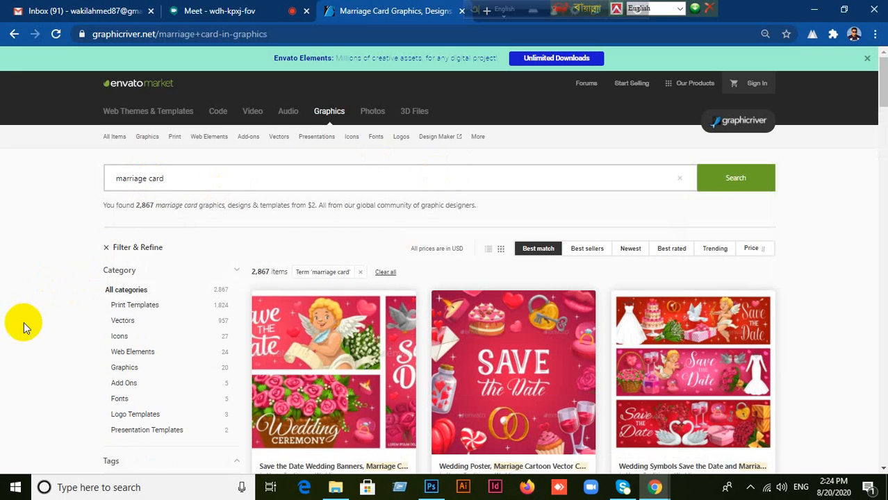
Look over the marriage card results and open the $8 Wedding Poster, Marriage Cartoon Vector Card item.
scroll(41, 323, down, 6)
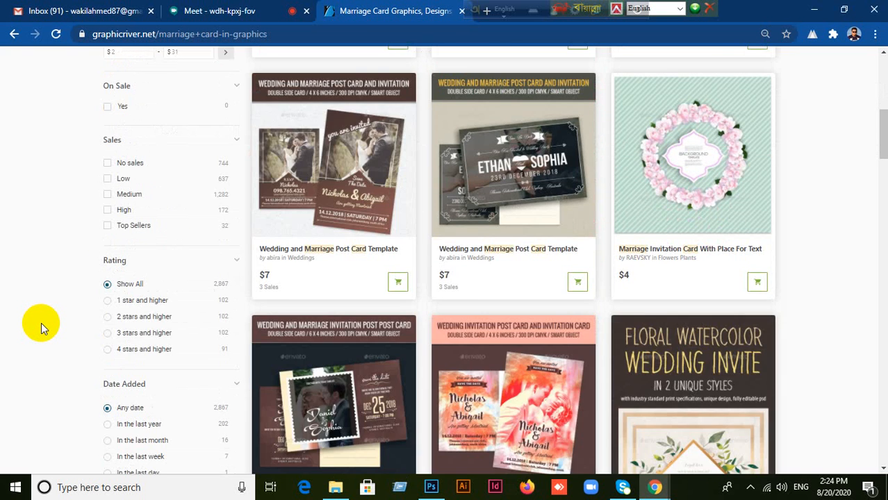
scroll(41, 323, up, 3)
scroll(41, 322, up, 2)
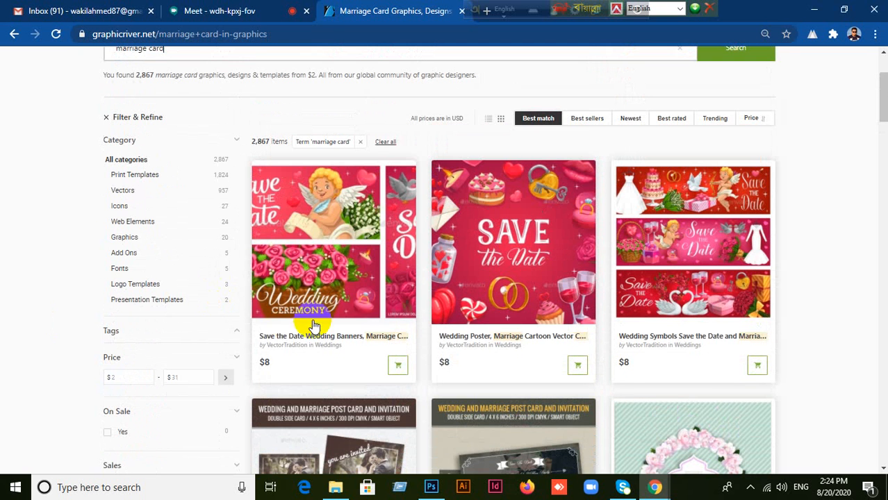
click(471, 238)
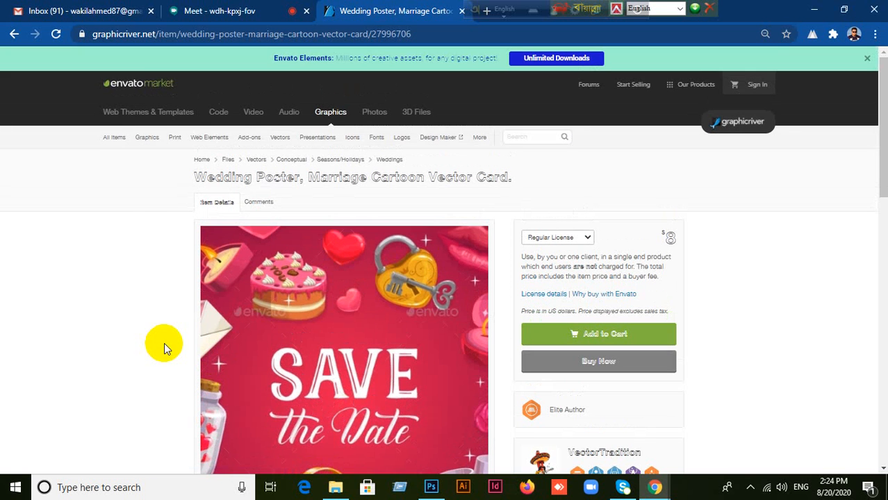
Examine the wedding poster's preview, description and file details, and return to the marriage card results.
scroll(138, 367, down, 3)
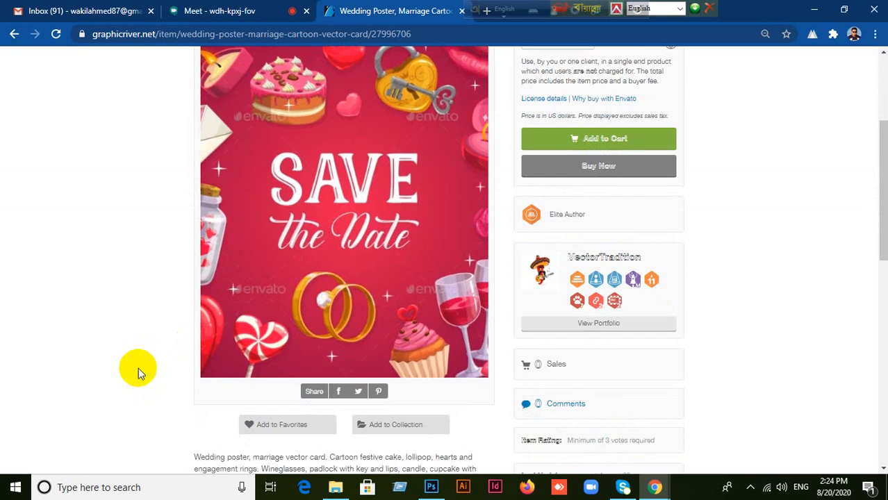
scroll(139, 368, down, 3)
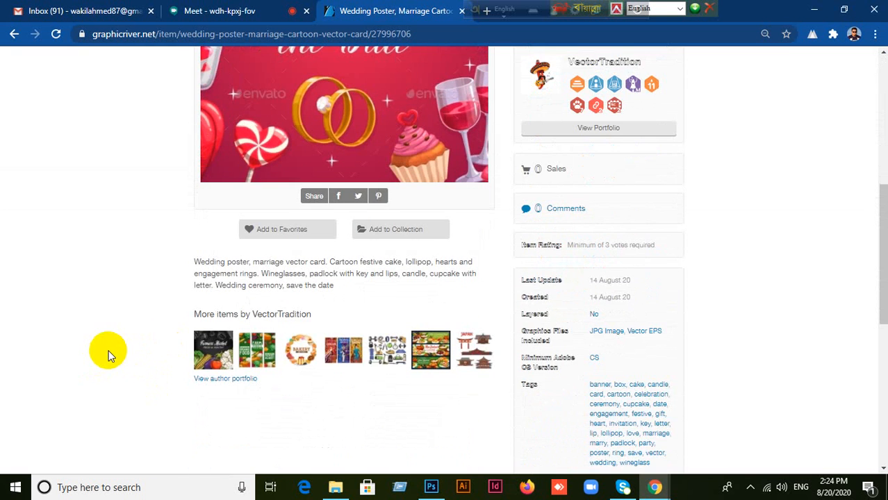
scroll(109, 356, down, 4)
scroll(109, 355, up, 2)
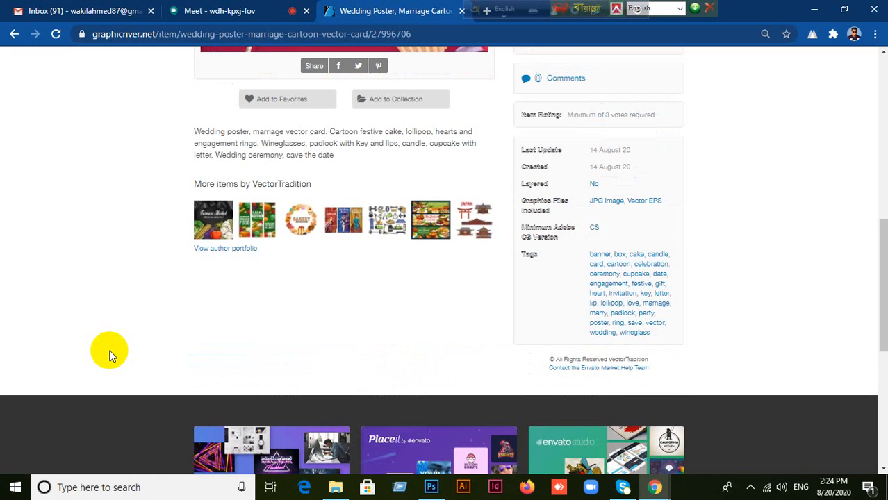
scroll(580, 390, up, 3)
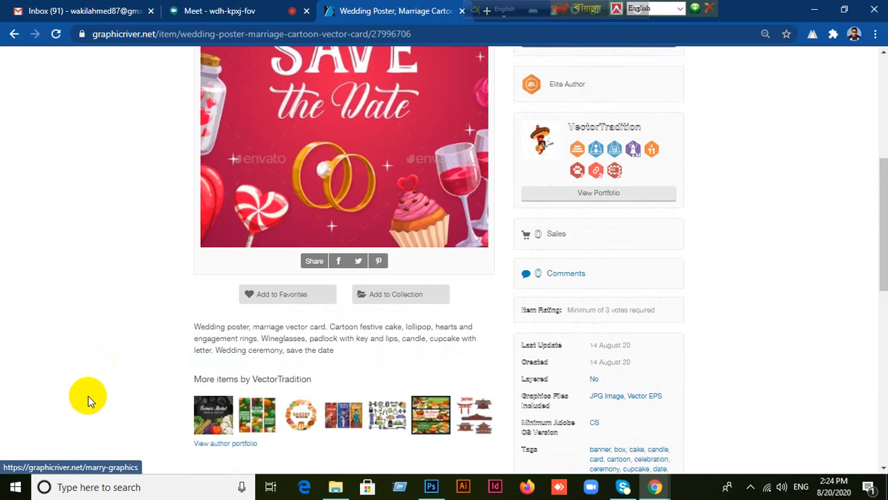
scroll(91, 353, down, 2)
scroll(258, 133, up, 6)
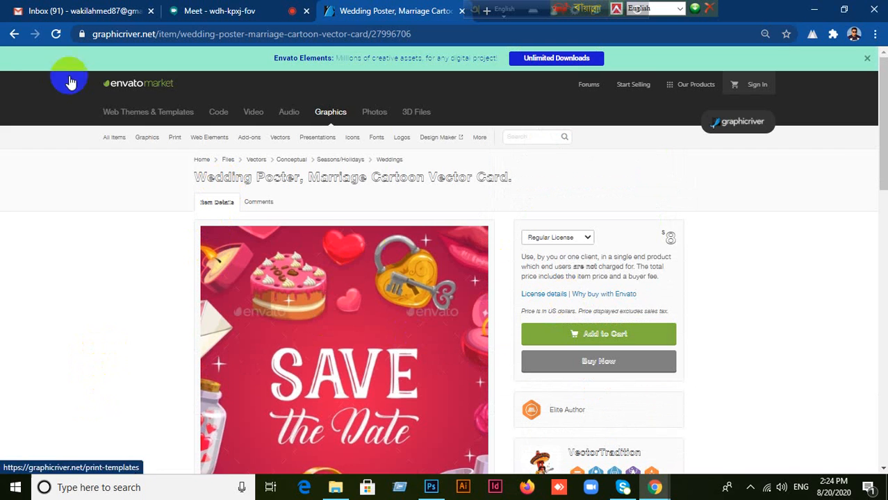
click(14, 34)
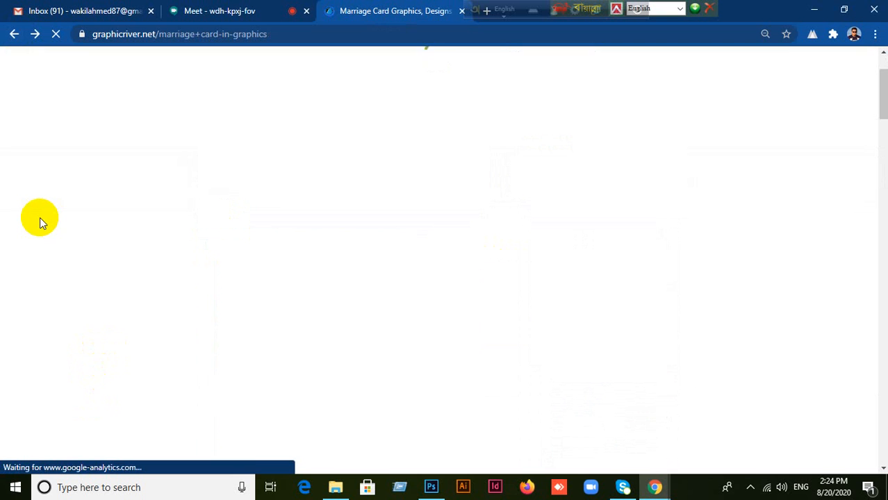
Open the $7 Wedding and Marriage Post Card Template that shows the dark horizontal card dated 23rd December 2018.
scroll(608, 329, down, 3)
scroll(608, 334, down, 3)
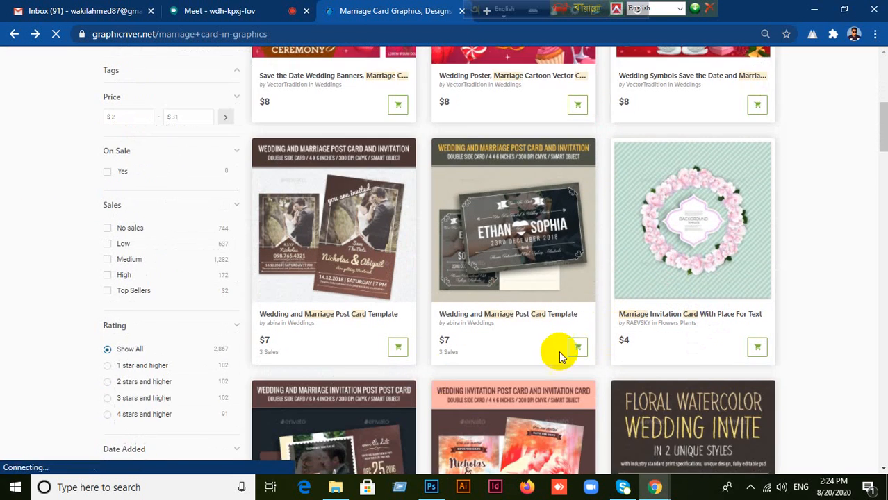
scroll(389, 316, down, 2)
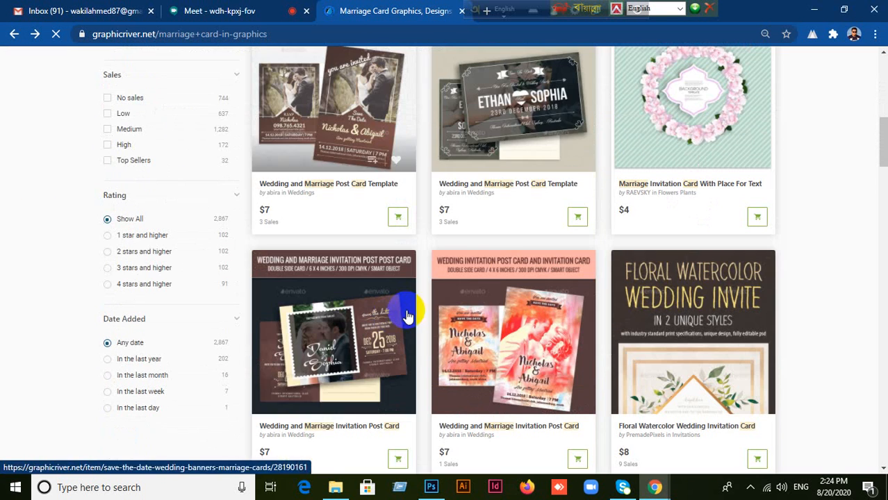
click(517, 107)
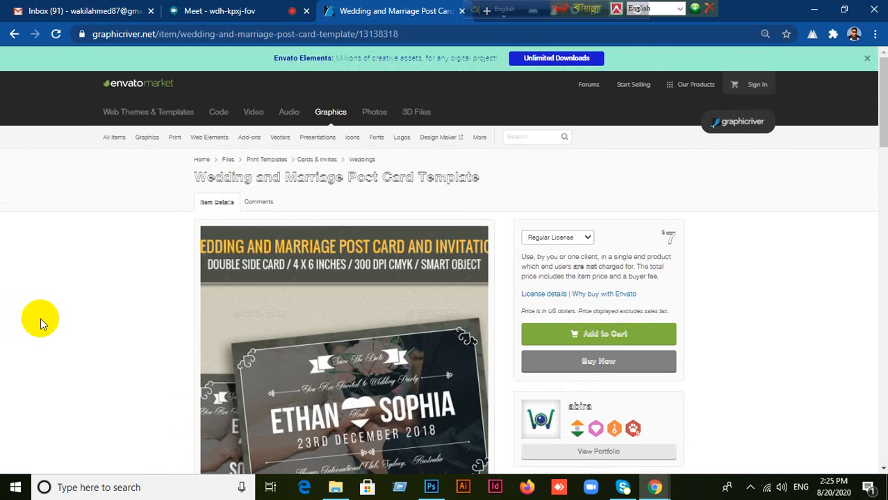
Examine the post card template's preview images, pack contents and required fonts, and return to the marriage card results.
scroll(41, 317, down, 4)
scroll(42, 317, down, 15)
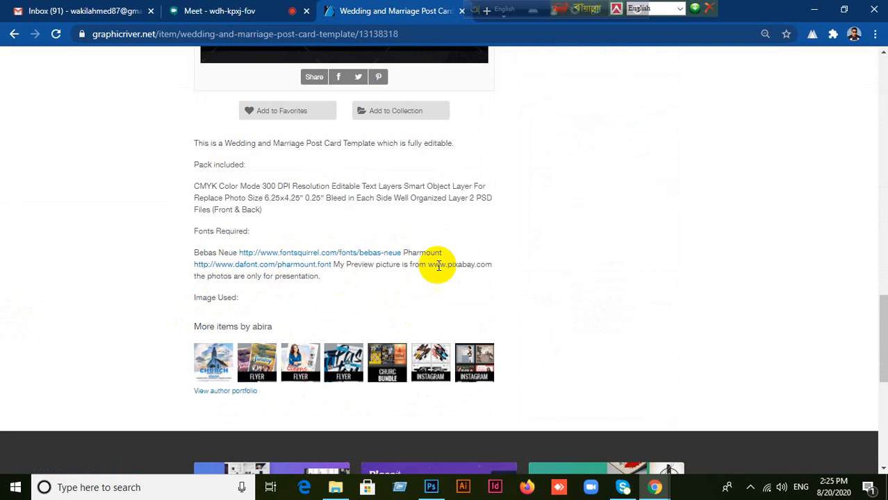
scroll(362, 317, up, 3)
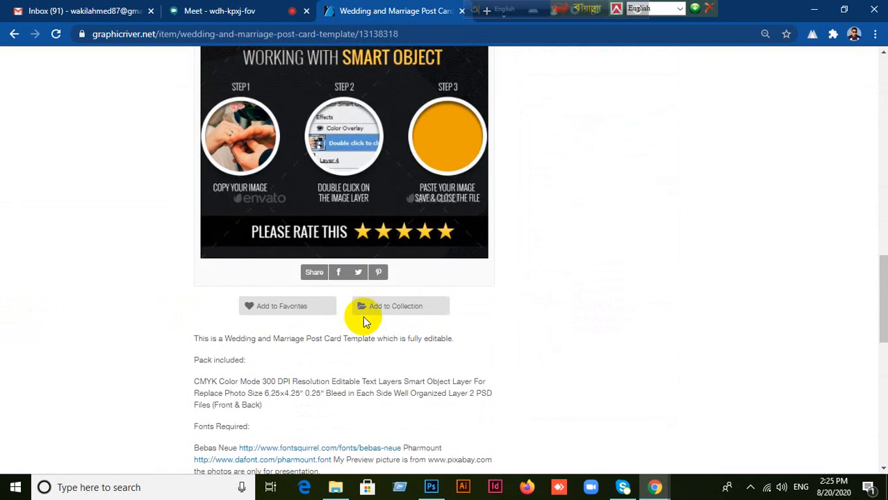
scroll(364, 319, up, 10)
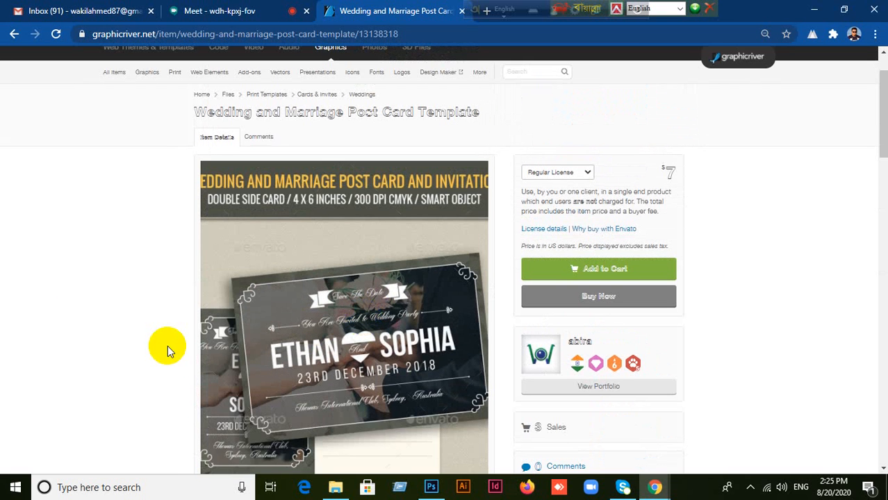
click(14, 33)
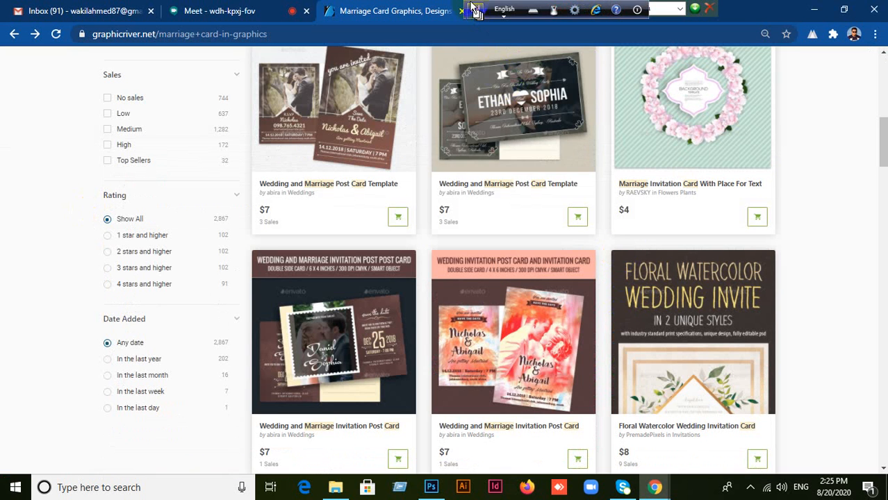
Move the floating language toolbars away from the browser's new-tab control.
drag(715, 9, 660, 14)
click(576, 7)
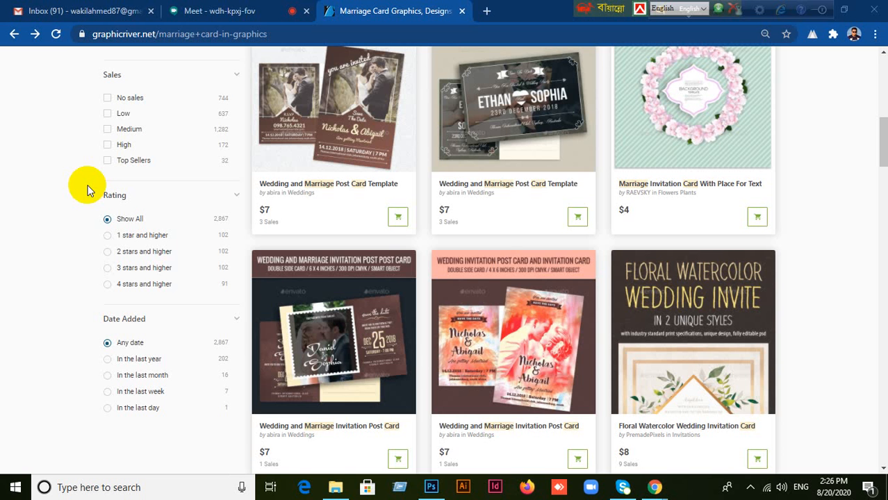
Switch to Photoshop and close the business card document Front Part.psd with unsaved changes, discarding them.
click(433, 488)
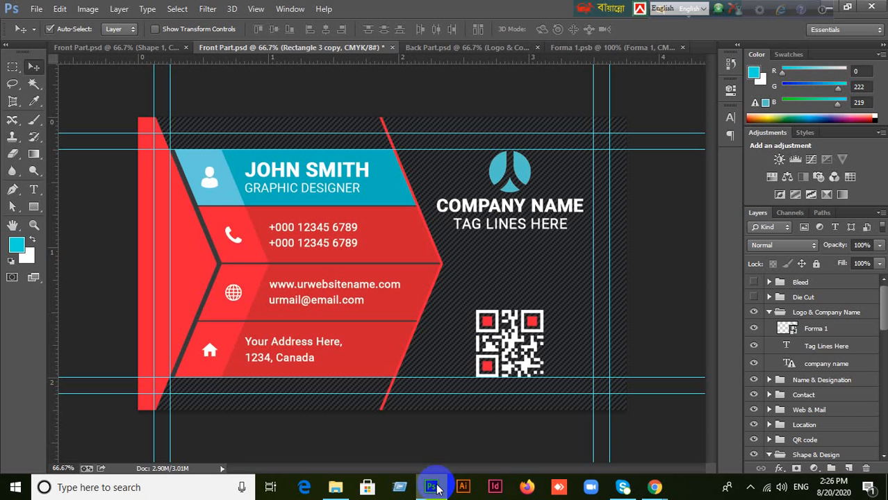
click(393, 48)
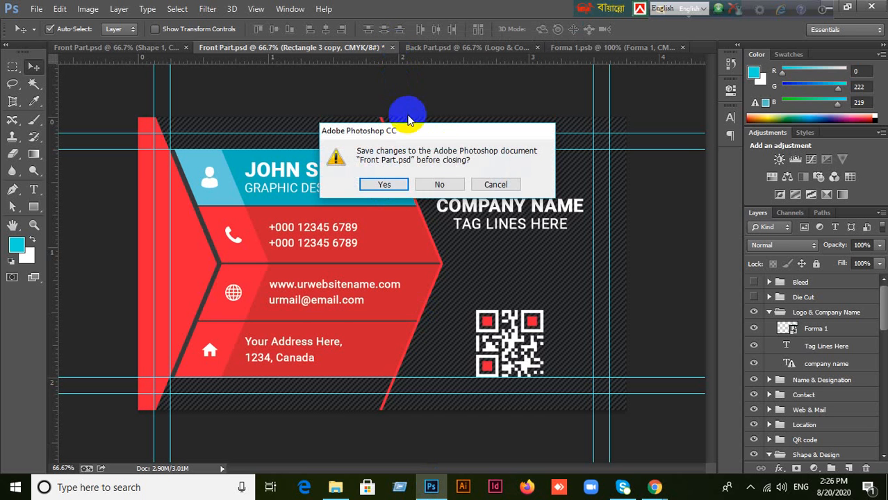
click(452, 185)
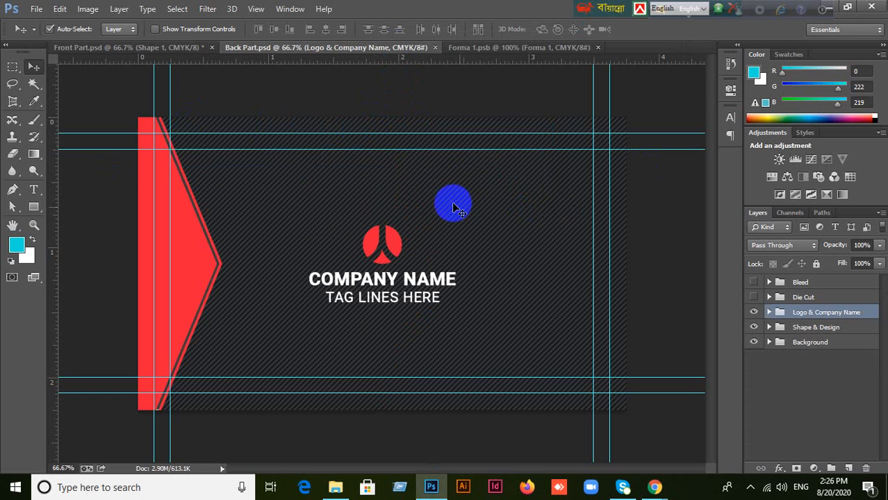
click(36, 9)
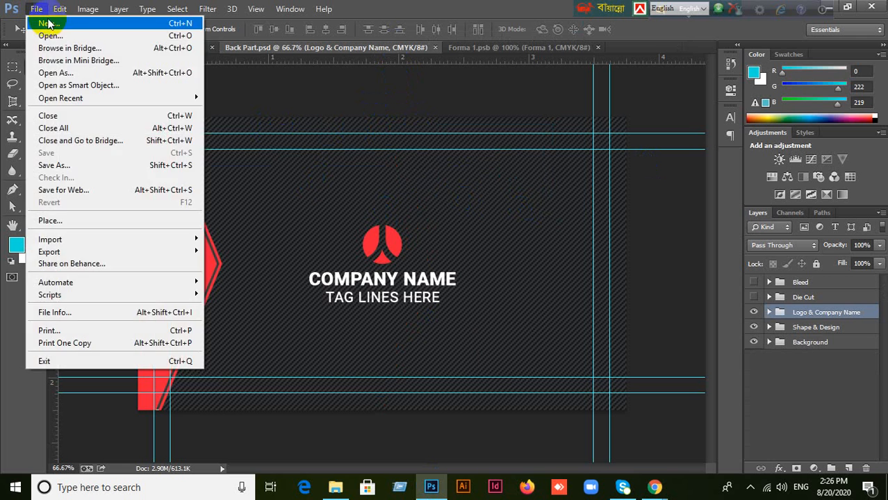
click(47, 22)
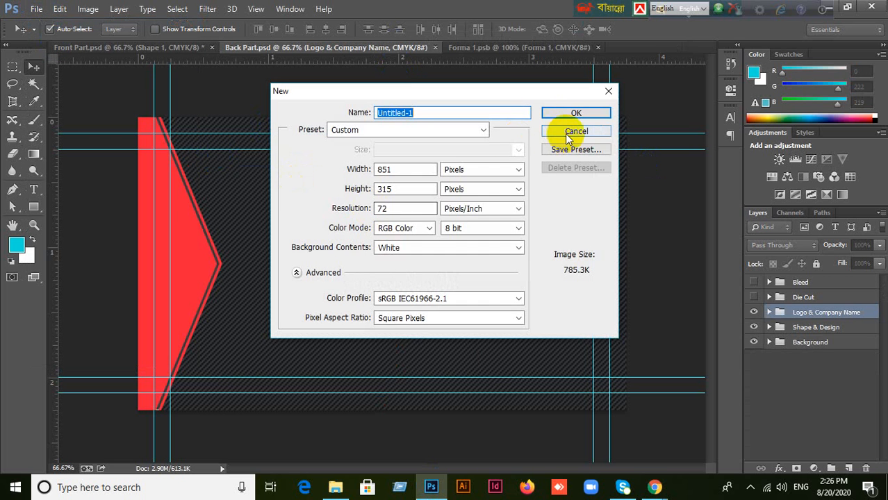
click(565, 132)
Switch back to Chrome and search the web for "google font" in a new tab.
mouse_move(653, 485)
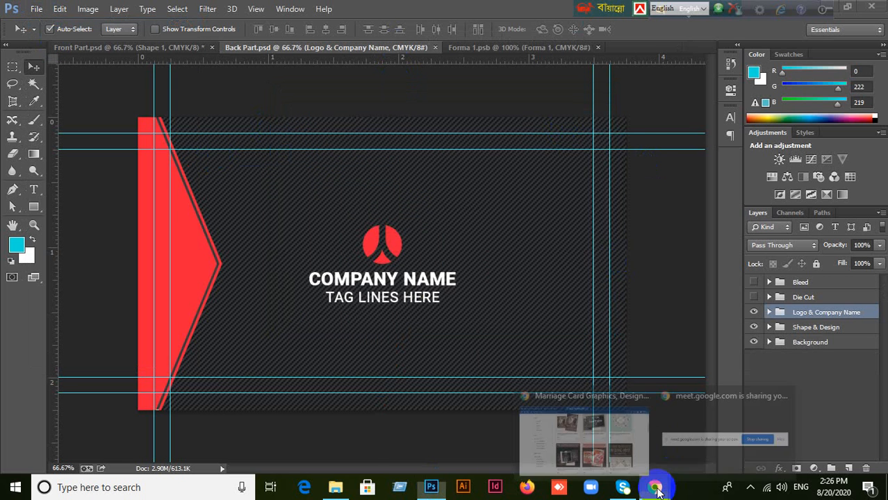
click(554, 420)
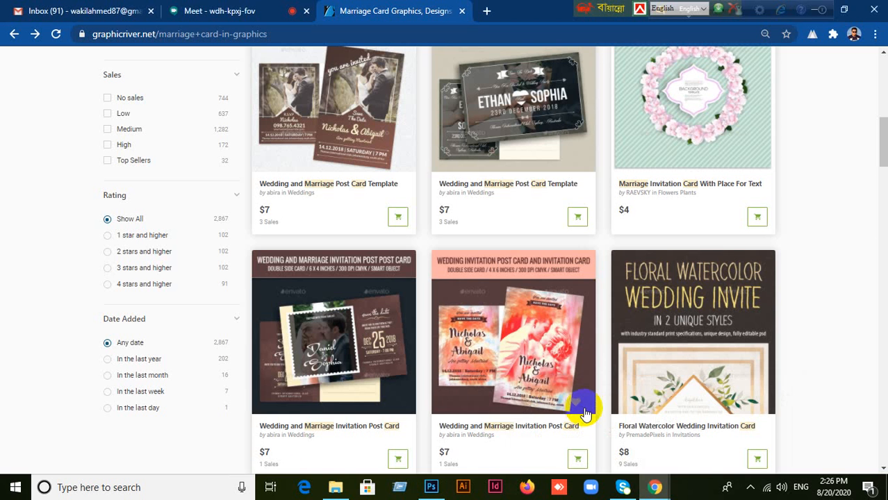
click(486, 11)
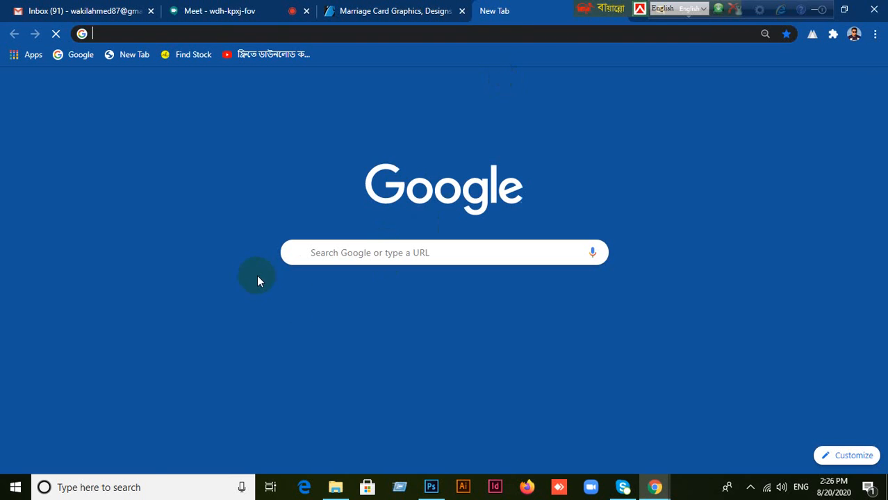
click(435, 320)
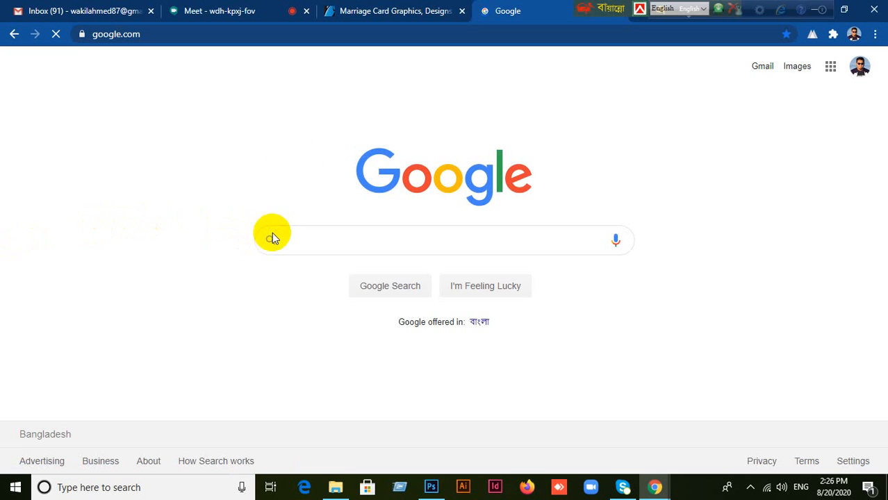
text(google f)
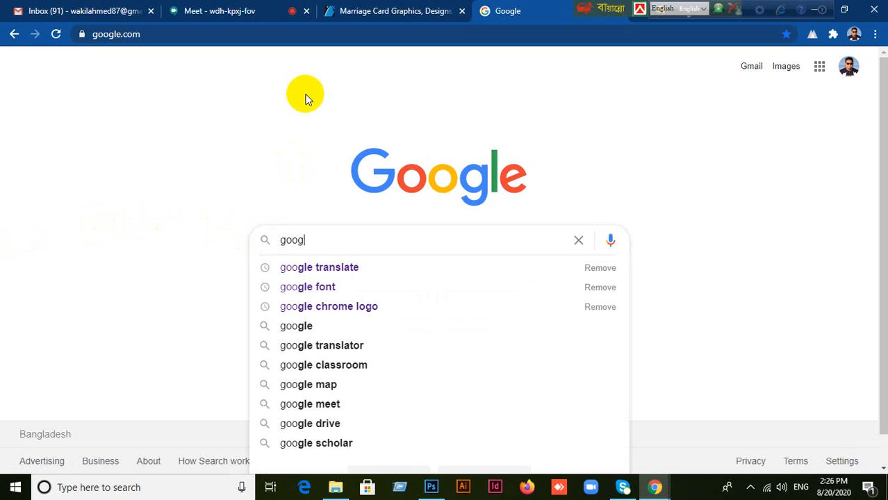
text(ont)
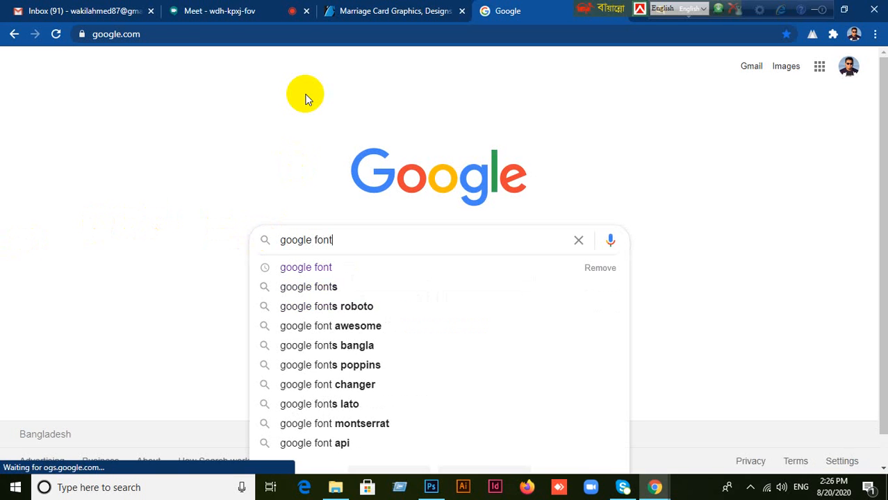
key(Return)
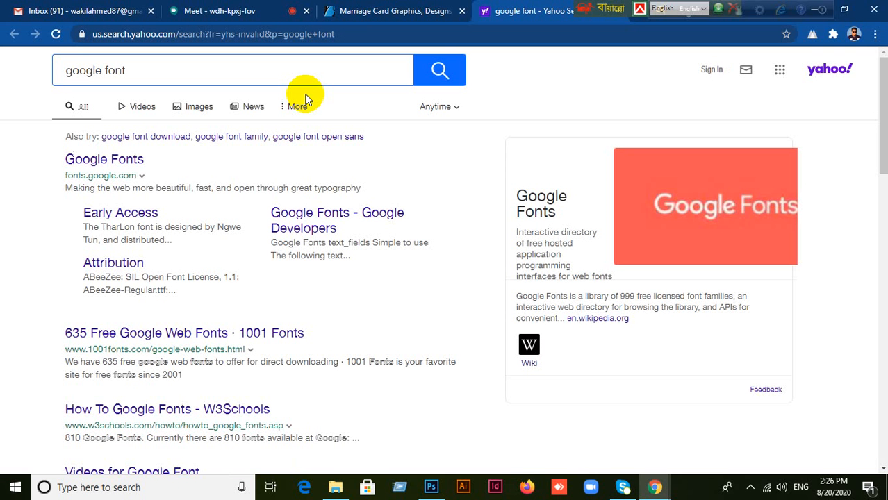
Open the Google Fonts site and limit the font categories to Serif only.
click(101, 162)
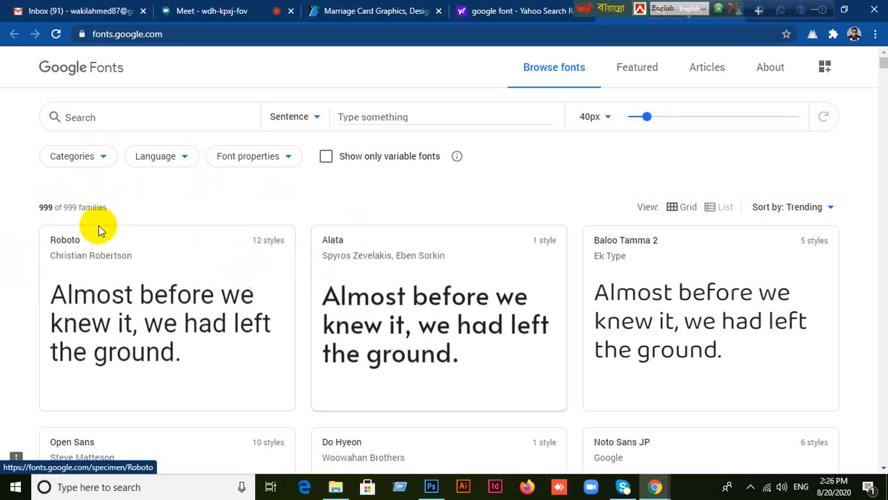
click(103, 160)
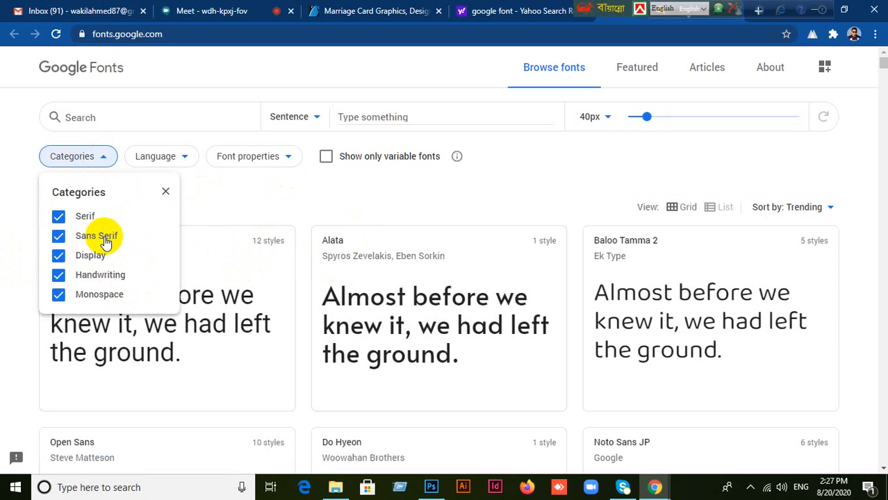
click(58, 236)
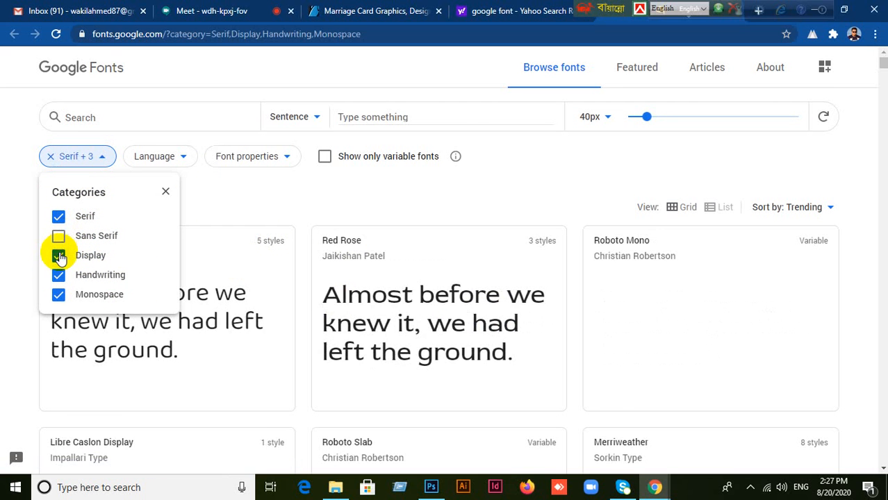
click(59, 256)
click(58, 275)
click(59, 295)
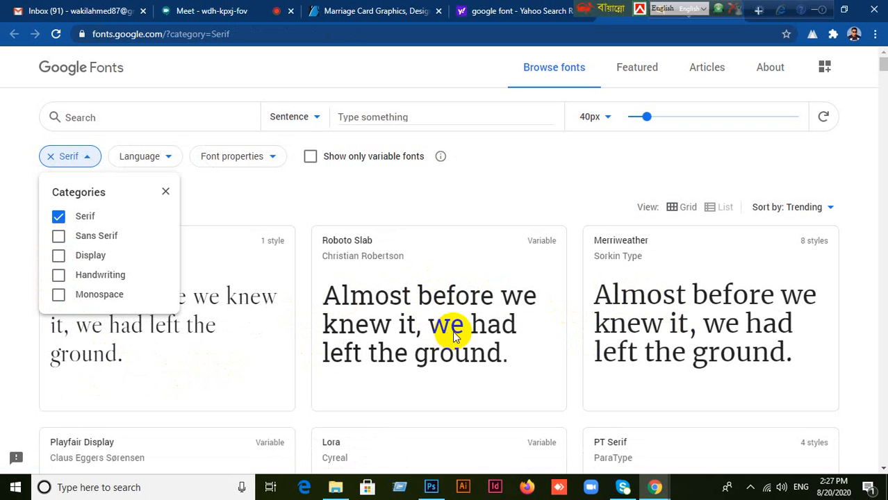
Examine the sample text of the serif font families and return to the start of the list.
scroll(455, 330, down, 3)
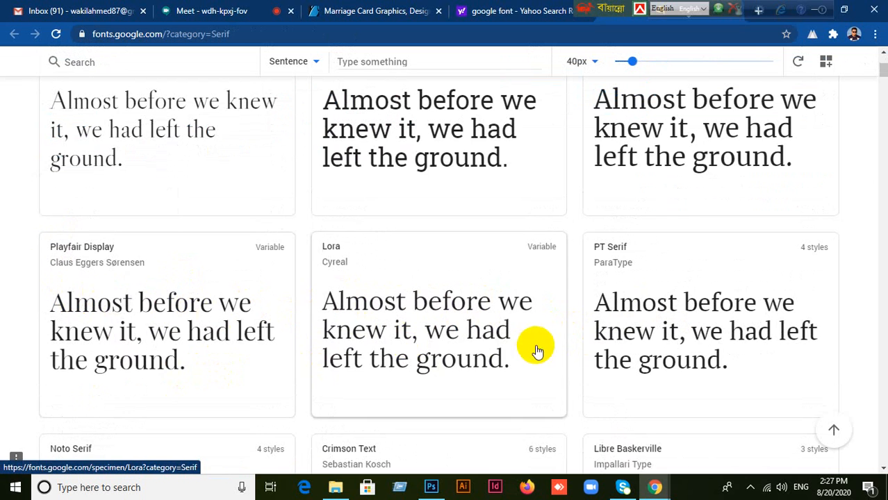
scroll(657, 344, down, 4)
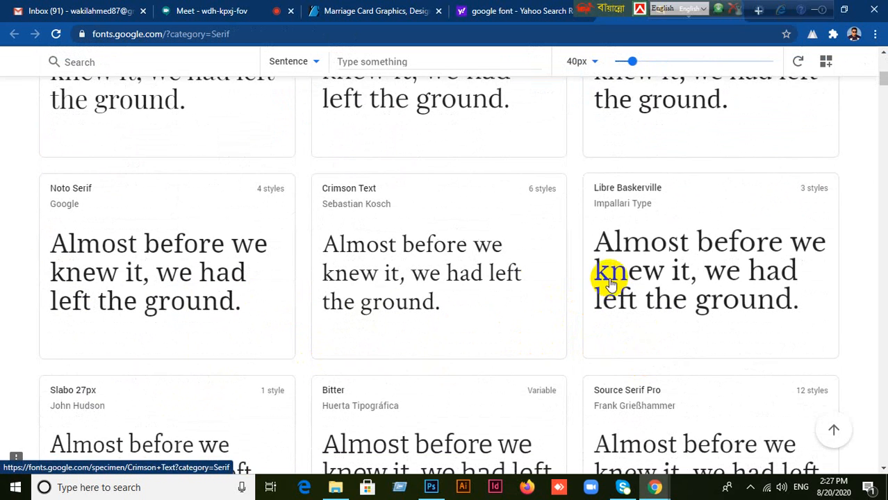
scroll(459, 313, down, 3)
scroll(243, 326, down, 2)
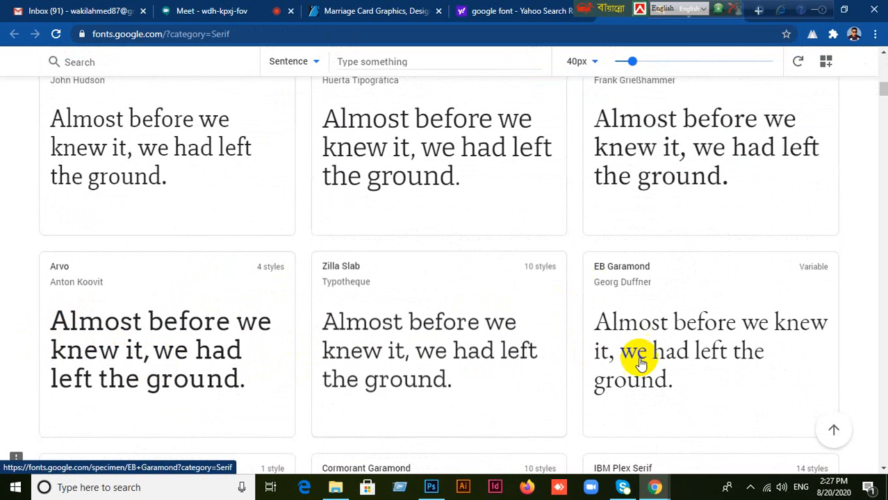
scroll(640, 356, down, 2)
scroll(653, 355, down, 1)
scroll(164, 352, down, 1)
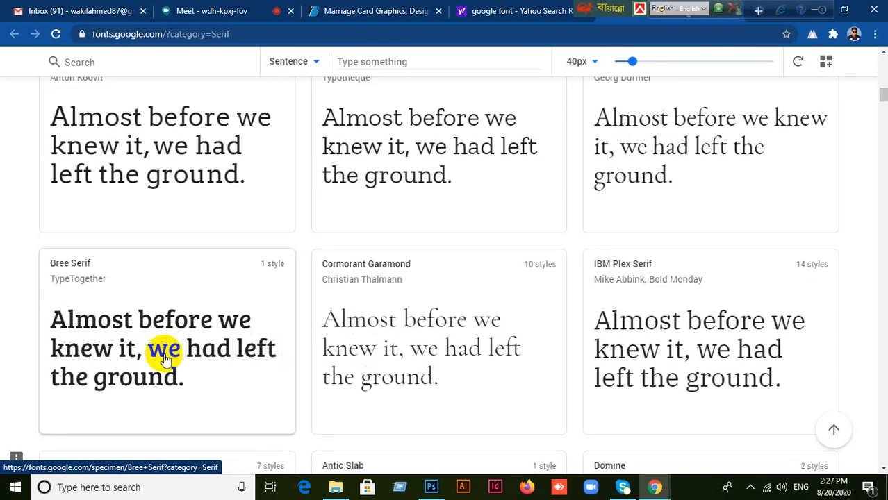
scroll(292, 355, up, 15)
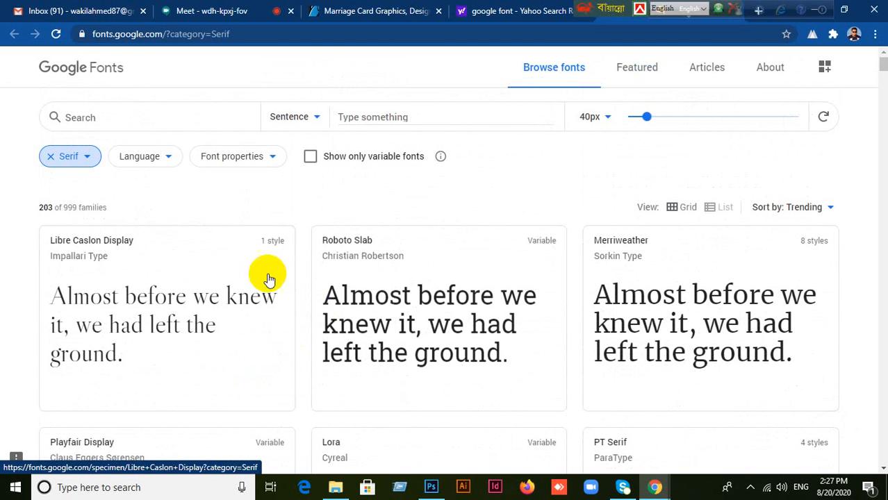
Change the category filter from Serif to Sans Serif only and look through the matching font samples.
click(87, 159)
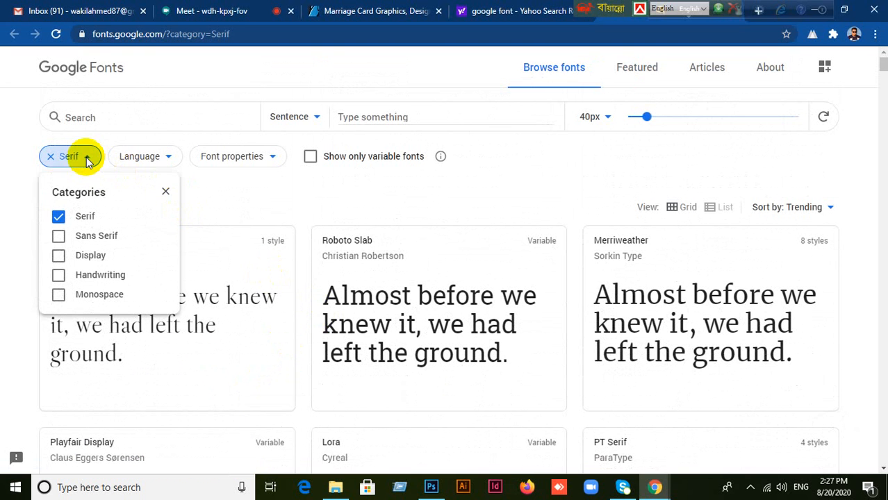
click(68, 217)
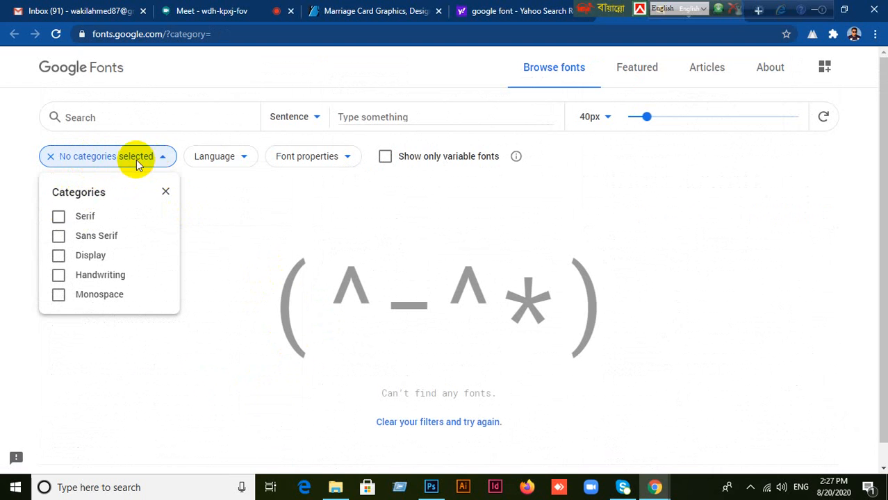
click(101, 239)
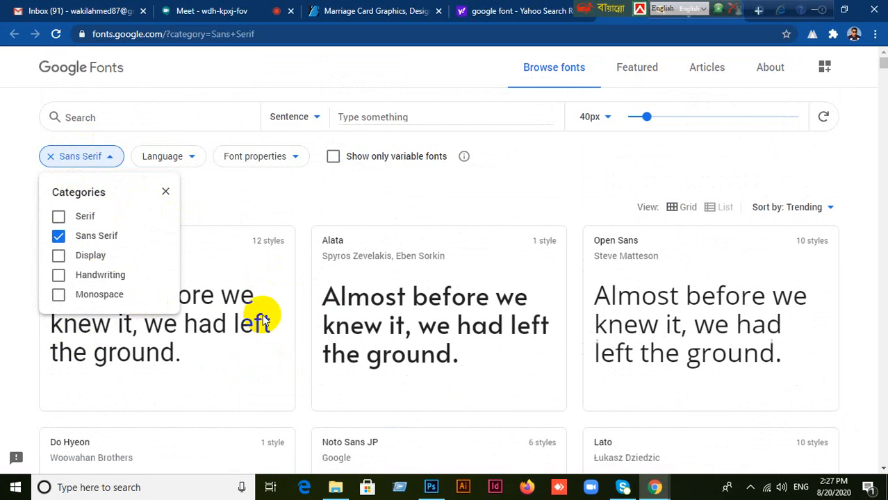
click(15, 278)
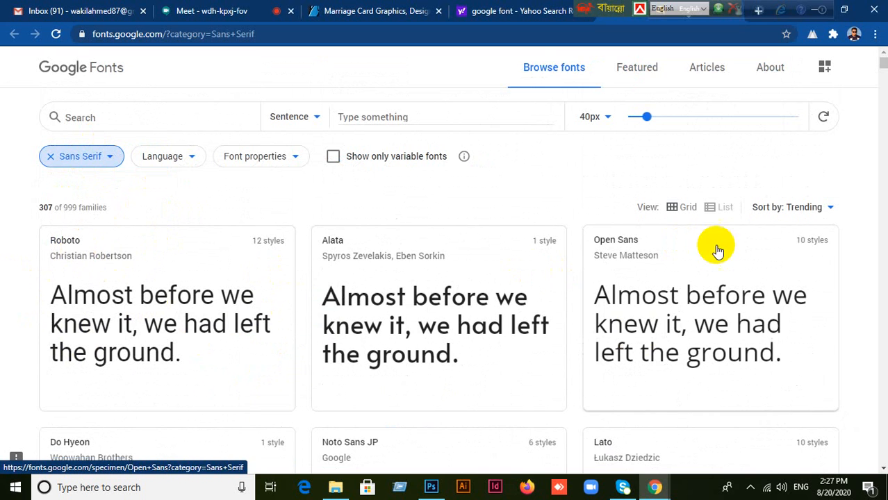
scroll(633, 361, down, 3)
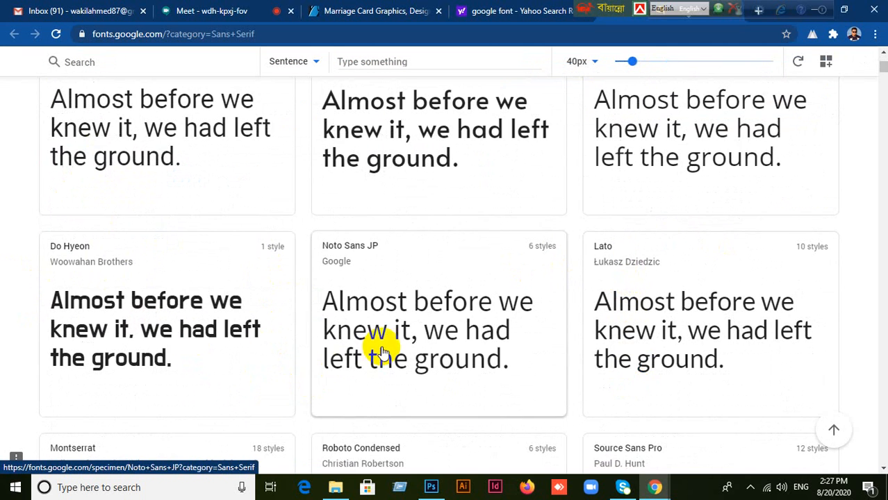
scroll(377, 342, down, 2)
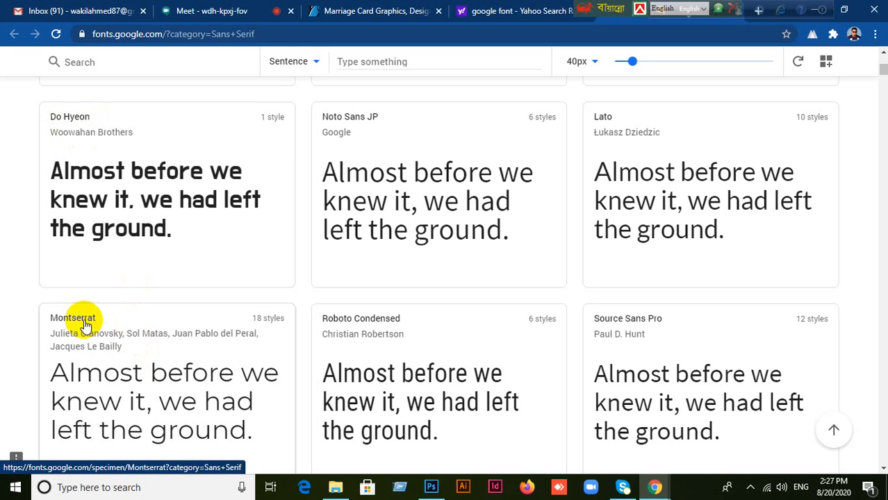
scroll(556, 375, down, 3)
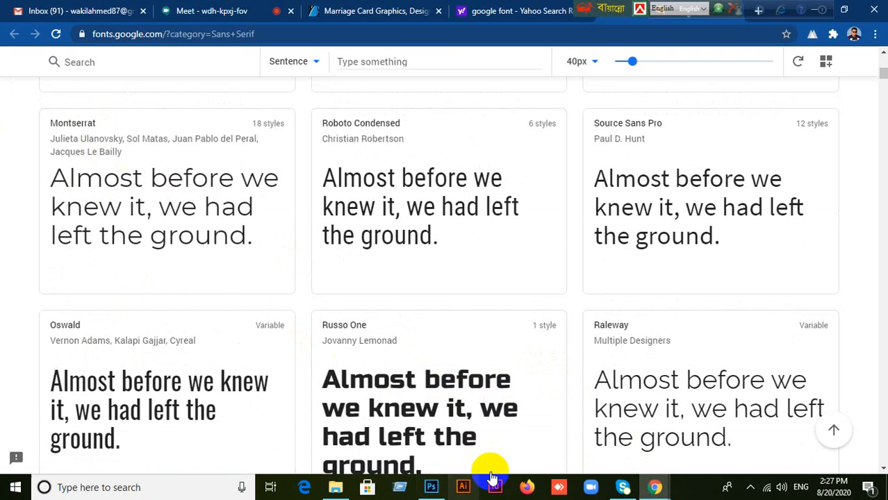
Switch to the Google Meet call and admit the participant waiting to join.
click(223, 14)
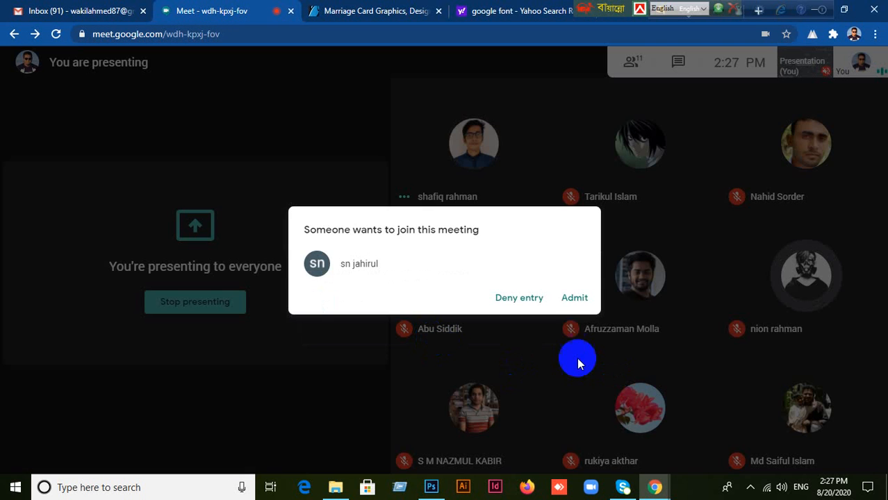
click(575, 299)
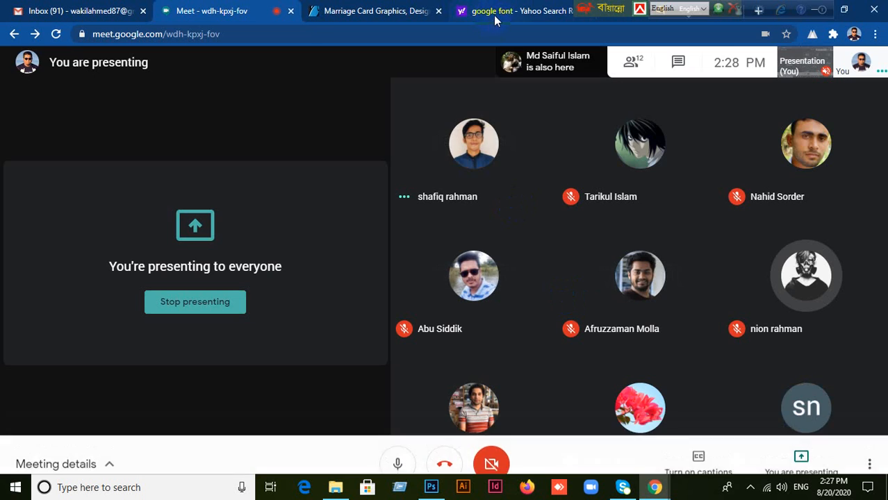
Move the floating language toolbars clear of the browser tabs and return to the Sans Serif list in Google Fonts.
click(496, 19)
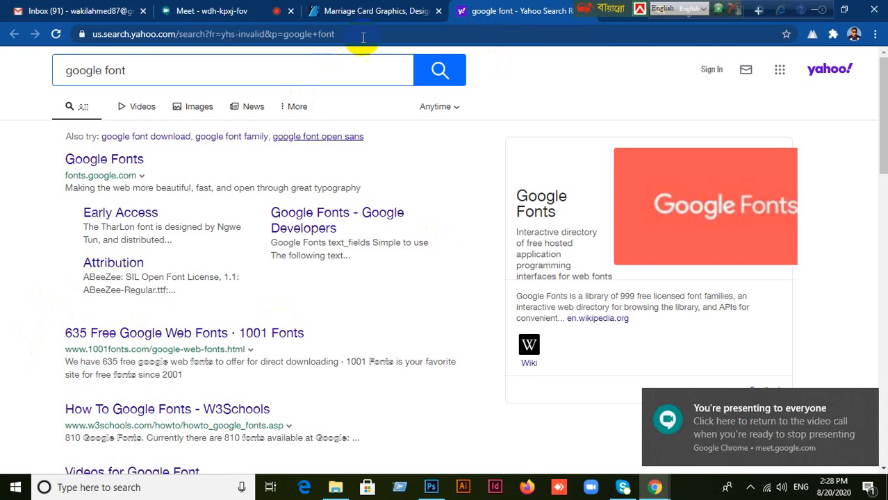
click(366, 13)
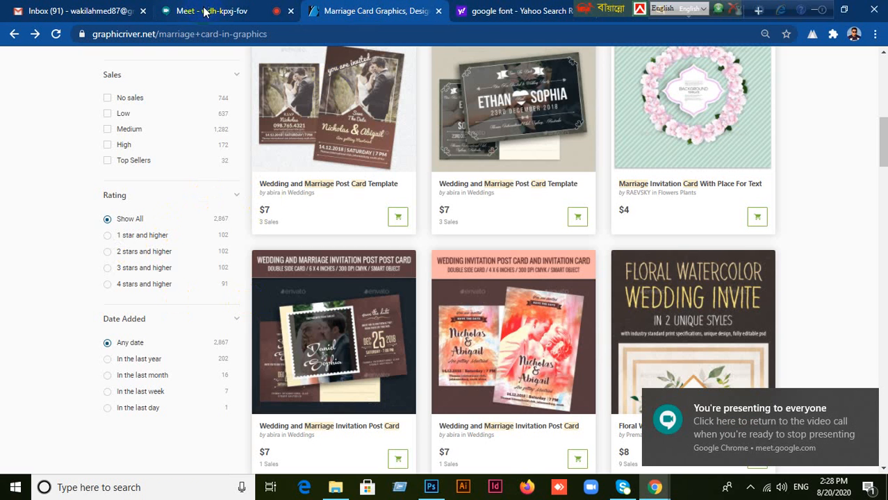
drag(581, 11, 800, 11)
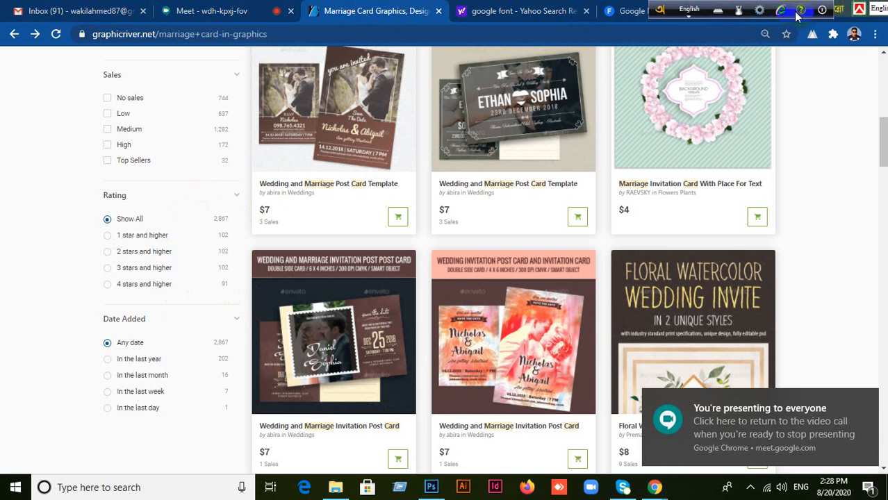
drag(669, 12, 830, 12)
click(679, 7)
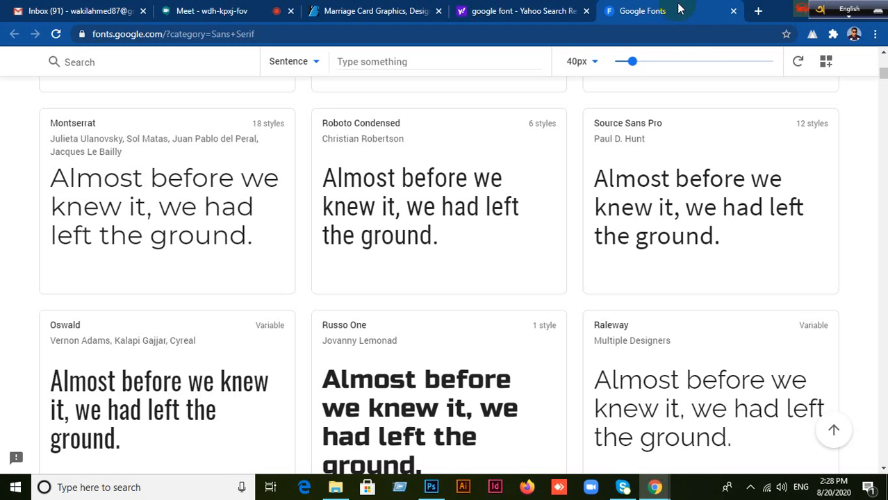
scroll(495, 402, down, 4)
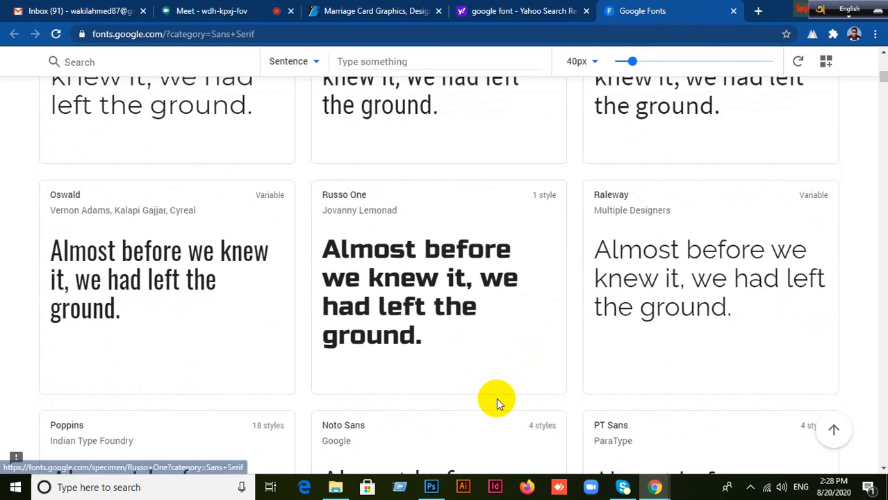
Look through the sample text of the sans serif font families and return to the start of the list.
scroll(496, 402, down, 7)
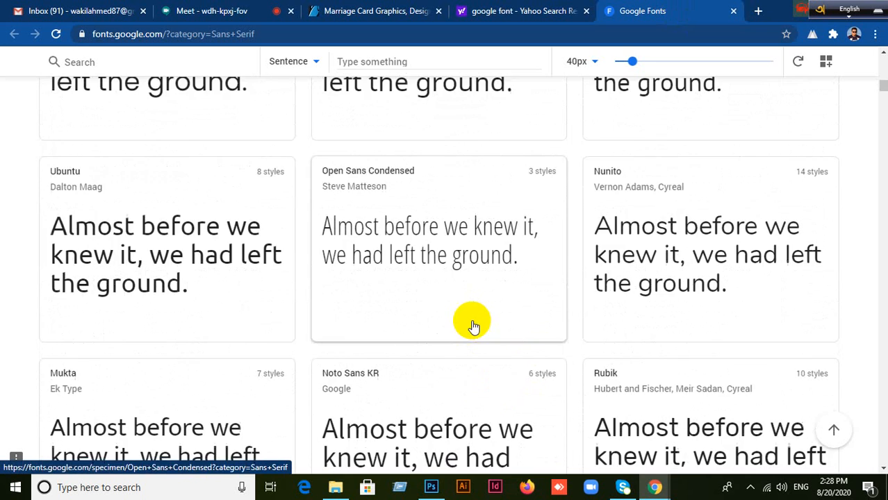
scroll(472, 327, down, 6)
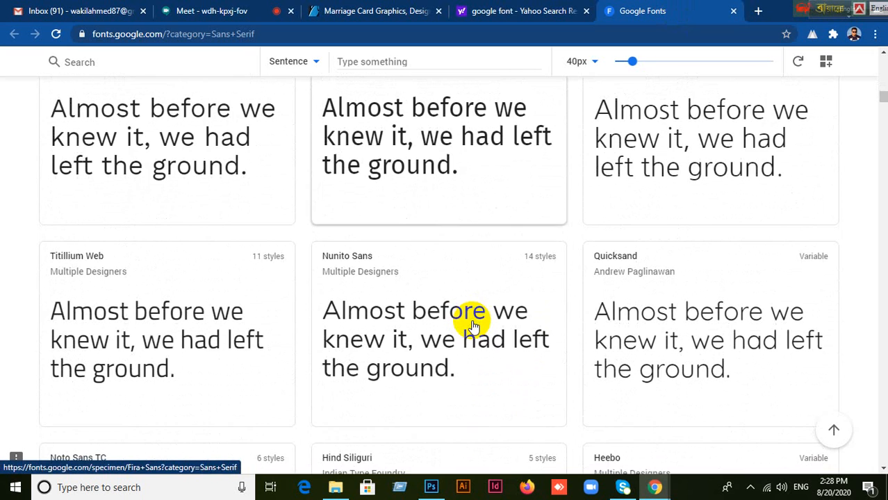
scroll(472, 327, down, 3)
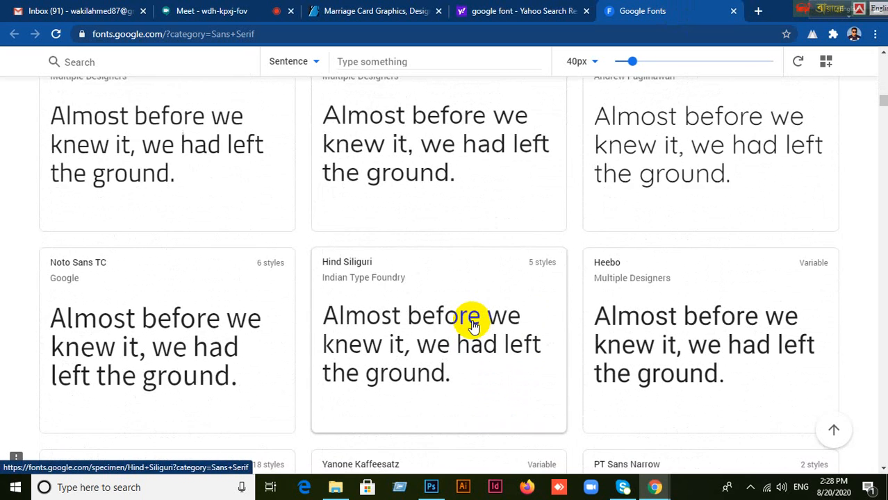
scroll(472, 326, down, 7)
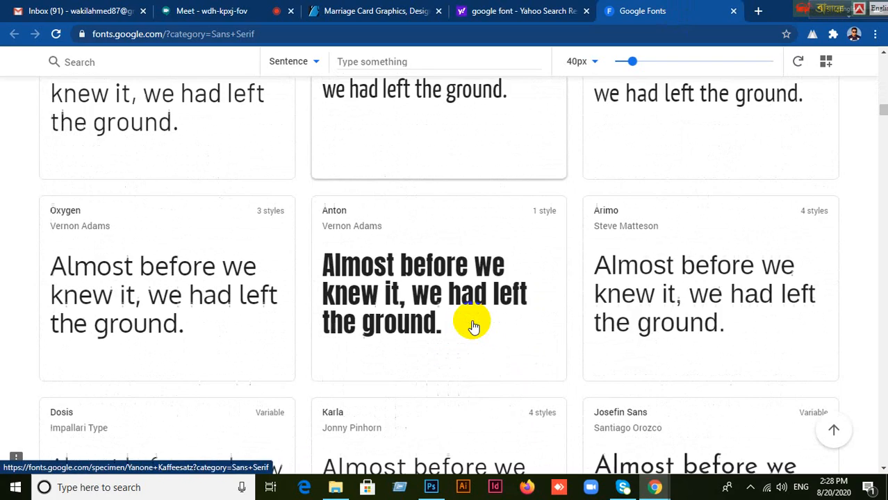
scroll(473, 327, down, 6)
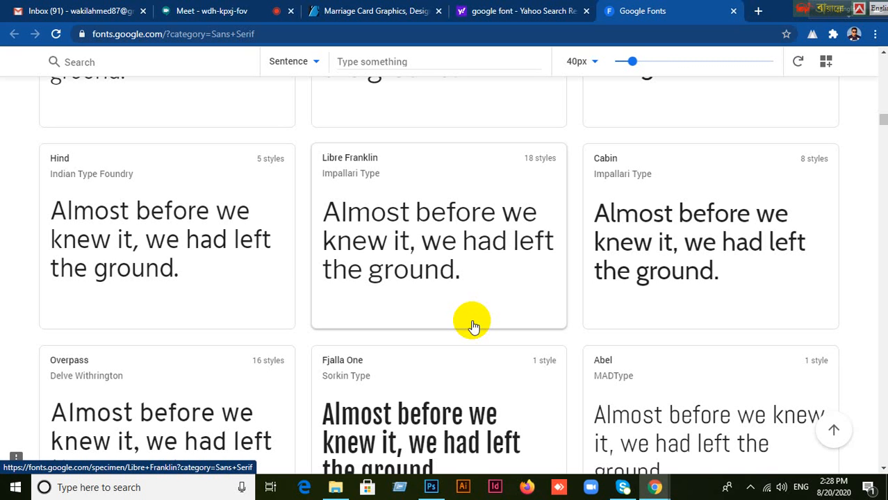
scroll(473, 326, down, 6)
scroll(473, 327, down, 4)
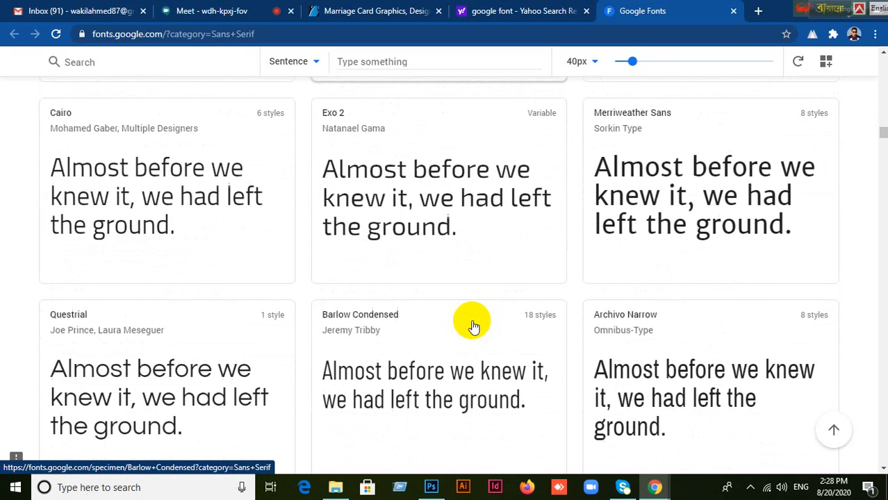
scroll(473, 327, up, 10)
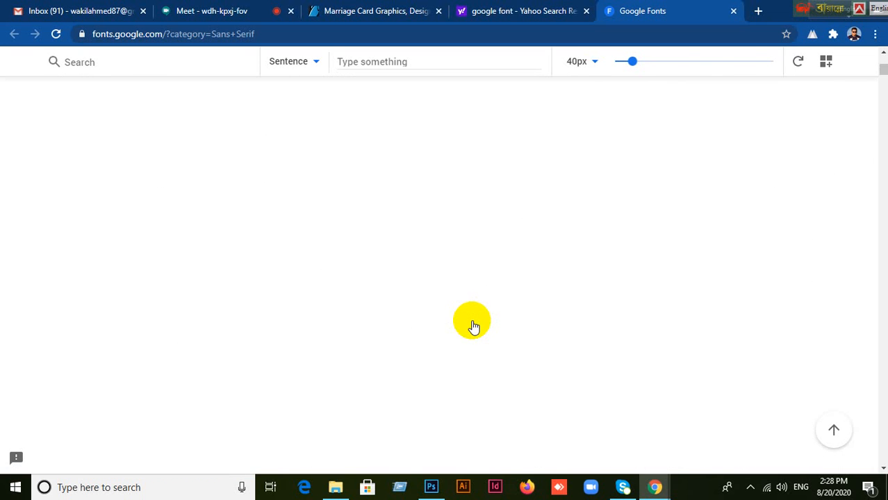
scroll(473, 327, up, 3)
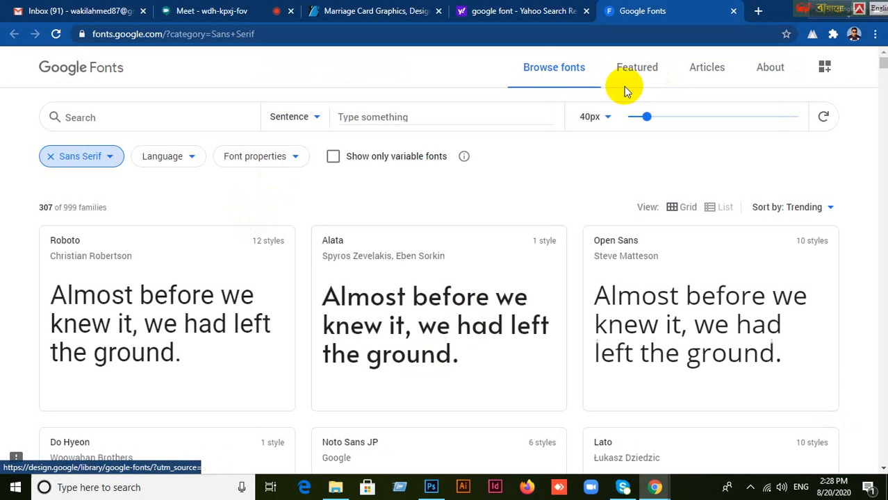
Move the floating language toolbar away from the window controls, switch to Photoshop, and close the Forma 1.psb document.
drag(803, 9, 459, 10)
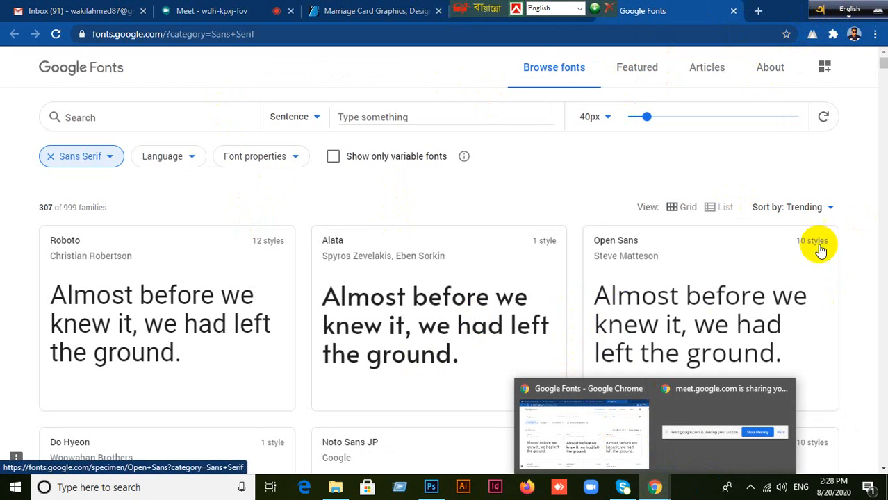
click(432, 488)
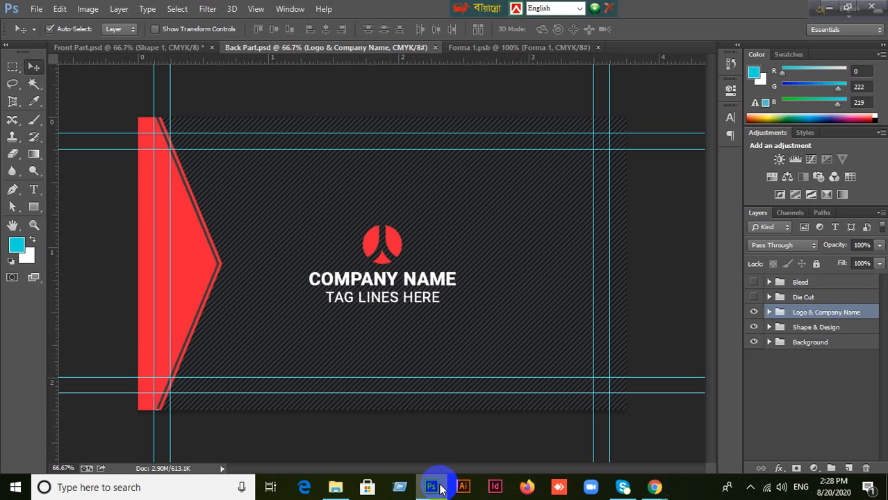
click(557, 51)
click(84, 48)
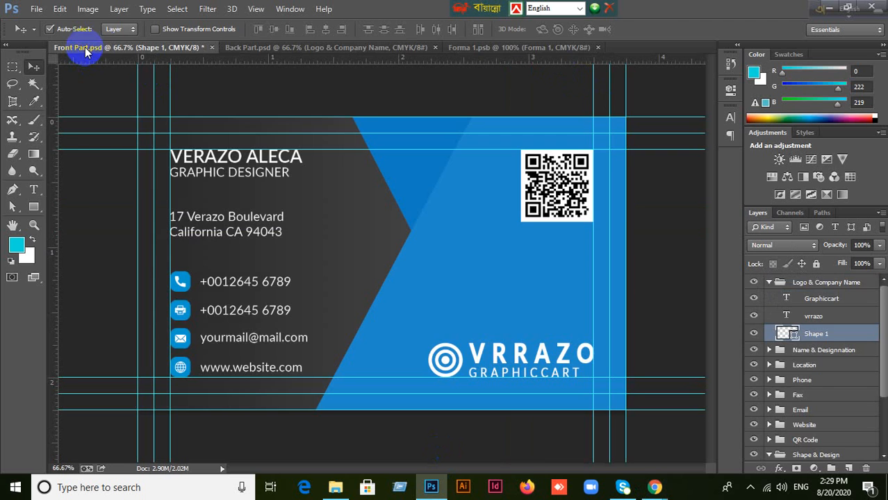
click(402, 49)
click(556, 49)
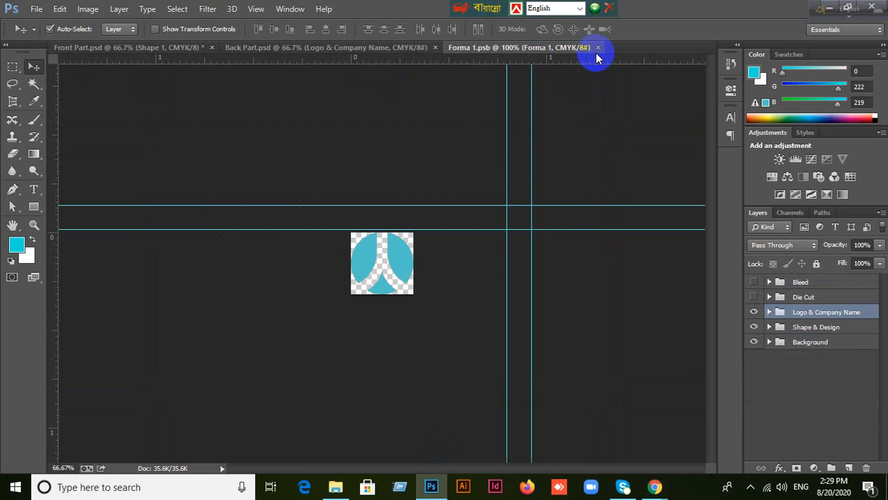
click(597, 48)
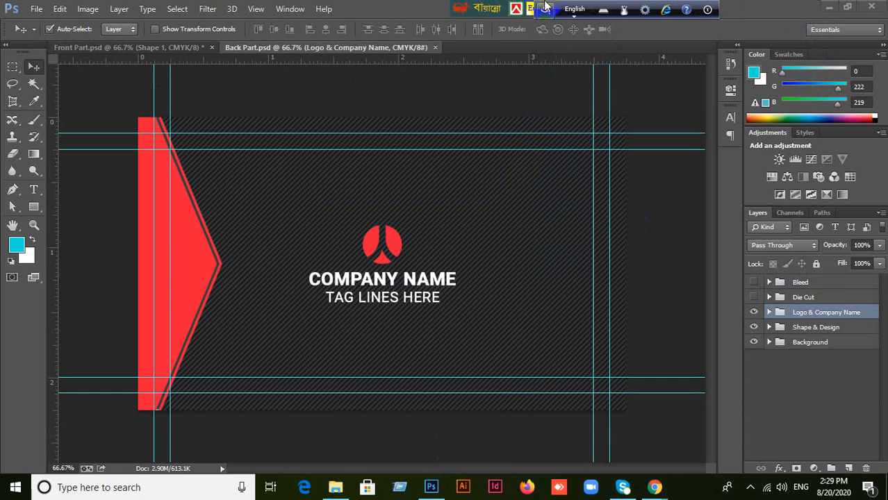
Minimize Photoshop and Chrome, reopen Photoshop to view the Front Part.psd business card, and return to the desktop.
click(823, 9)
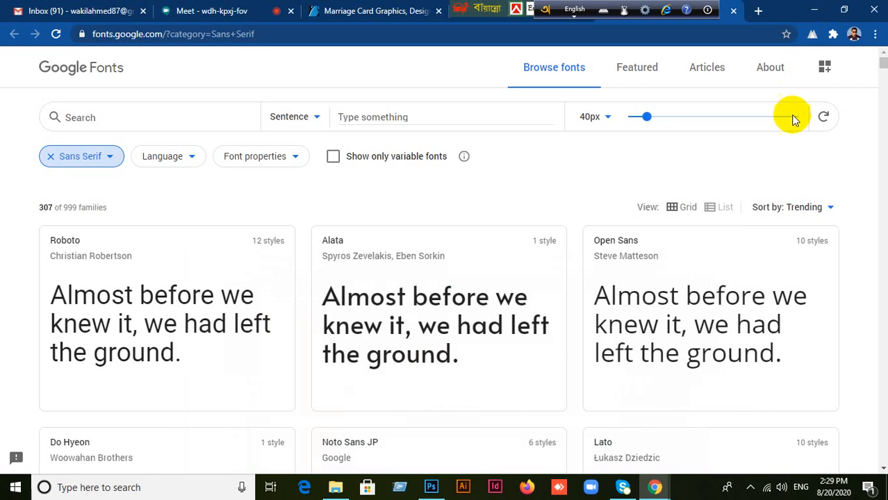
click(814, 10)
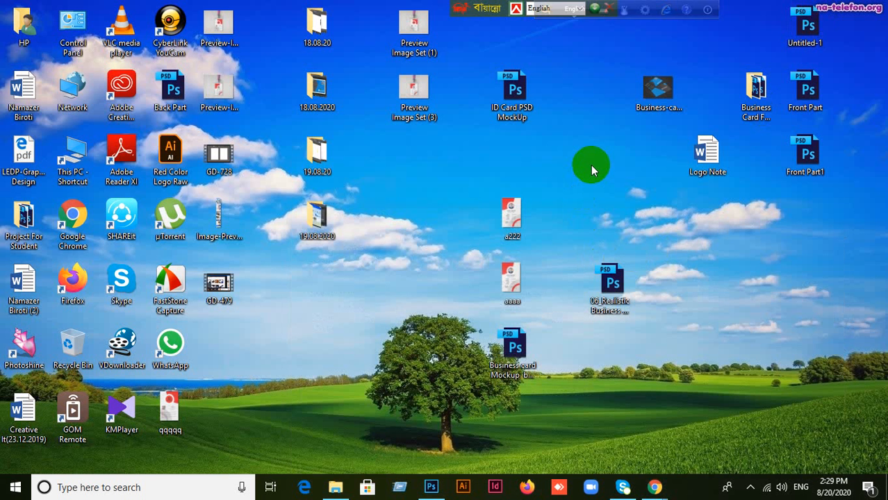
click(435, 490)
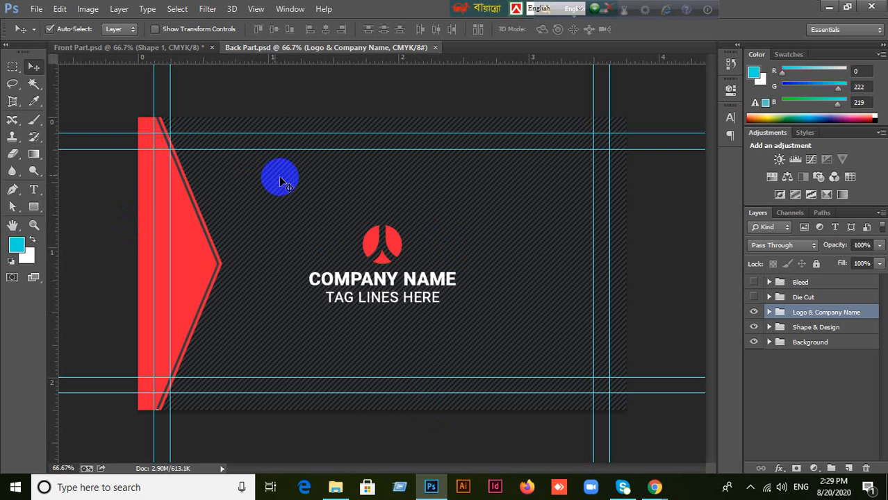
click(129, 46)
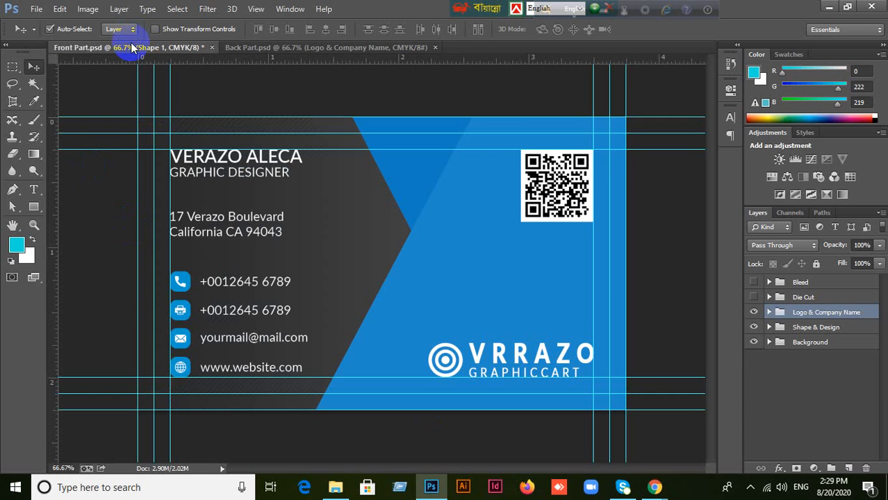
click(829, 6)
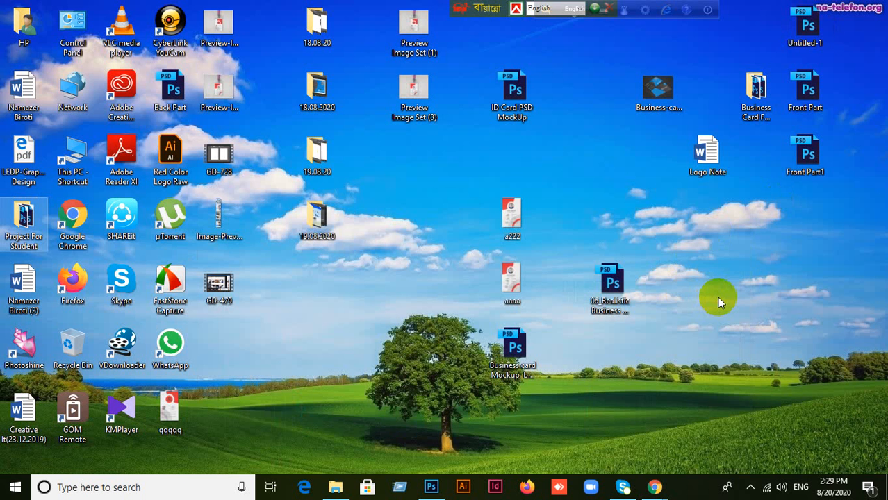
click(697, 286)
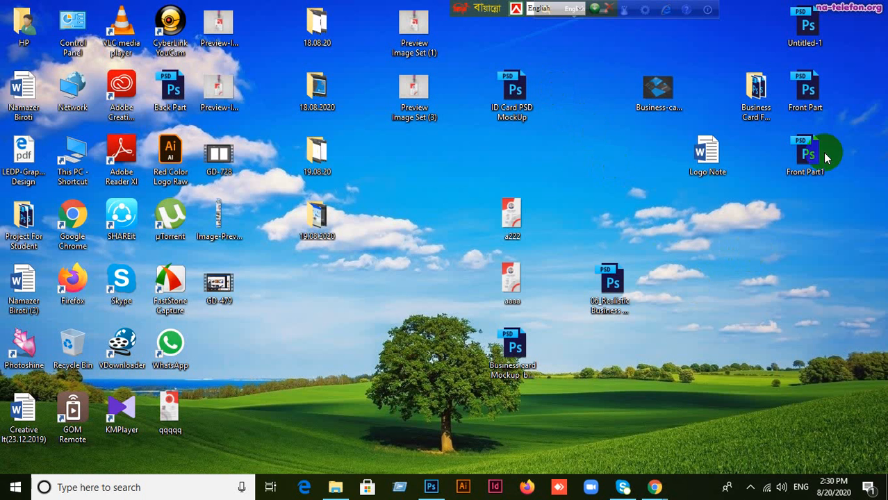
click(821, 90)
click(815, 235)
click(508, 350)
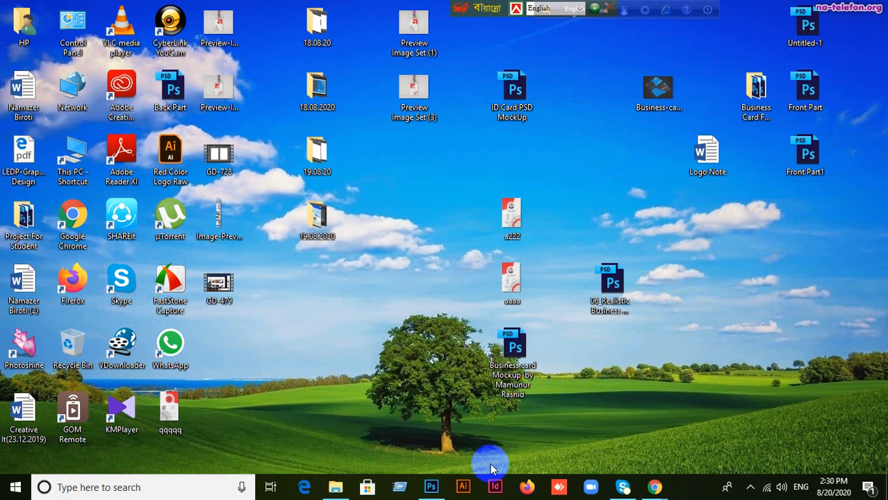
Switch to Photoshop and remove the four guides along the outer edges of the Front Part.psd business card.
click(431, 488)
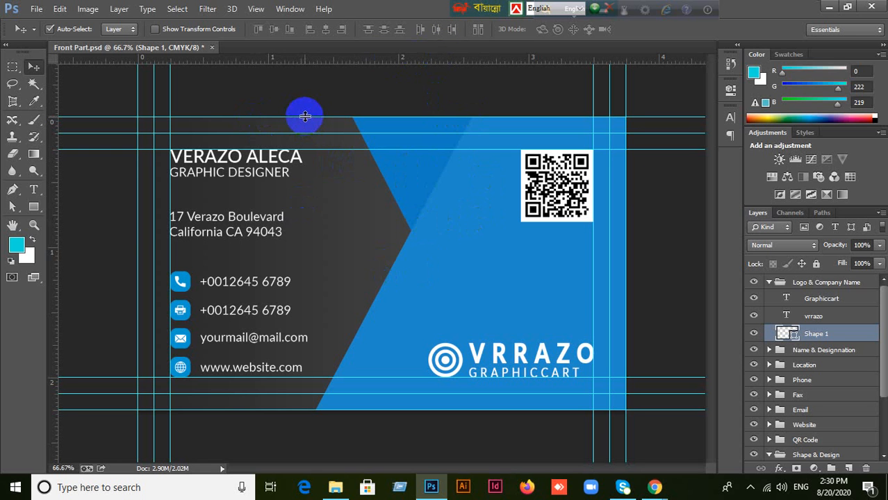
drag(305, 116, 312, 52)
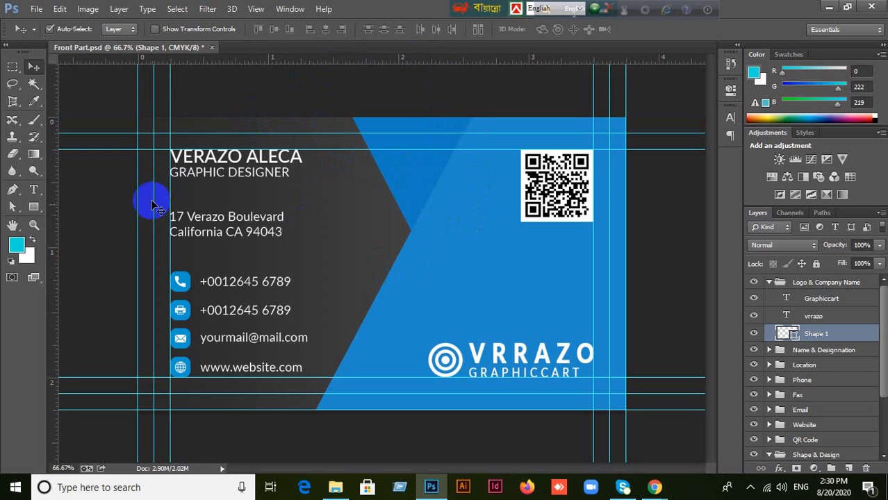
drag(138, 213, 24, 202)
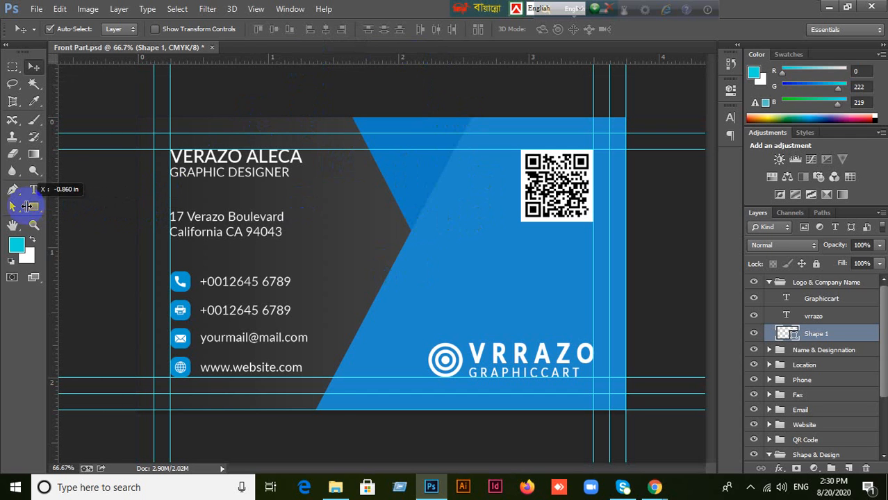
drag(318, 412, 356, 36)
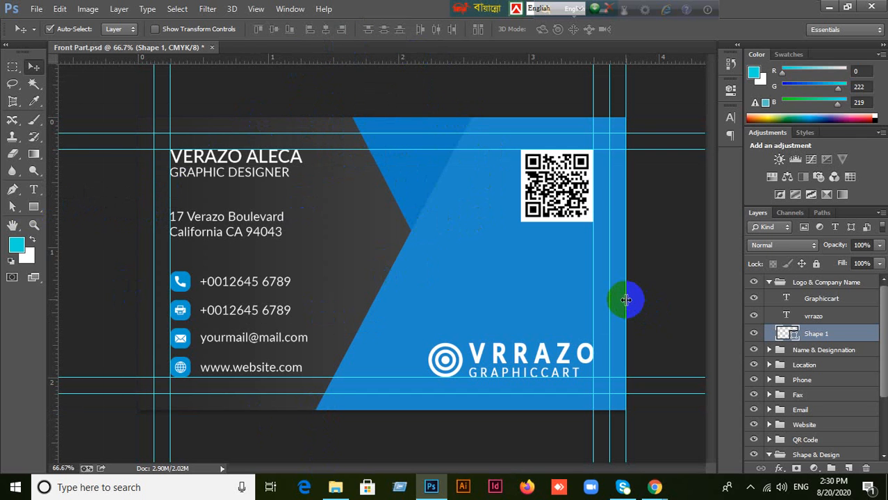
drag(625, 299, 24, 296)
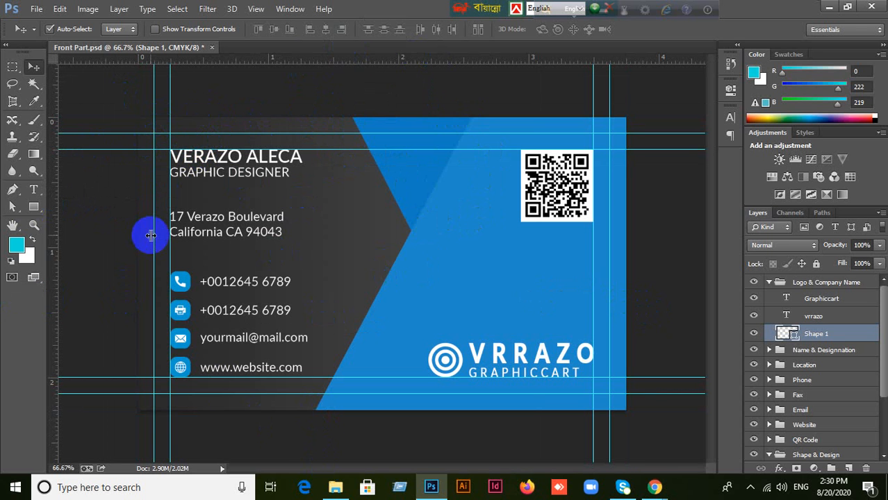
Create a new blank document 1000 pixels wide and 1000 pixels high.
click(31, 10)
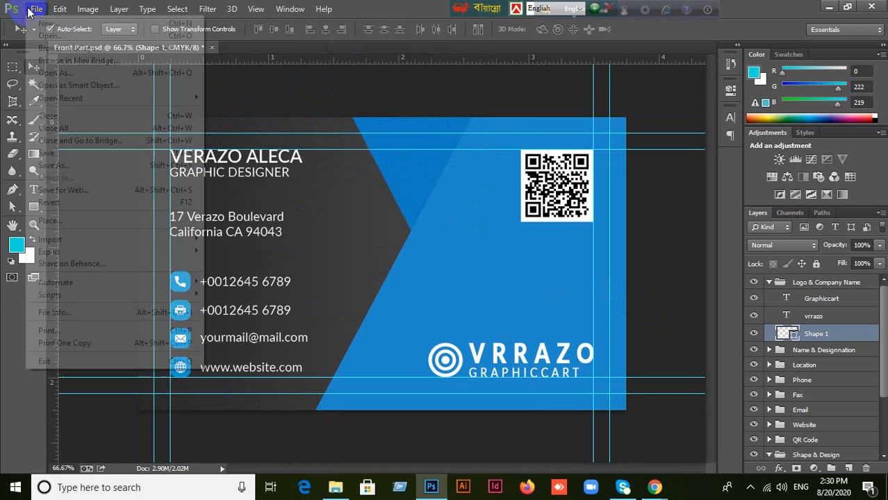
click(43, 22)
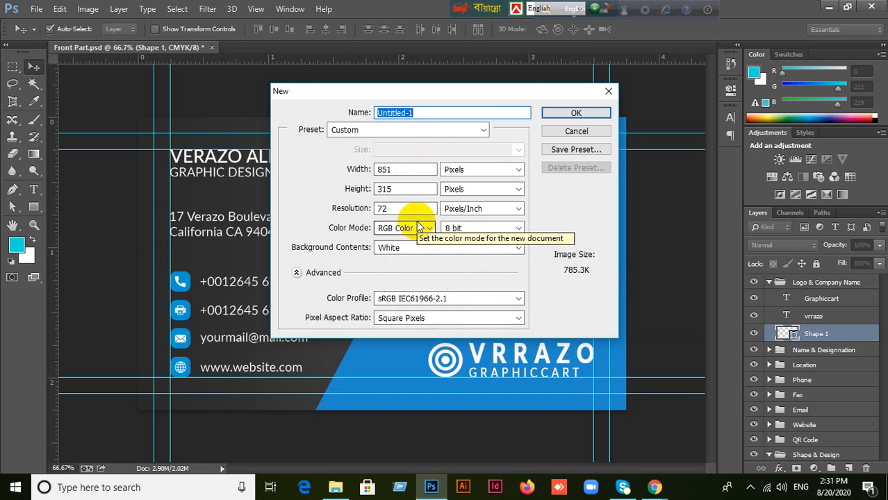
click(419, 172)
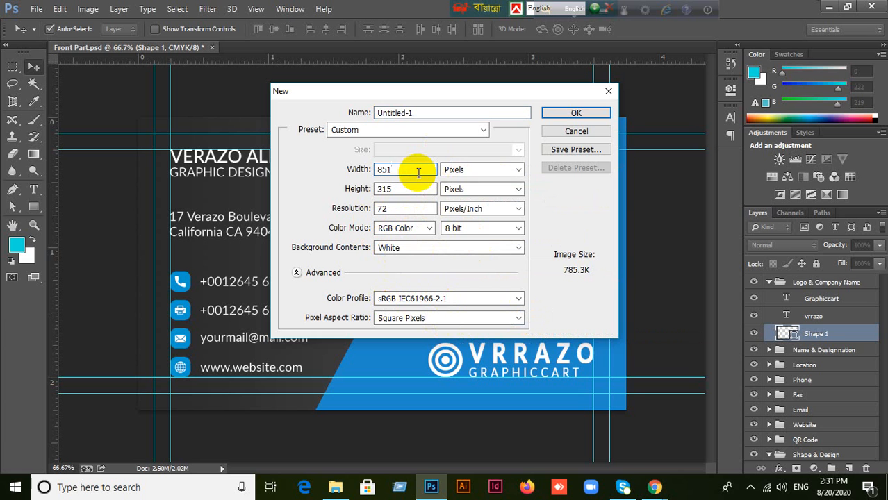
drag(417, 171, 335, 170)
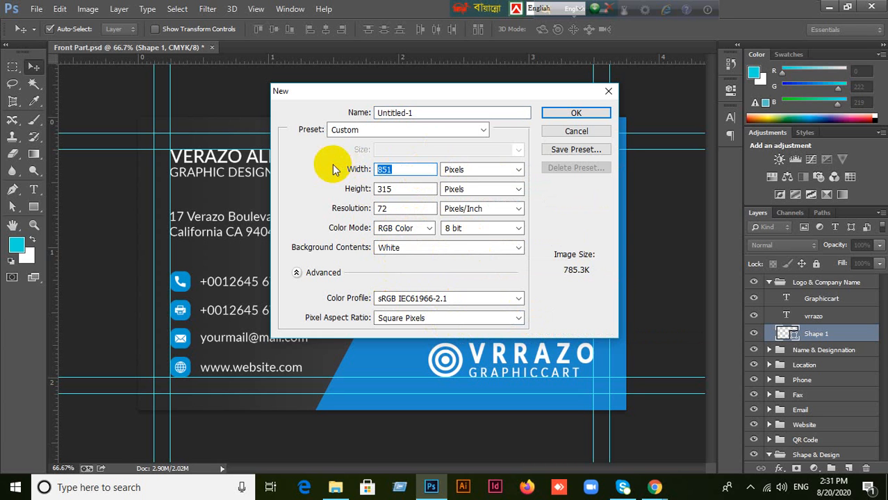
drag(400, 189, 254, 218)
text(1000)
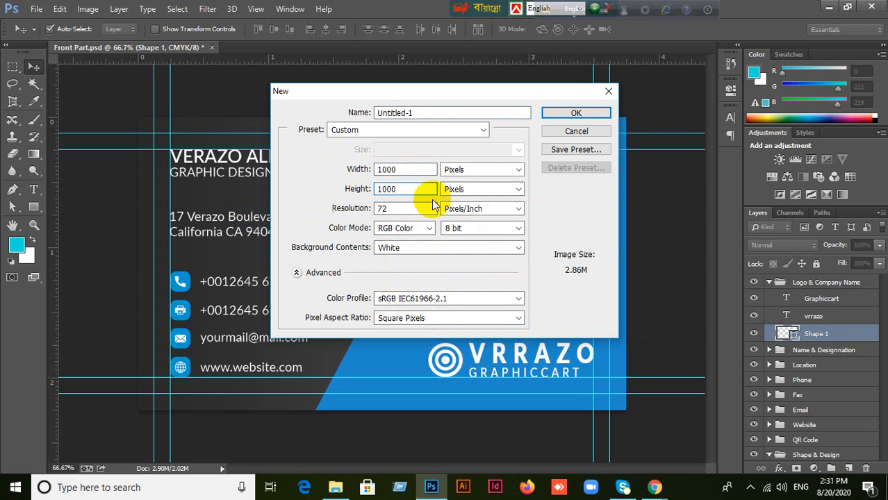
click(576, 113)
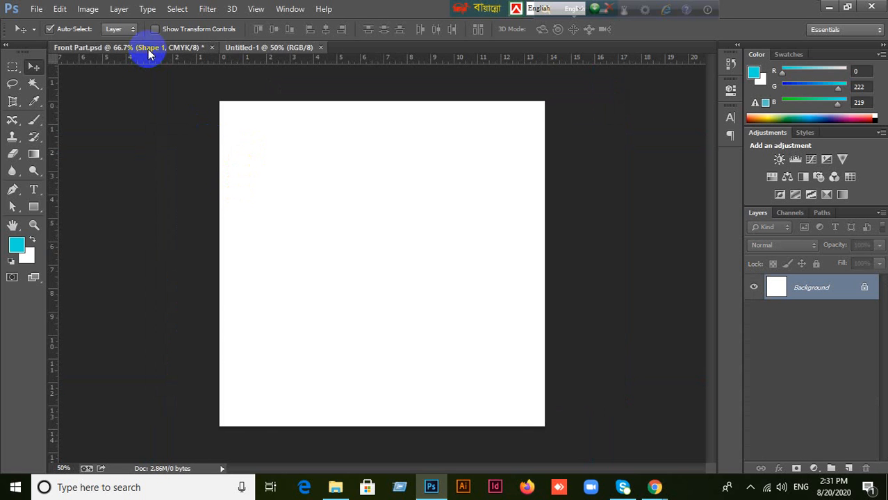
Return to the Front Part.psd business card and close that document.
click(148, 54)
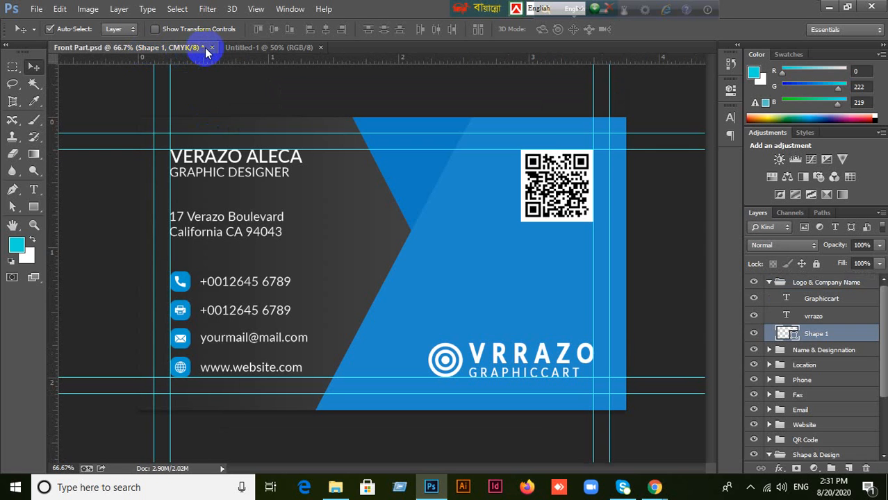
click(212, 48)
click(448, 186)
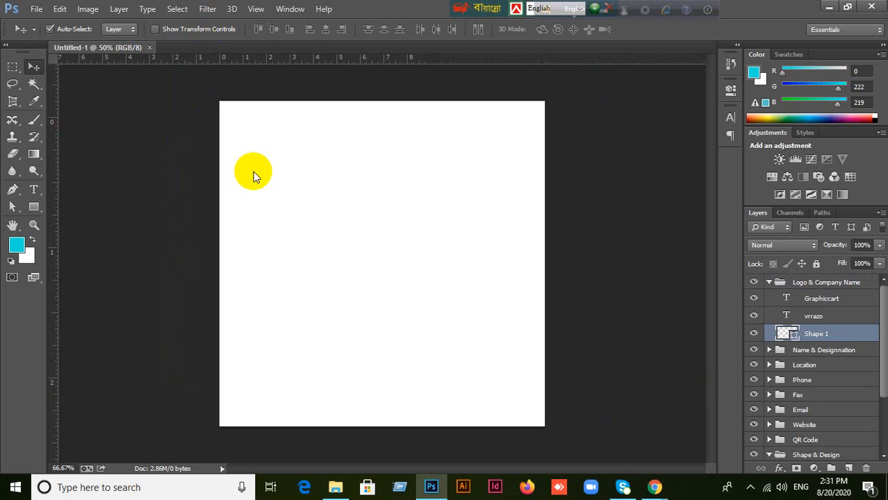
Draw a circle about 508 px in diameter near the middle of the blank canvas and undo it.
scroll(364, 238, up, 1)
scroll(364, 237, down, 1)
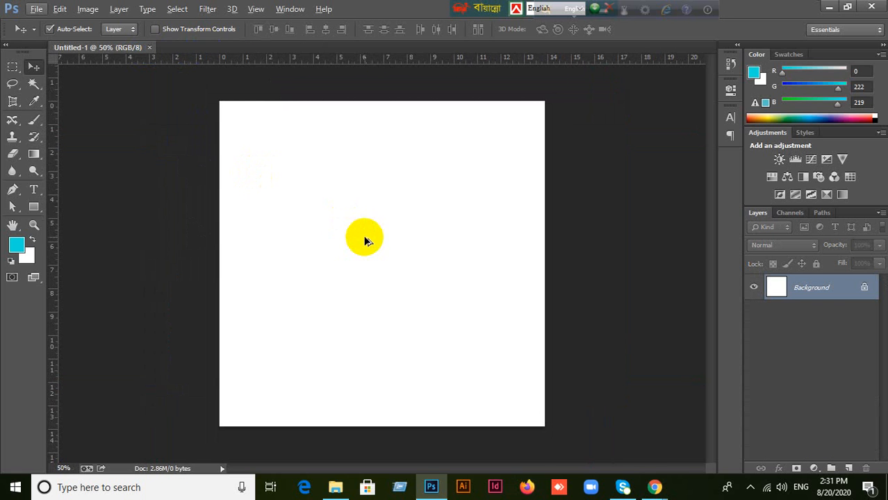
click(35, 208)
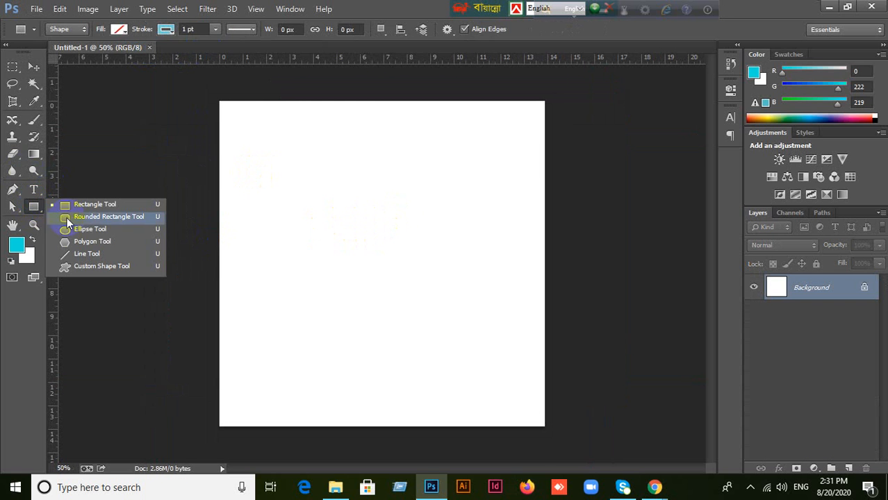
click(79, 230)
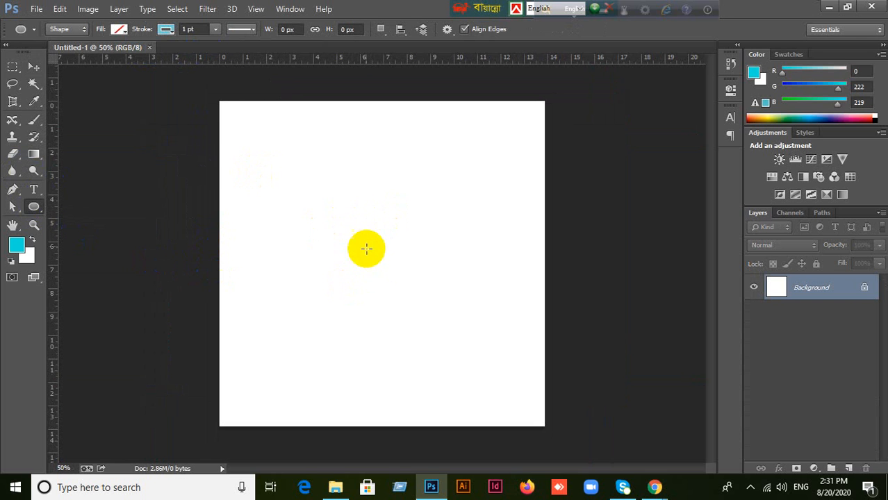
alt+click(410, 267)
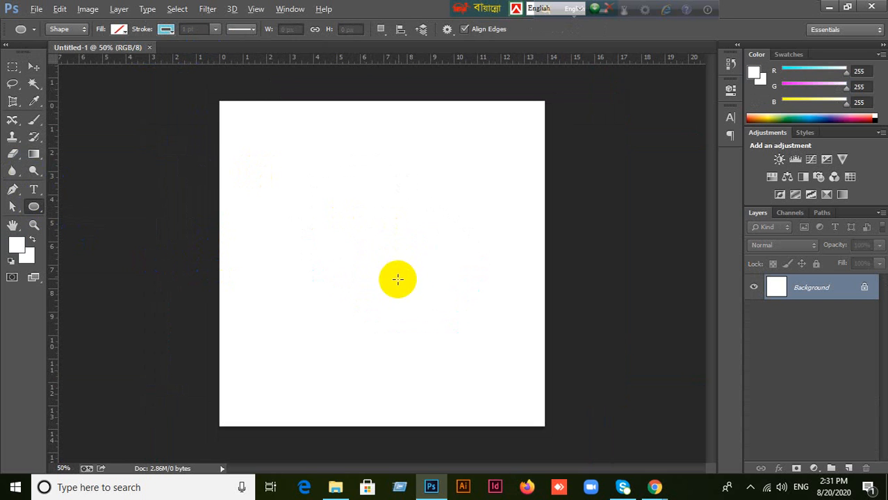
drag(372, 244, 448, 339)
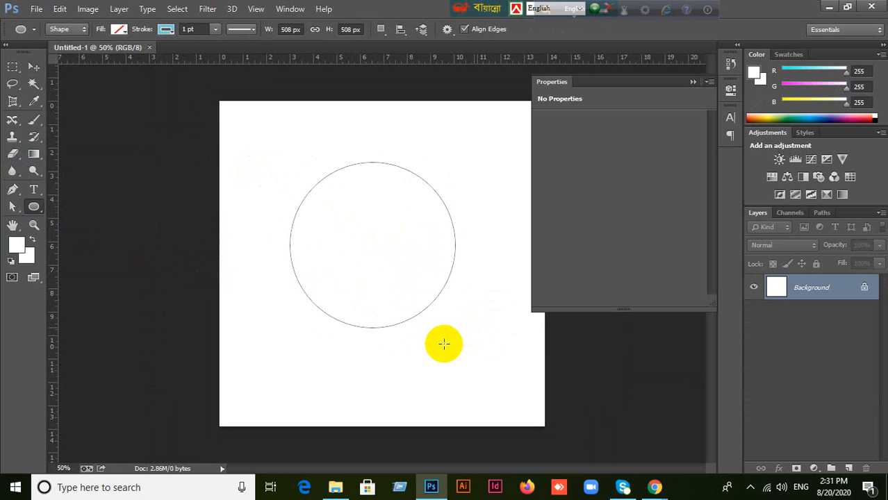
key(ctrl+z)
click(34, 66)
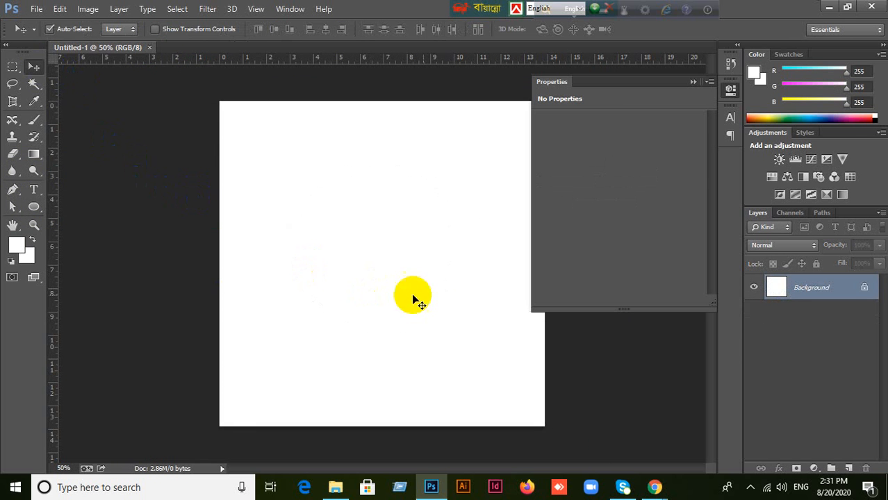
Switch to Chrome's Google Fonts page and move the floating language toolbar clear of the browser tabs.
click(828, 6)
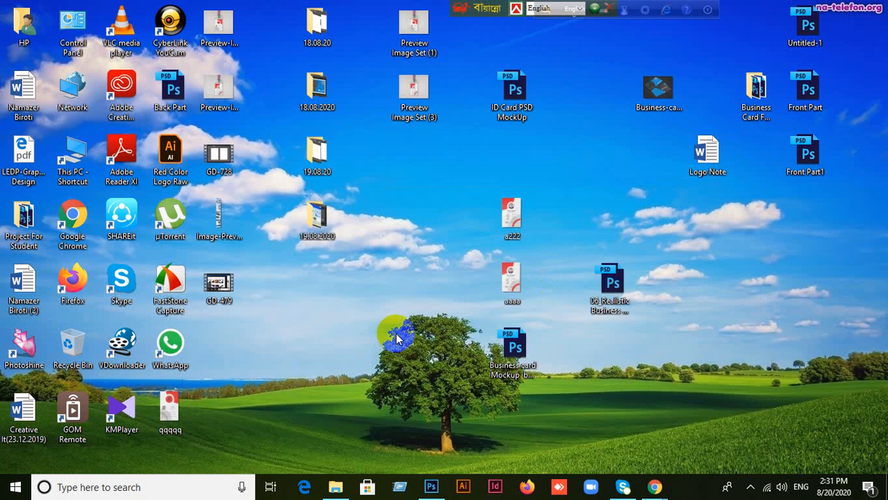
click(431, 488)
mouse_move(656, 489)
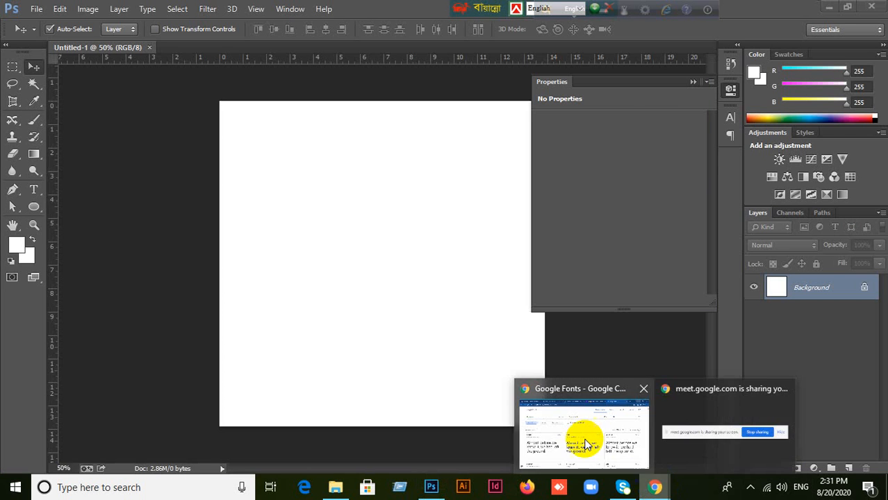
click(573, 425)
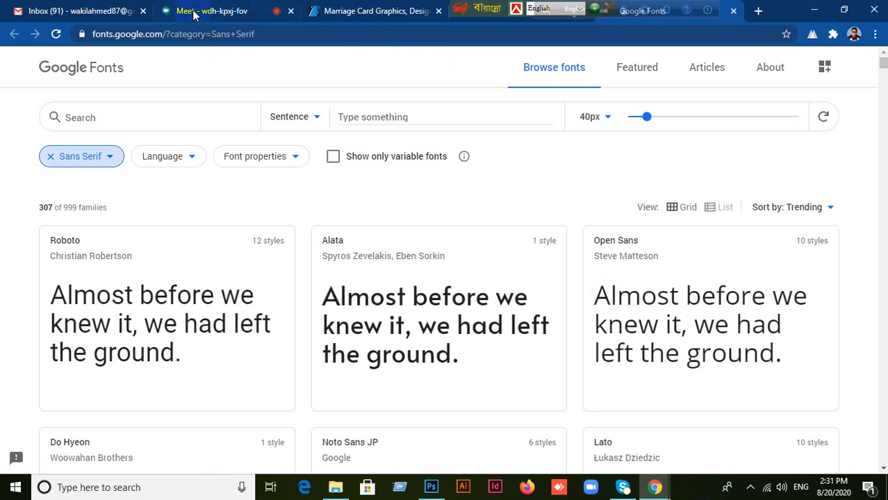
drag(469, 7, 840, 7)
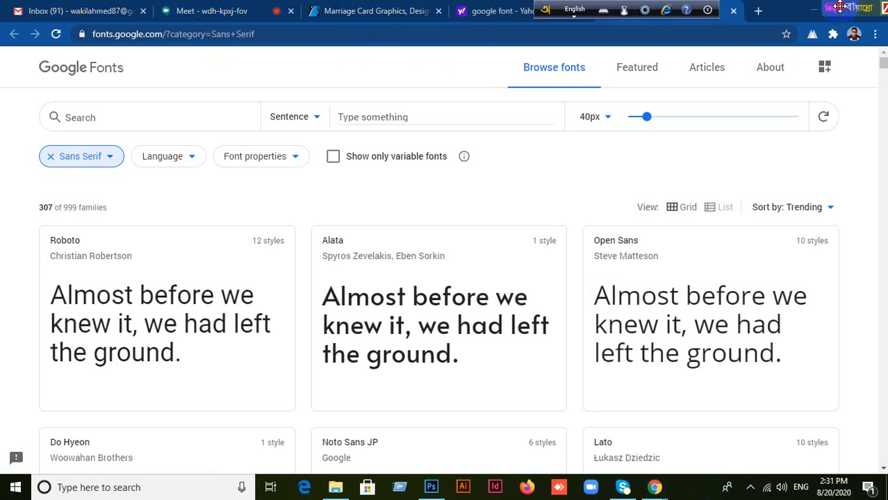
drag(569, 23, 882, 14)
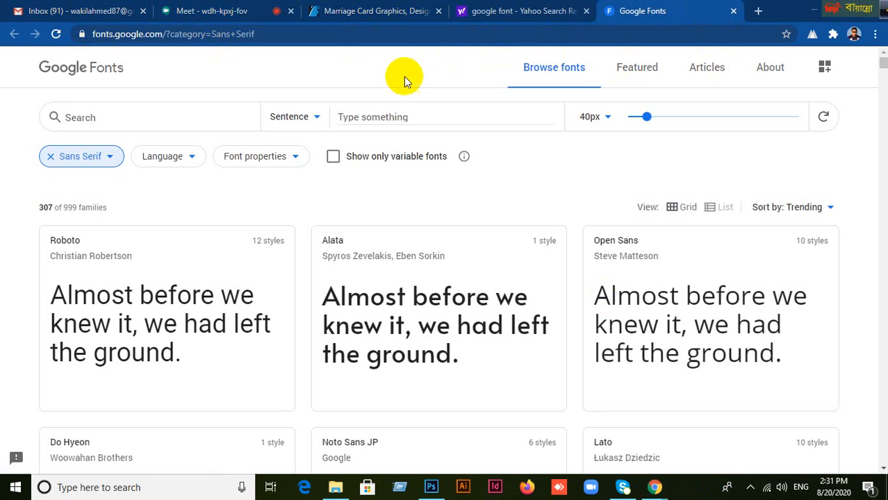
click(449, 40)
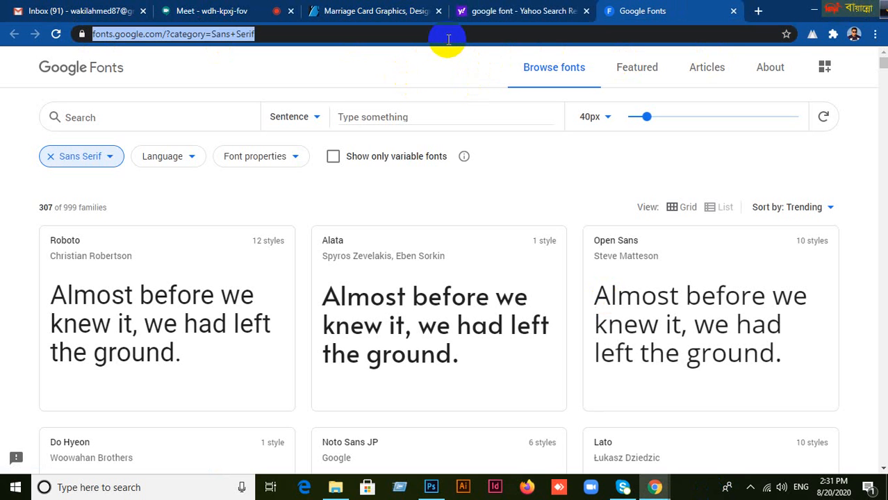
text(www.g)
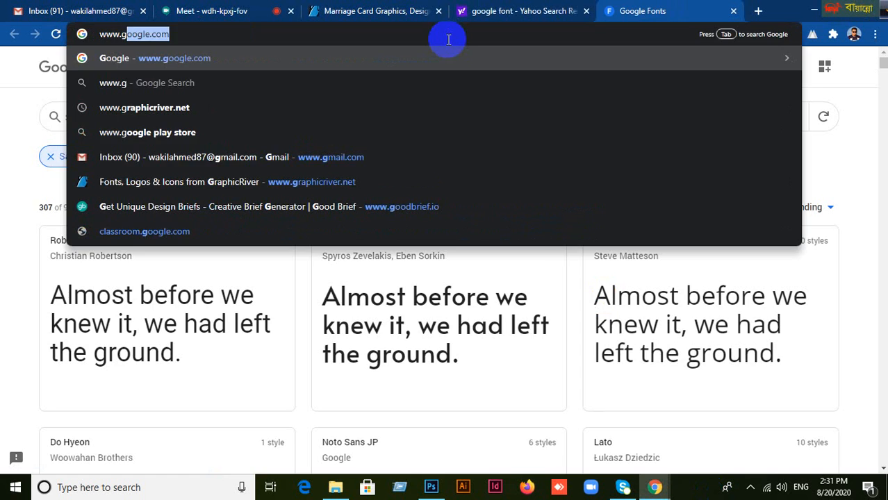
key(Return)
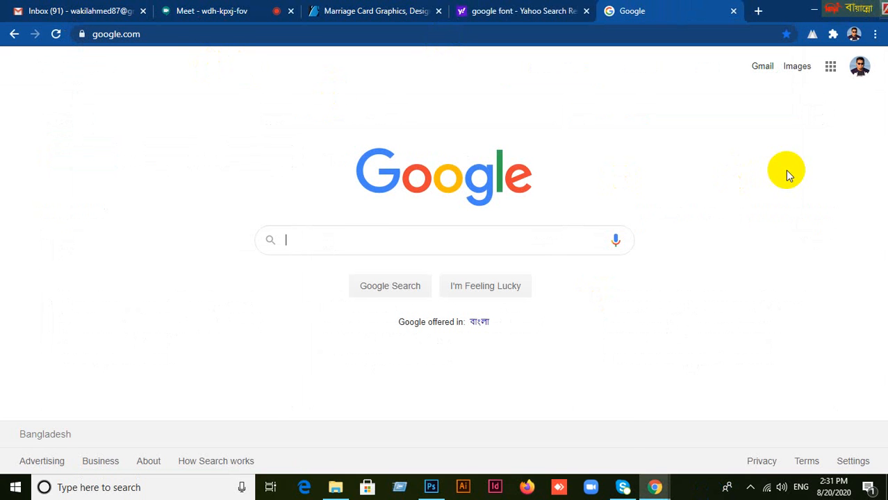
Search for "bangladesh government logo" and show the image results.
text(Banglades)
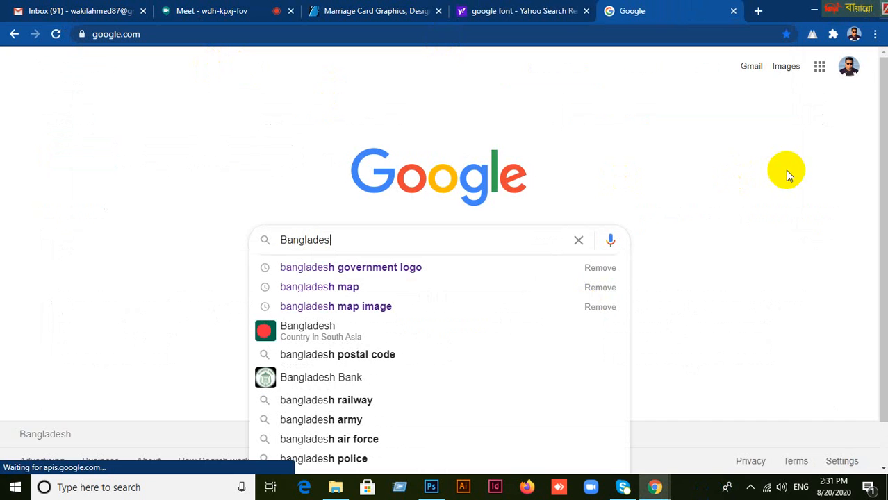
click(347, 267)
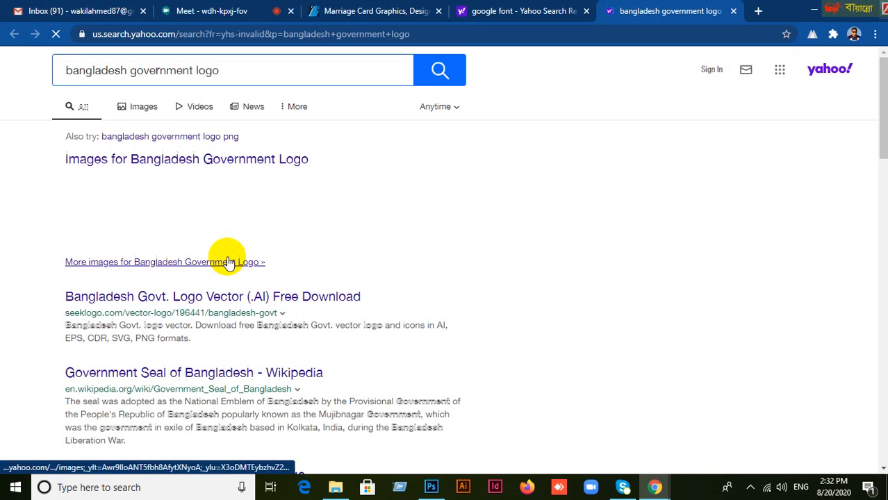
click(141, 108)
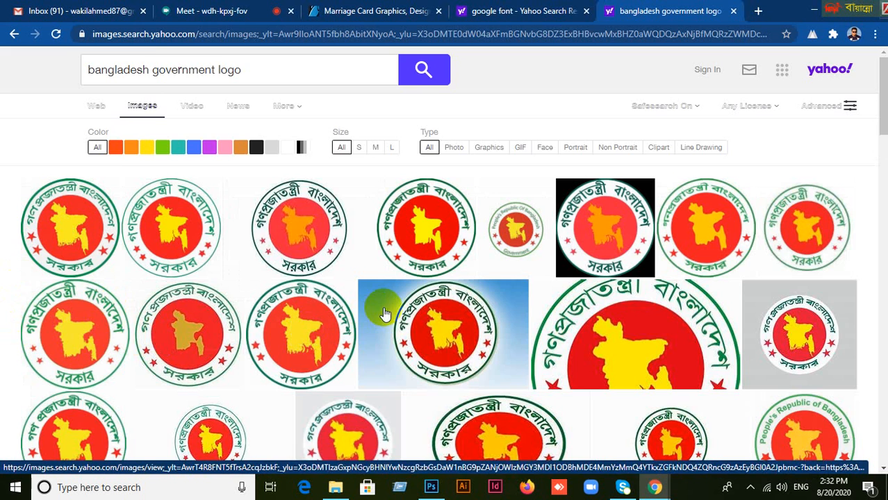
Preview the 300x299 seeklogo.com version of the government logo and copy its image.
scroll(383, 306, down, 4)
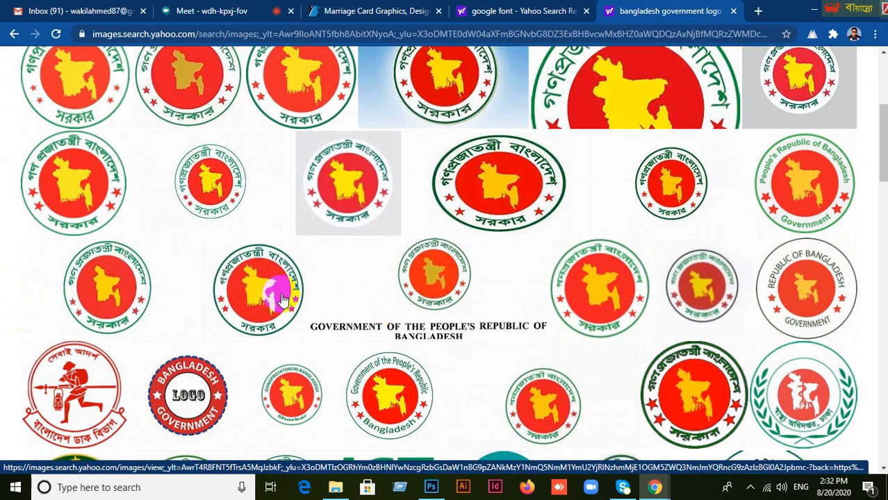
click(79, 175)
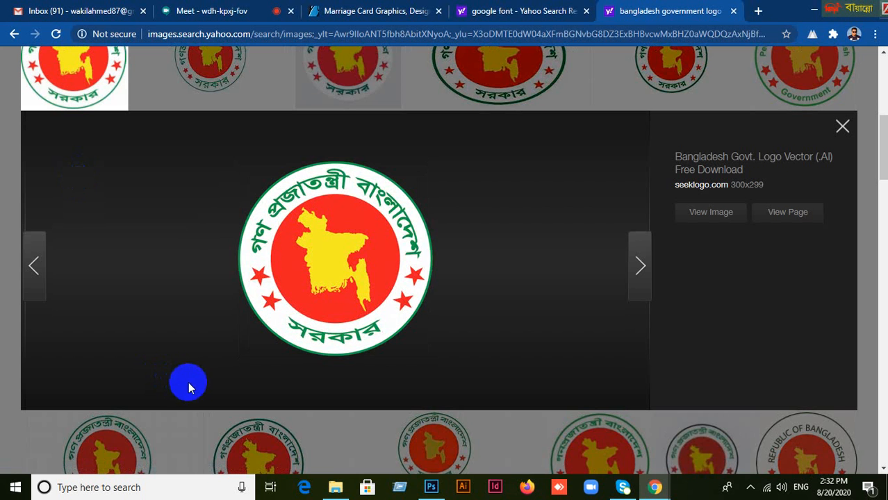
right_click(322, 232)
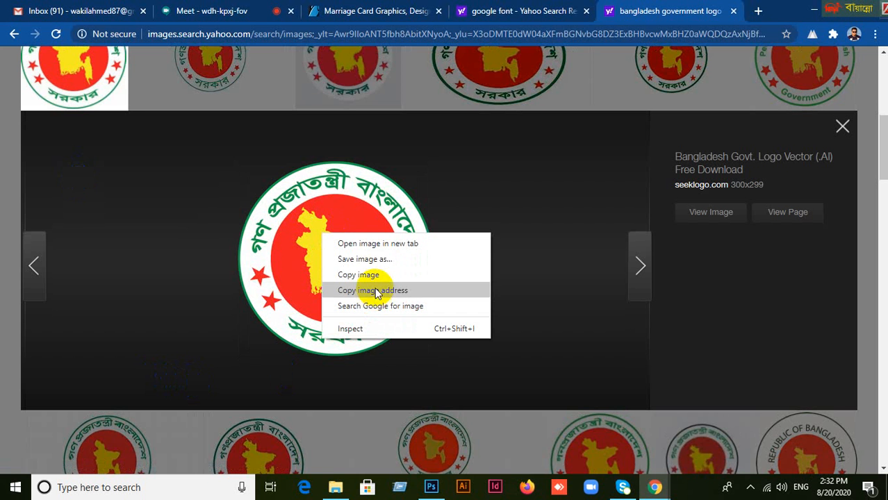
click(385, 276)
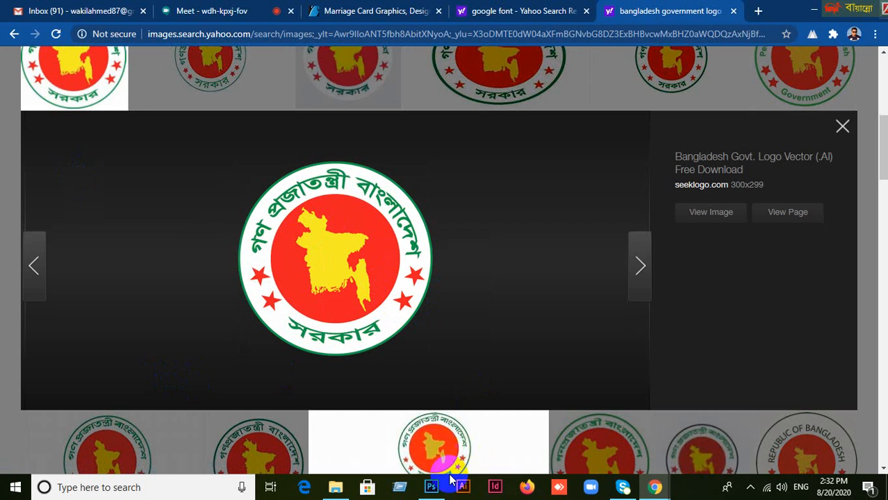
Switch to Photoshop, paste the copied logo into the blank Untitled-1 document and undo the paste.
click(435, 489)
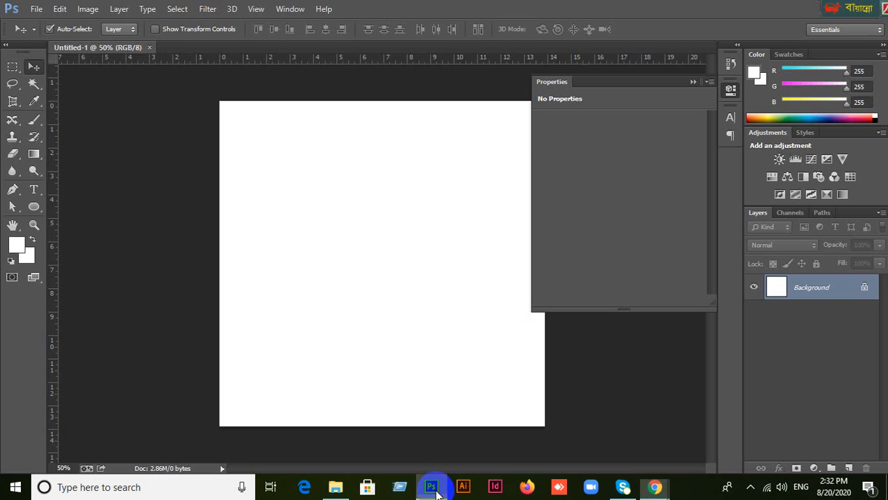
key(ctrl+v)
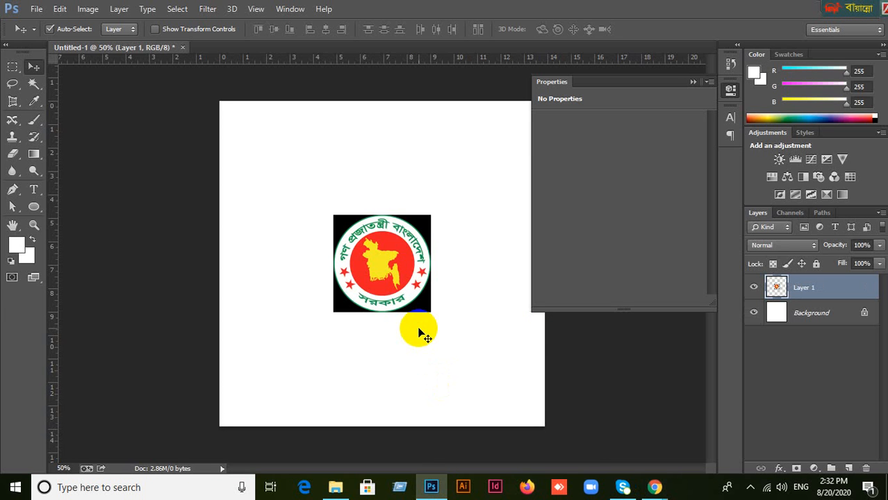
key(ctrl+z)
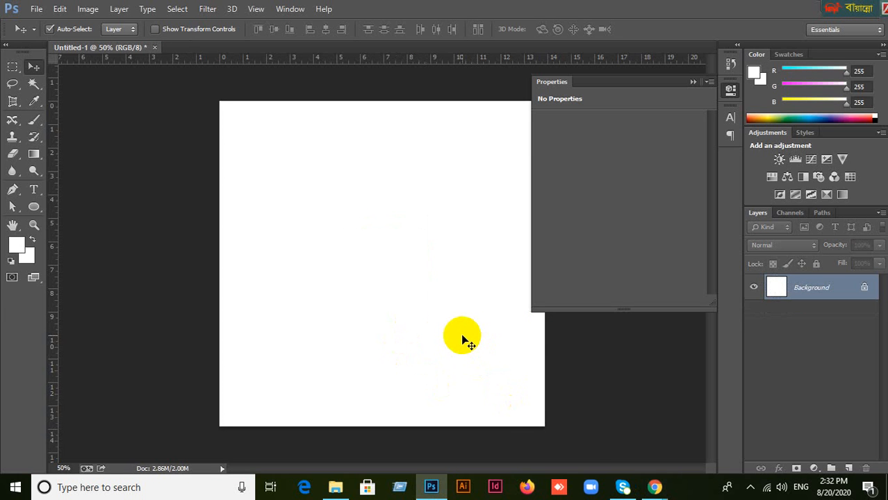
Return to the Chrome image results, close the current preview and copy the 299x300 seeklogo.com logo image instead.
mouse_move(655, 487)
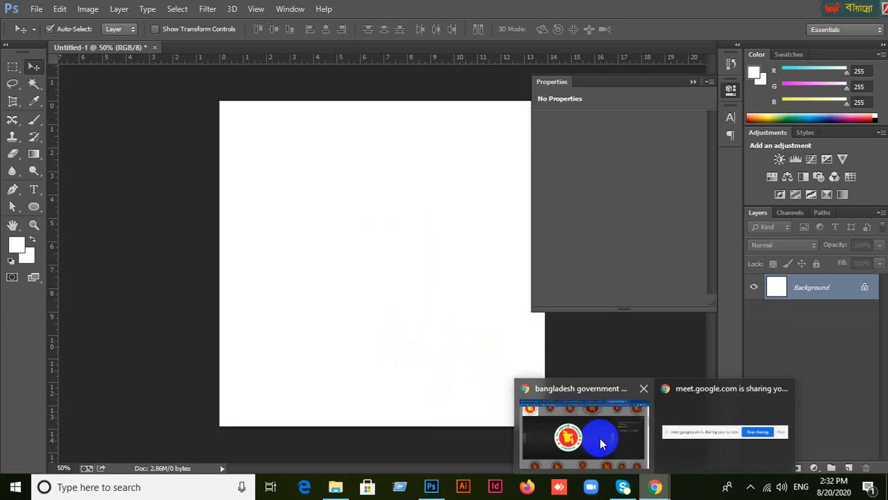
click(599, 443)
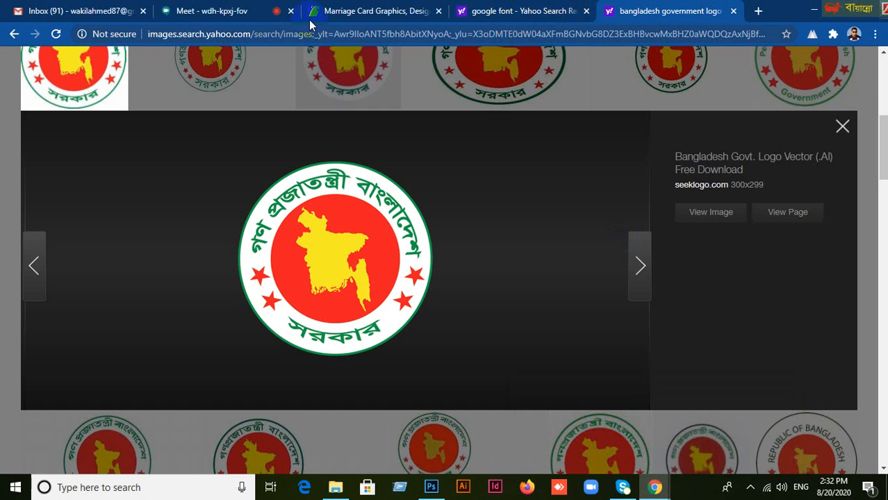
click(843, 129)
scroll(504, 339, up, 5)
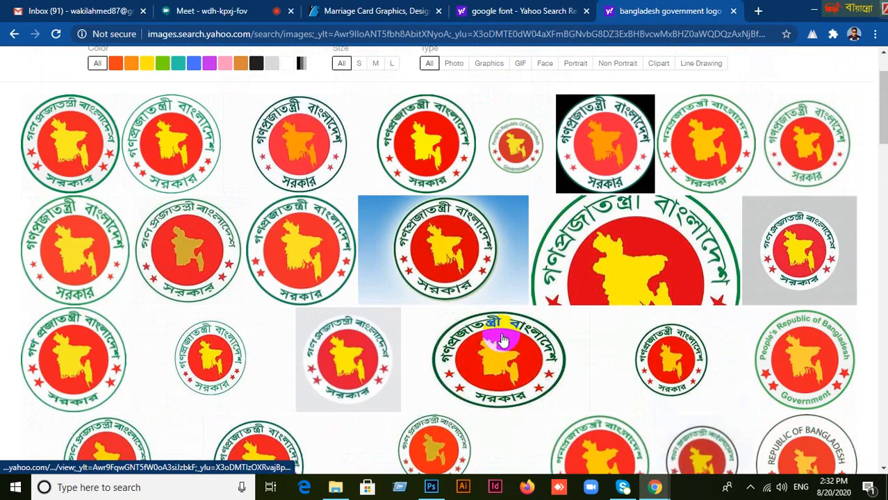
scroll(149, 318, up, 1)
scroll(169, 351, down, 2)
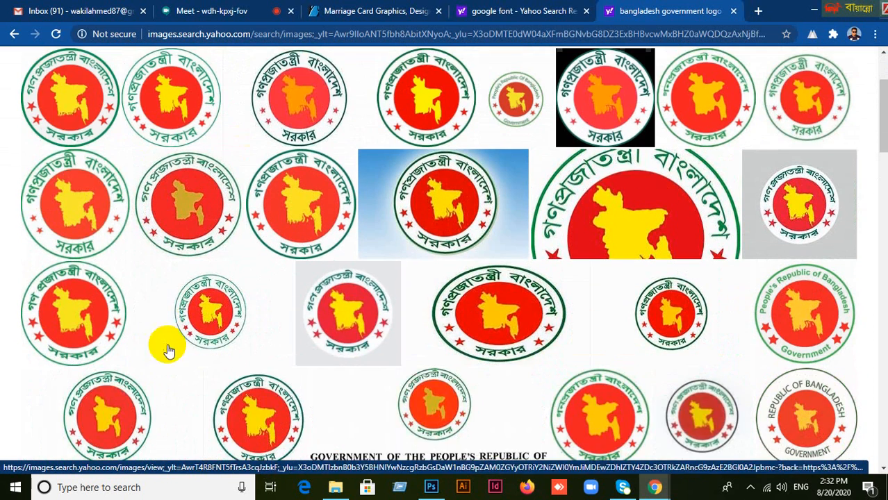
click(107, 225)
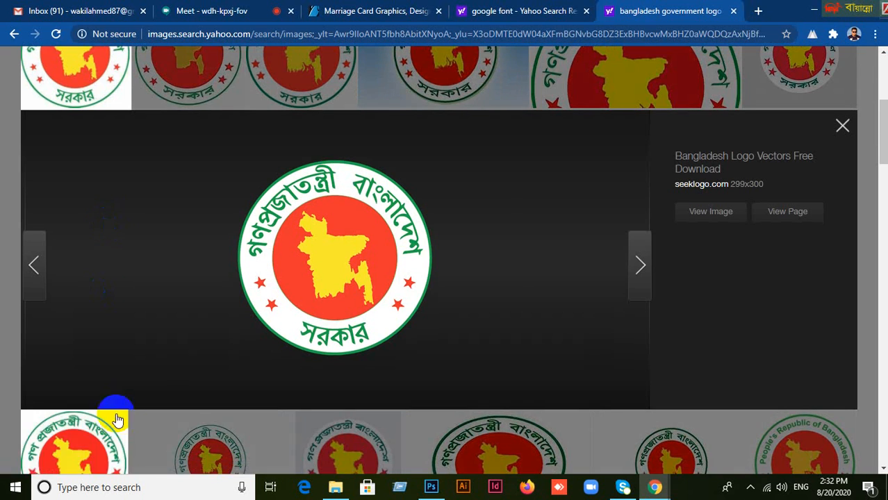
right_click(318, 227)
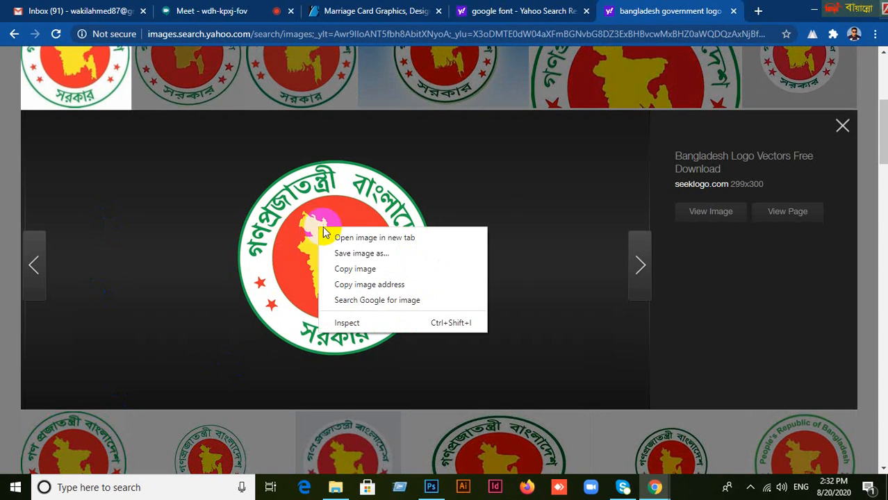
click(381, 276)
Go back to Photoshop, paste the 299x300 logo into the blank document and undo the paste.
click(431, 487)
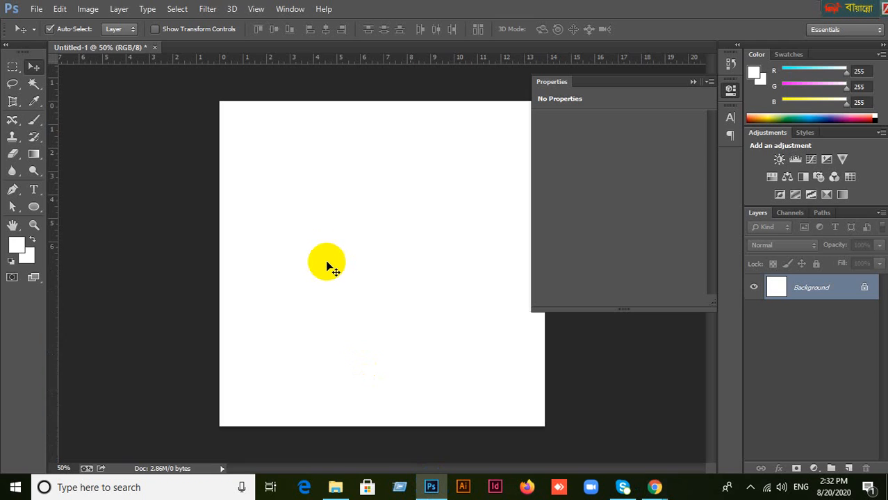
key(ctrl+v)
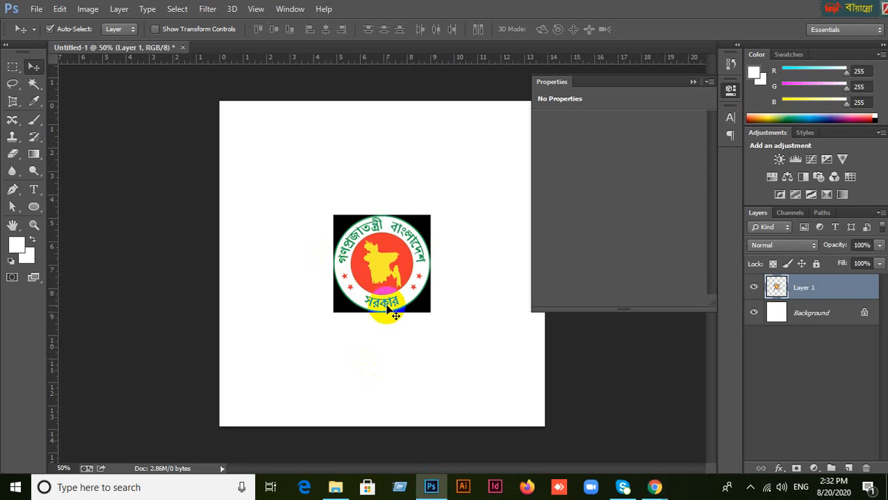
key(ctrl+z)
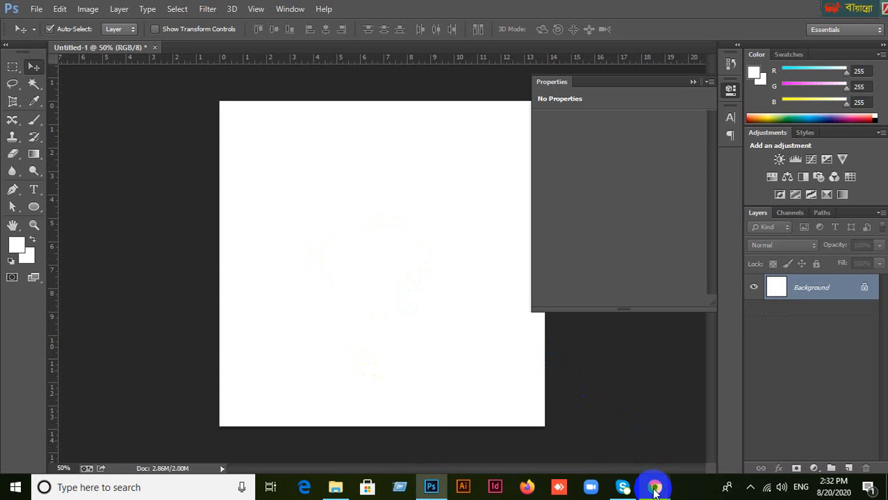
Return to the Chrome image results, close the current preview and copy the 764x732 thoughtworks.com government logo image instead.
mouse_move(654, 486)
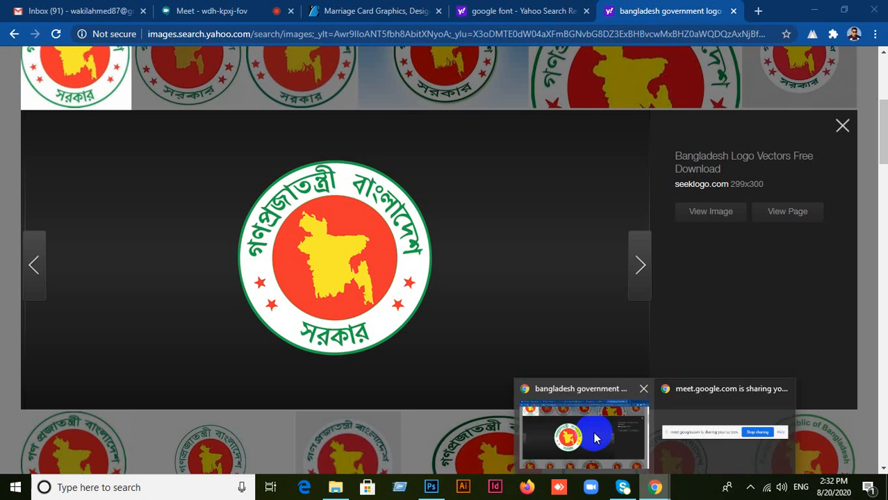
click(594, 432)
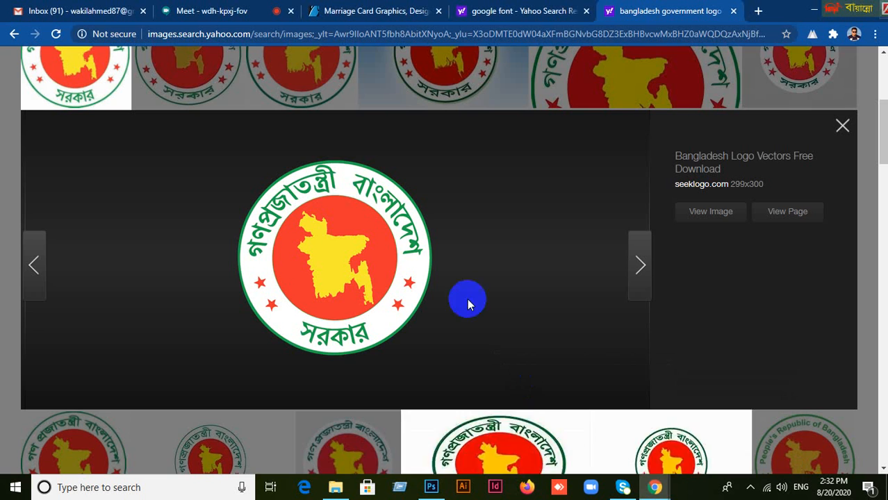
click(843, 125)
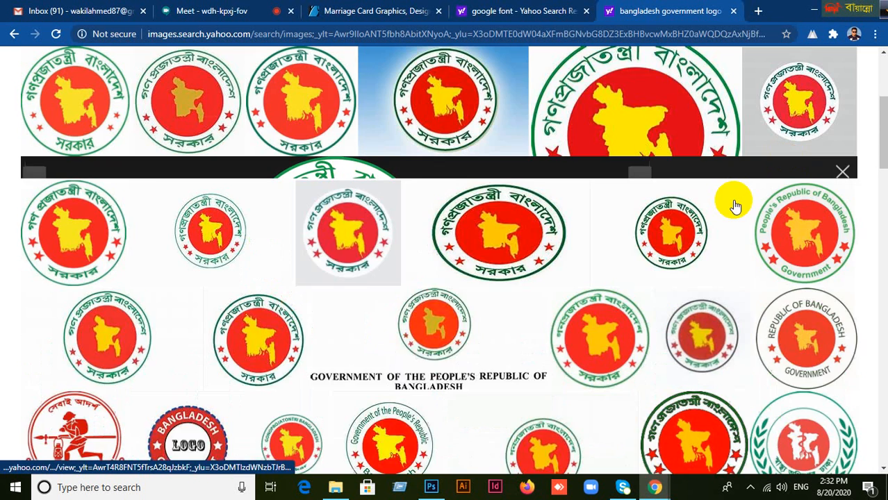
scroll(726, 209, up, 4)
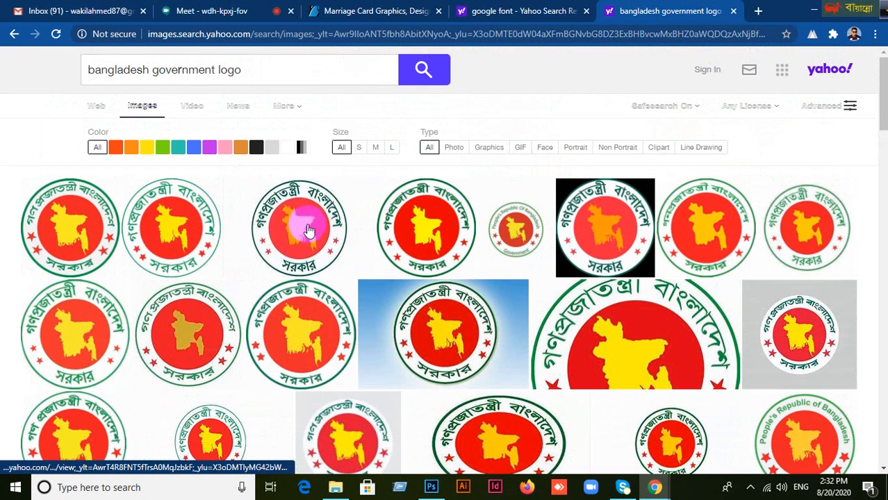
scroll(292, 290, down, 5)
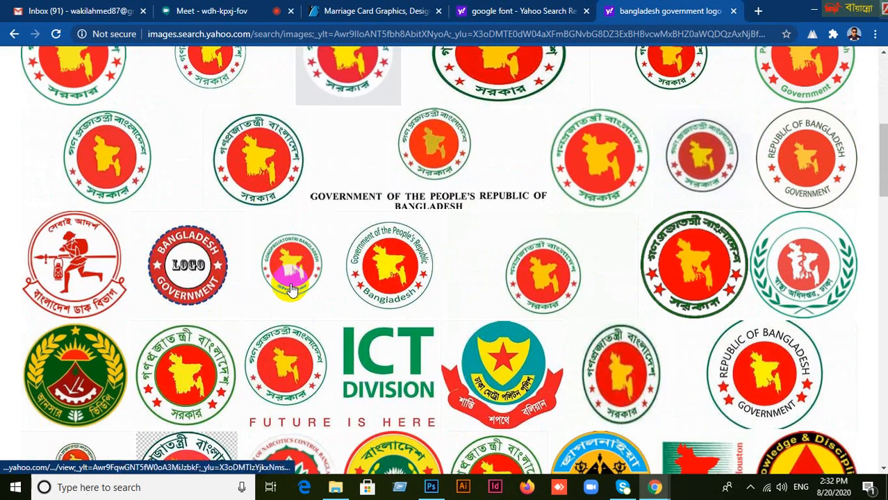
click(256, 172)
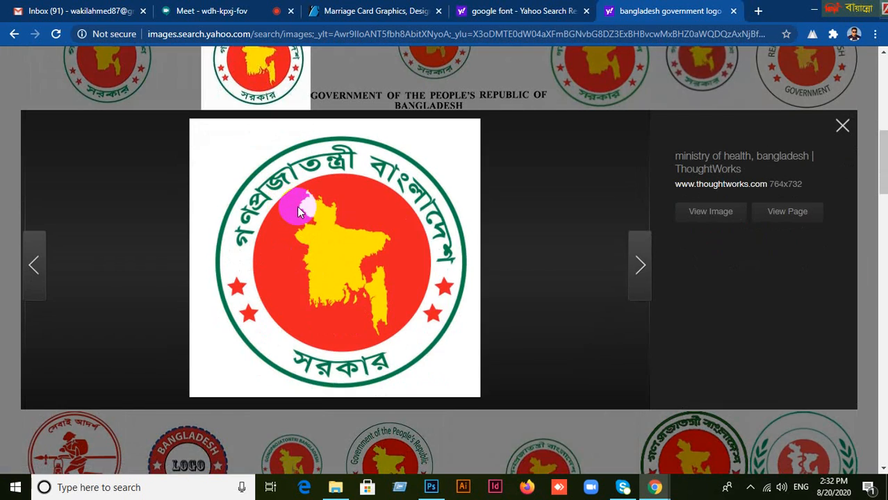
right_click(296, 205)
click(335, 249)
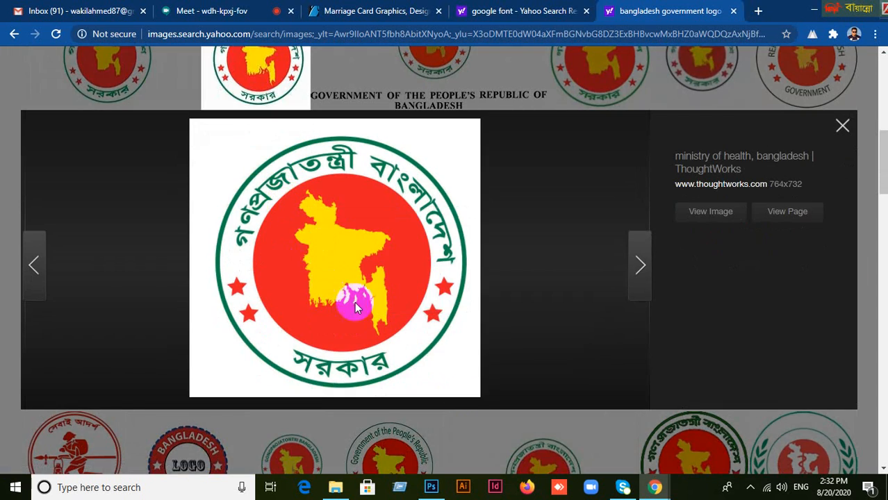
Switch to Photoshop, paste the 764x732 logo into the blank document and shift it toward the page's upper-left area.
click(431, 487)
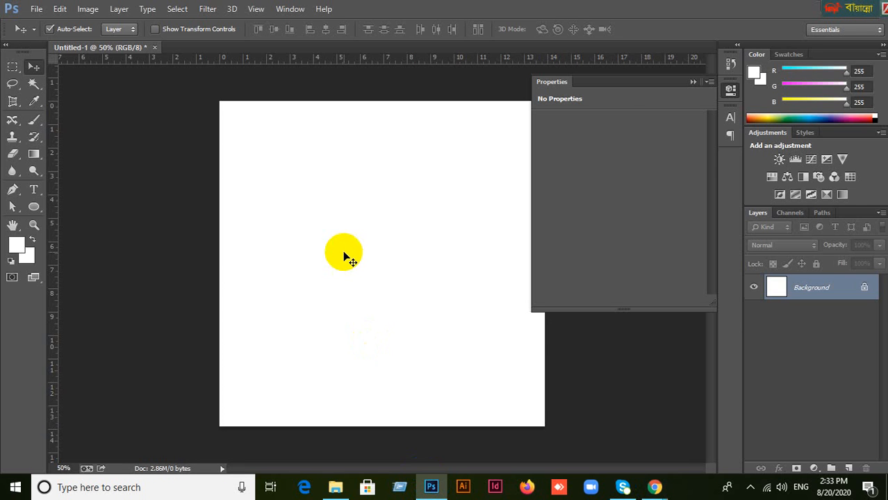
key(ctrl+v)
drag(377, 312, 373, 281)
Scale the pasted logo down to about 43% and nudge it closer to the page's upper-left corner.
key(ctrl+t)
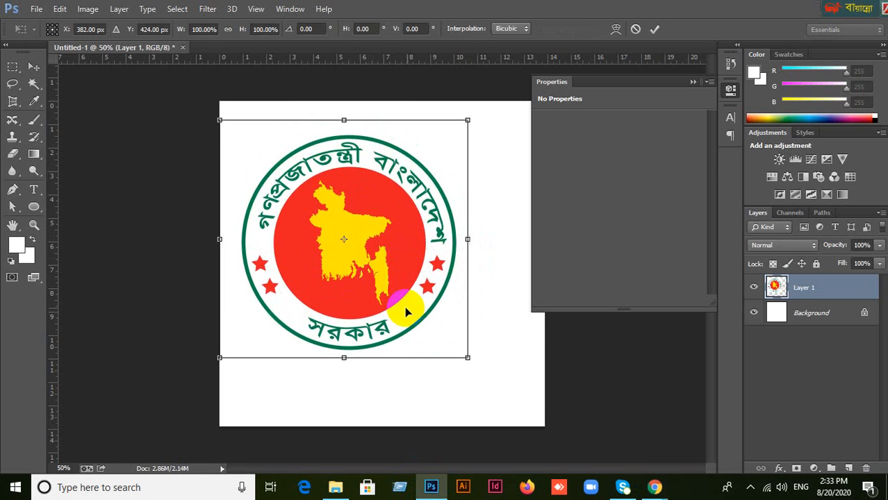
drag(468, 358, 329, 220)
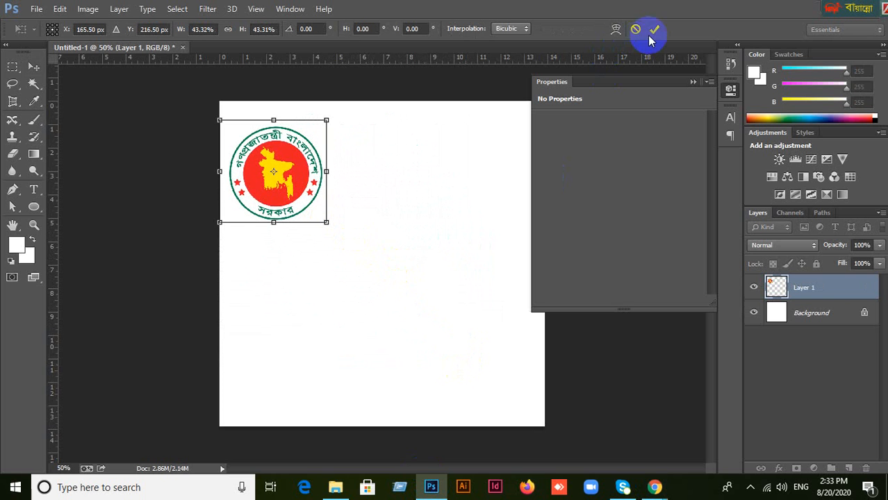
click(655, 28)
drag(278, 196, 286, 184)
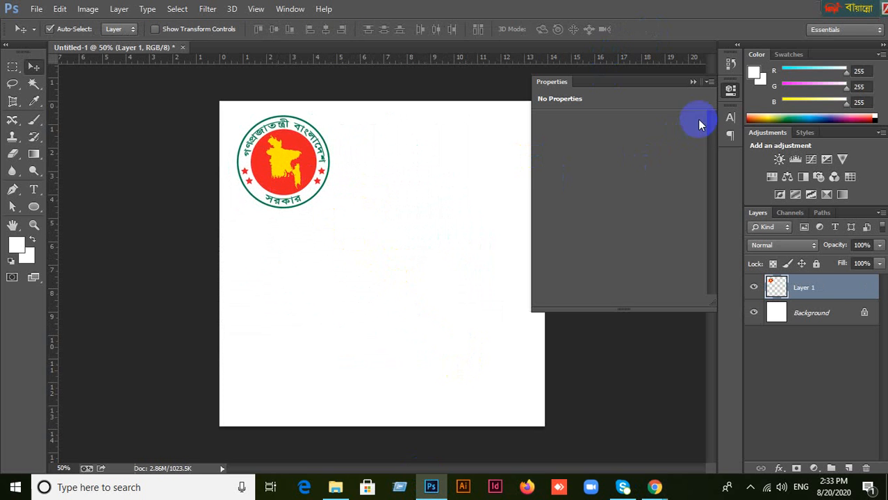
Shrink the logo further to about 62% of its current size, tuck it into the page's upper-left corner and deselect it.
click(693, 82)
key(ctrl+plus)
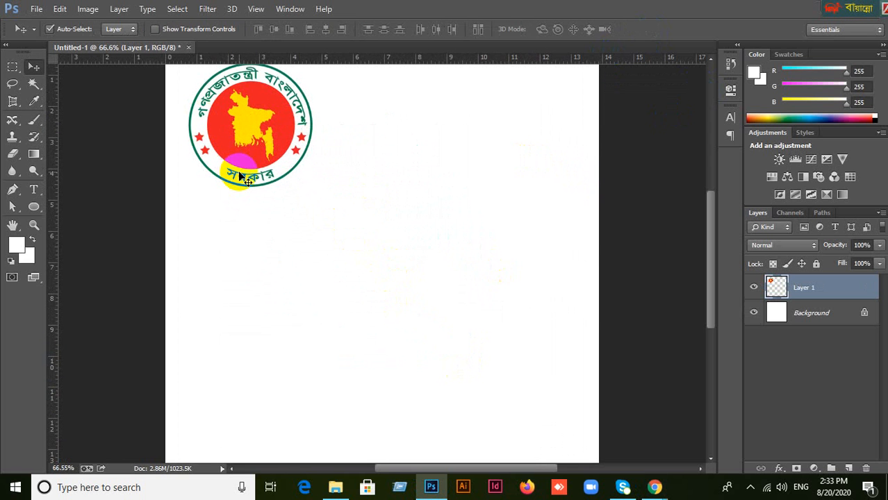
key(ctrl+t)
drag(318, 191, 264, 138)
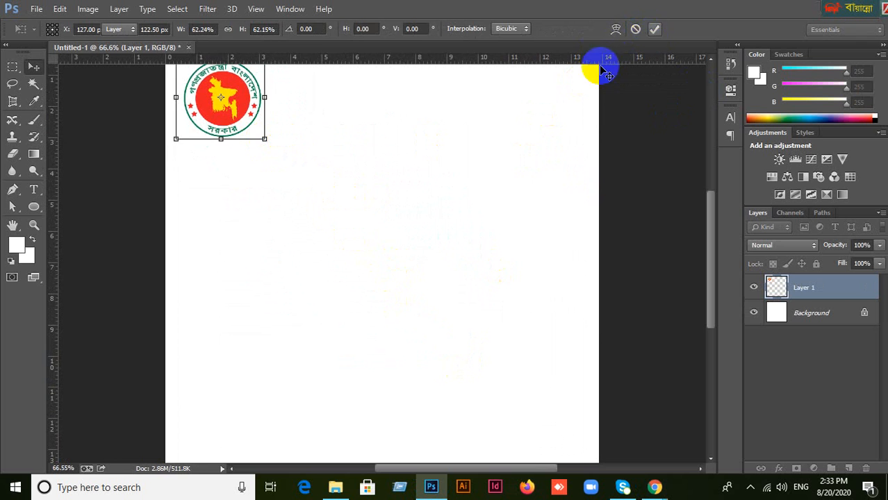
click(655, 29)
drag(224, 101, 215, 107)
click(379, 256)
scroll(379, 256, up, 1)
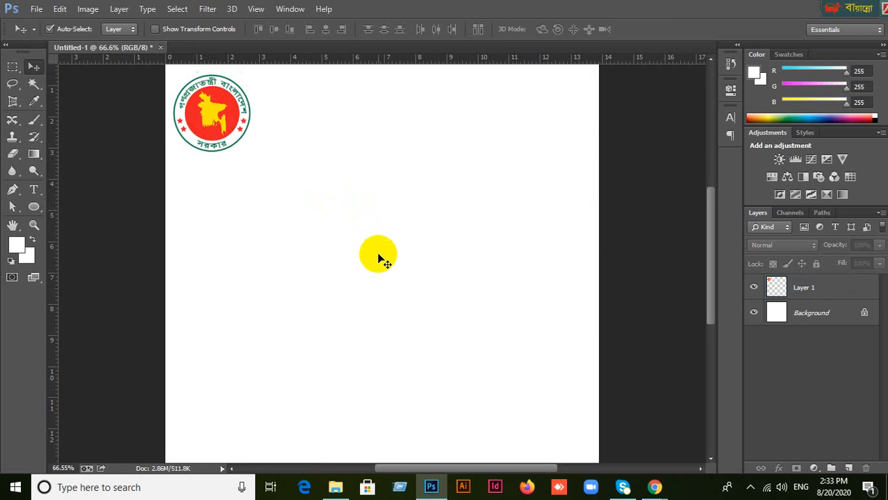
scroll(378, 258, up, 2)
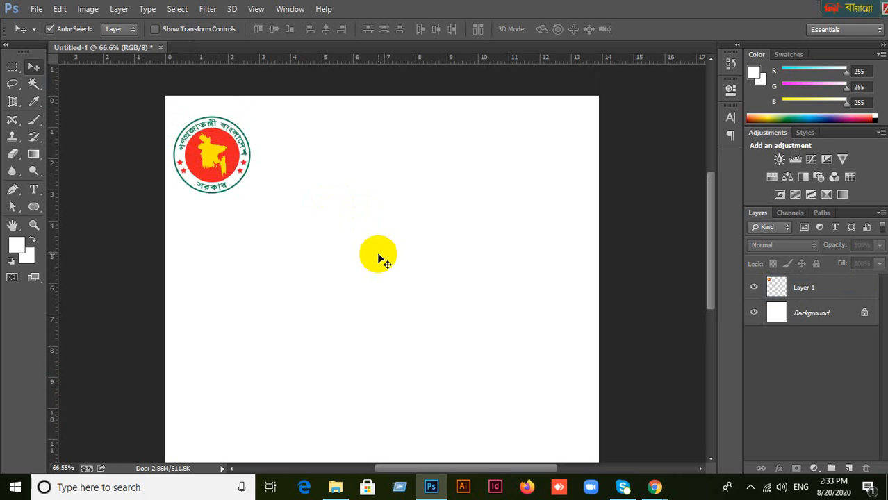
scroll(437, 229, down, 1)
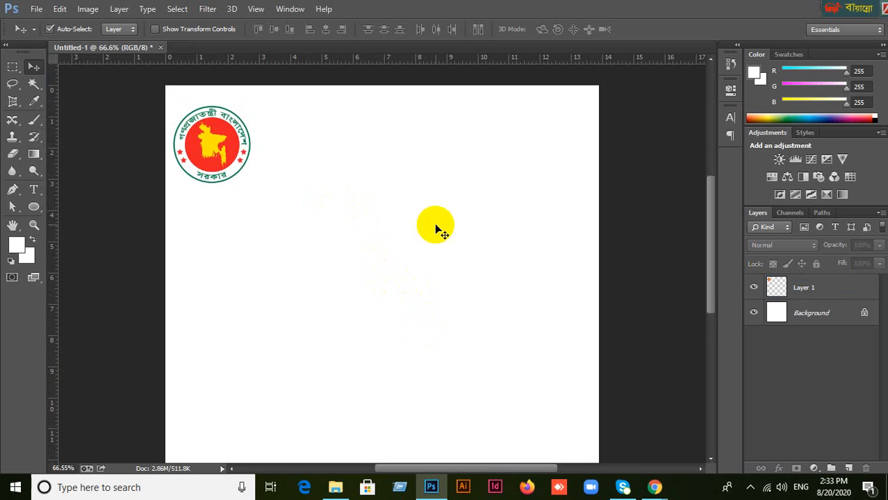
Draw a circle about 496 px in diameter near the middle of the page with the Ellipse Tool.
click(34, 207)
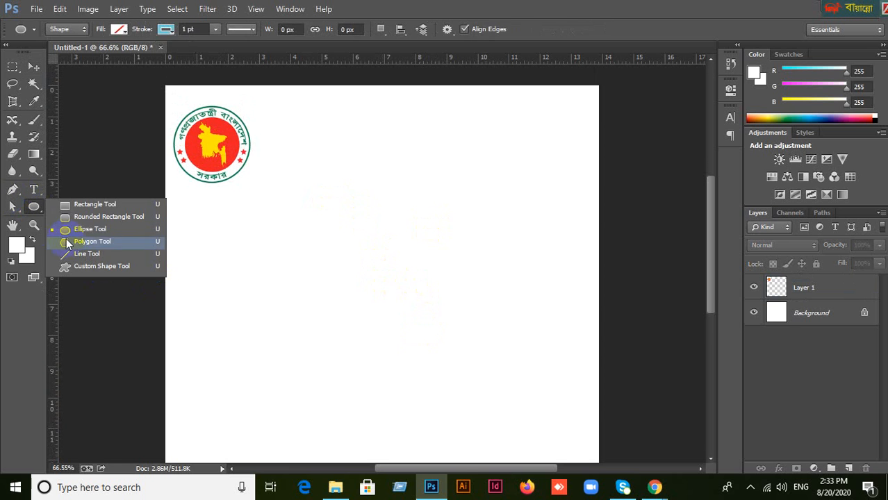
click(87, 229)
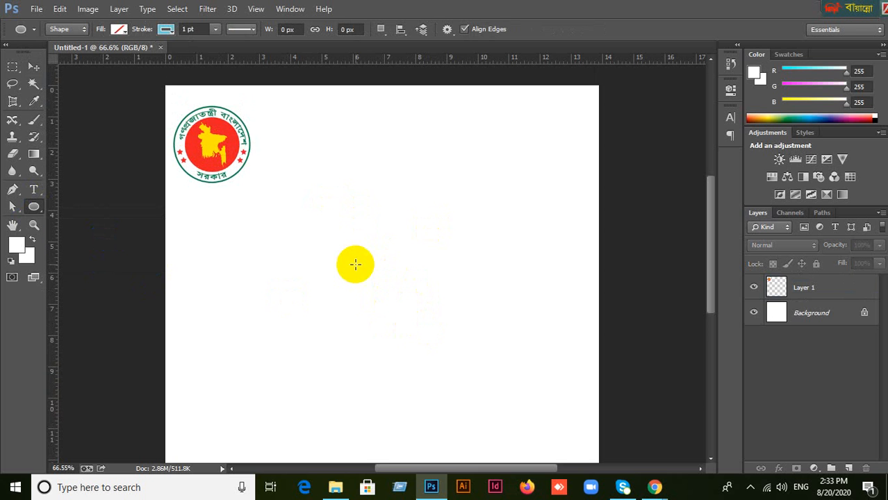
drag(356, 263, 473, 371)
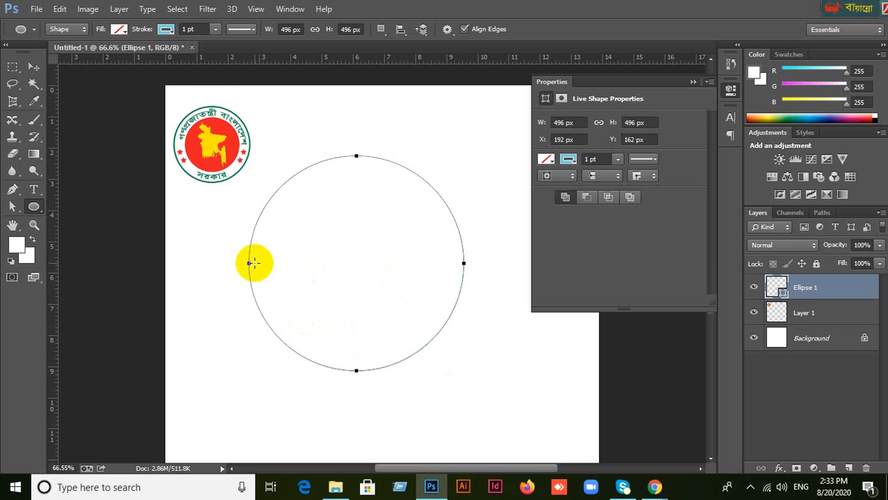
Hide and show the Ellipse 1 layer to check the thin circle outline against the page.
click(33, 67)
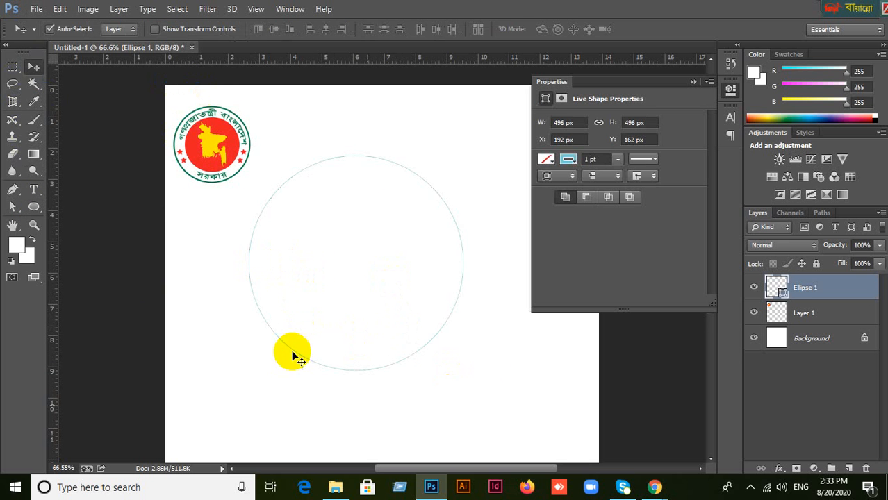
click(404, 358)
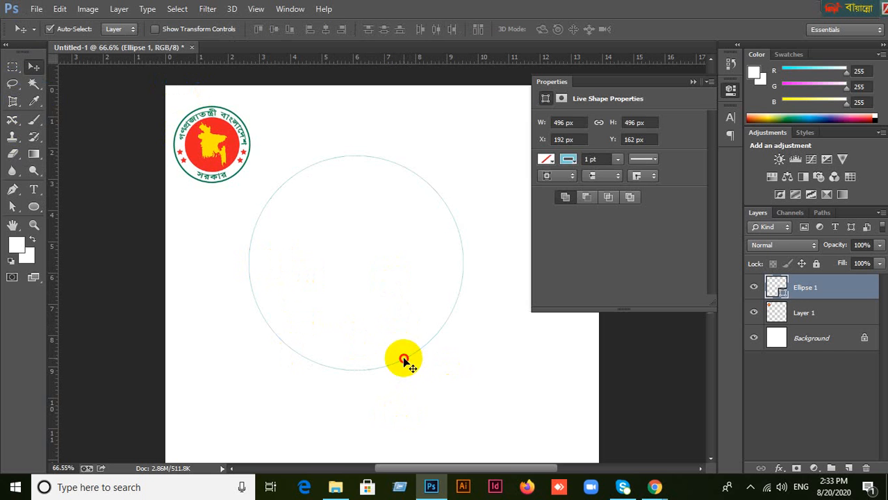
click(755, 290)
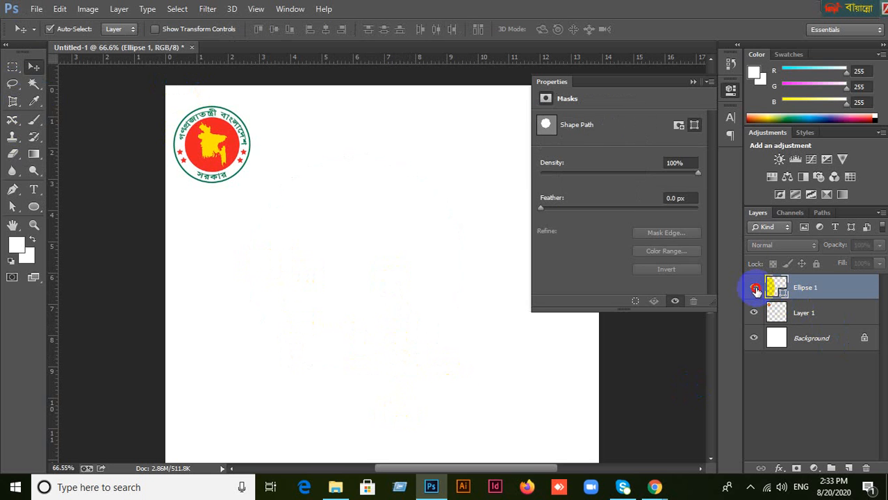
click(756, 289)
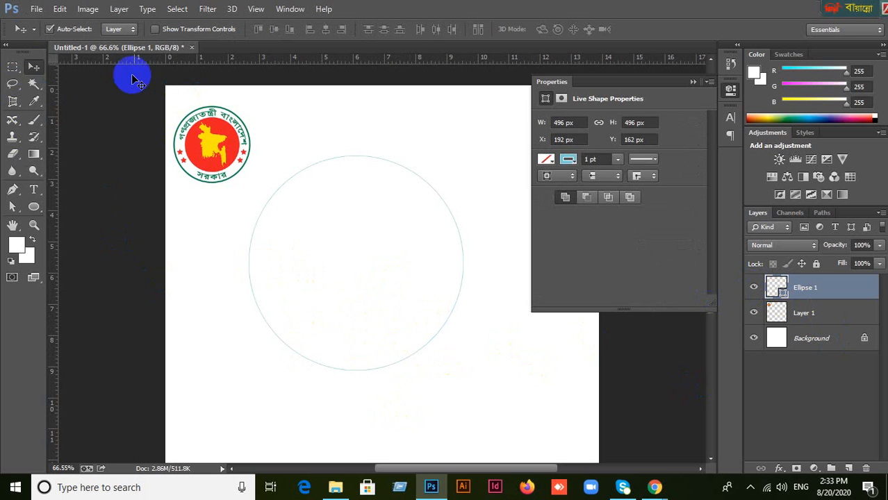
Increase the circle's stroke width first to 2 pt and finally to 3 pt.
click(34, 206)
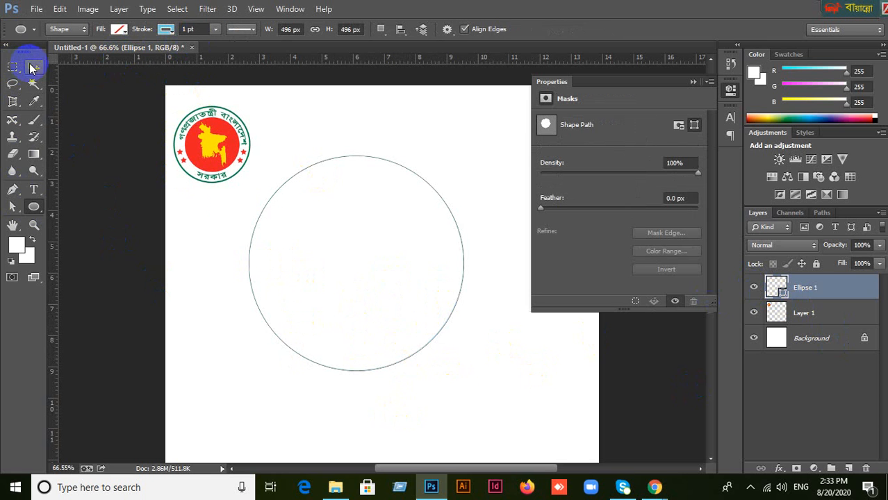
click(180, 29)
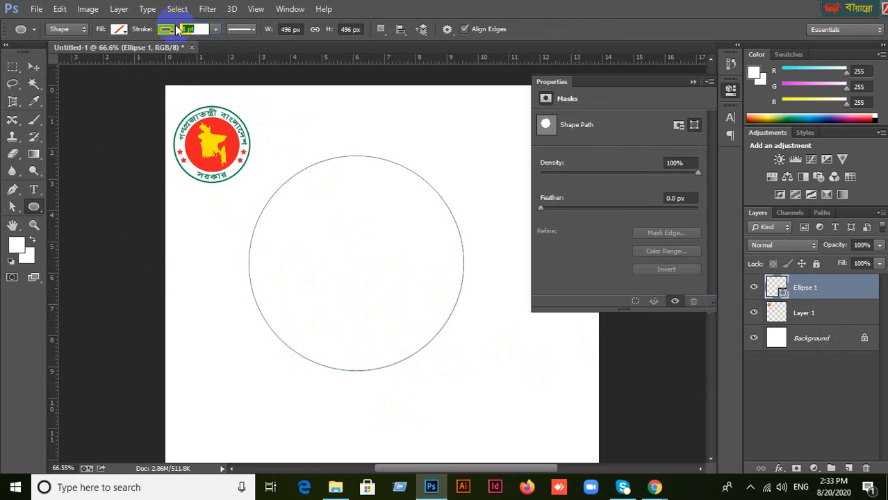
text(2)
key(Return)
click(197, 28)
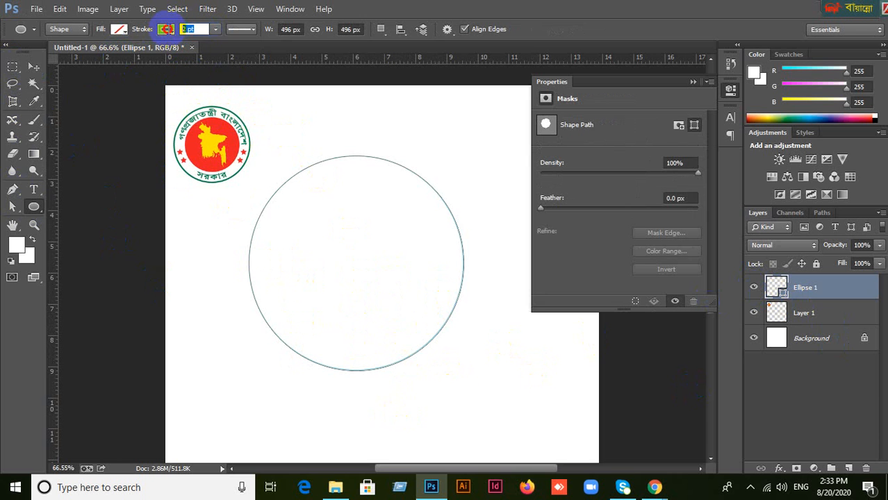
key(Return)
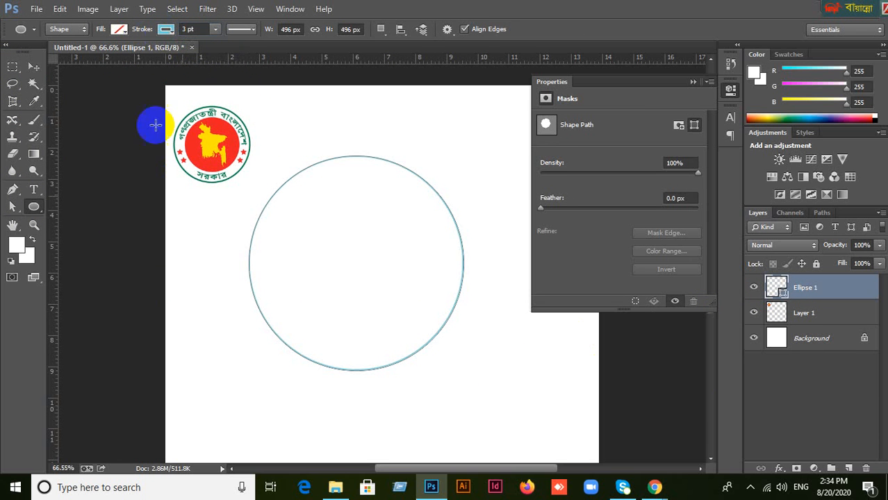
Change the circle's stroke color to a green like the outer ring of the reference logo.
double_click(166, 34)
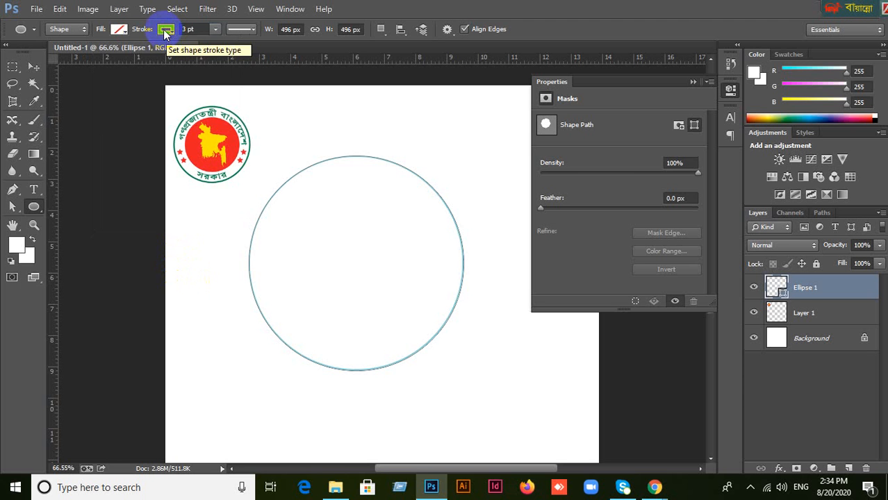
click(166, 31)
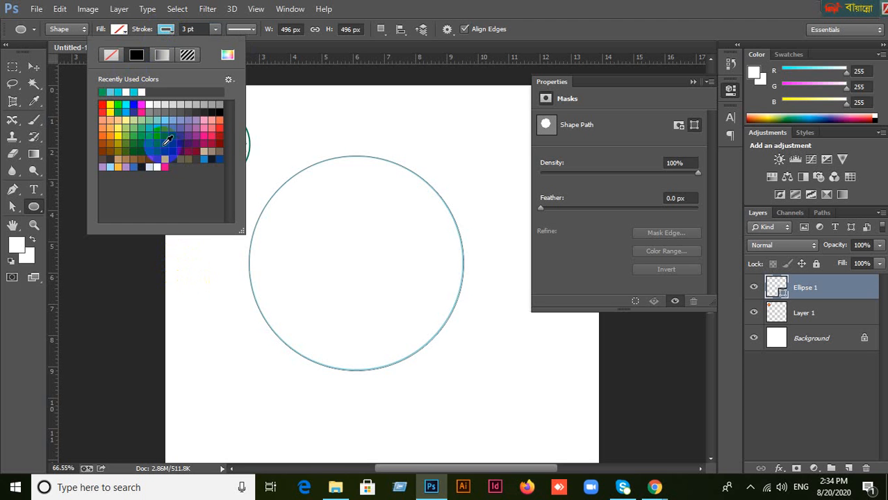
click(167, 142)
key(Return)
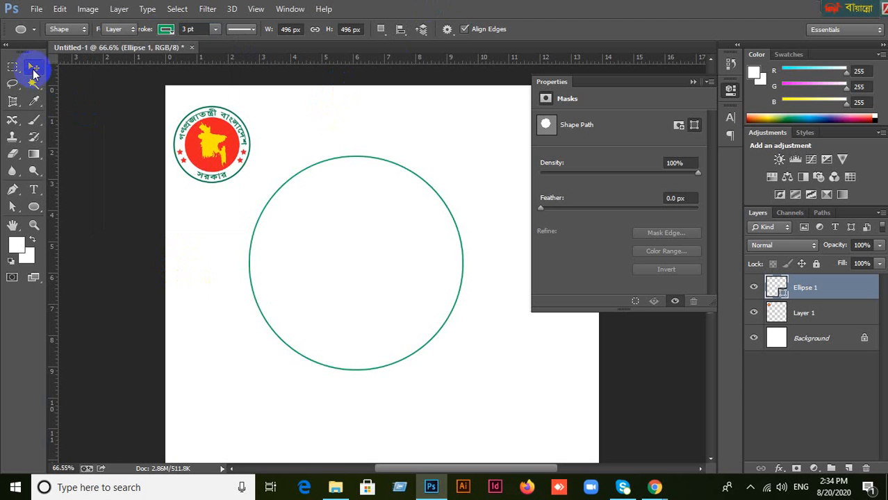
Move the green circle slightly right and down so its center sits at about X 483 px, Y 424 px.
click(34, 68)
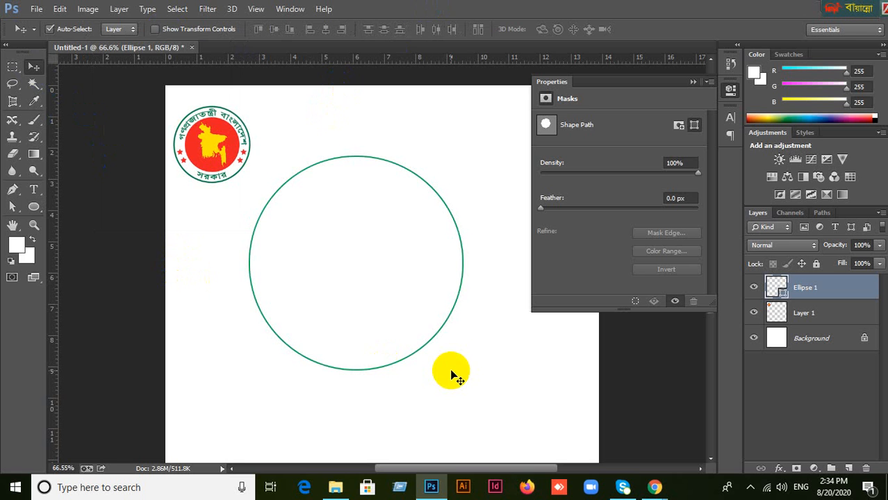
click(693, 82)
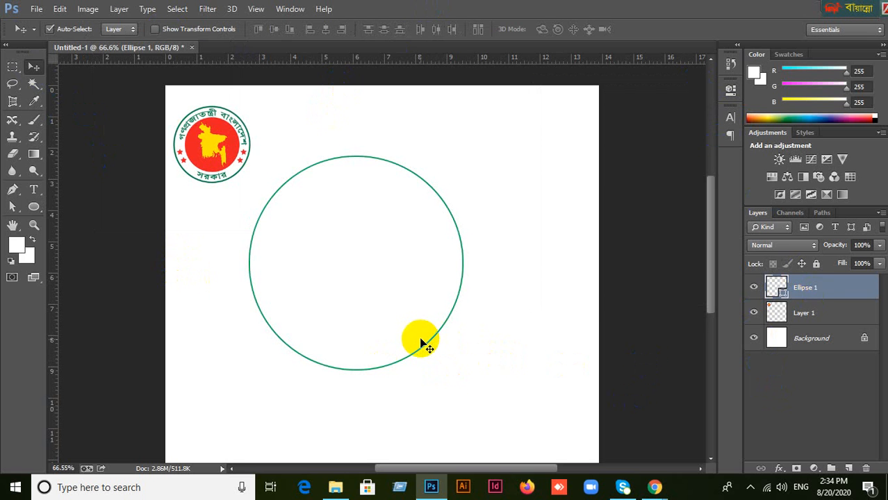
drag(432, 347, 451, 353)
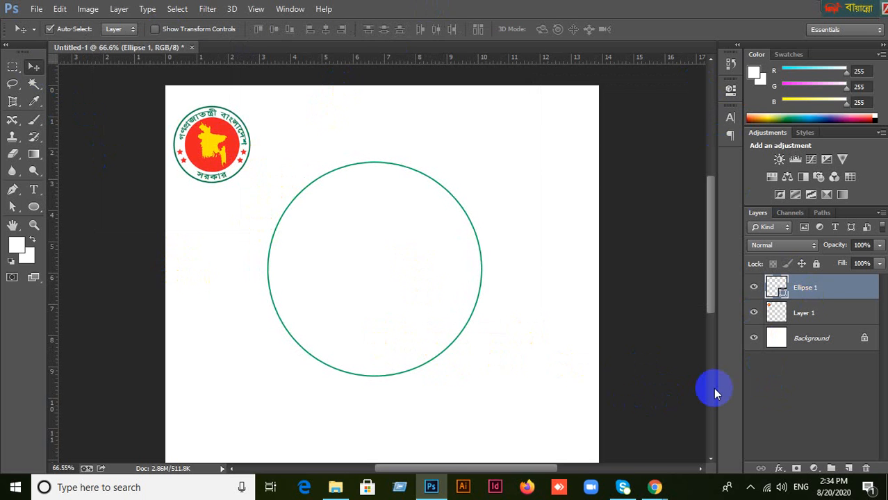
Duplicate the green circle's layer and scale the copy proportionally about its center to 69.15% for the inner ring.
key(ctrl+j)
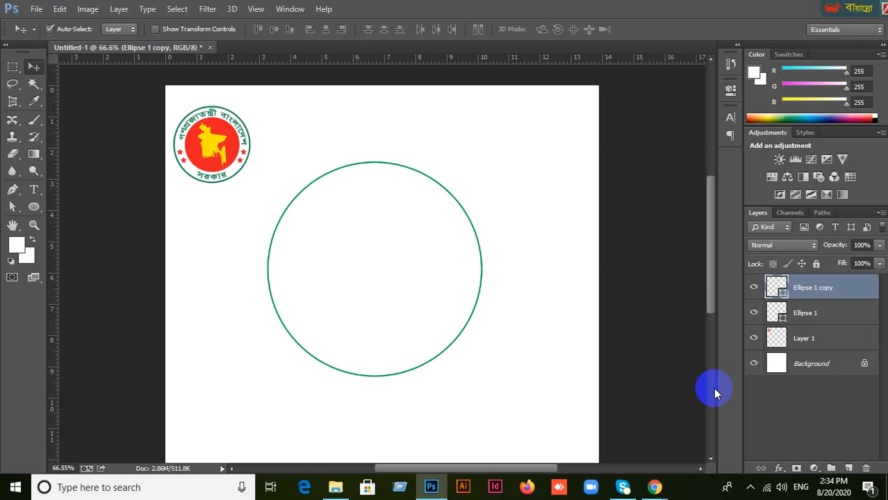
key(ctrl+t)
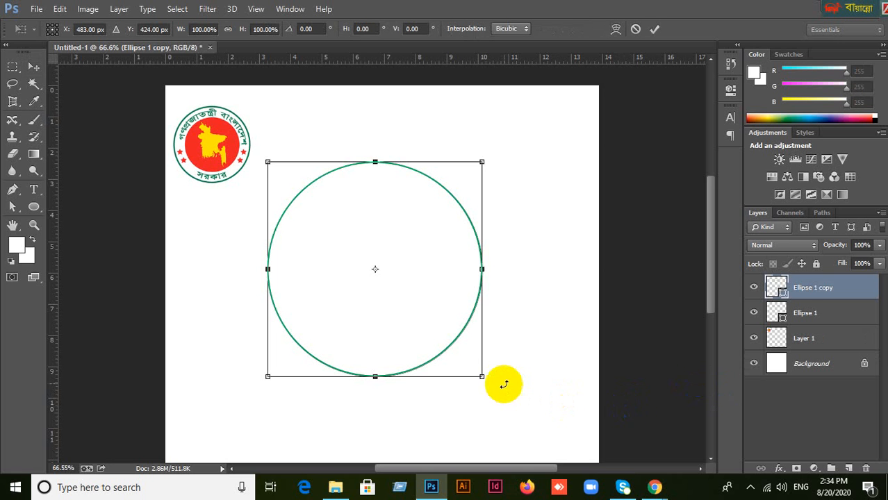
drag(481, 377, 453, 340)
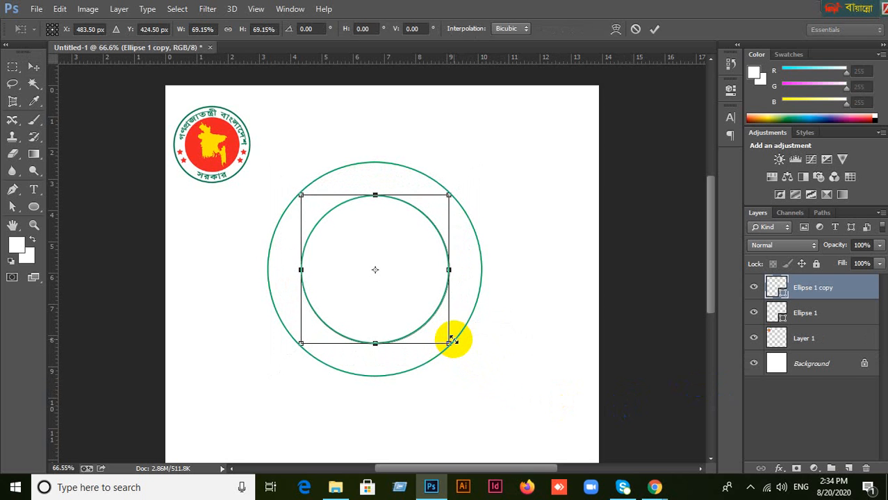
click(655, 29)
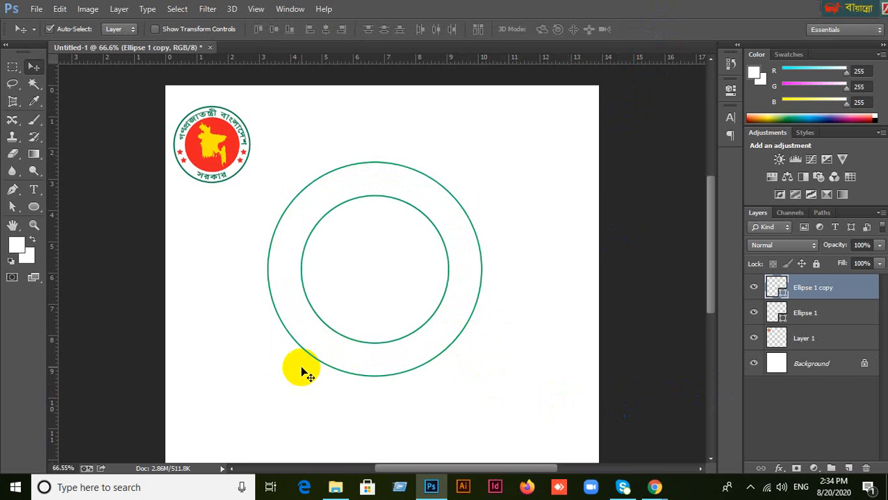
Hide and show the Ellipse 1 copy layer to check the inner circle.
click(38, 196)
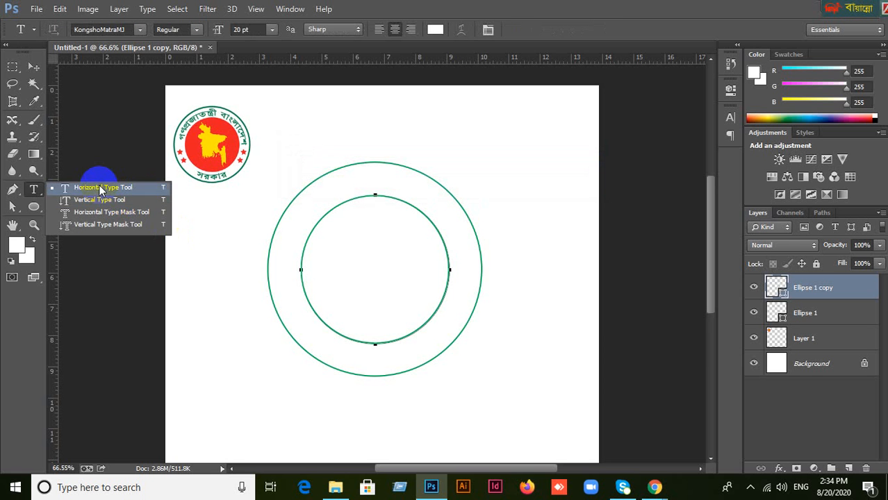
click(100, 188)
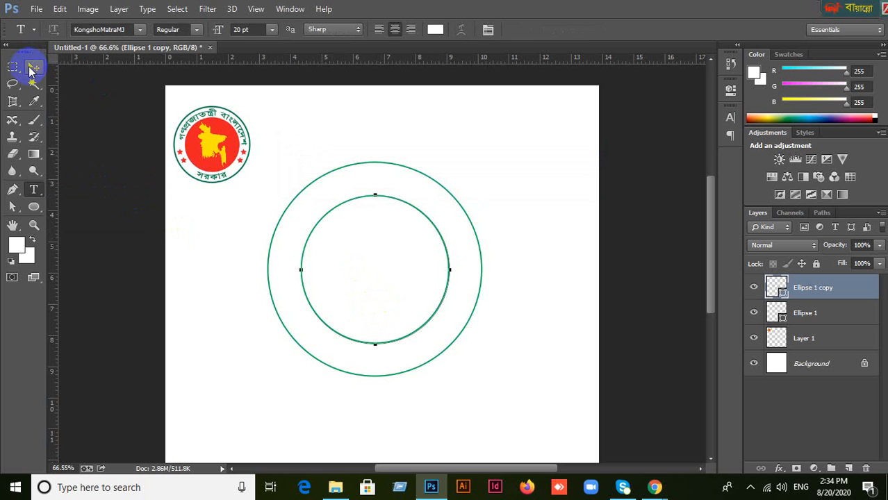
click(31, 65)
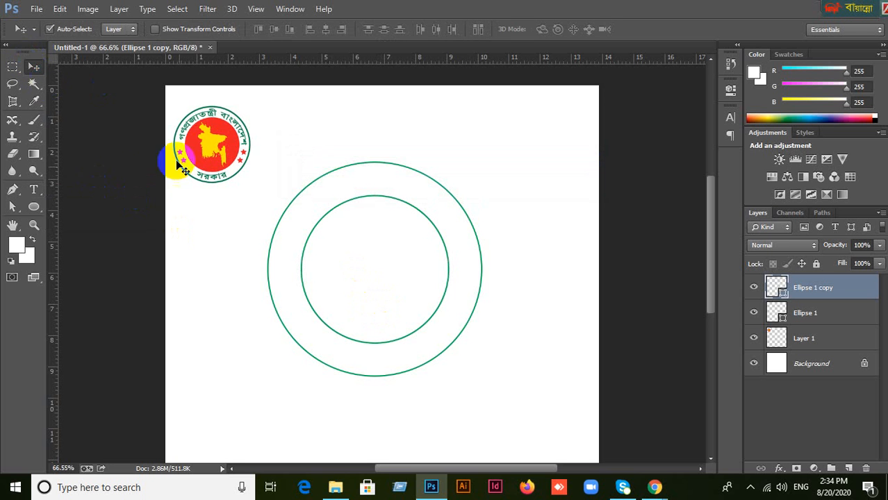
click(753, 288)
click(753, 288)
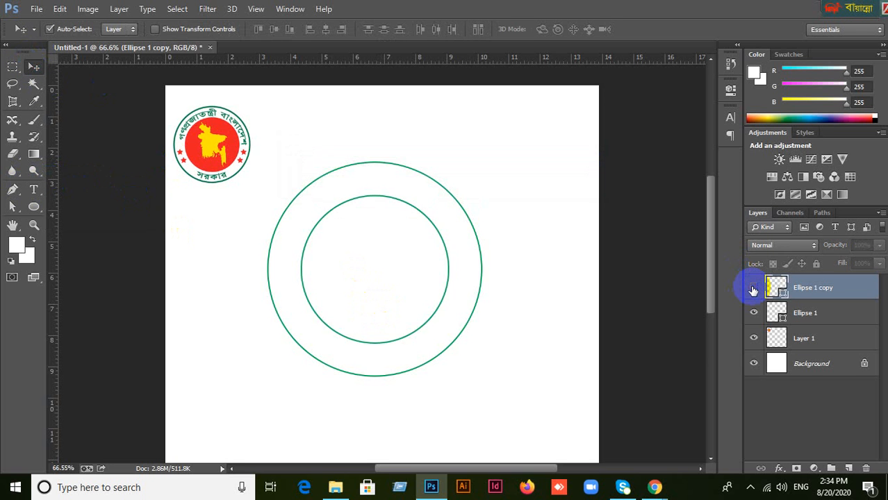
click(753, 287)
click(753, 288)
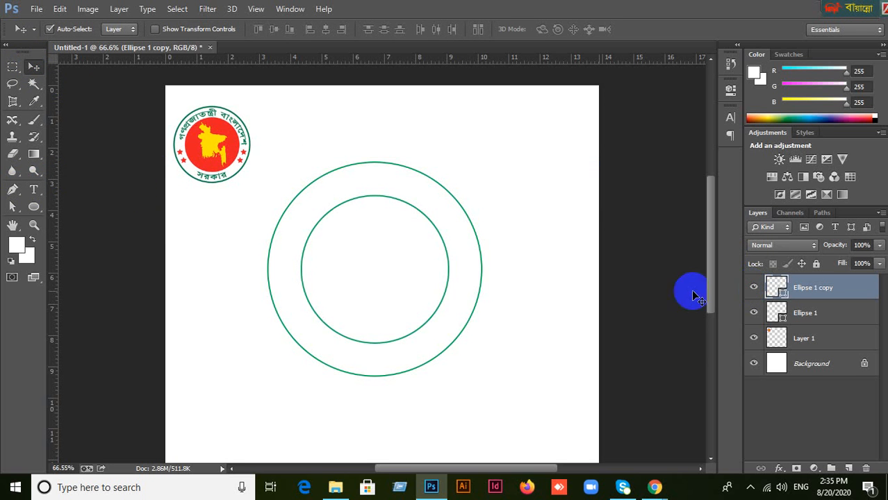
Start horizontal text on the inner circle's path at its topmost point.
click(33, 189)
click(68, 185)
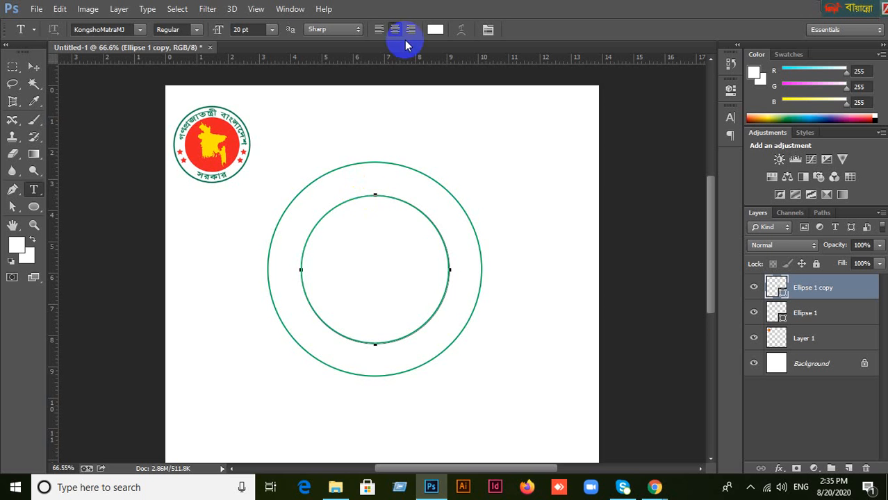
click(374, 195)
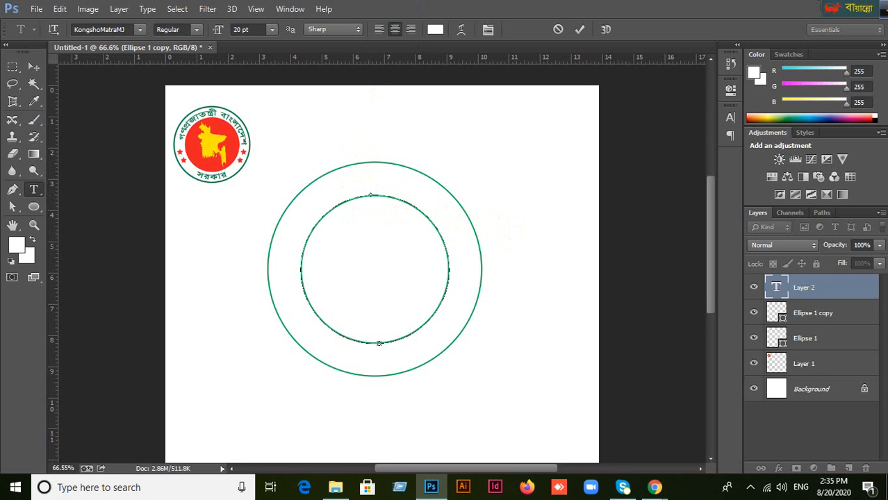
Bring the Bijoy and Avro keyboard bars into view and switch Avro to Bangla and back to English.
drag(840, 6, 673, 5)
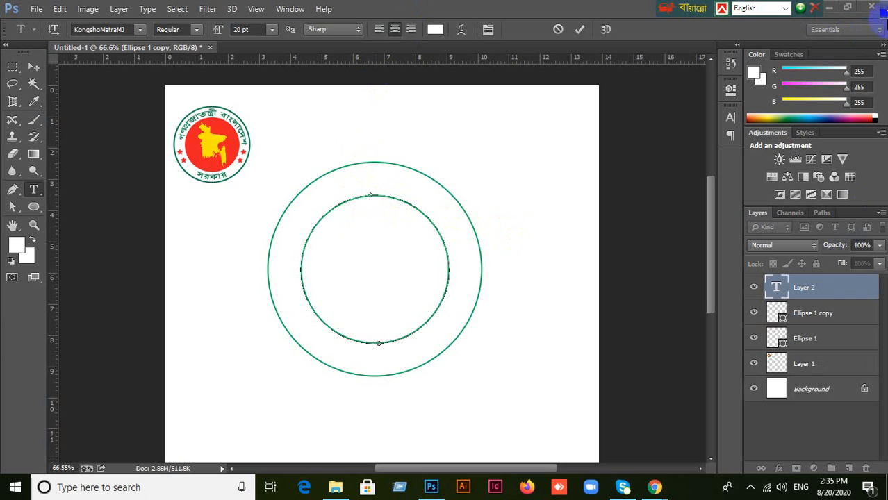
click(882, 15)
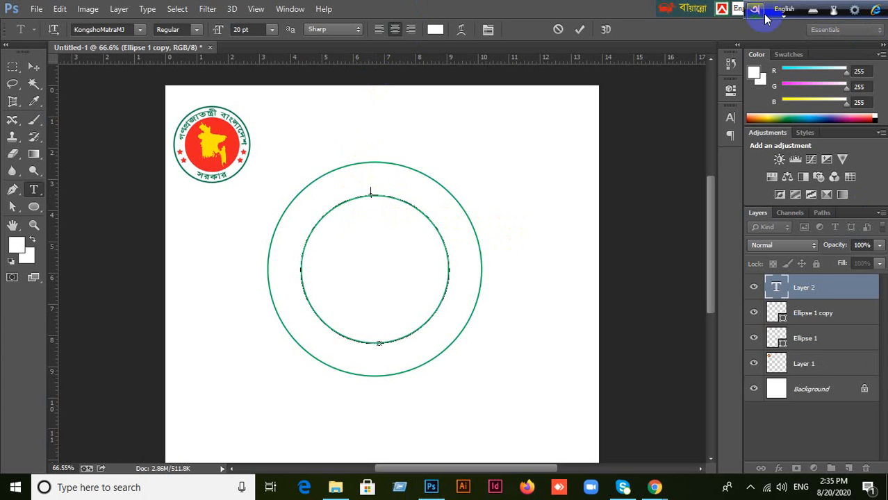
click(783, 10)
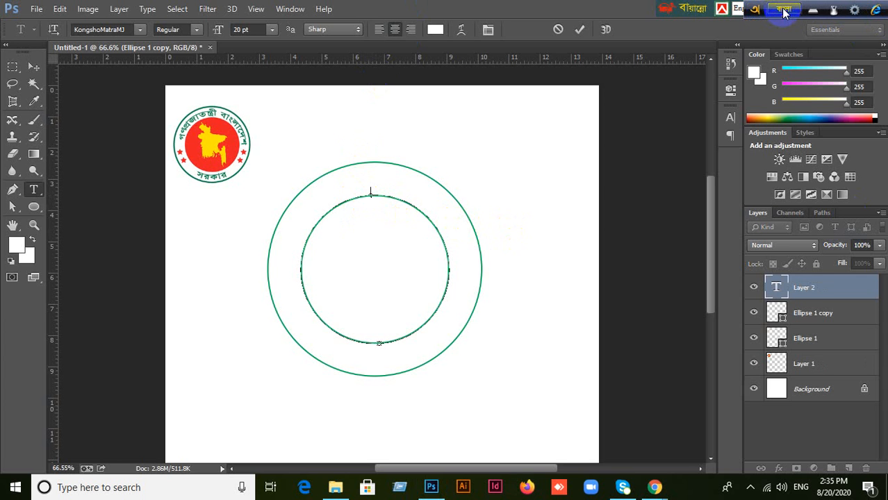
click(785, 12)
click(785, 13)
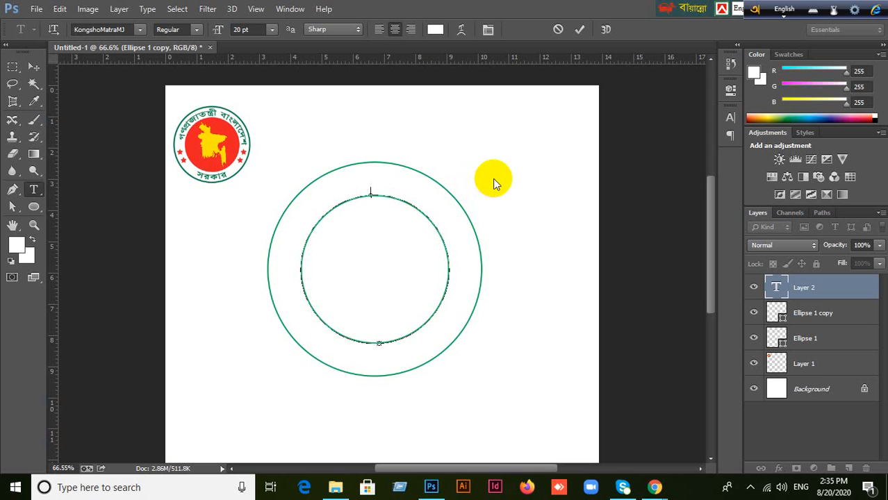
Set the text color to green #099209.
click(428, 62)
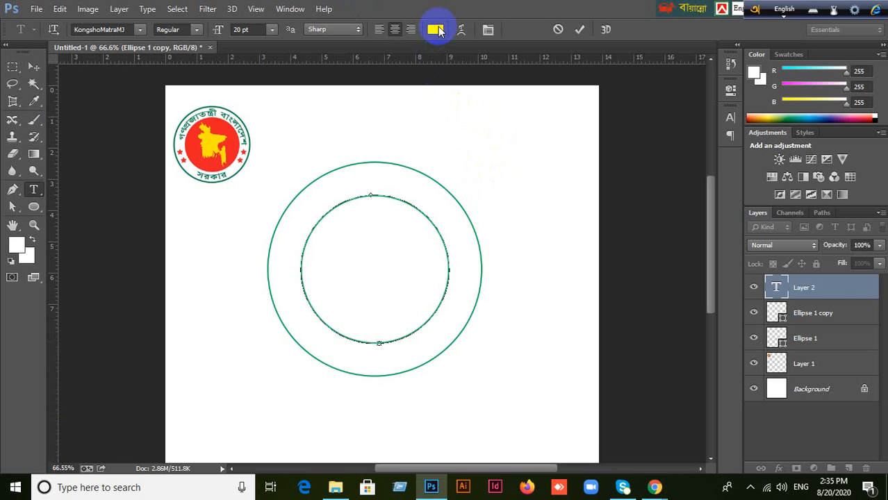
click(434, 31)
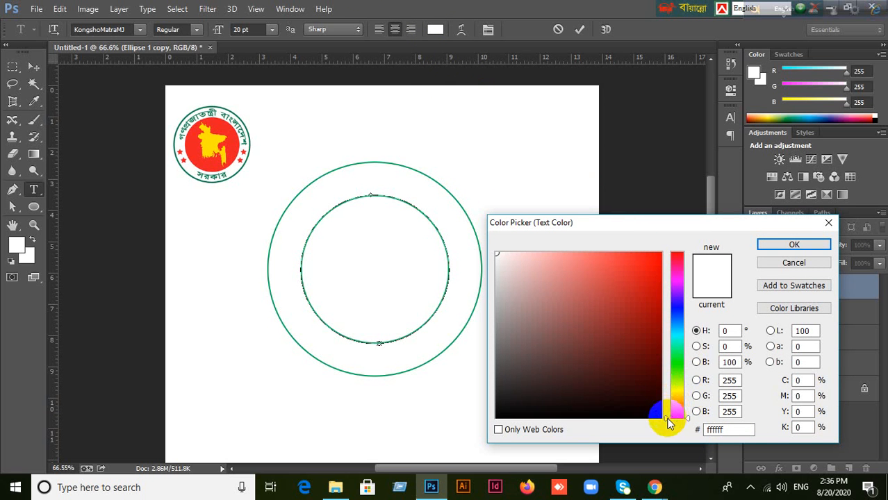
drag(669, 424, 670, 369)
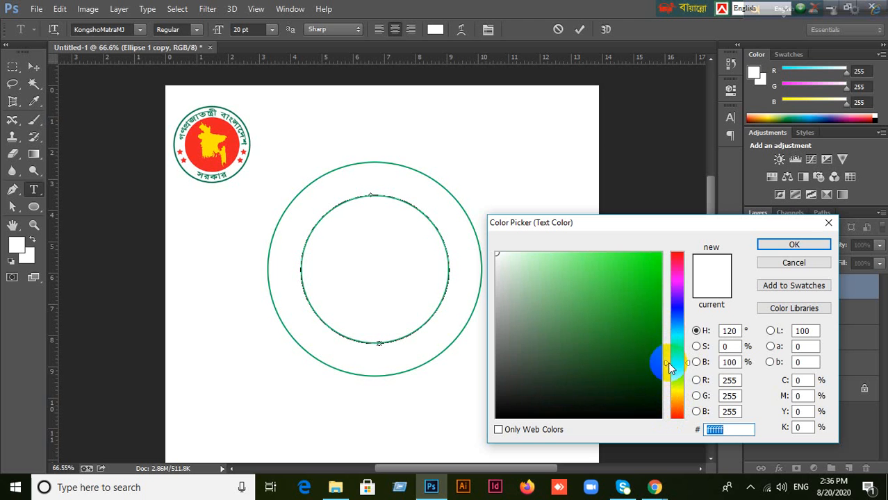
drag(648, 297, 651, 323)
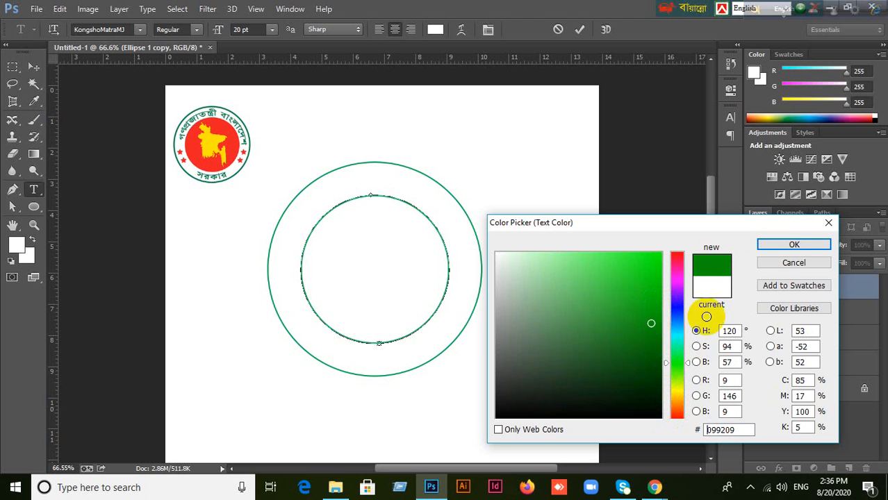
click(792, 246)
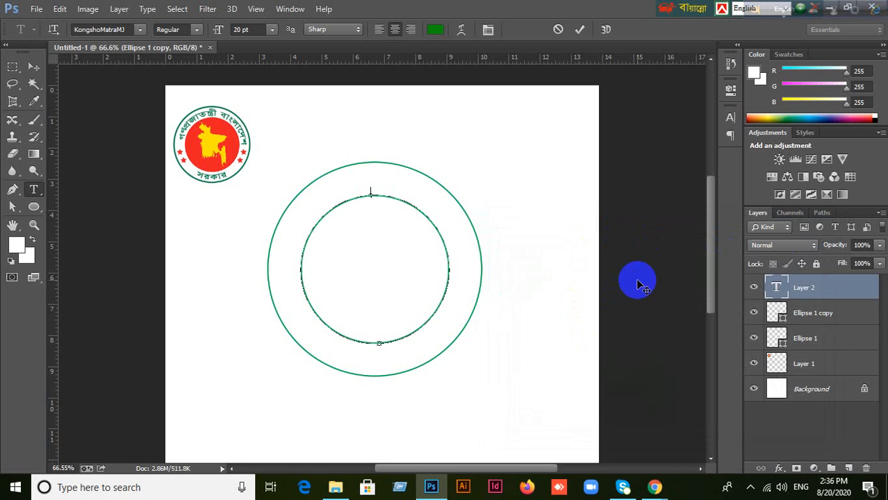
Set the font size of the circular text to 40 pt.
click(730, 117)
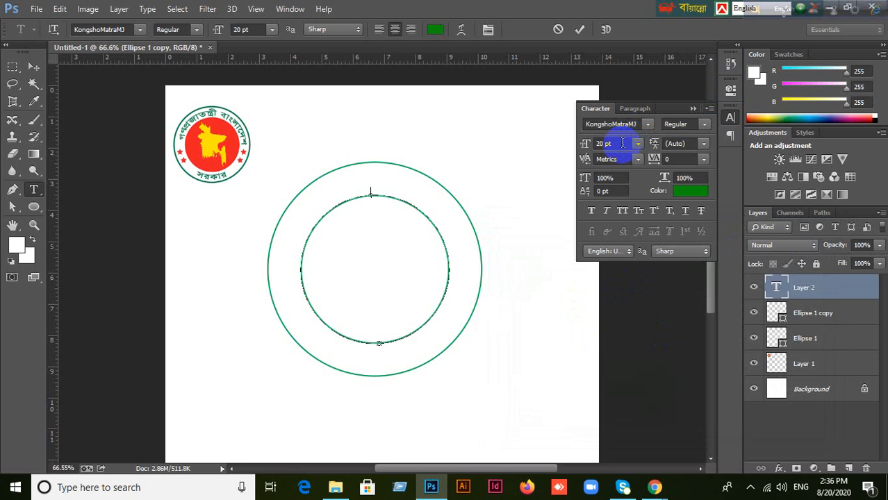
click(609, 143)
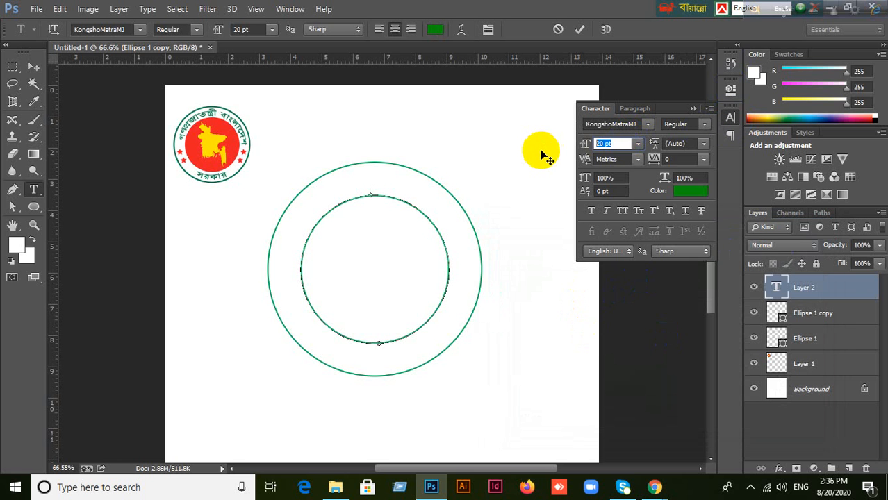
text(40)
key(Return)
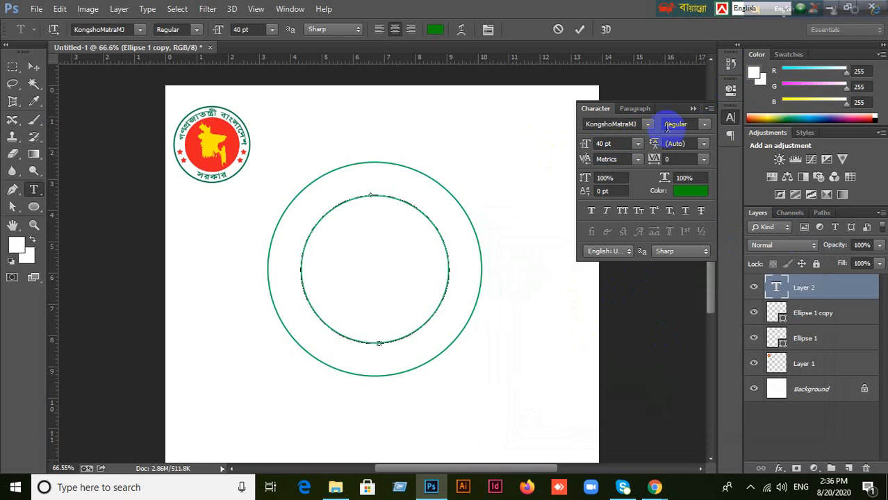
click(693, 109)
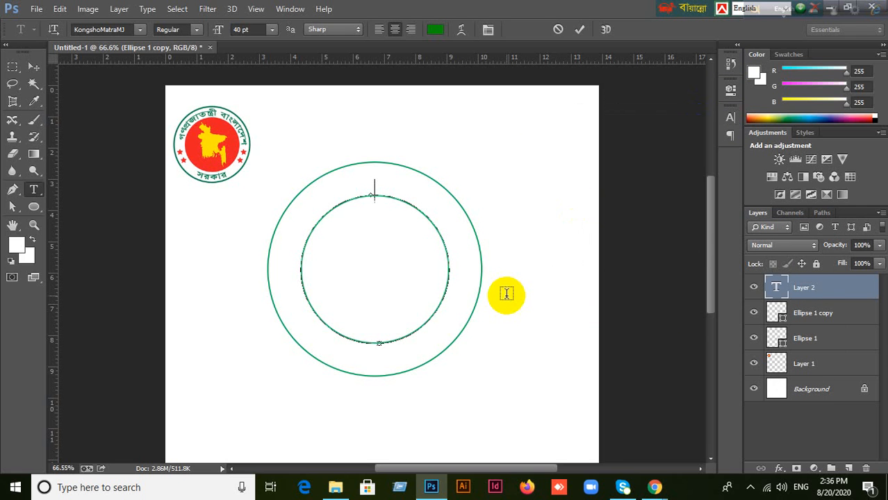
Try a Bengali character on the circle path with the Bijoy Classic layout, erasing it and returning to English.
text(চ)
key(ctrl)
key(ctrl+alt+b)
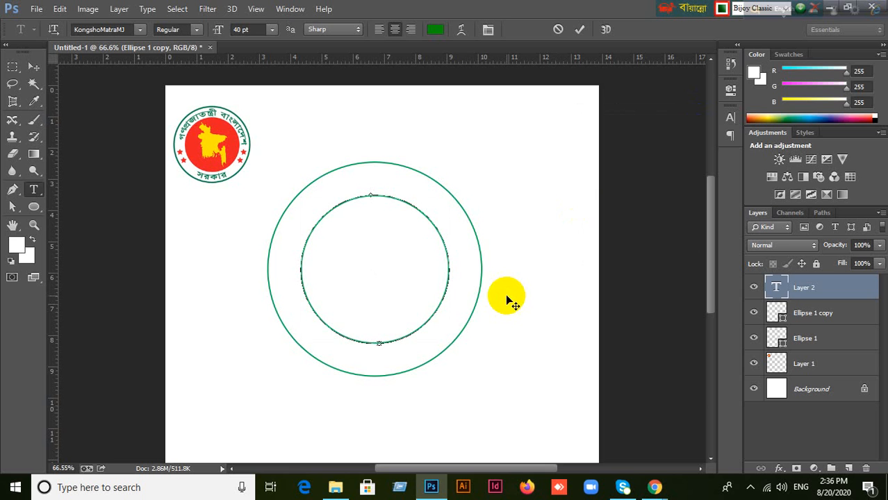
text(চ)
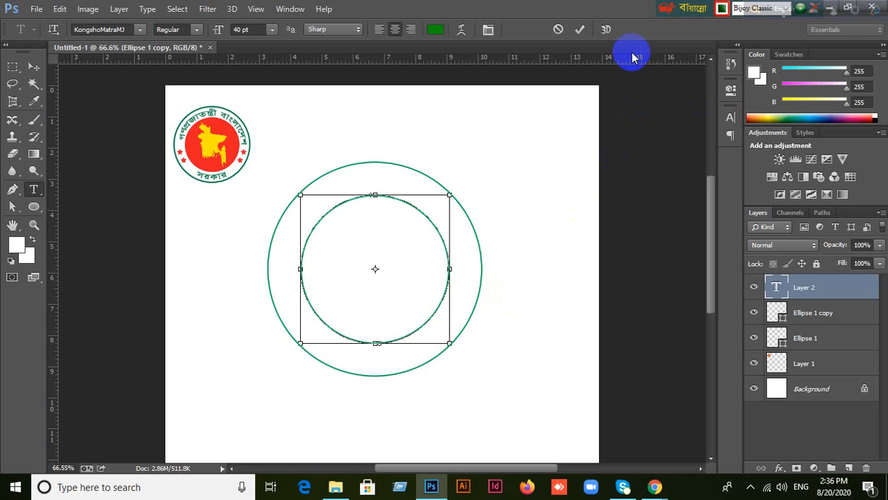
key(ctrl+alt+b)
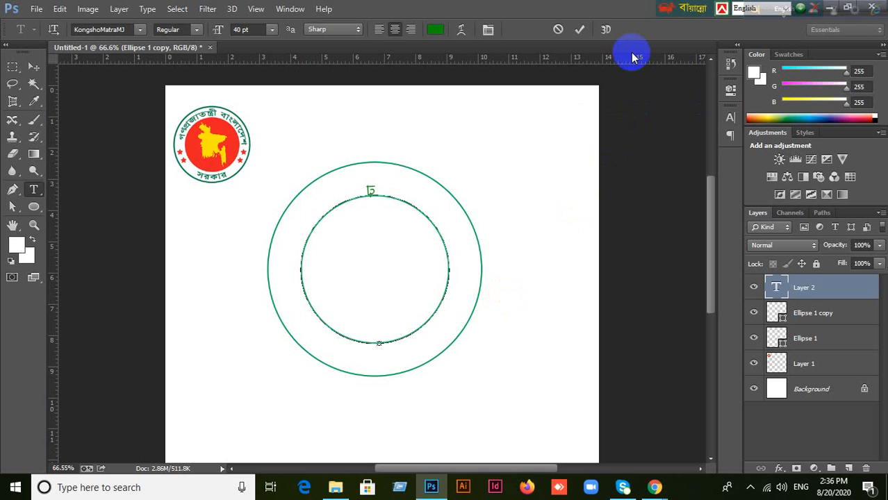
key(BackSpace)
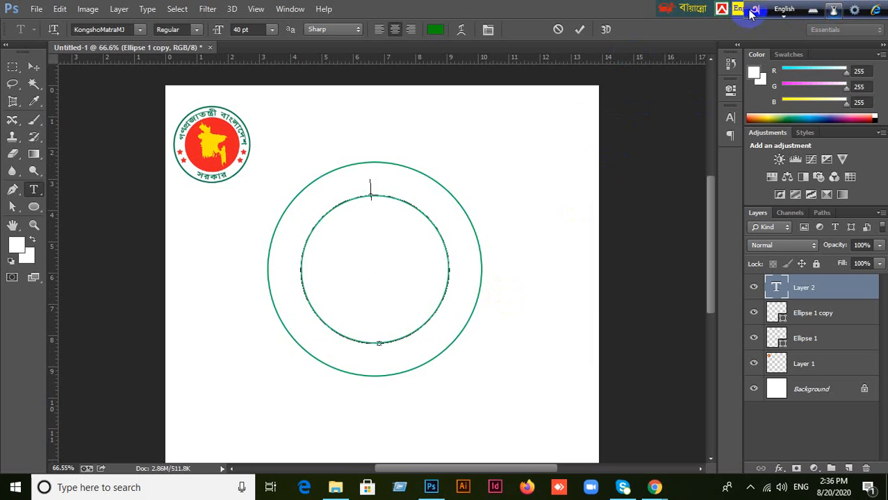
Move the Avro keyboard bar fully into view and toggle its language to Bangla and back to English.
click(752, 12)
click(576, 181)
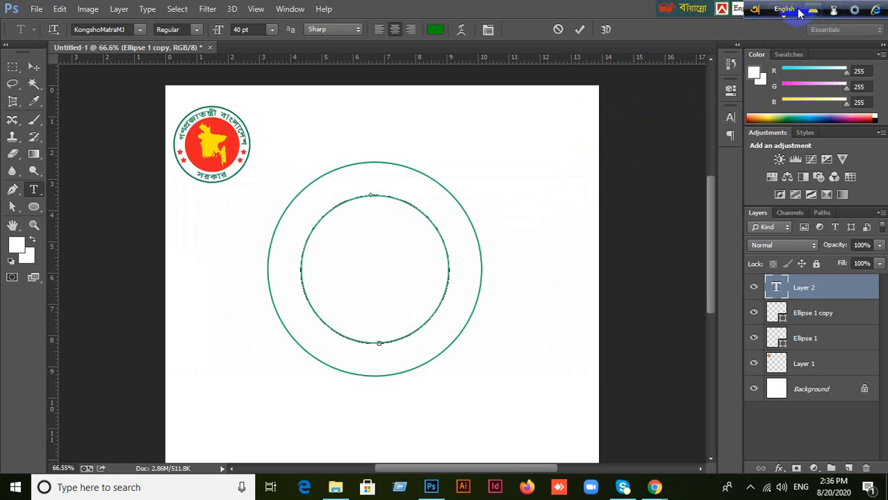
click(648, 11)
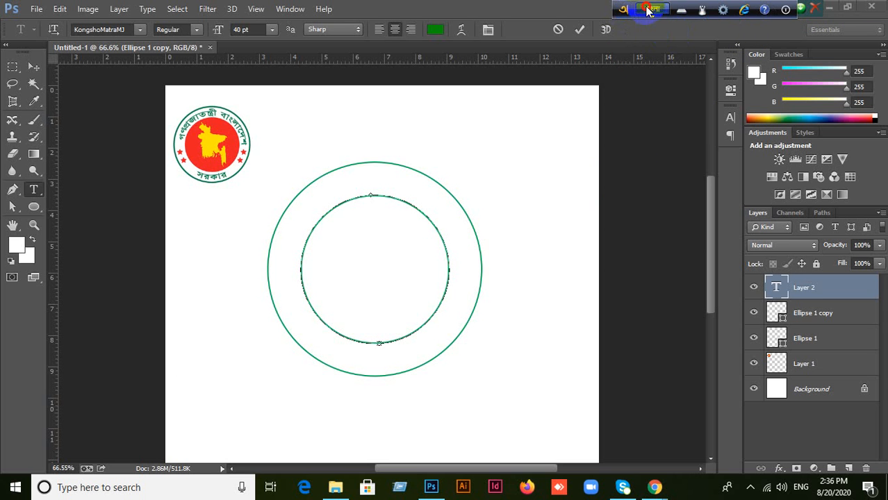
click(648, 11)
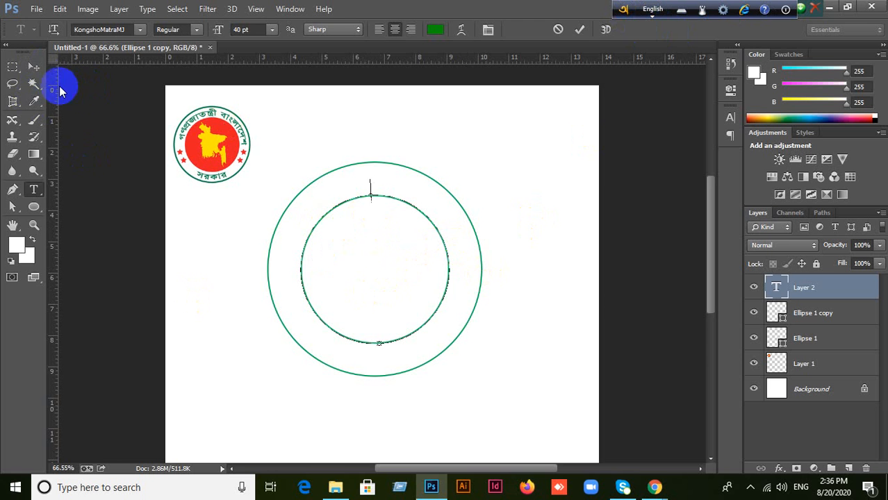
Delete the empty text layer and start new horizontal text on the inner circle's path at its topmost point.
click(35, 67)
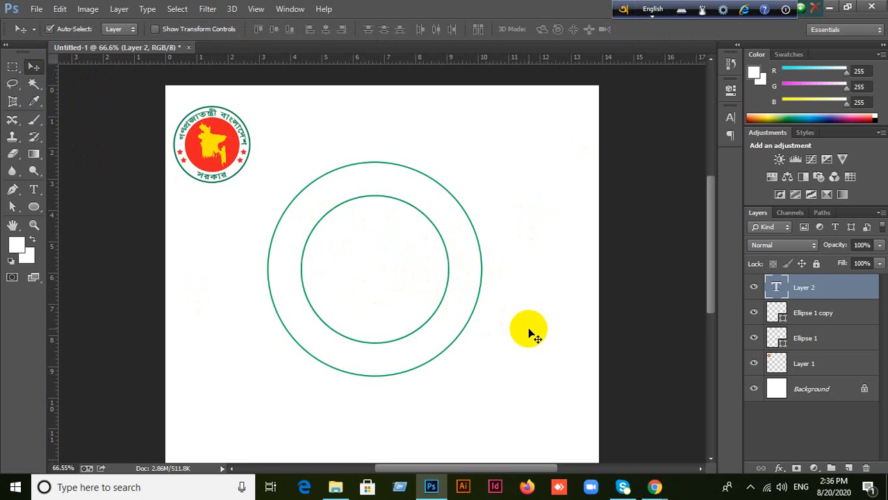
key(Delete)
click(35, 189)
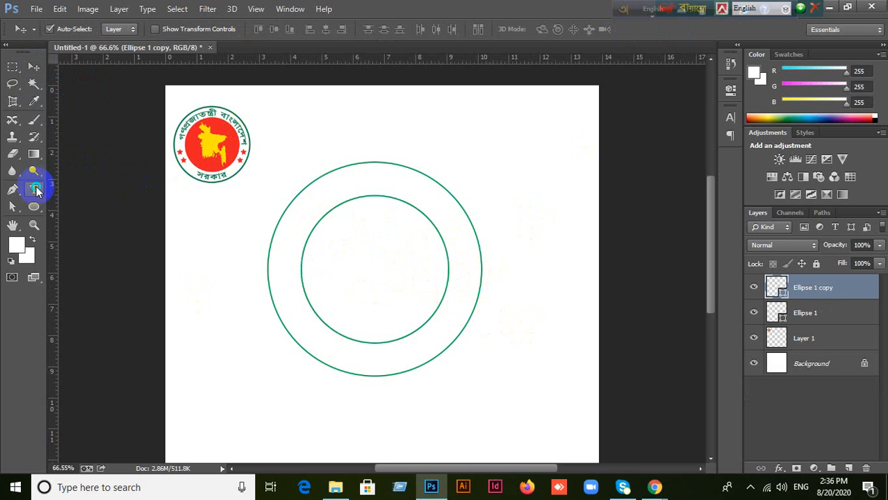
click(77, 184)
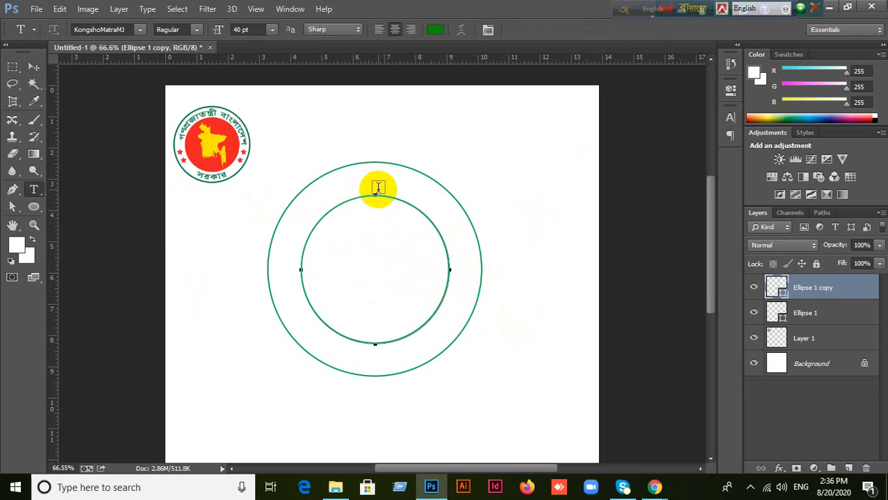
click(375, 196)
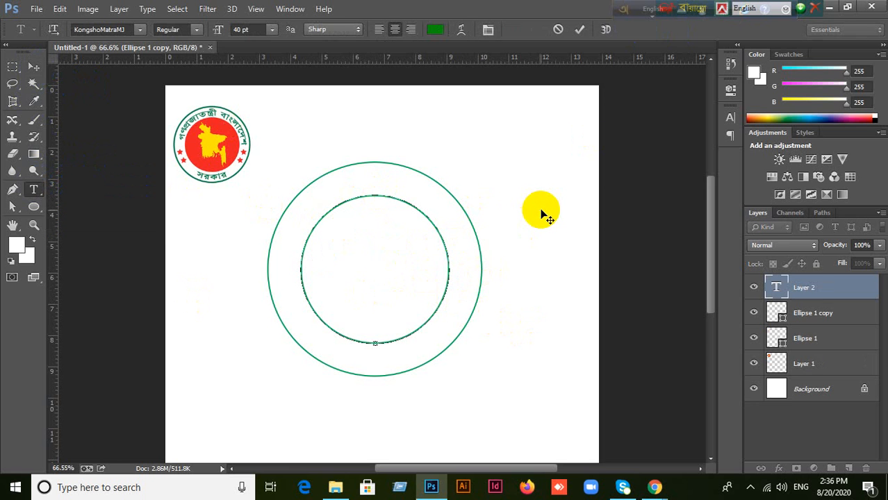
Try a few Bengali characters on the inner circle's path and erase them.
text(গধশফ)
key(BackSpace)
key(BackSpace)
key(BackSpace)
key(BackSpace)
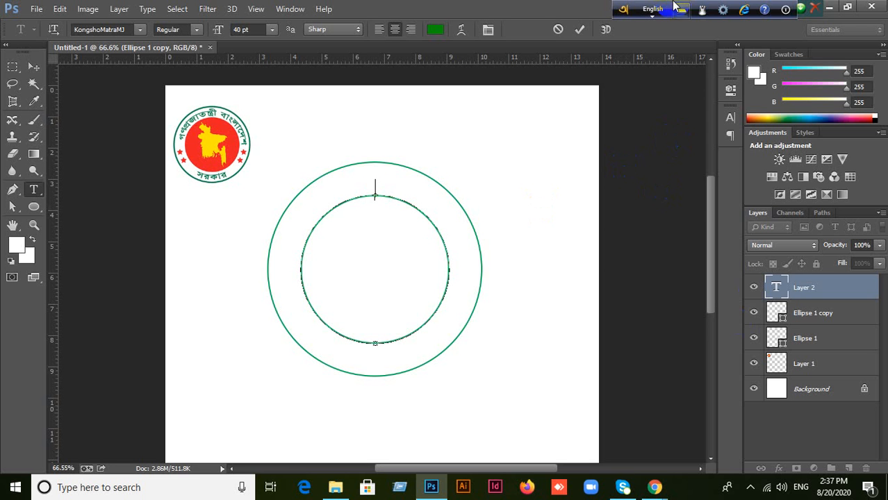
click(751, 489)
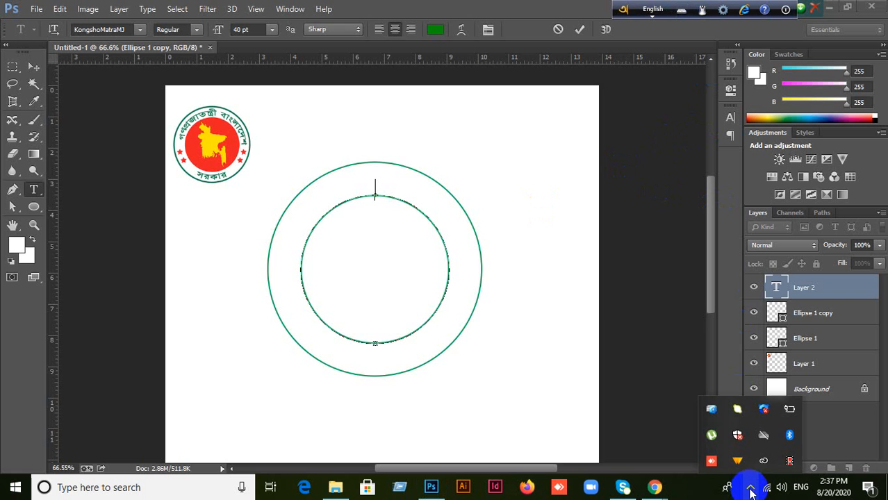
click(751, 489)
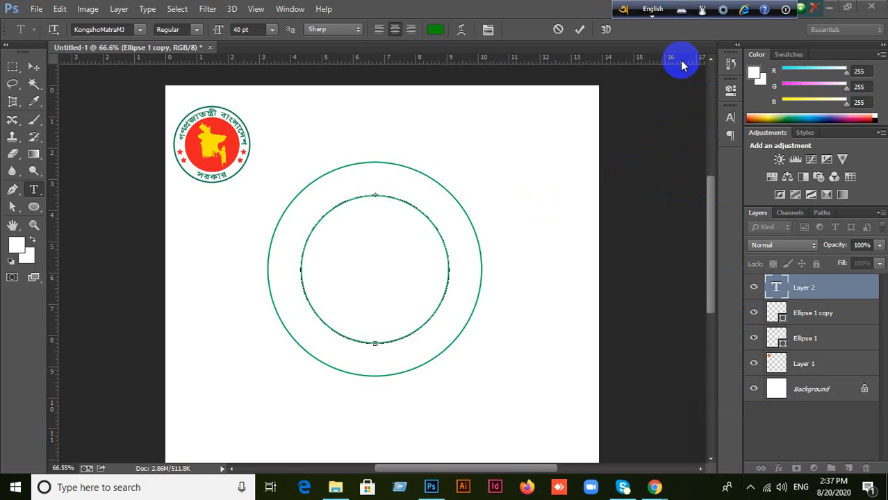
click(654, 9)
click(655, 8)
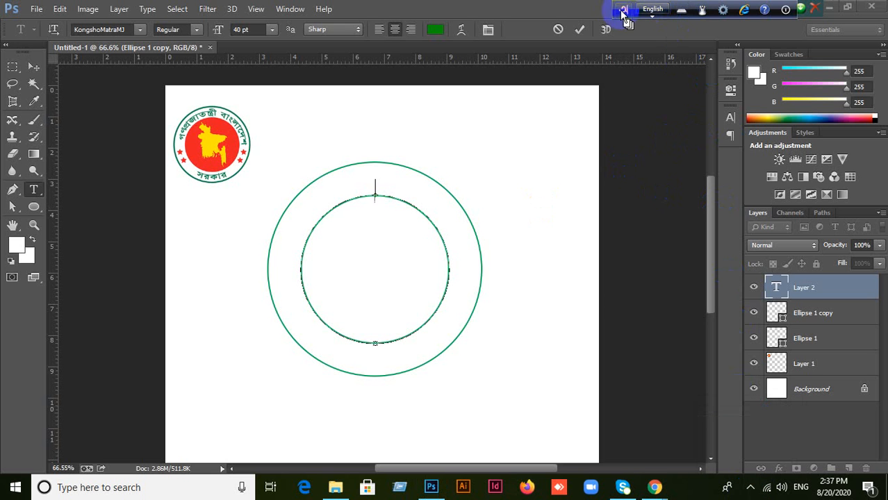
Move the Avro keyboard bar aside and set the circular text's font to Lato.
drag(624, 11, 716, 11)
click(732, 119)
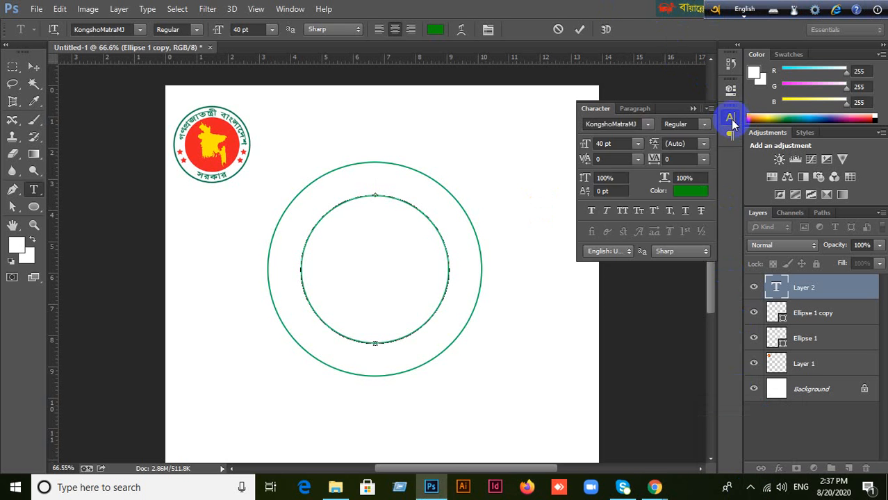
click(639, 124)
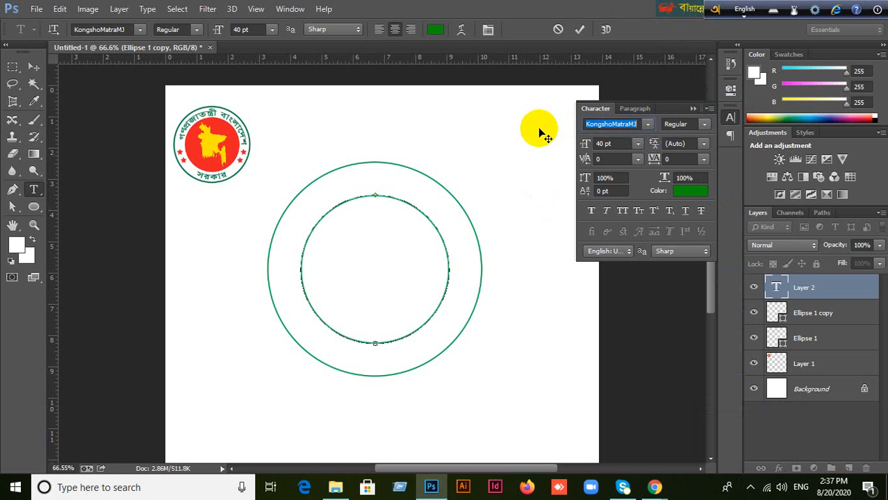
text(Lato)
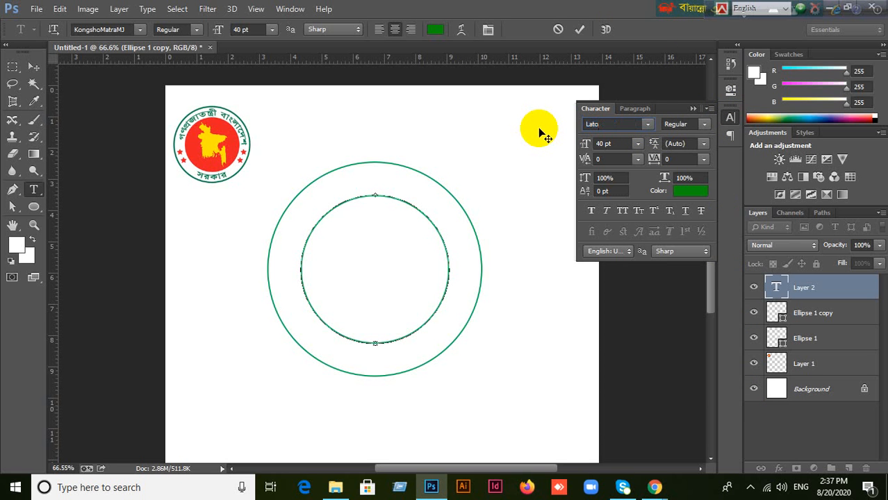
key(Return)
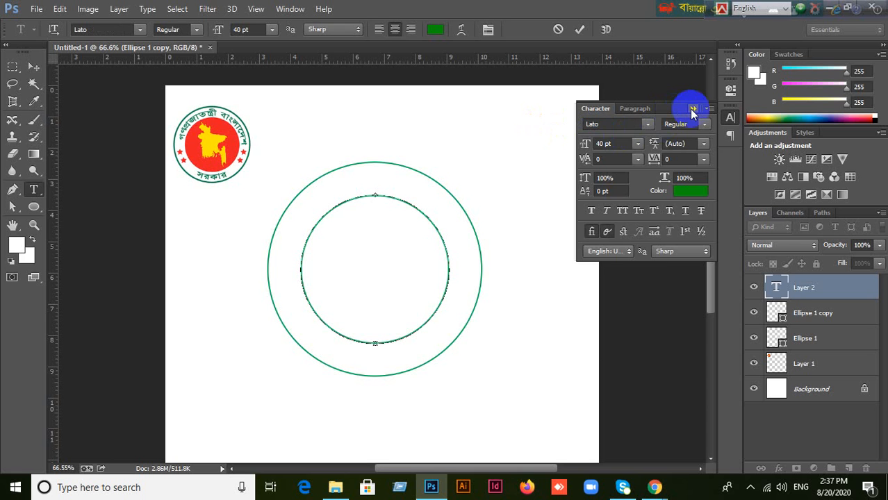
click(693, 109)
Enter "Peoples R" along the inner circle's path, correcting the mistyped letter.
text(P)
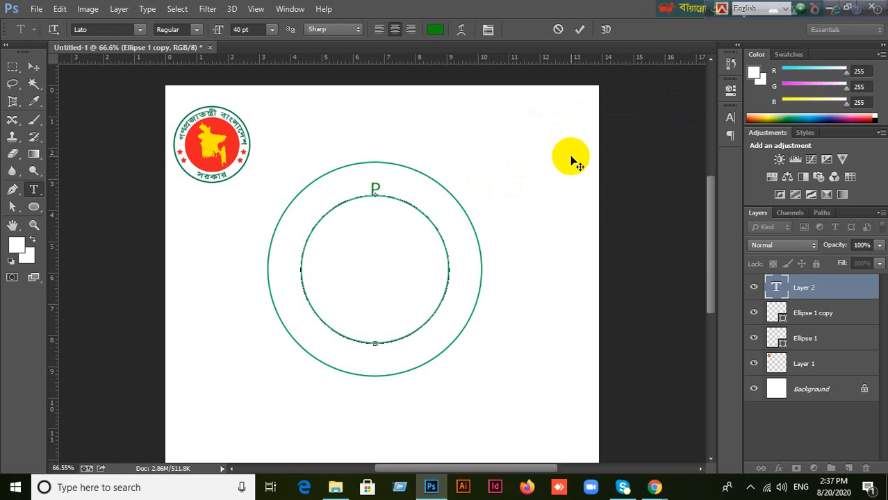
text(eopl)
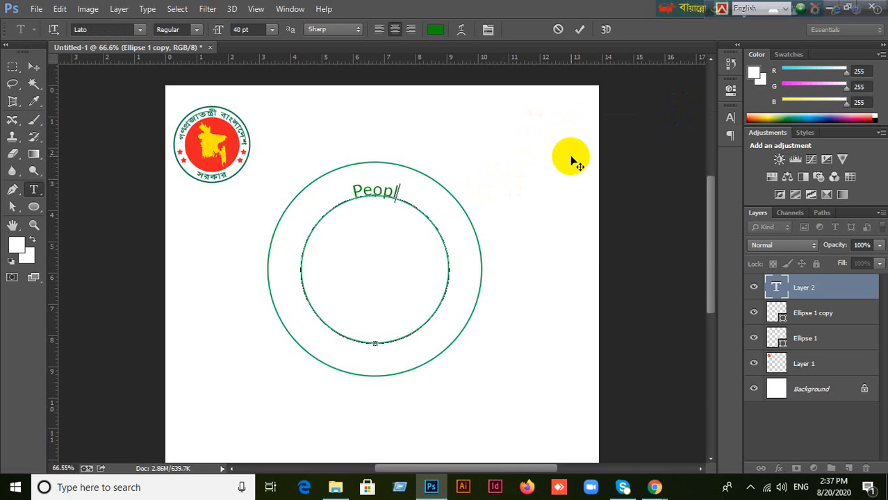
text(w)
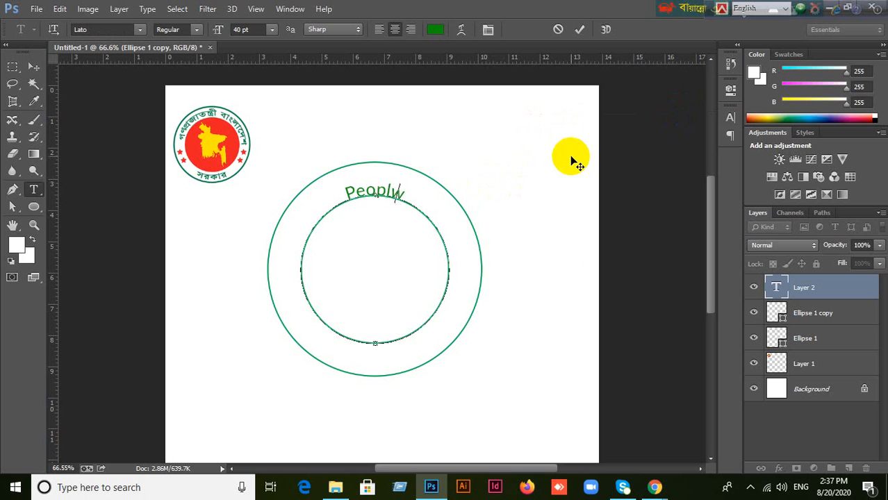
key(BackSpace)
text(es R)
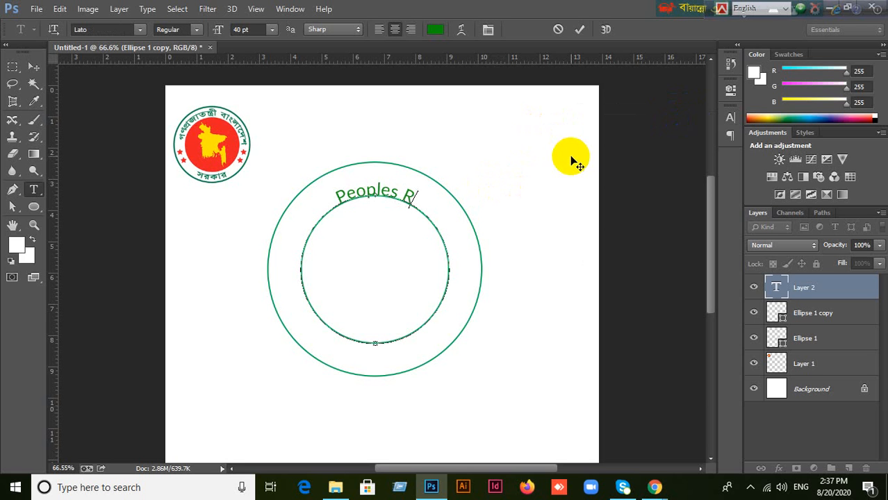
Insert an apostrophe before the "s" so the circular text reads "People's R".
key(Left)
key(Left)
key(Left)
text(')
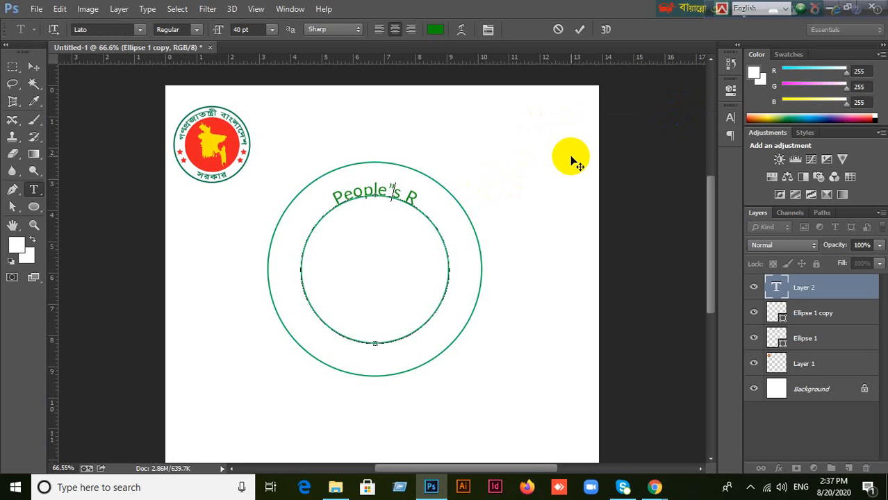
key(BackSpace)
text(')
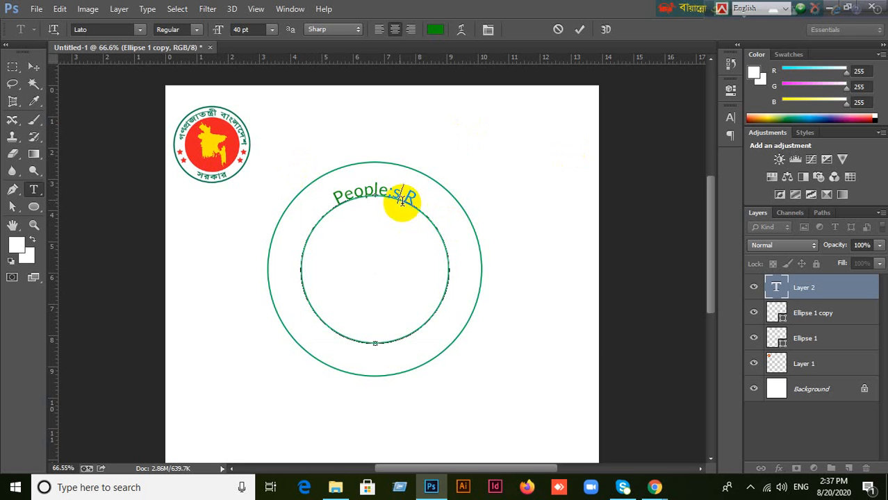
key(Left)
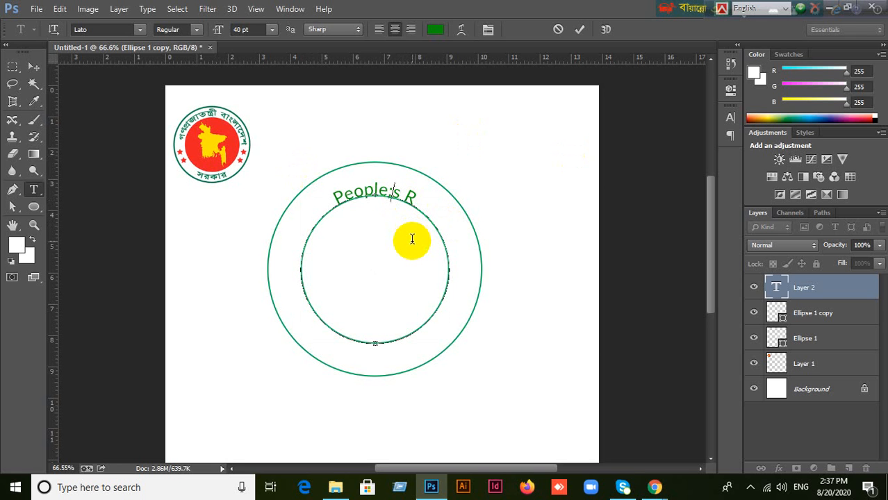
key(BackSpace)
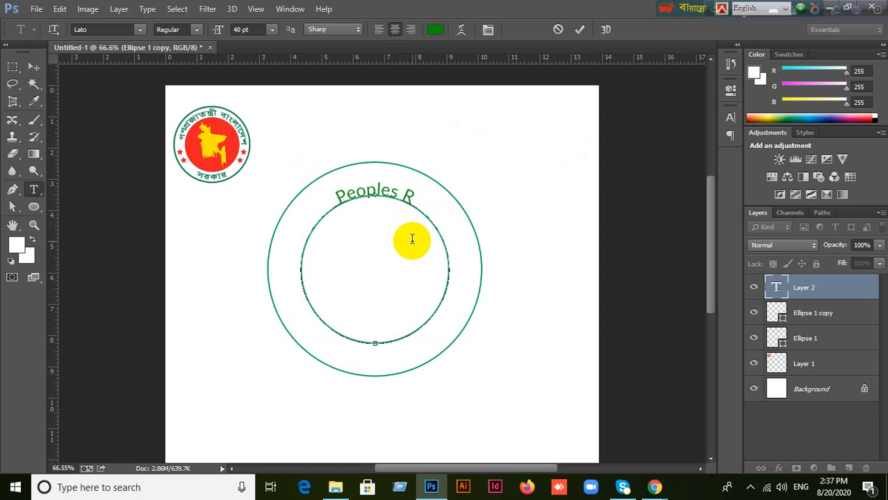
text('s R)
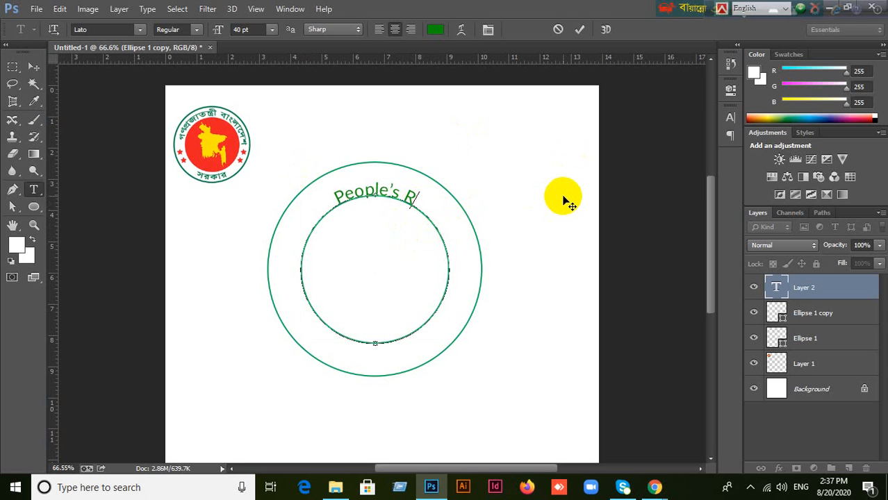
Complete the circular text as "People's Republic of bangladesh" and commit it.
text(e)
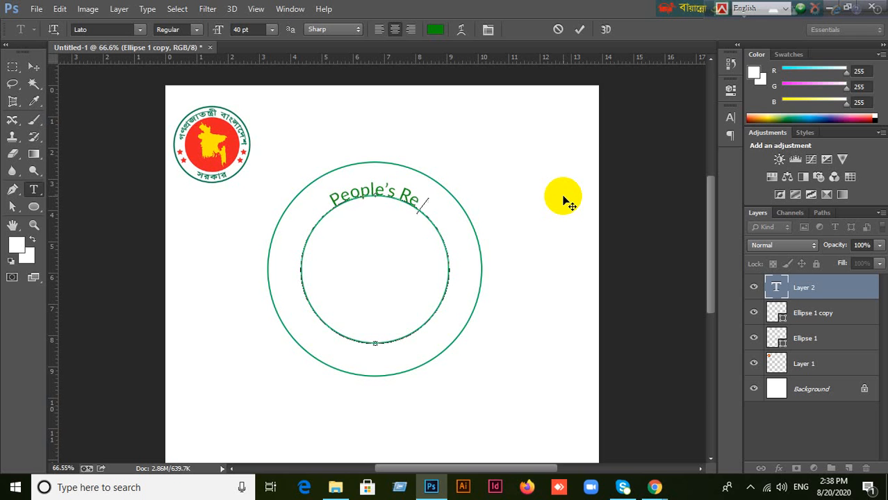
text(public)
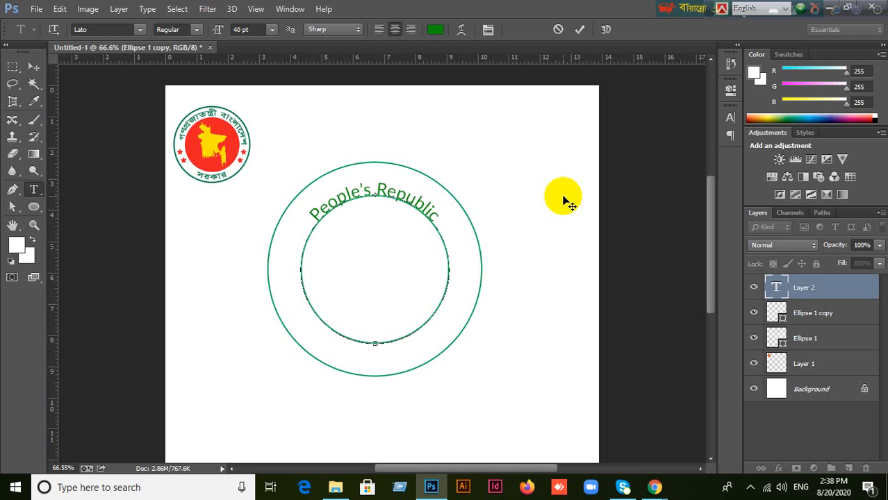
text( of ban)
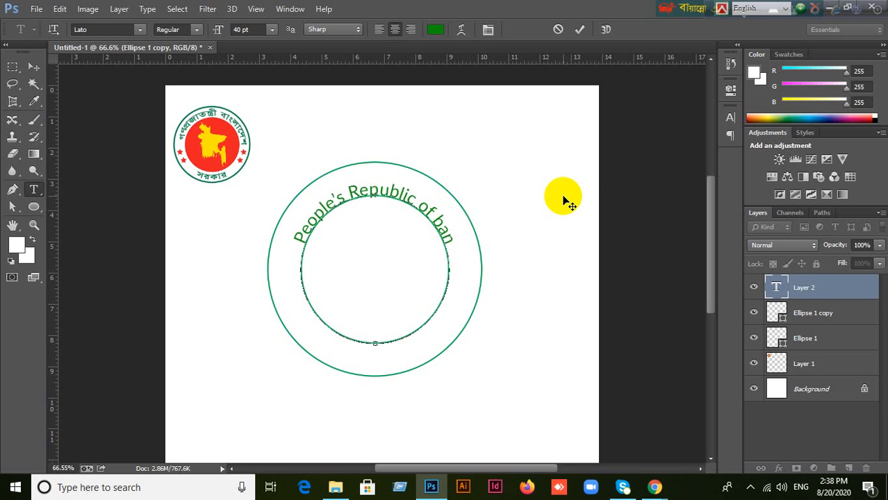
text(gla)
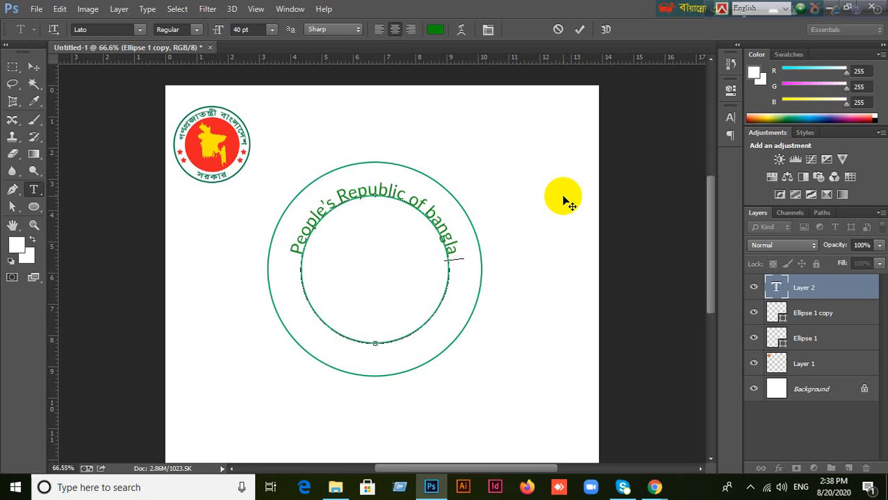
text(desh)
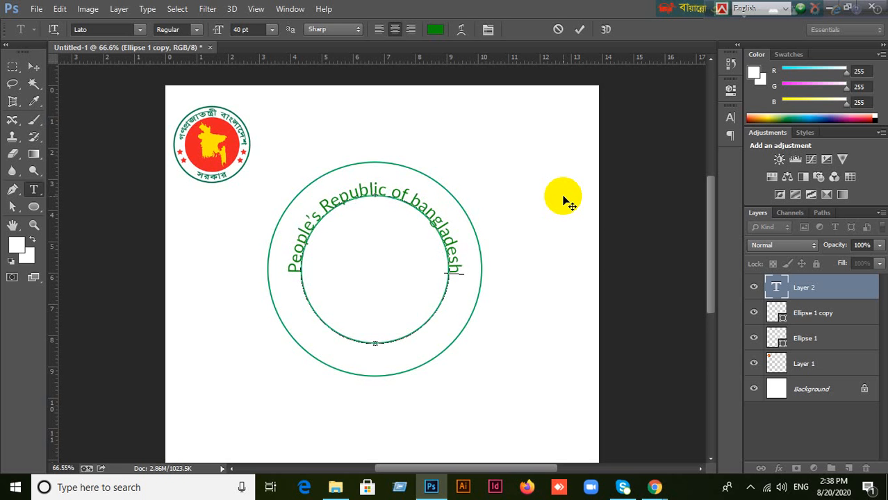
click(35, 68)
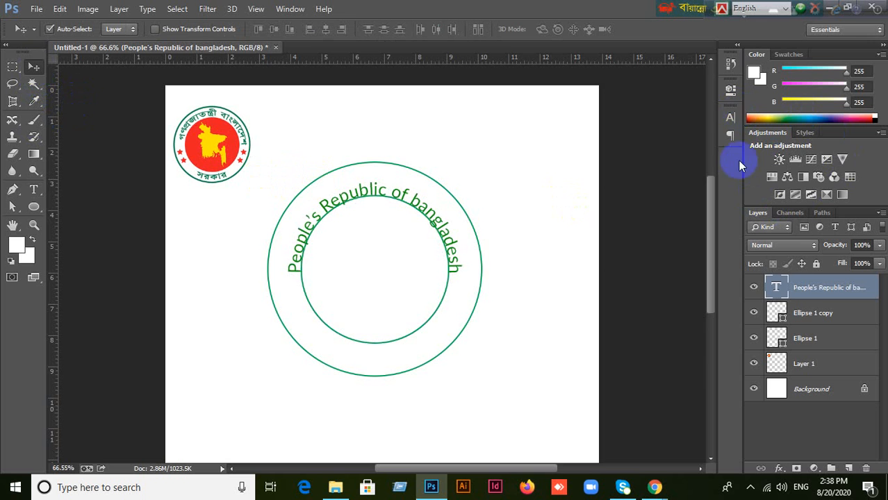
Centre-align the circular text's paragraph and apply All Caps to its characters.
click(731, 117)
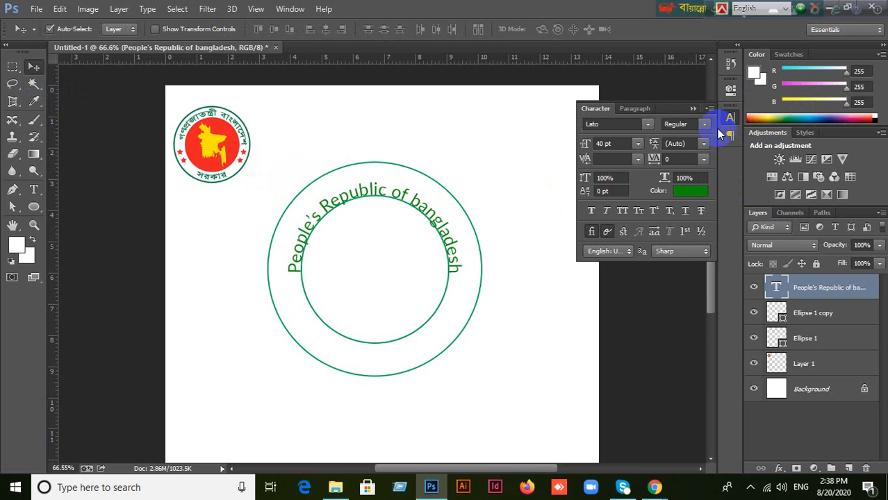
click(642, 110)
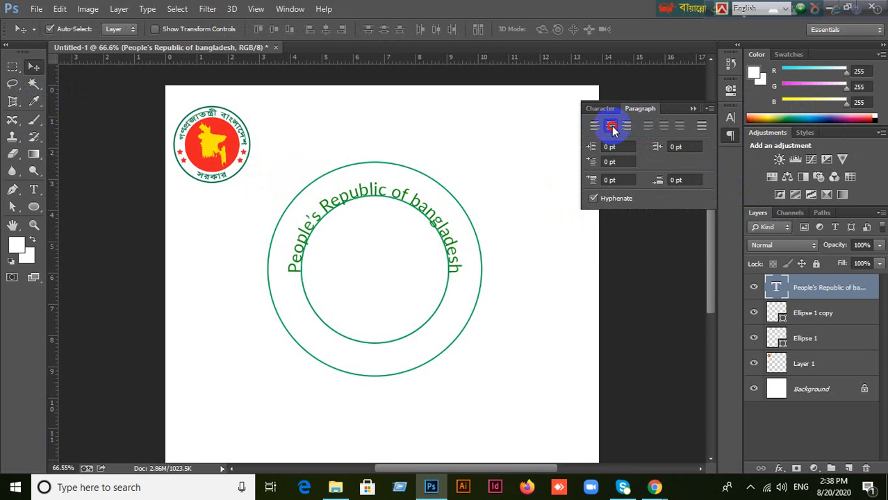
click(611, 128)
click(693, 109)
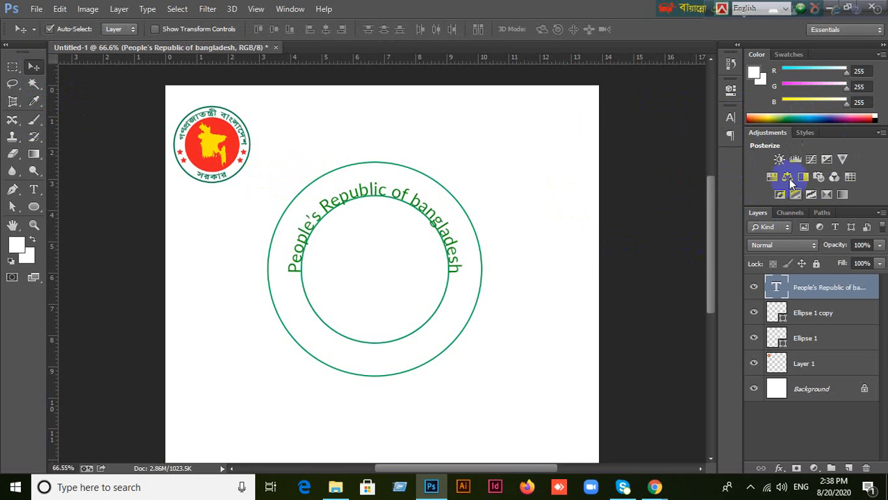
click(731, 117)
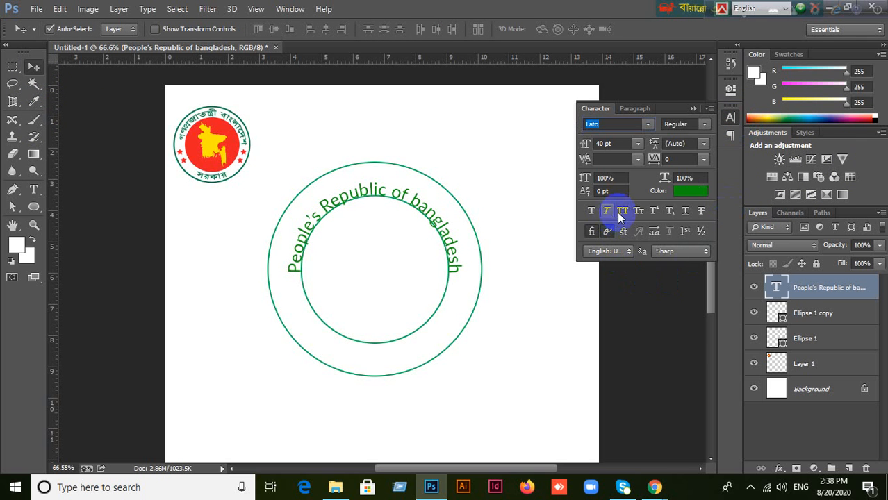
click(622, 211)
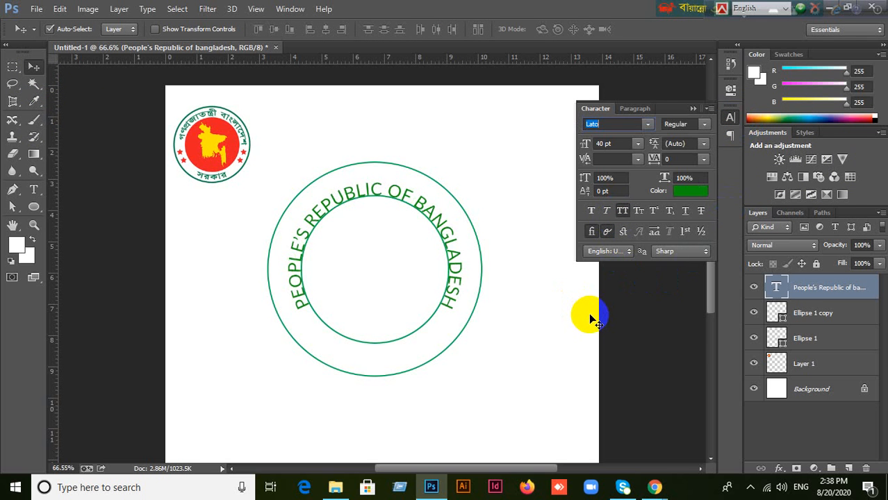
Try font sizes of 25 pt and 30 pt on the circular text and restore 40 pt.
click(616, 144)
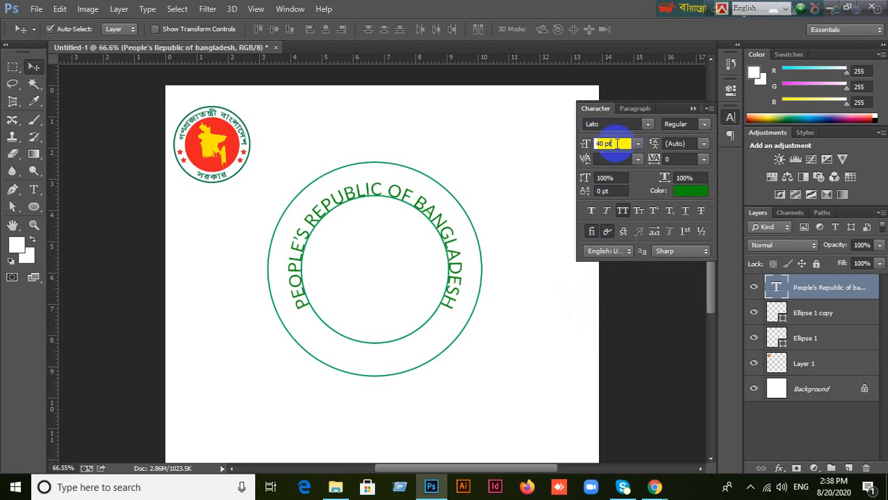
scroll(616, 144, down, 6)
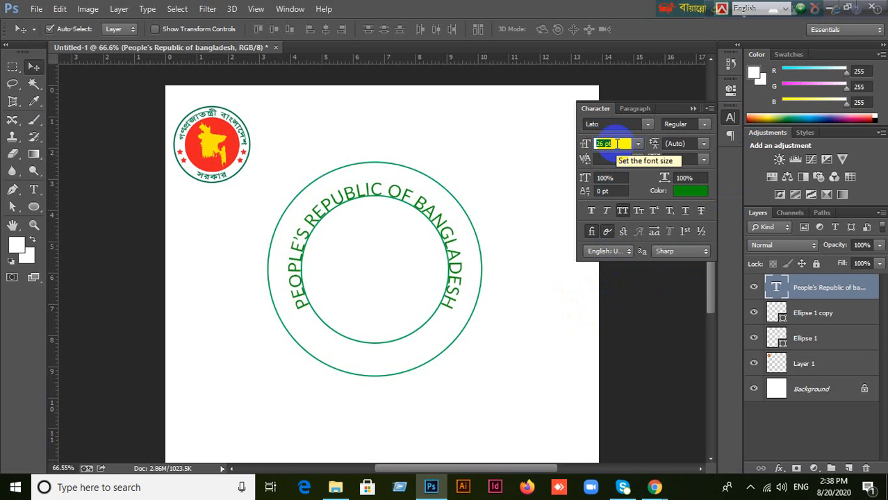
key(Return)
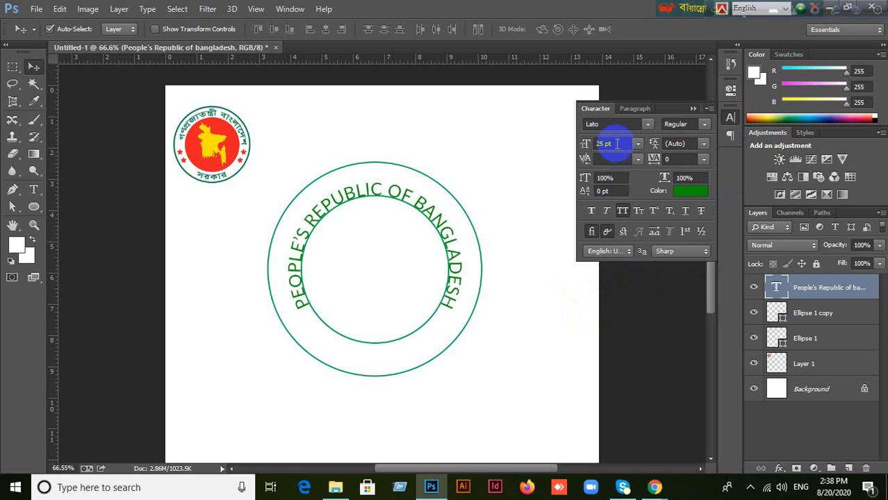
click(617, 144)
scroll(616, 143, up, 4)
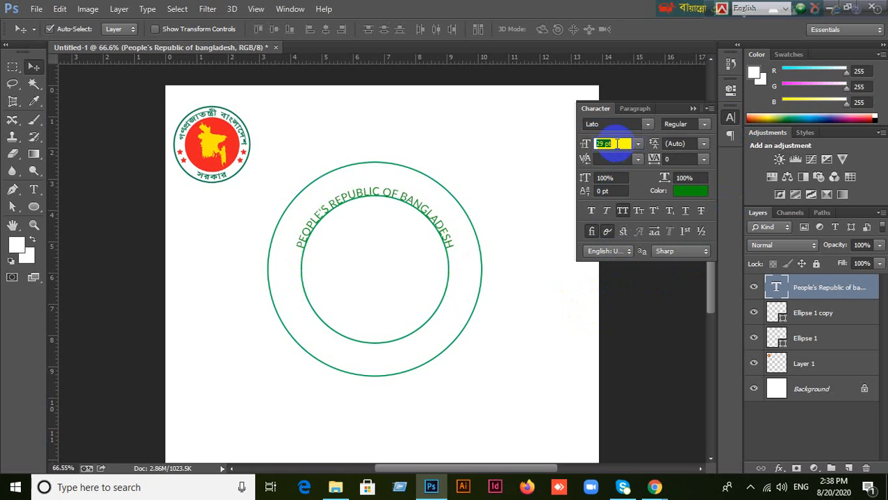
key(Return)
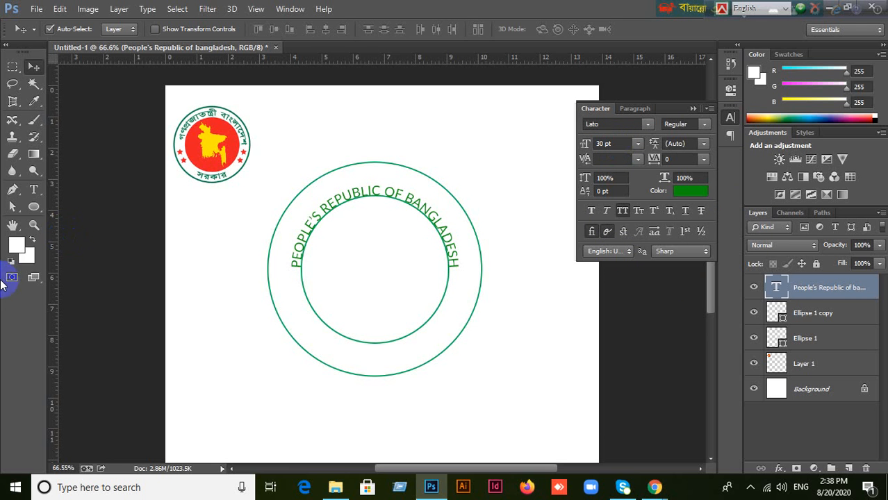
click(612, 143)
scroll(613, 143, up, 3)
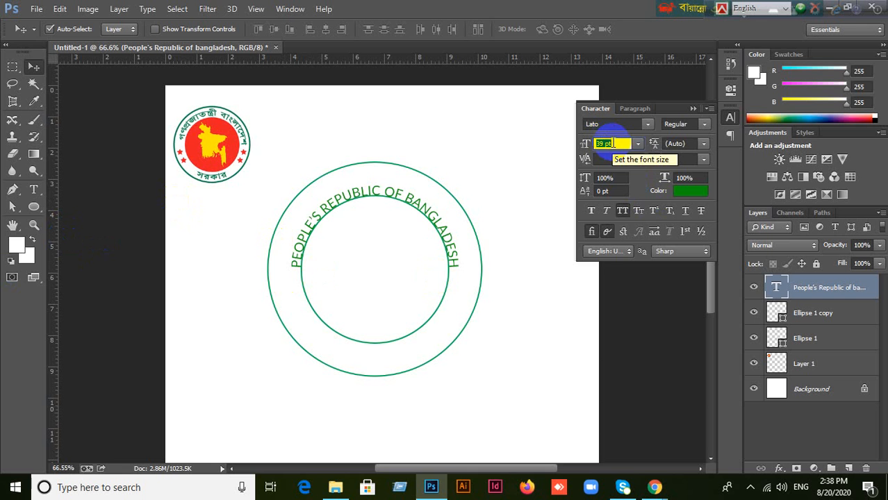
key(Return)
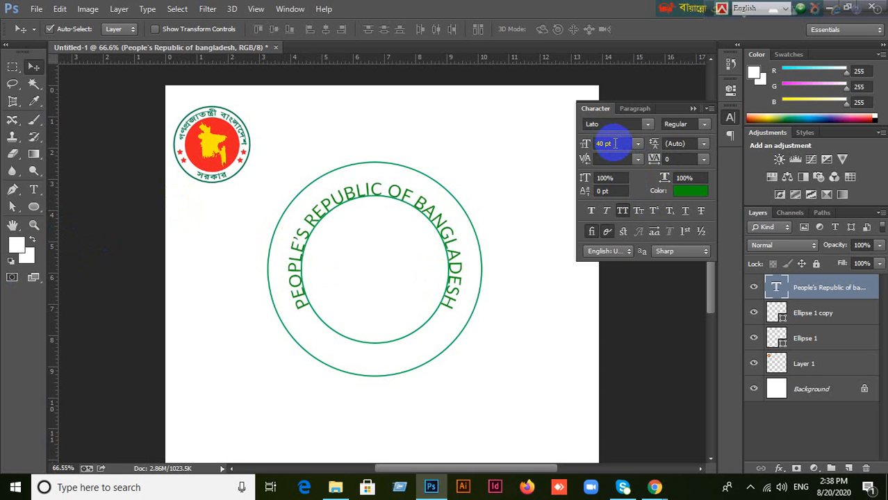
Reduce the circular text's font size in stages, through 36 pt and 34 pt, down to 32 pt.
click(619, 144)
scroll(618, 144, down, 2)
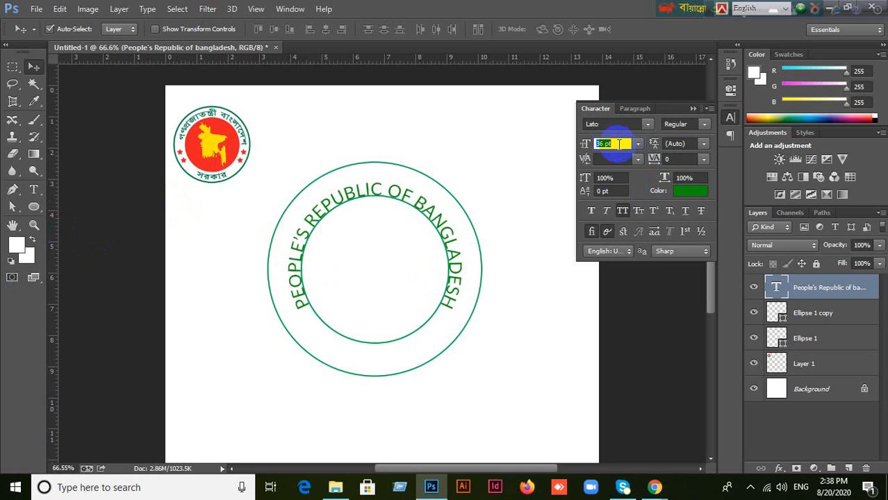
key(Return)
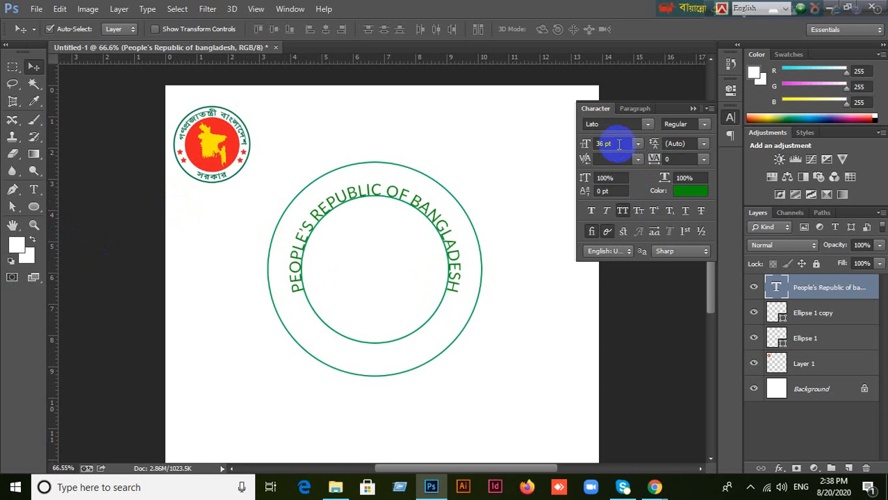
click(618, 144)
scroll(619, 144, down, 1)
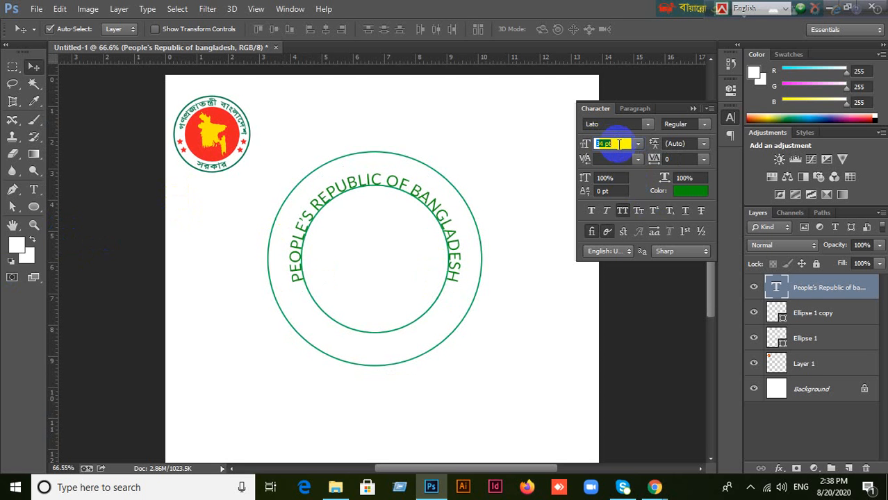
key(Return)
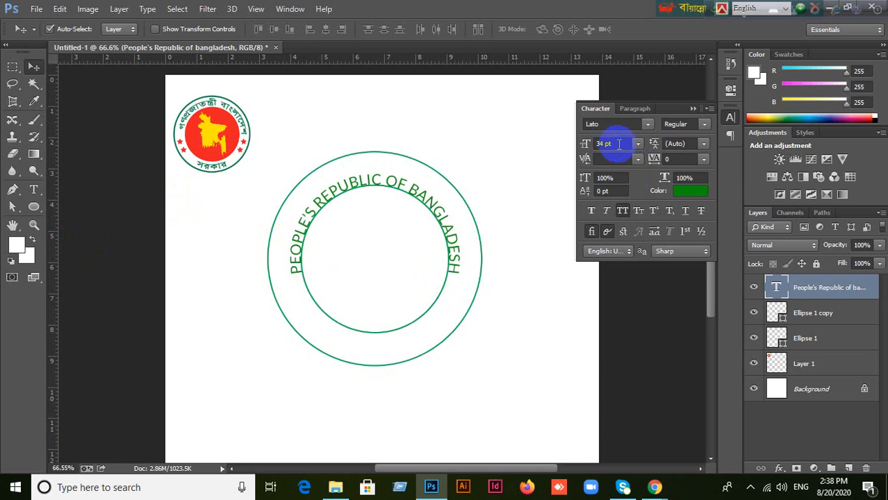
click(619, 144)
scroll(619, 144, down, 2)
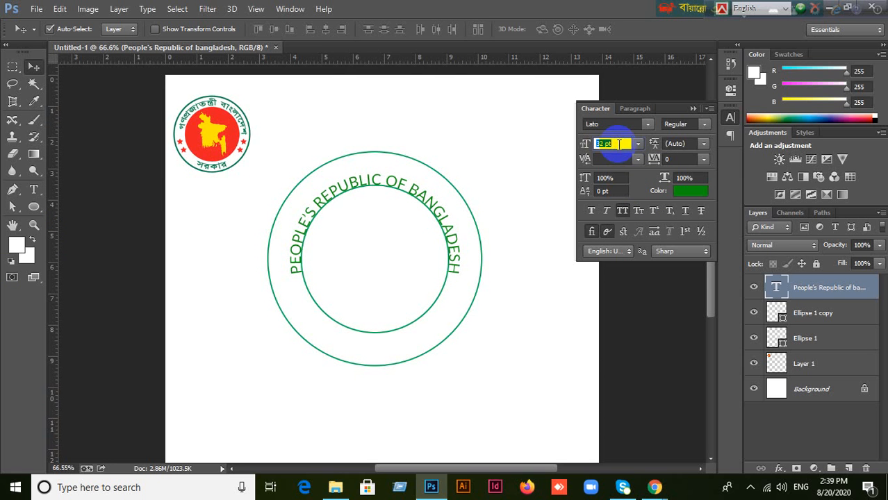
key(Return)
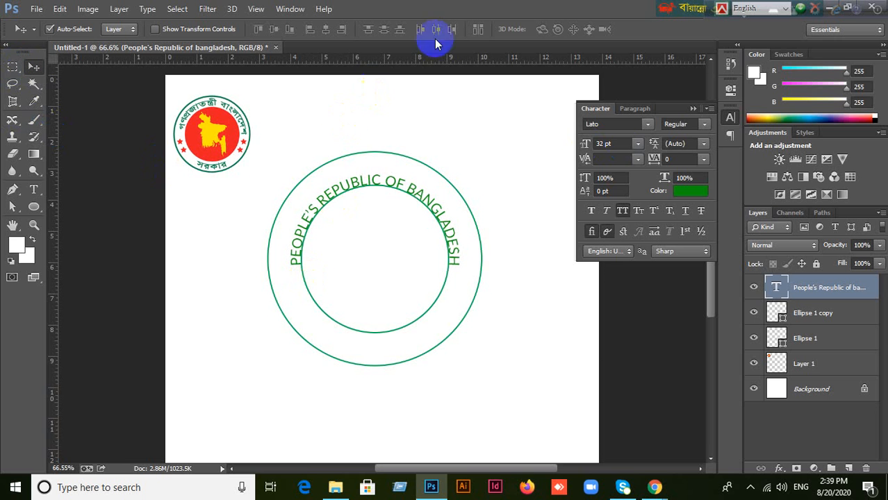
Try to add the text "GOVENMENT" on the inner circle's path, flipped to the inside of its lower arc.
click(426, 324)
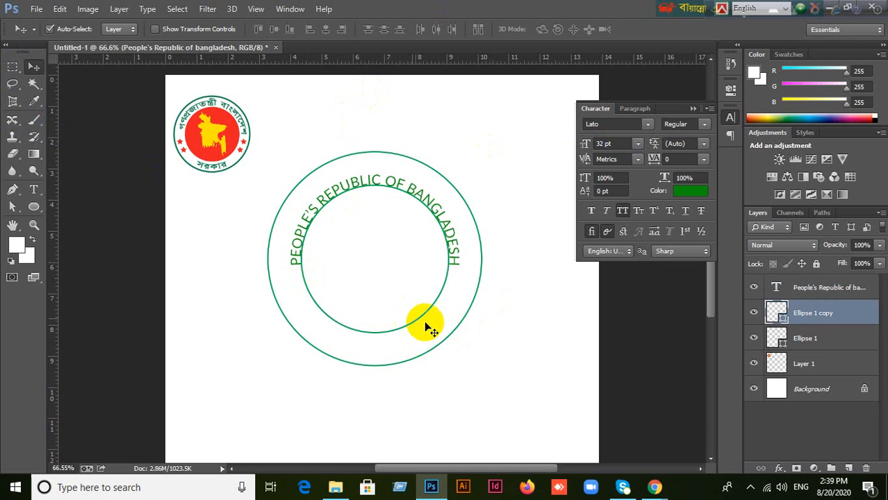
click(755, 313)
click(754, 313)
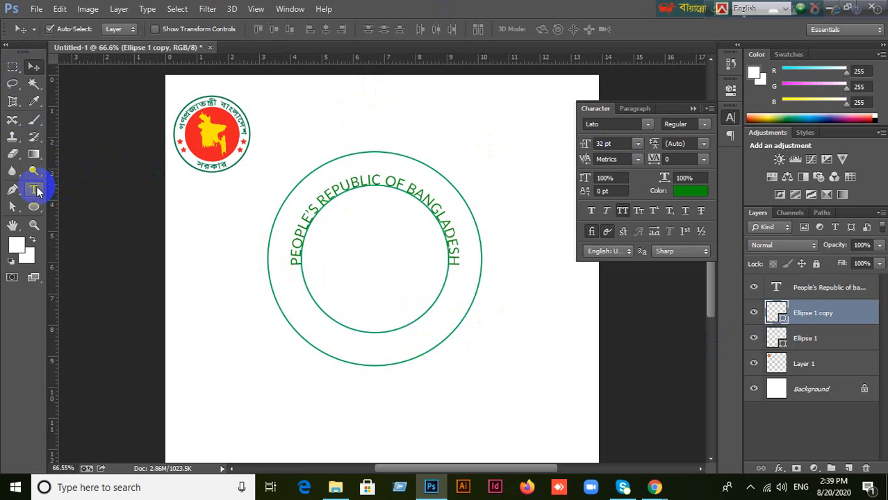
click(36, 186)
click(84, 185)
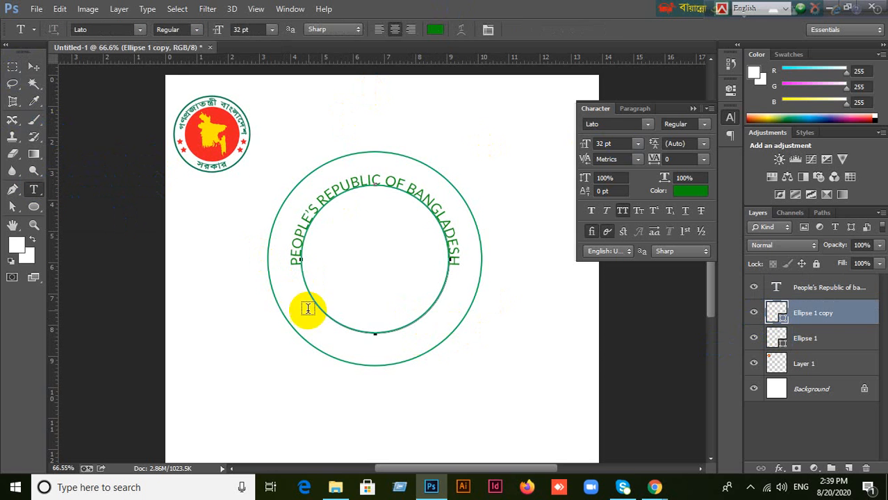
click(372, 331)
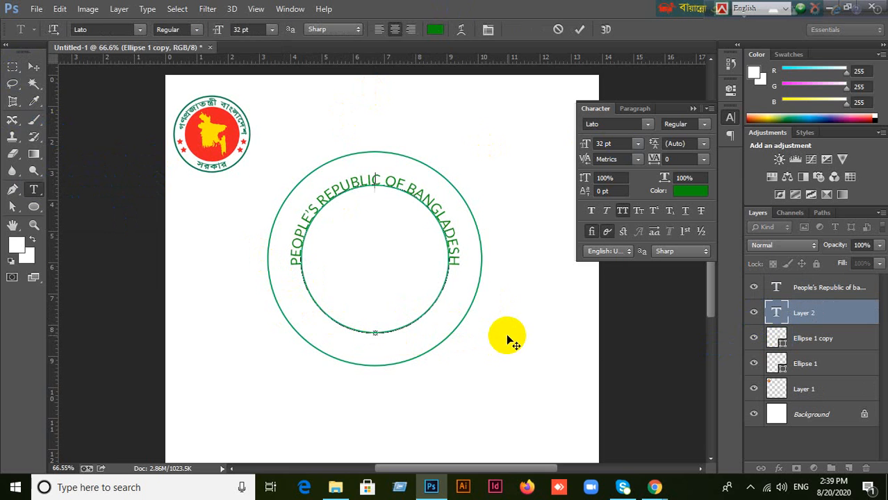
text(GOVE)
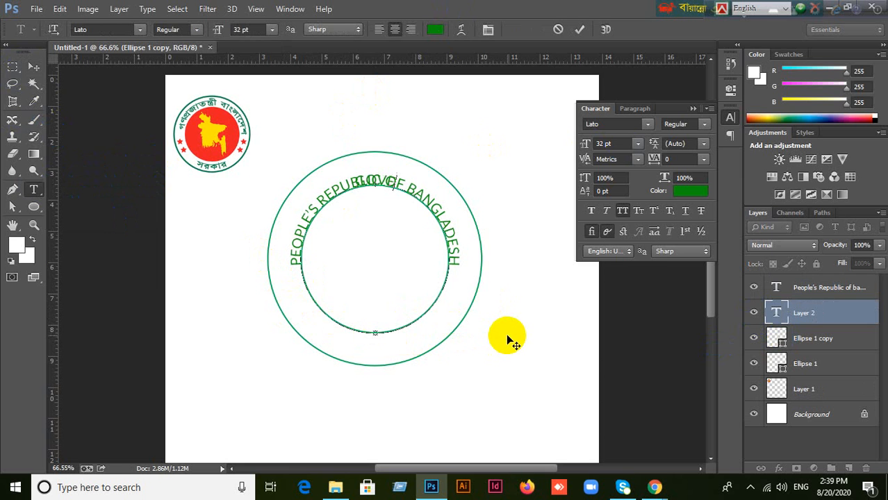
text(RNMENT)
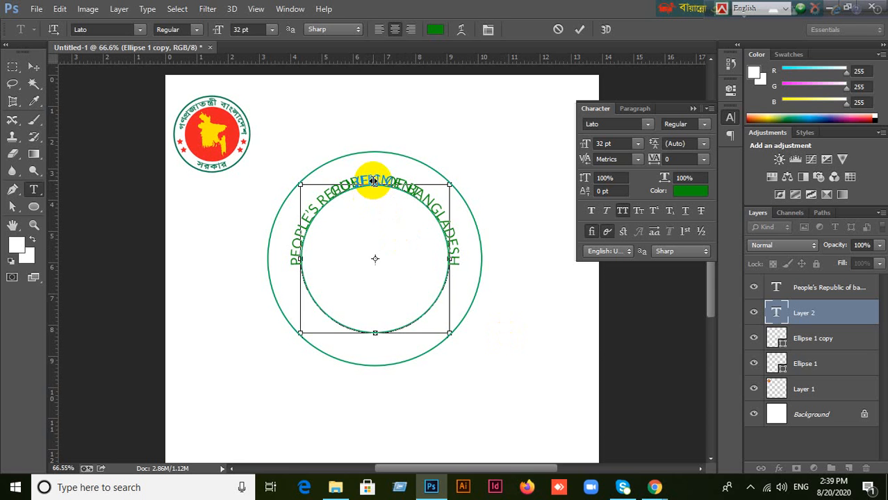
drag(370, 186, 375, 314)
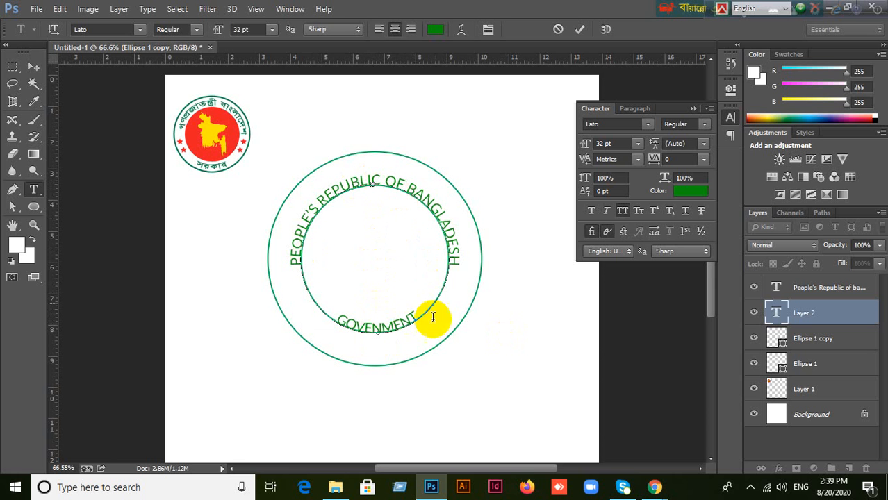
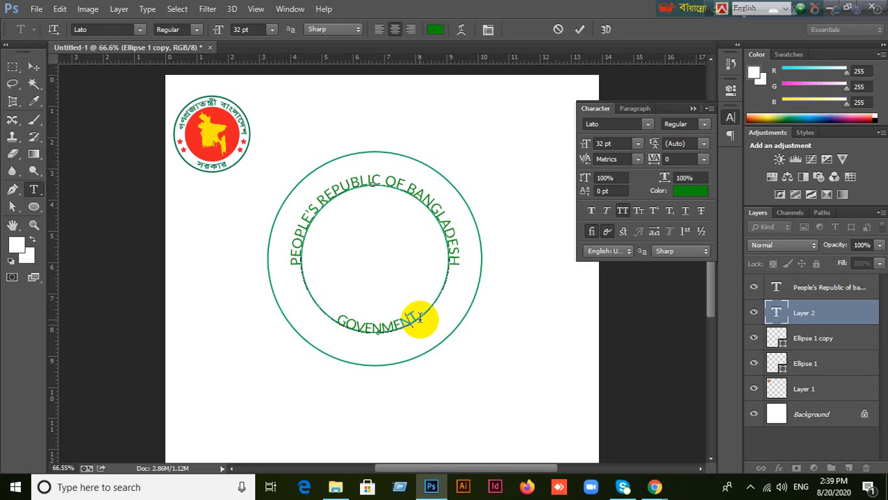
Undo the lower text entry and delete its empty text layer.
key(Left)
key(Left)
key(Left)
key(Left)
key(Left)
key(ctrl+z)
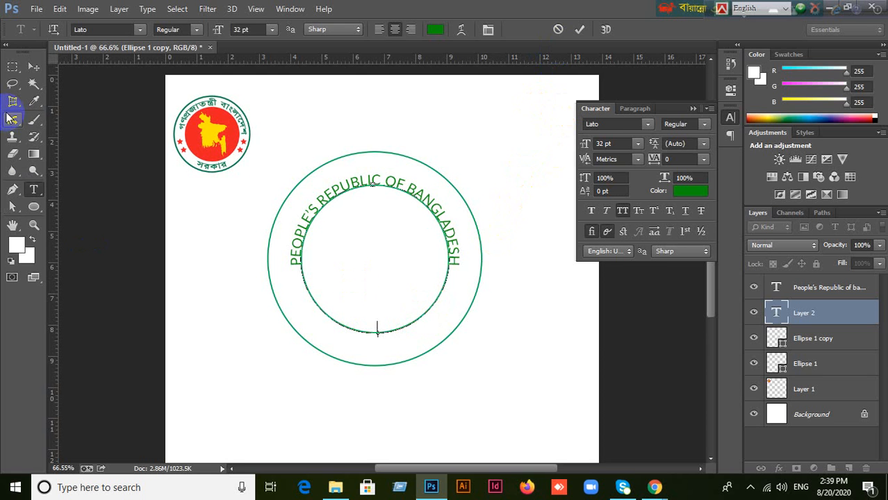
click(33, 66)
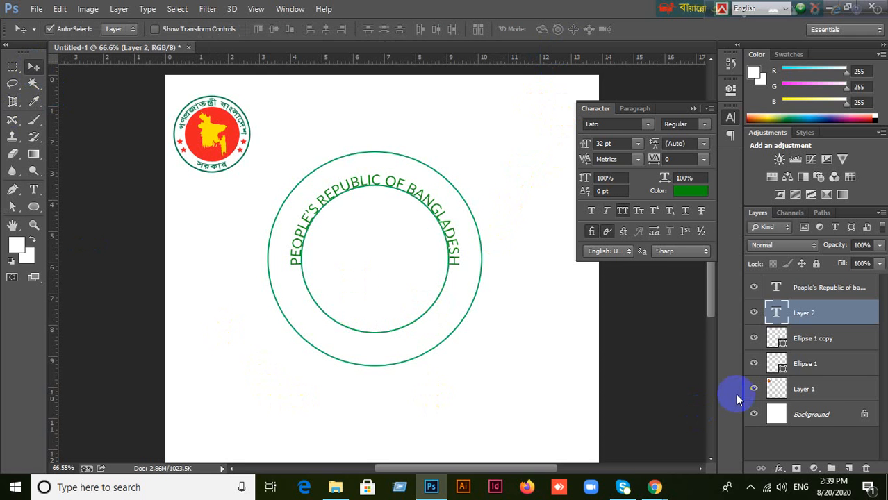
key(Delete)
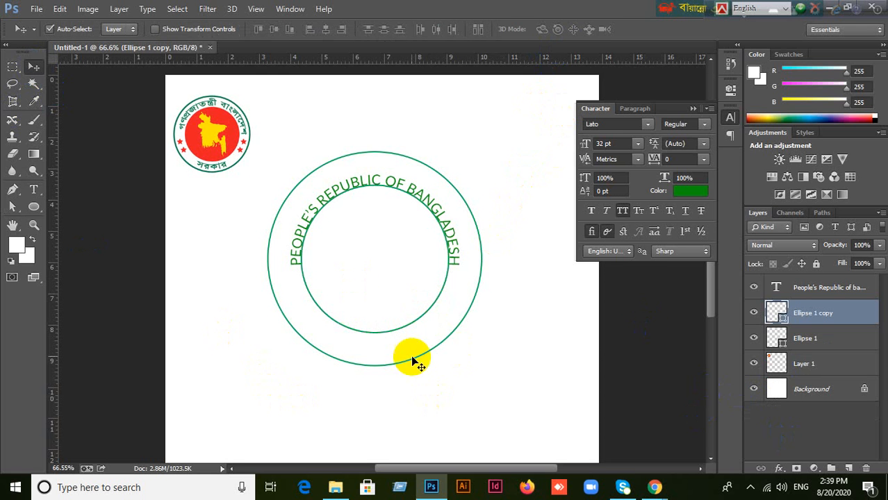
Scale the inner circle proportionally from its centre to about 114.87%, so that it surrounds the circular text.
click(755, 314)
click(755, 314)
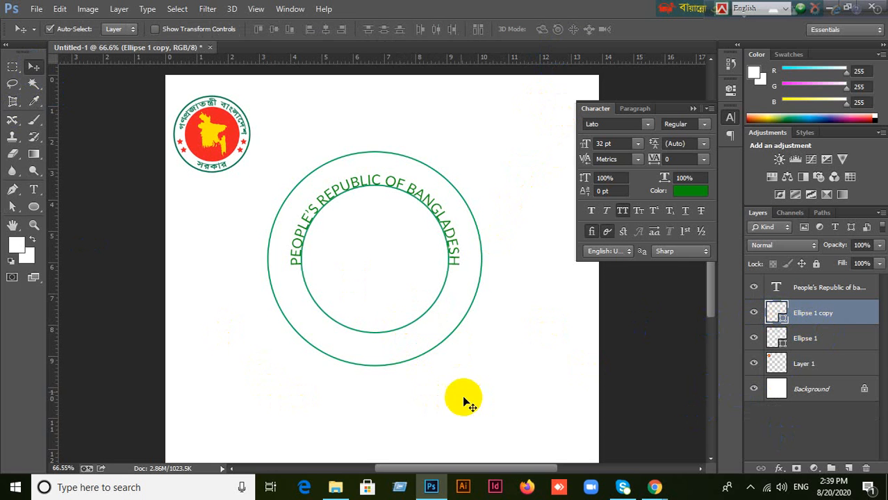
scroll(451, 351, up, 1)
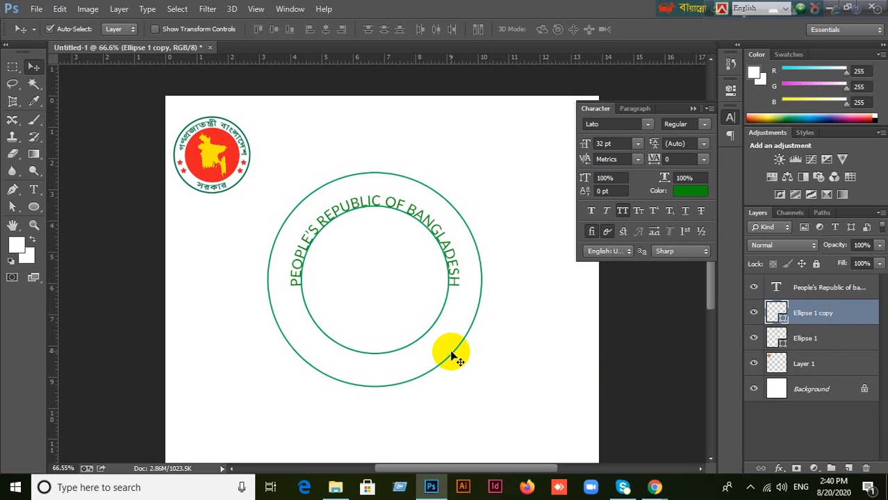
scroll(450, 355, up, 2)
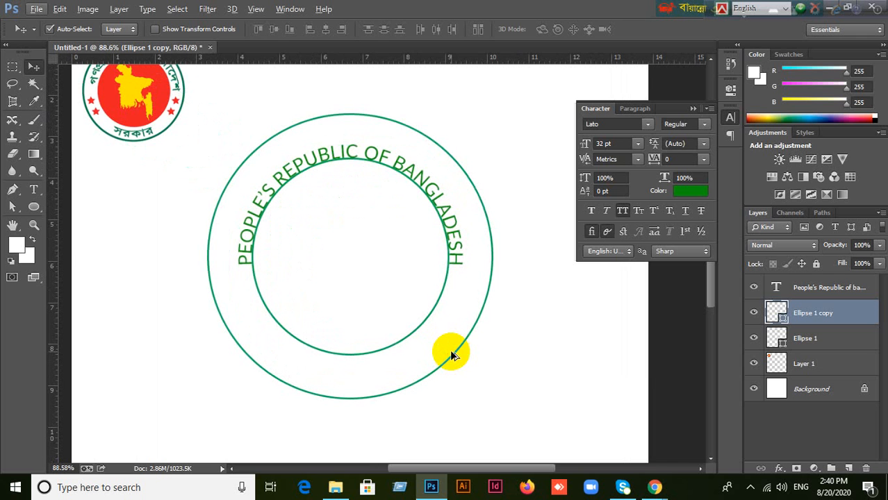
key(ctrl+t)
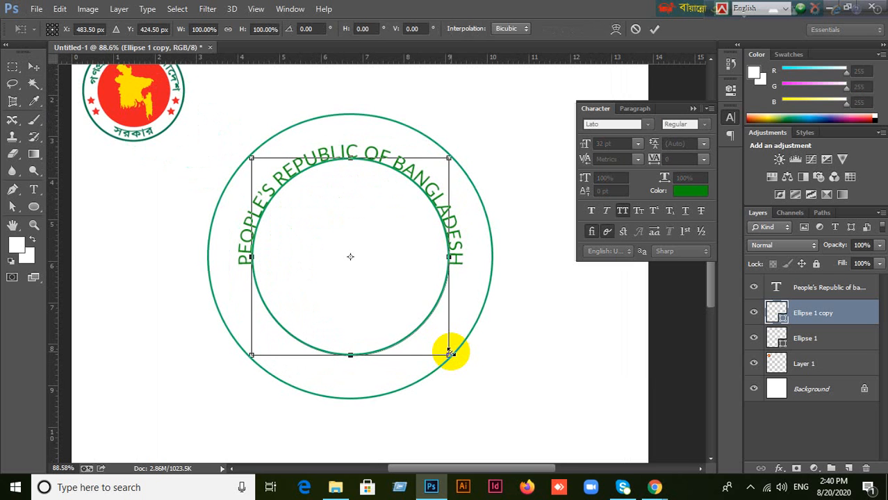
drag(450, 356, 468, 367)
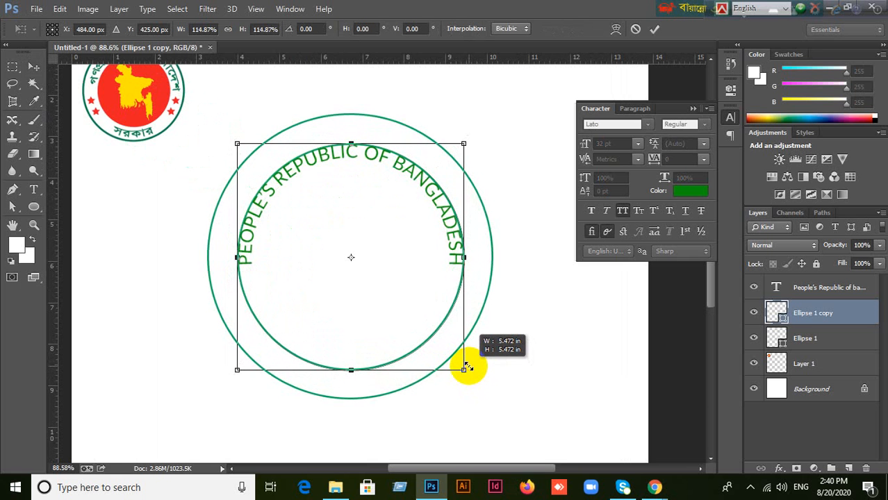
click(655, 28)
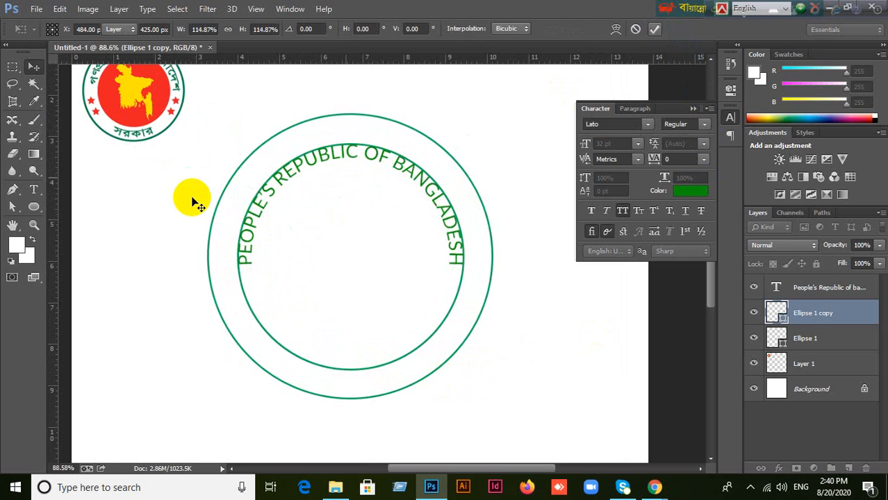
Place a vertical and a horizontal guide that cross at the centre of the rings.
click(33, 189)
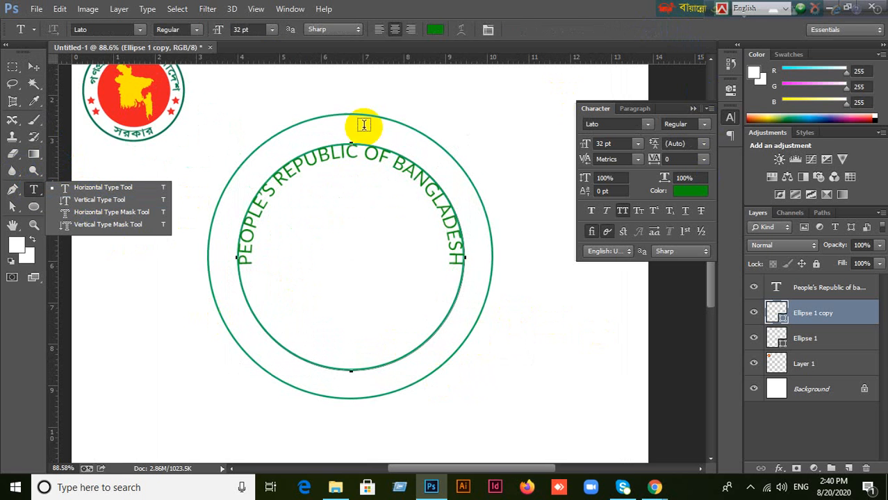
click(32, 67)
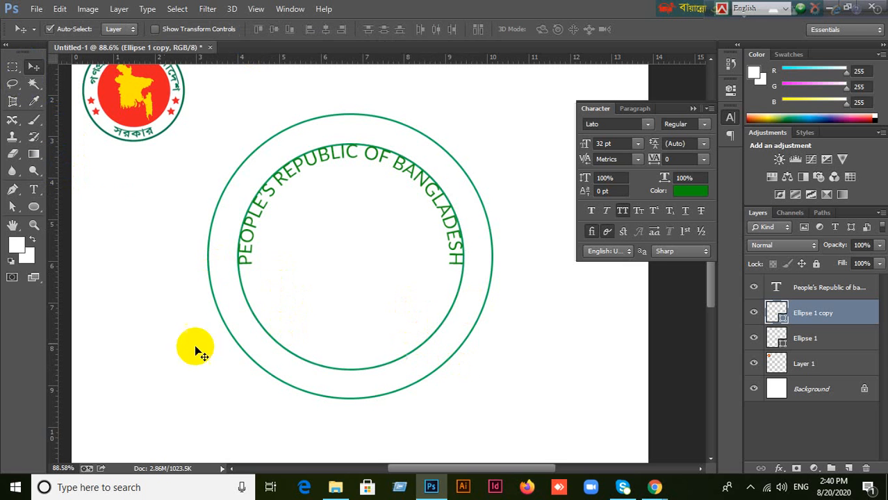
drag(56, 297, 351, 305)
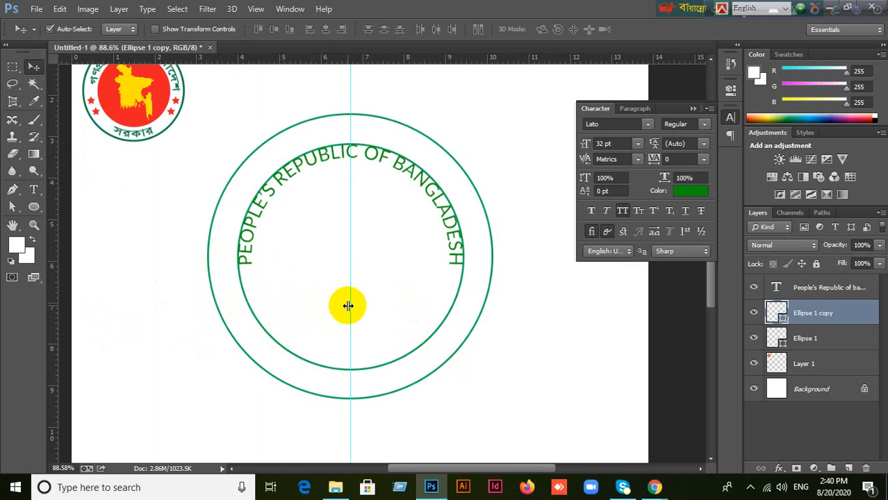
drag(375, 60, 388, 258)
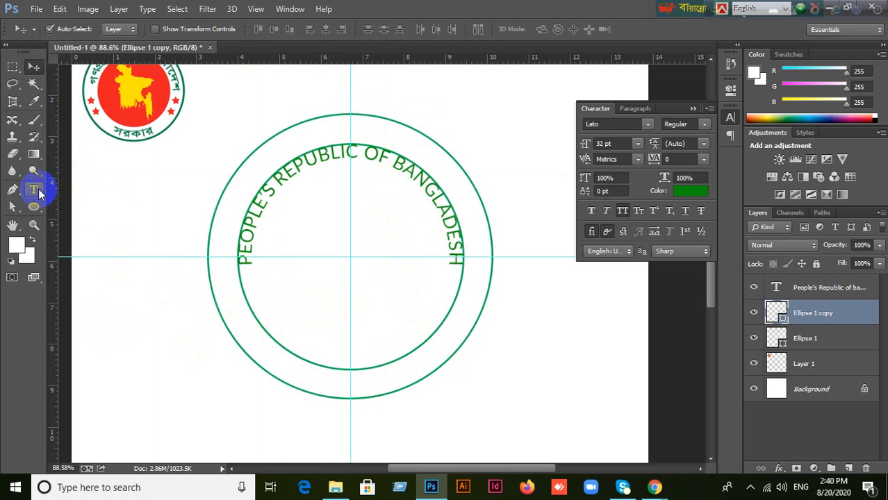
Try to place "GOVERNMENT" inside the lower arc of the enlarged inner circle, and discard the text.
drag(34, 188, 69, 187)
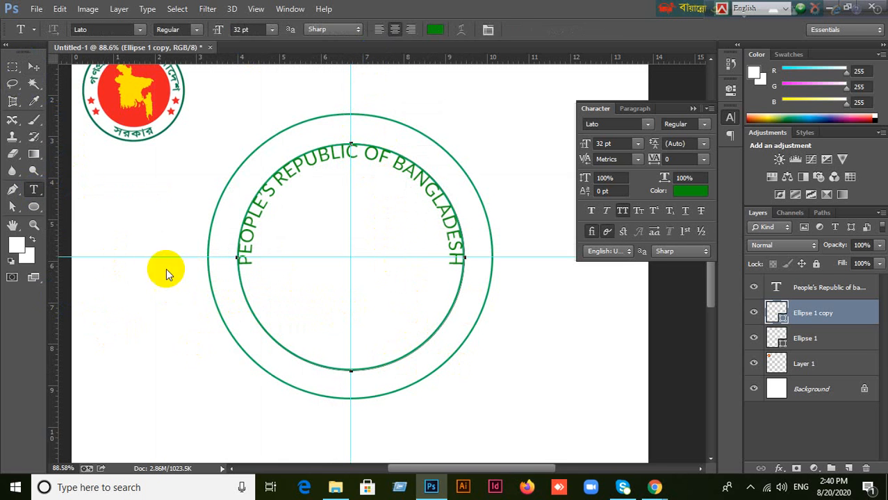
click(347, 370)
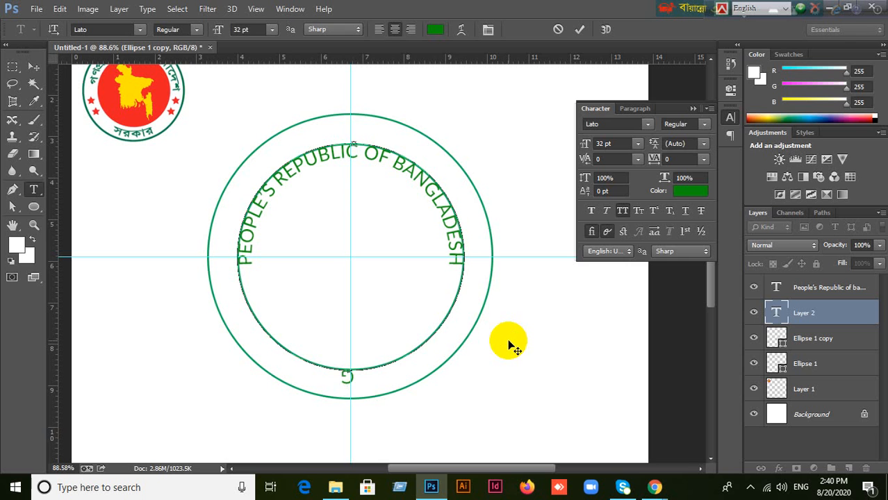
text(GOVER)
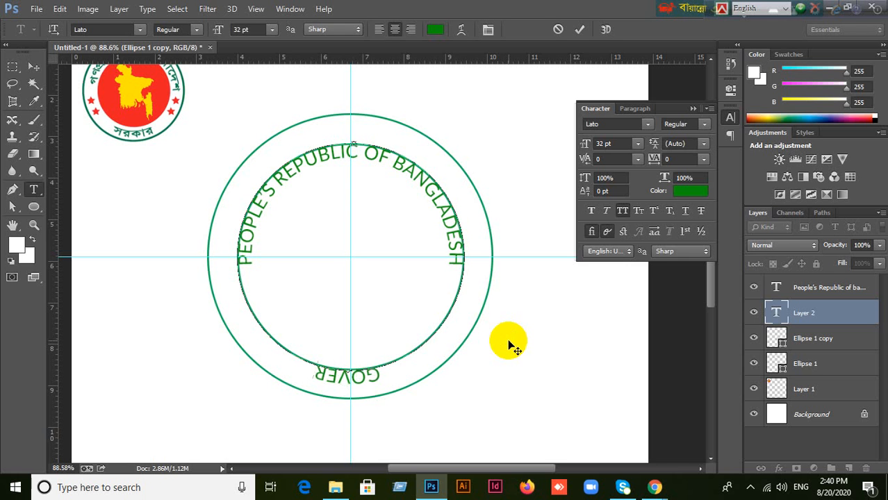
text(NMENT)
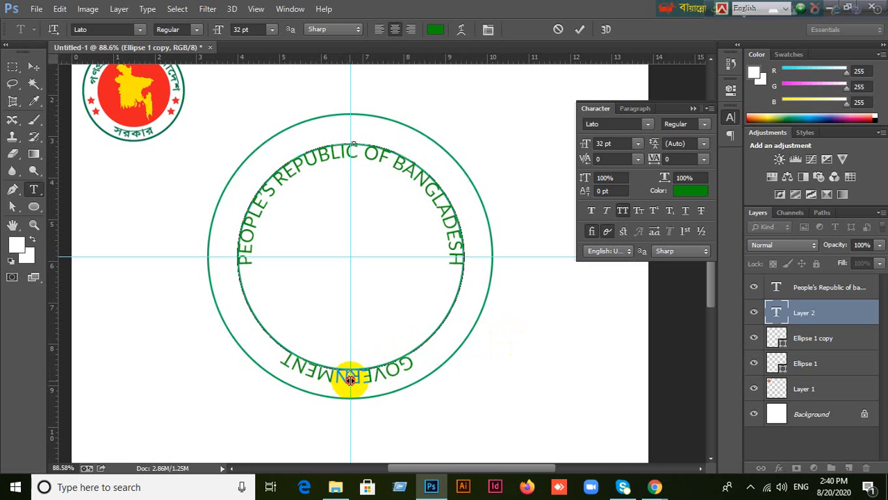
drag(350, 379, 348, 353)
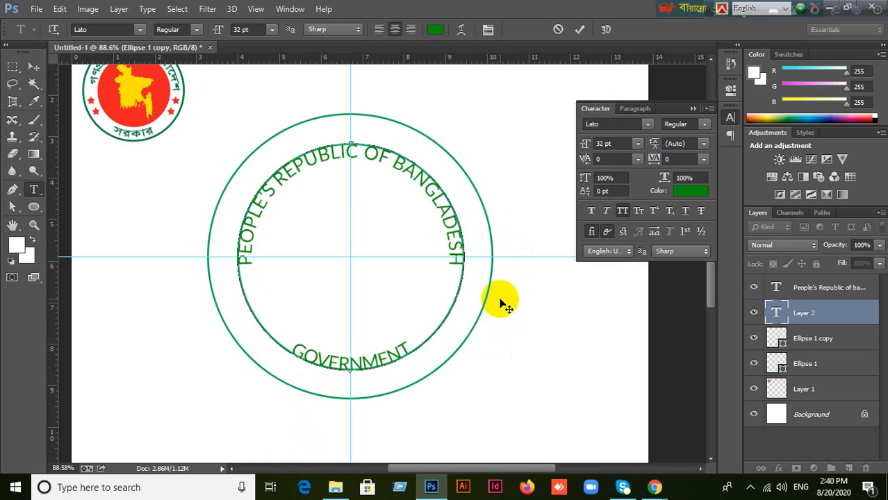
key(ctrl+z)
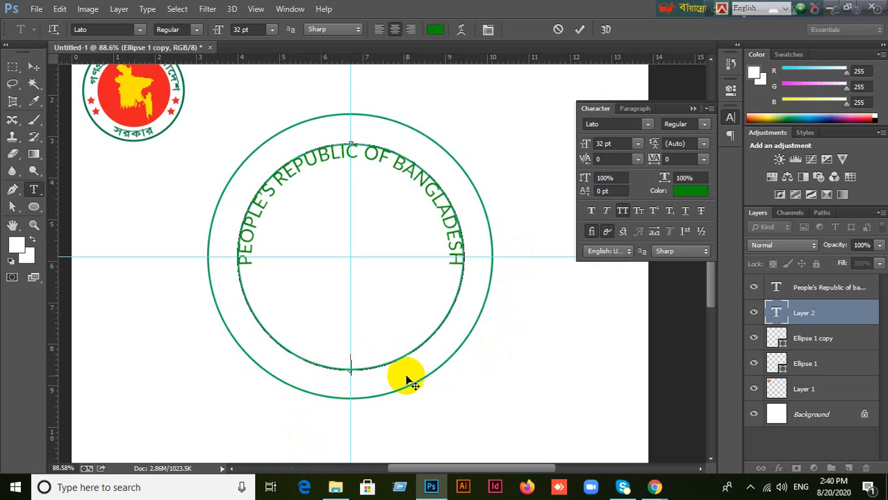
click(560, 31)
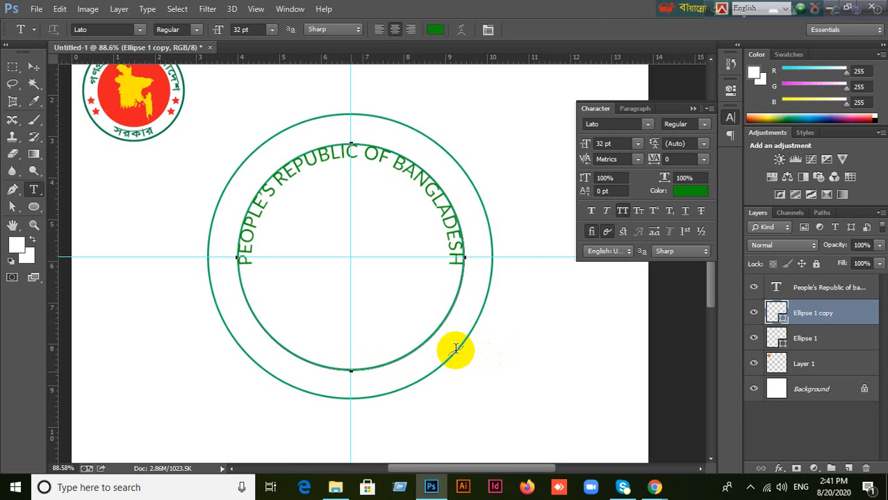
Add "GOVERNMENT" along the inner circle's path and flip it to read inside the lower arc, centred on the vertical guide.
click(350, 371)
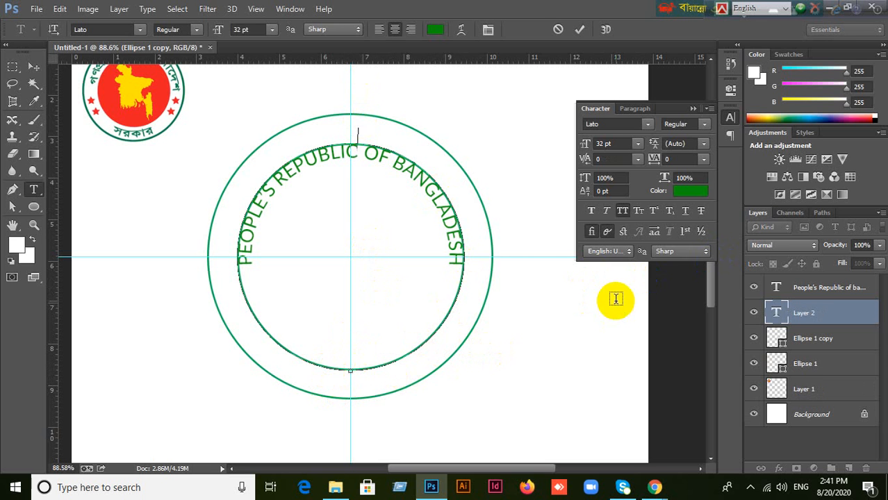
text(ERN)
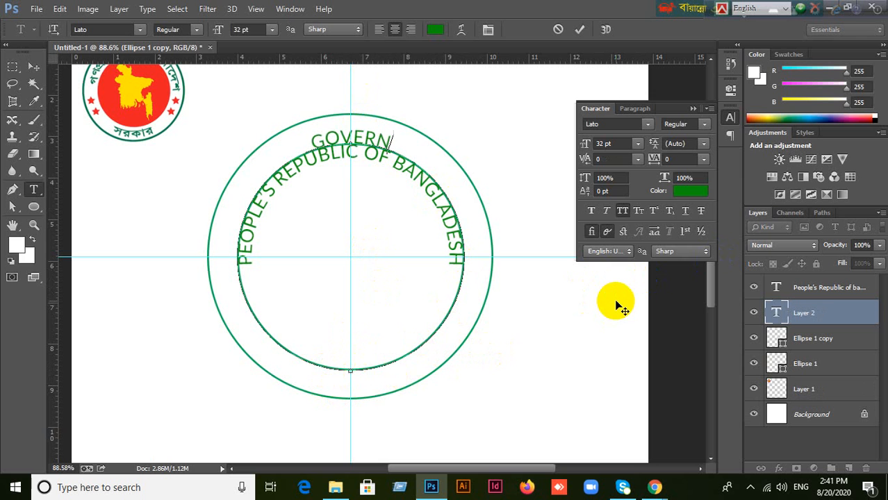
text(MENT)
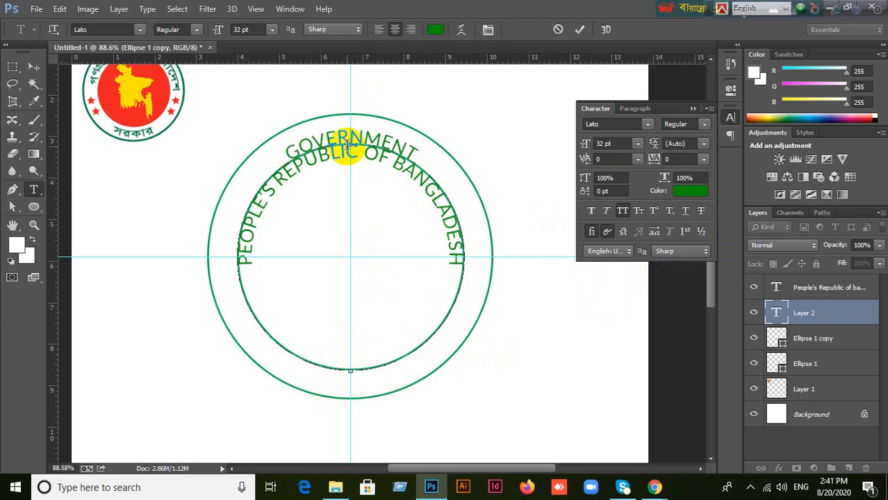
drag(349, 142, 352, 132)
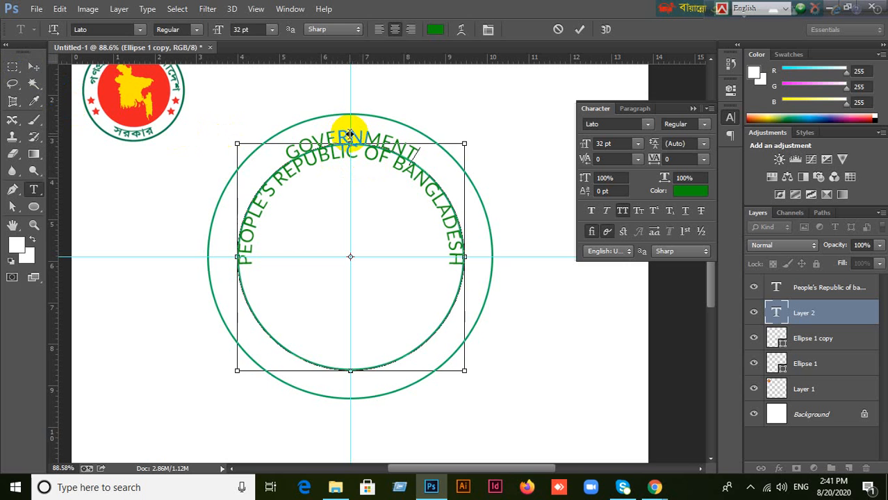
drag(351, 133, 348, 367)
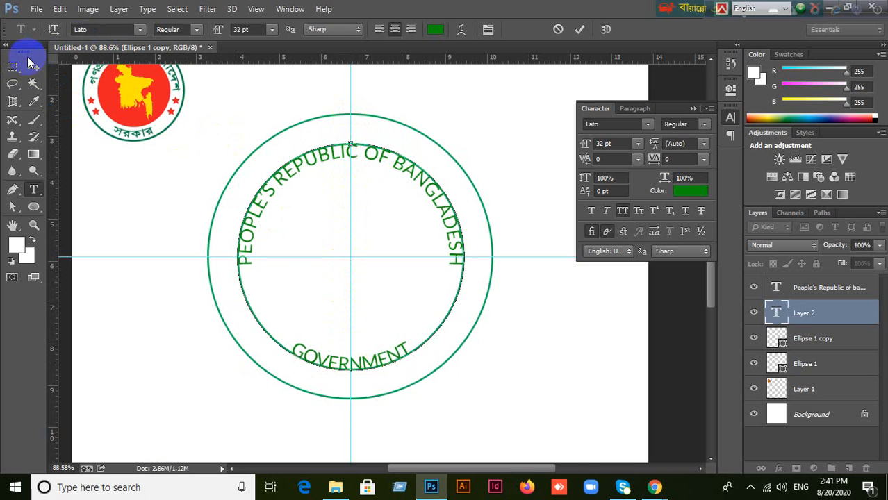
click(34, 68)
click(193, 334)
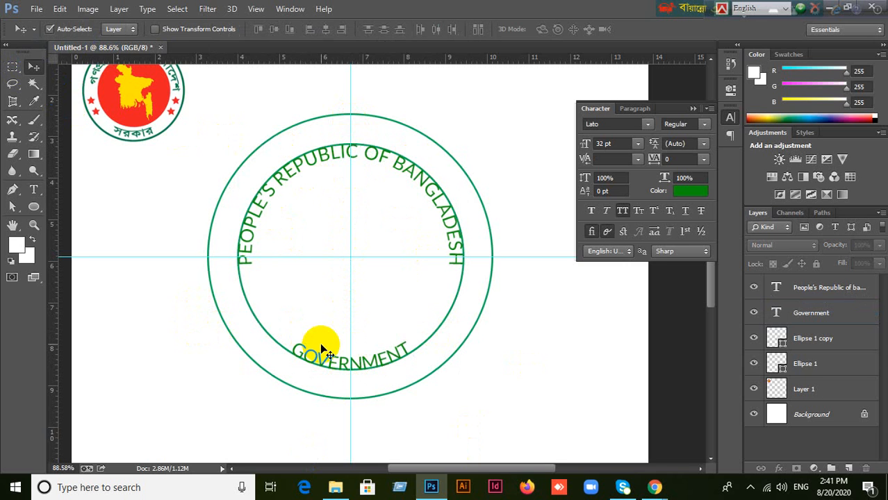
Try deleting the inner circle beneath the curved text, collapse the Character panel, and check the outer circle by toggling its visibility.
click(432, 336)
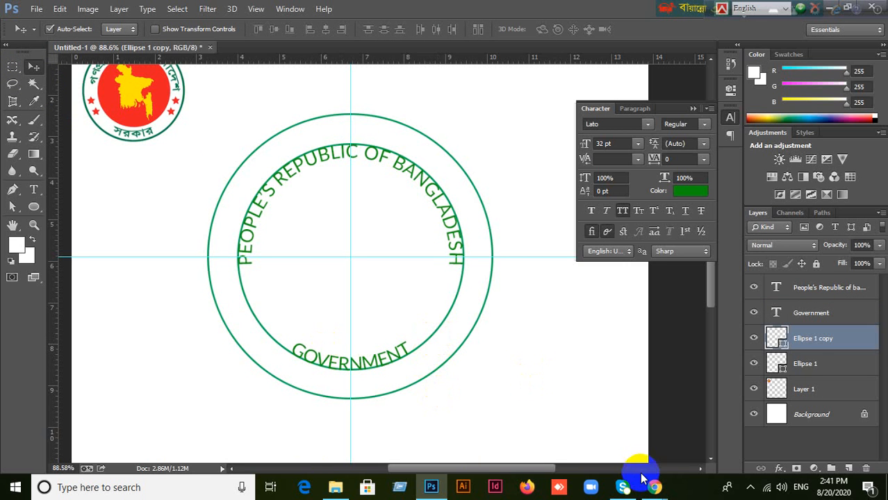
key(Delete)
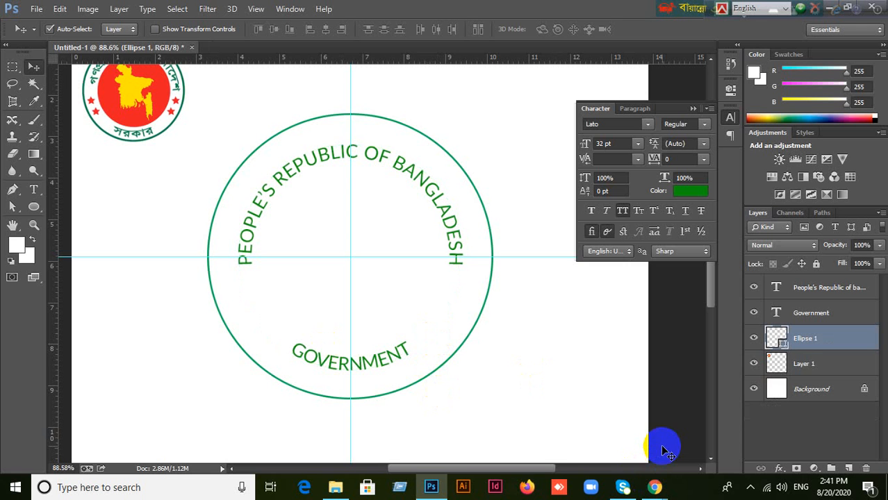
click(693, 109)
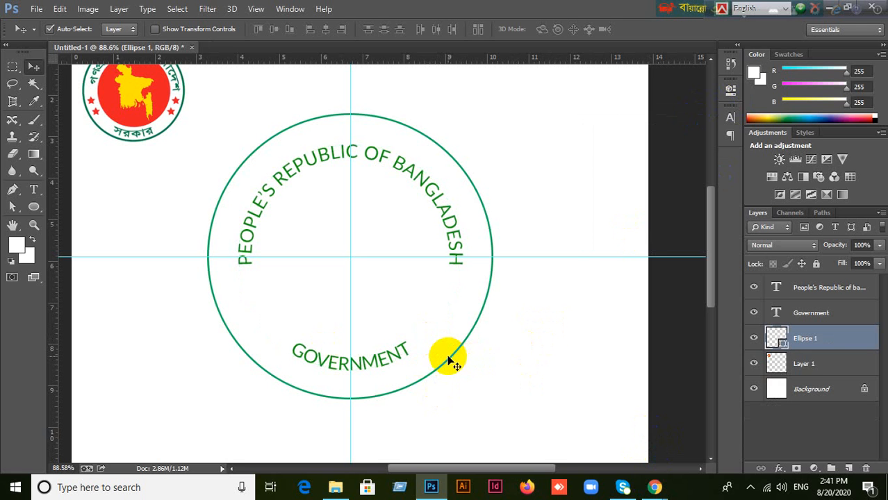
click(754, 339)
click(754, 339)
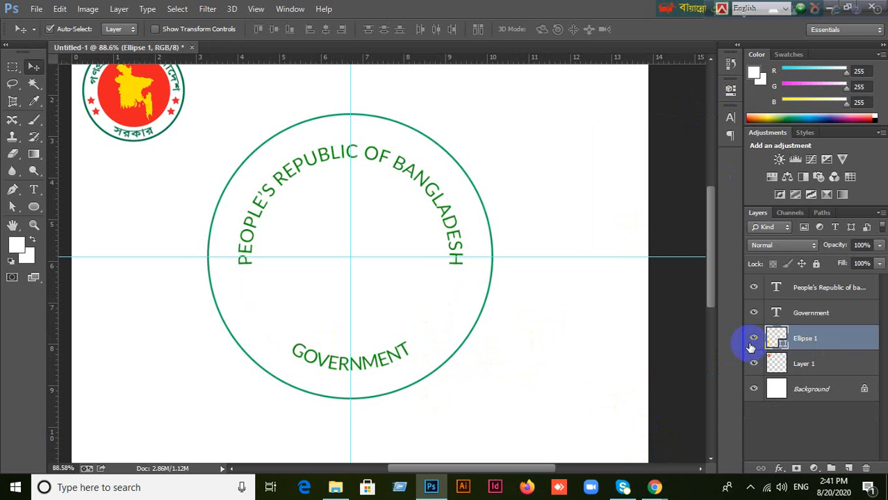
click(750, 338)
click(751, 339)
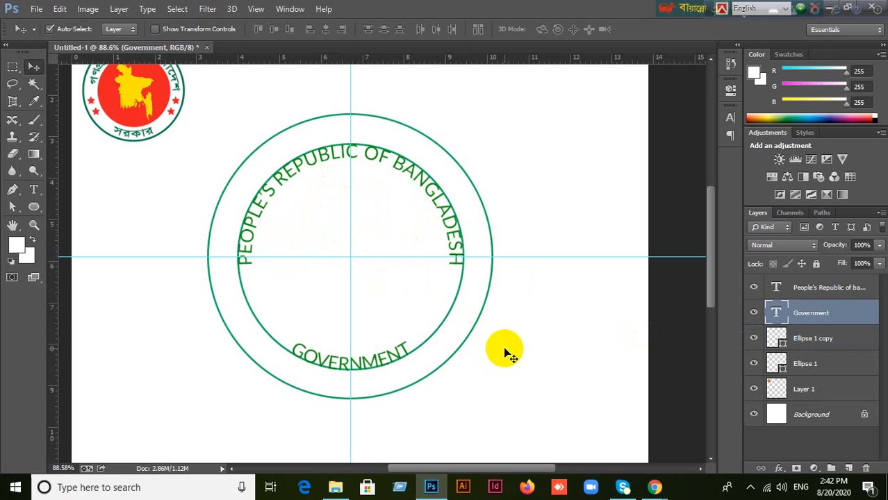
Identify the inner circle's layer by toggling its visibility, and delete the circle while keeping both curved texts.
click(467, 328)
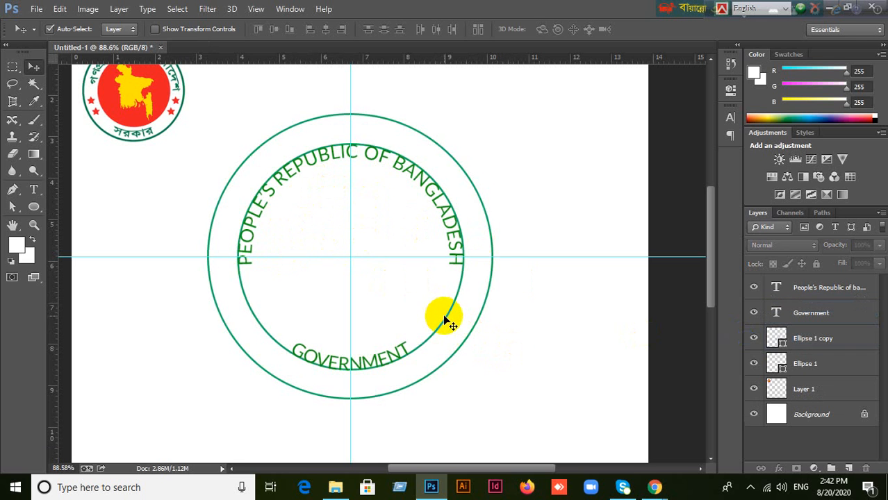
click(777, 338)
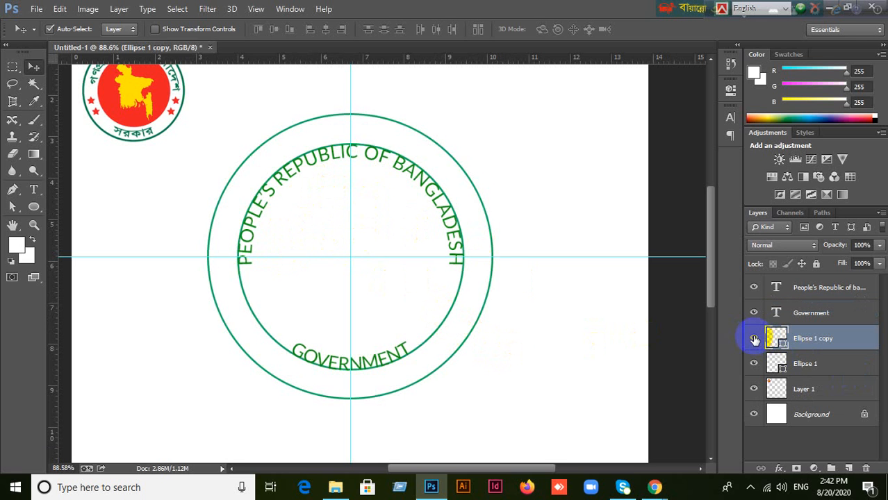
click(754, 339)
click(754, 340)
key(Delete)
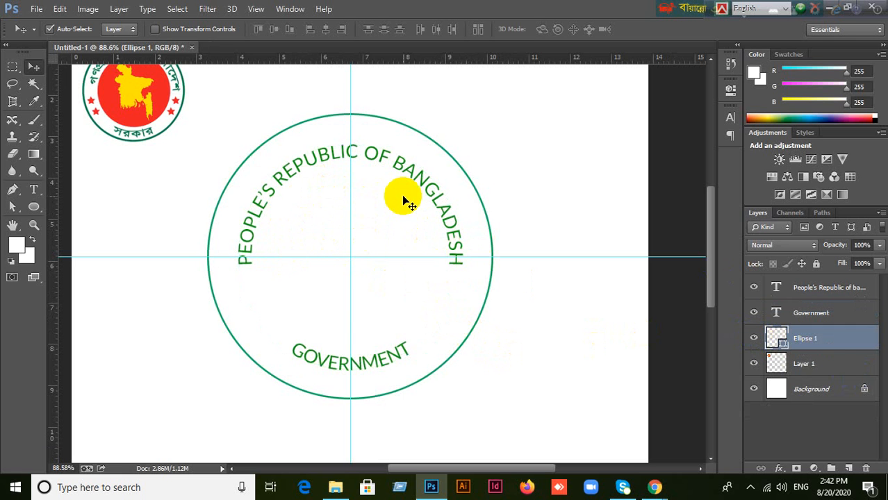
Duplicate the outer circle and scale the copy proportionally from its centre to about 58.06%, so that it fits inside the curved text.
click(755, 338)
click(754, 337)
key(ctrl+j)
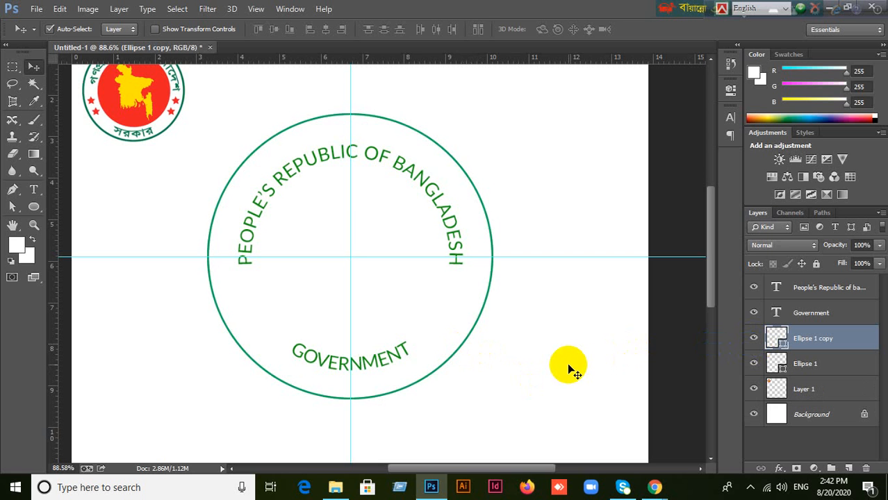
key(ctrl+t)
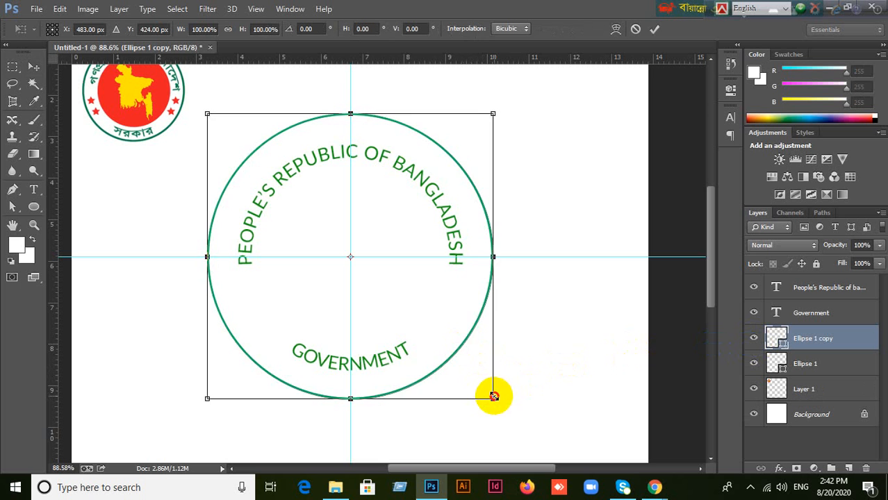
drag(493, 397, 431, 340)
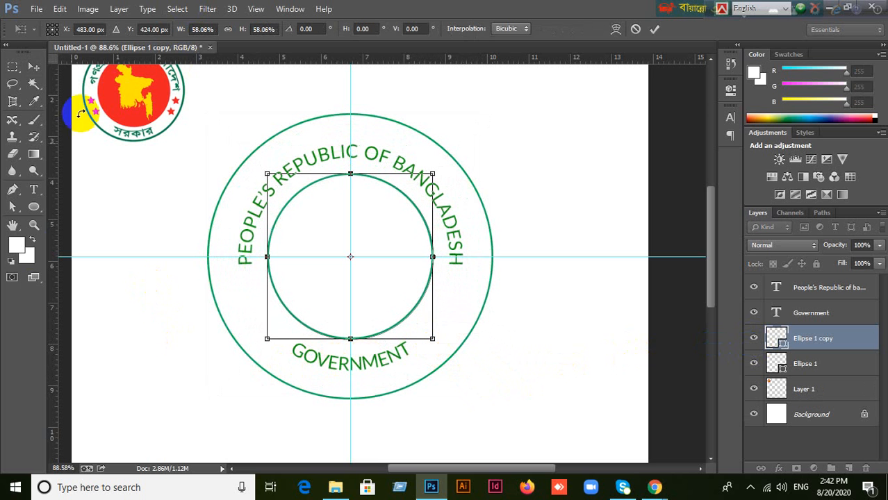
click(34, 209)
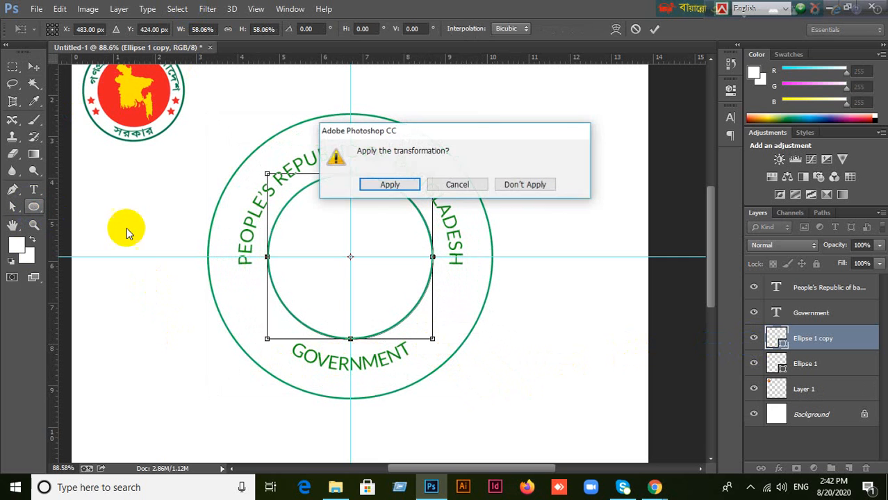
click(458, 185)
click(635, 29)
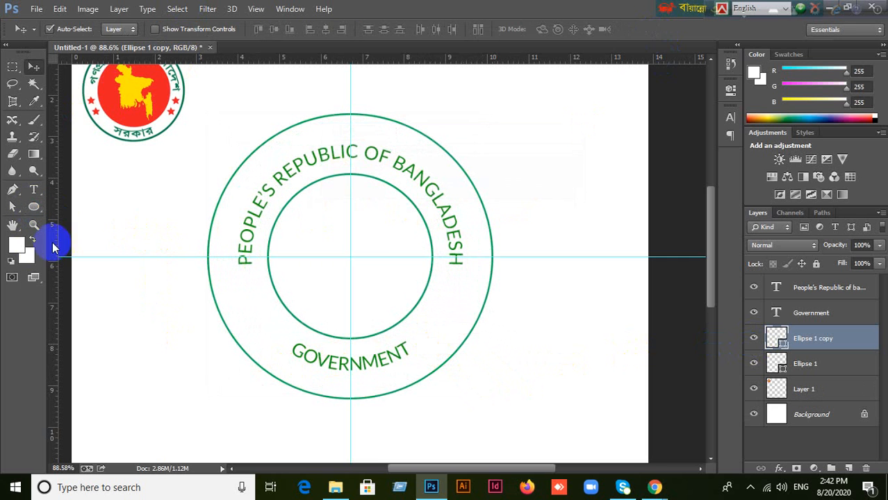
Remove the stroke from the small inner circle and fill it with red.
click(34, 206)
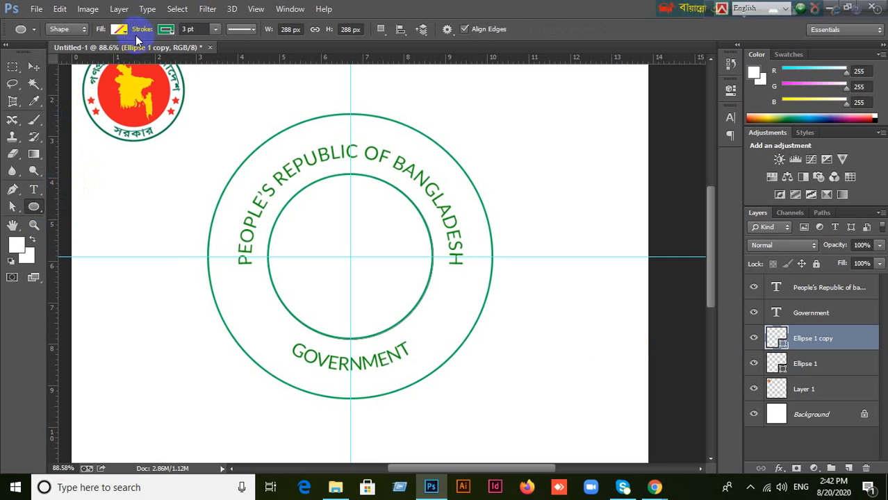
click(167, 30)
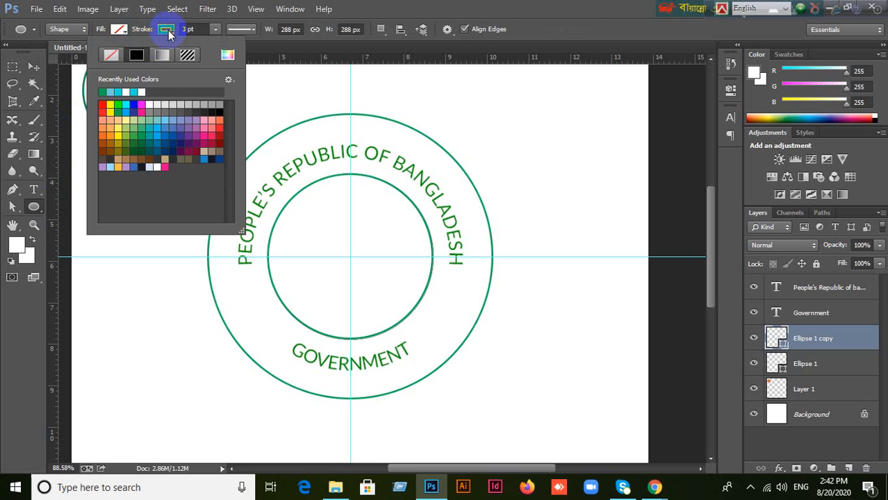
click(113, 53)
click(123, 33)
click(123, 33)
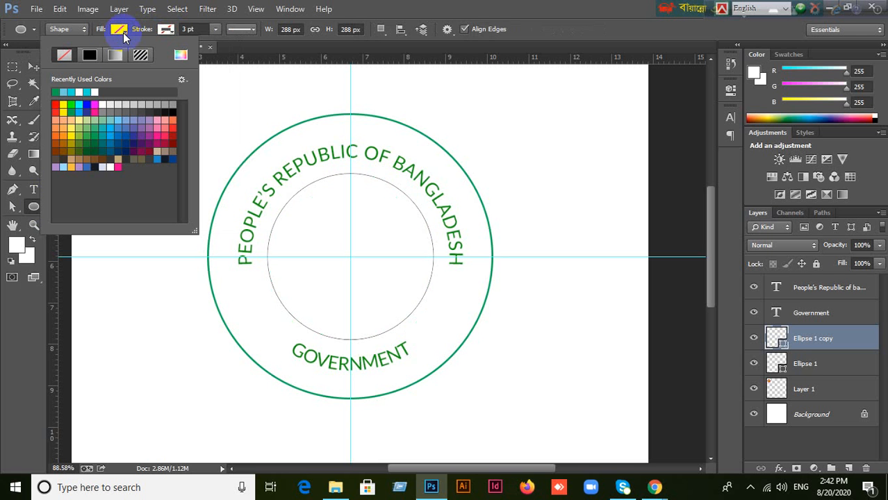
click(56, 104)
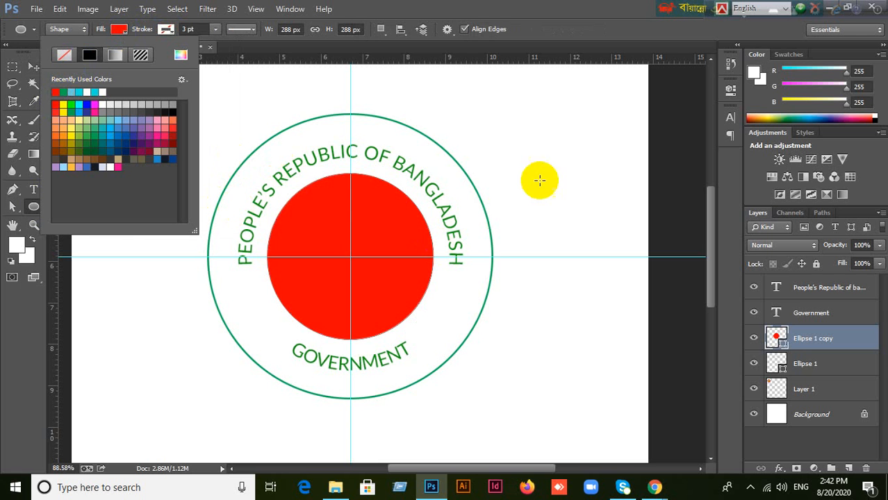
click(541, 32)
click(33, 67)
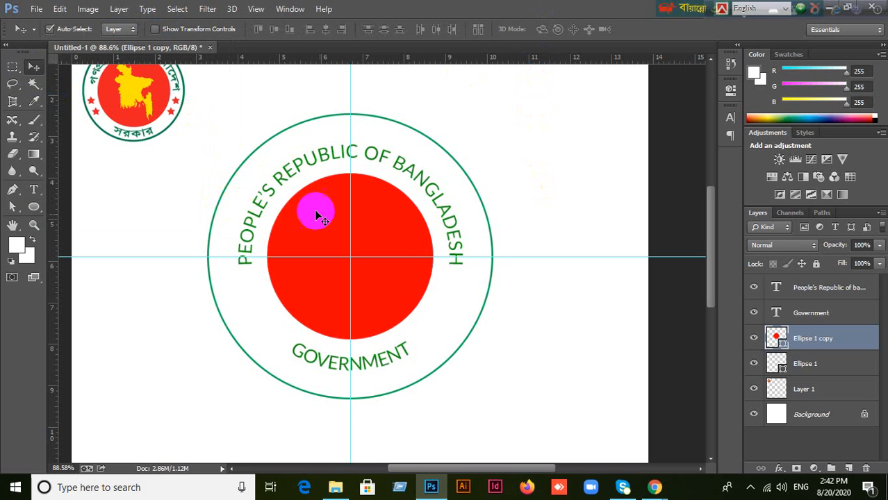
Scale the outer green circle proportionally from its centre to about 87.70%, bringing it closer around the curved text.
click(431, 375)
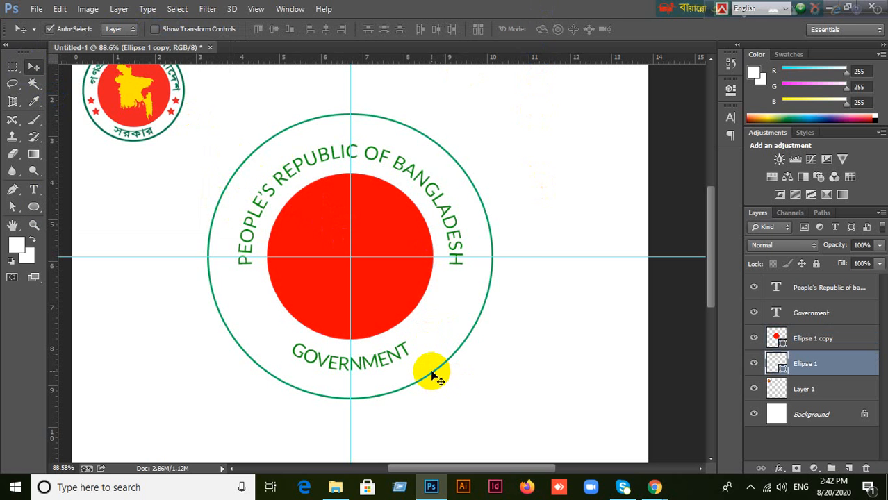
key(ctrl+t)
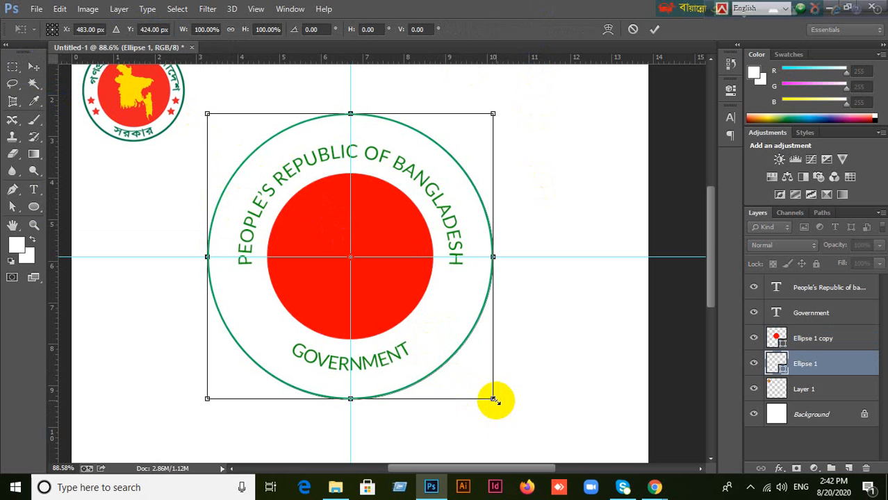
drag(493, 400, 477, 381)
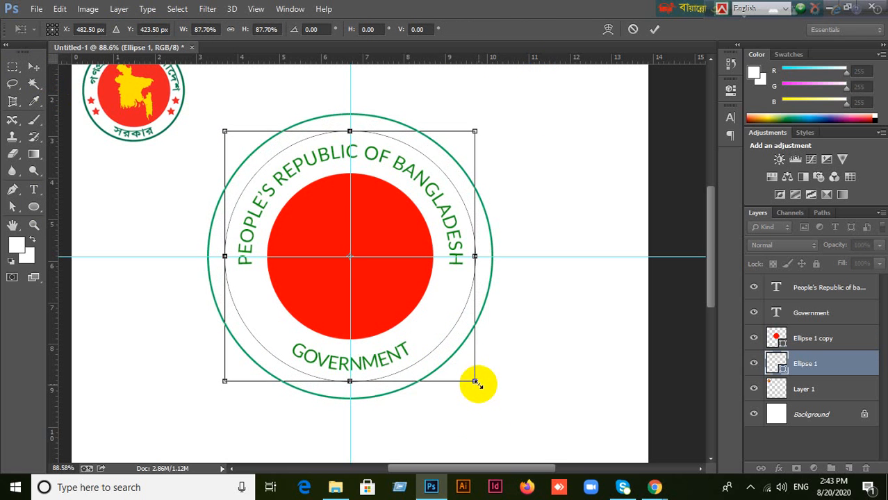
click(657, 29)
Gauge the gap between the outer ring and the upper text with a small rectangular selection, compare it with the gap above the red circle, and discard the selection.
scroll(381, 159, up, 3)
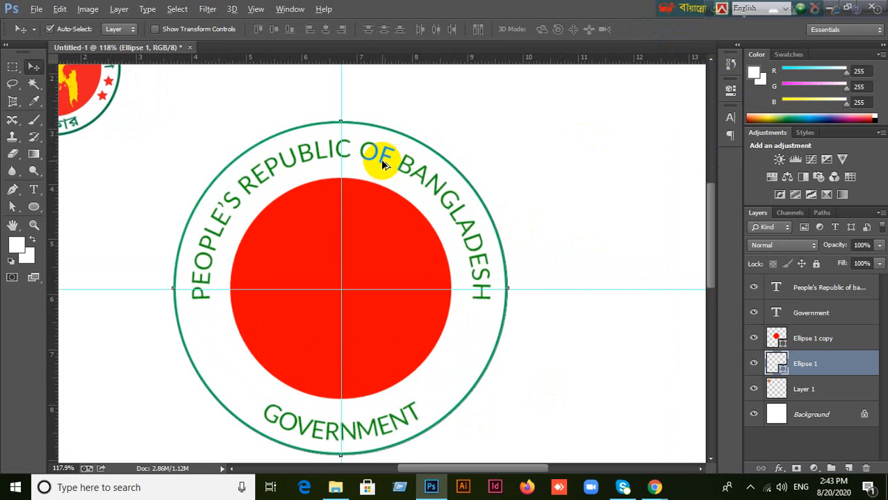
click(12, 67)
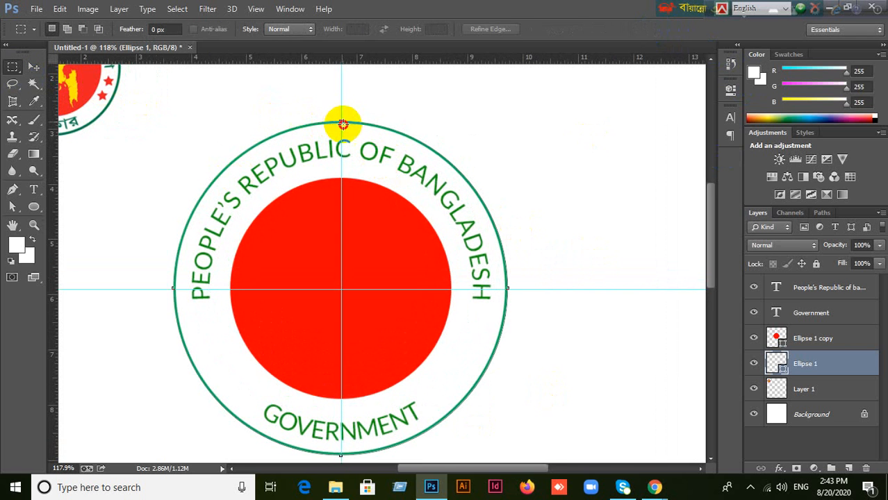
drag(342, 125, 358, 170)
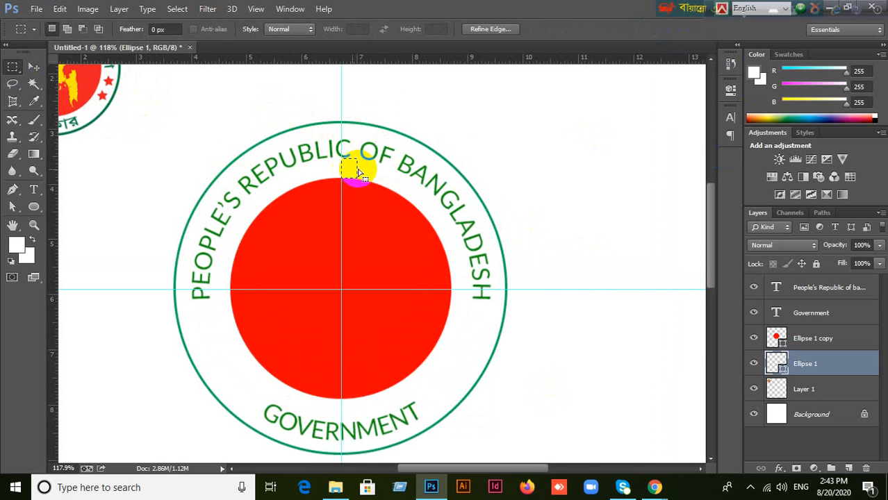
key(ctrl+z)
click(332, 177)
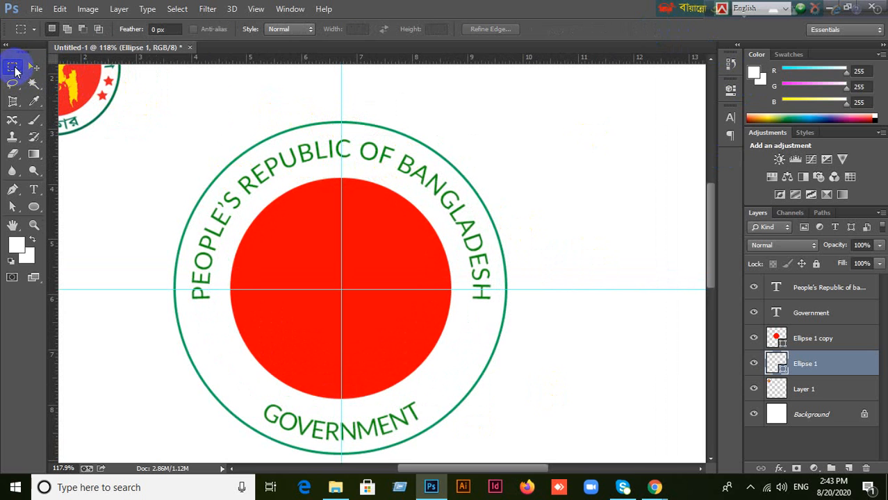
mouse_move(164, 84)
mouse_down()
mouse_move(194, 111)
mouse_move(130, 169)
mouse_move(265, 79)
mouse_move(492, 126)
mouse_move(539, 176)
mouse_move(537, 187)
mouse_move(561, 131)
mouse_up()
click(32, 70)
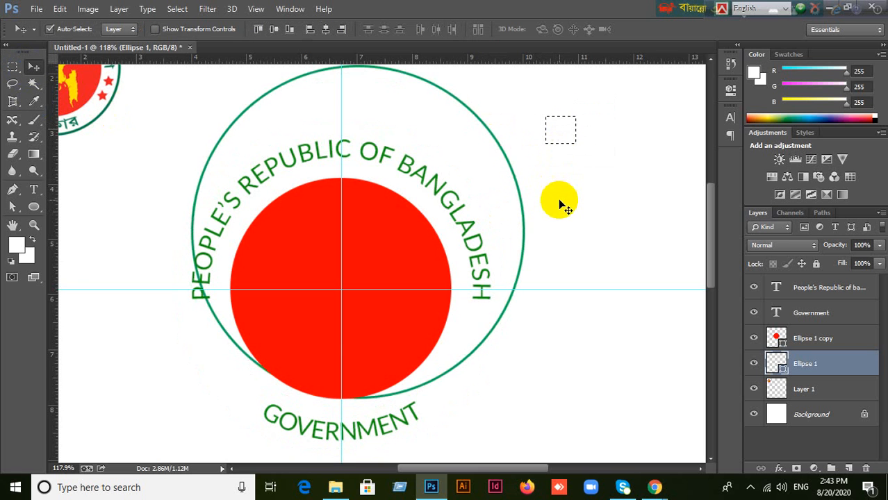
key(ctrl+z)
key(ctrl+d)
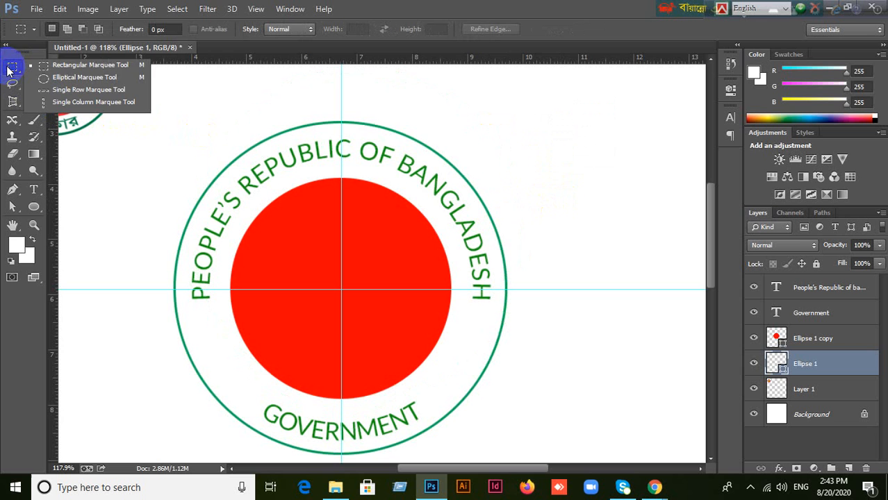
Make a narrow rectangular selection matching the ring-to-text gap and place it between the upper text and the red circle to compare the spacing.
click(44, 67)
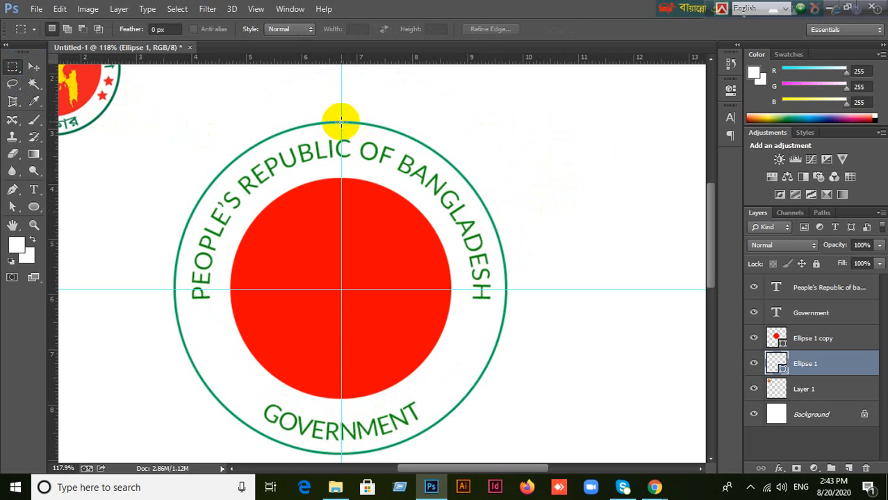
drag(342, 123, 347, 168)
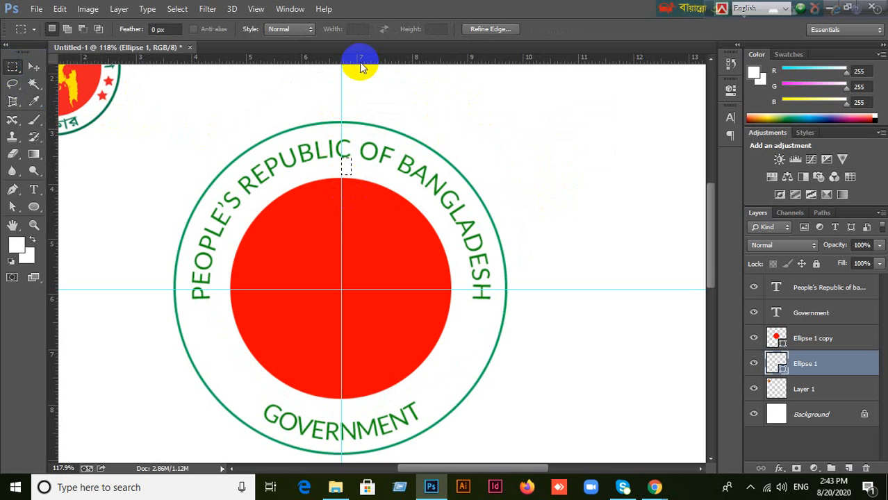
Place a horizontal guide along the lower edge of the gap selection above the red circle, and clear the selection.
drag(366, 61, 352, 174)
click(34, 67)
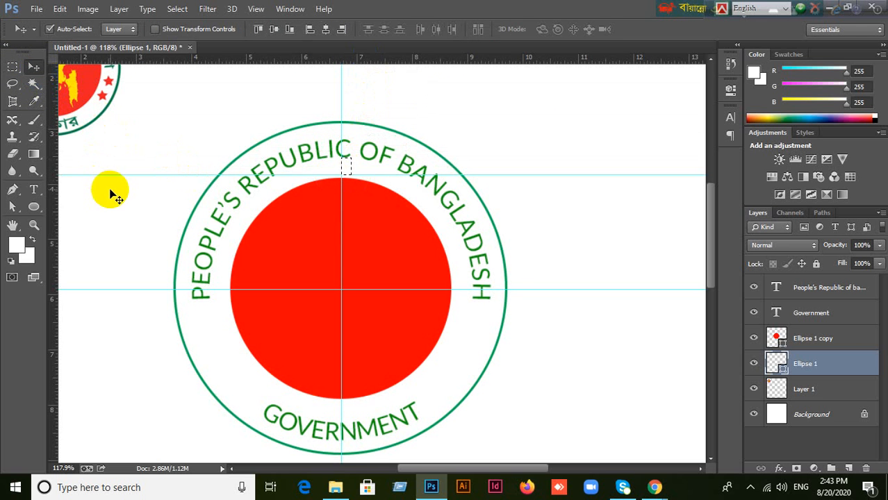
click(396, 249)
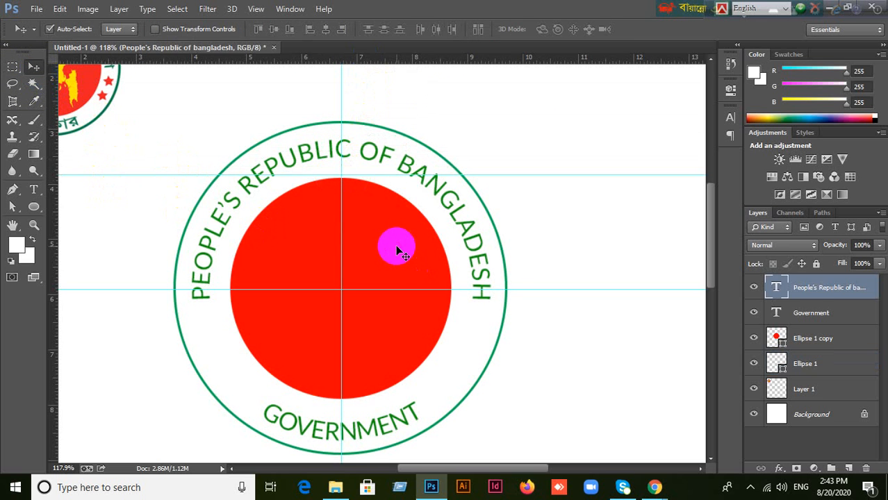
Scale the red circle proportionally from its centre to 102.78% so its upper edge meets the guide, and remove that guide.
click(389, 335)
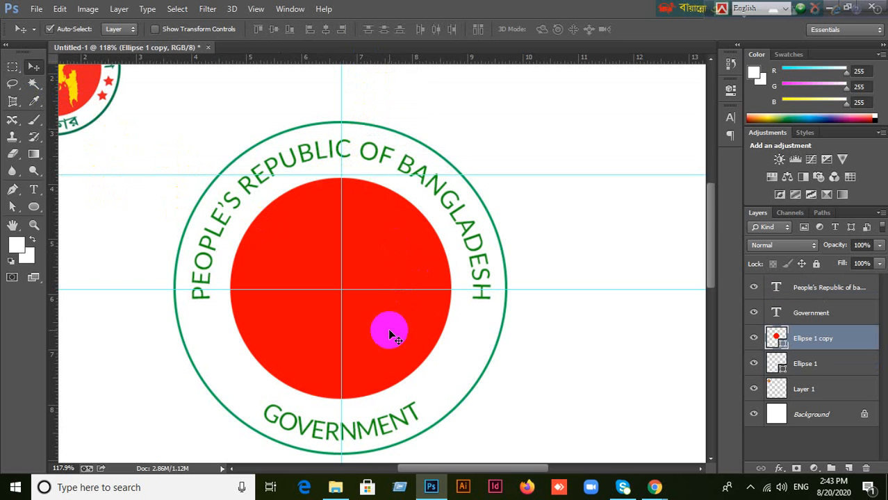
key(ctrl+t)
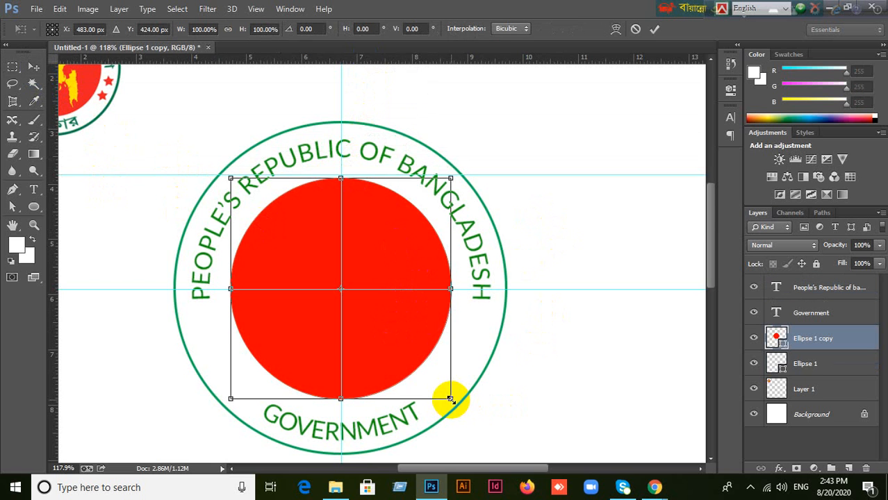
drag(450, 401, 455, 402)
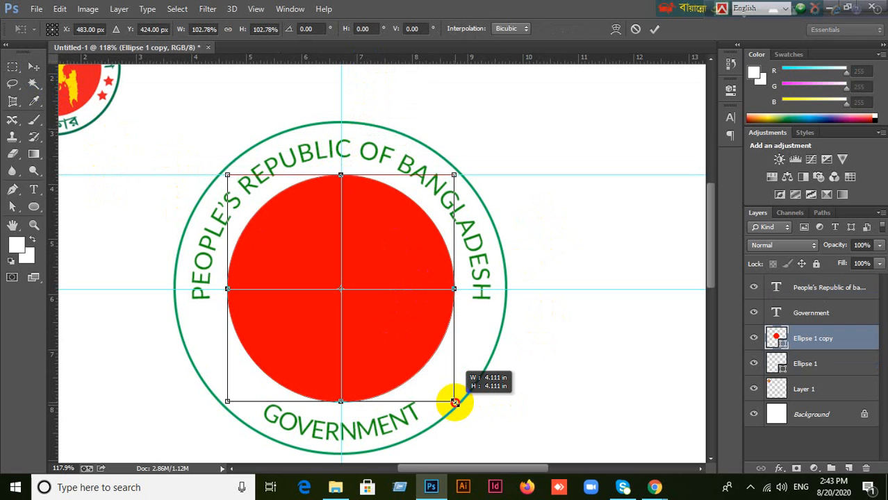
click(655, 29)
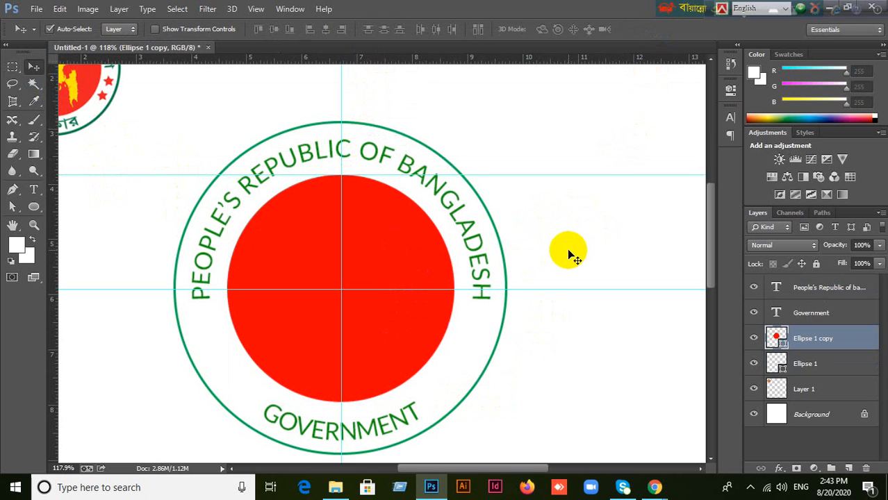
drag(551, 176, 540, 56)
scroll(569, 240, down, 3)
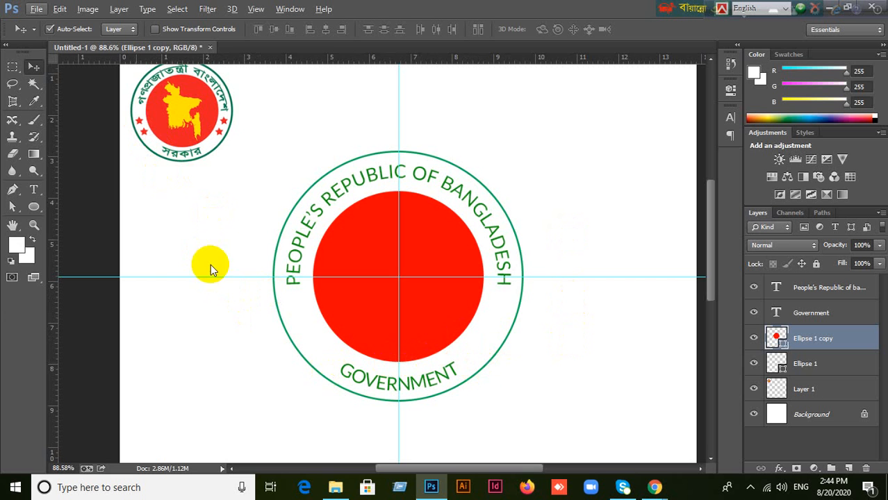
drag(34, 205, 70, 271)
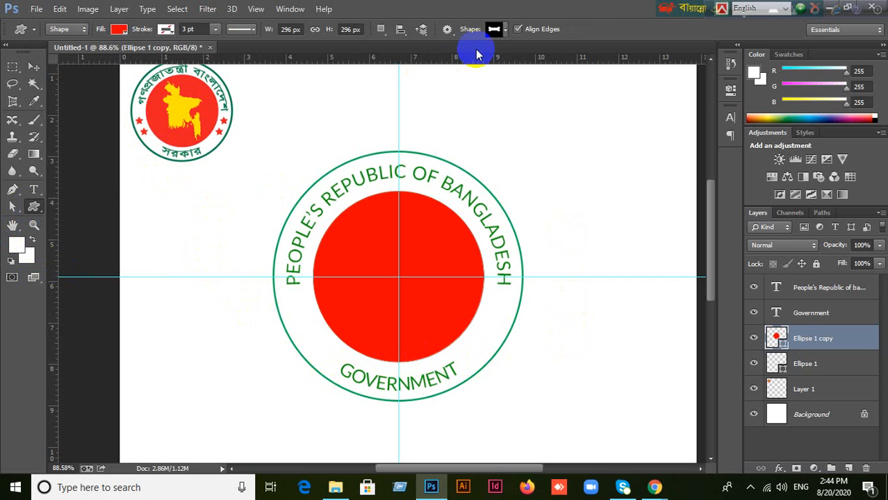
click(498, 30)
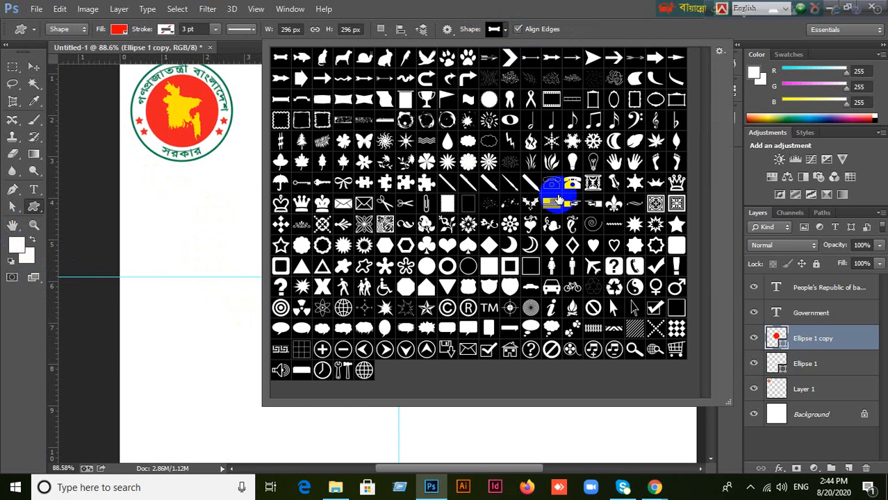
scroll(556, 193, down, 1)
click(504, 30)
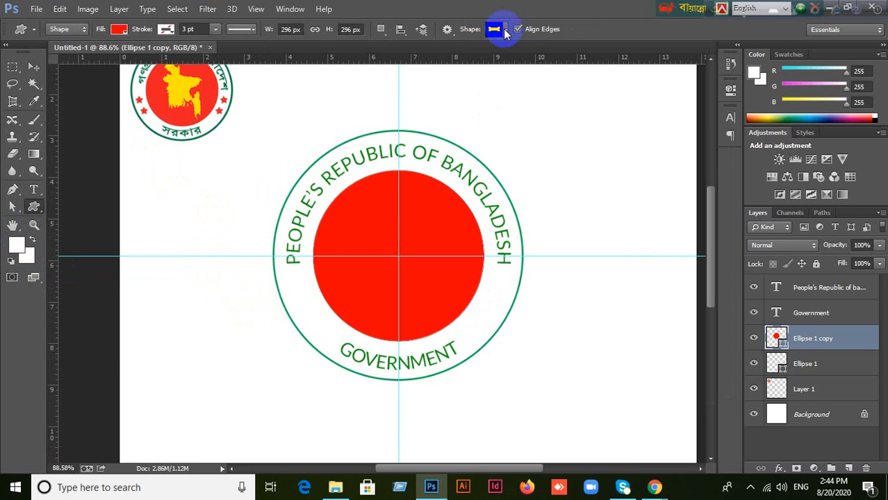
Turn off the Star option while creating a five-sided polygon of 296 by 296 px, and discard the shape.
drag(34, 215, 72, 239)
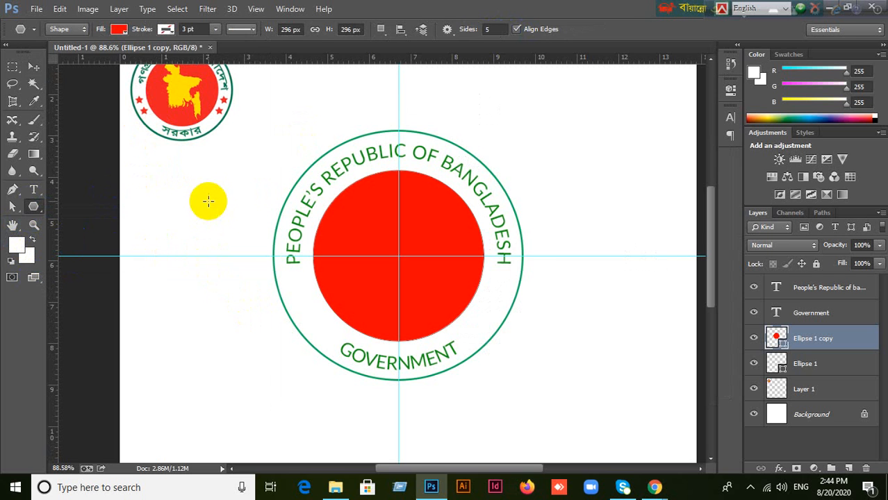
click(216, 174)
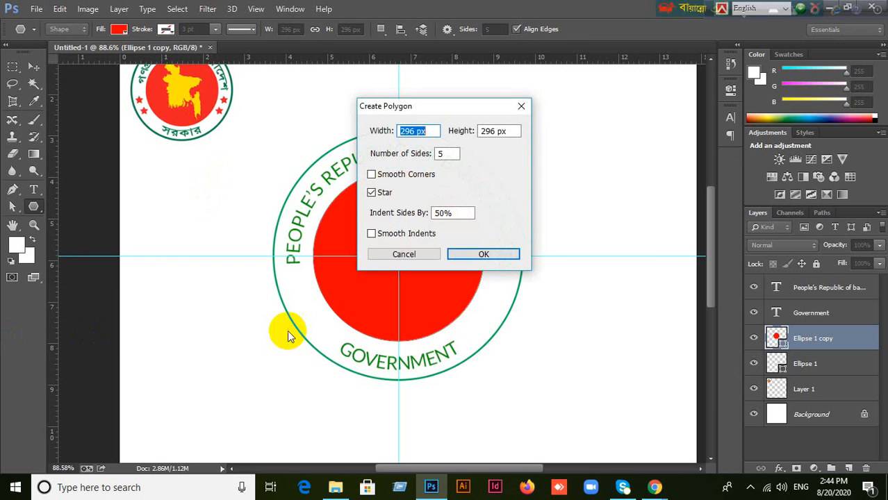
click(371, 192)
click(488, 254)
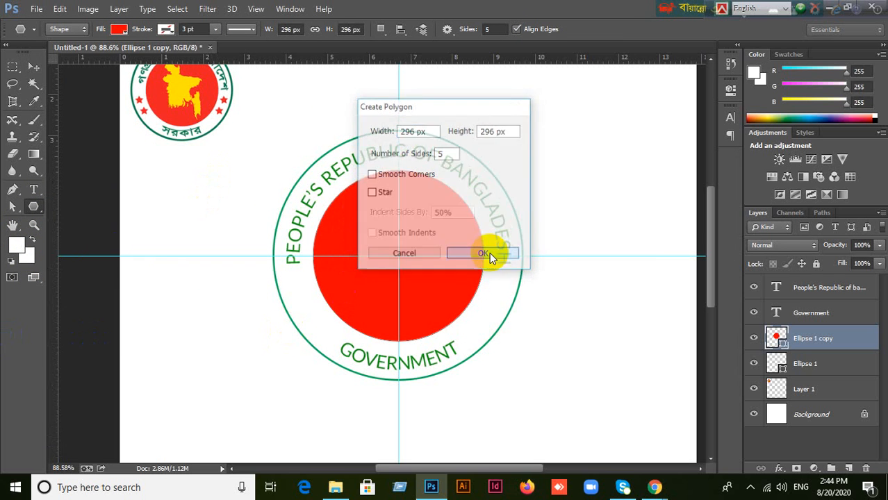
click(33, 67)
key(Delete)
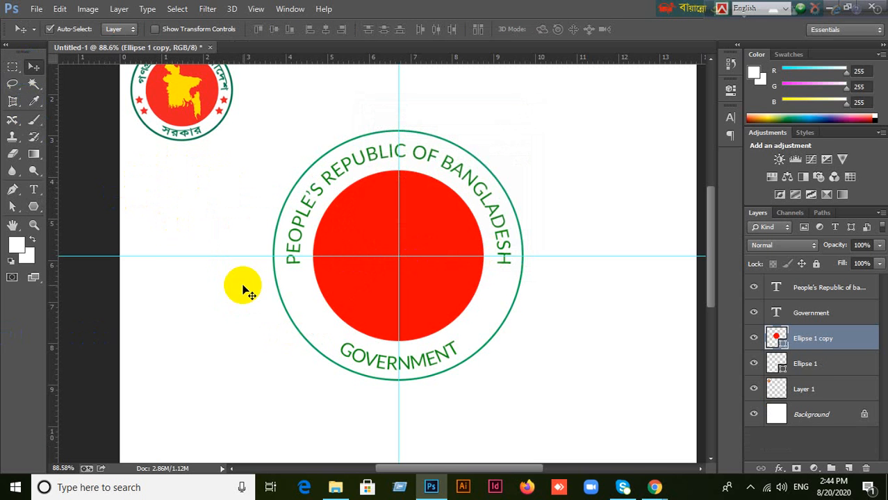
Draw a red five-sided polygon about 311 by 323 px below the reference logo and move it beside the green ring.
right_click(36, 207)
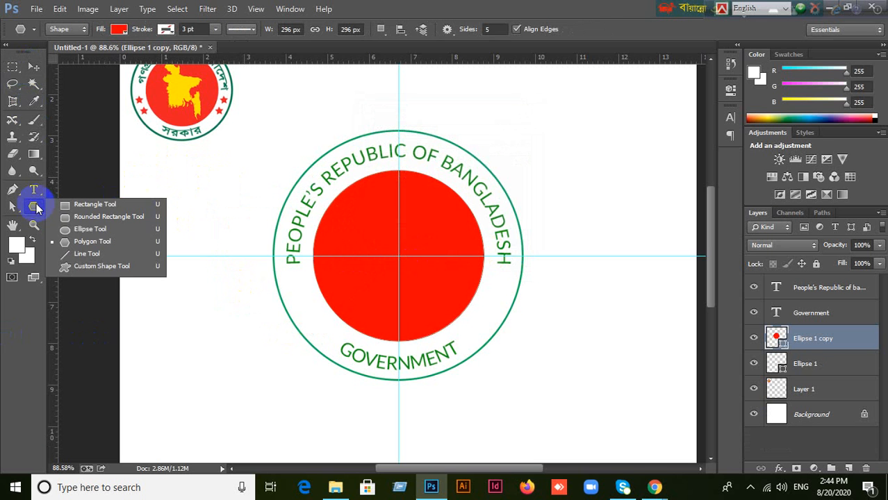
click(63, 240)
drag(143, 184, 224, 239)
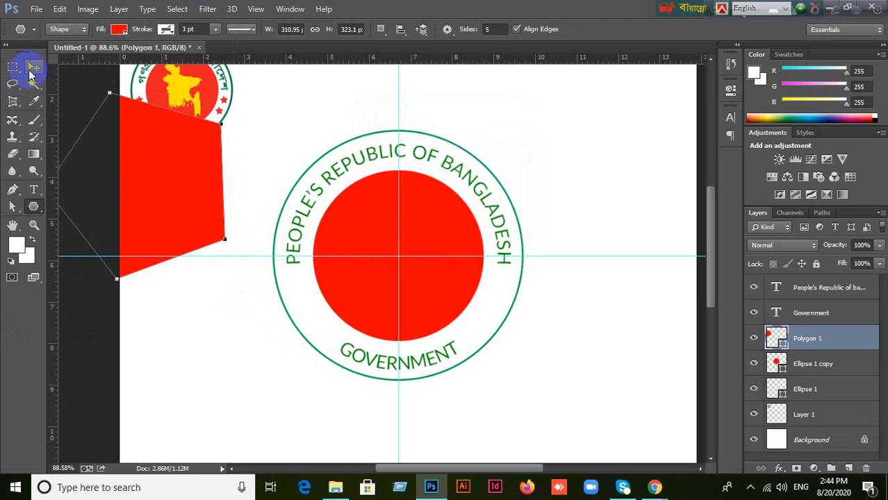
click(32, 70)
drag(159, 168, 212, 221)
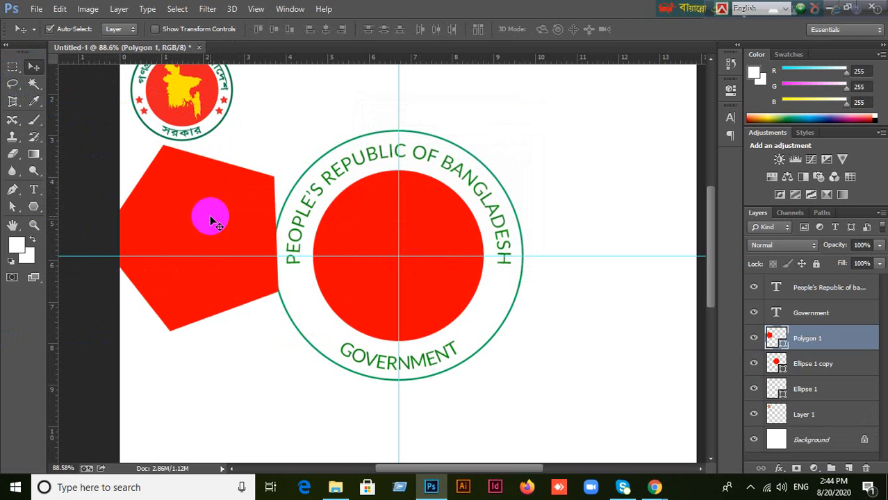
Delete the red pentagon and create a five-pointed star polygon, 296 px wide and high, with sides indented by 50%.
key(Delete)
click(35, 209)
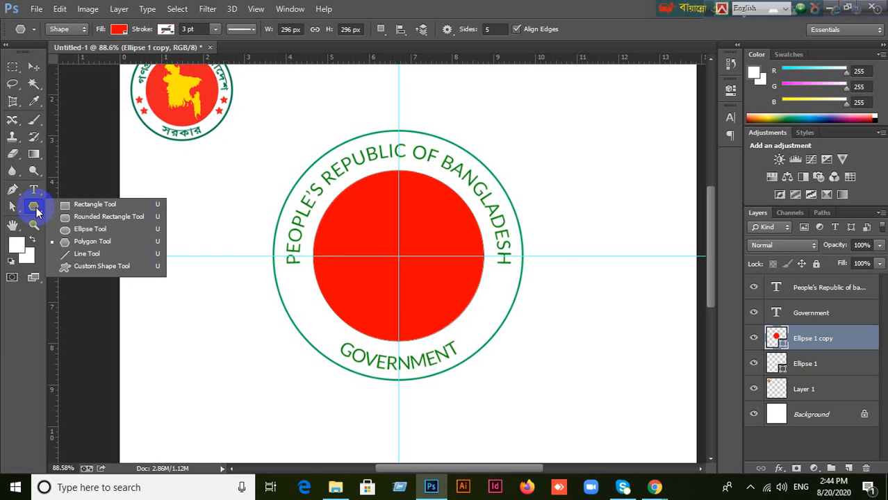
click(73, 242)
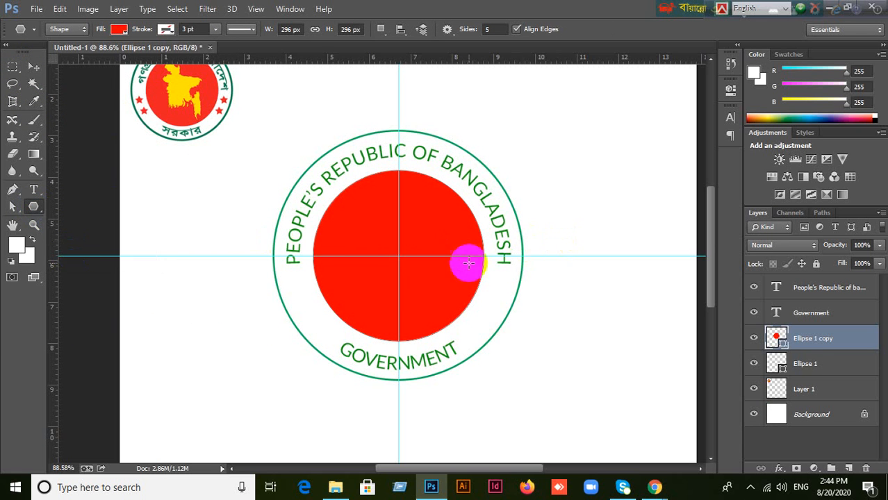
click(217, 185)
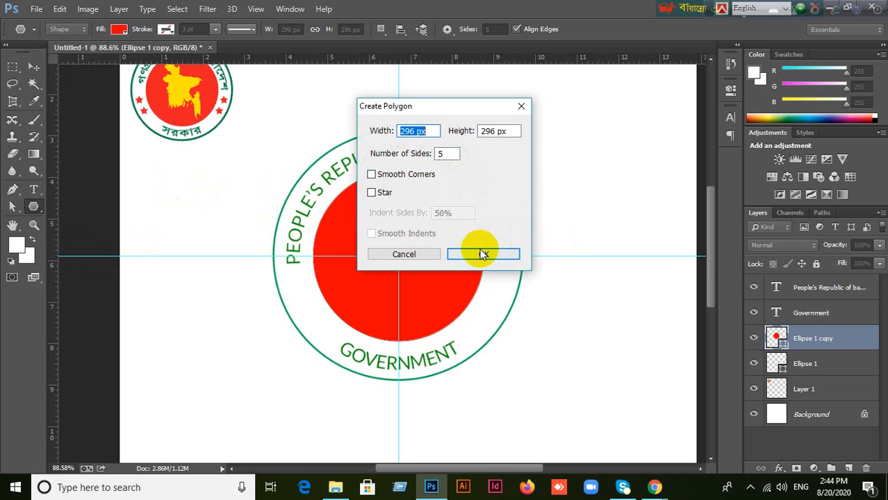
click(373, 194)
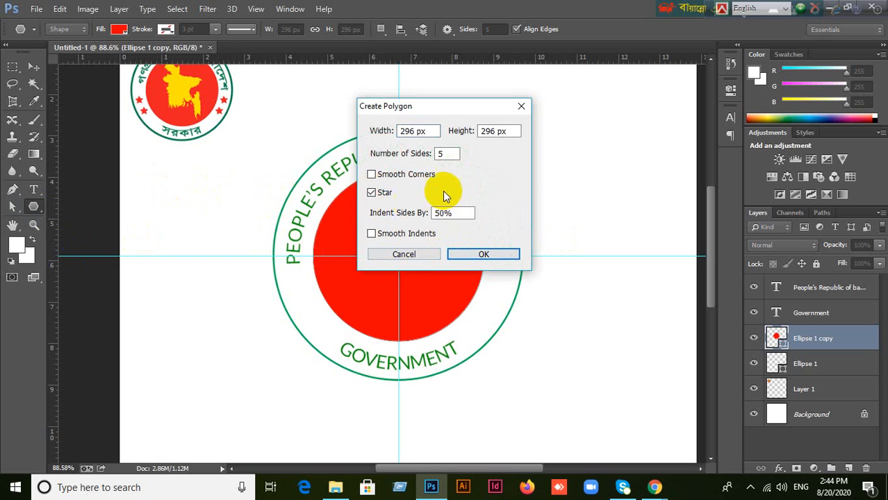
click(446, 153)
click(451, 215)
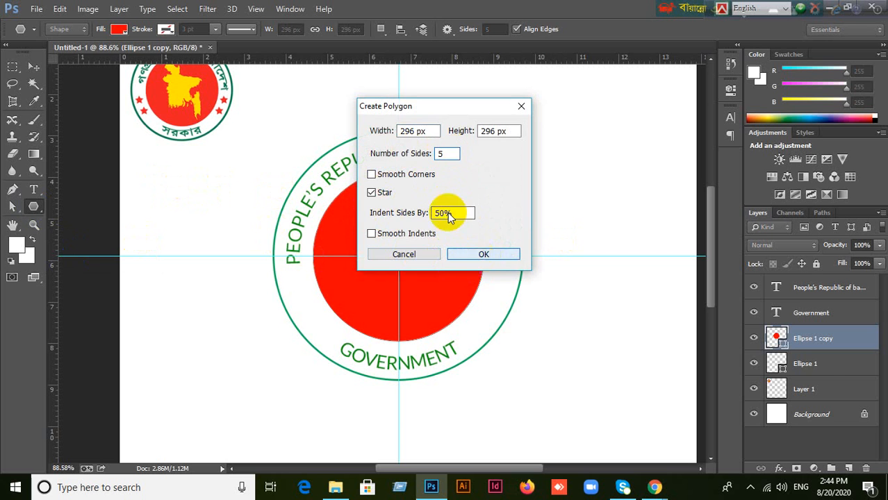
key(Return)
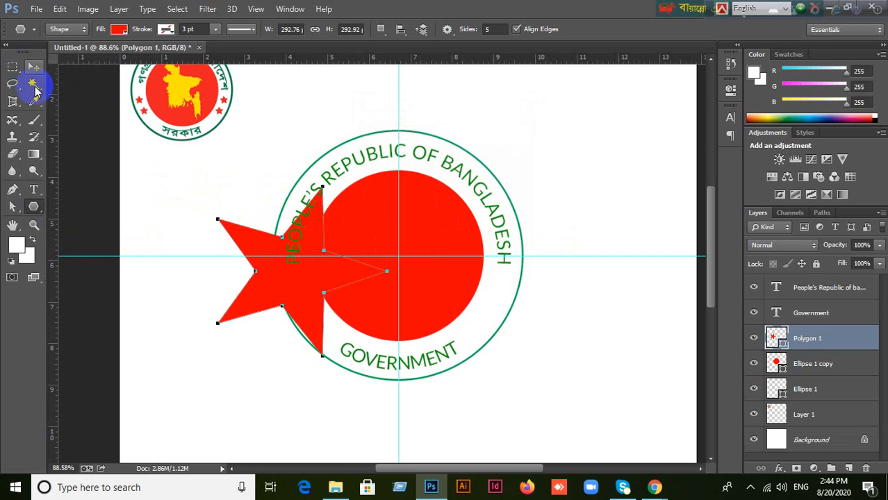
Move the red star clear of the central red circle and scale it proportionally to about 24.6%.
click(33, 66)
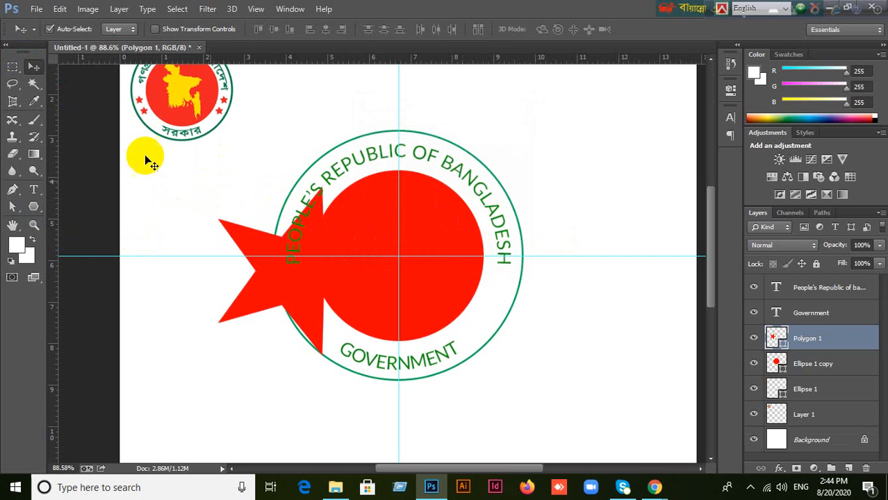
drag(314, 273, 226, 234)
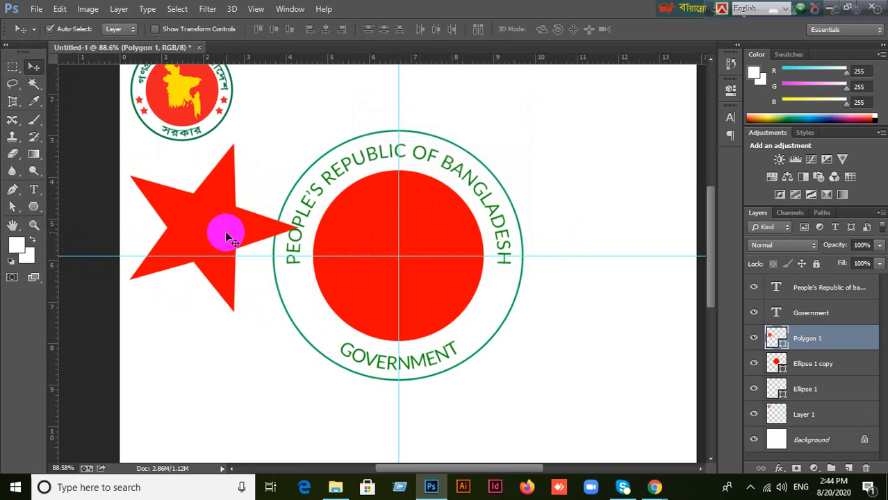
key(ctrl+t)
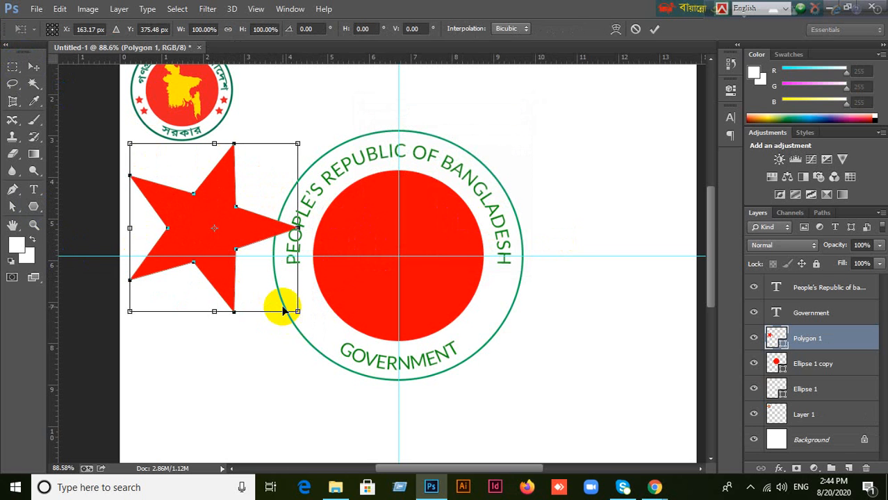
drag(298, 311, 235, 247)
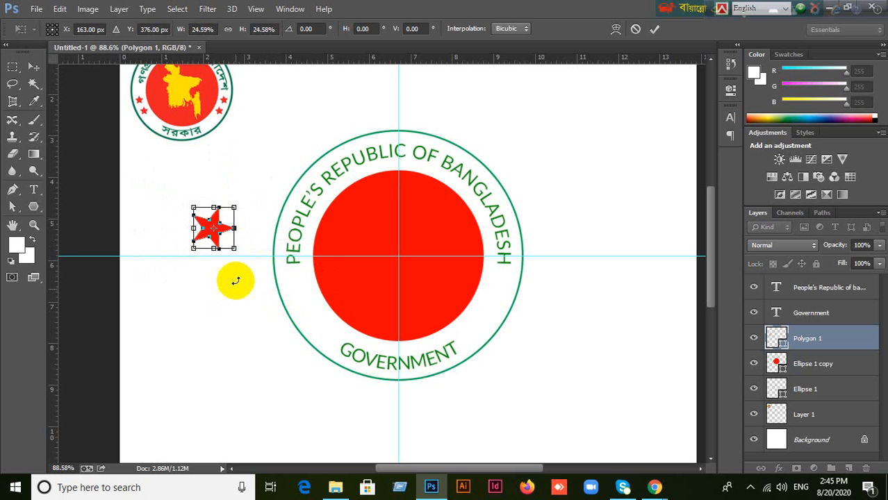
click(659, 29)
Place the star inside the ring below the start of the PEOPLE'S text and scale it to about 47.2%.
drag(211, 233, 306, 306)
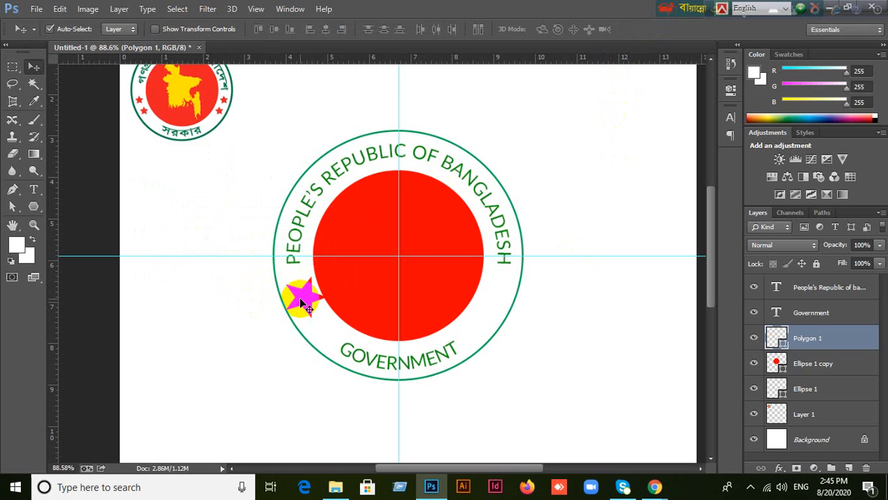
key(ctrl+t)
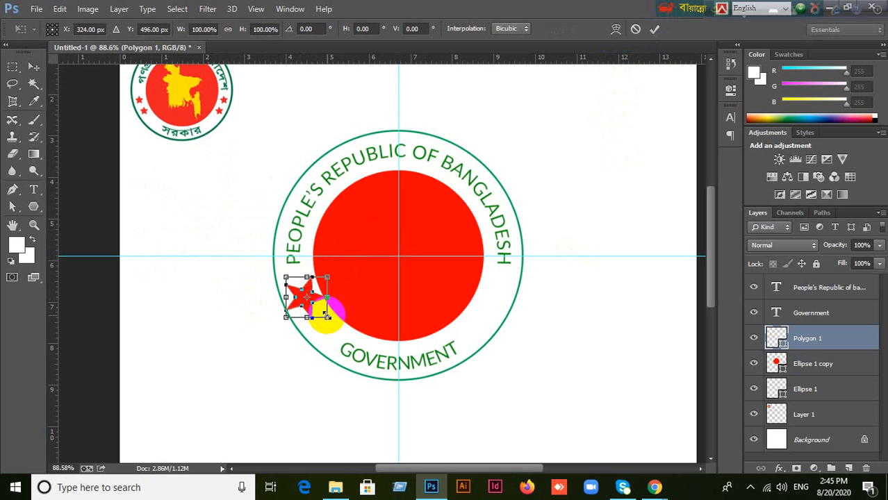
drag(328, 317, 319, 308)
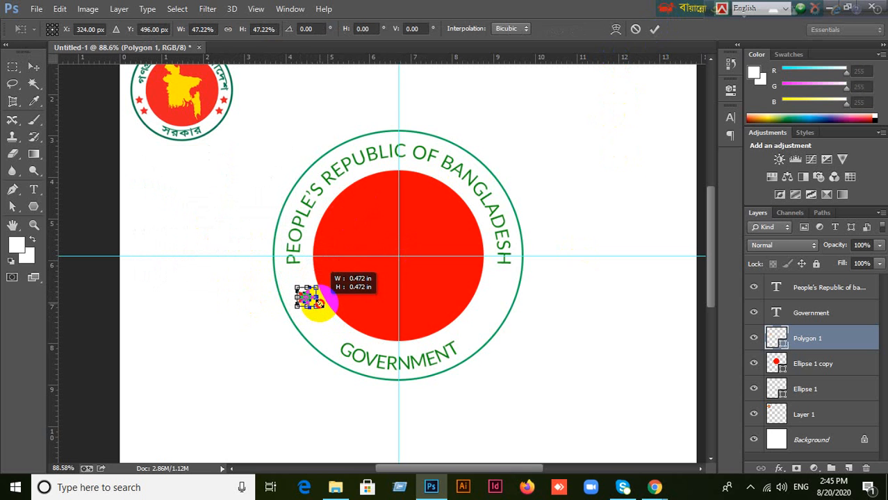
click(655, 30)
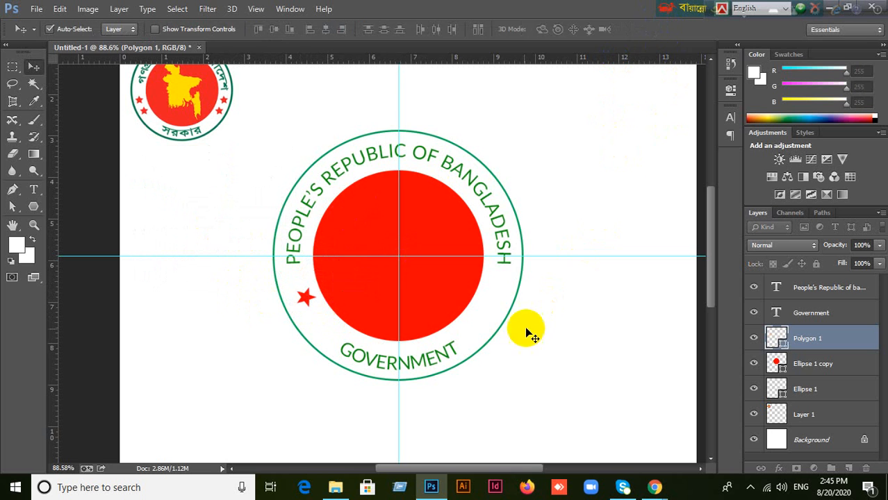
Duplicate the small star and place the copy just below it in the ring, towards the GOVERNMENT text.
scroll(471, 332, up, 2)
drag(272, 296, 293, 325)
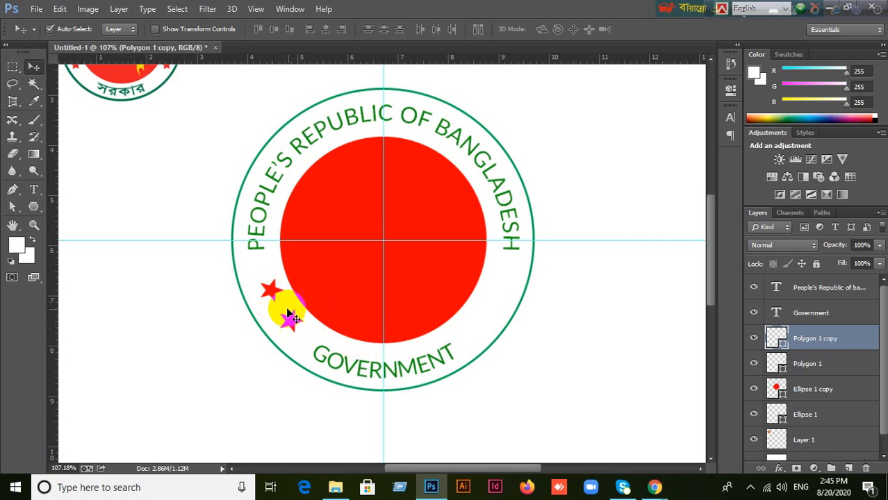
scroll(506, 389, up, 1)
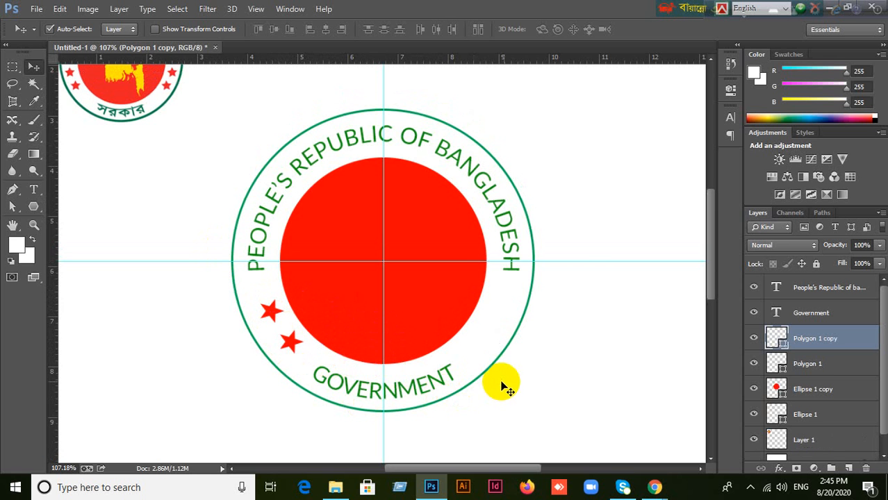
Duplicate the outer green circle and scale the copy about its centre to about 83.9%, running through the ring text.
click(496, 364)
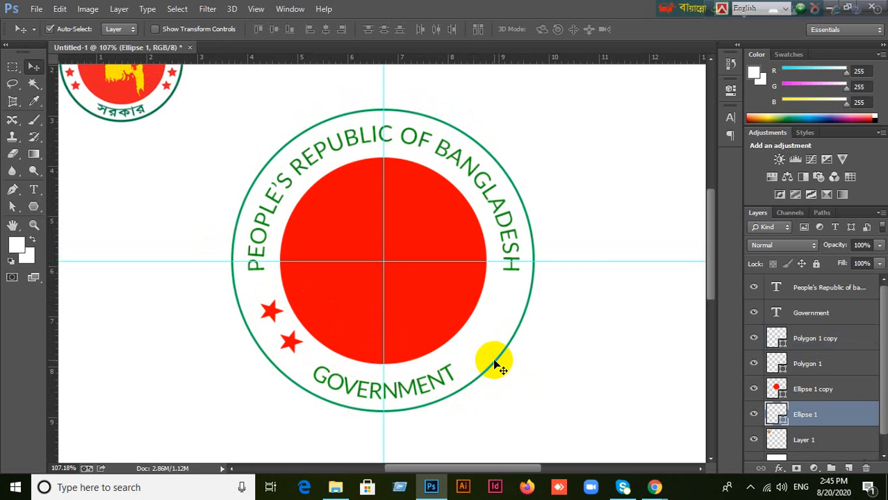
key(ctrl+j)
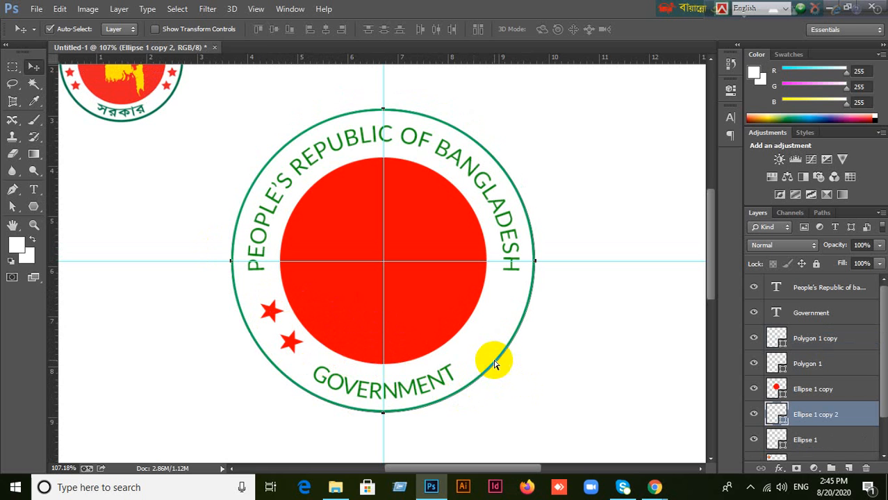
key(ctrl+t)
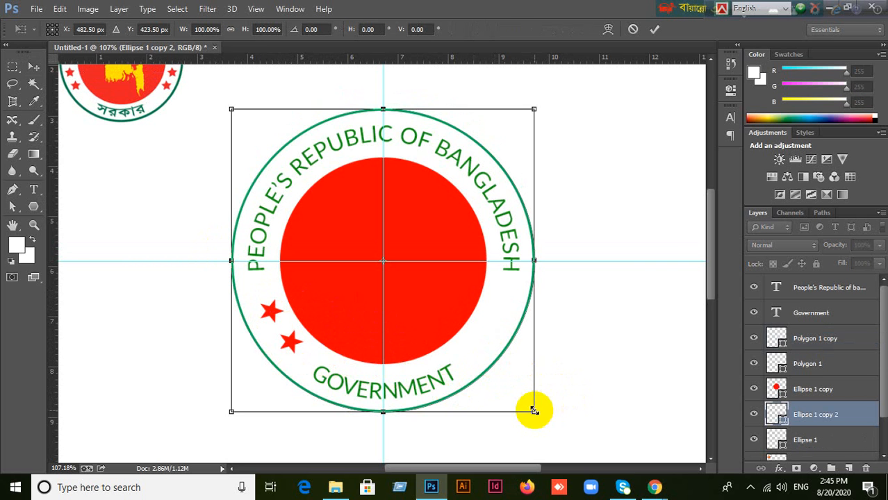
drag(534, 411, 513, 383)
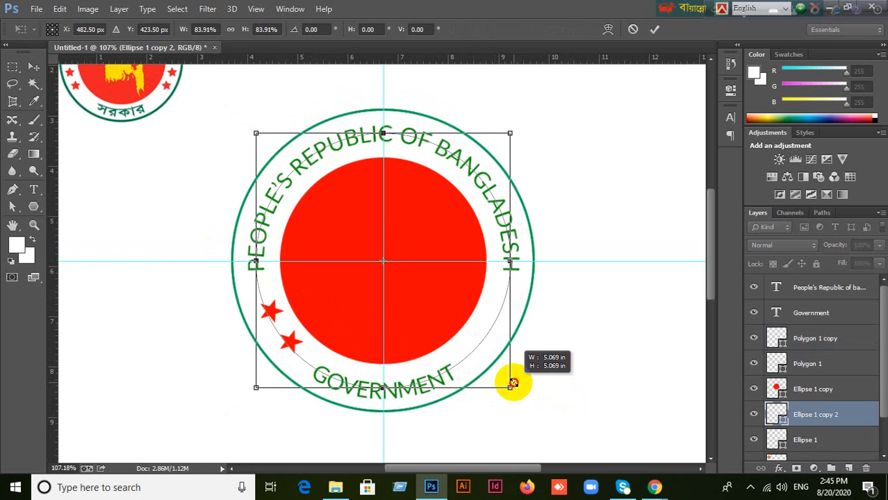
drag(513, 383, 512, 381)
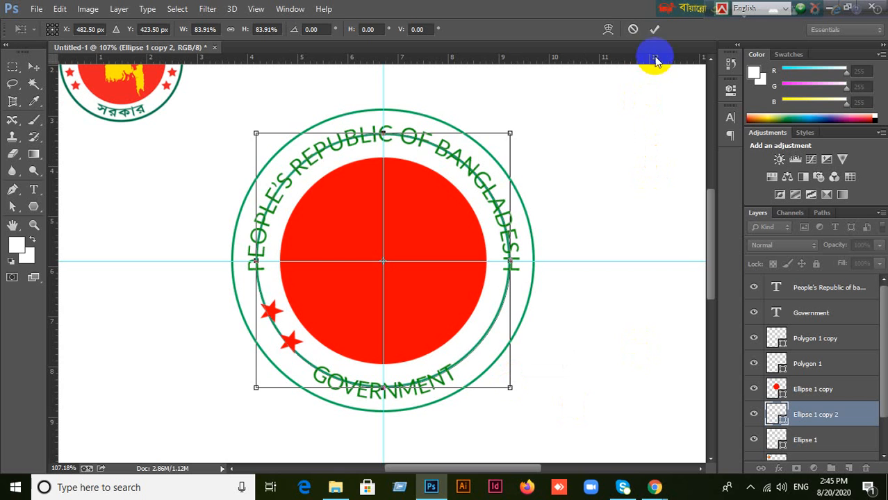
click(656, 31)
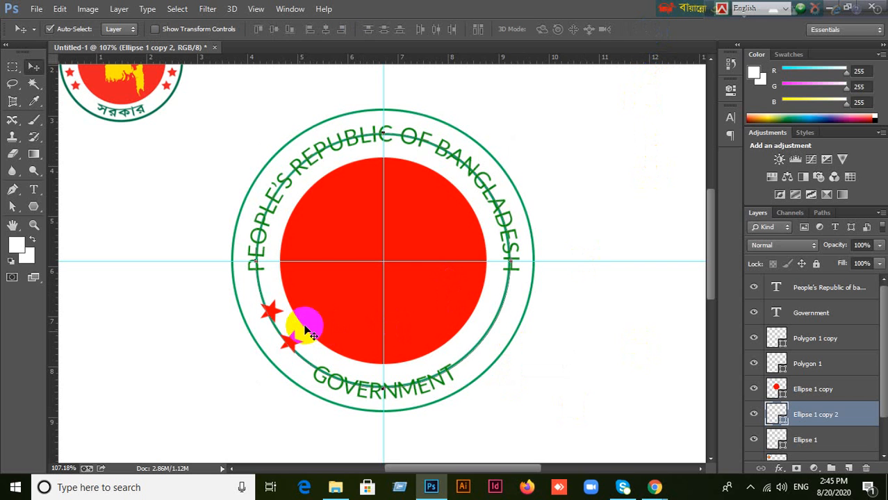
Turn off snapping and reposition both stars so they sit evenly spaced on the inner green circle.
drag(296, 341, 271, 300)
click(256, 9)
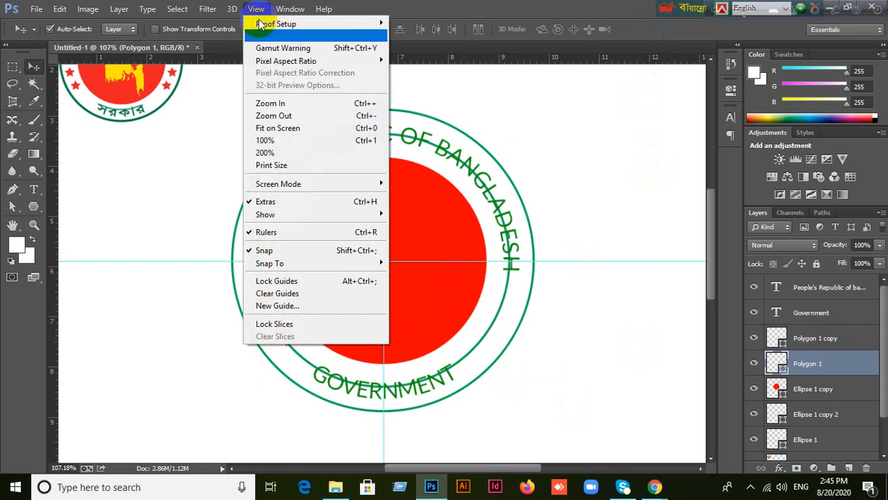
click(265, 251)
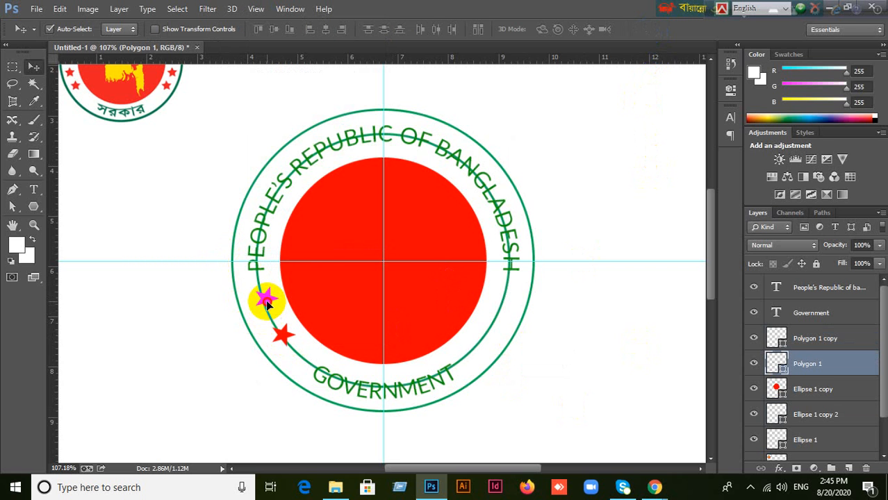
drag(266, 303, 264, 301)
click(282, 338)
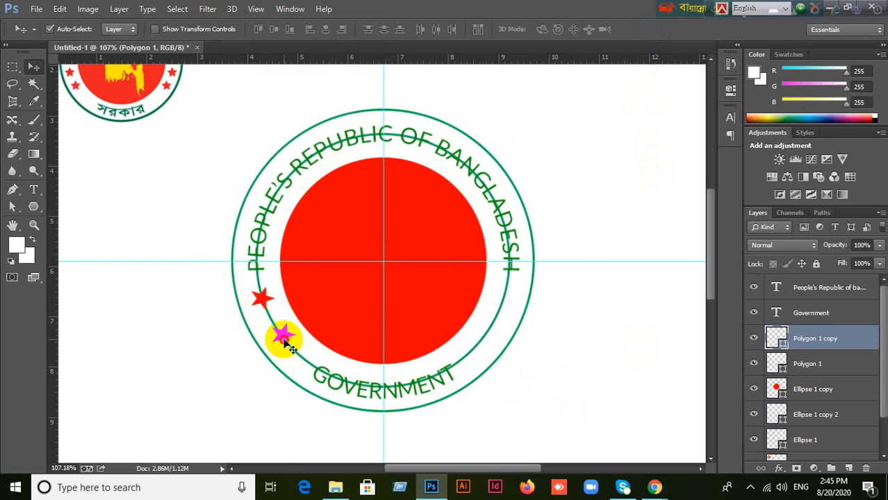
mouse_move(284, 342)
mouse_down()
mouse_move(278, 336)
mouse_move(287, 348)
mouse_up()
drag(261, 303, 259, 306)
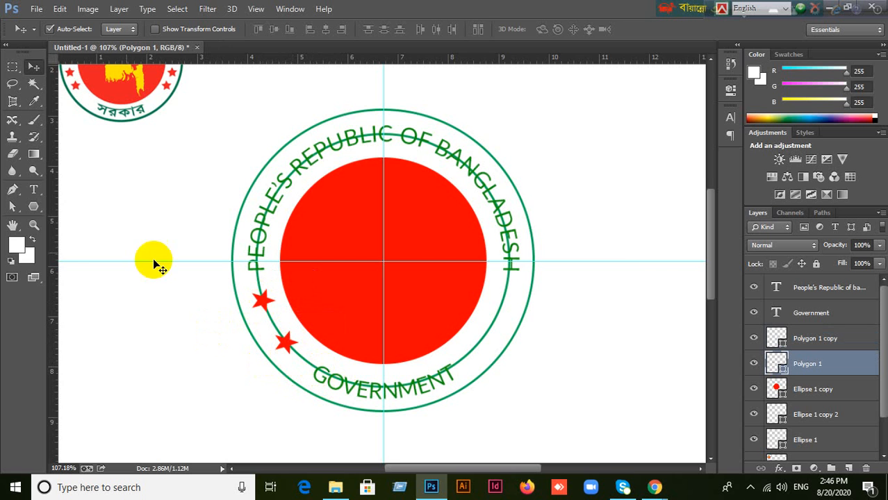
Compare the gap between the lower star and GOVERNMENT with the gap between the upper star and PEOPLE'S using a rectangular marquee.
click(12, 67)
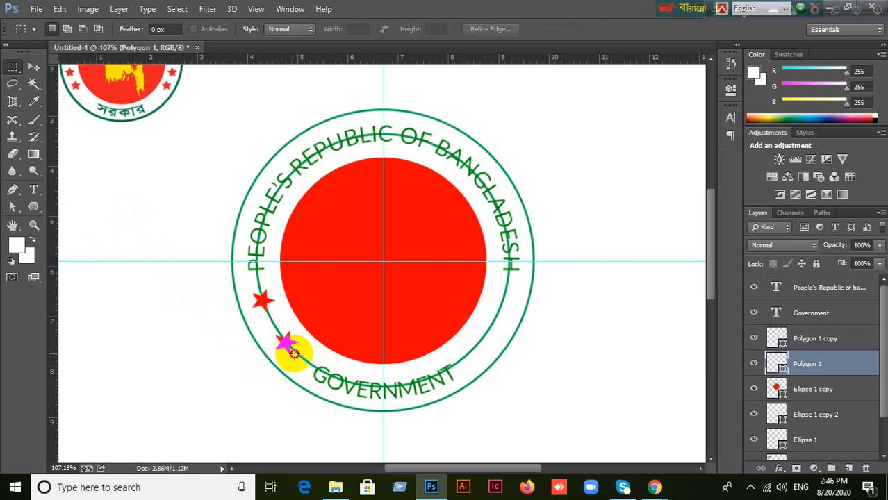
drag(294, 353, 272, 279)
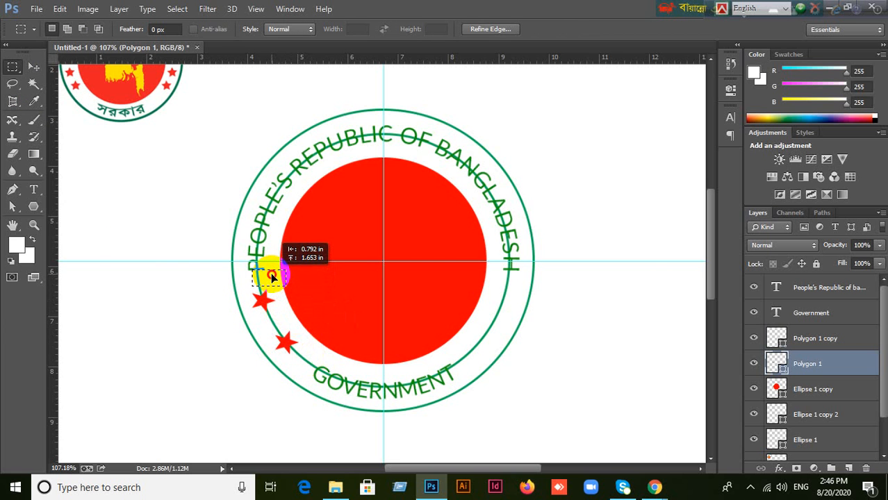
drag(270, 274, 270, 278)
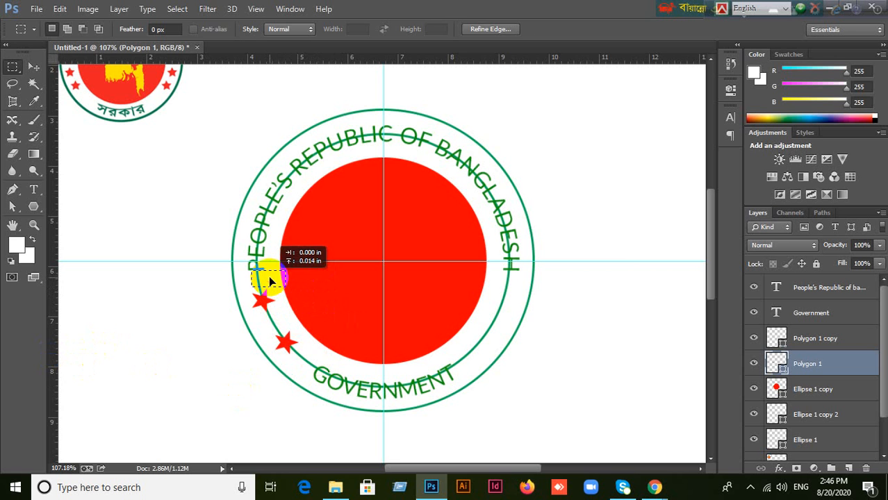
Select both small red stars in the ring and duplicate them straight across to the opposite side of the seal.
click(31, 70)
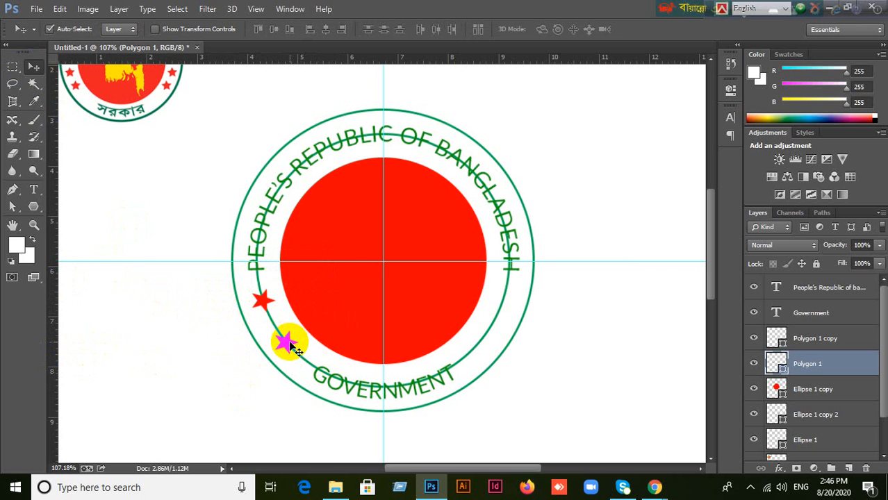
shift+click(288, 343)
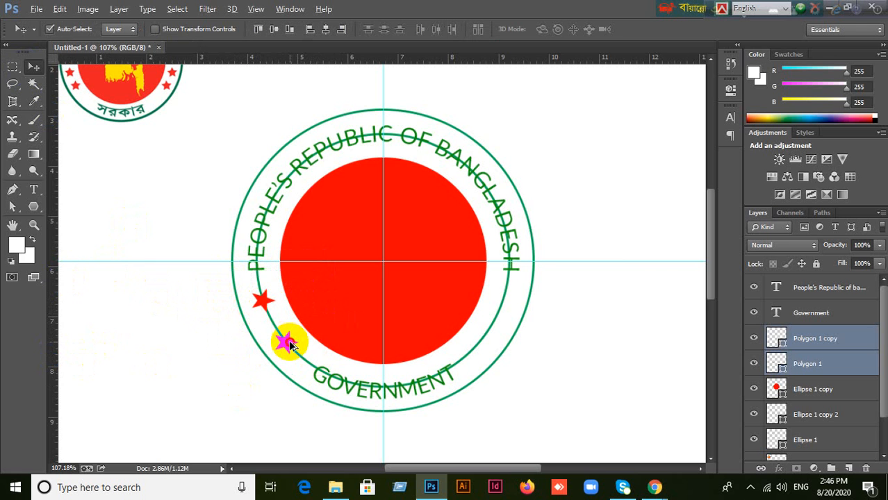
drag(289, 345, 521, 348)
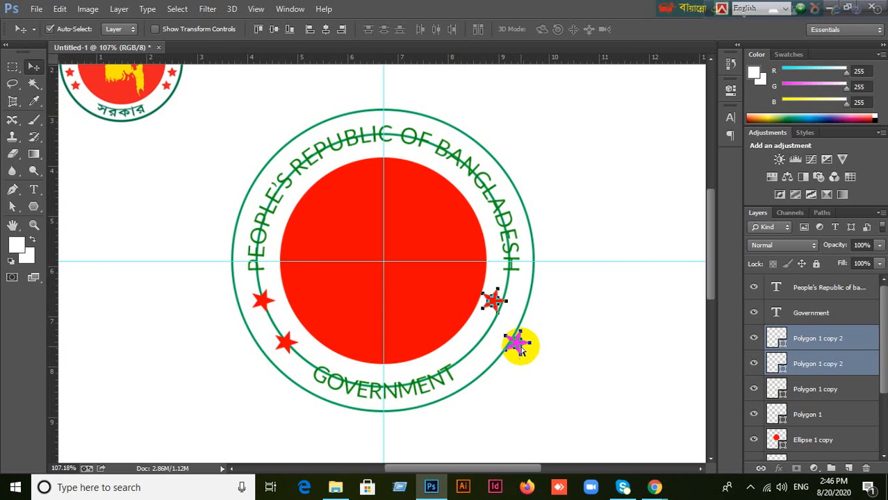
Flip the copied pair of stars horizontally and place them on the inner green circle between BANGLADESH and GOVERNMENT.
key(ctrl+t)
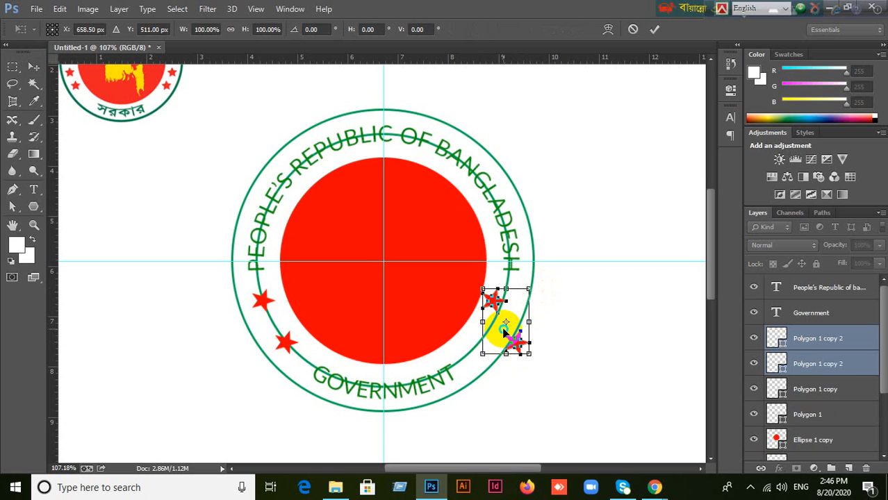
right_click(505, 333)
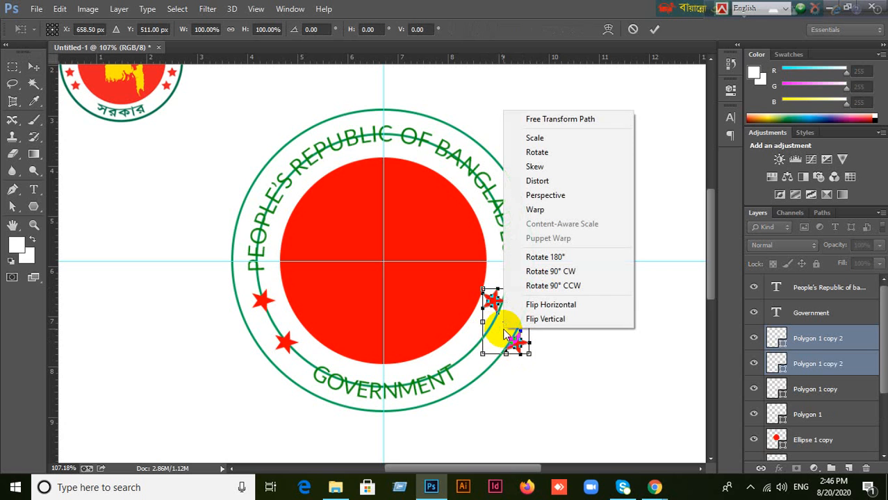
click(560, 311)
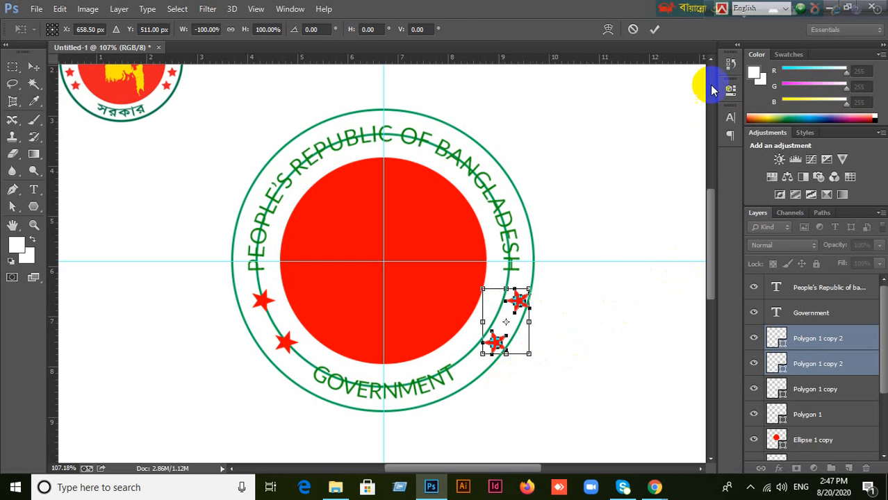
drag(499, 346, 484, 343)
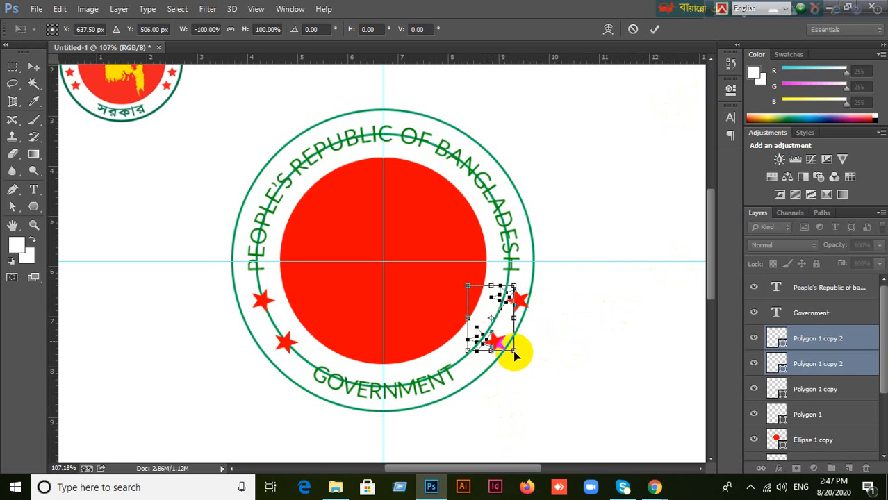
click(663, 35)
click(560, 365)
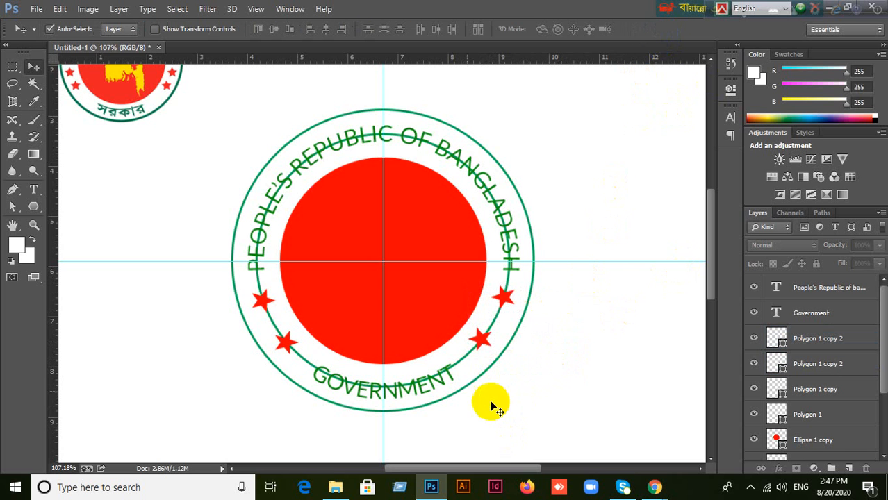
Delete the inner green guide circle that runs through the ring text and stars.
scroll(184, 318, up, 2)
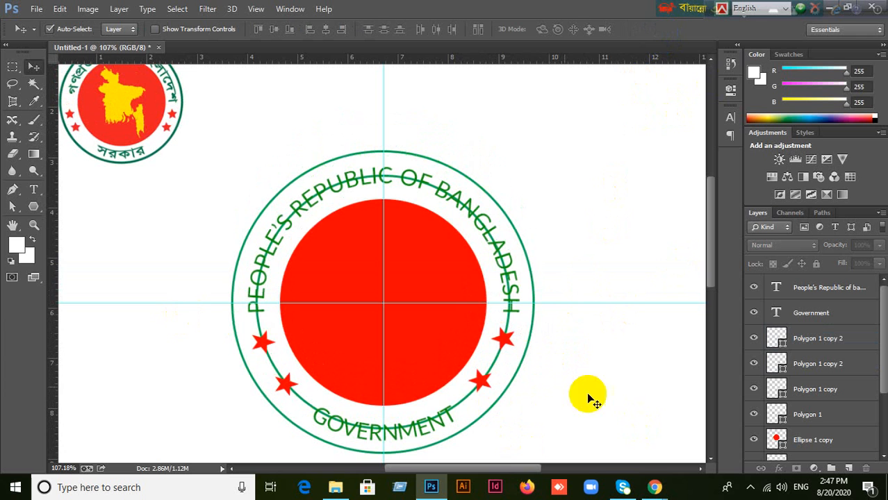
click(479, 384)
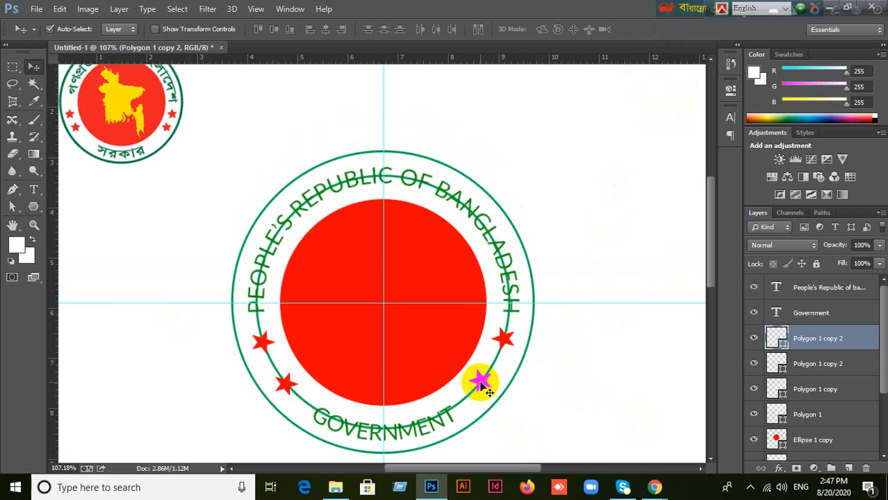
click(495, 364)
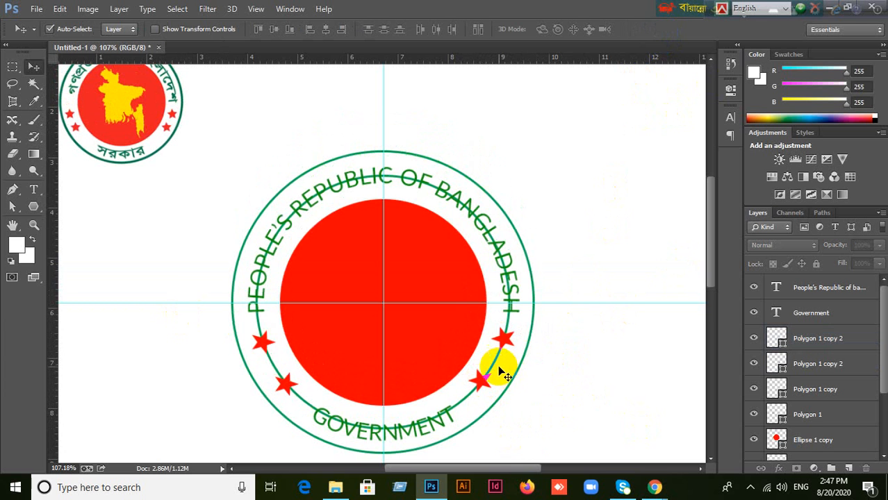
click(536, 379)
scroll(140, 129, down, 1)
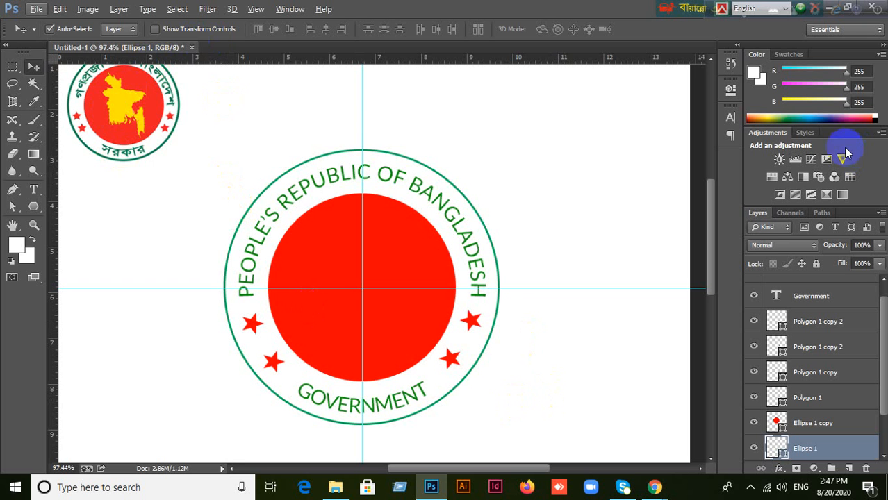
Move the floating language bar aside and minimise Photoshop and the browser, closing the enlarged seal preview, to reach the desktop.
drag(667, 8, 459, 8)
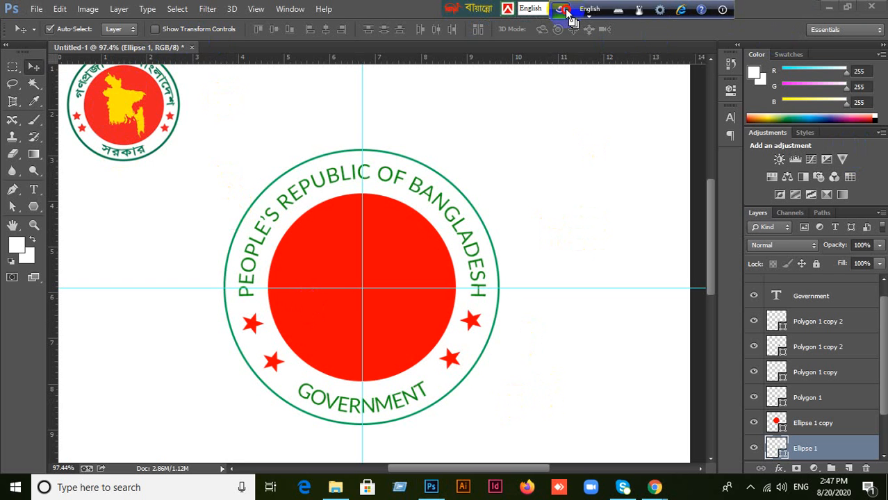
click(828, 6)
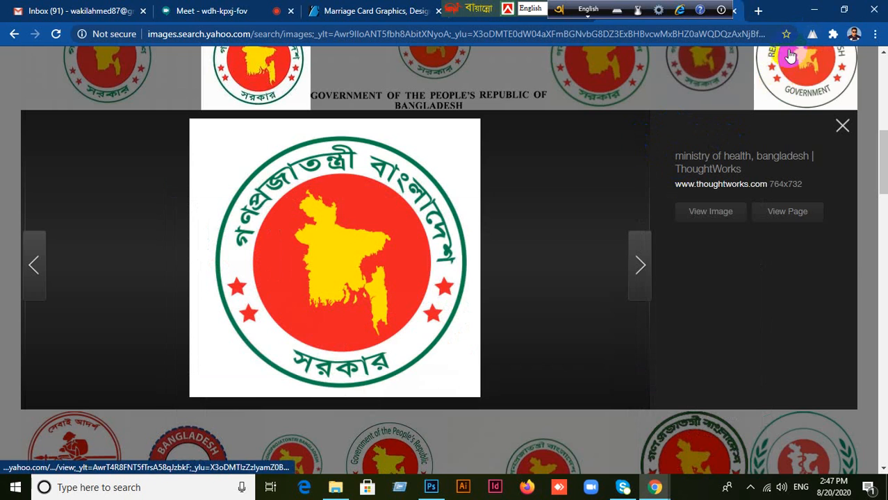
click(844, 126)
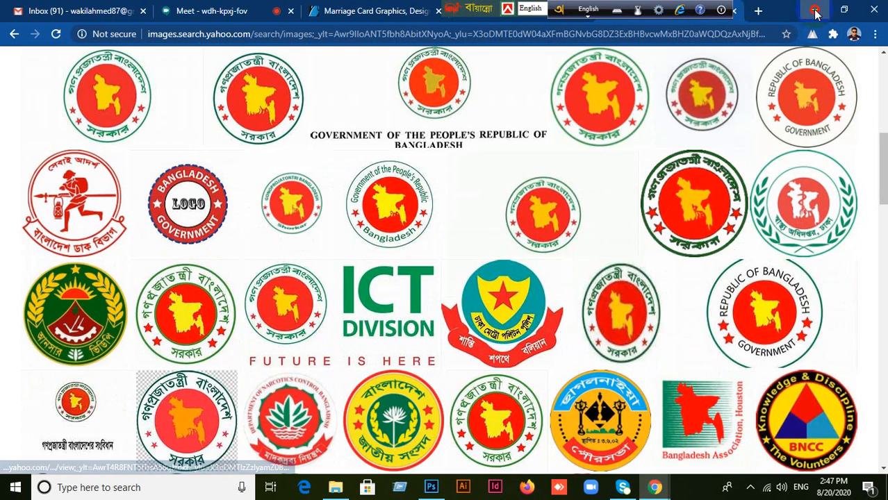
click(815, 10)
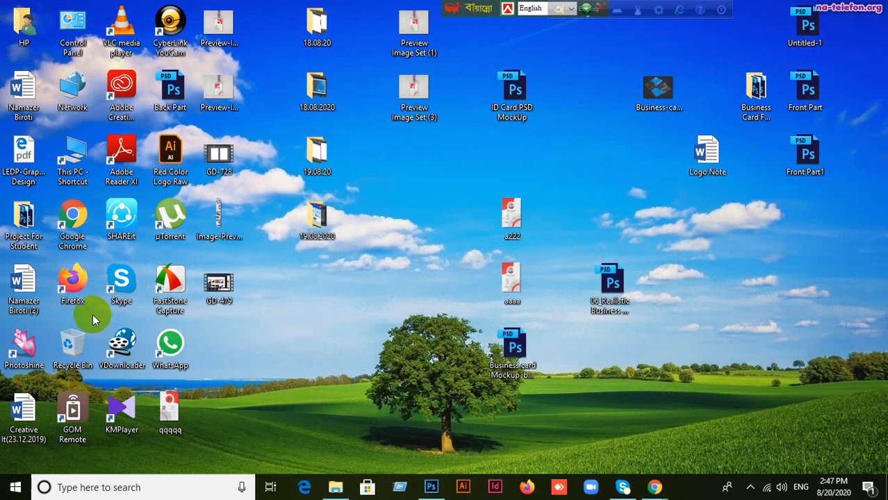
Open the Bangladesh map image download.png from the desktop's Project For Student folder, Sample Image subfolder, in Photoshop.
double_click(38, 229)
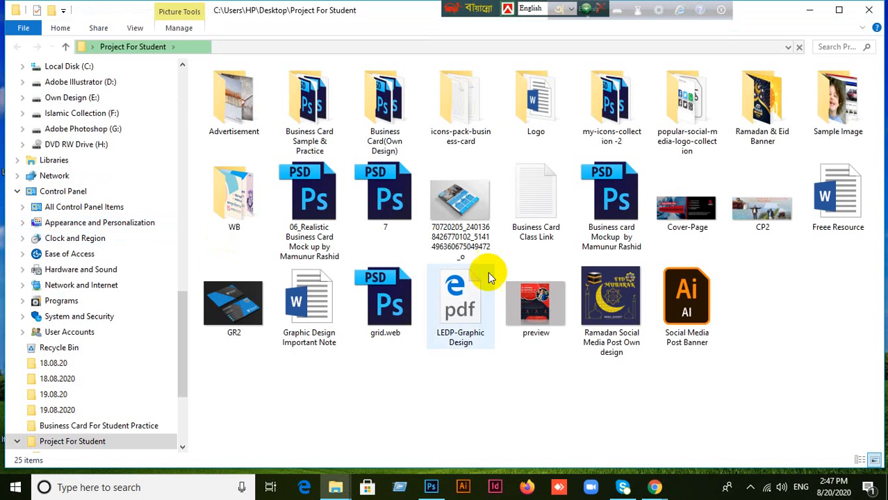
click(857, 130)
double_click(857, 130)
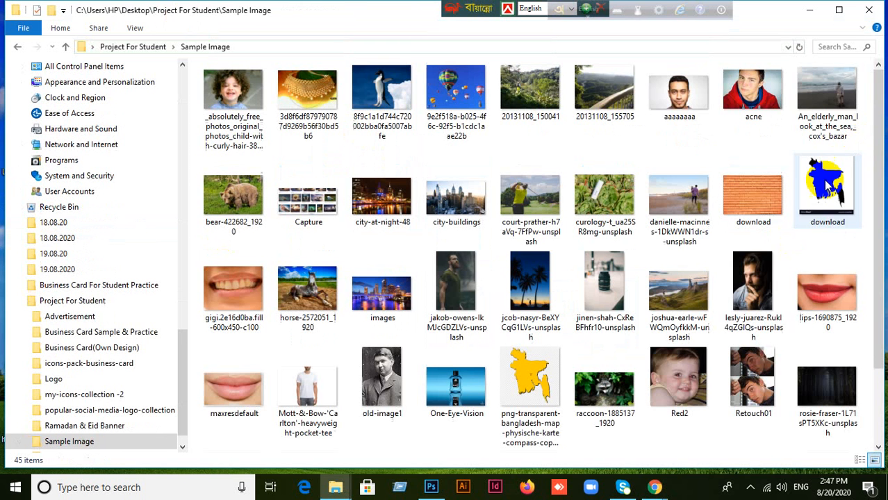
drag(812, 189, 382, 6)
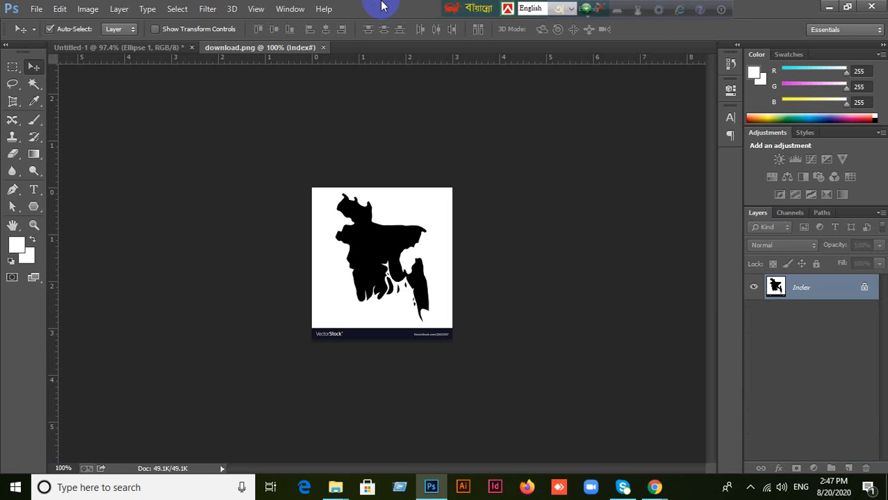
Try to select the black map shape and its small islands with the Magic Wand in contiguous mode, then deselect.
scroll(356, 327, up, 4)
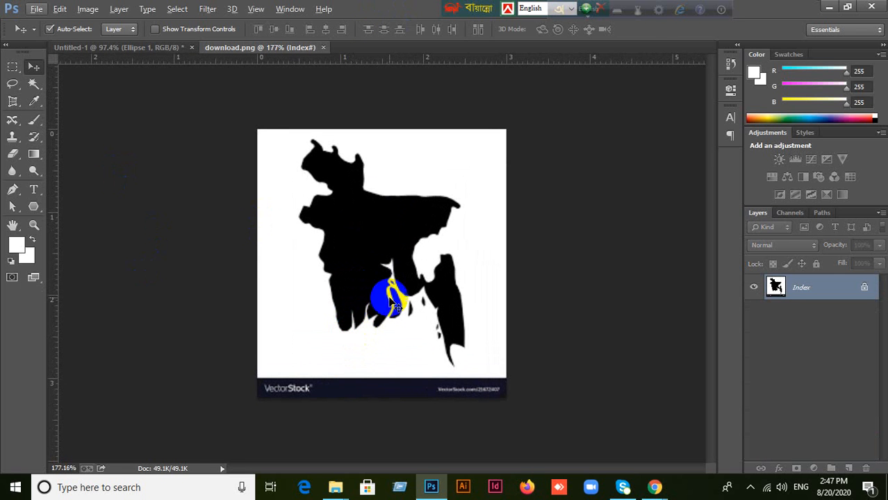
scroll(387, 297, down, 1)
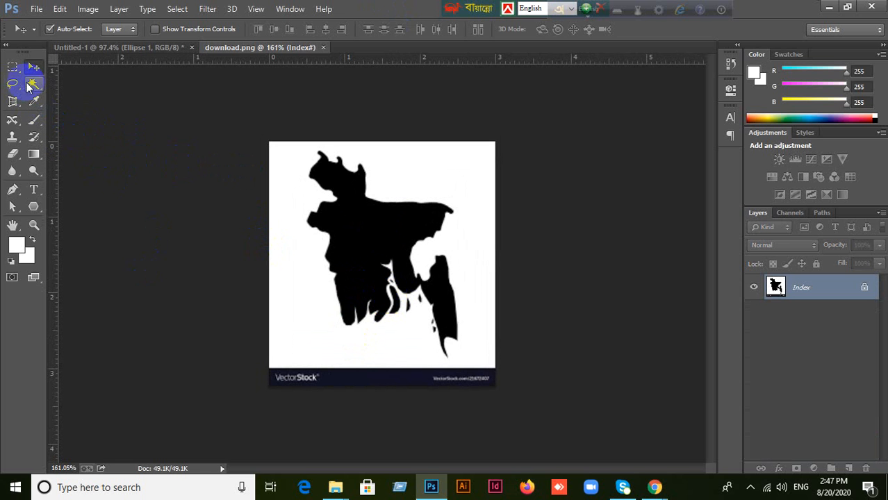
drag(34, 83, 67, 94)
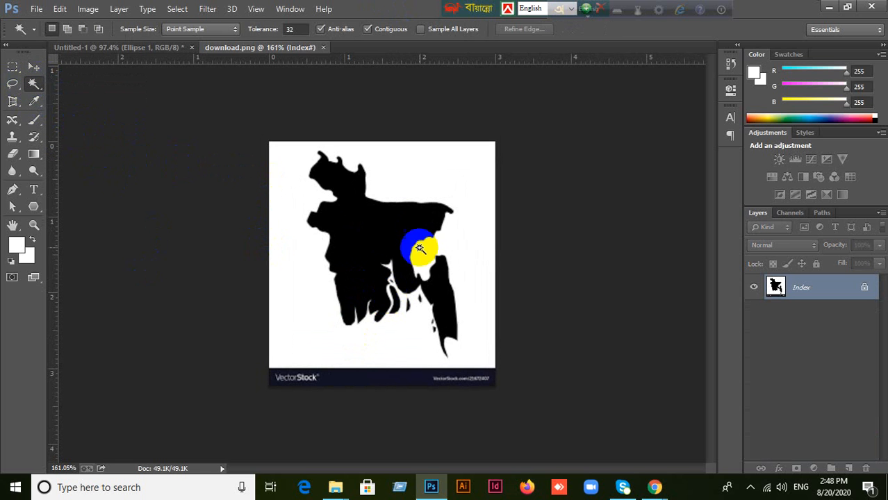
click(377, 234)
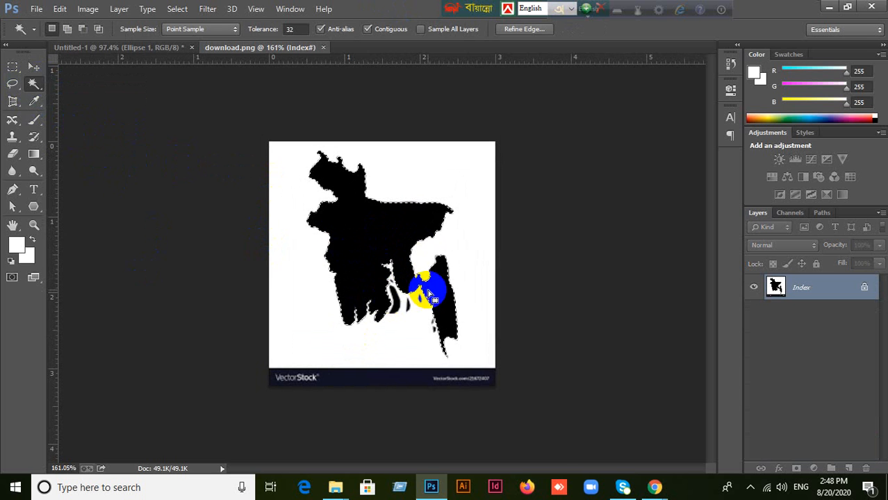
scroll(428, 290, up, 5)
scroll(472, 344, up, 2)
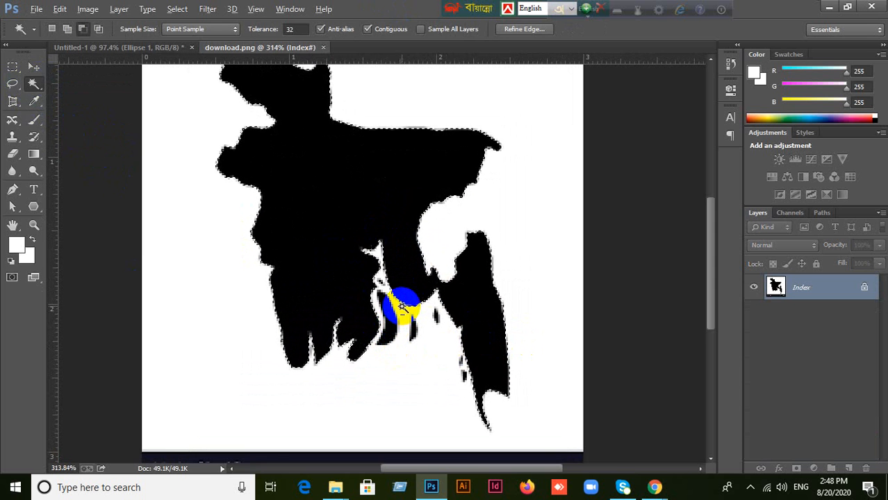
scroll(403, 316, down, 2)
scroll(403, 278, up, 2)
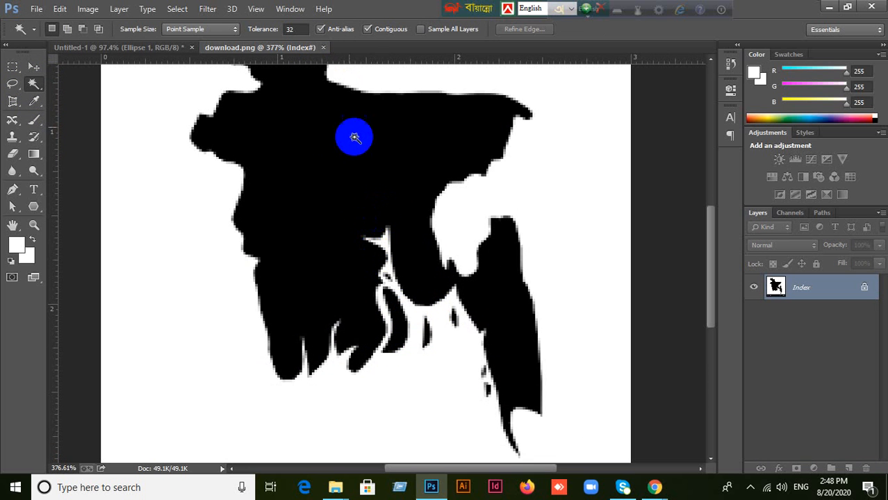
click(397, 318)
scroll(406, 344, up, 2)
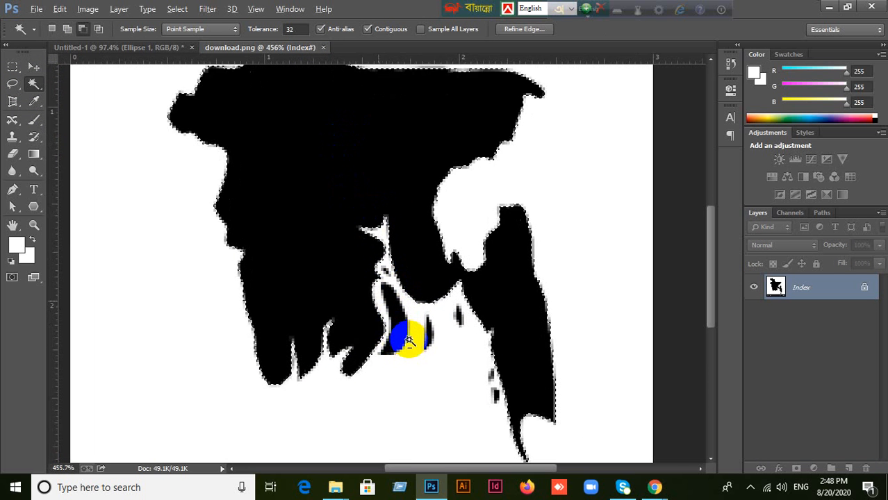
key(ctrl+d)
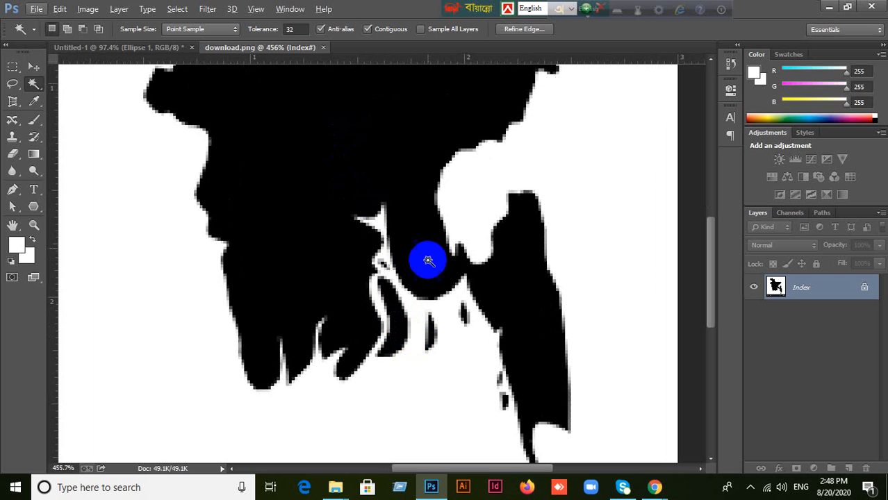
Disable Contiguous for the Magic Wand and select all black areas of the map, including the separate islands.
click(368, 30)
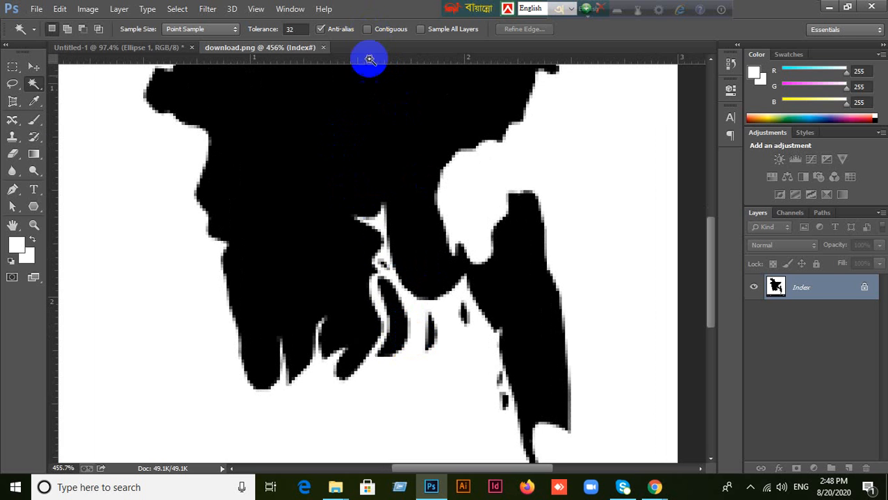
click(330, 260)
scroll(353, 315, down, 1)
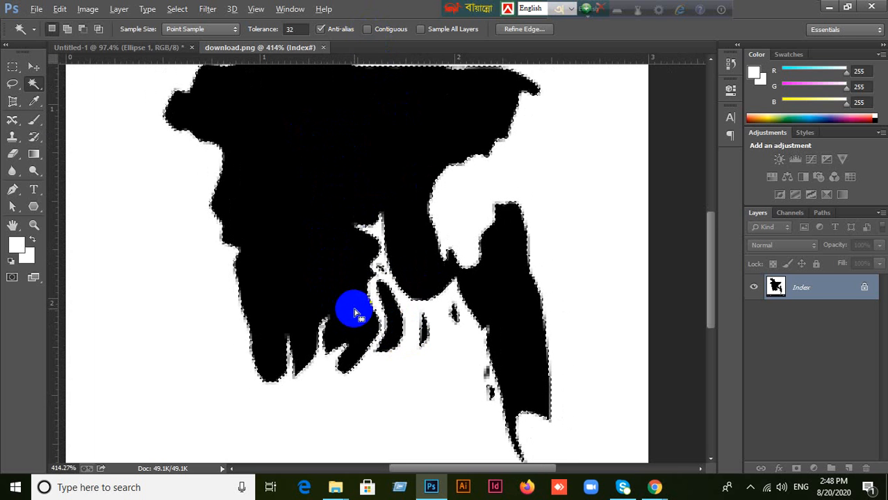
click(379, 29)
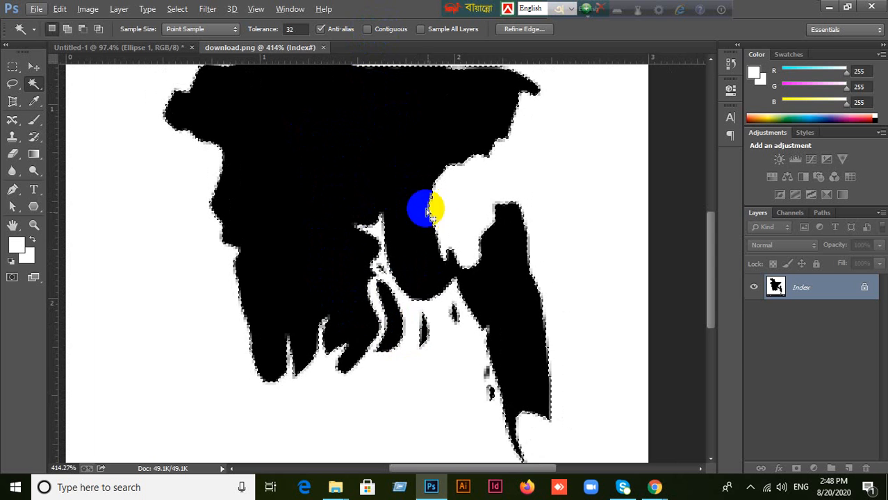
scroll(465, 268, down, 4)
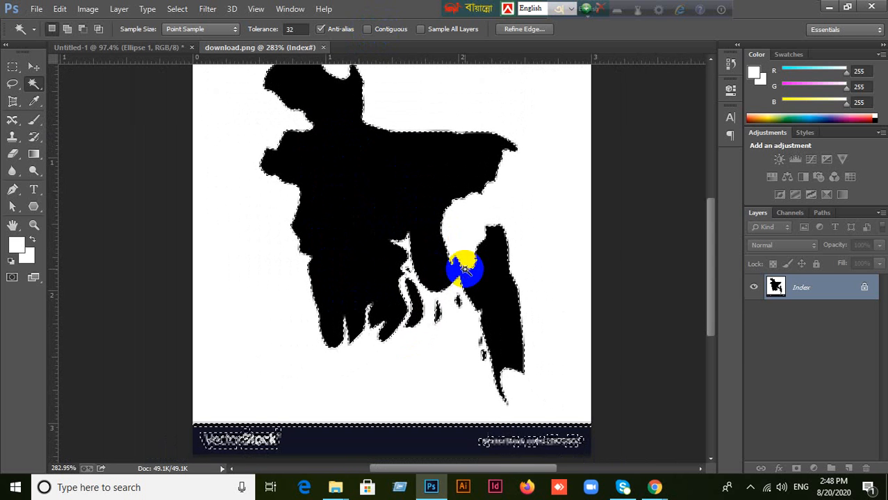
scroll(461, 262, down, 1)
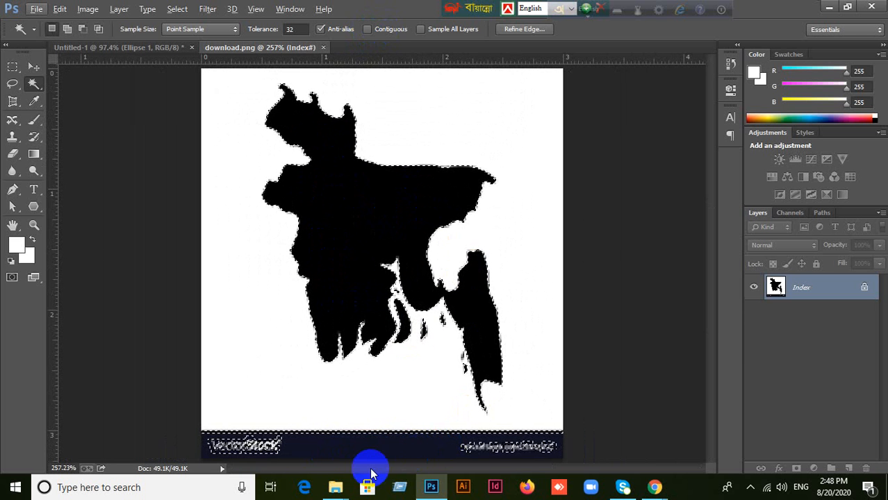
click(40, 68)
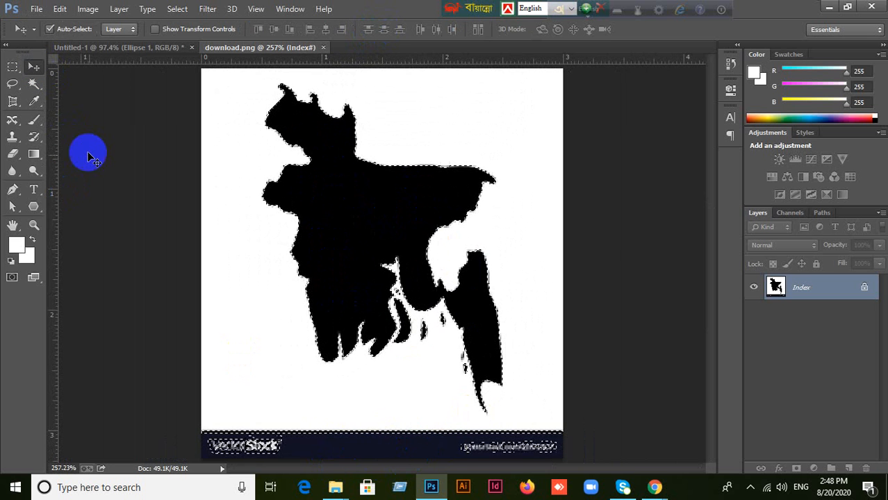
click(14, 102)
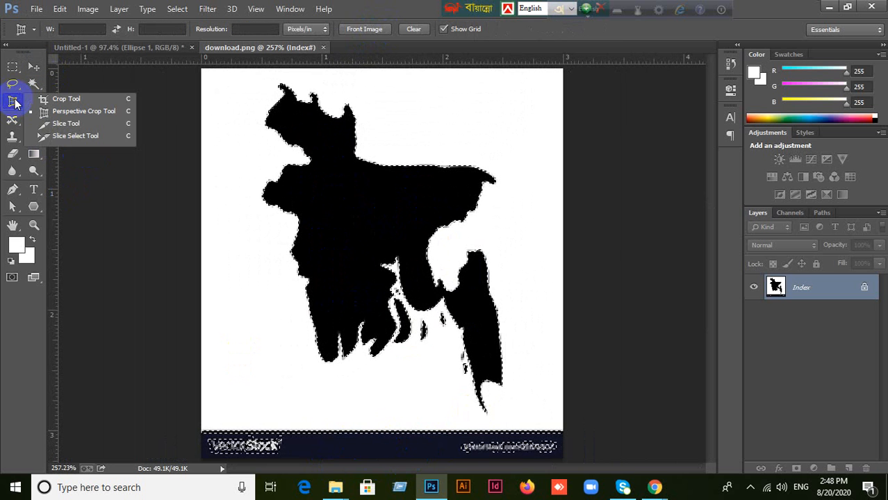
click(64, 99)
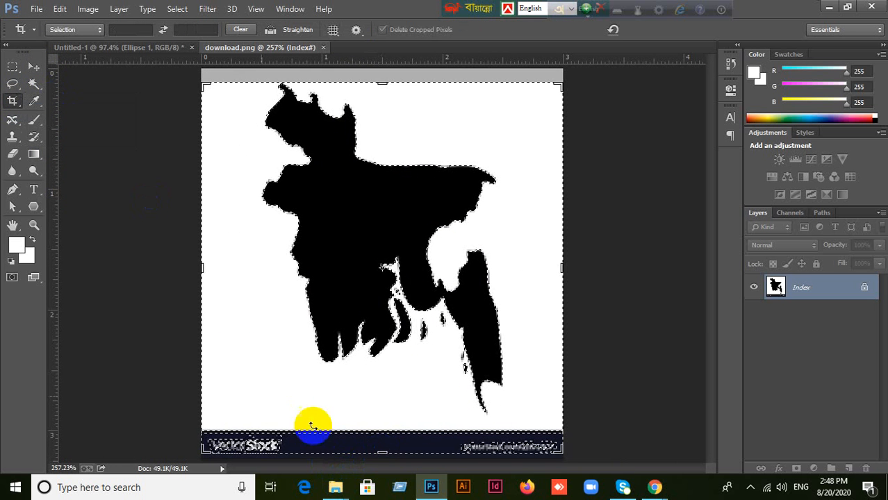
click(34, 64)
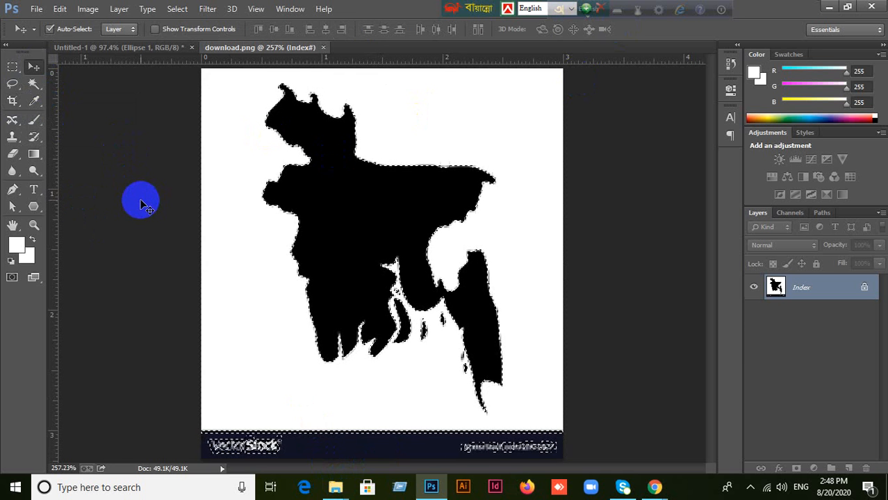
Deselect the map and crop the image to remove the dark VectorStock strip along its lower edge.
key(ctrl+d)
click(15, 85)
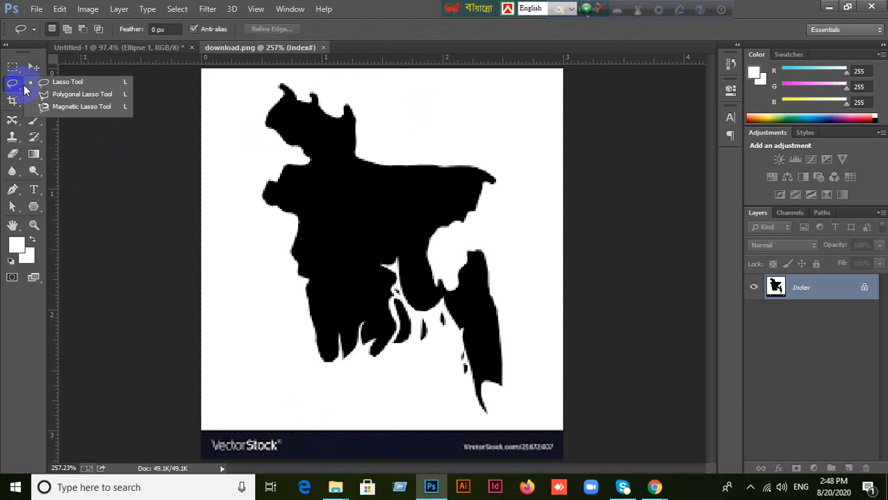
click(11, 101)
click(68, 103)
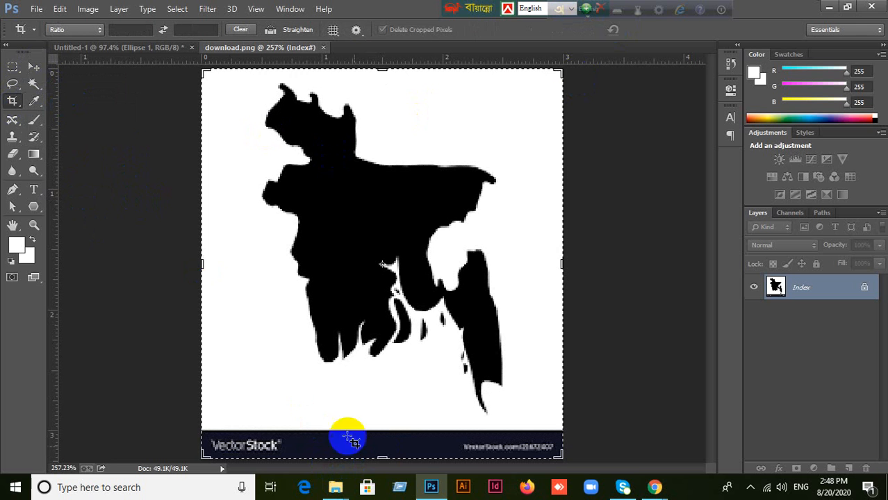
drag(383, 458, 377, 432)
click(32, 70)
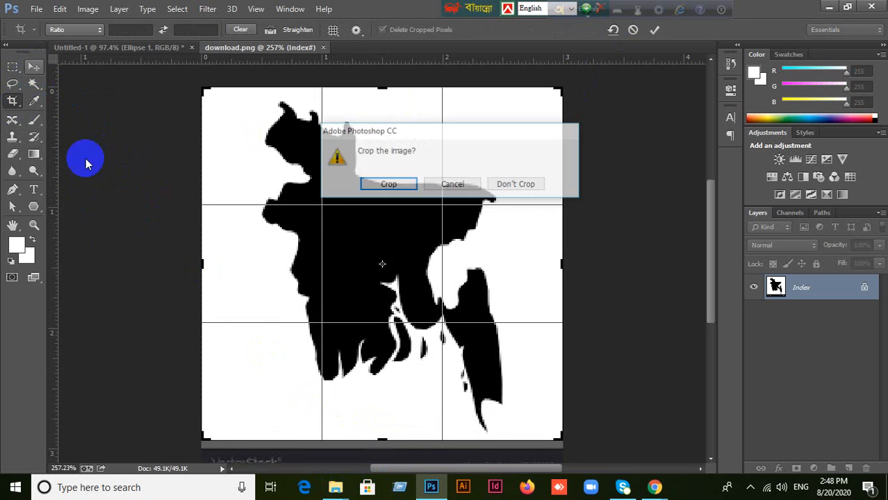
click(393, 186)
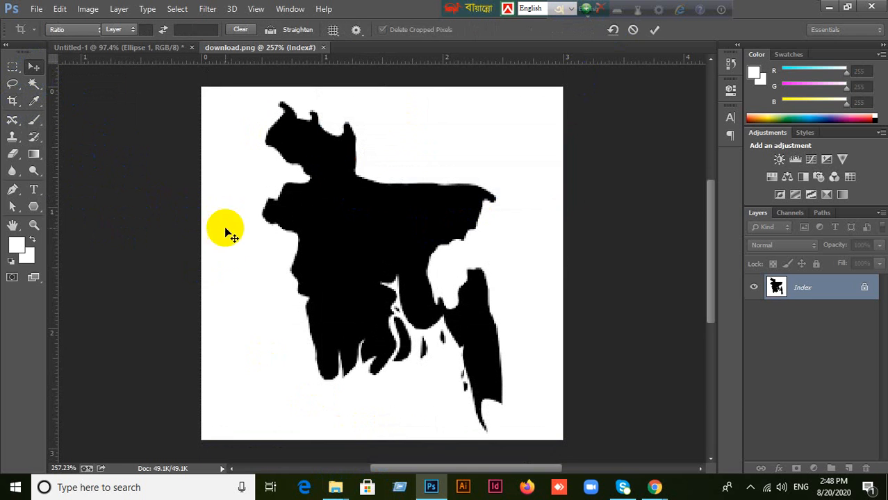
Select all black areas of the cropped map with the Magic Wand and copy them into the Untitled-1 seal document.
right_click(36, 86)
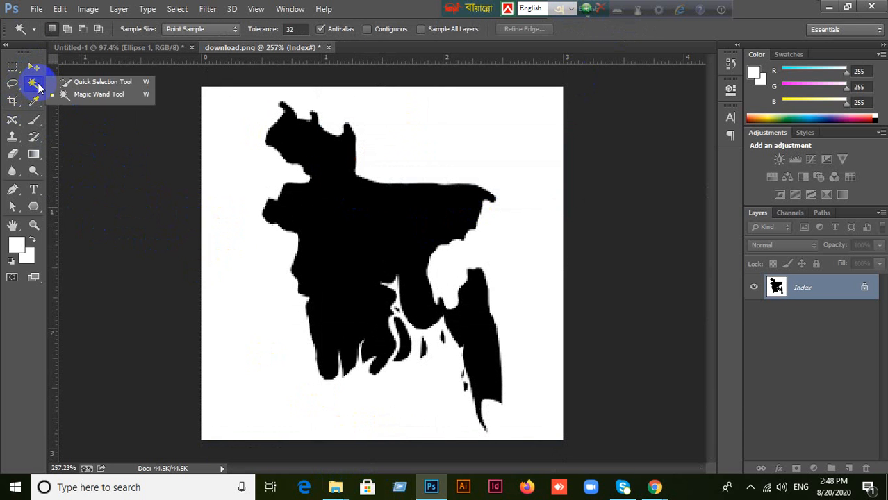
click(65, 102)
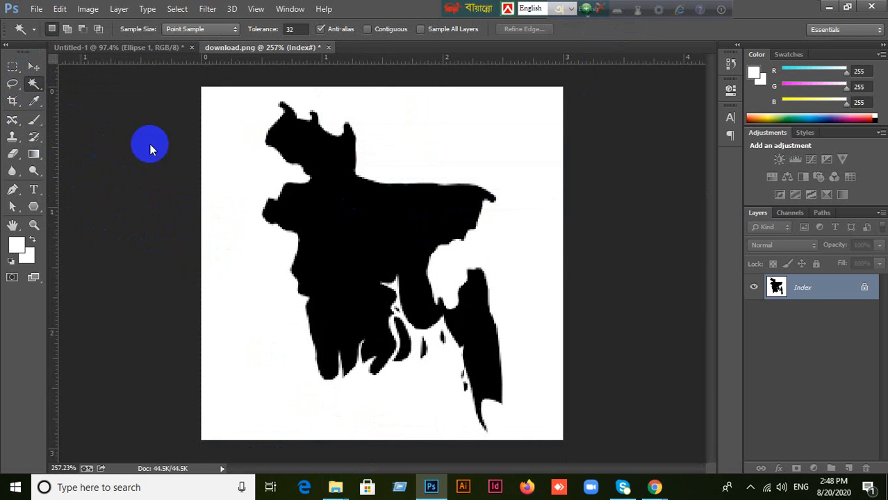
click(34, 67)
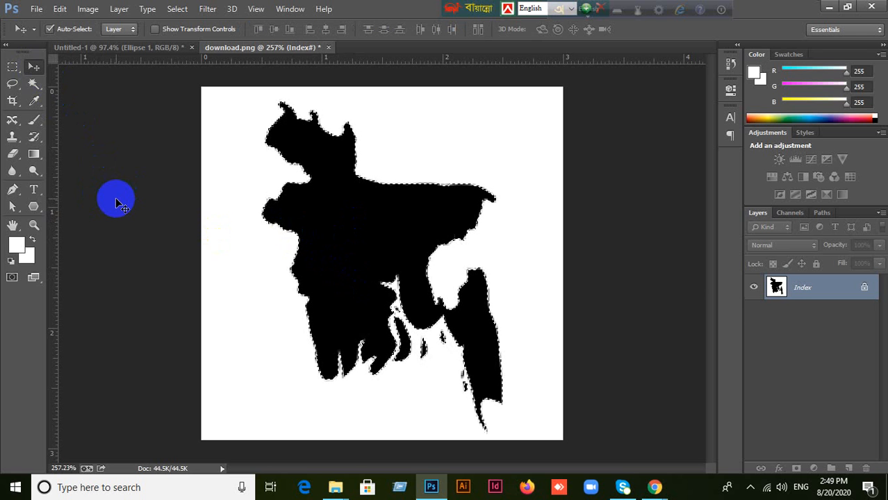
click(139, 47)
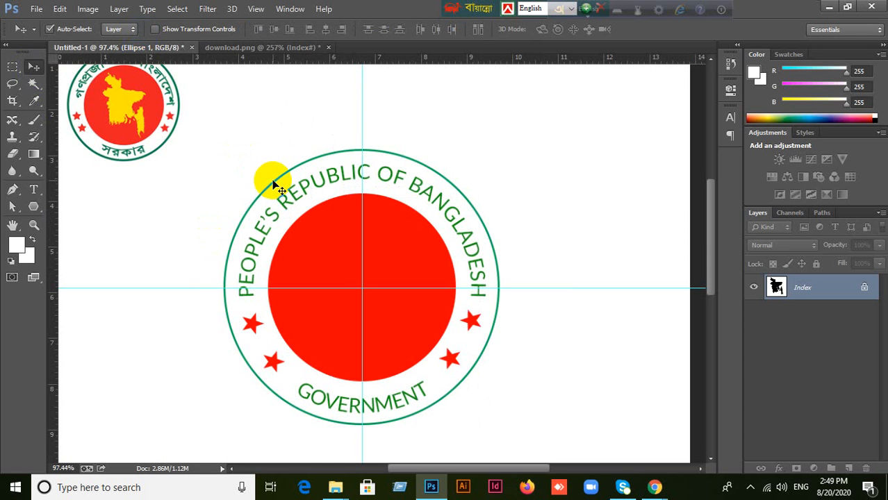
key(ctrl+v)
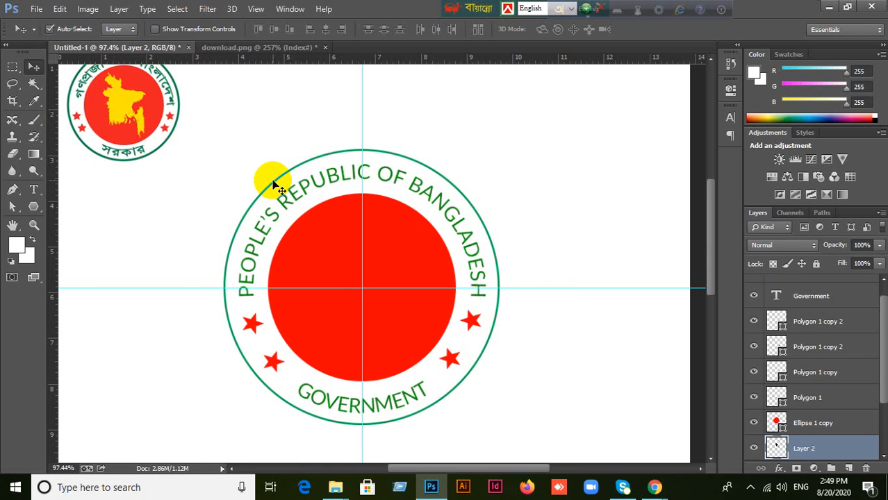
scroll(380, 251, down, 4)
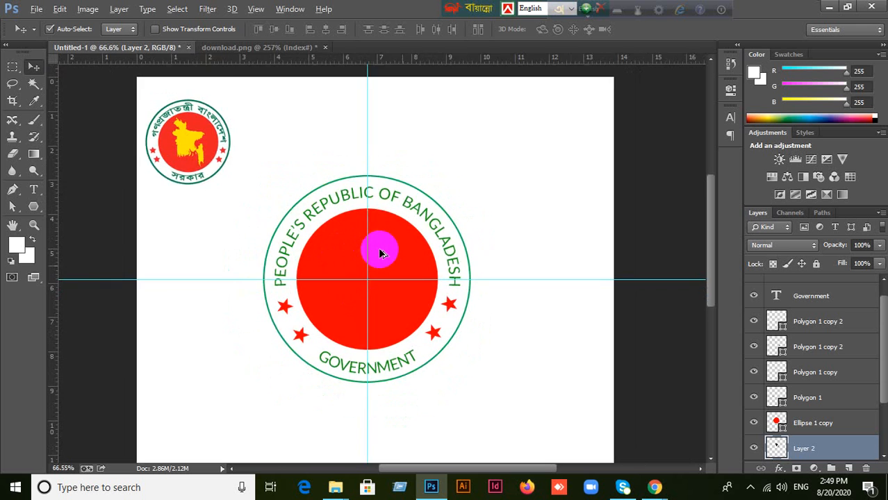
Try to copy the map selection from download.png into the seal document a second time.
click(244, 48)
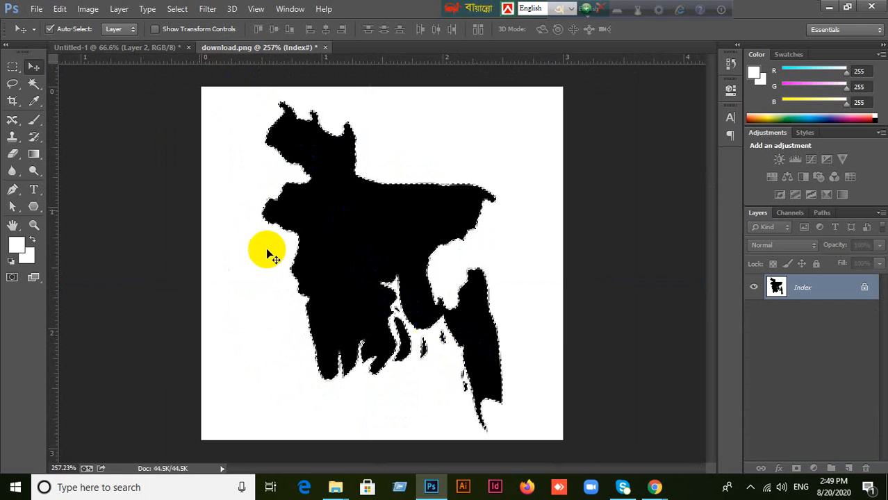
click(101, 47)
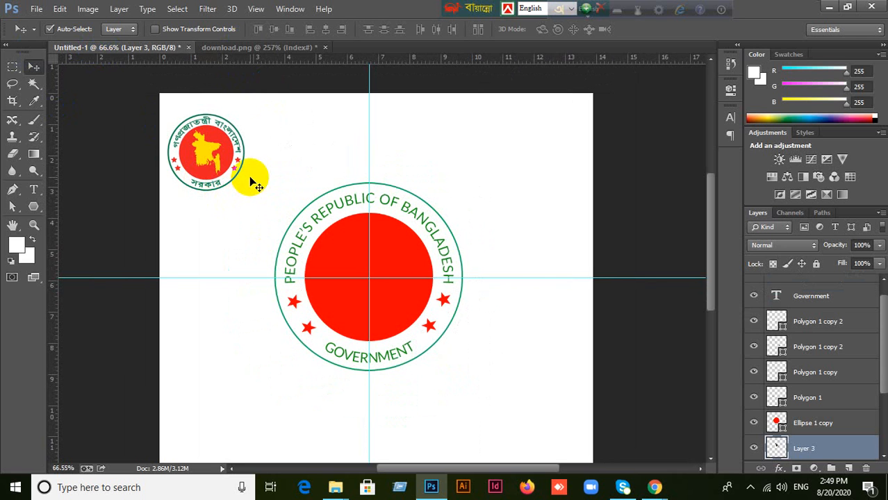
Bring the pasted map layer to the front of the layer stack and move it near the red circle's centre.
scroll(834, 452, down, 2)
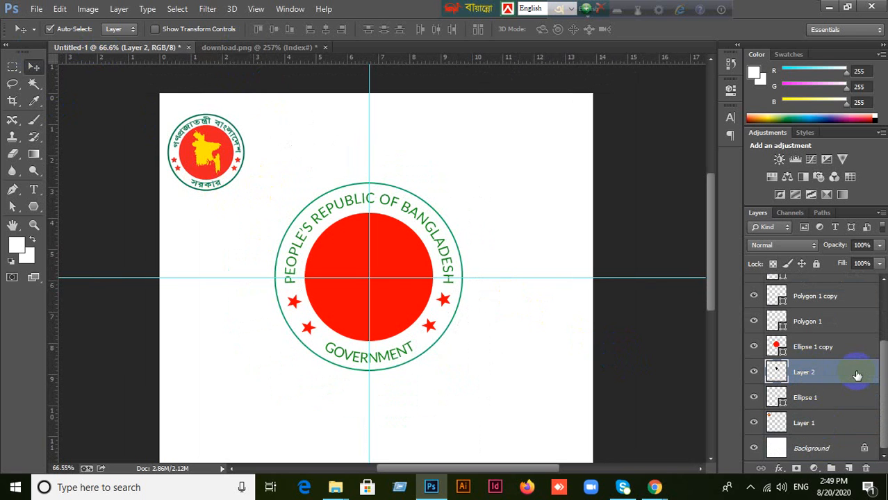
key(ctrl+shift+bracketright)
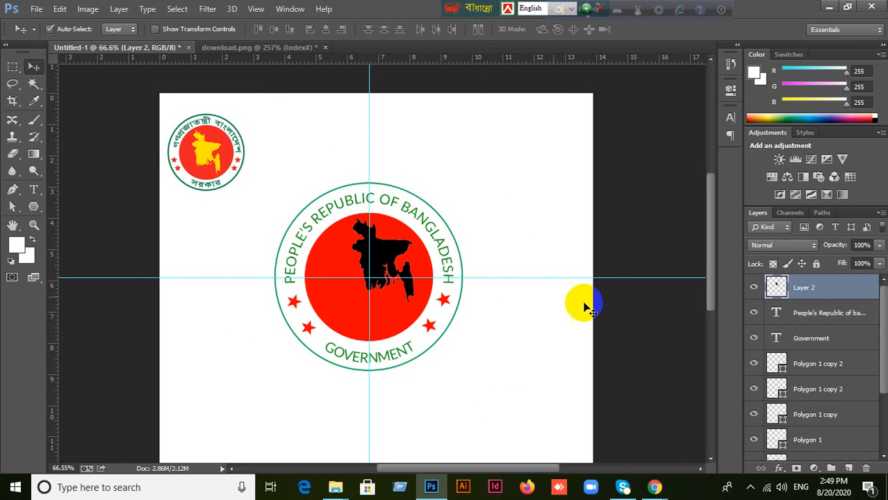
drag(391, 262, 368, 276)
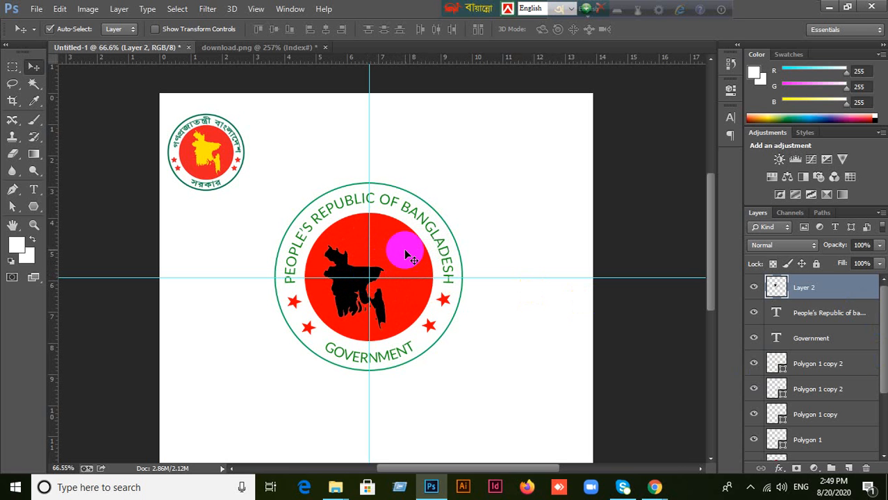
Try to centre the map against the upper curved text layer, then undo the alignment.
shift+click(407, 258)
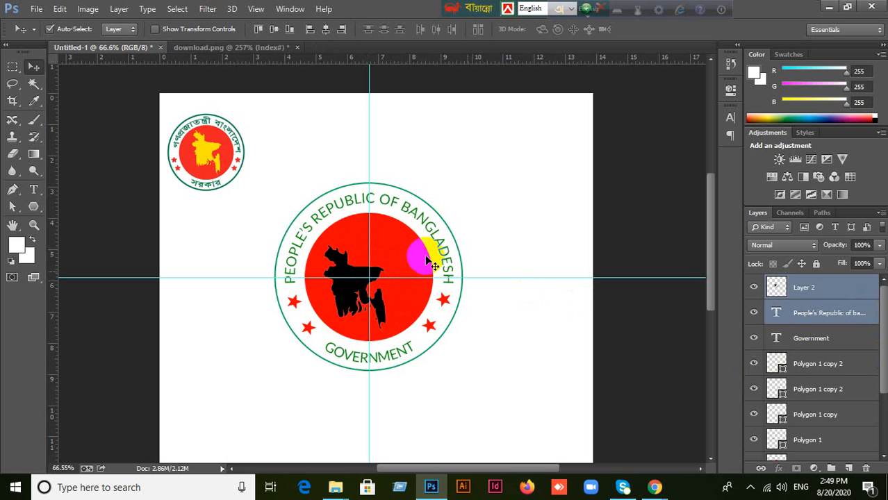
click(326, 29)
click(273, 28)
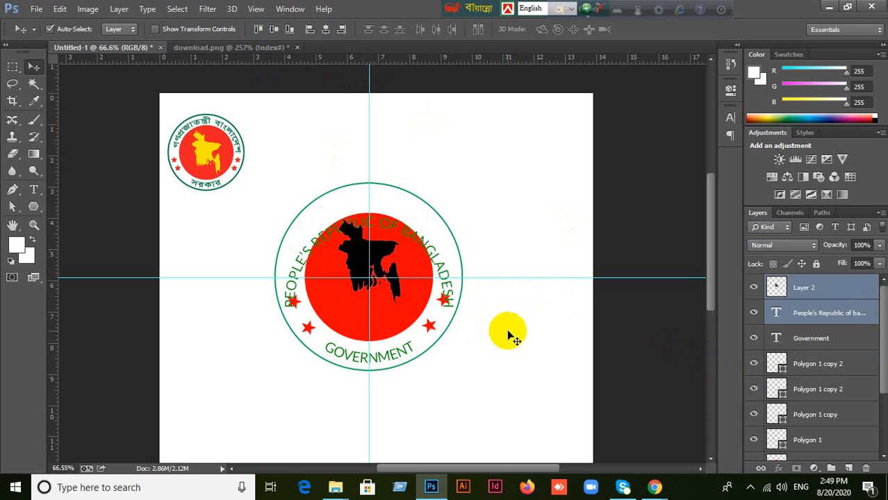
key(ctrl+z)
key(ctrl+alt+z)
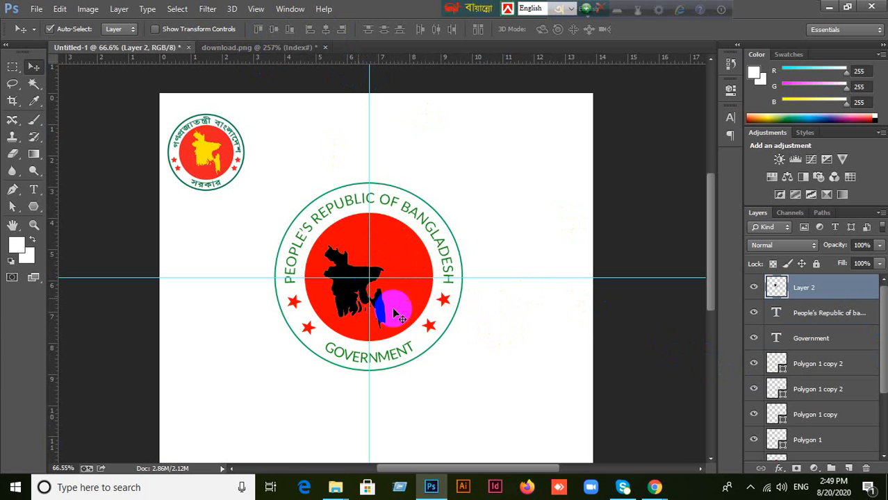
Align the map's horizontal and vertical centres with those of the red circle.
click(402, 292)
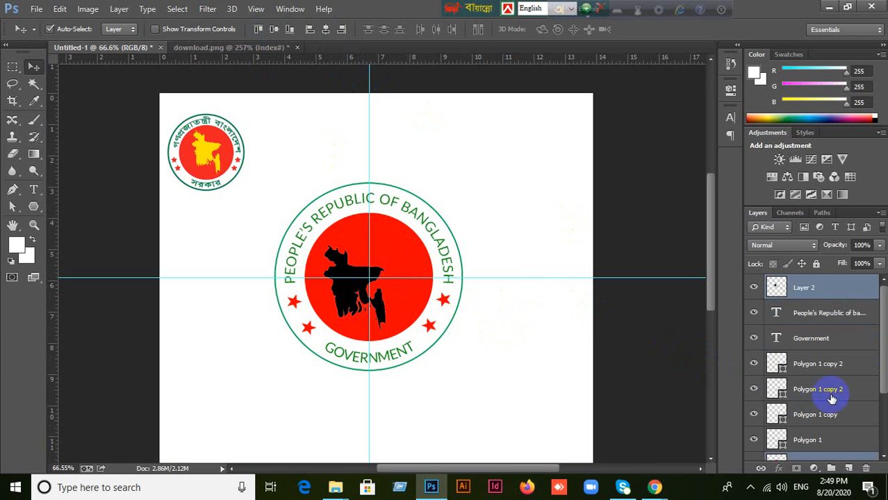
scroll(839, 394, up, 3)
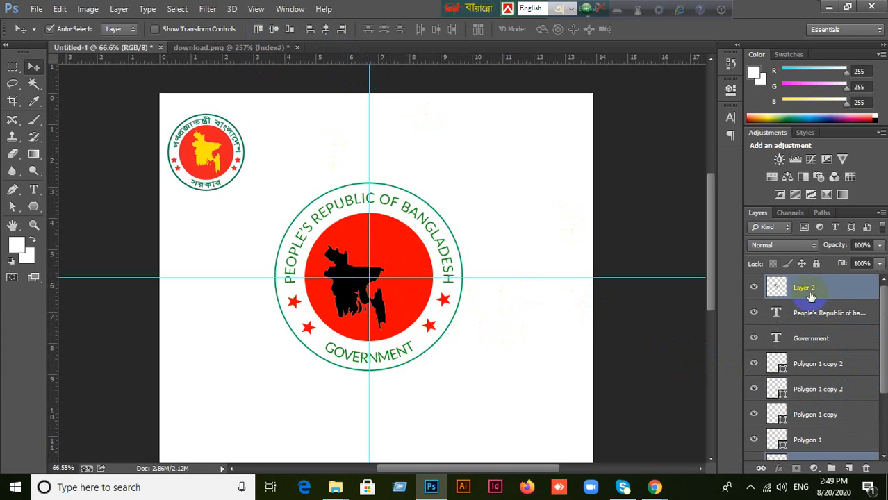
click(330, 32)
click(276, 30)
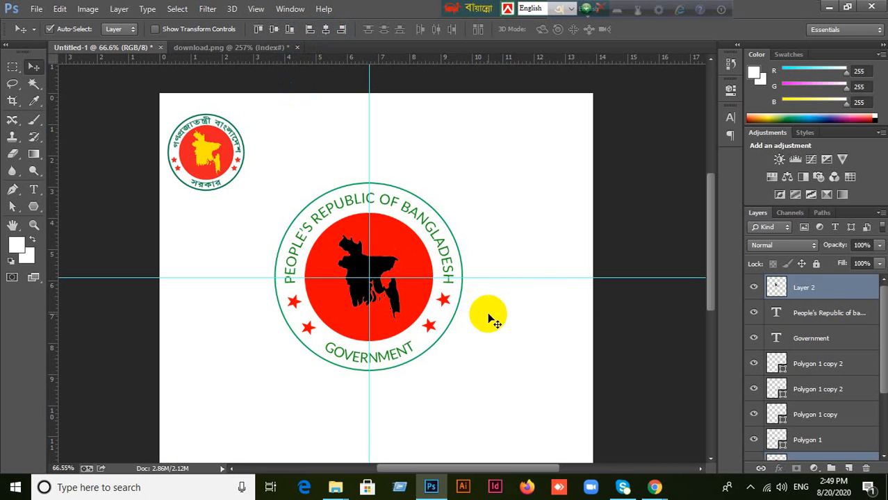
Load the map layer's outline as a selection, fill it with yellow from the Swatches, and deselect.
scroll(489, 318, up, 1)
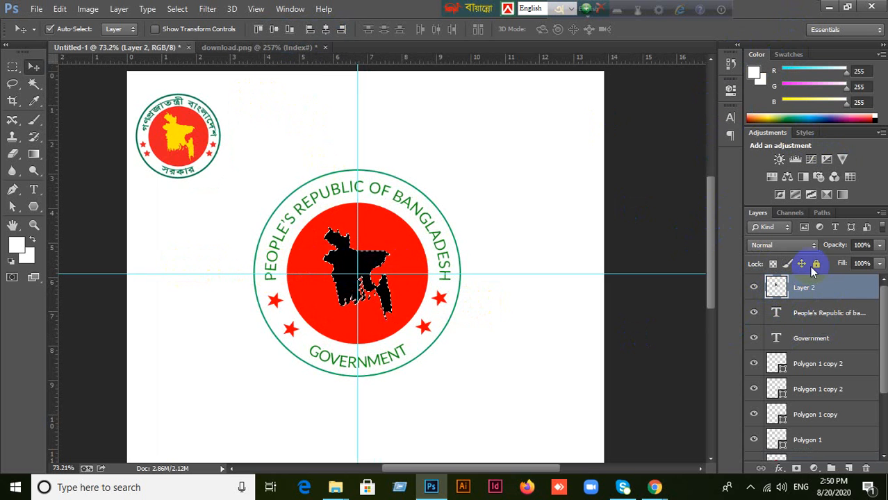
click(290, 9)
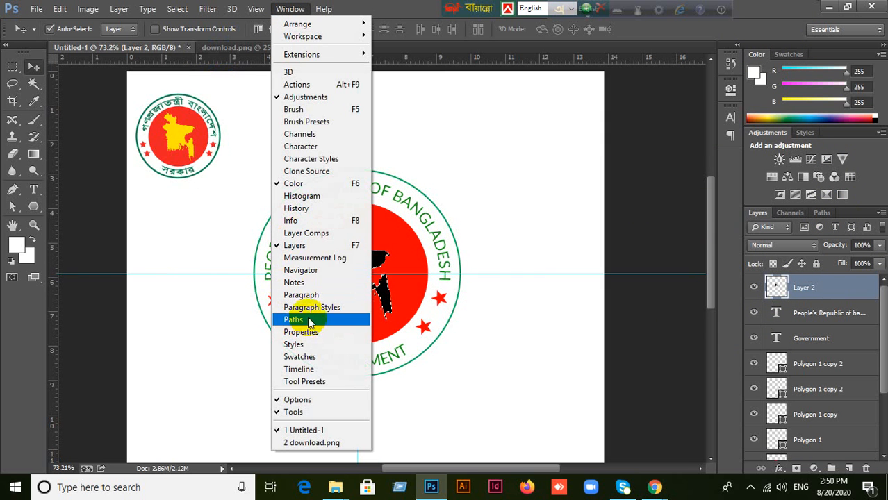
click(318, 358)
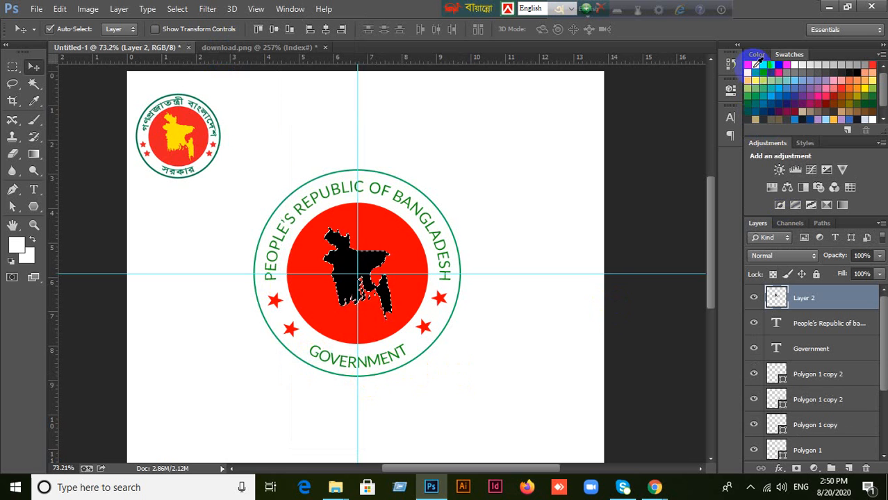
click(757, 64)
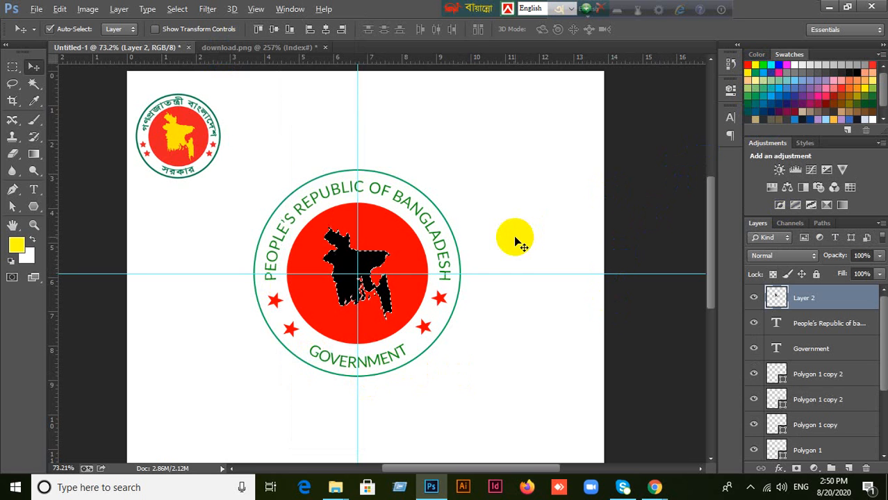
key(alt+BackSpace)
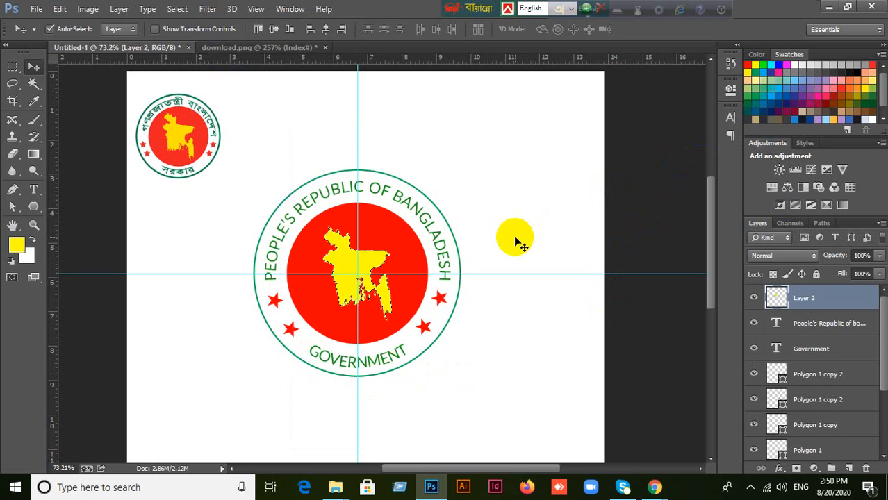
key(ctrl+d)
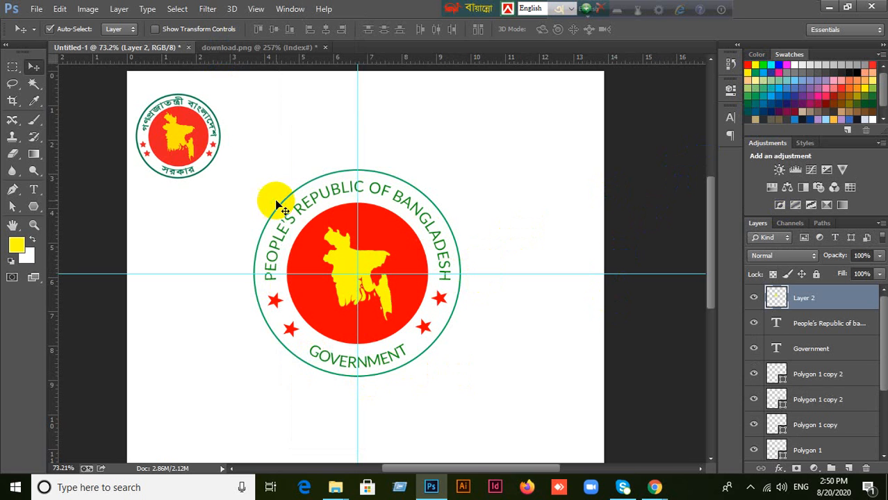
Remove the horizontal and vertical guides crossing the seal.
click(31, 67)
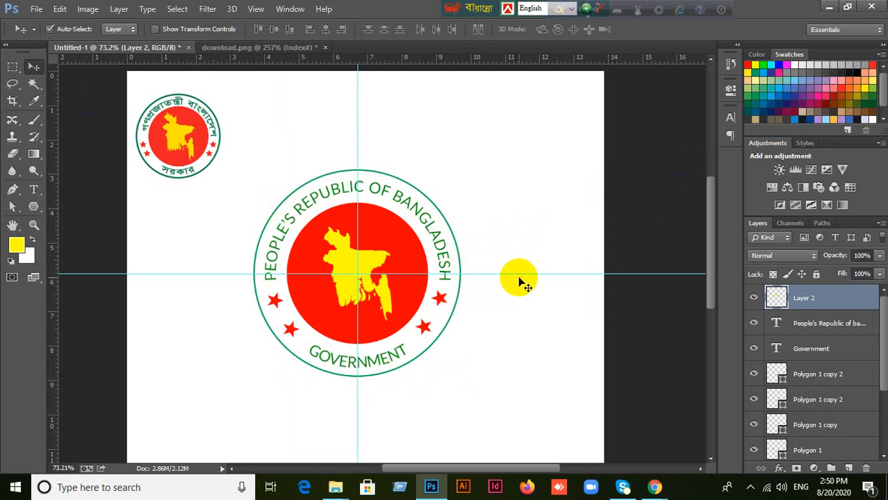
drag(519, 273, 516, 54)
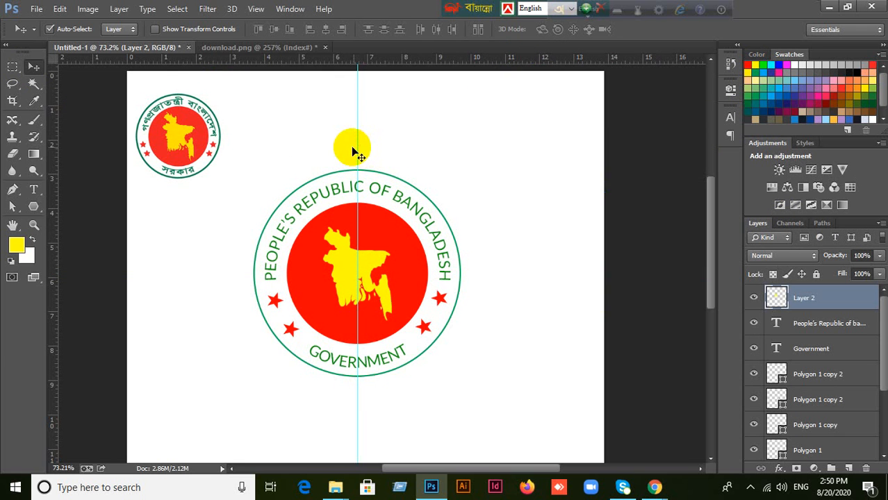
drag(352, 152, 41, 156)
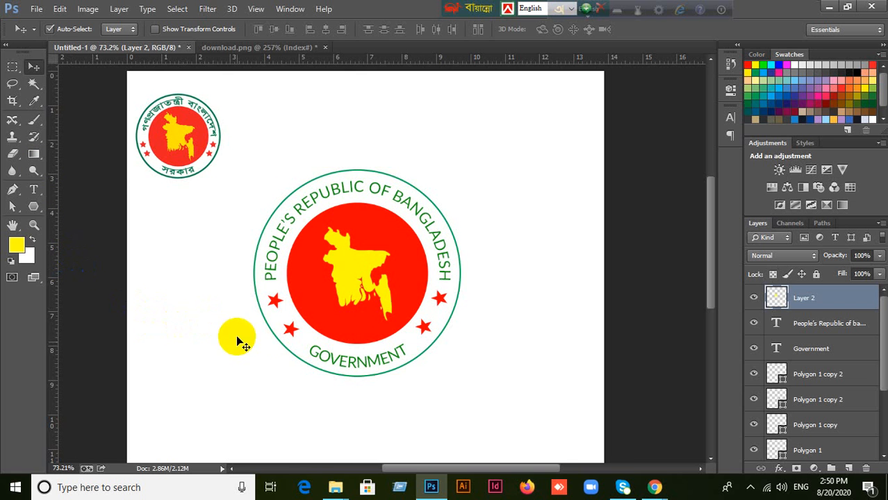
scroll(336, 341, up, 1)
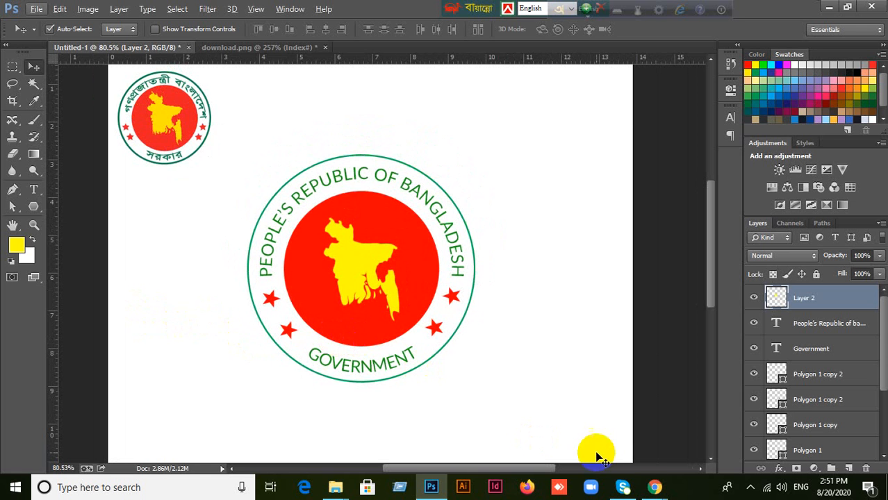
Minimize the Photoshop and File Explorer windows, and open the suggested Google Meet meeting page in a maximized Chrome window.
mouse_move(655, 488)
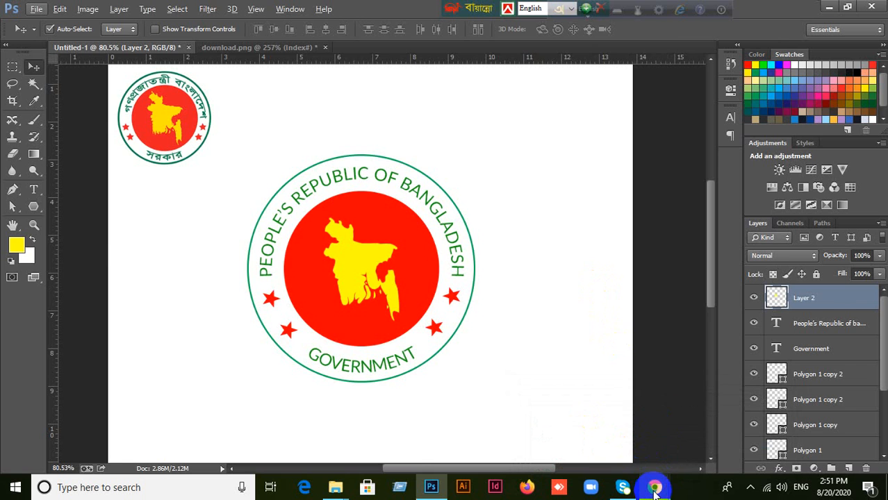
mouse_move(605, 445)
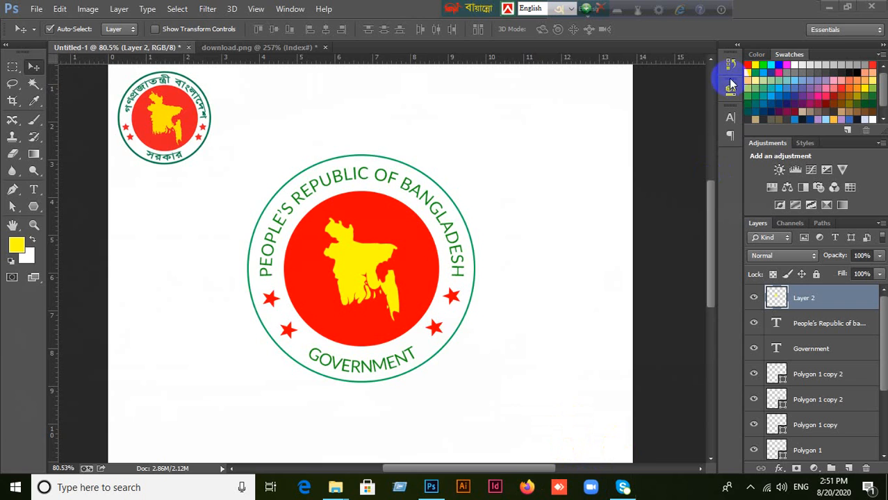
click(827, 10)
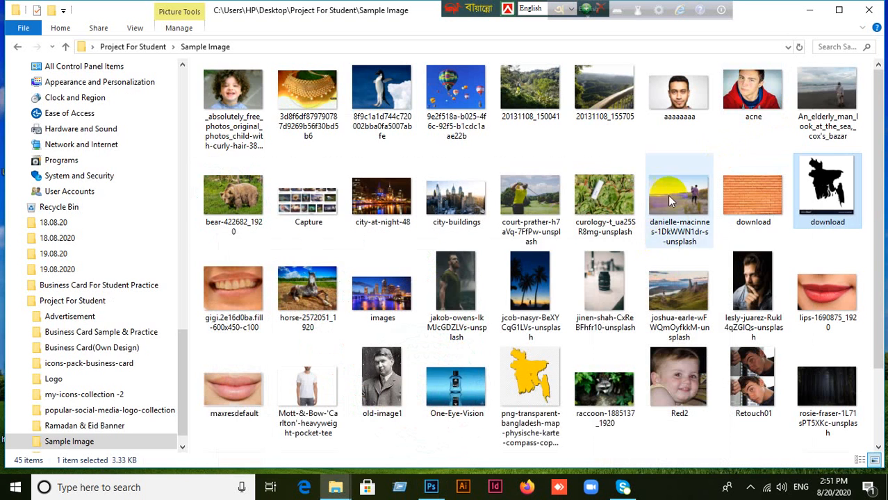
click(810, 10)
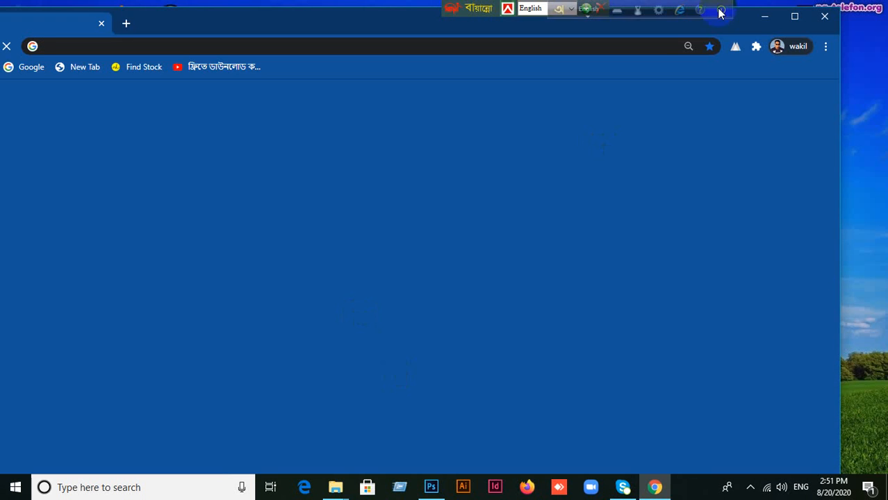
click(791, 23)
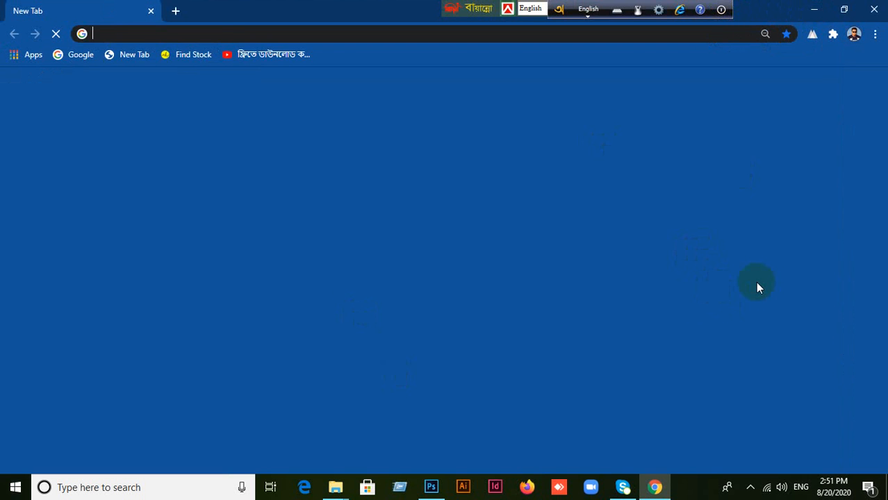
text(m)
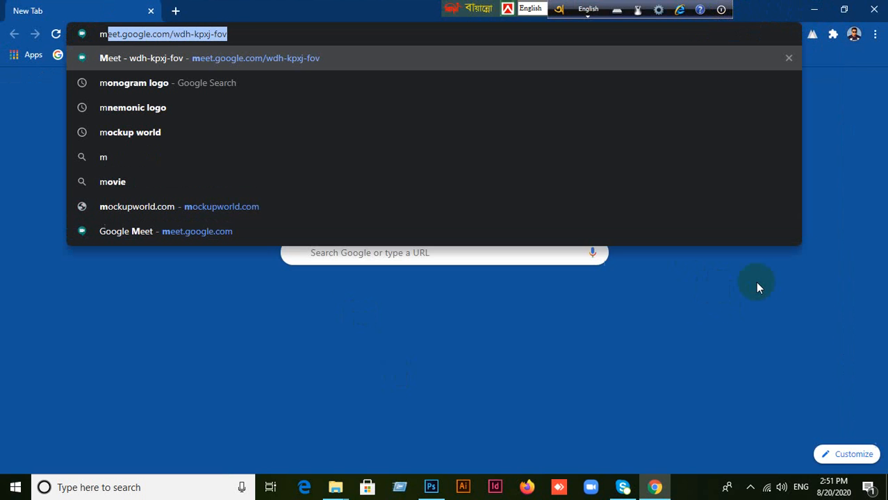
key(Return)
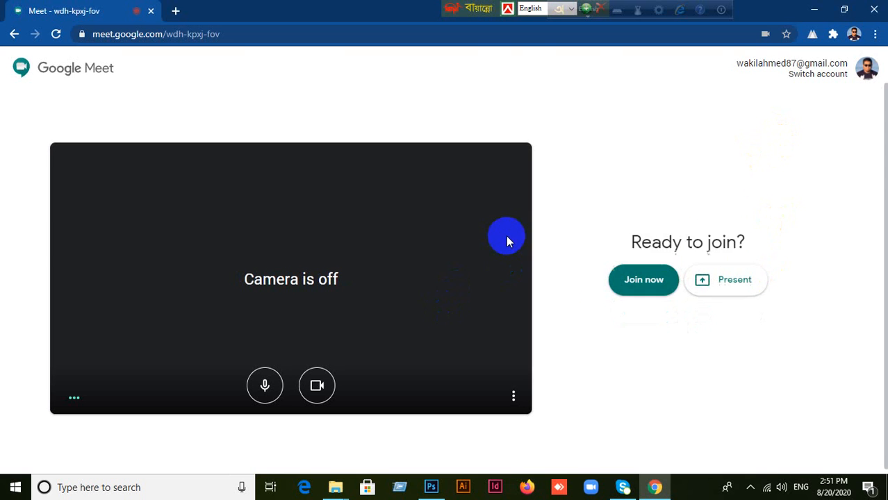
Join the Google Meet call with the microphone turned on and the camera turned off.
click(648, 279)
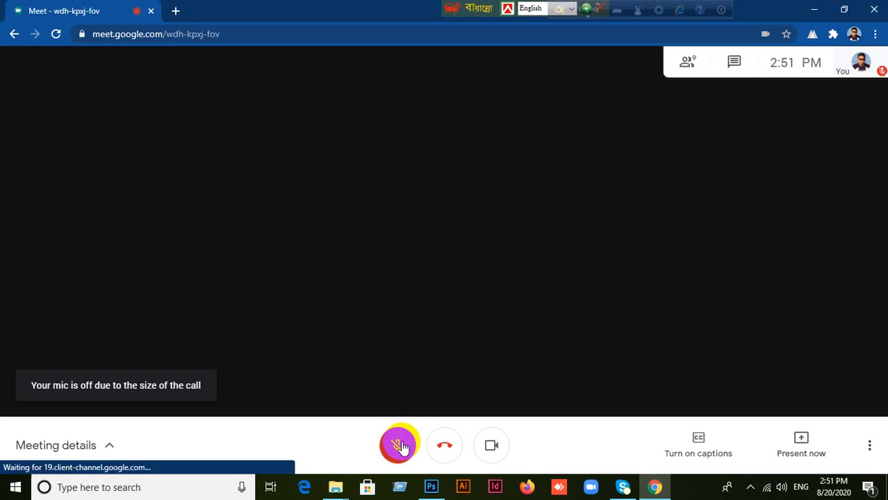
click(399, 445)
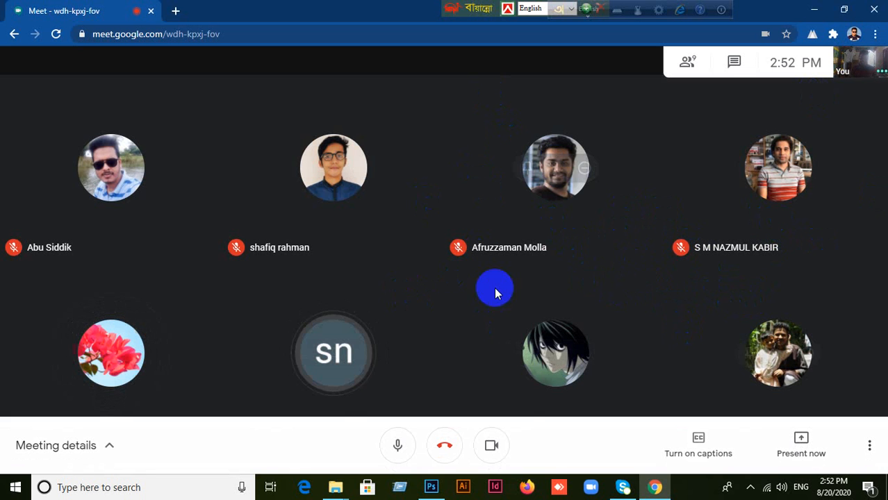
click(493, 449)
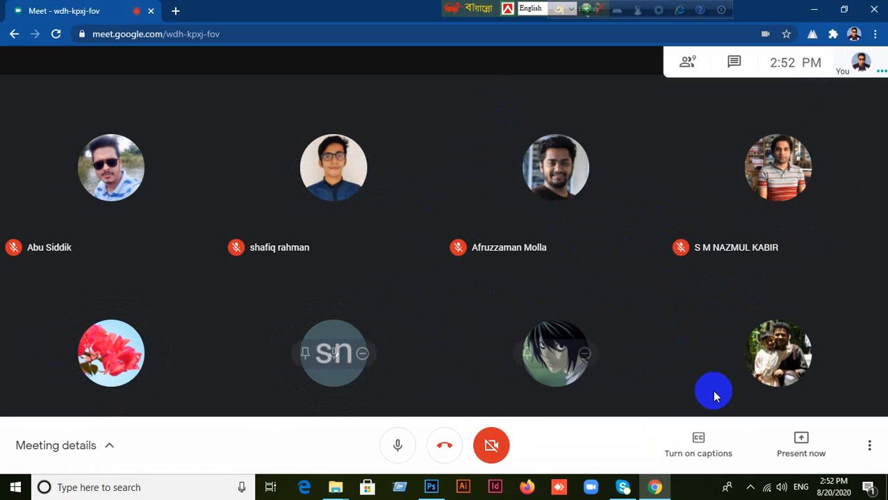
click(806, 453)
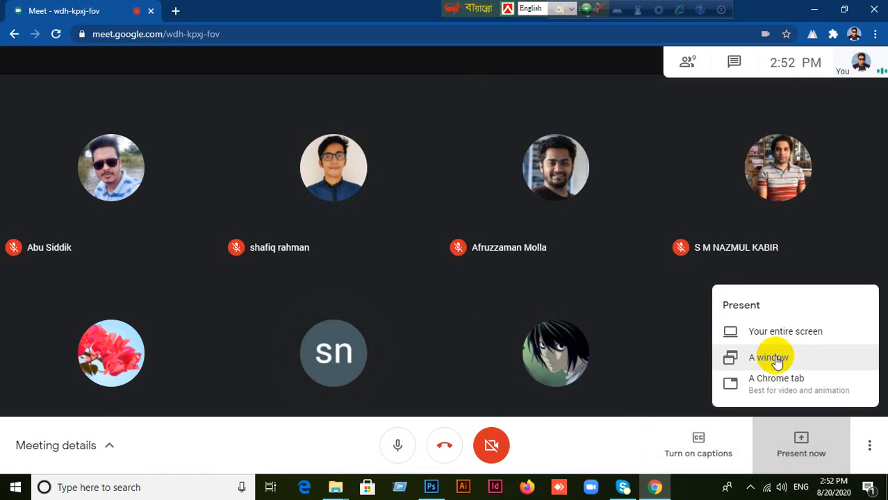
click(780, 338)
click(402, 197)
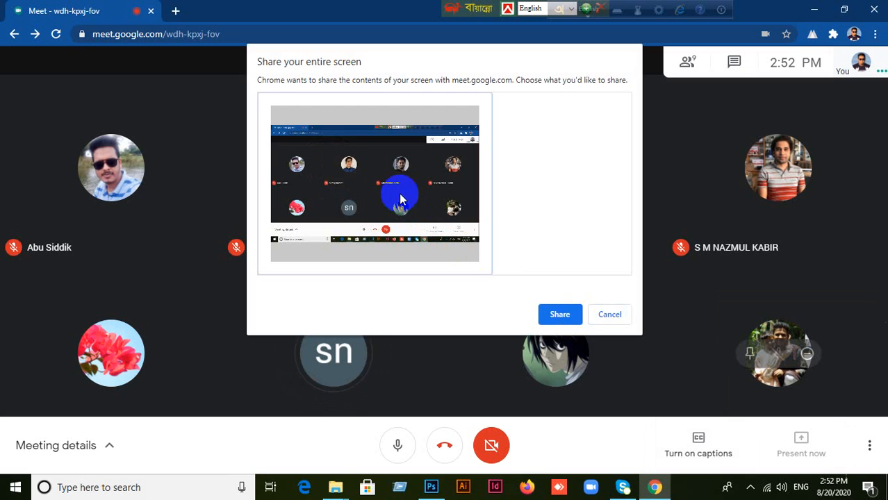
click(609, 314)
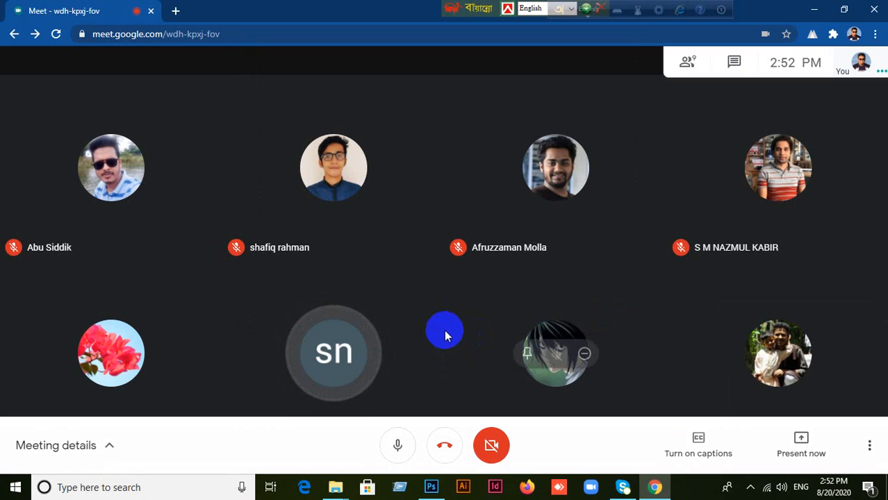
Present the entire screen to everyone in the meeting and hide the screen-sharing notice.
click(820, 460)
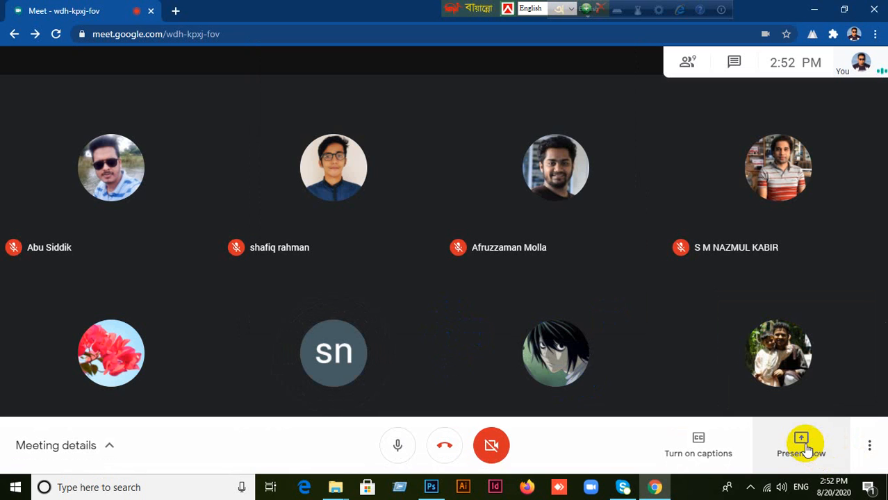
click(805, 449)
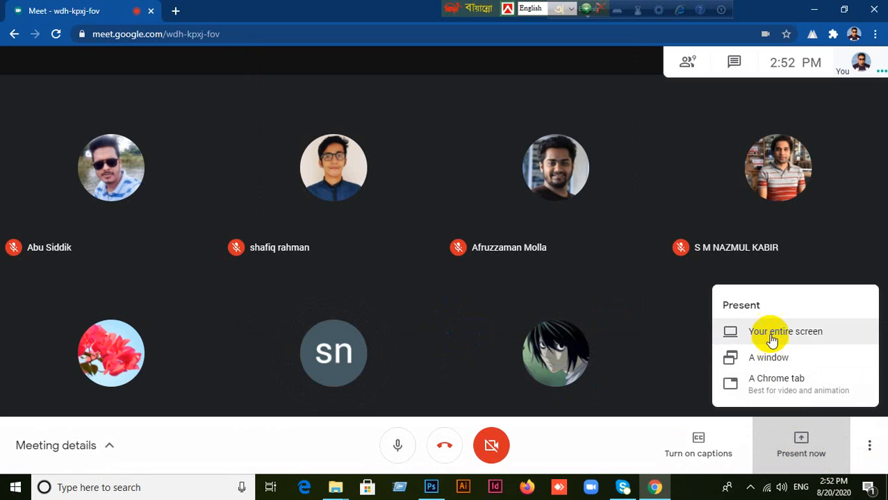
click(765, 333)
click(389, 198)
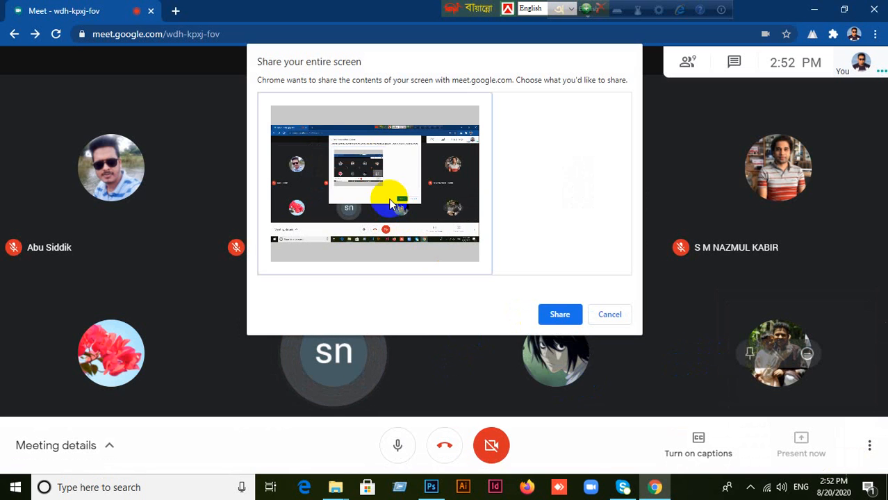
click(556, 316)
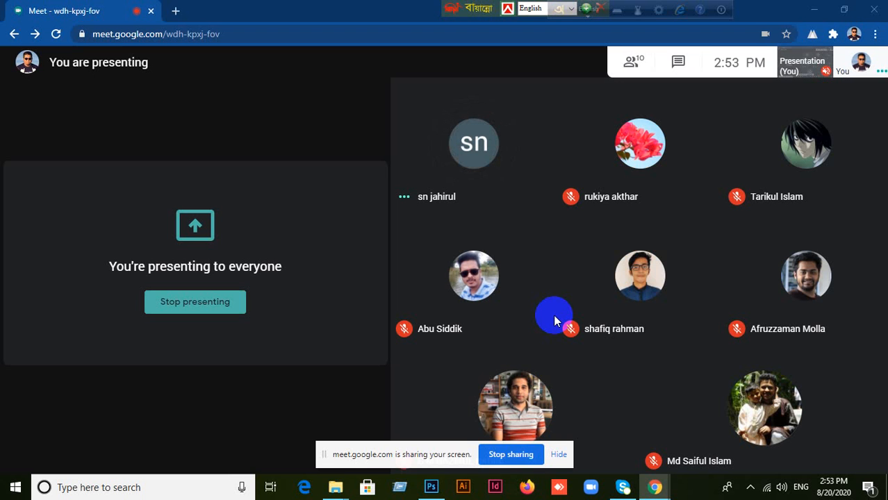
click(560, 455)
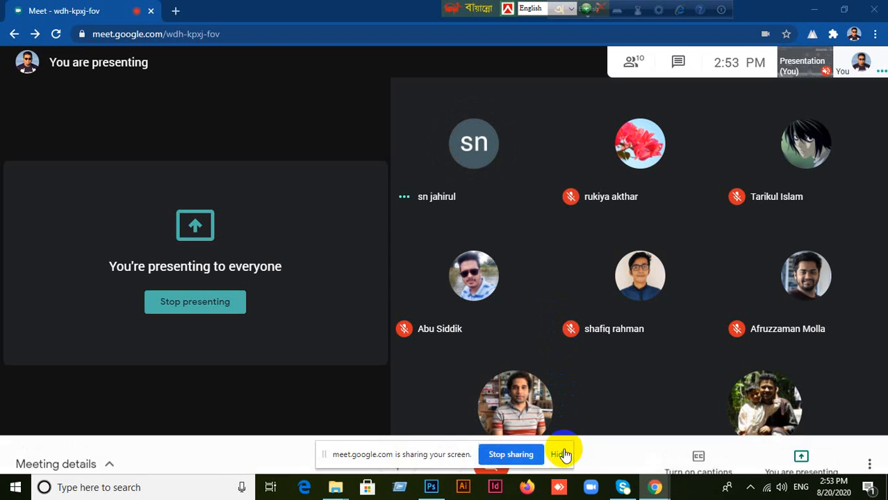
Switch back to Photoshop, move all layers of the large English seal together to the canvas's upper-right corner, and deselect them.
click(432, 487)
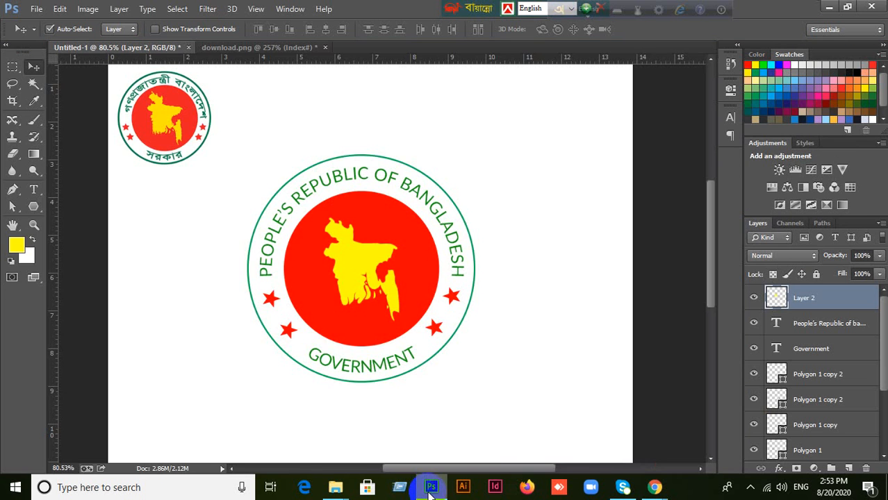
click(431, 489)
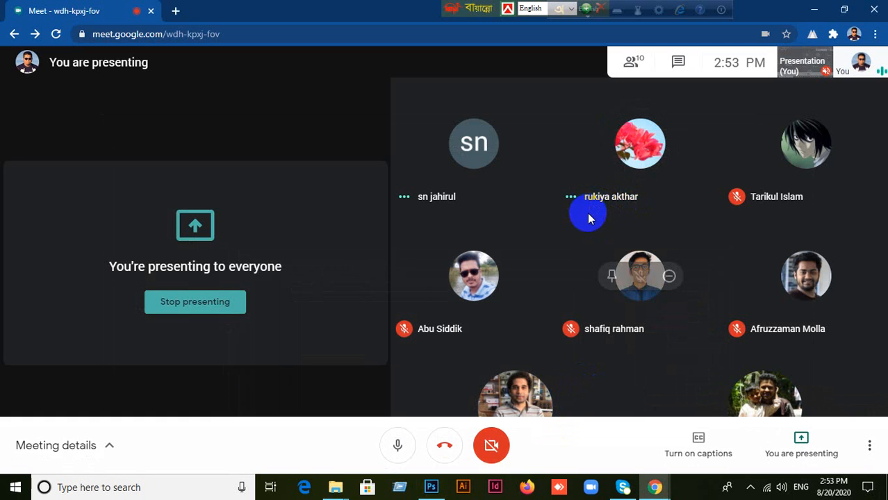
click(442, 494)
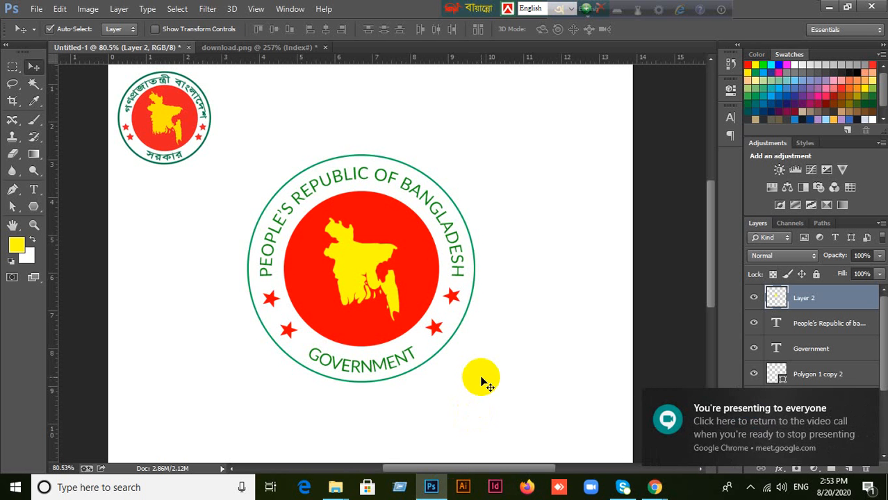
drag(208, 197, 515, 376)
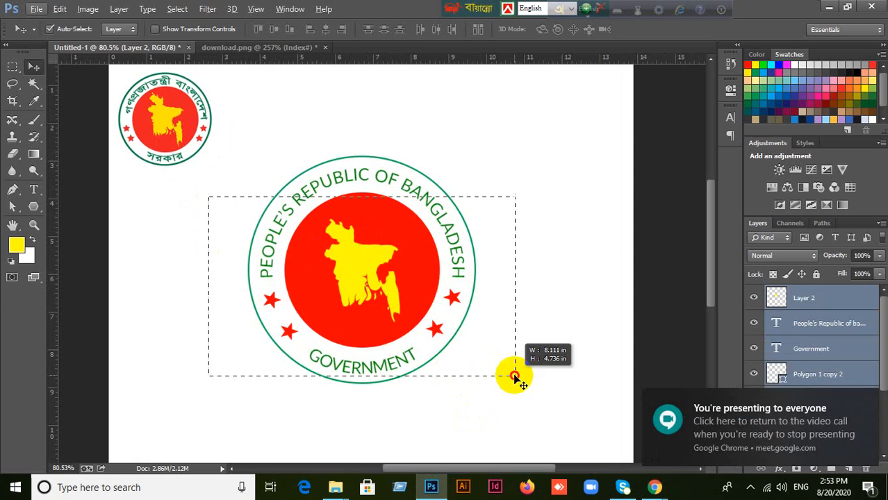
drag(371, 246, 499, 170)
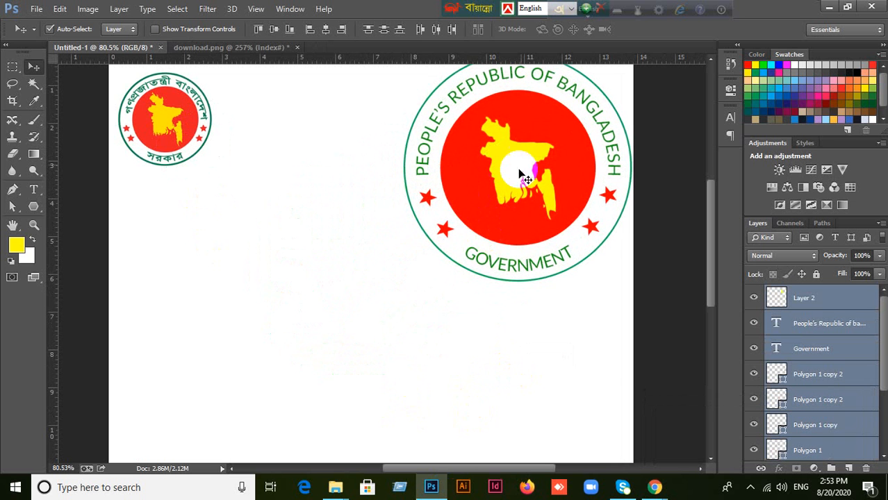
click(409, 342)
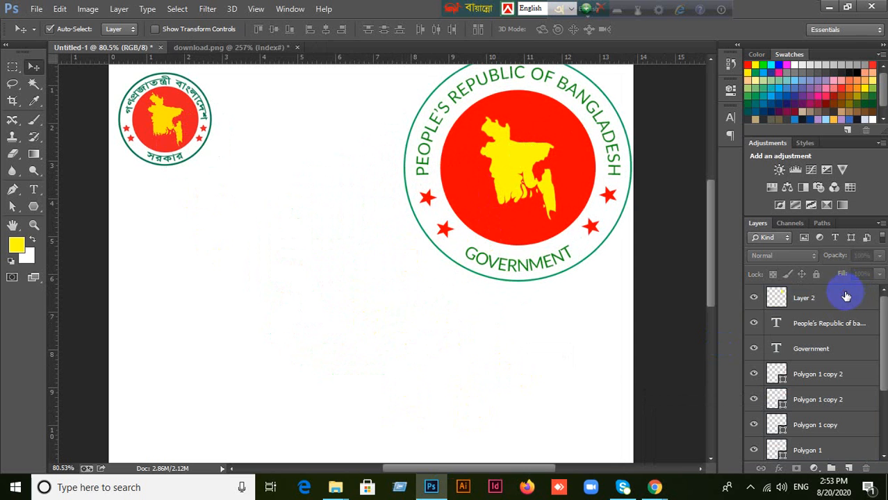
Enlarge the canvas with the Crop tool to about 27 in wide by extending both sides, and extend its lower edge as well.
scroll(519, 351, down, 1)
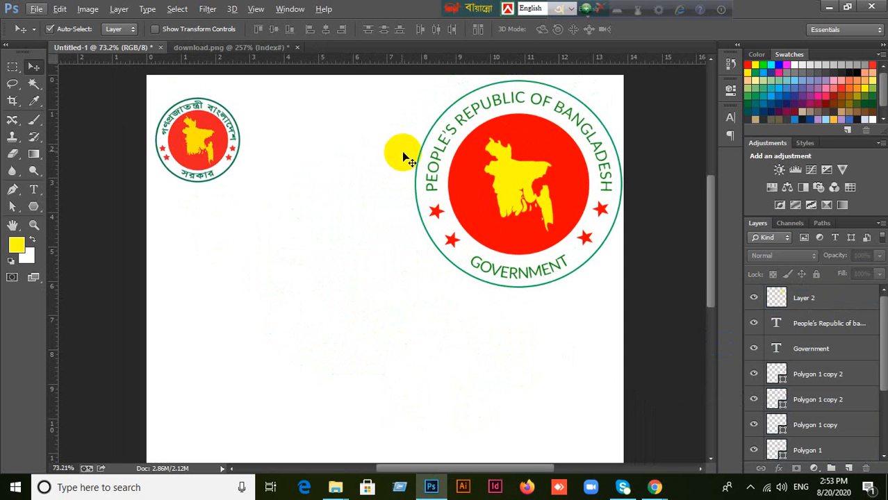
drag(444, 362, 422, 353)
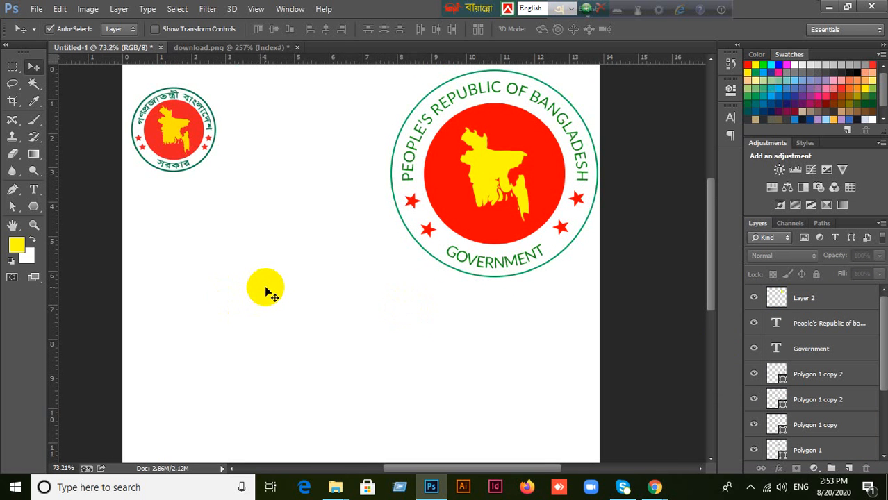
scroll(266, 287, down, 3)
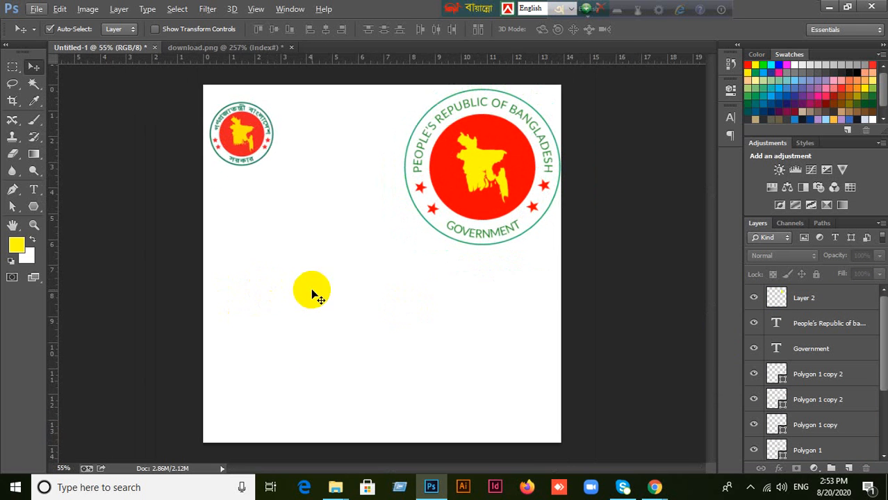
scroll(311, 294, down, 1)
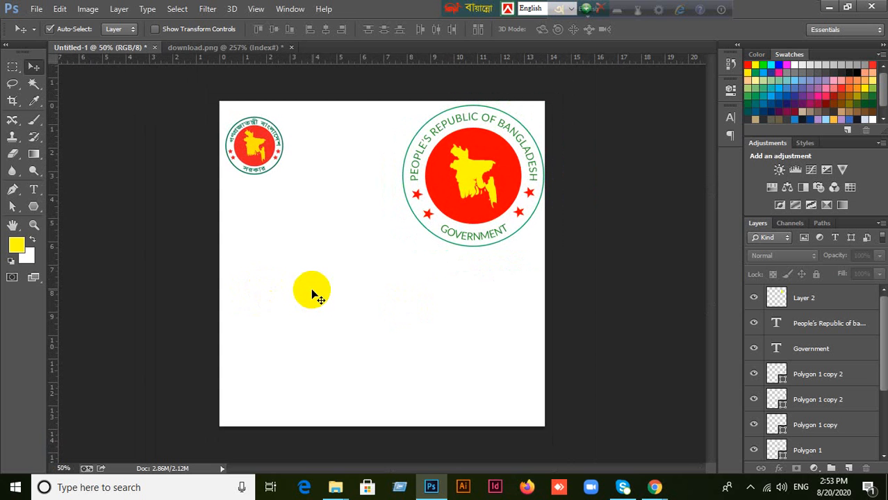
click(12, 101)
click(107, 175)
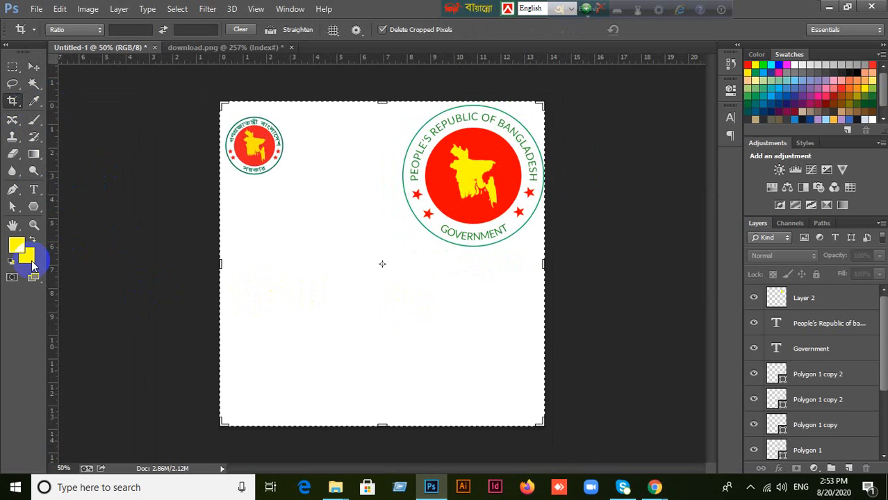
drag(221, 265, 141, 264)
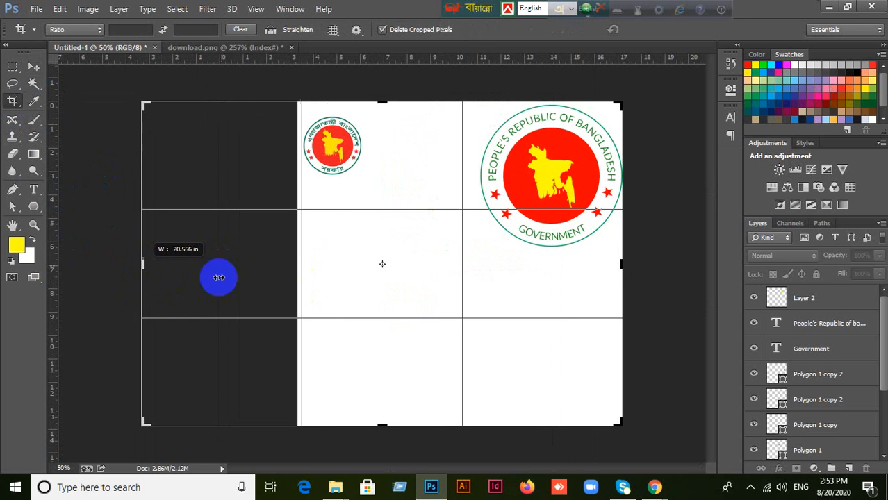
drag(624, 270, 698, 263)
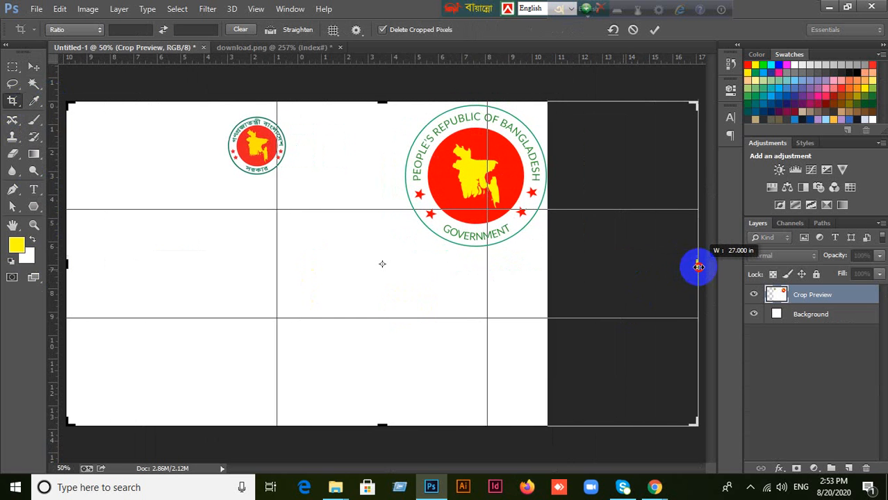
drag(381, 427, 377, 461)
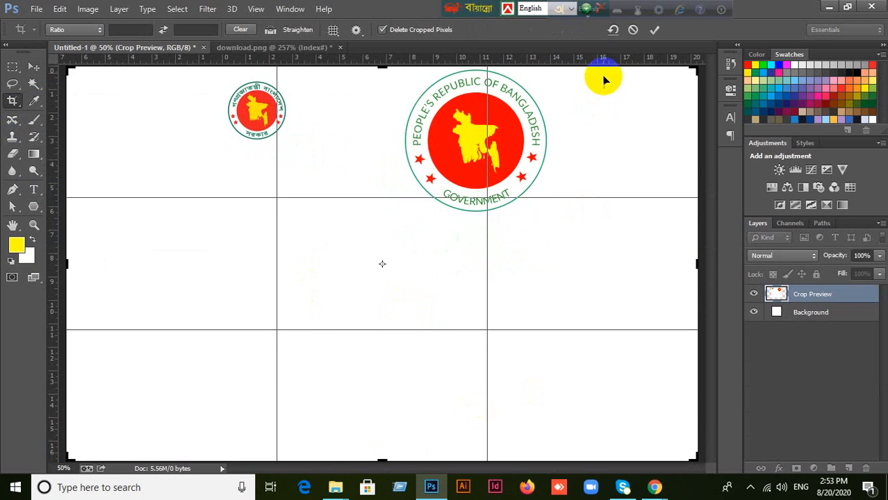
click(654, 29)
click(33, 67)
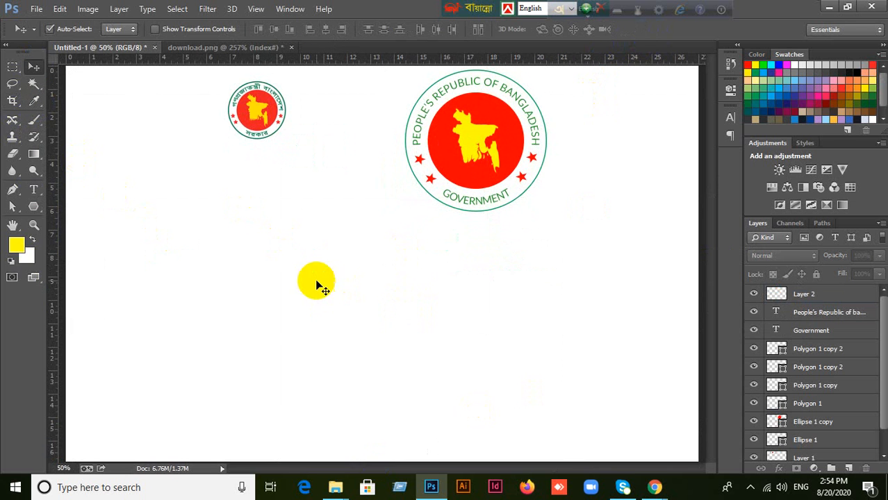
Draw a circle about 628 px in diameter with the Ellipse tool in the empty area below the small Bengali seal.
click(37, 209)
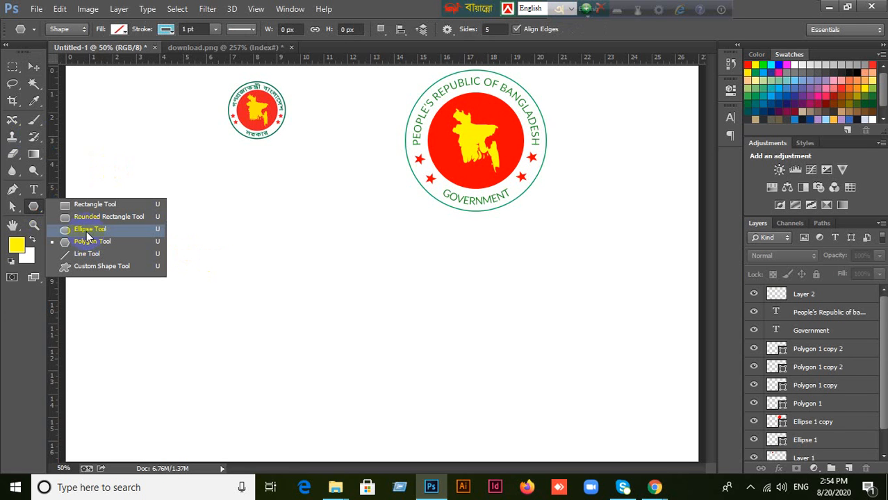
click(87, 230)
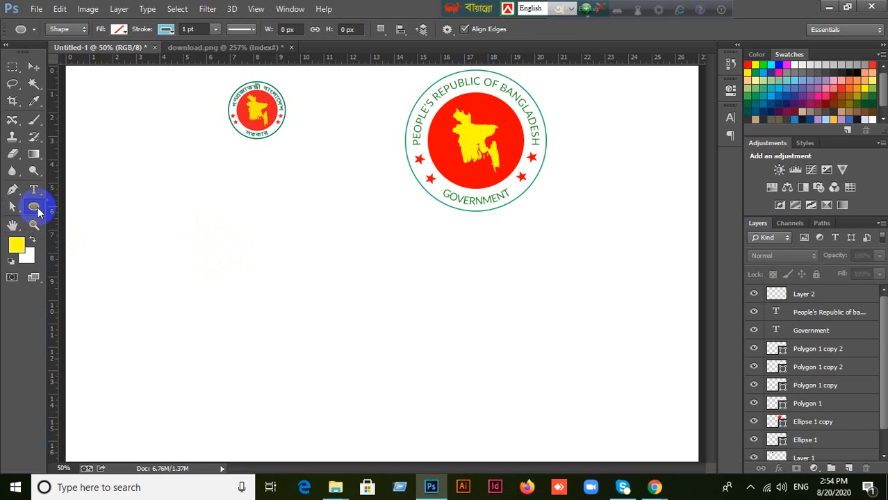
click(33, 207)
click(80, 233)
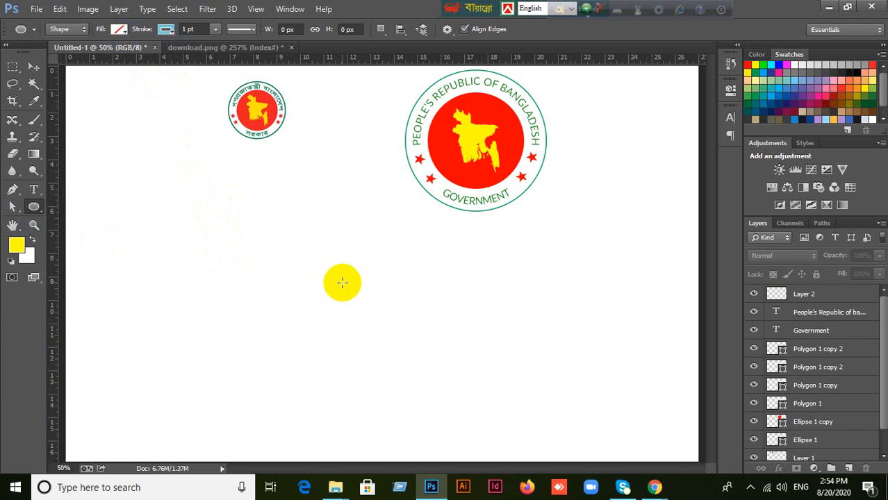
drag(225, 262, 374, 381)
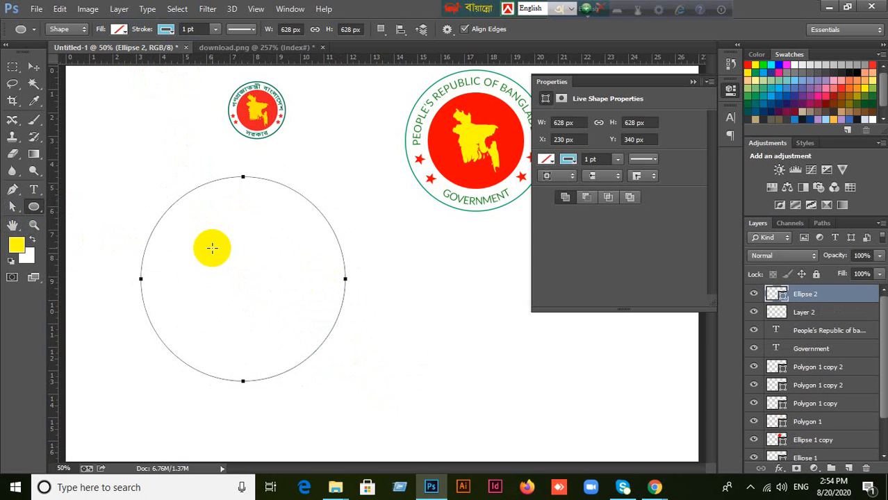
drag(53, 193, 242, 180)
drag(334, 62, 350, 280)
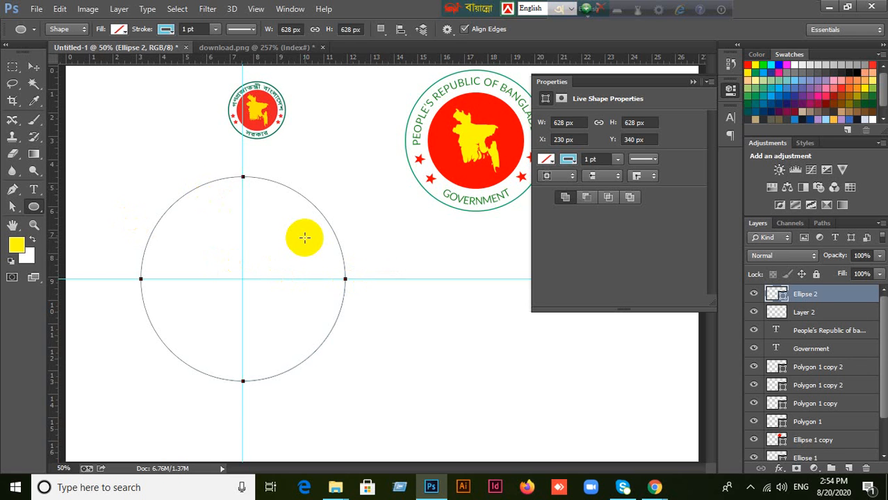
key(ctrl+z)
key(ctrl+z)
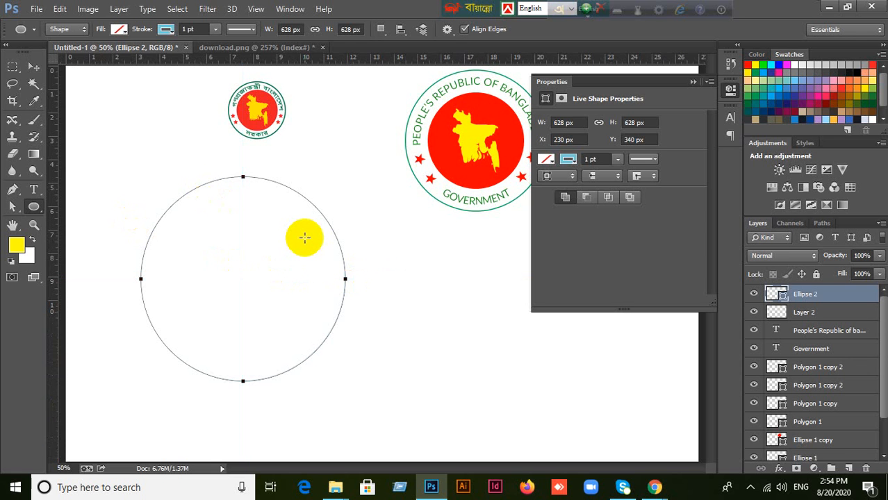
Place a horizontal and a vertical guide crossing at the new circle's centre, and deselect the circle.
drag(298, 64, 345, 280)
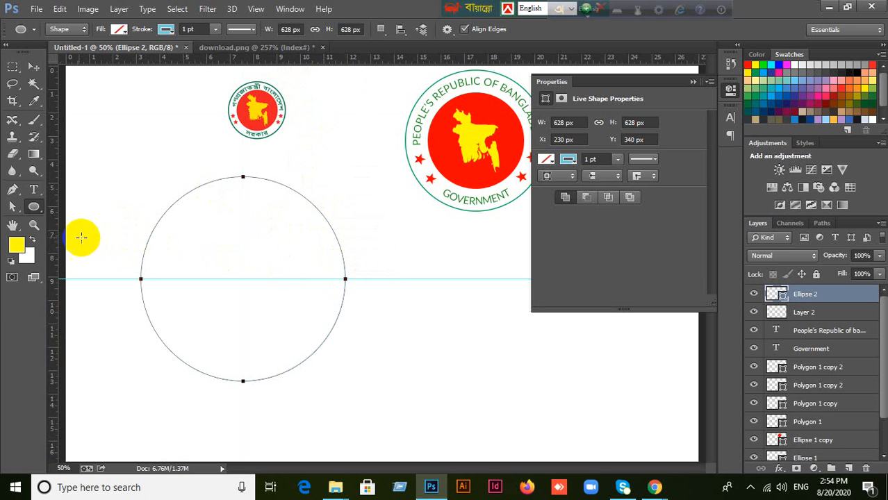
drag(56, 236, 242, 181)
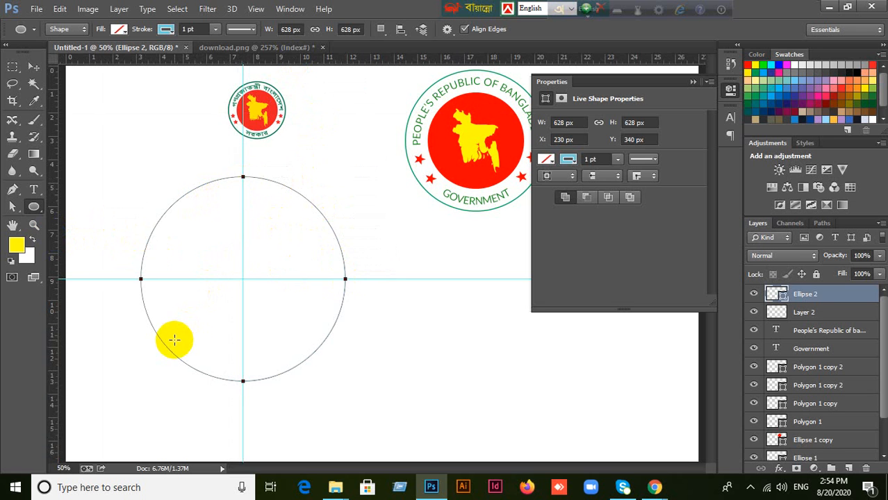
click(34, 68)
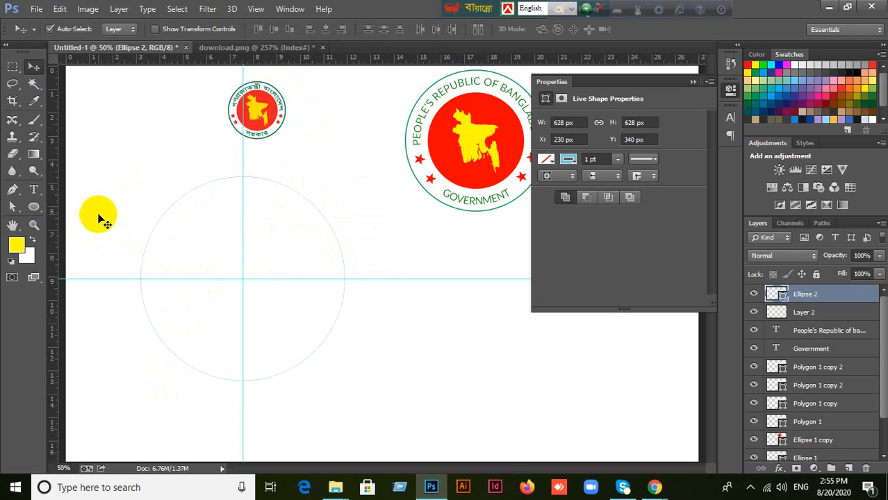
click(309, 366)
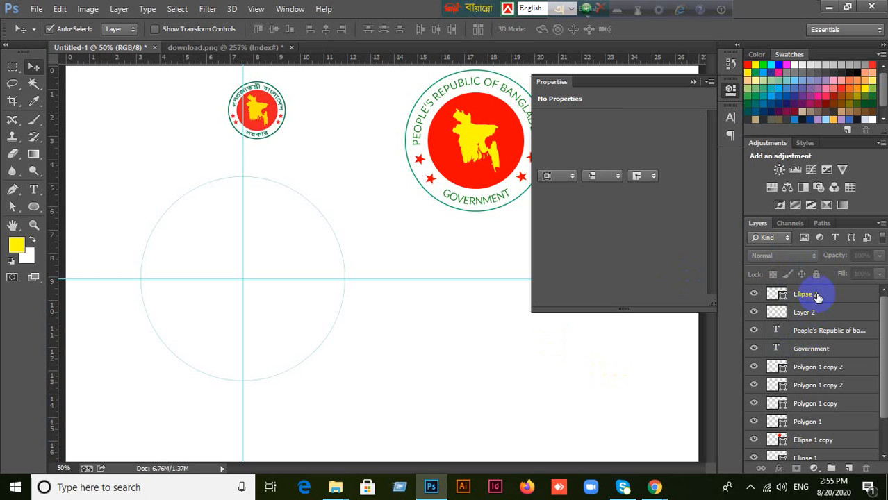
Set the new circle's stroke width to 3 pt and toggle its layer's visibility to check it.
click(818, 295)
click(34, 206)
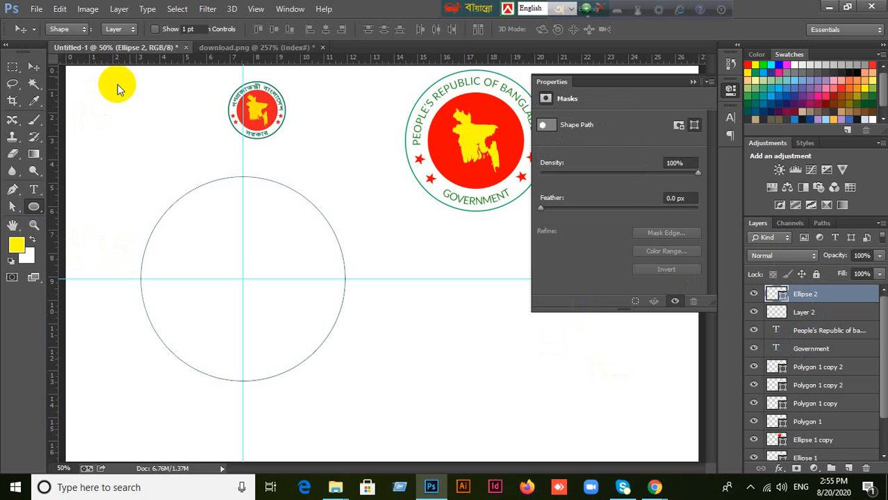
drag(197, 29, 165, 30)
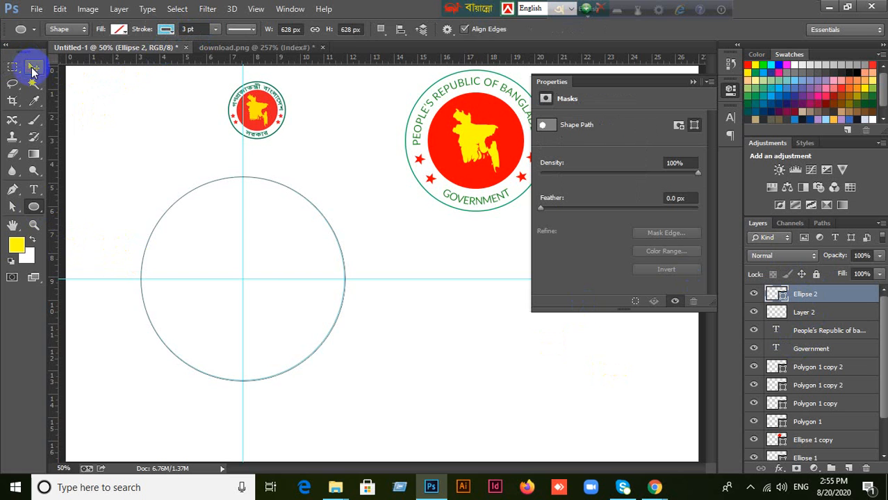
click(34, 66)
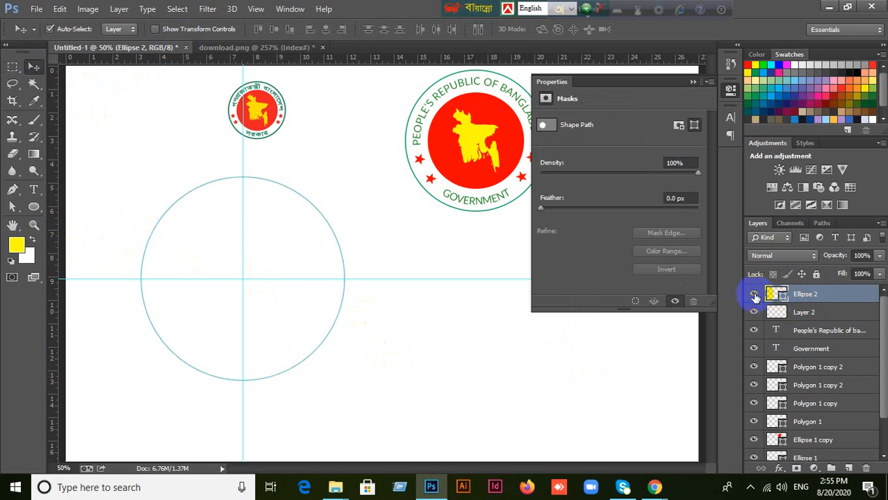
click(755, 295)
click(755, 295)
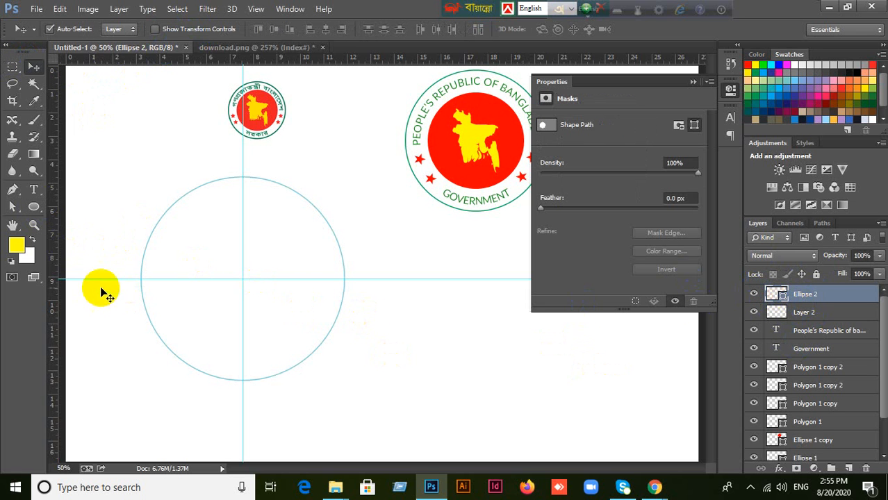
Change the circle's stroke colour to green, check it by toggling the layer's visibility, and collapse the shape properties.
click(33, 206)
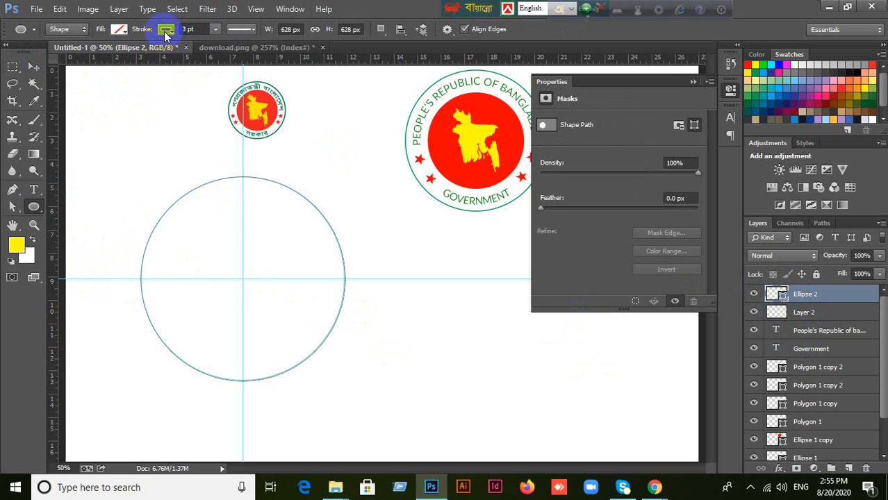
click(165, 30)
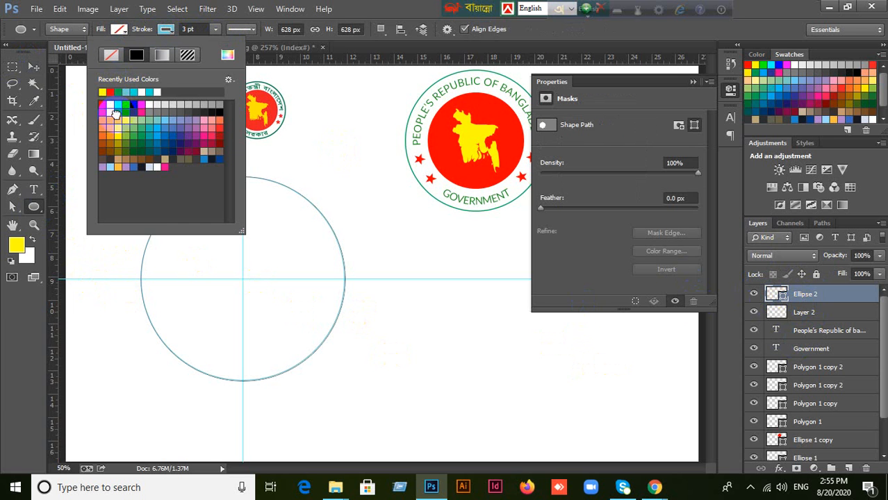
click(116, 112)
click(374, 9)
click(35, 68)
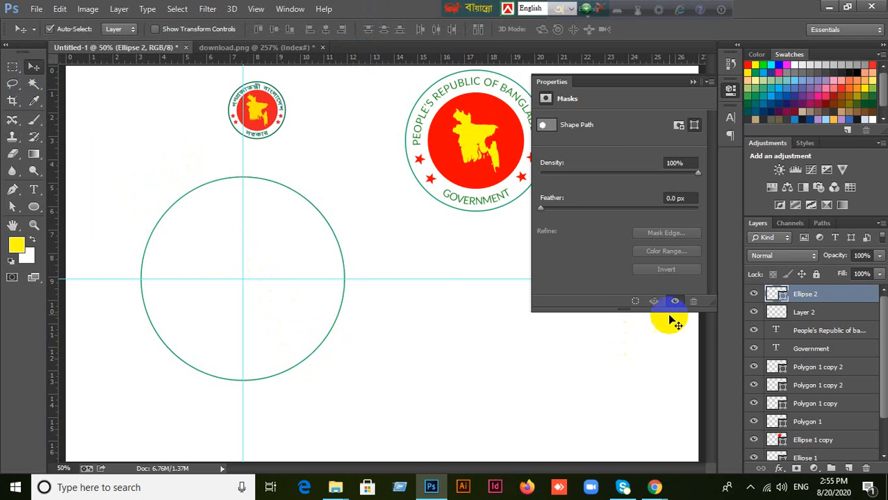
click(753, 295)
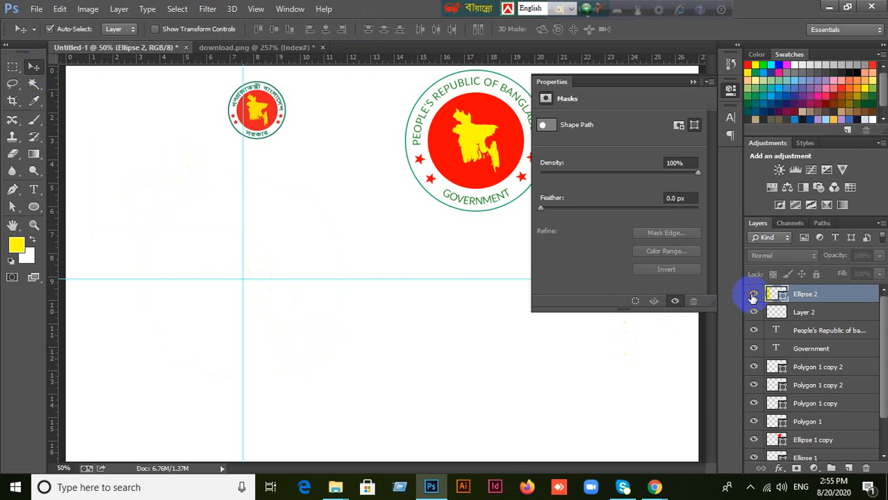
click(754, 295)
click(691, 82)
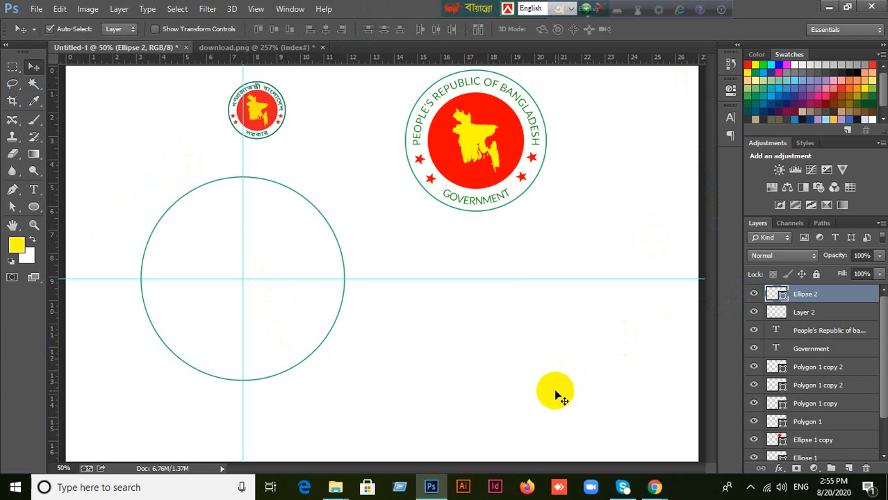
Duplicate the green circle and scale the copy proportionally about its centre to about 73%.
key(ctrl+j)
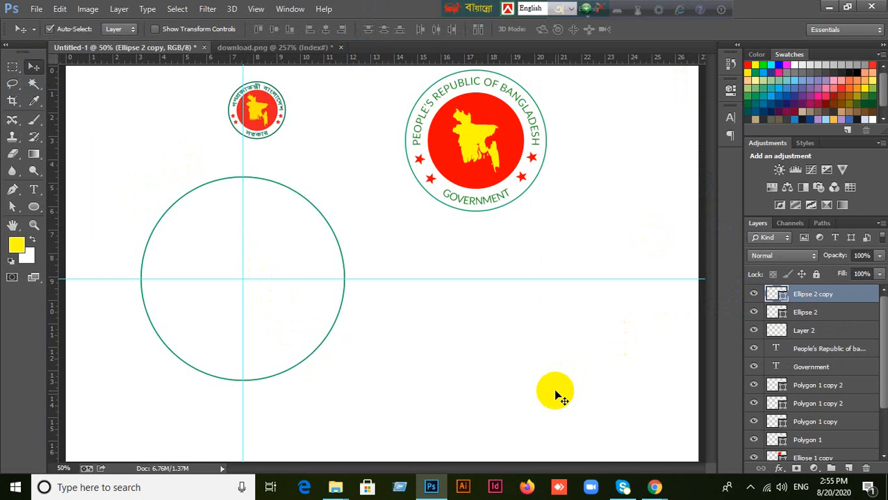
key(ctrl+t)
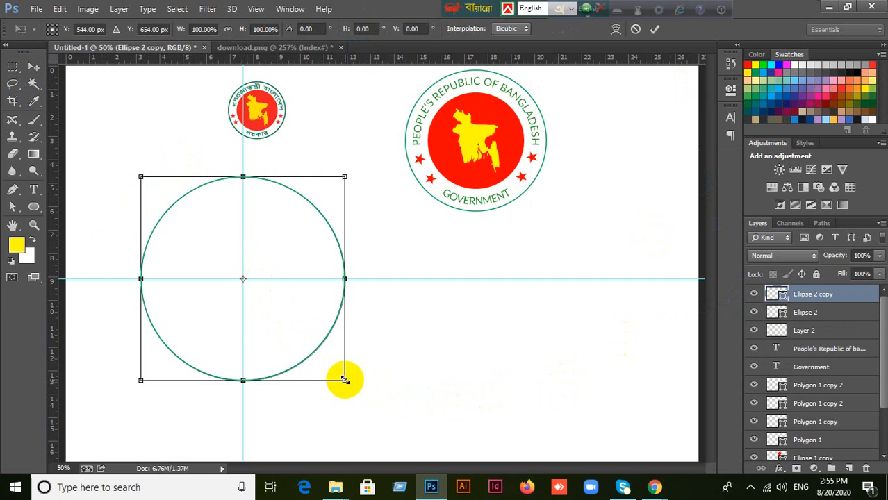
drag(345, 379, 320, 350)
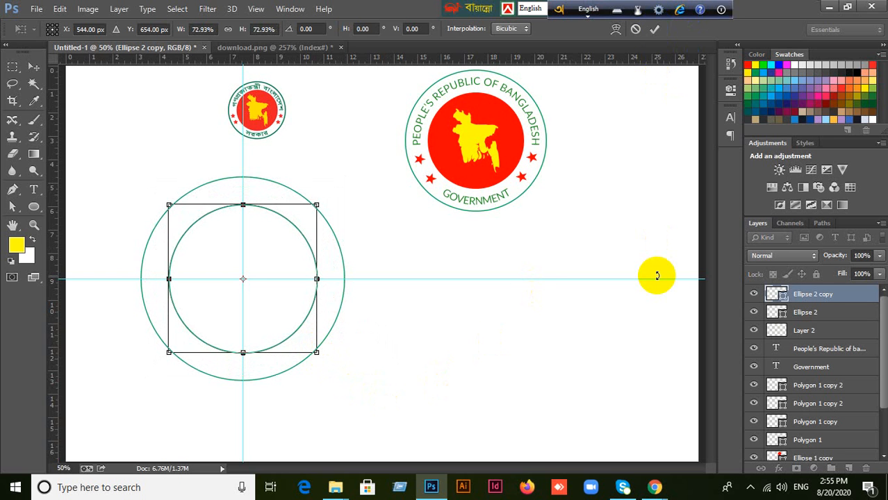
key(Return)
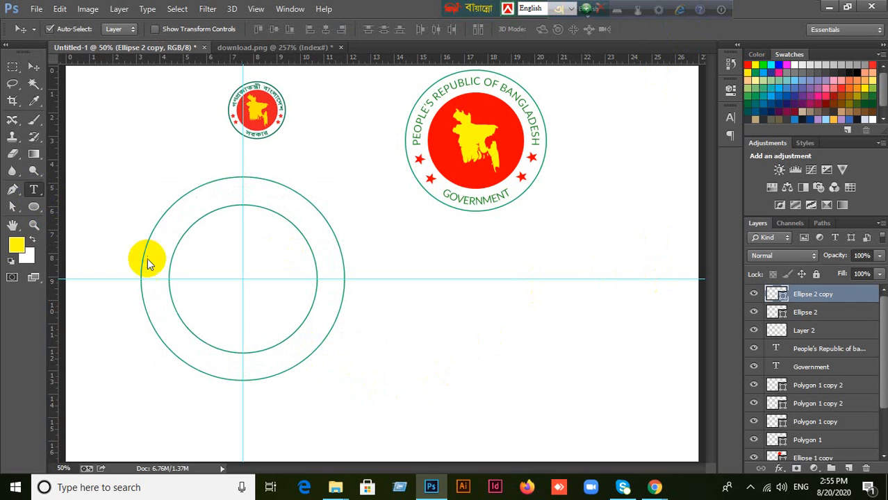
Toggle the visibility of the inner circle's layer to check which circle it holds.
click(34, 190)
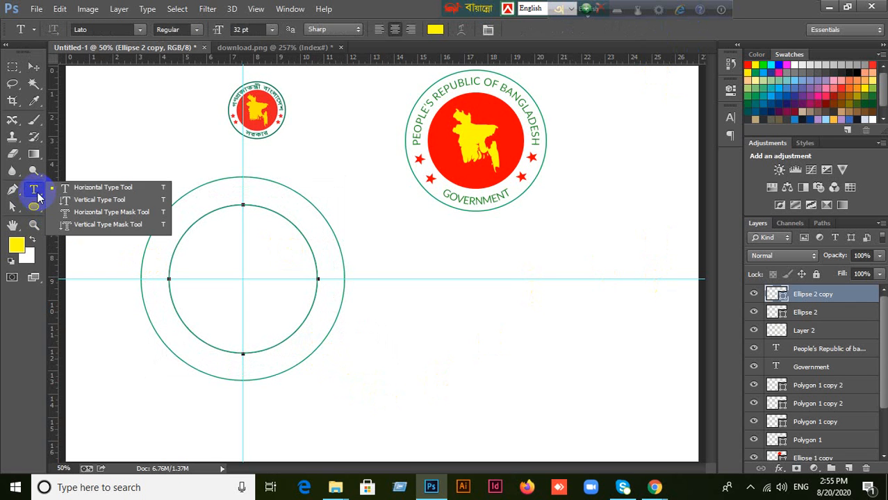
click(88, 190)
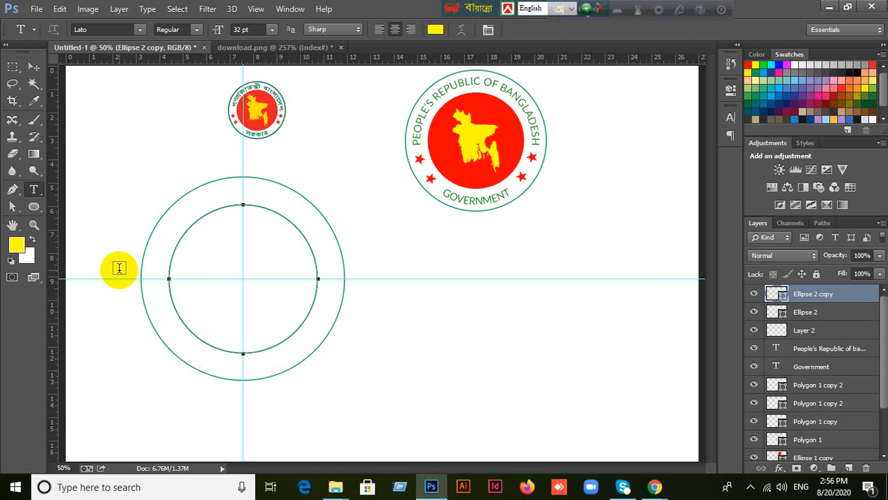
click(33, 66)
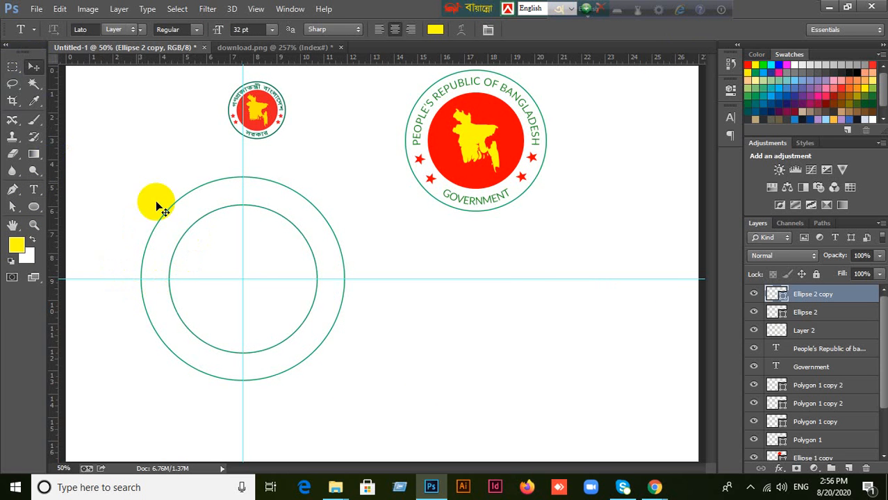
click(755, 293)
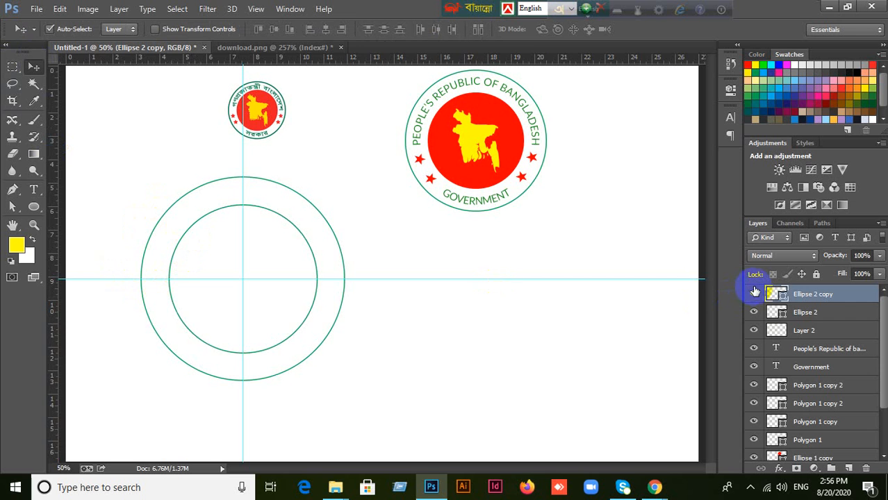
click(754, 293)
click(754, 294)
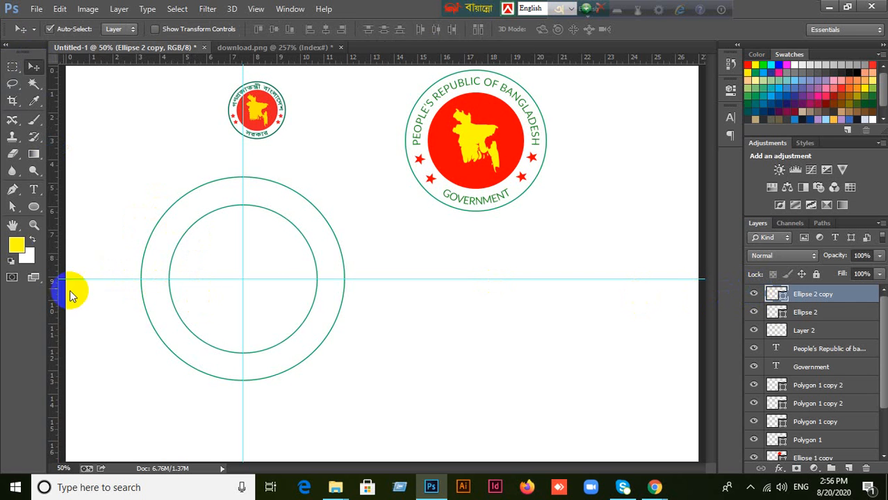
Start horizontal text on the inner circle's path at its uppermost point and set the text colour to a medium green.
click(33, 190)
click(68, 191)
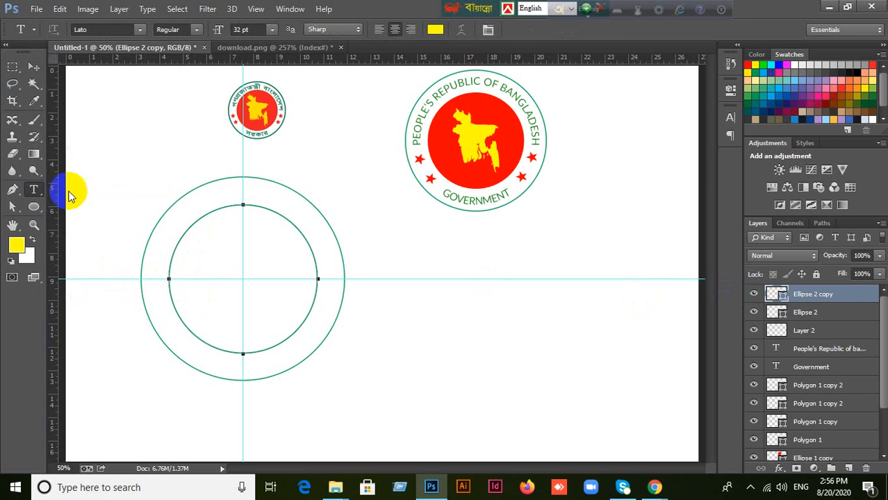
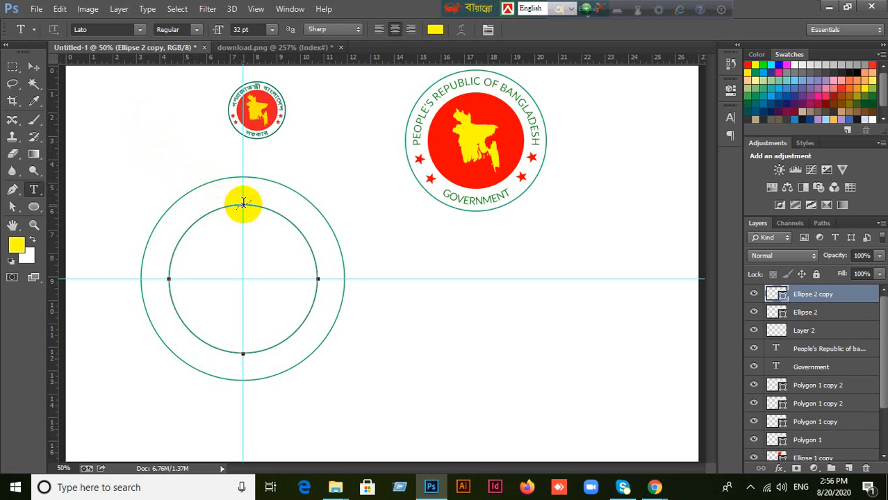
click(243, 203)
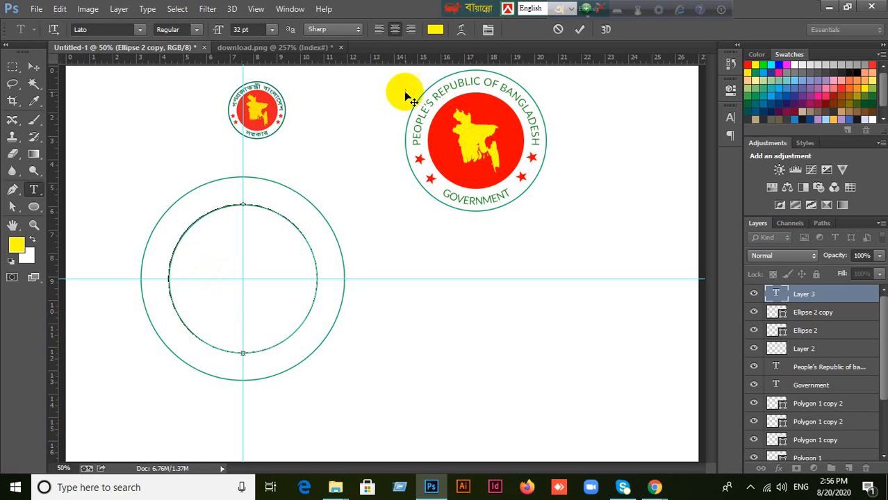
click(434, 37)
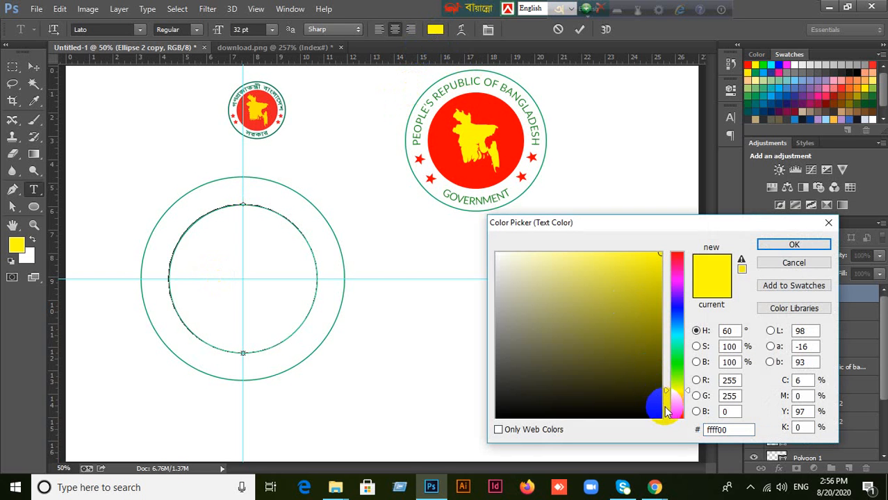
drag(667, 396, 656, 365)
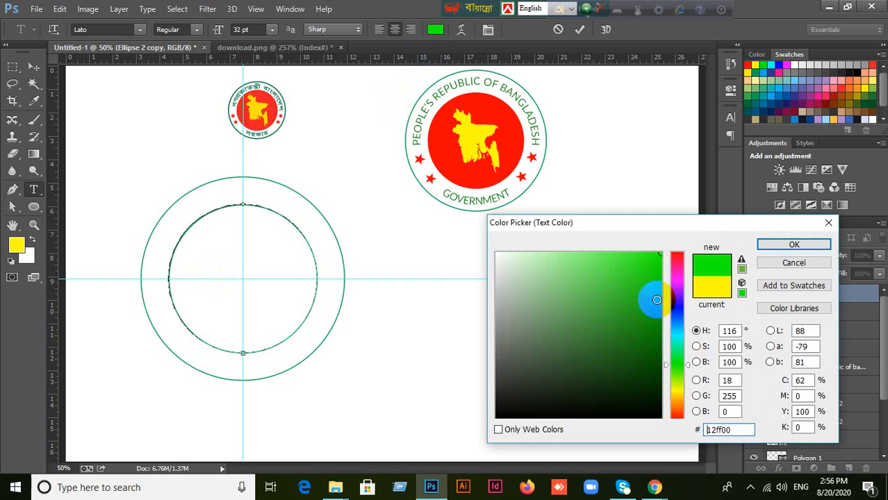
drag(660, 257, 634, 309)
click(796, 245)
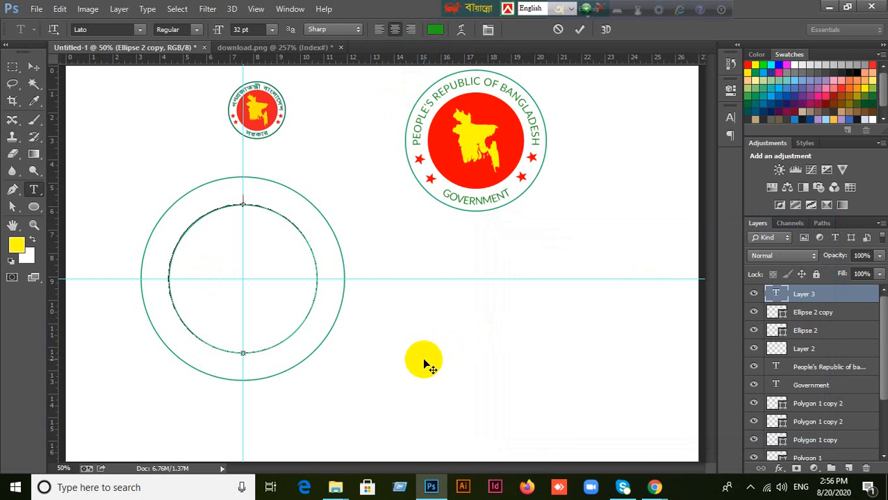
Write PEOPLE'S REPUBLIC OF BANGLADESH in capitals along the upper arc of the inner circle's path.
text(PEOPLES)
key(BackSpace)
text(')
key(BackSpace)
text('')
key(BackSpace)
key(BackSpace)
text(")
key(BackSpace)
text('S REPUBLIC OF)
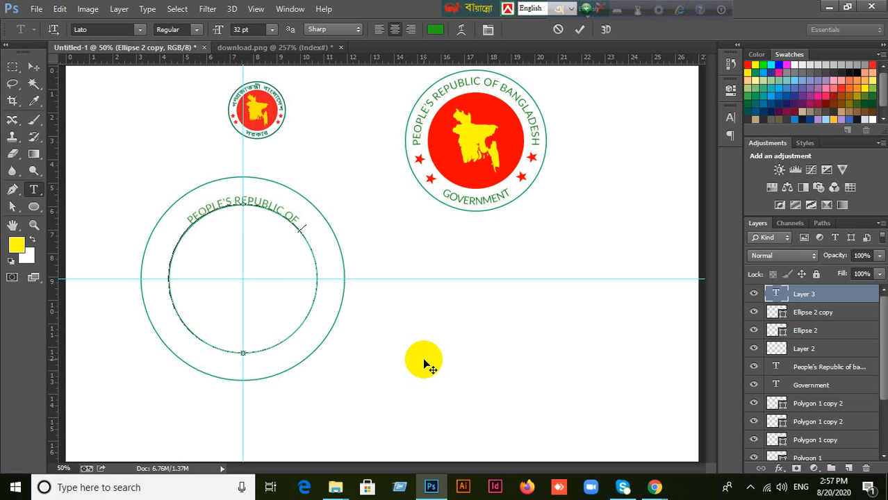
text( BANGLADESH)
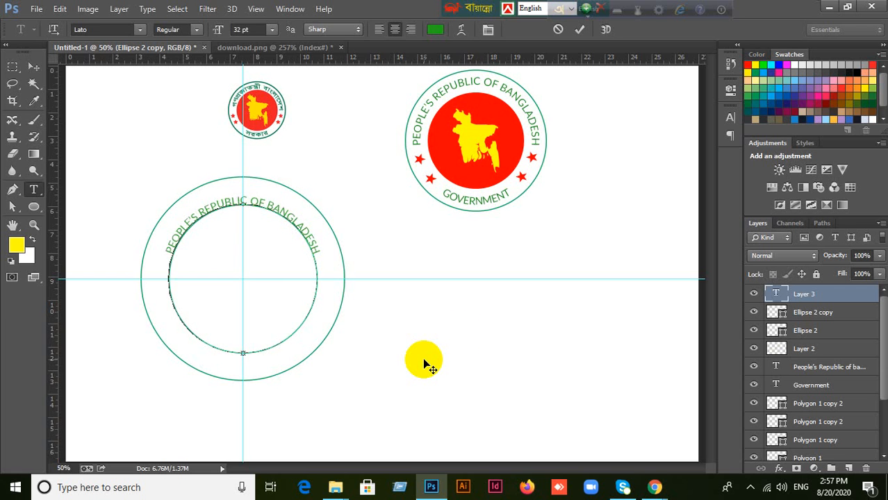
Try to set the size of the curved text to 34 pt, and finish the text entry.
click(730, 118)
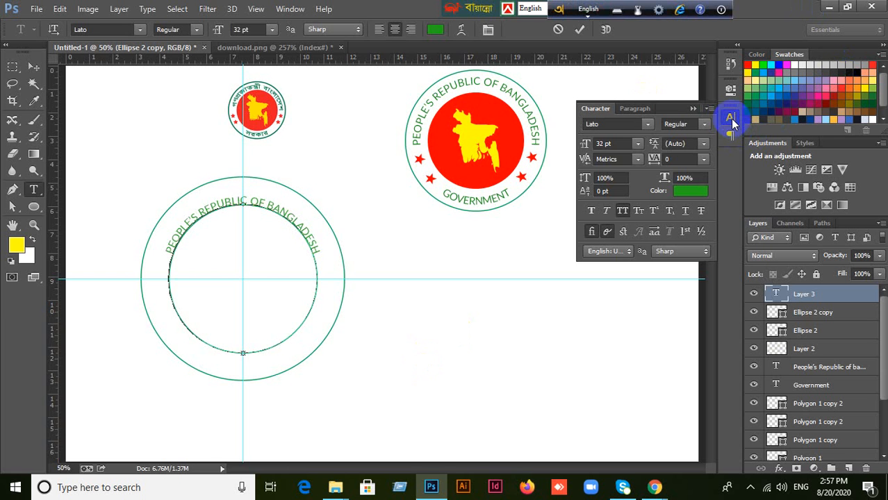
click(614, 143)
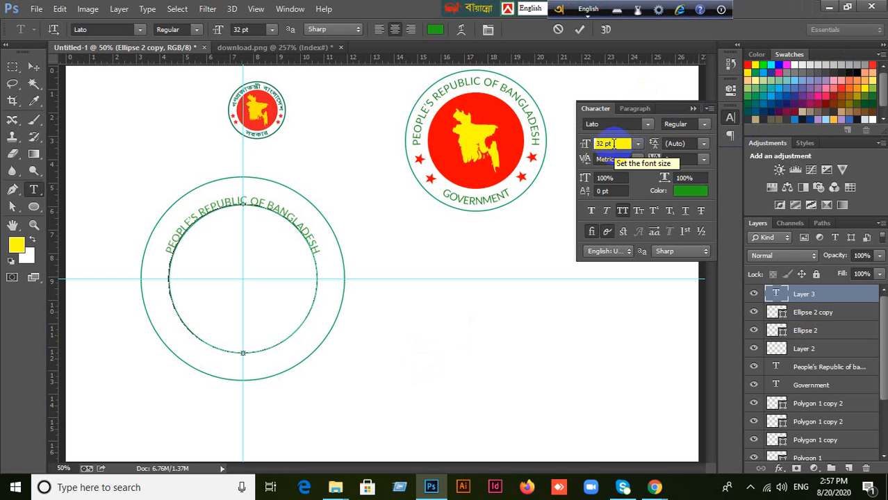
key(Up)
key(Up)
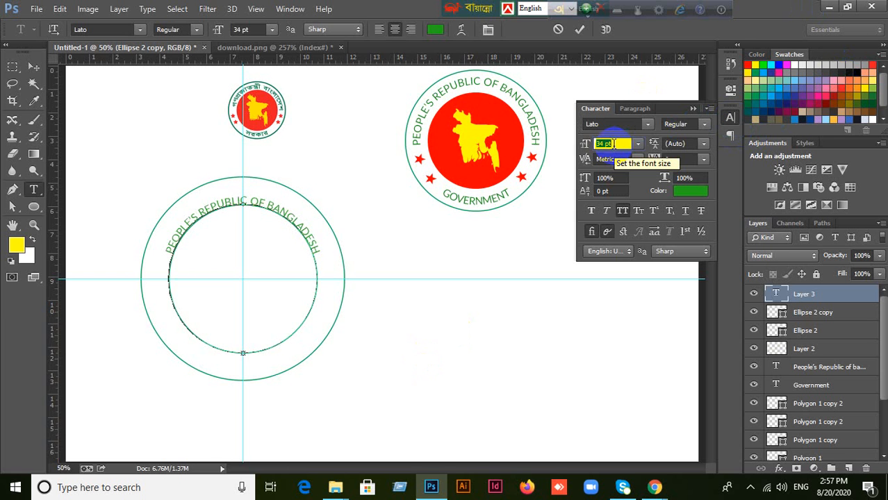
key(Return)
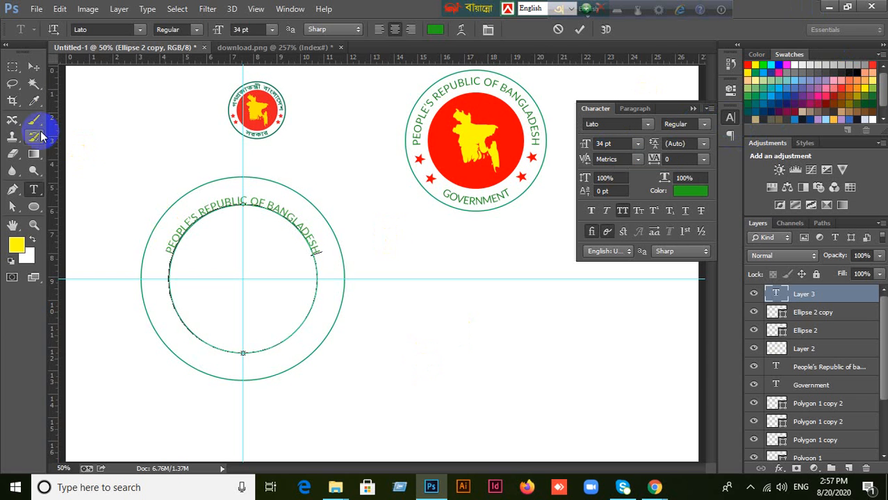
click(32, 66)
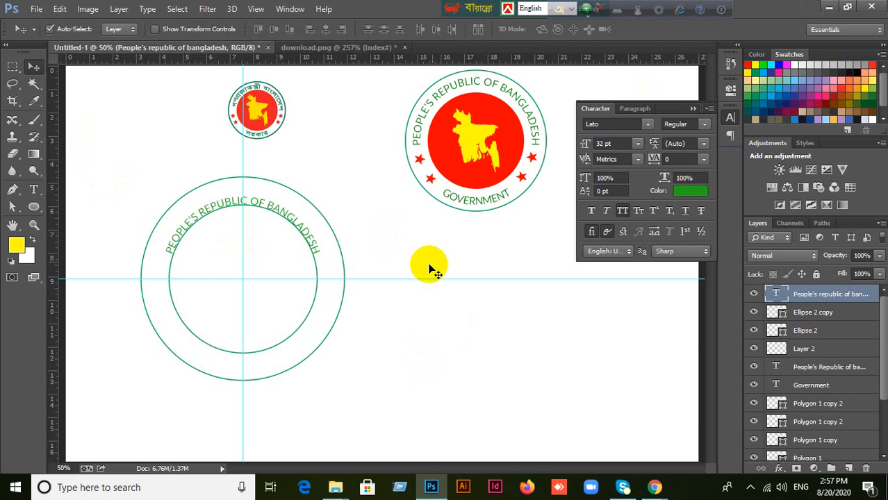
Set the new curved title's font size to 35 pt and toggle its layer's visibility to check it.
click(618, 144)
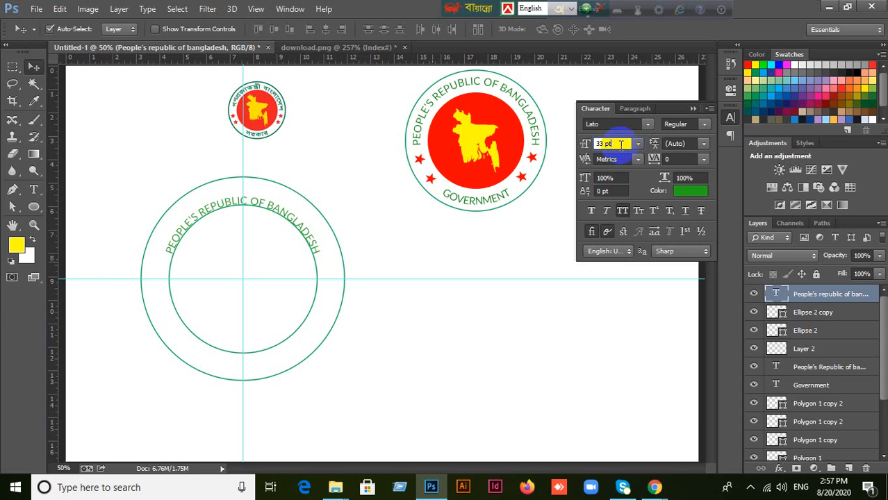
key(Up)
key(Up)
key(Up)
key(Return)
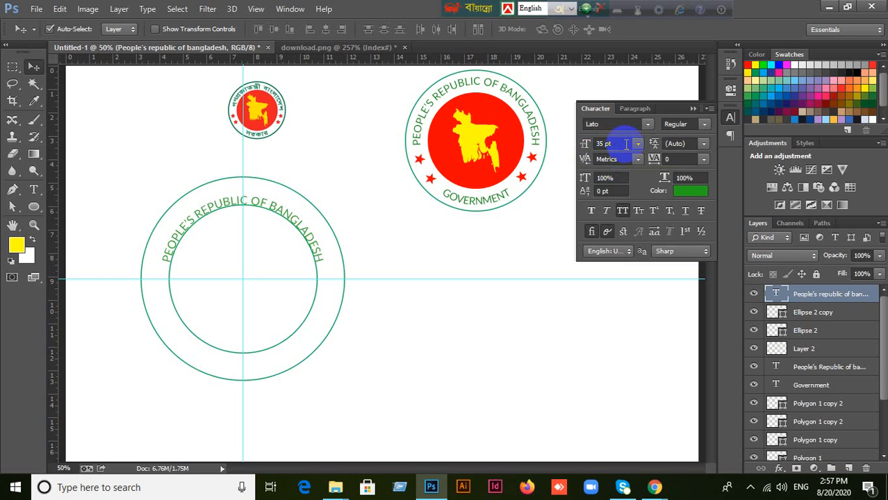
click(754, 294)
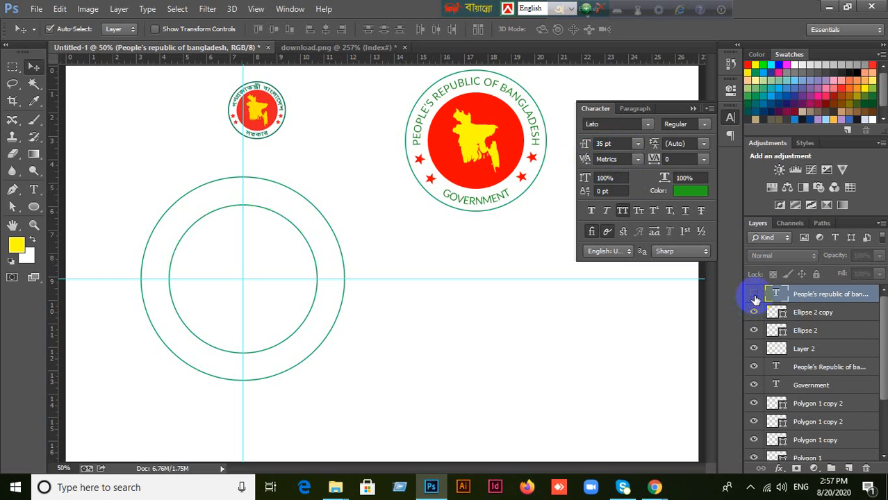
click(754, 295)
Enlarge the new curved title's font size to 38 pt in stages and collapse the character settings.
click(611, 144)
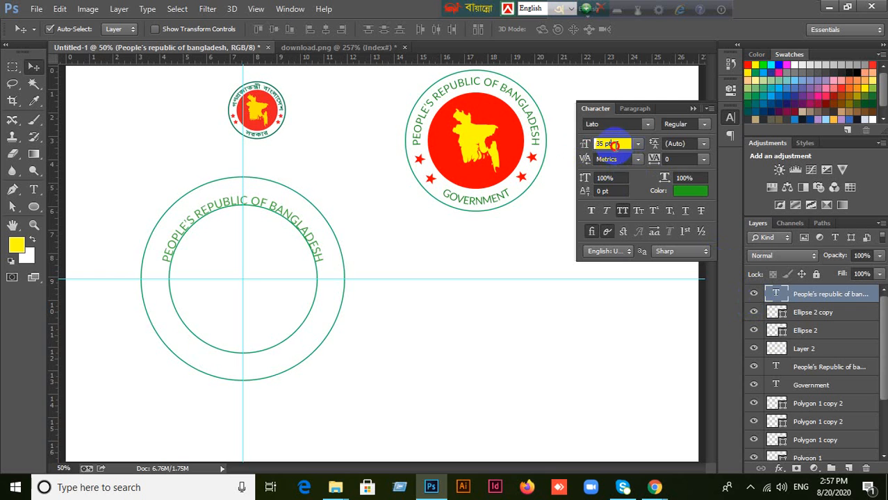
key(Up)
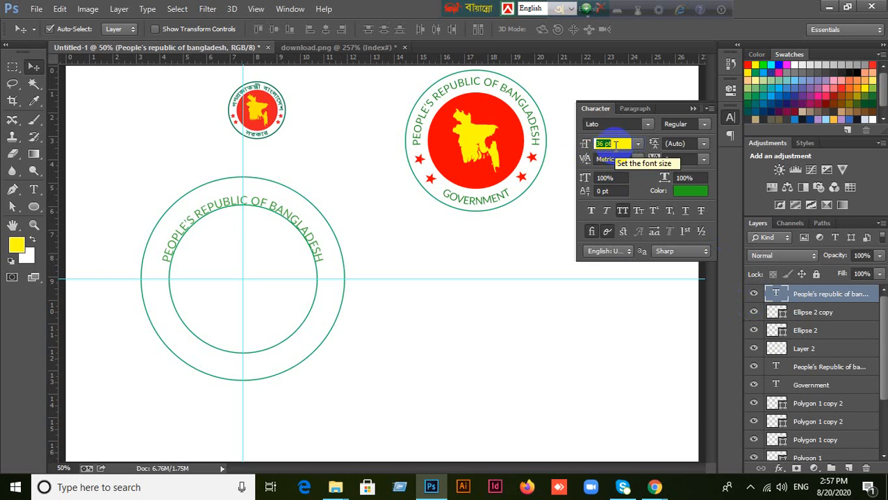
key(Return)
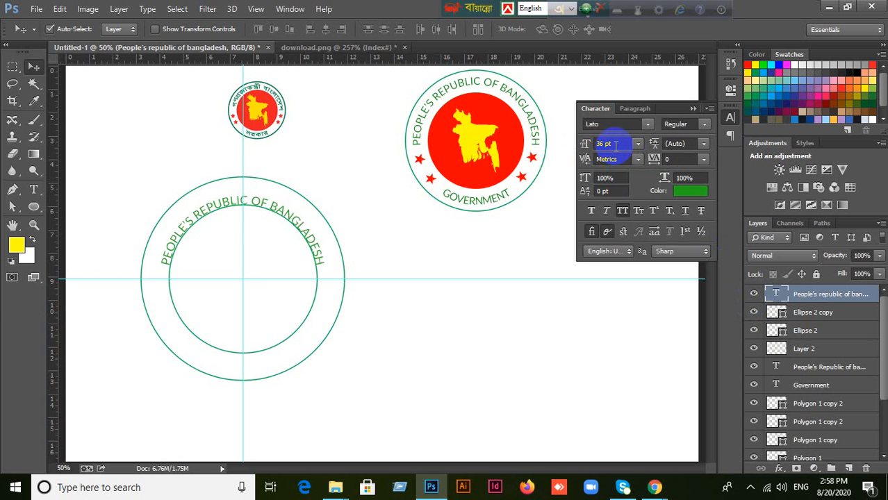
click(616, 145)
key(Up)
key(Up)
key(Return)
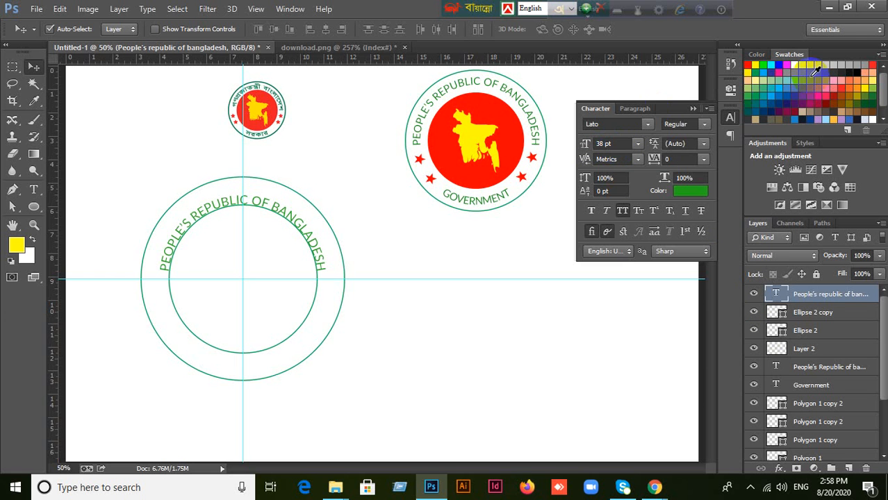
click(690, 109)
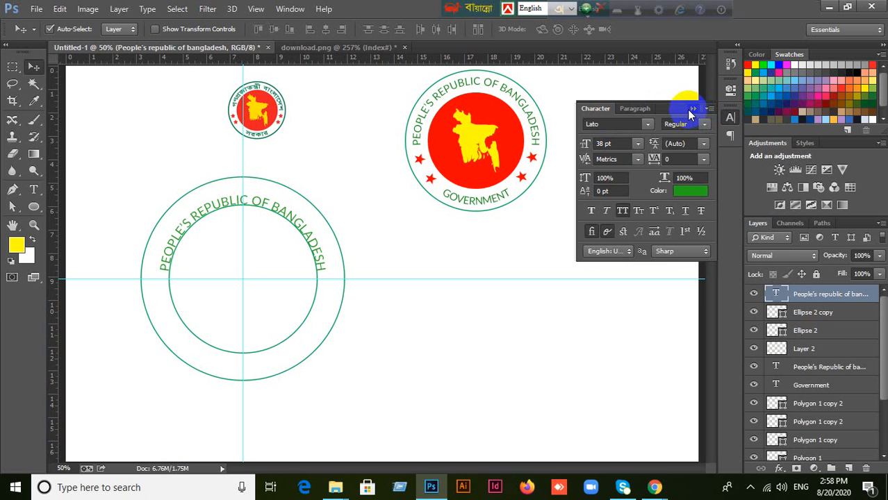
click(693, 109)
Select the inner circle's layer and toggle its visibility to compare the curved title with and without the circle.
click(757, 317)
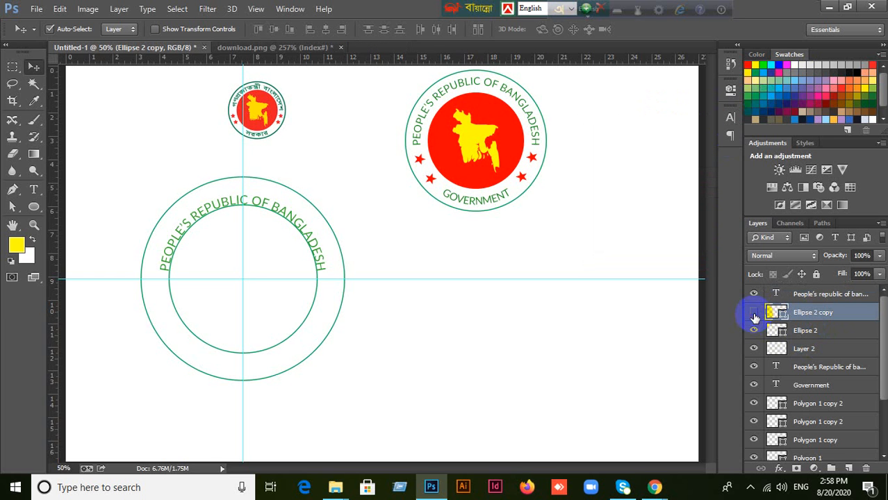
click(754, 315)
click(755, 314)
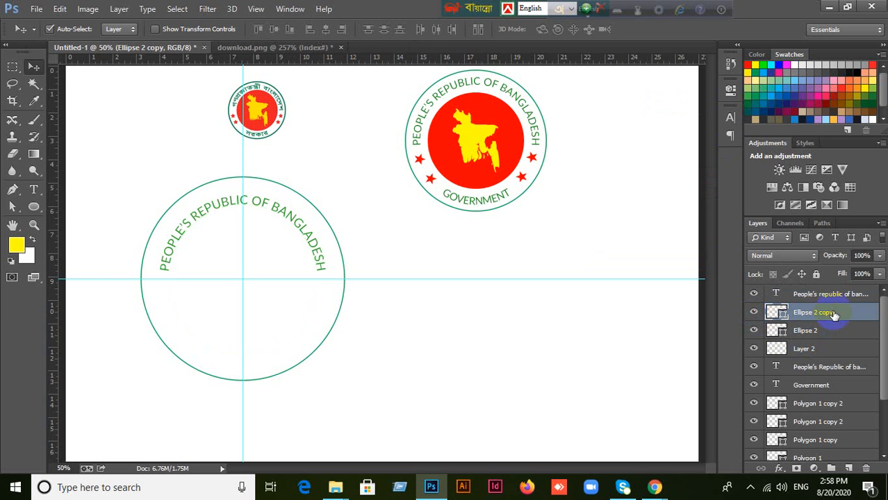
click(754, 312)
click(754, 312)
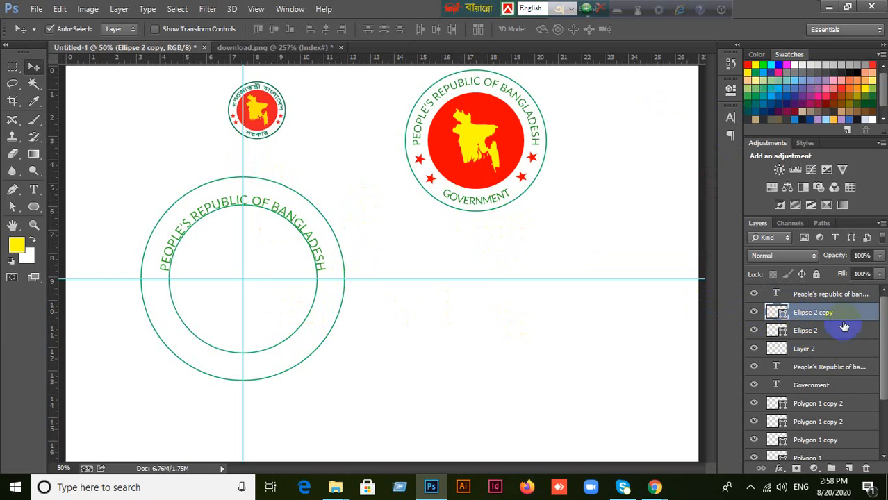
click(753, 312)
click(753, 313)
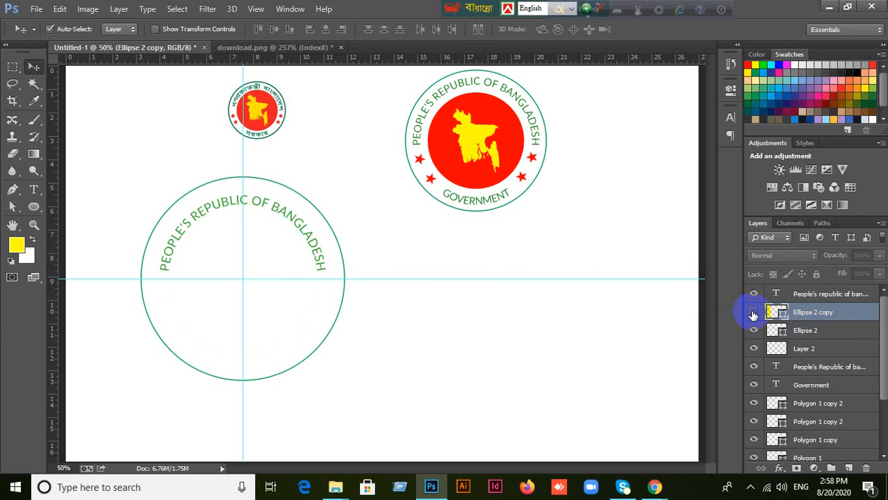
click(753, 314)
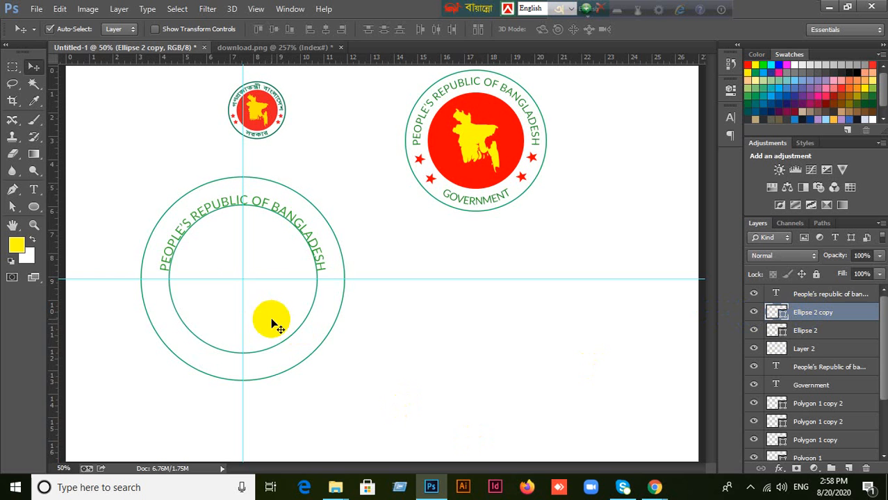
Write GOVERNMENT as horizontal text on the lower-left part of the inner circle's path, after checking the paragraph alignment settings.
click(34, 189)
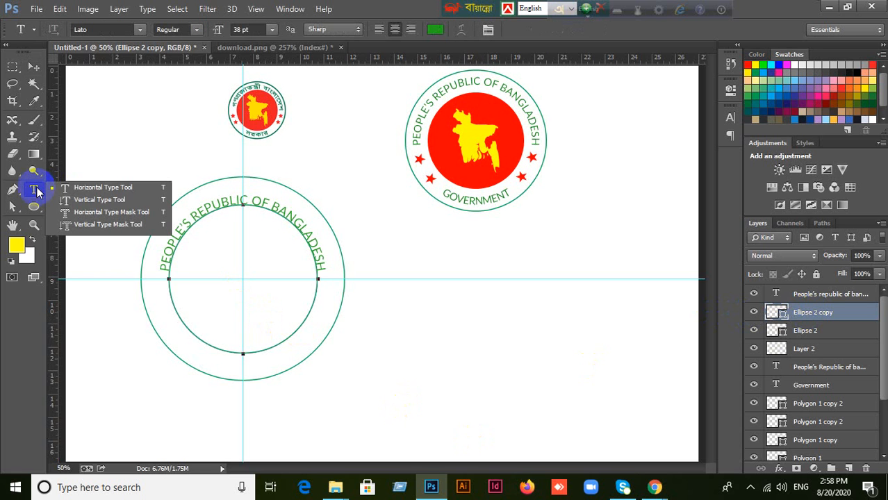
click(77, 193)
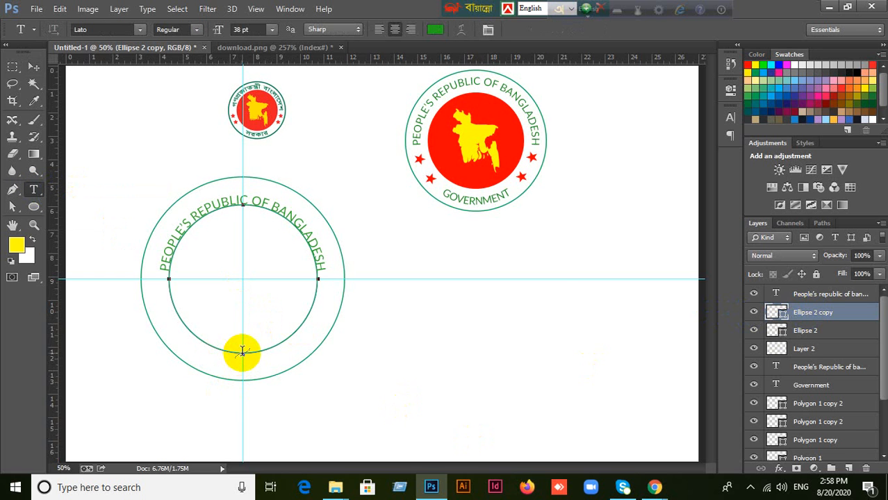
click(730, 118)
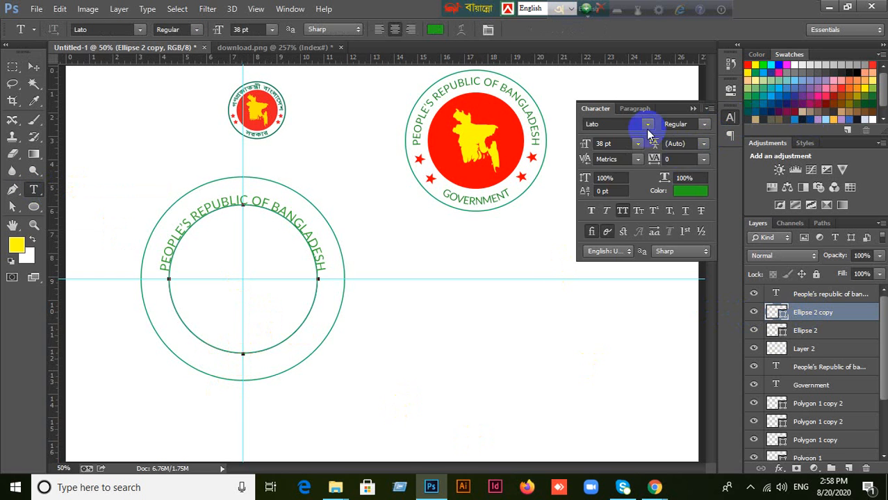
click(635, 109)
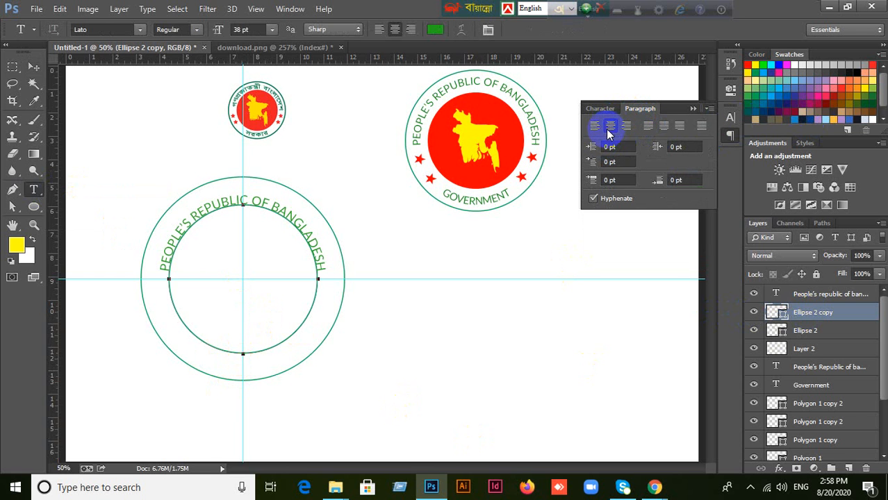
click(693, 109)
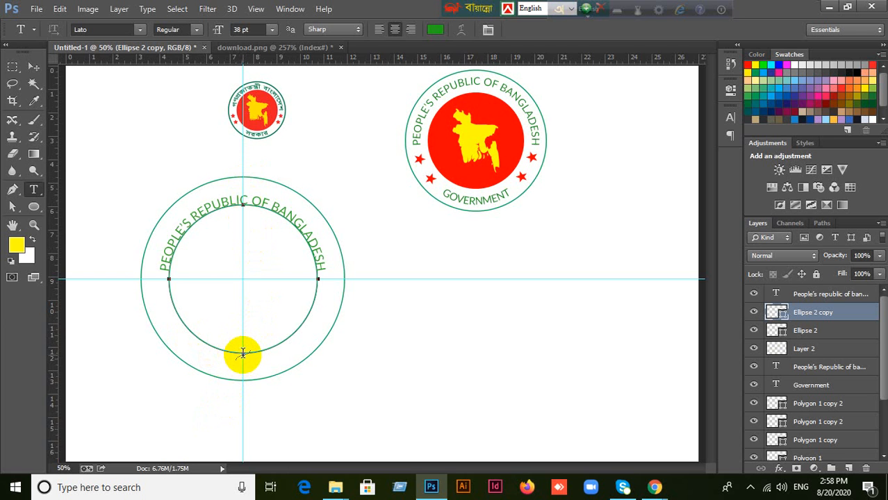
click(196, 338)
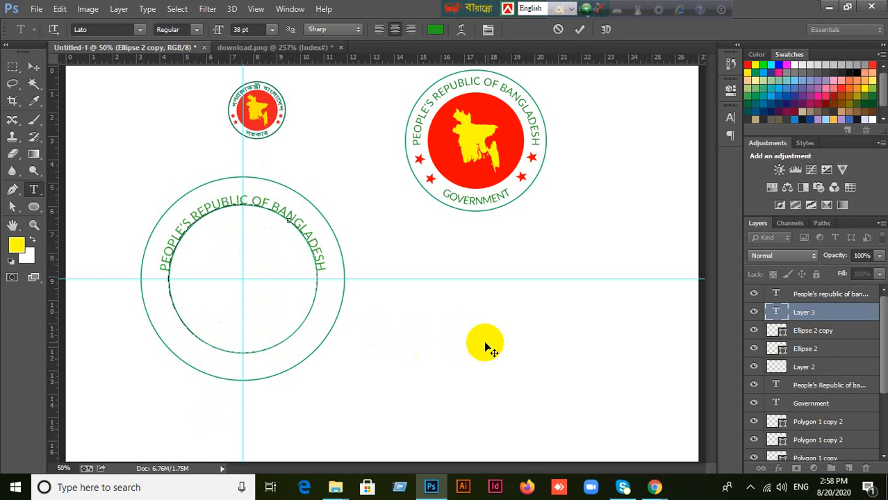
text(GOVERNMENT)
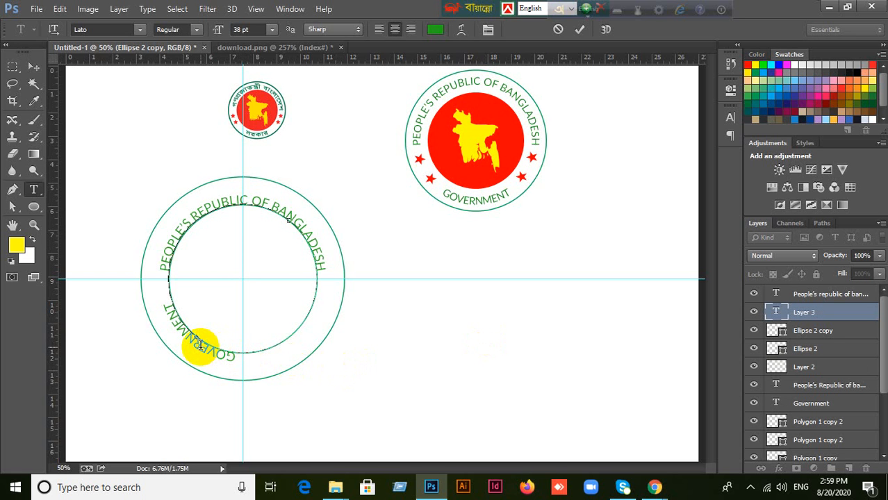
Flip the GOVERNMENT text to the inside of the circle, centred at its lowest point, and delete that text layer.
key(ctrl)
key(ctrl)
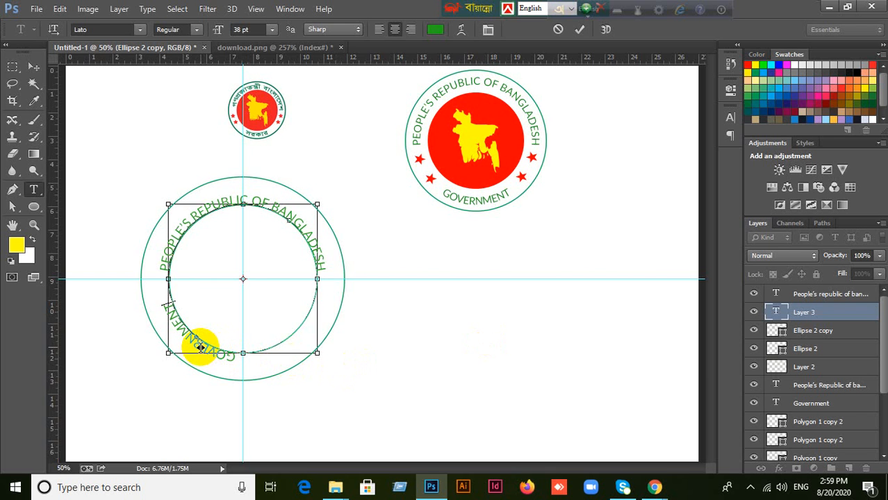
drag(201, 347, 245, 335)
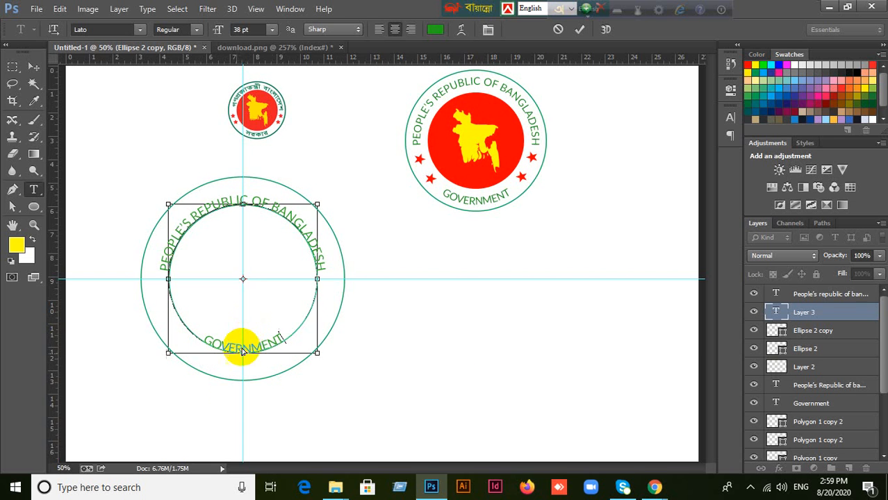
click(580, 29)
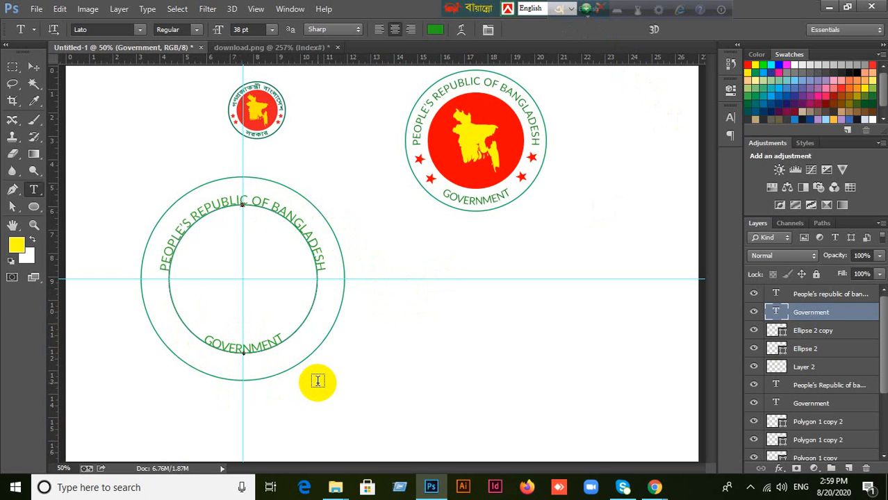
click(34, 66)
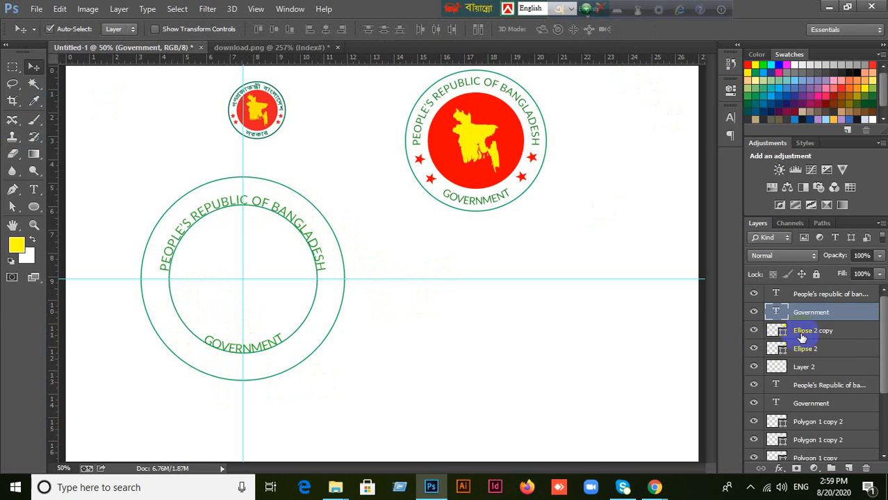
key(Delete)
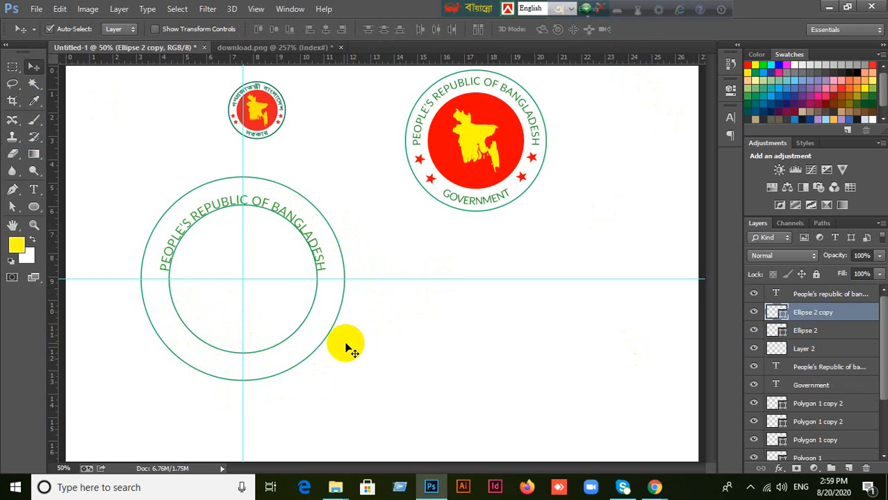
Scale the inner circle up to 113.54% about its centre so it encloses the curved title.
click(756, 314)
click(755, 313)
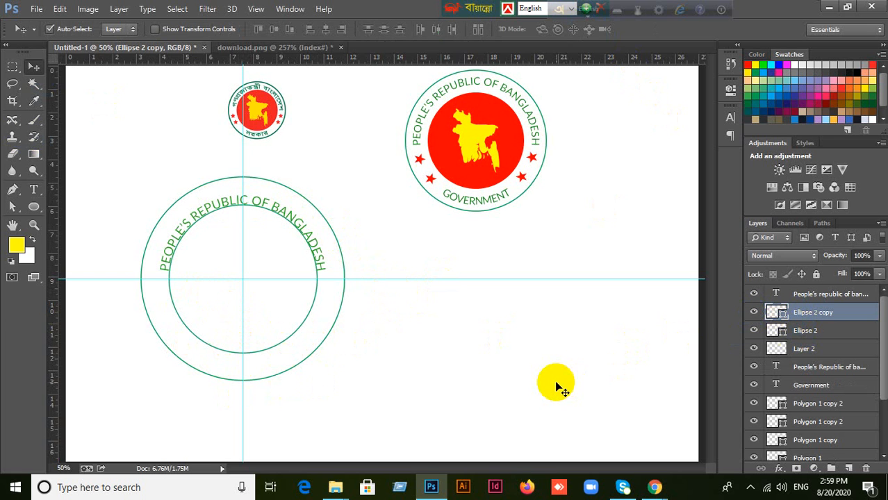
key(ctrl+t)
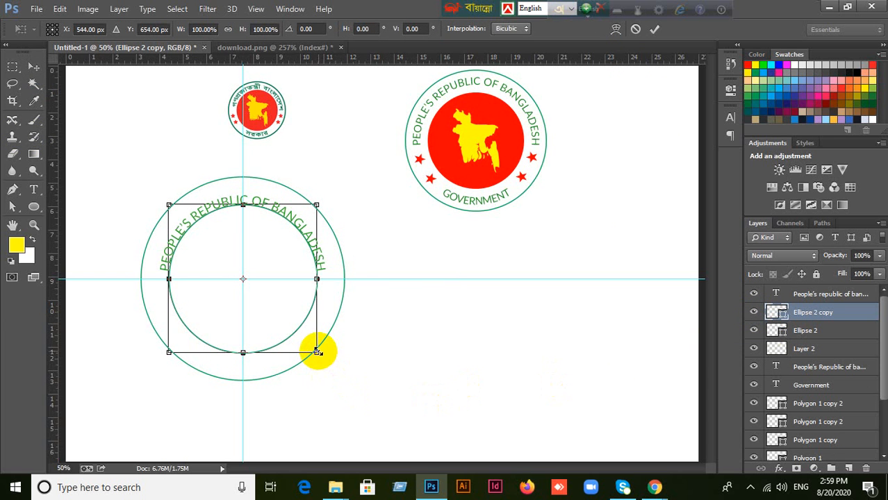
drag(318, 352, 333, 361)
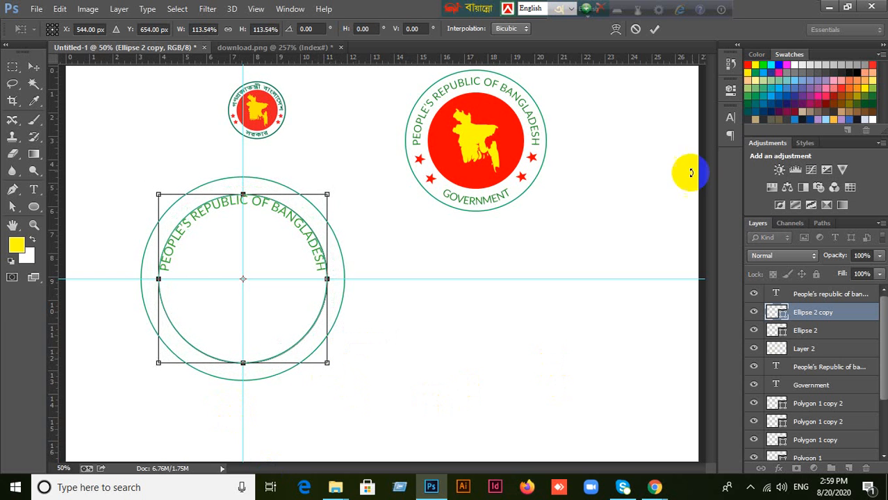
click(656, 30)
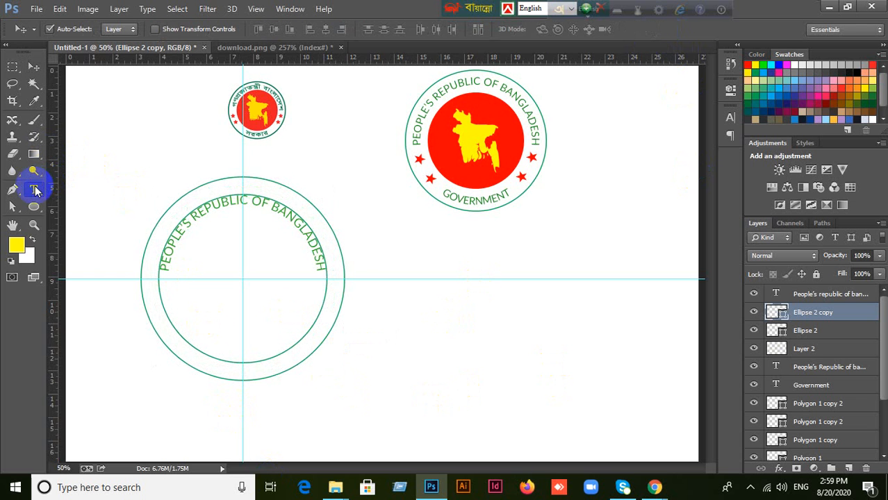
Write GOVENMENT as horizontal text on the enlarged inner circle's path, starting from its lowest point.
drag(33, 190, 66, 189)
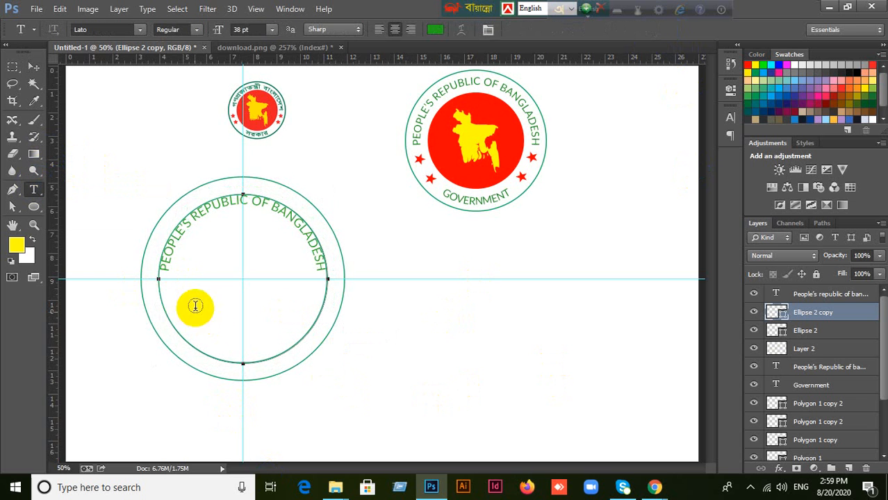
click(241, 360)
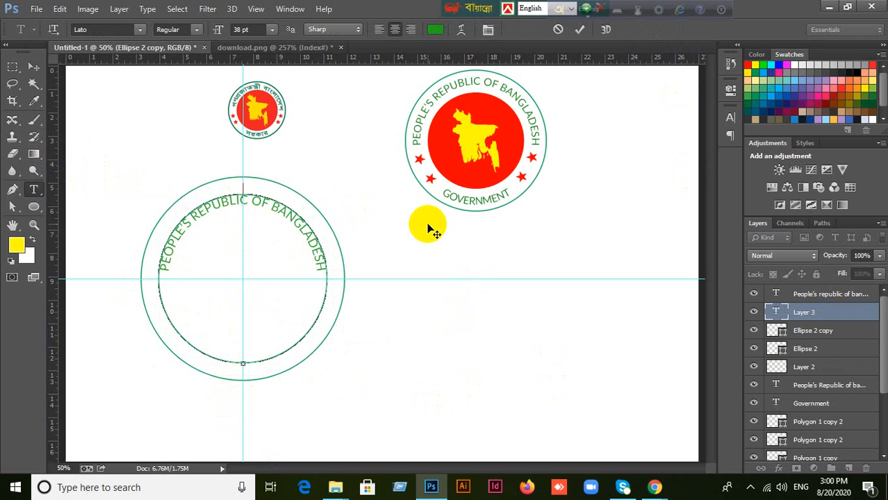
text(GOVE)
text(NMENT)
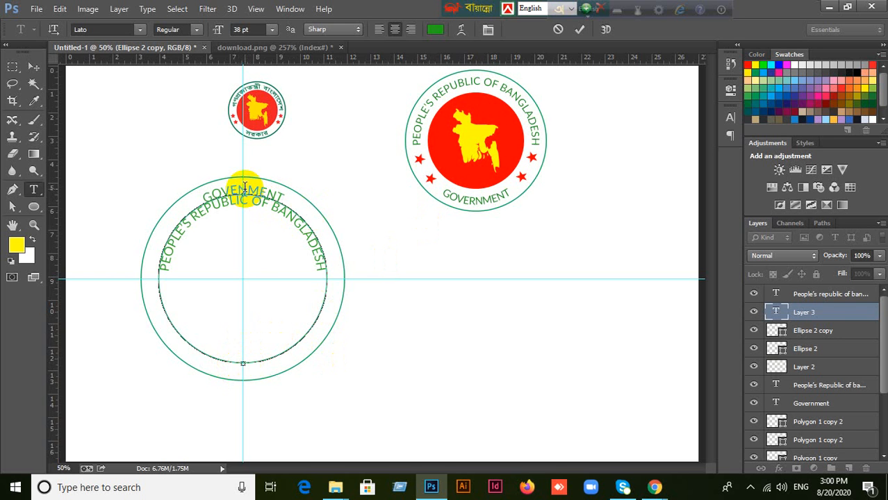
Flip the GOVENMENT text to the inside of the circle at its lowest point and delete that text layer.
key(ctrl)
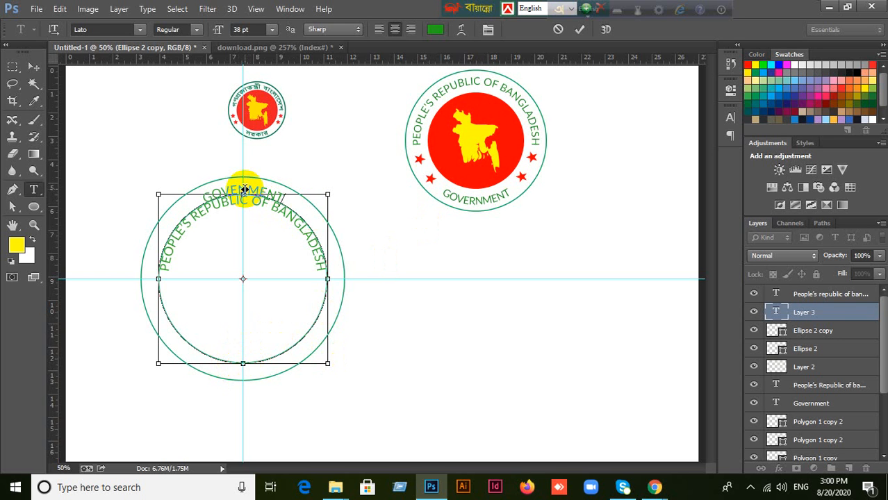
drag(245, 189, 243, 363)
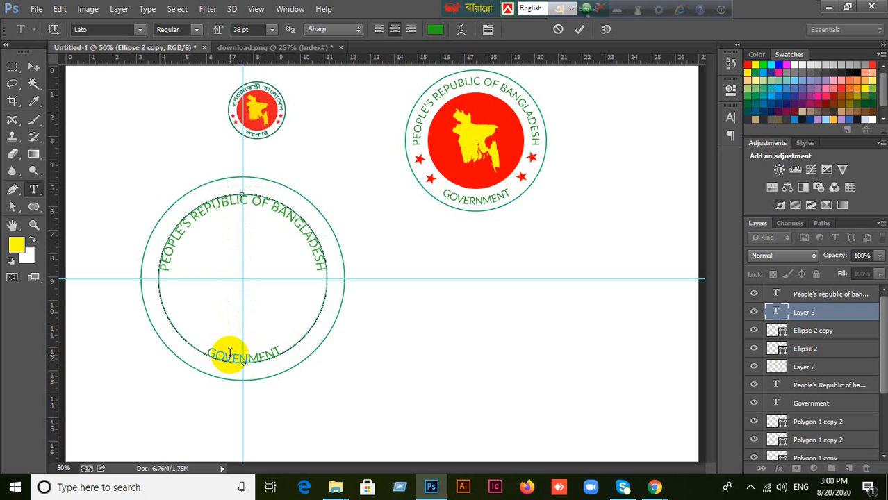
click(34, 68)
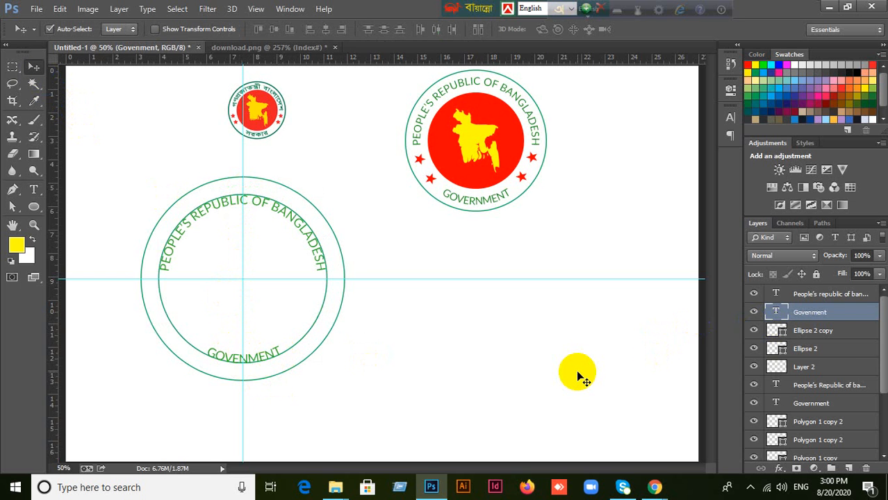
key(Delete)
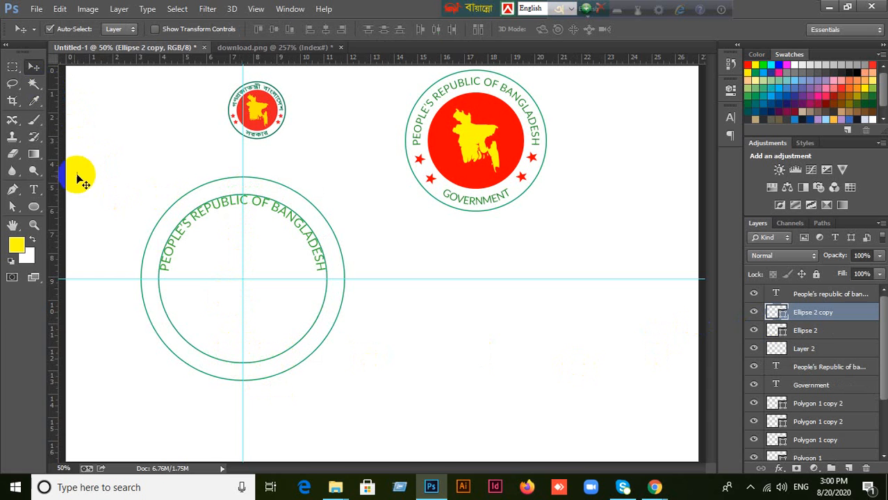
click(34, 189)
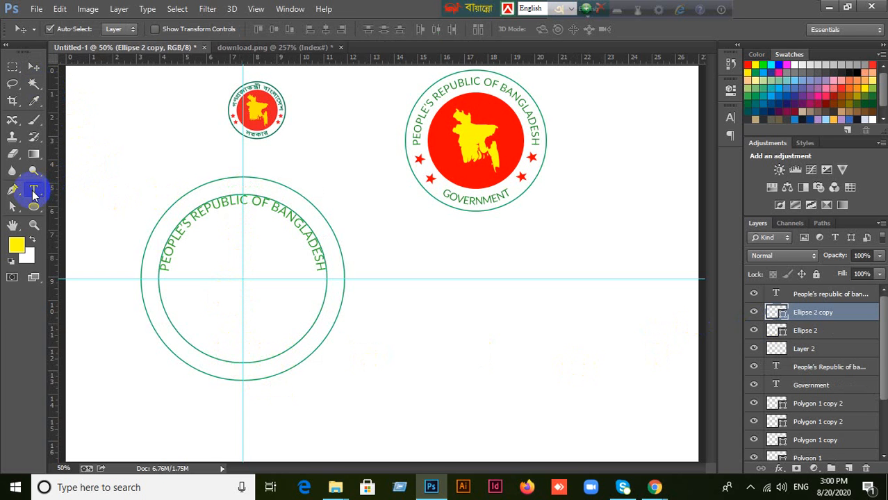
click(36, 195)
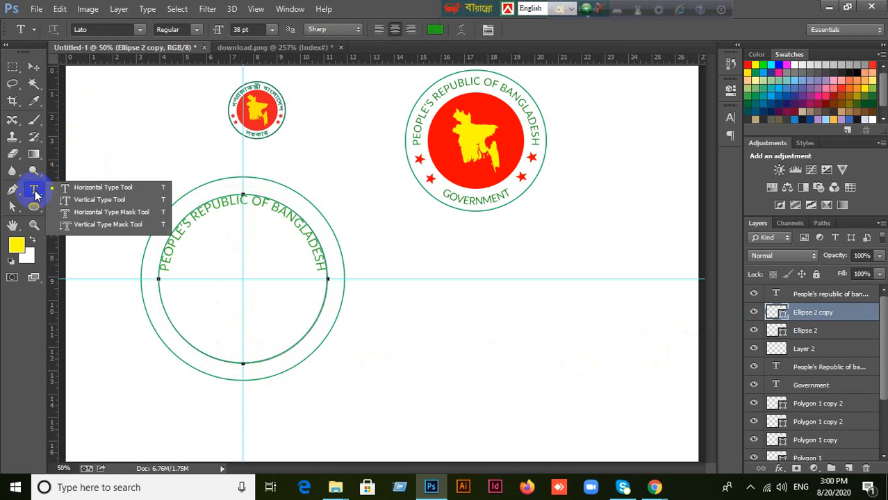
click(85, 187)
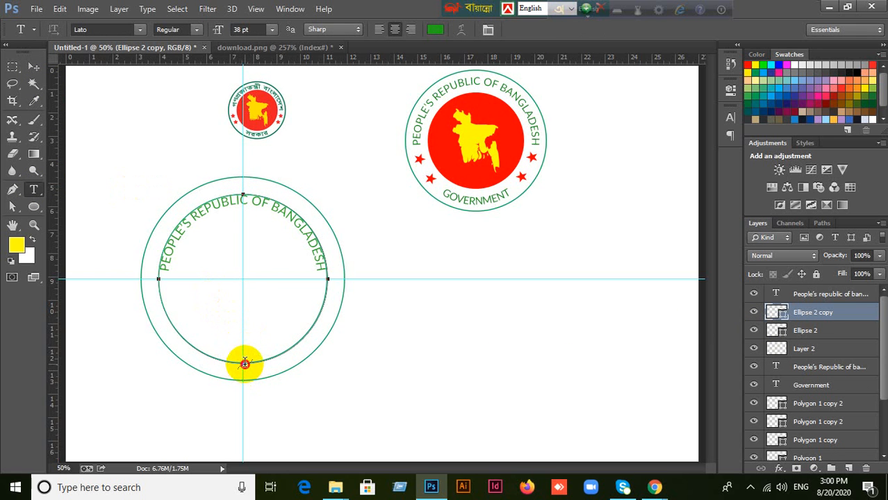
click(245, 363)
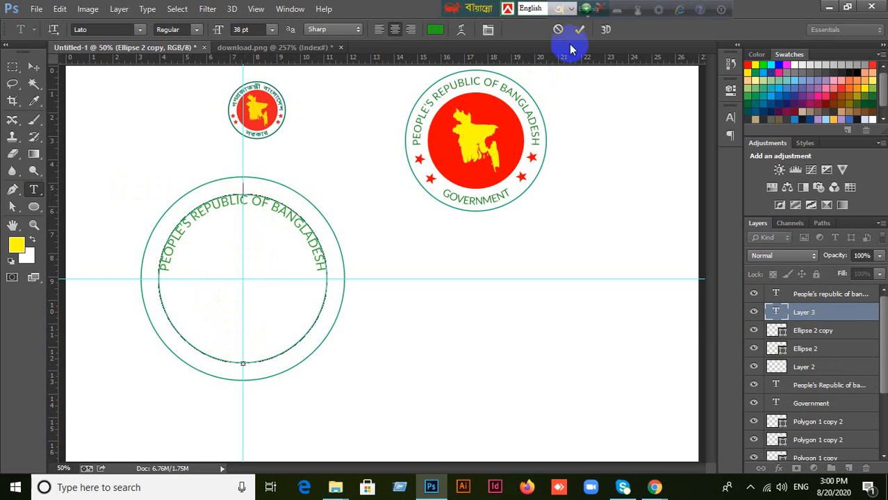
click(558, 29)
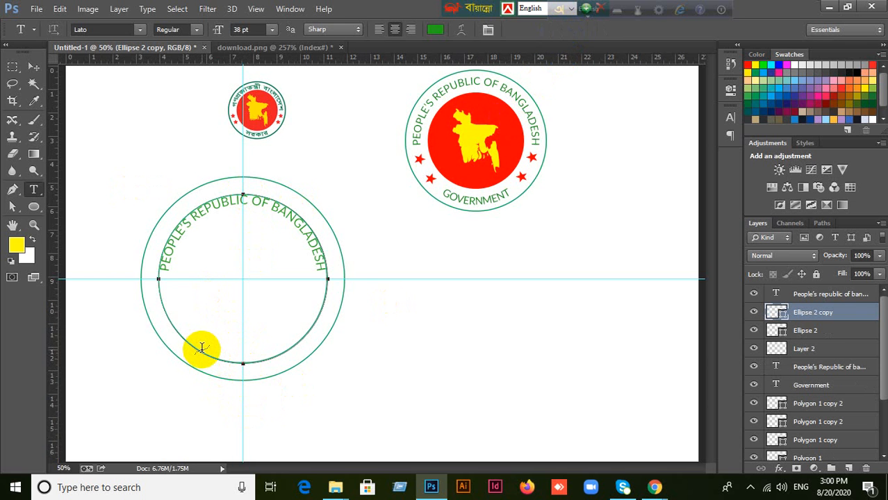
Write GOVENMENT on the lower-left part of the inner circle's path and flip it inside, centred at the circle's lowest point.
click(202, 349)
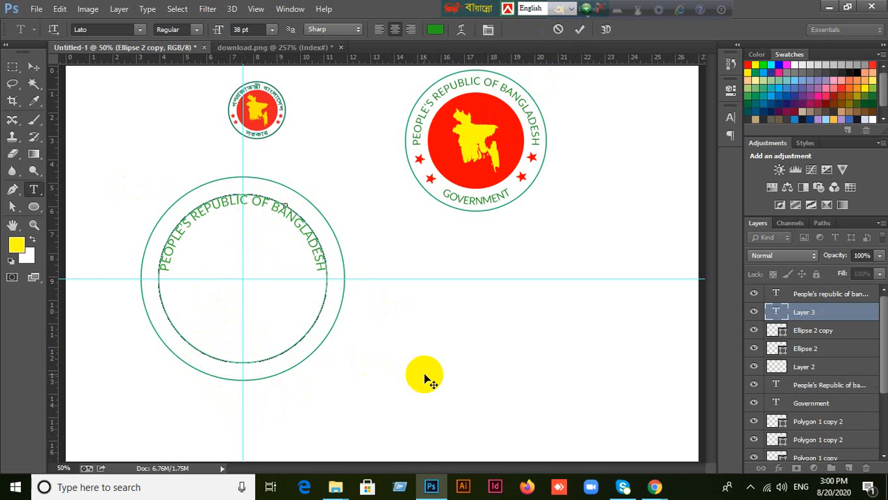
text(GOVERNMENT)
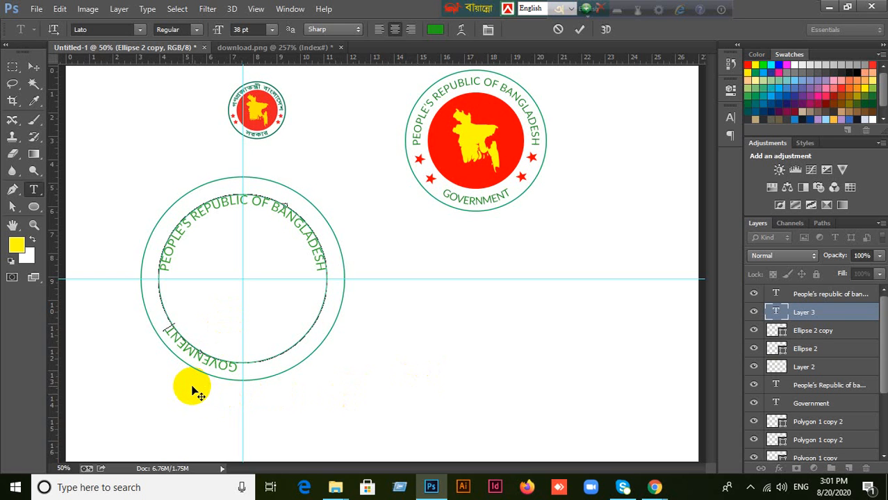
key(ctrl)
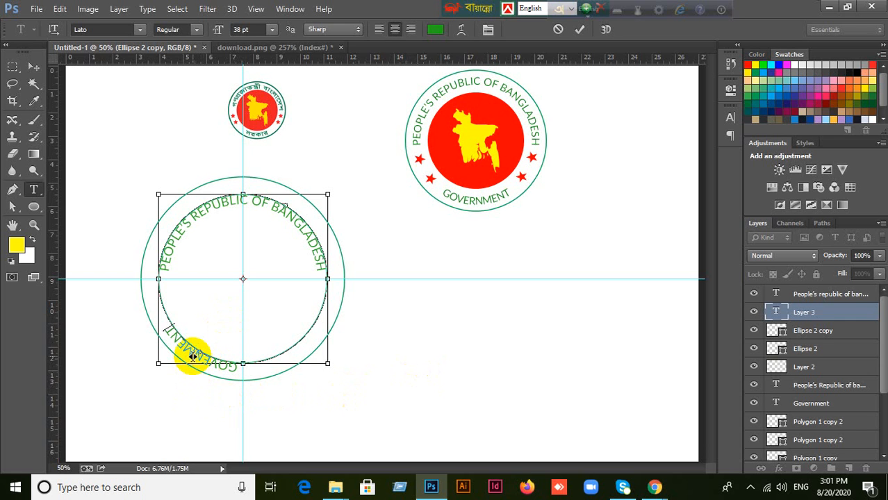
drag(193, 356, 242, 357)
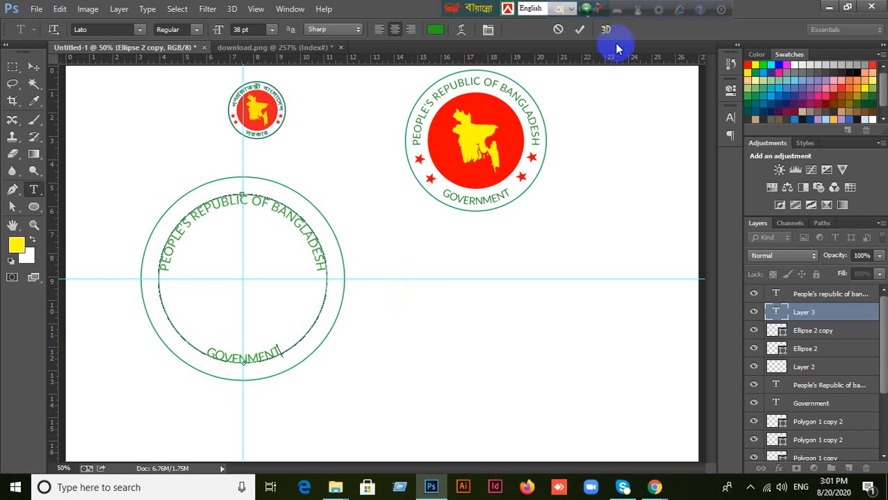
click(580, 29)
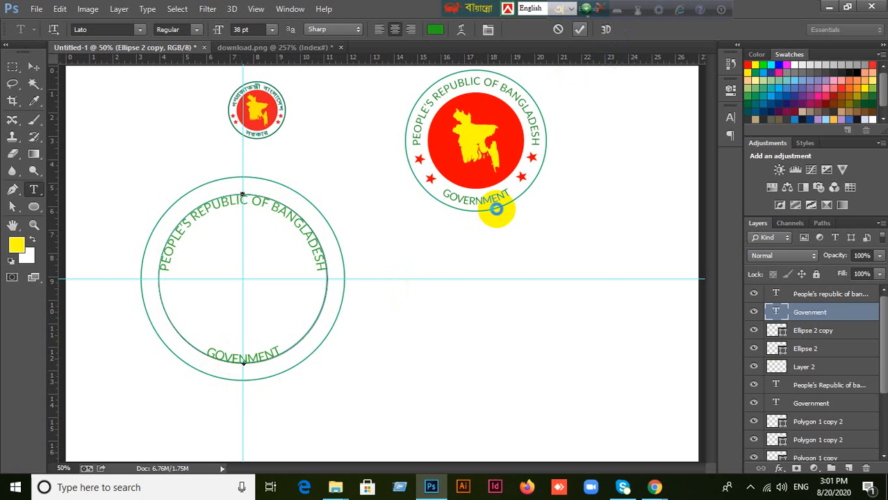
click(34, 70)
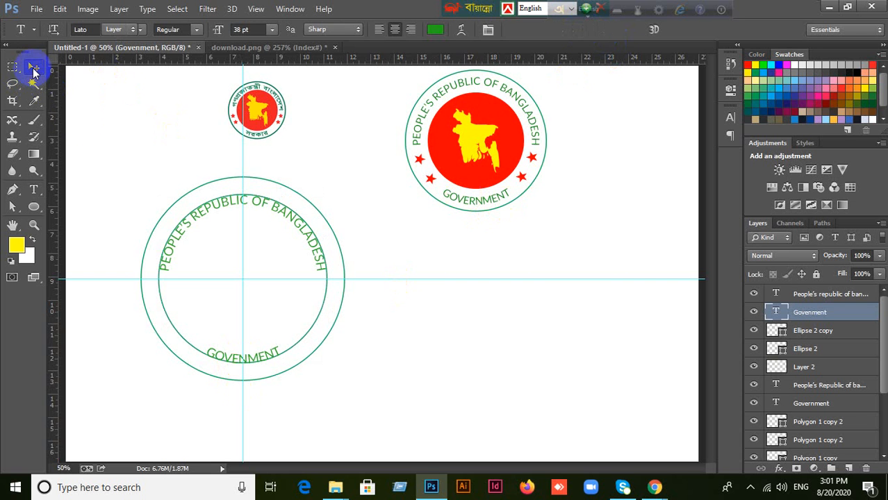
Compare the lettering with and without the inner circle by toggling its visibility, and delete the inner circle's layer.
click(825, 330)
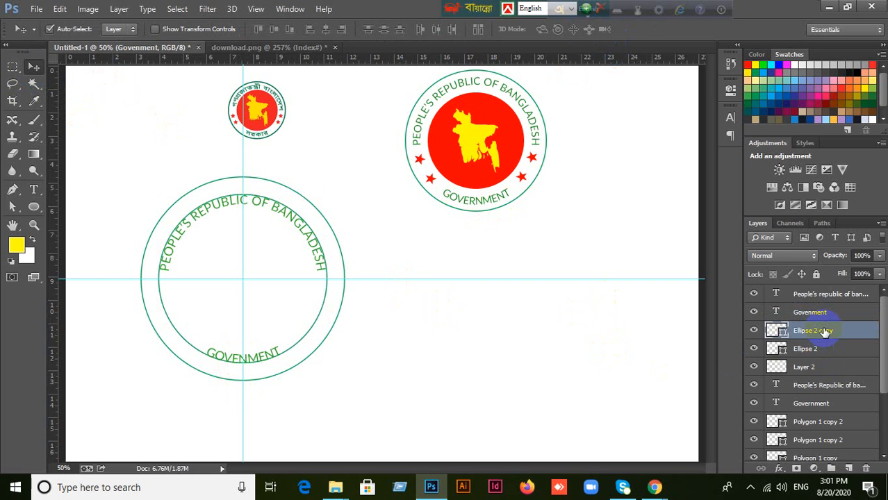
click(754, 331)
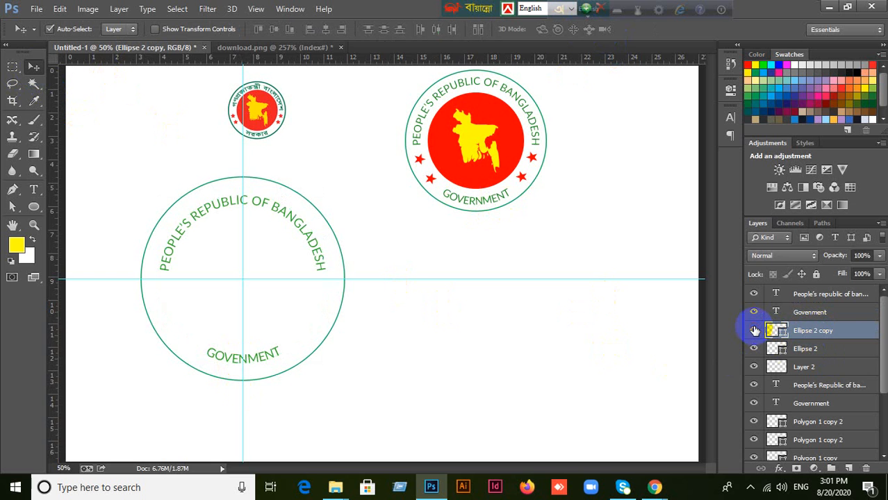
click(754, 331)
click(754, 330)
click(754, 331)
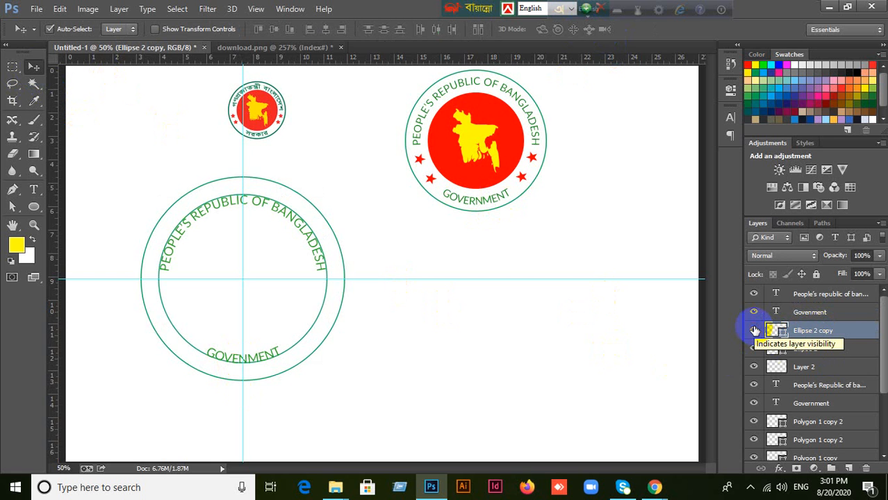
key(Delete)
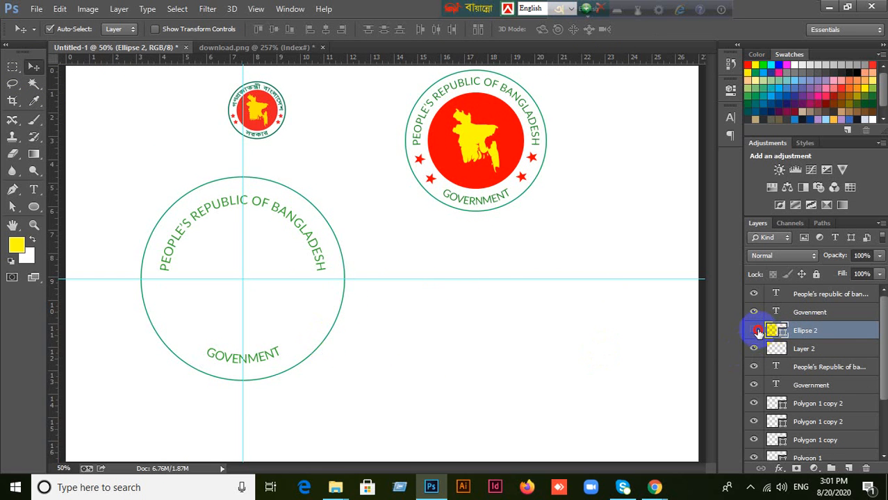
Duplicate the outer circle's layer and scale the copy down to 60.83% about its centre, inside the curved lettering.
click(756, 332)
click(754, 332)
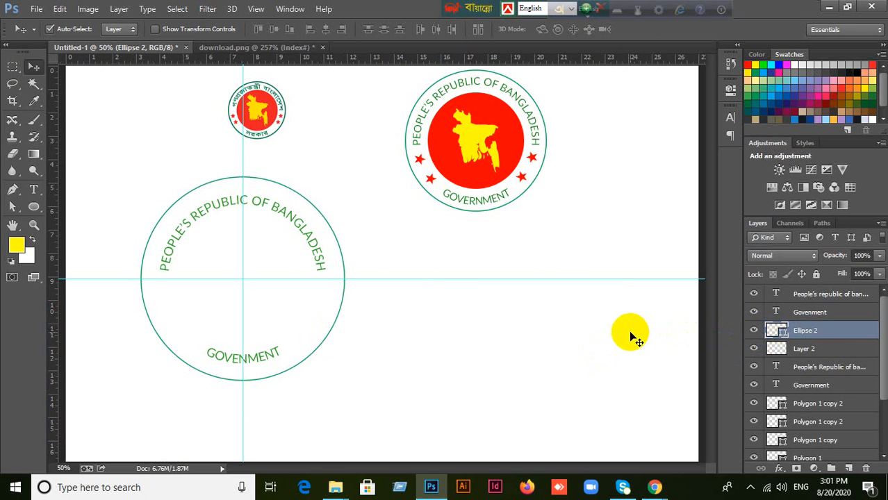
key(ctrl+j)
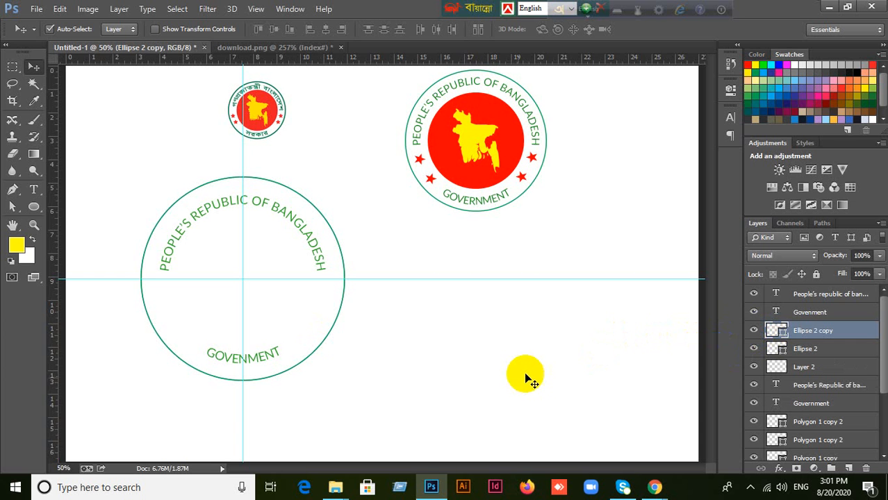
key(ctrl+t)
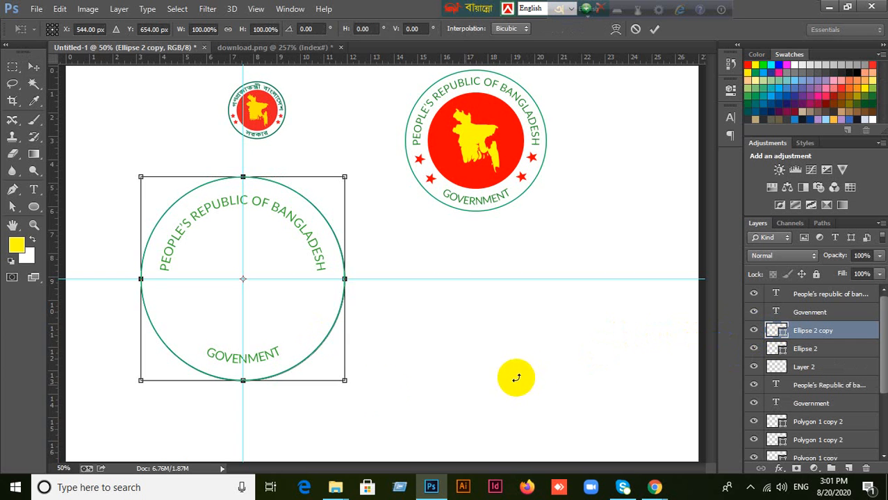
drag(343, 383, 317, 336)
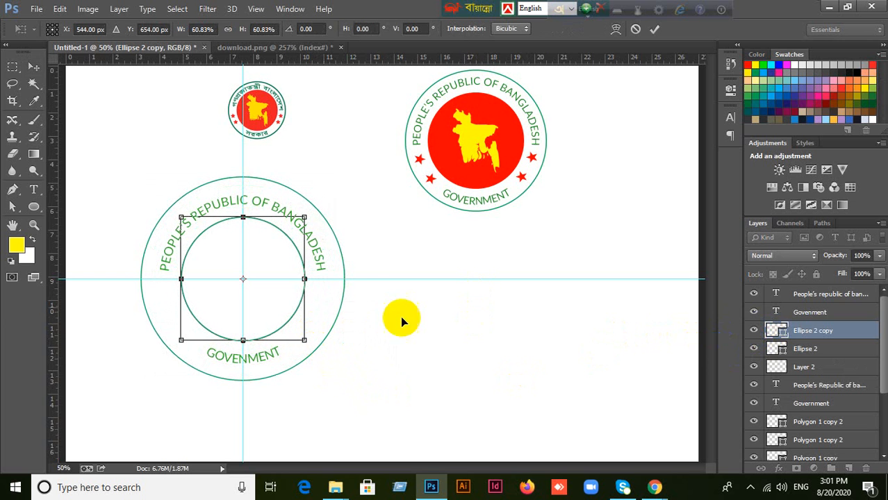
click(43, 213)
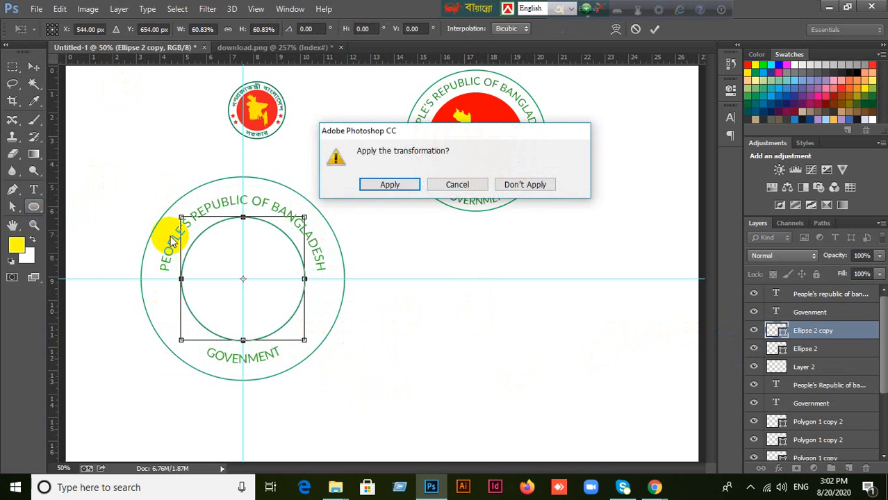
click(458, 185)
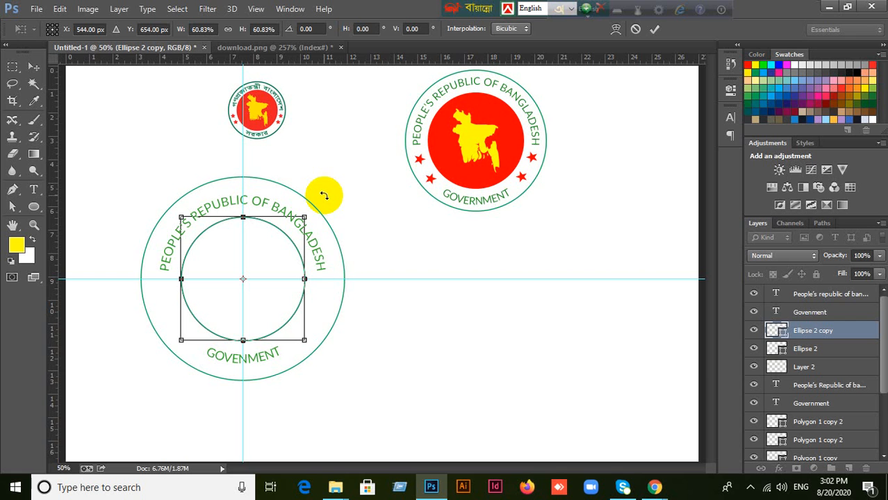
click(32, 70)
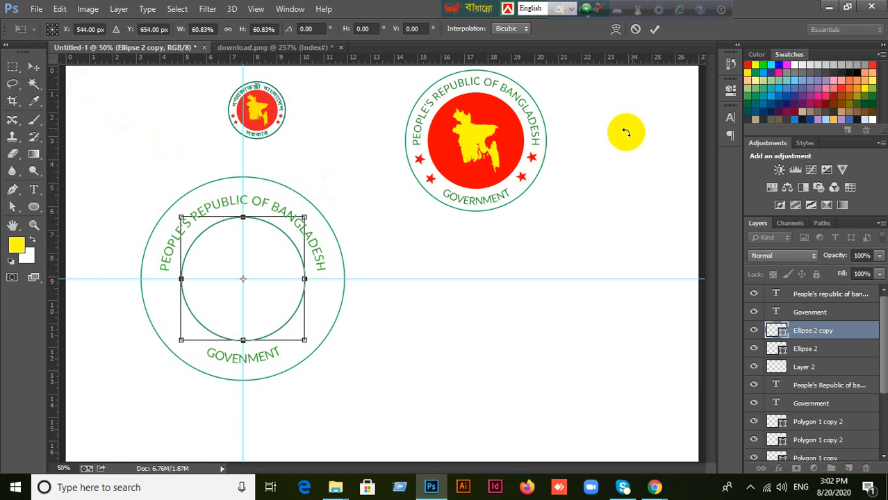
click(655, 29)
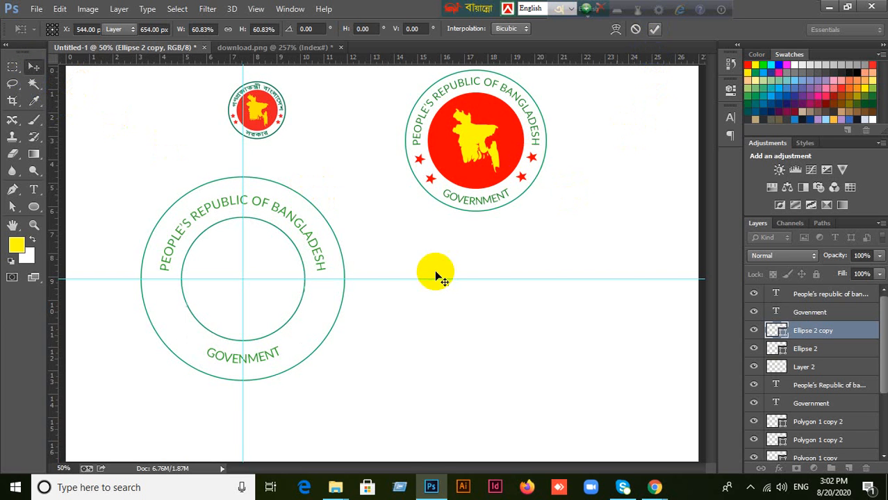
Fill the inner circle with red and remove its stroke.
click(34, 206)
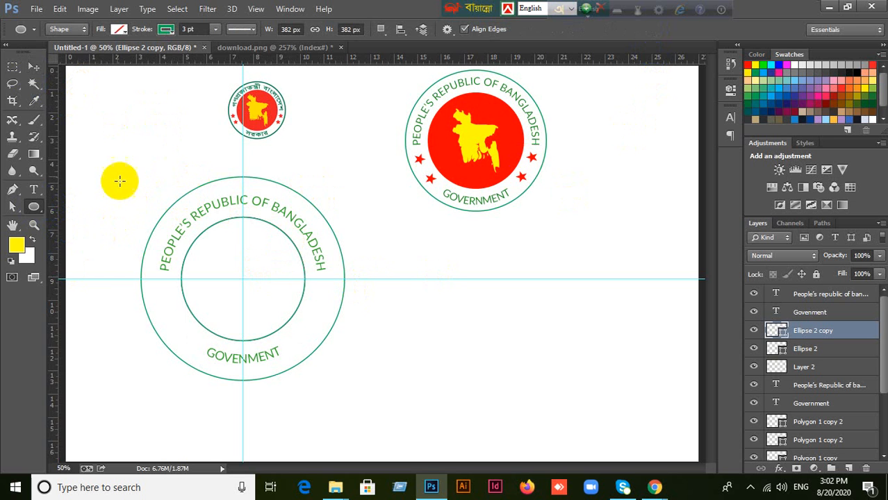
click(111, 30)
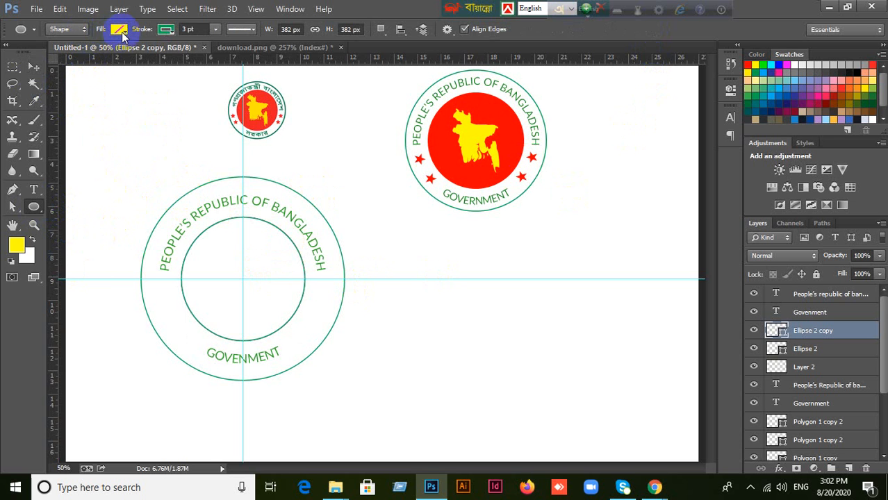
click(72, 91)
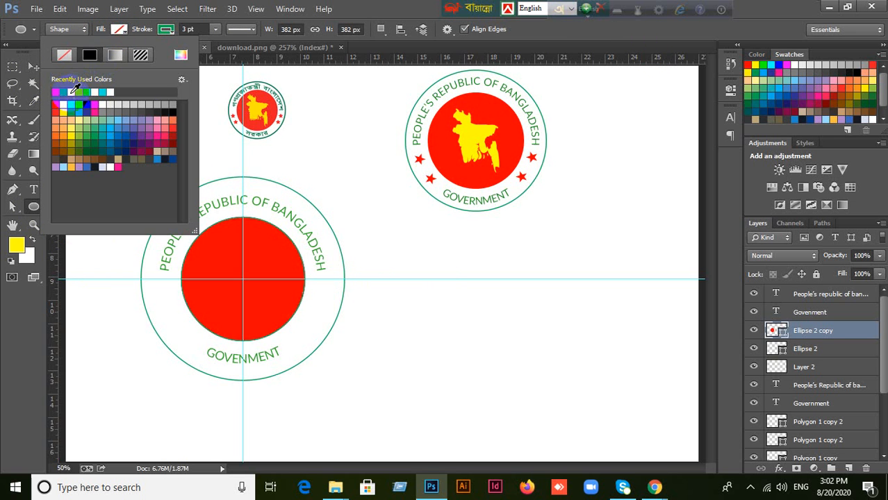
click(167, 30)
click(167, 30)
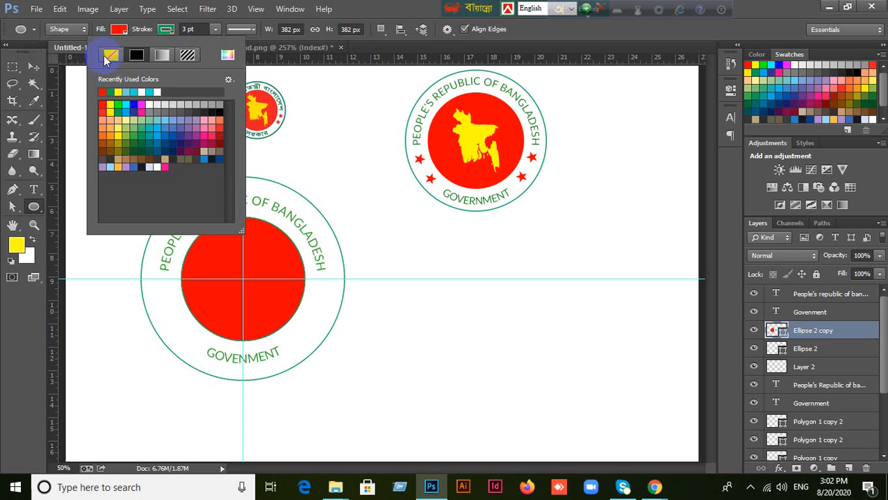
click(111, 55)
click(382, 10)
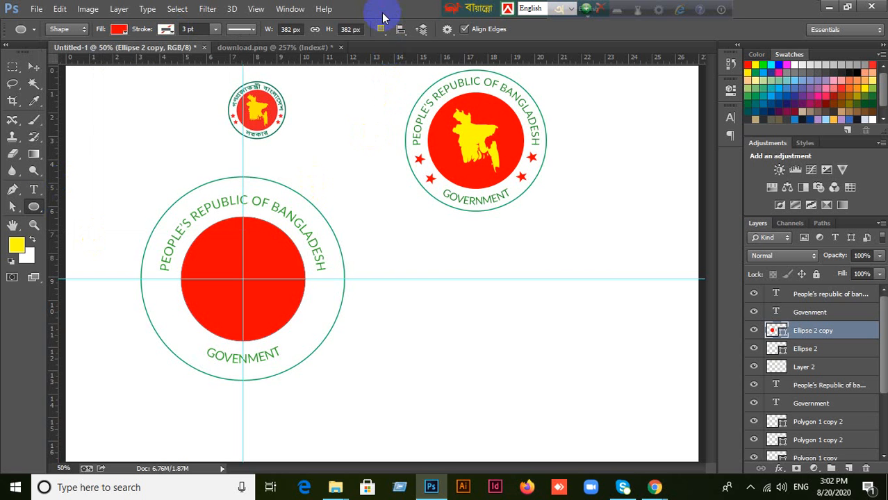
Identify the outer circle's layer by toggling layer visibility, and scale that circle down to 89.49% about its centre, closer to the lettering.
click(34, 67)
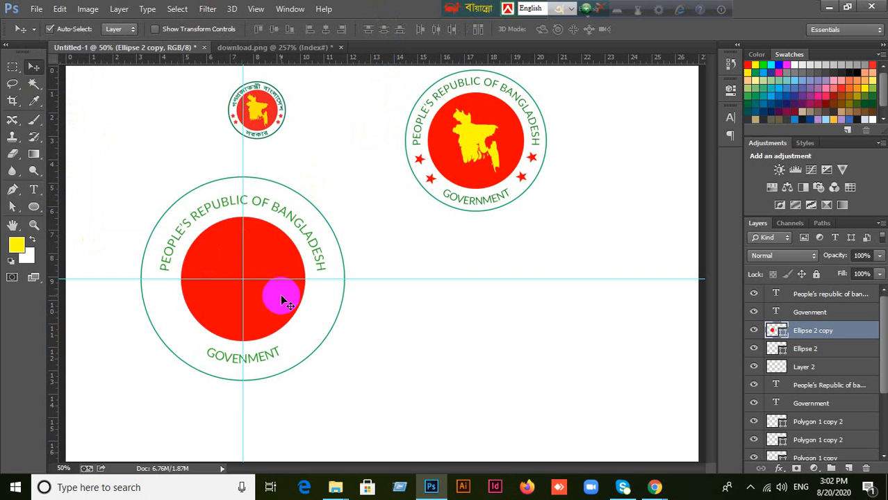
scroll(282, 298, up, 2)
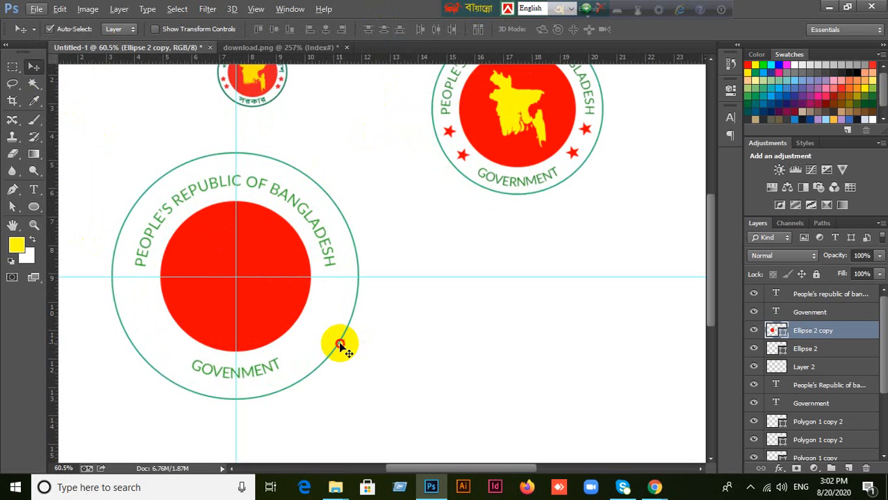
click(340, 343)
click(755, 335)
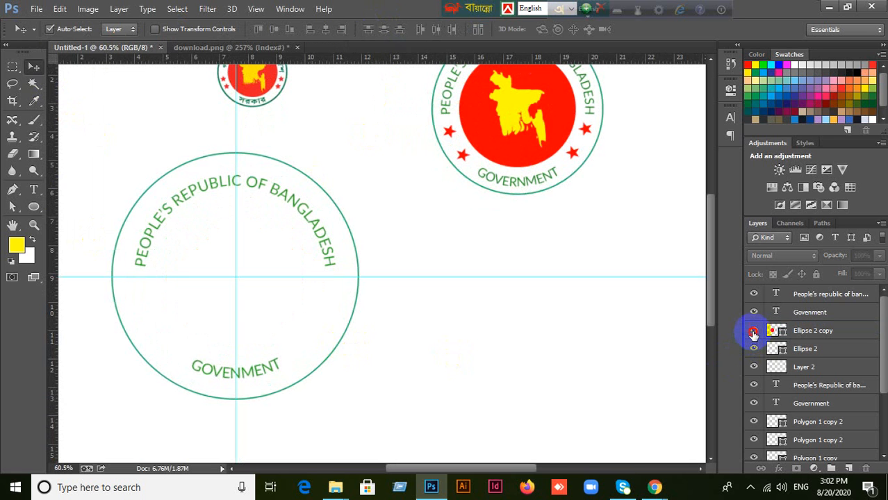
click(755, 335)
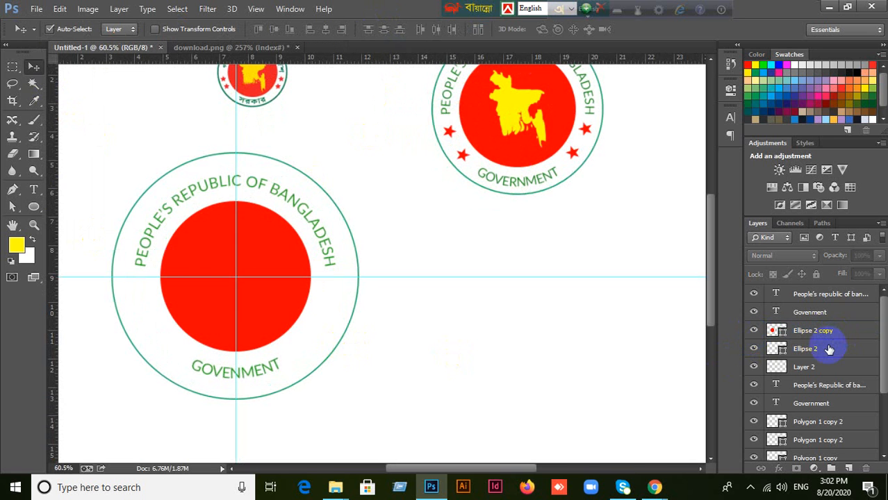
click(828, 352)
click(754, 349)
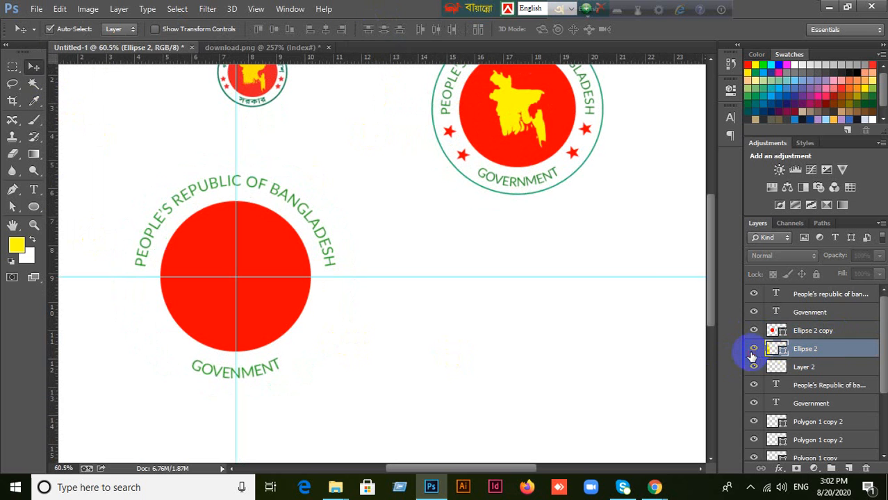
click(755, 349)
key(ctrl+t)
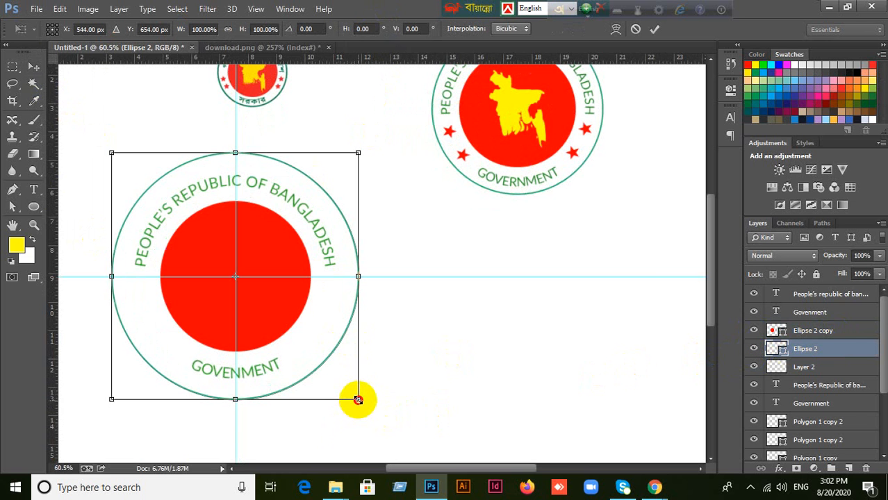
drag(358, 400, 346, 387)
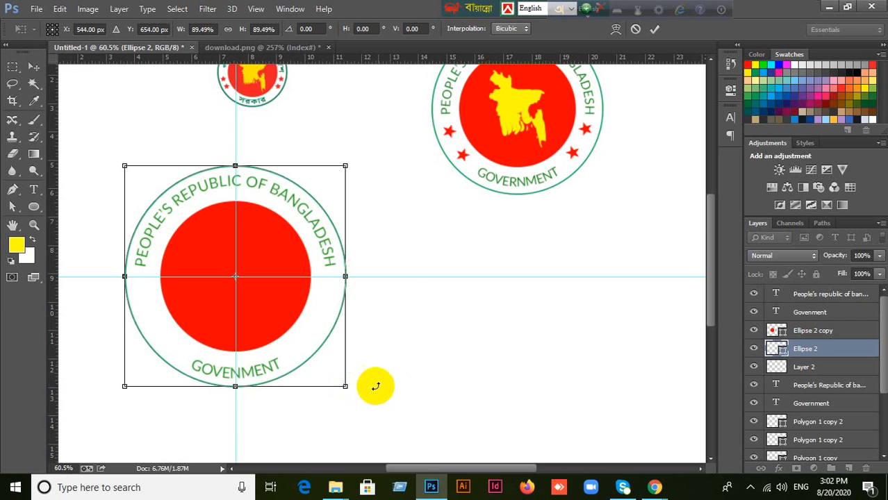
click(655, 28)
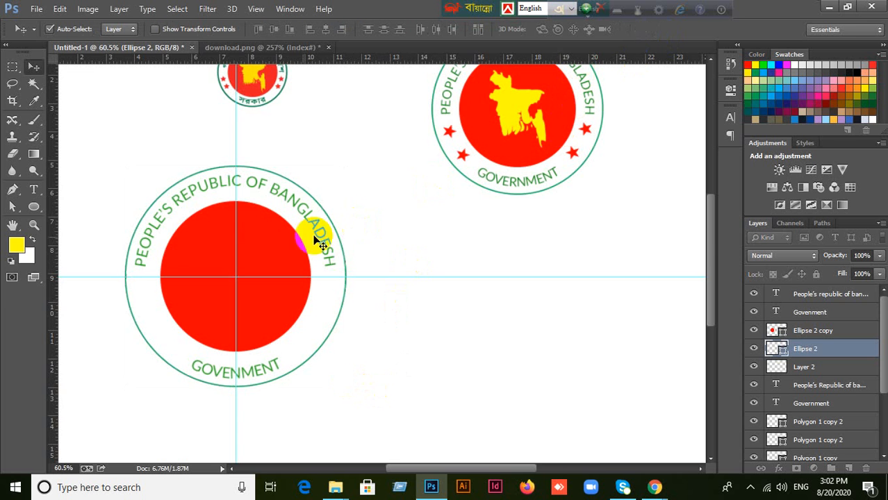
scroll(241, 183, up, 5)
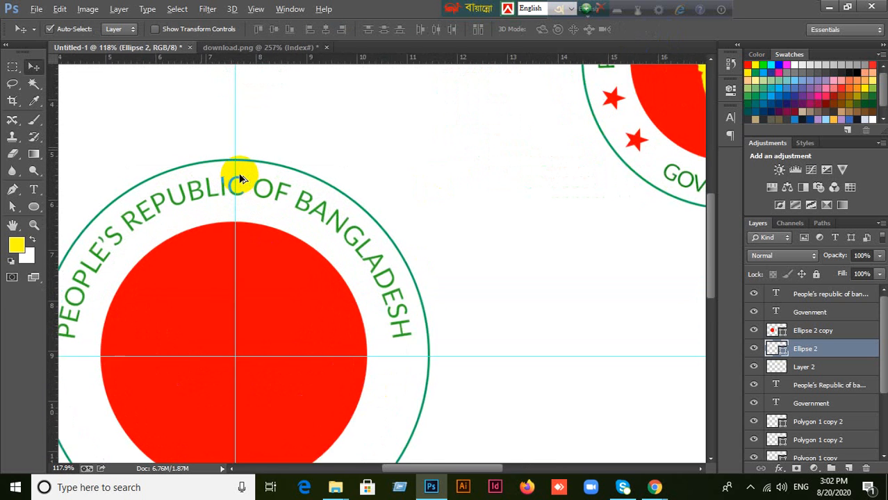
click(11, 67)
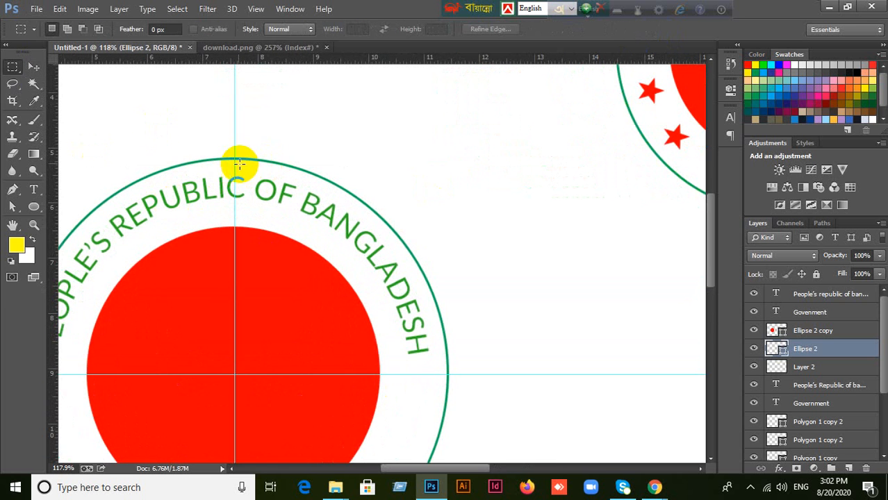
drag(231, 160, 250, 177)
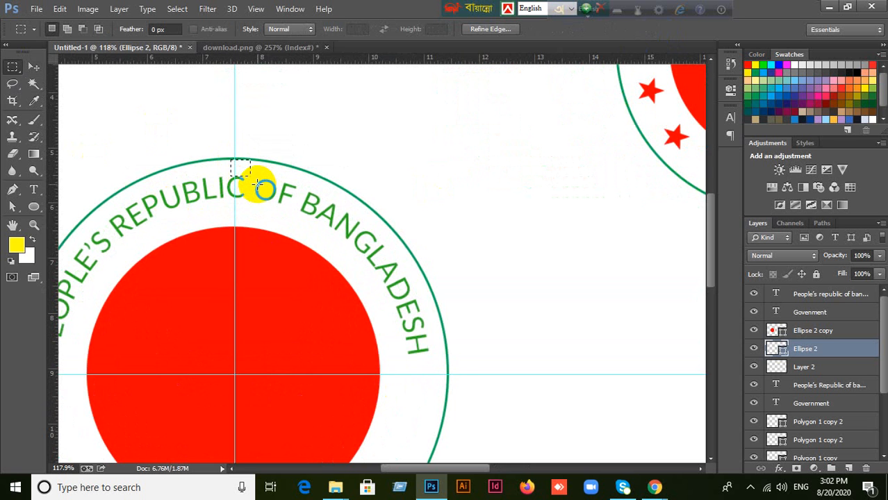
scroll(235, 175, up, 5)
scroll(222, 169, up, 1)
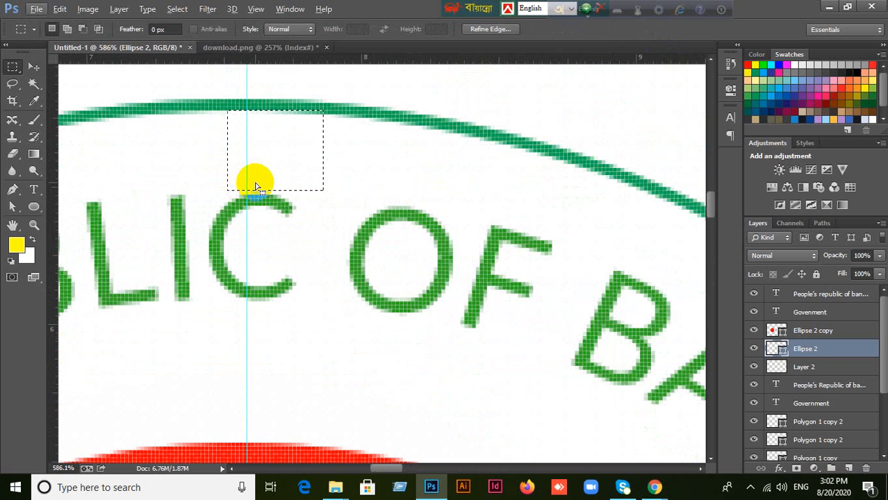
scroll(255, 184, up, 2)
click(254, 183)
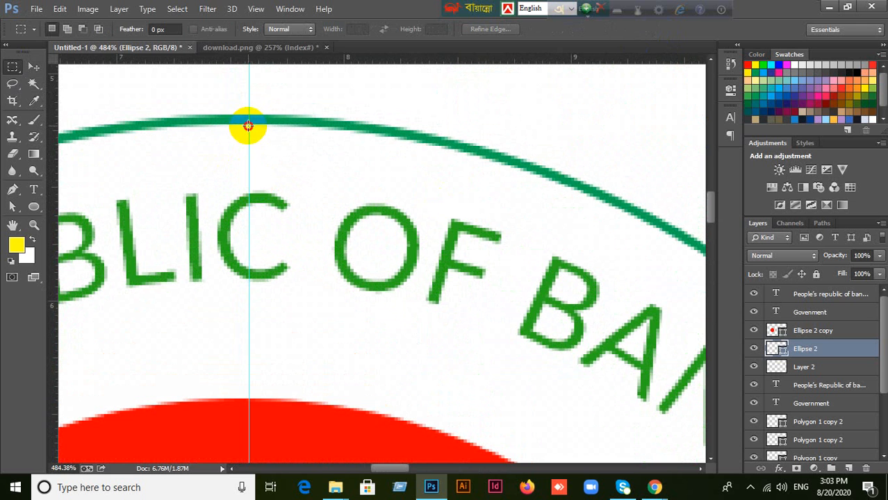
Marquee the gap between the outer circle and the C of REPUBLIC, shift it below the letter, and place a horizontal guide at its lower edge.
drag(248, 125, 287, 189)
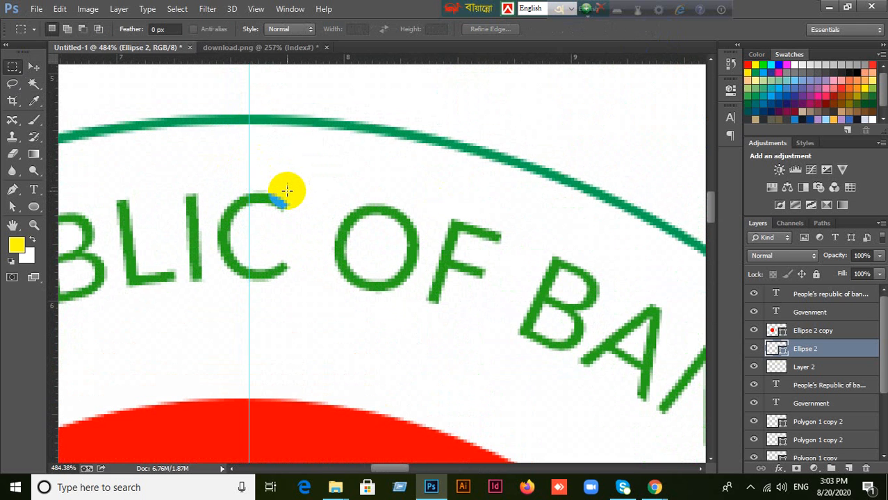
scroll(288, 179, down, 3)
scroll(287, 177, down, 2)
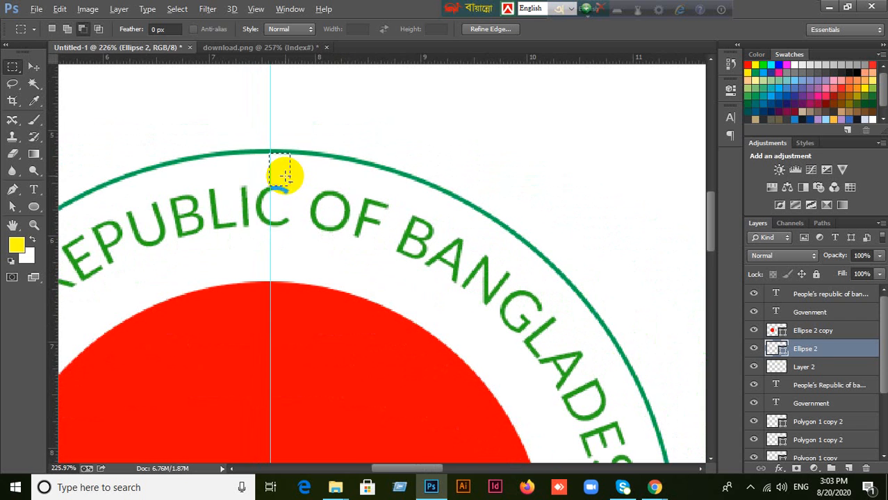
drag(278, 175, 276, 243)
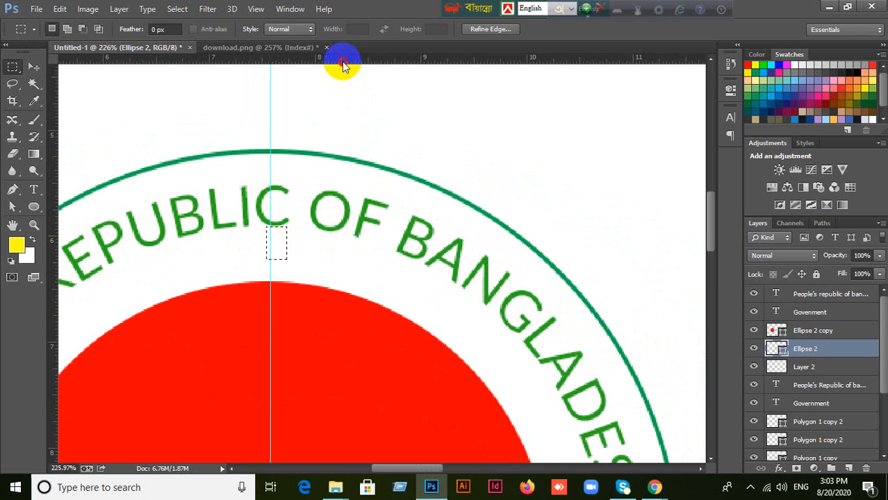
drag(342, 58, 292, 262)
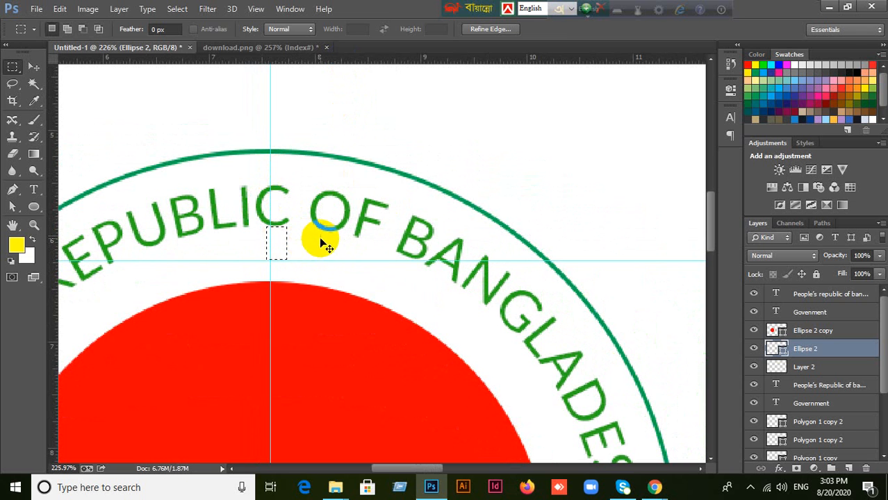
click(326, 241)
Scale the red circle up to 106.81% about its centre so its upper edge meets the new horizontal guide.
scroll(323, 242, down, 5)
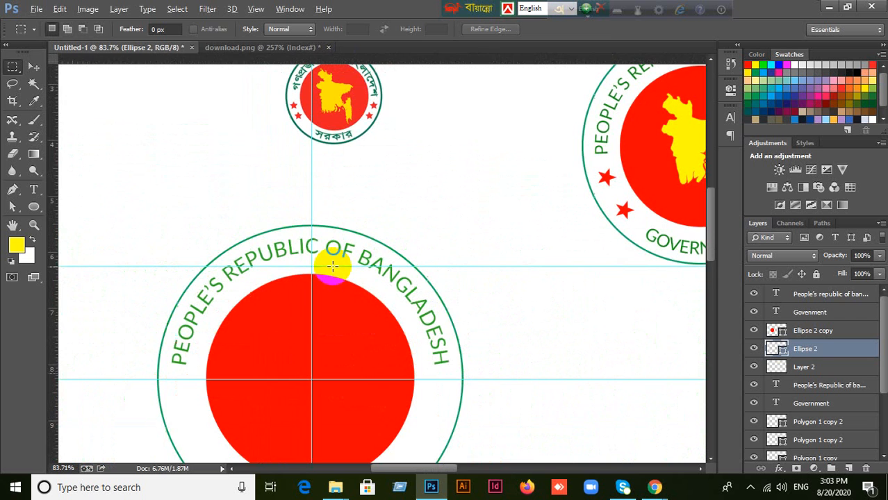
click(33, 67)
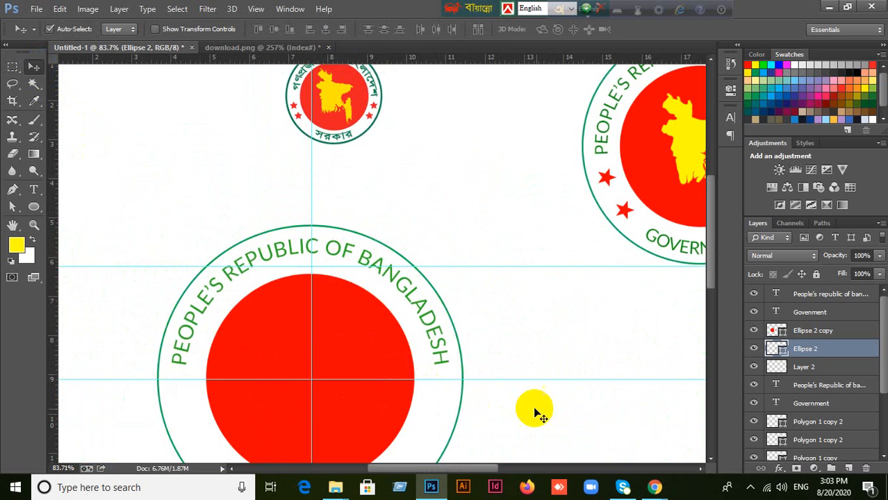
drag(532, 384, 531, 362)
click(360, 368)
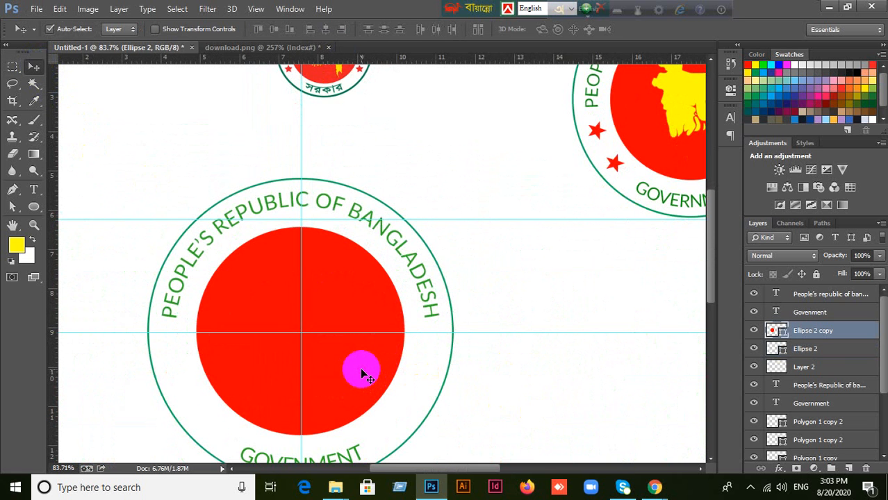
key(ctrl+t)
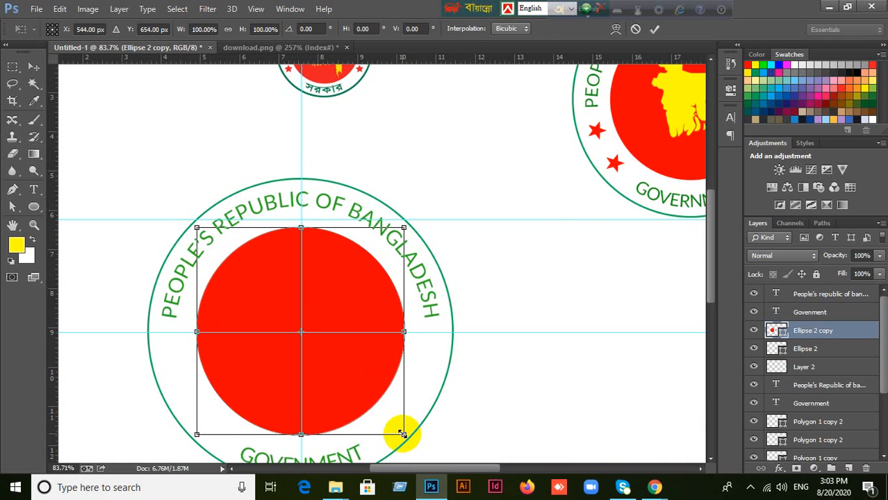
drag(402, 434, 407, 439)
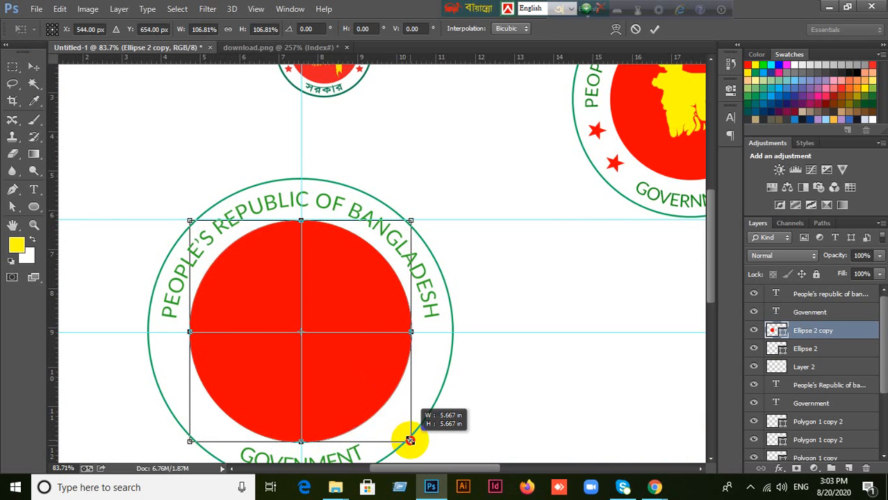
drag(410, 441, 410, 440)
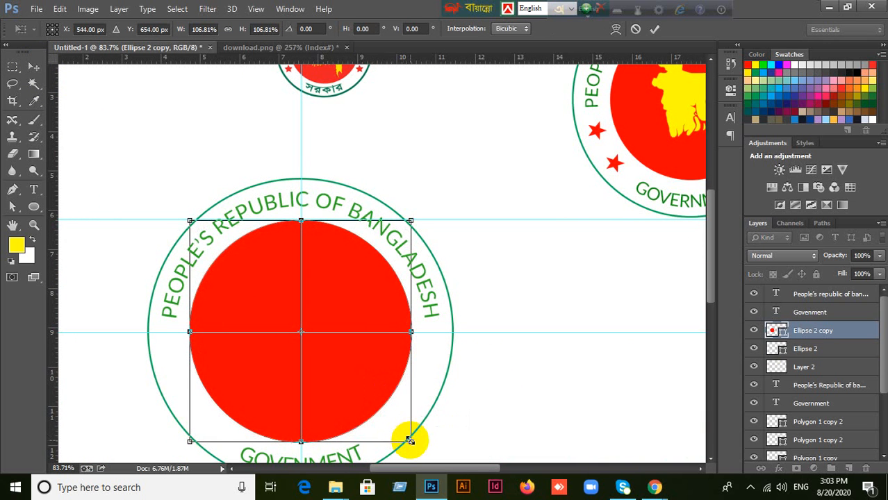
click(654, 28)
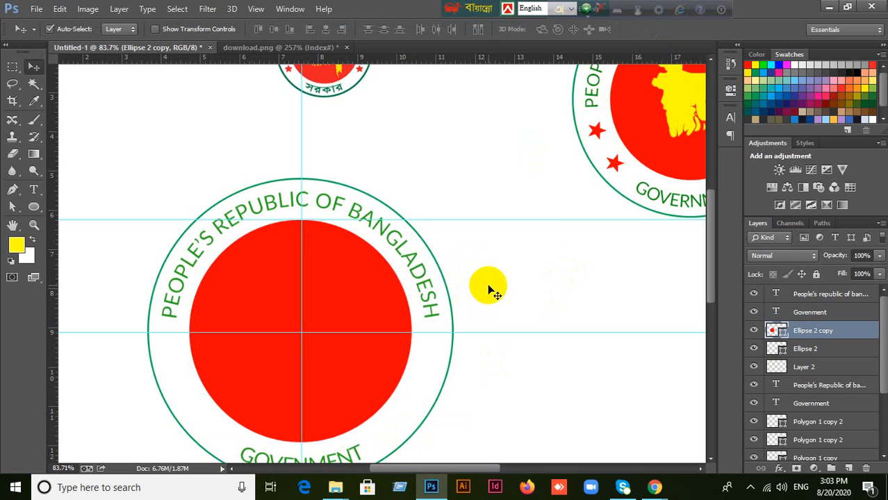
Remove the horizontal guide at the red circle's upper edge.
drag(499, 219, 468, 58)
scroll(506, 262, down, 1)
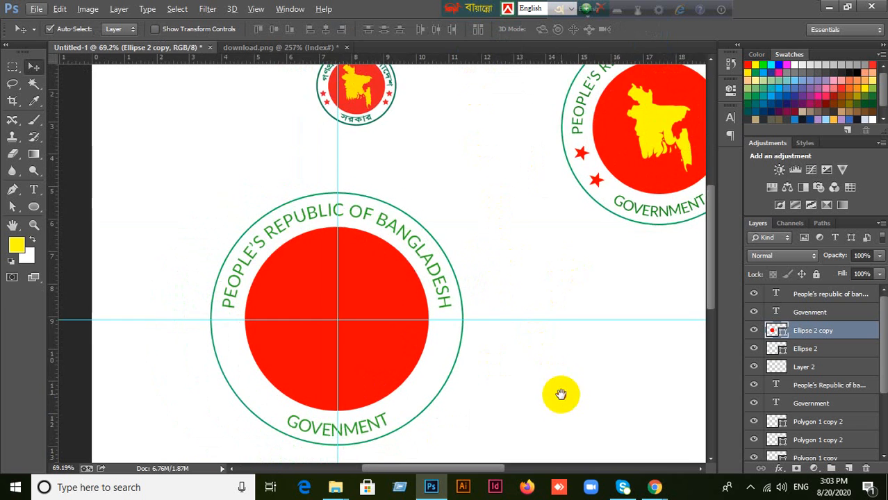
scroll(561, 393, down, 3)
scroll(557, 351, up, 3)
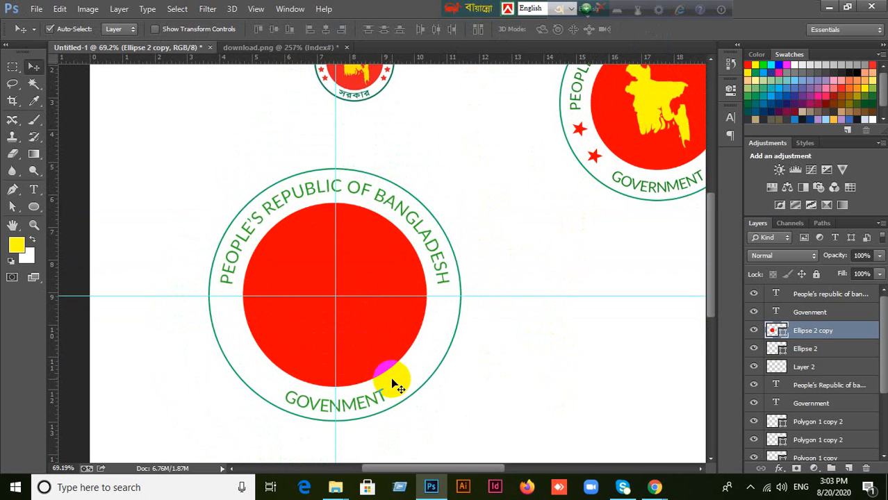
click(39, 206)
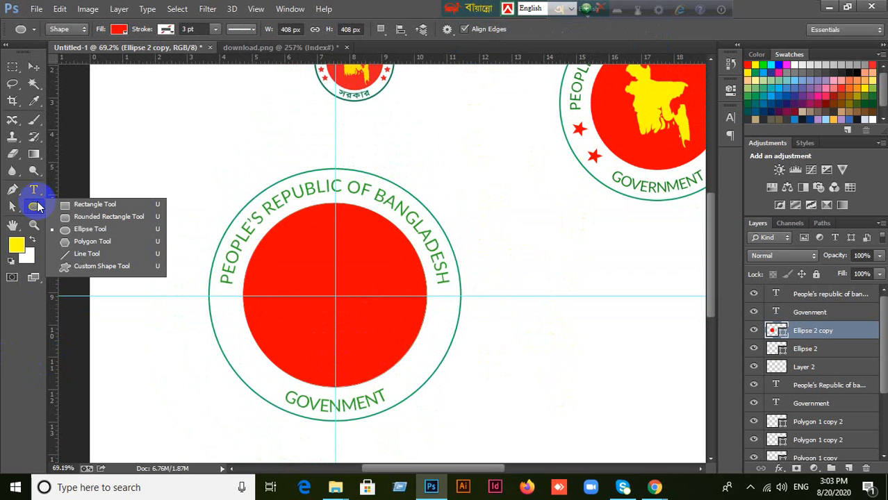
click(72, 242)
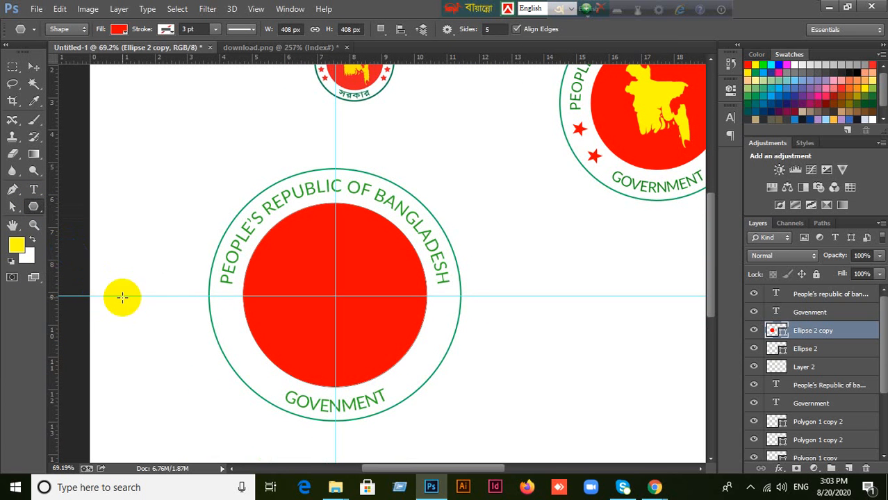
click(165, 143)
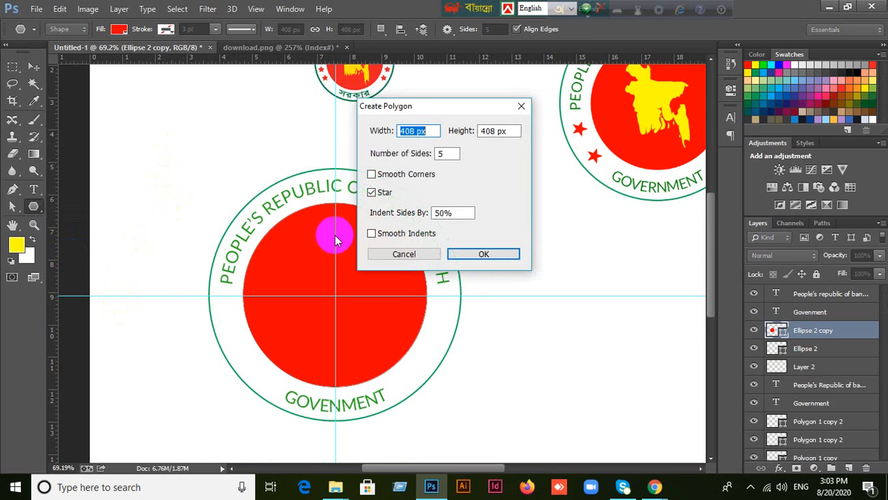
click(372, 194)
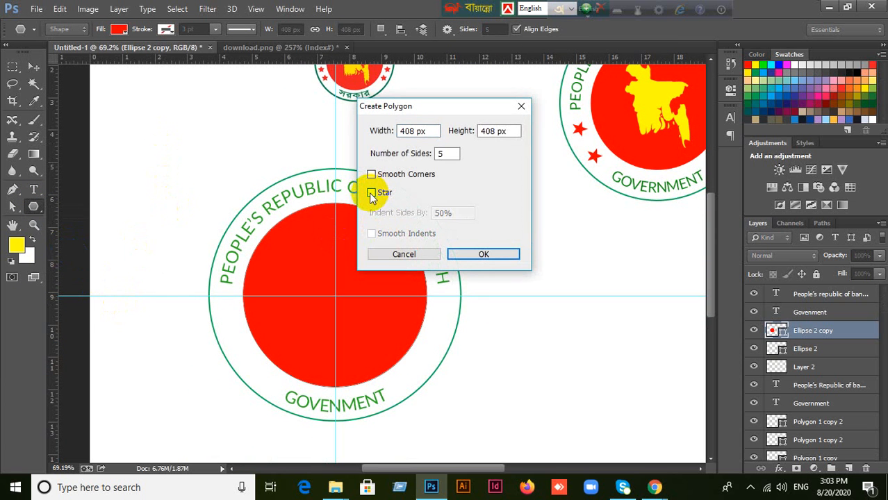
click(487, 254)
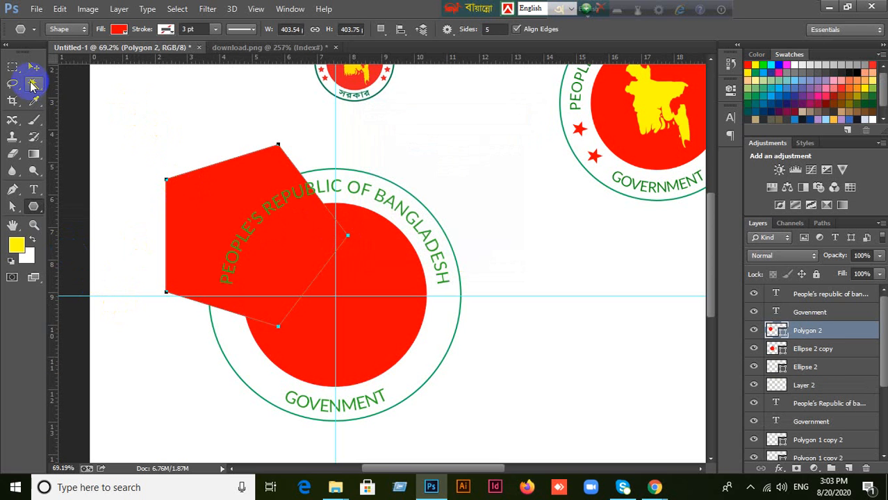
click(34, 67)
click(193, 191)
drag(193, 191, 145, 130)
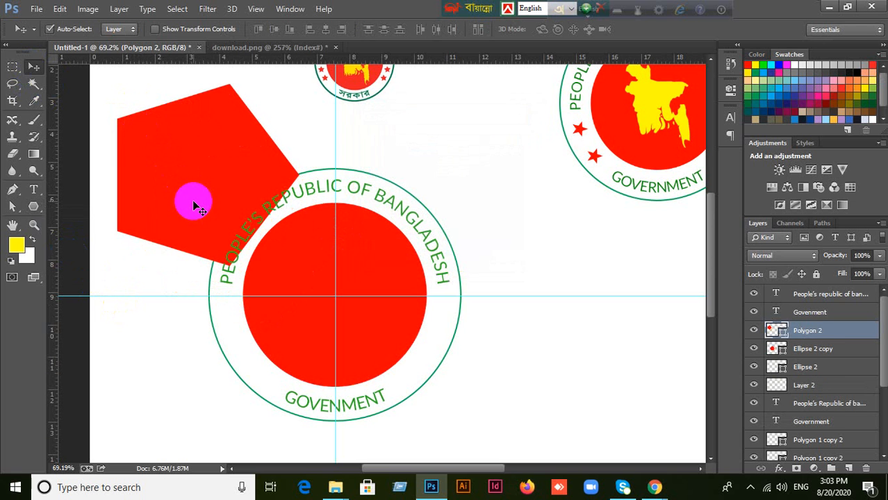
key(Delete)
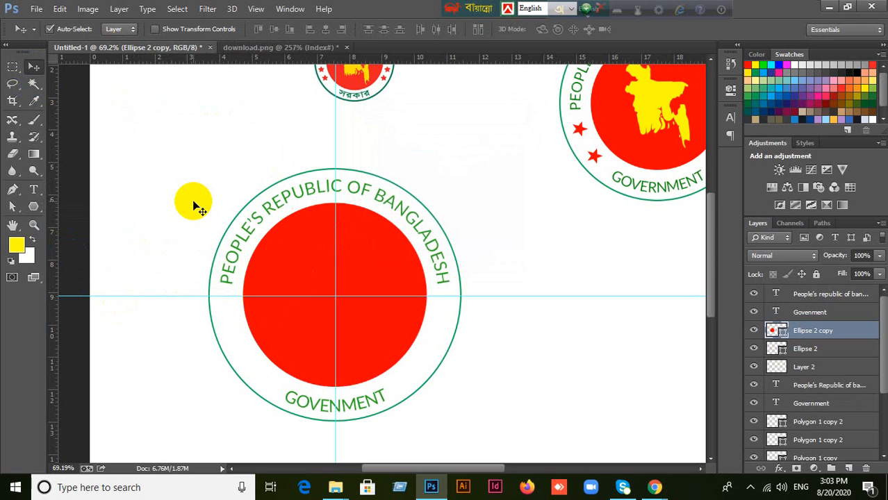
Create a red five-pointed star of 408 × 408 px with its sides indented by 50%.
click(33, 207)
click(149, 130)
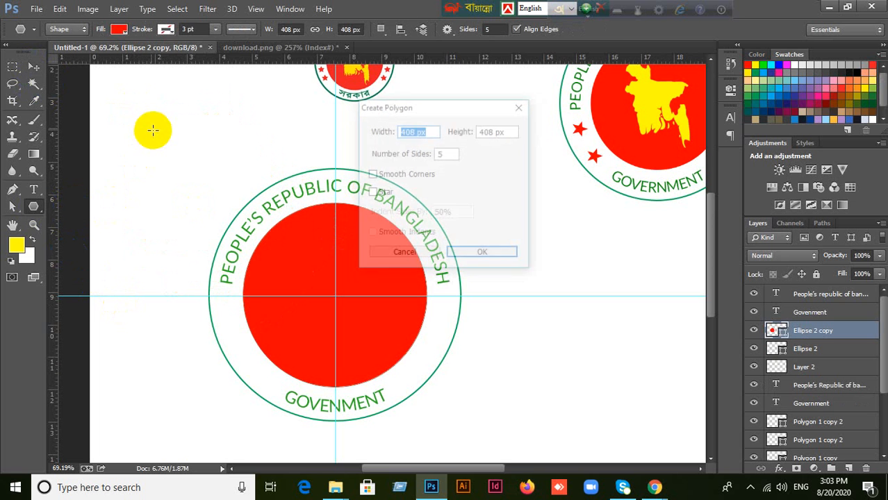
click(376, 193)
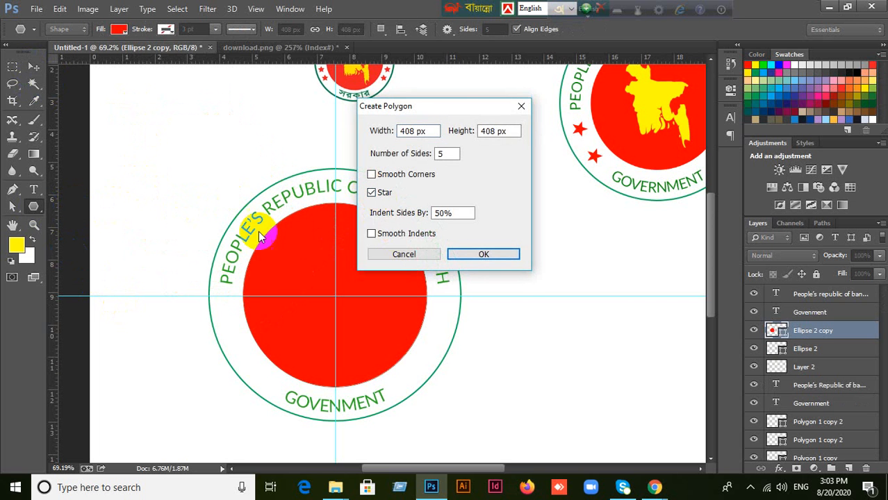
click(478, 254)
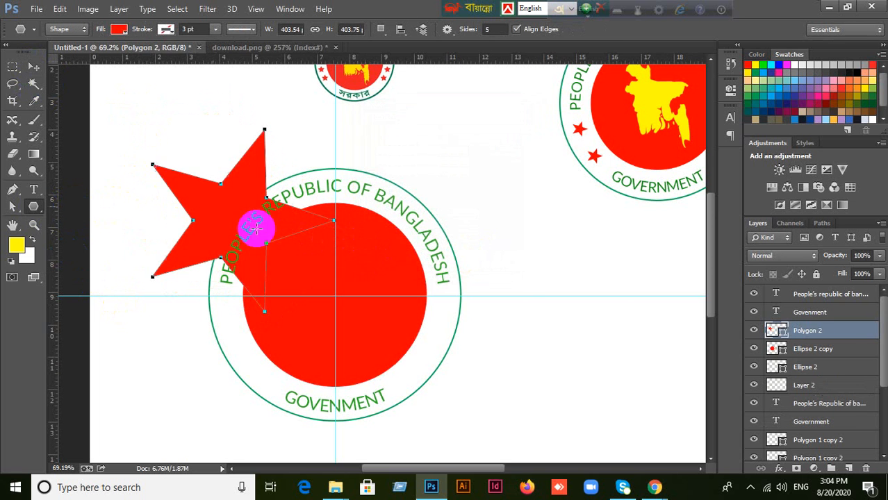
Scale the star down to 31.22% about its centre and move it outside the seal, to its upper left.
click(34, 67)
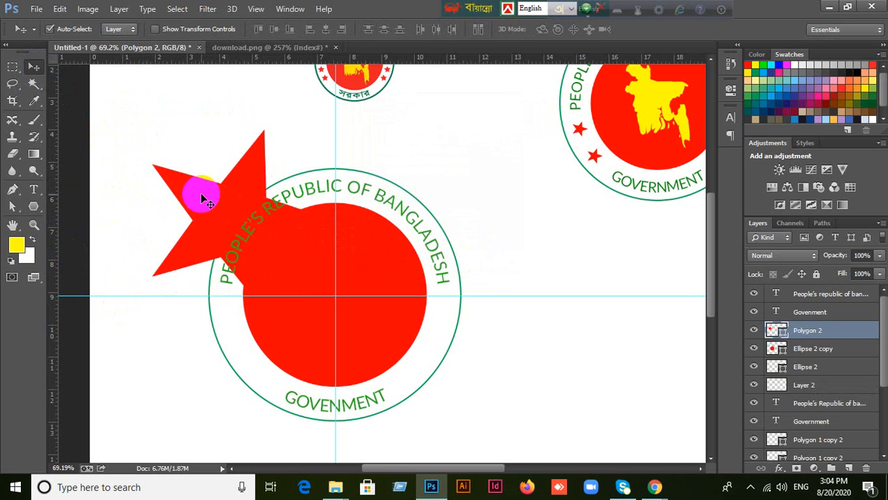
key(ctrl+t)
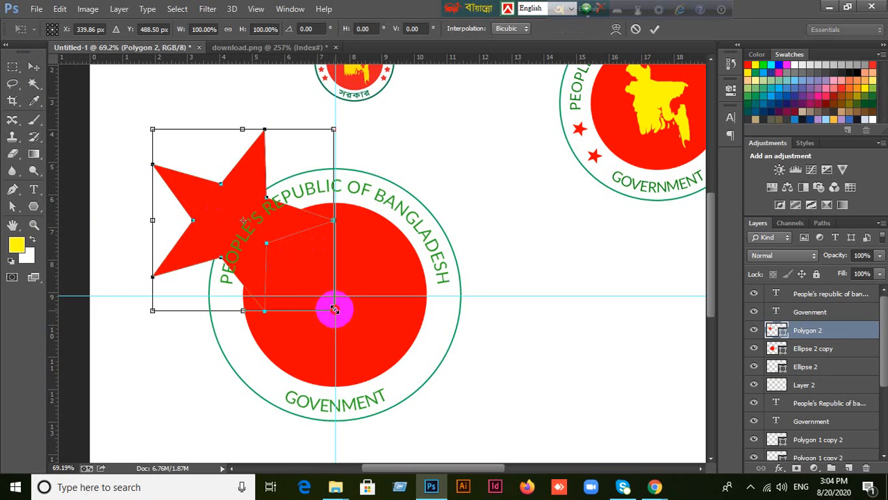
drag(335, 310, 279, 241)
click(232, 211)
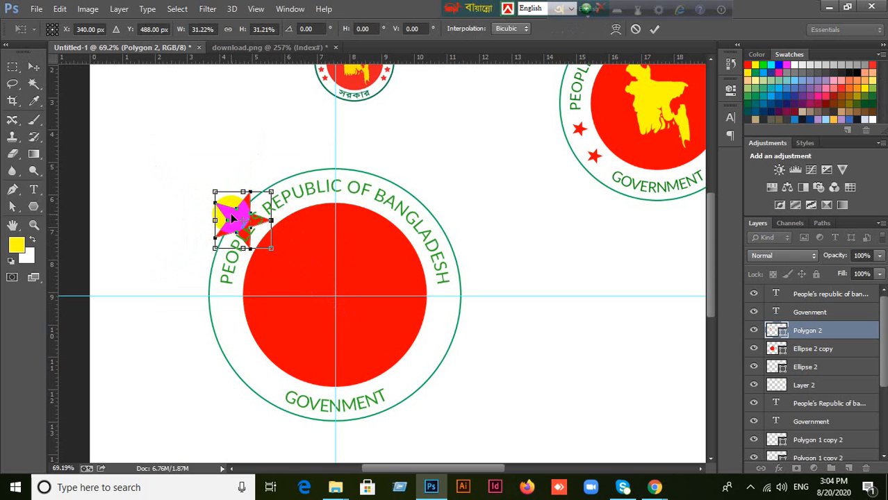
drag(232, 215, 170, 178)
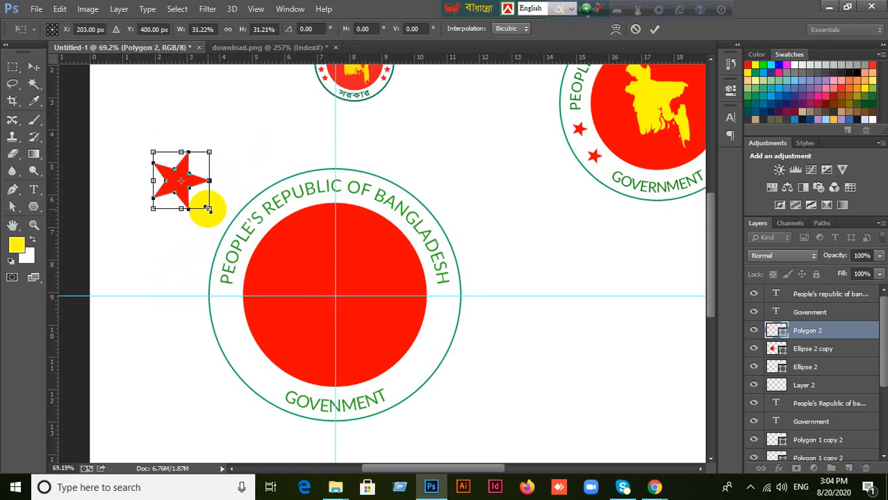
Shrink the star further to 9.66% and place it and a duplicate in the ring between PEOPLE'S and GOVENMENT.
drag(208, 208, 190, 189)
click(654, 32)
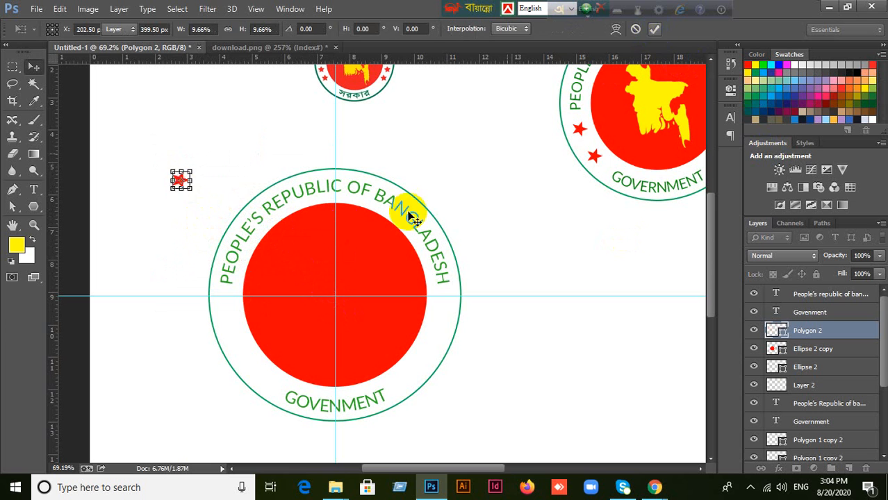
drag(181, 182, 252, 359)
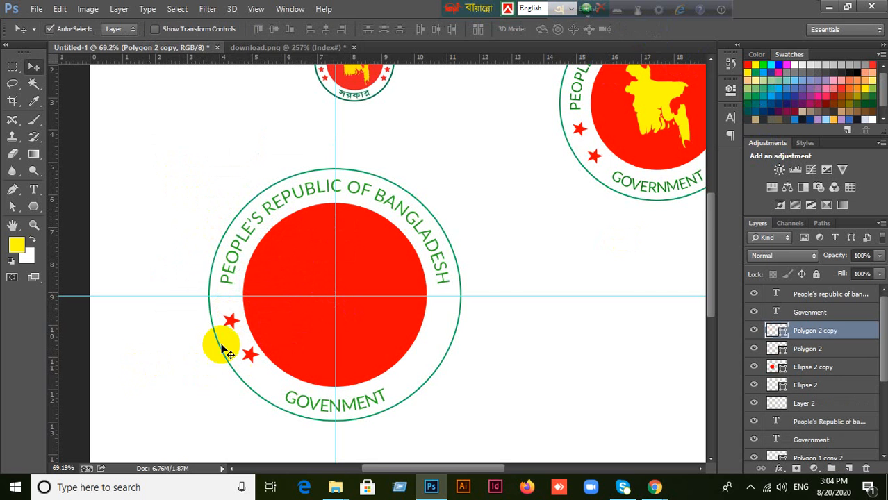
Duplicate the outer green circle and scale the copy to 87.19% about its centre so it runs through the lettering.
click(250, 250)
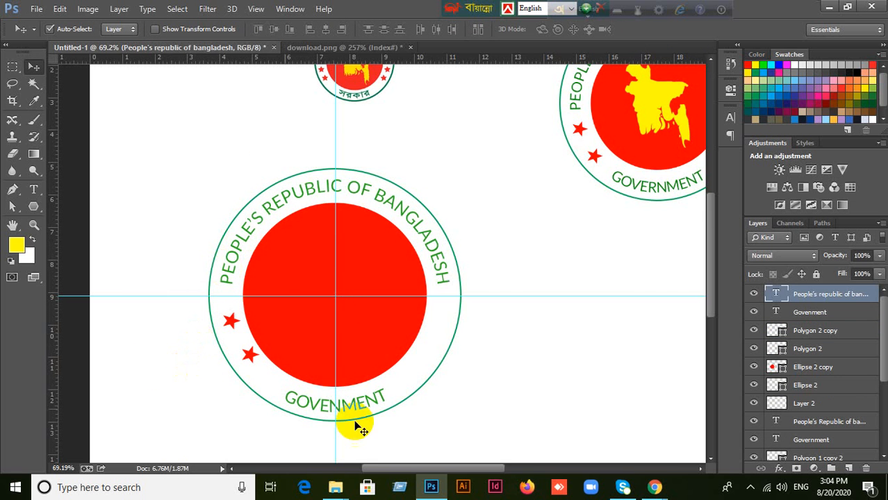
click(425, 422)
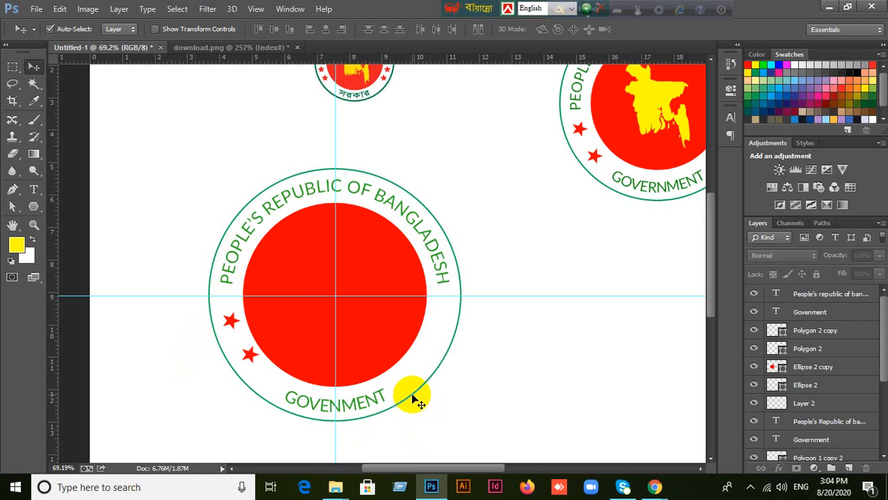
click(412, 401)
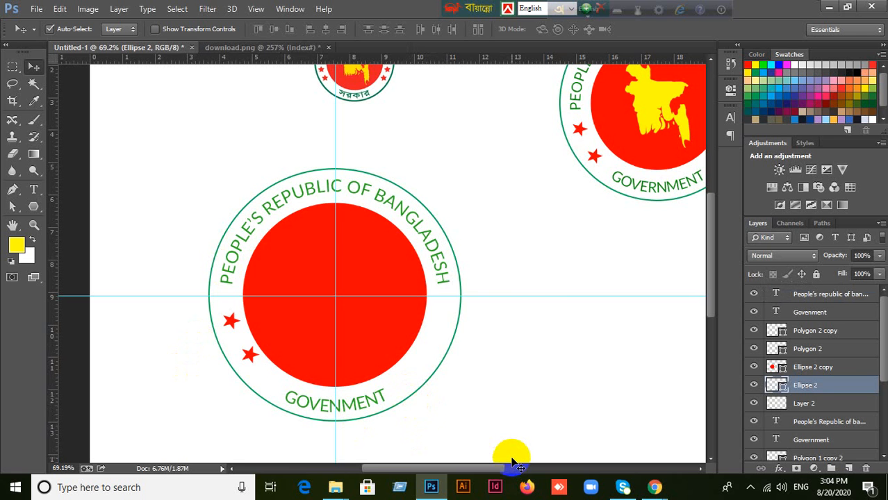
key(ctrl+j)
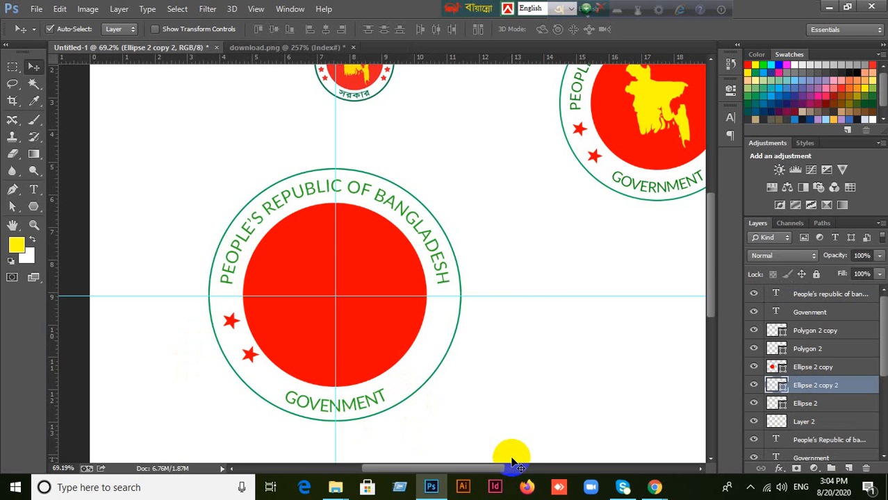
key(ctrl+t)
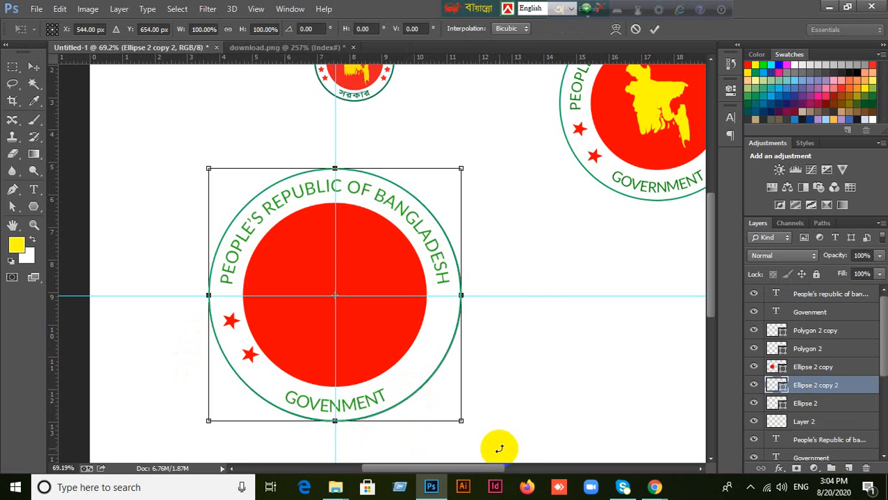
drag(461, 422, 449, 406)
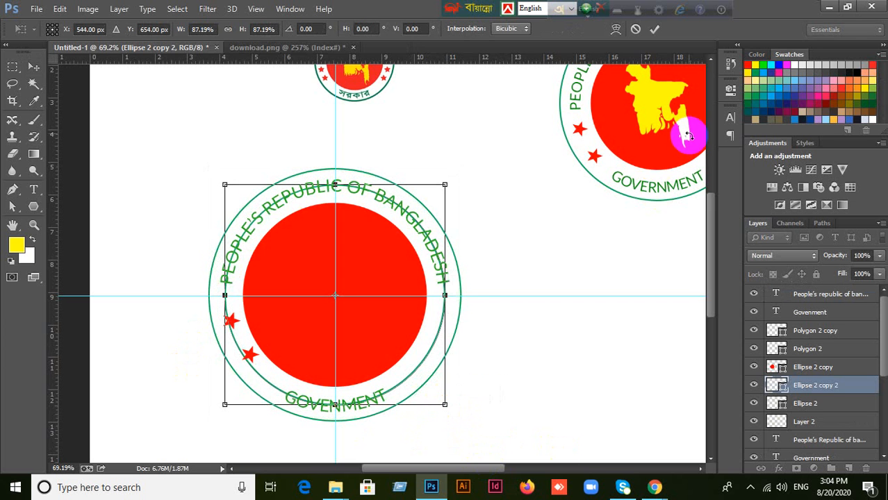
click(657, 31)
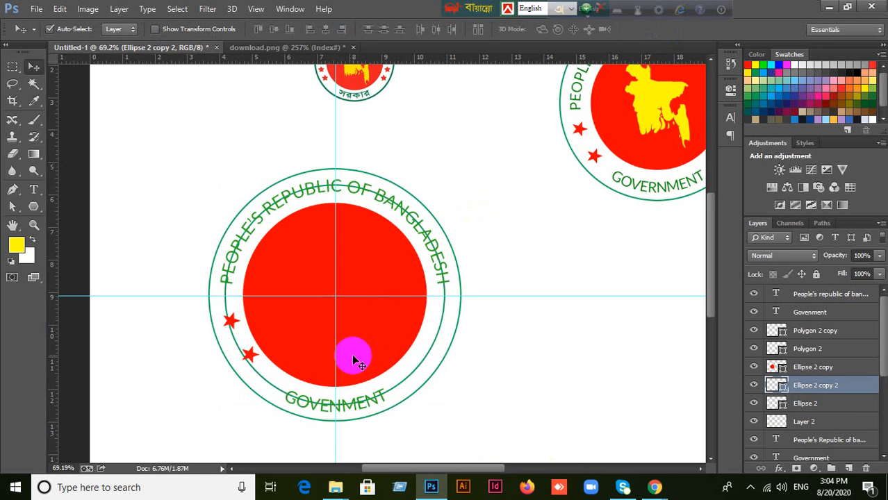
Move the lower star outward so that it sits on the new circle through the lettering.
scroll(352, 354, up, 2)
click(255, 10)
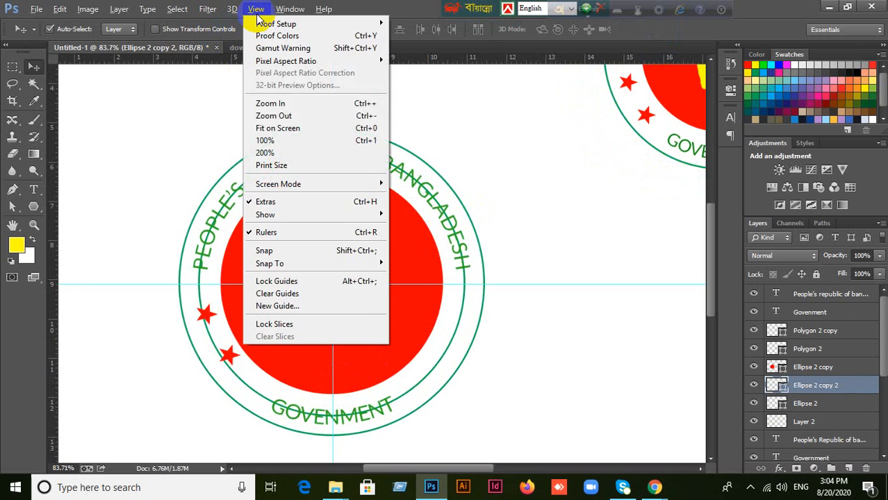
click(238, 334)
drag(232, 358, 221, 358)
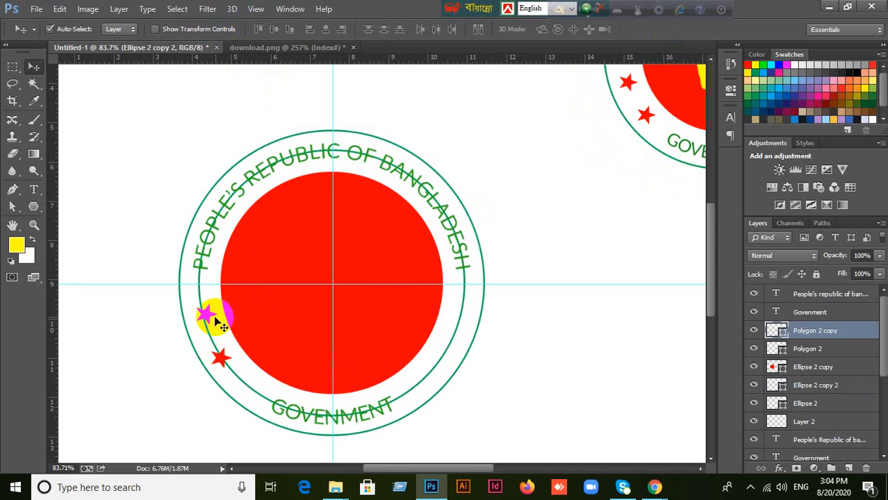
Turn on snapping and shift the lower star slightly upward along the circle through the lettering.
click(207, 313)
click(257, 10)
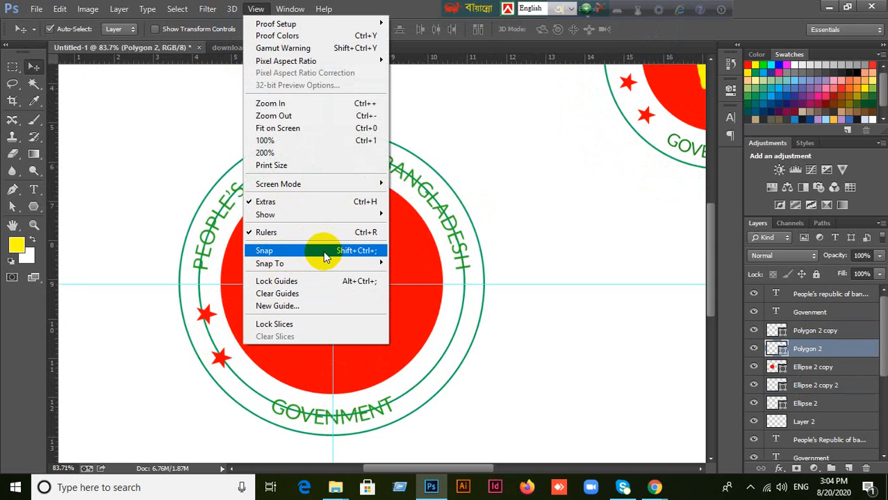
click(383, 265)
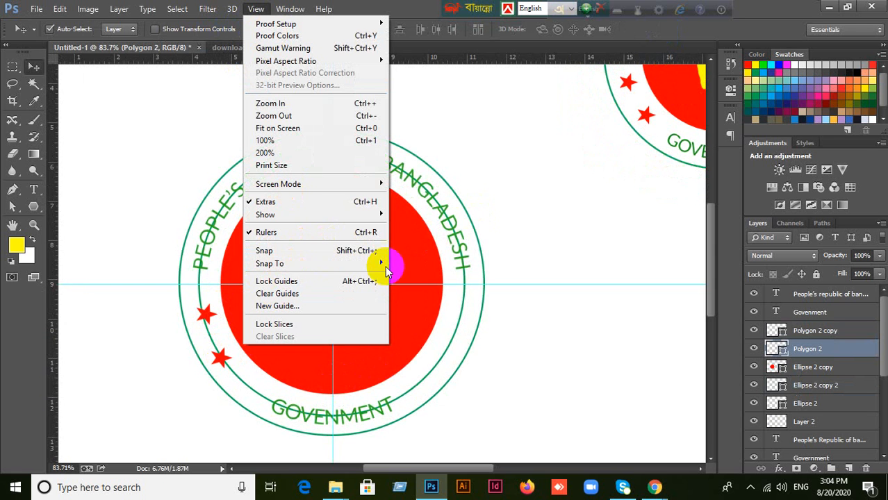
click(301, 255)
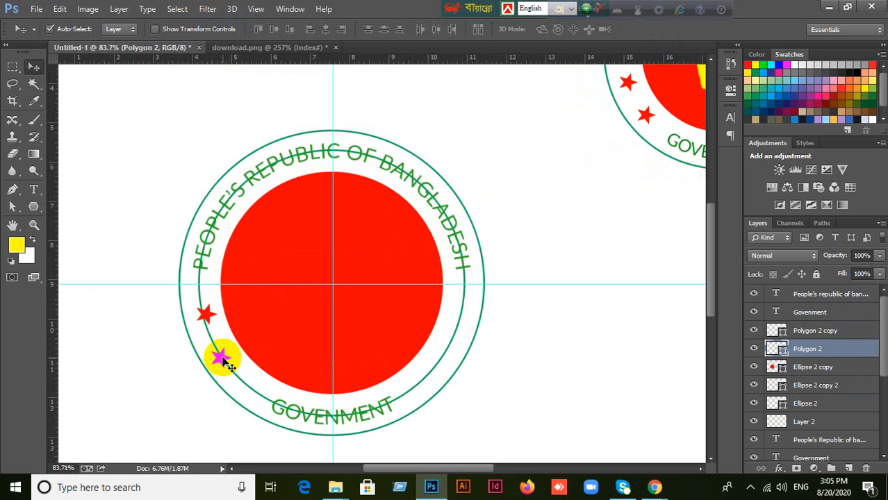
drag(230, 366, 226, 354)
Turn off snapping and fine-position both stars so they are centred on the circle through the lettering.
click(256, 8)
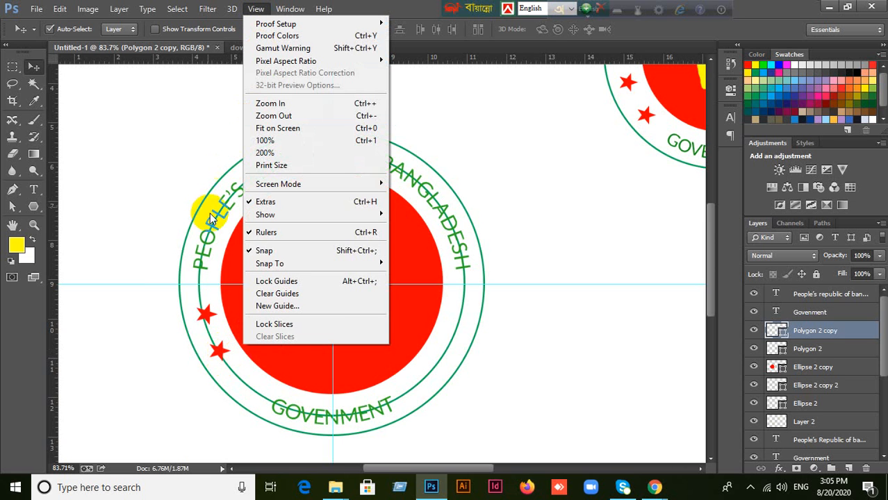
click(262, 251)
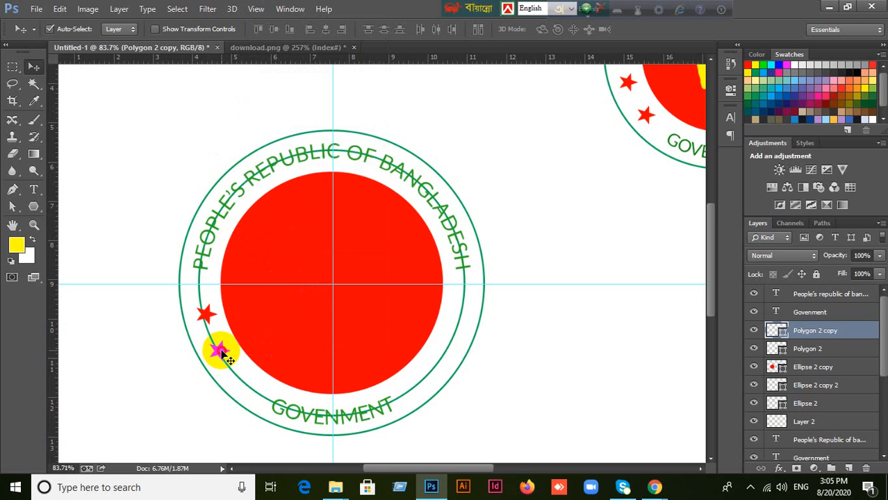
scroll(220, 355, up, 5)
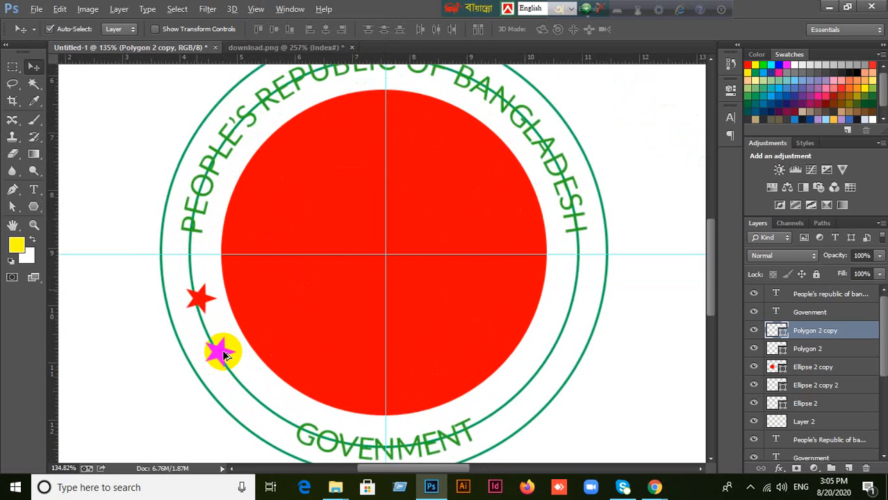
drag(220, 354, 221, 356)
click(191, 295)
drag(192, 297, 194, 298)
Move the lower star further down the circle towards the G of GOVENMENT, and select the upper star.
scroll(264, 331, down, 3)
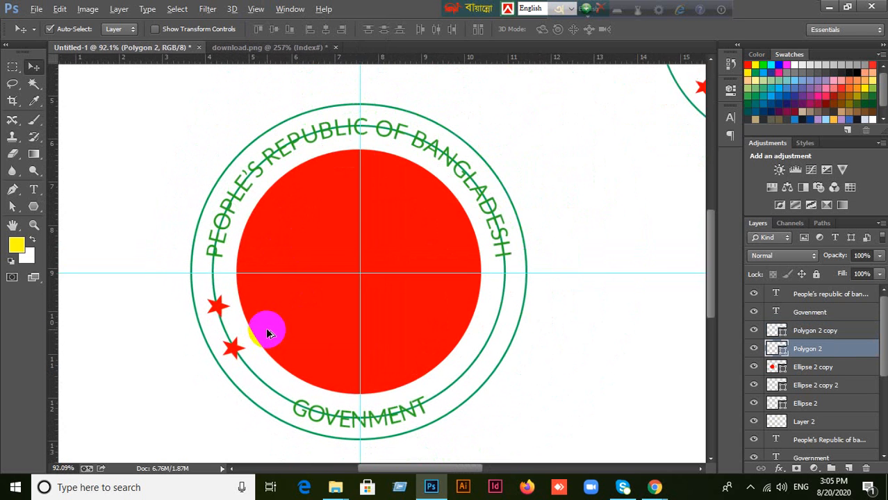
drag(237, 350, 244, 358)
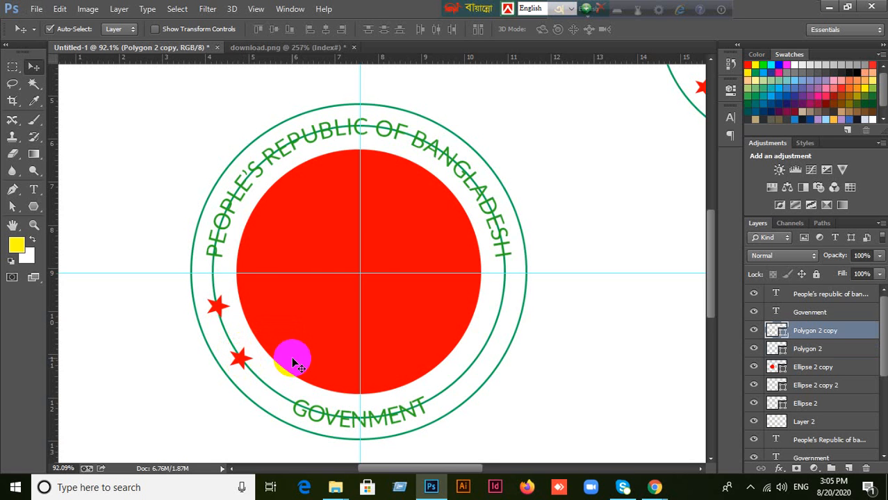
click(217, 306)
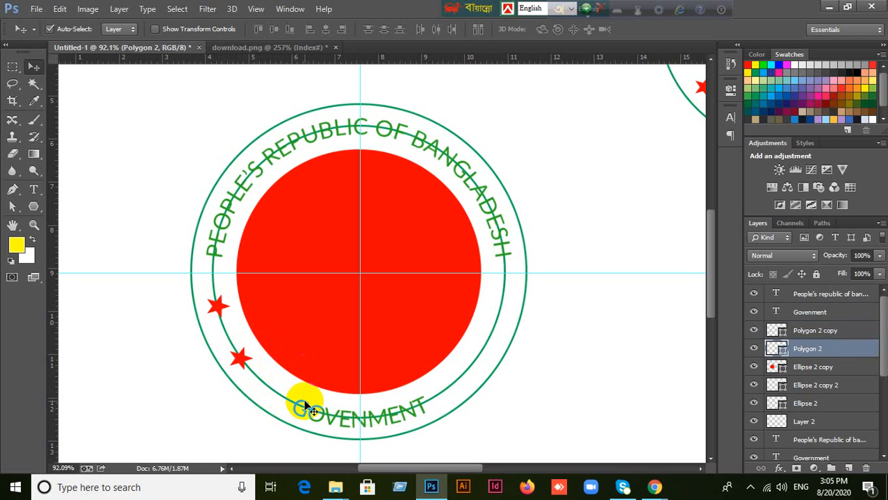
click(13, 67)
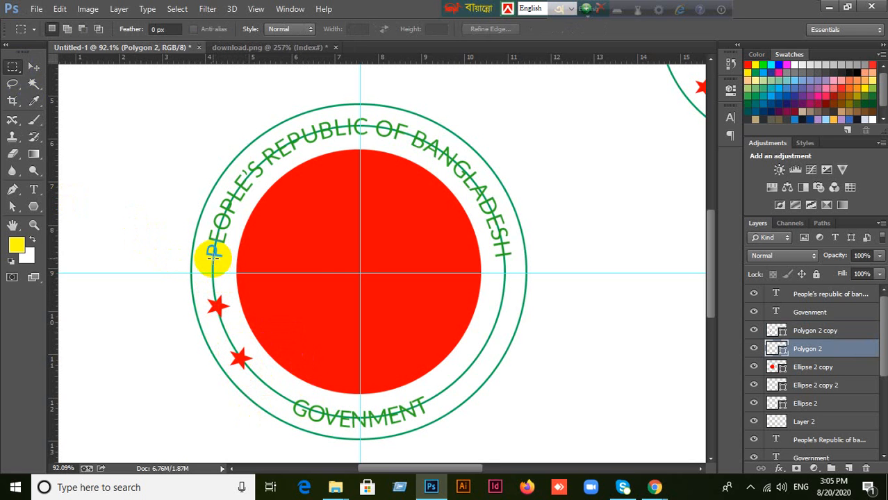
drag(214, 254, 255, 293)
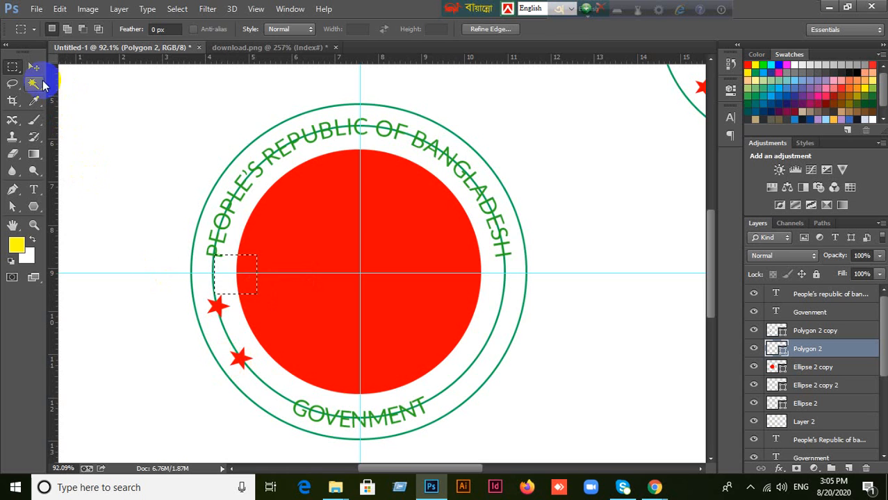
click(35, 68)
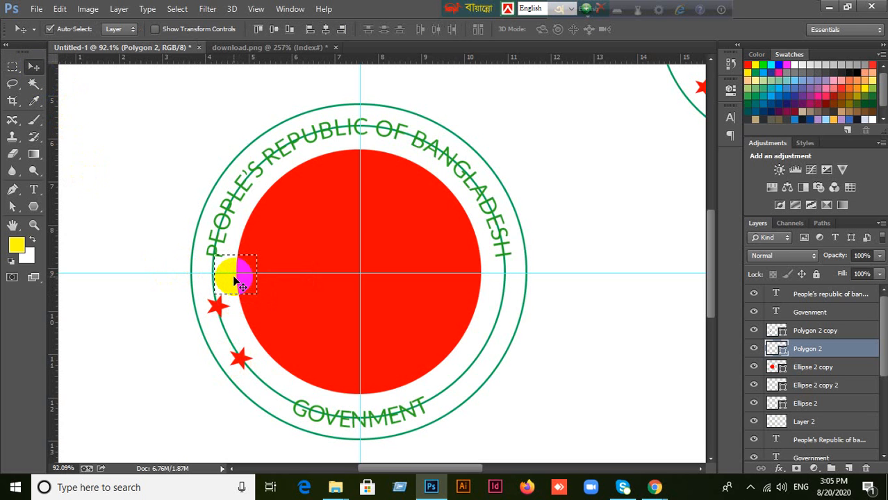
drag(235, 280, 294, 380)
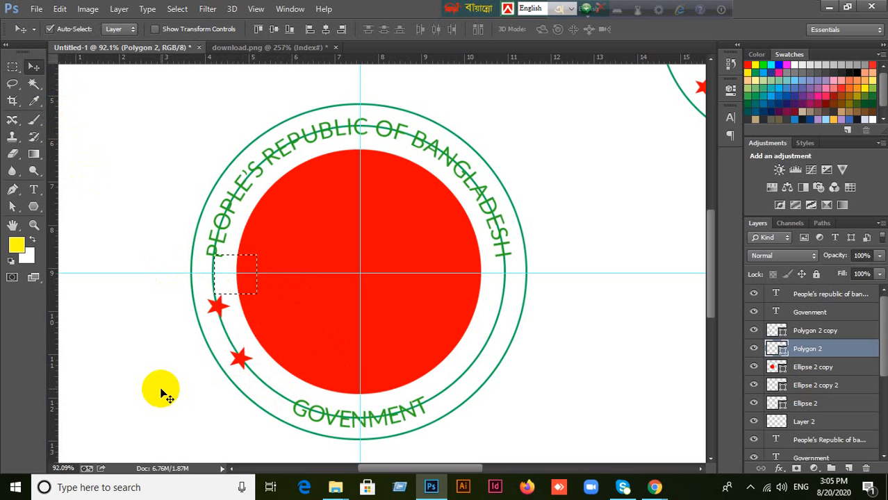
key(ctrl+d)
click(443, 366)
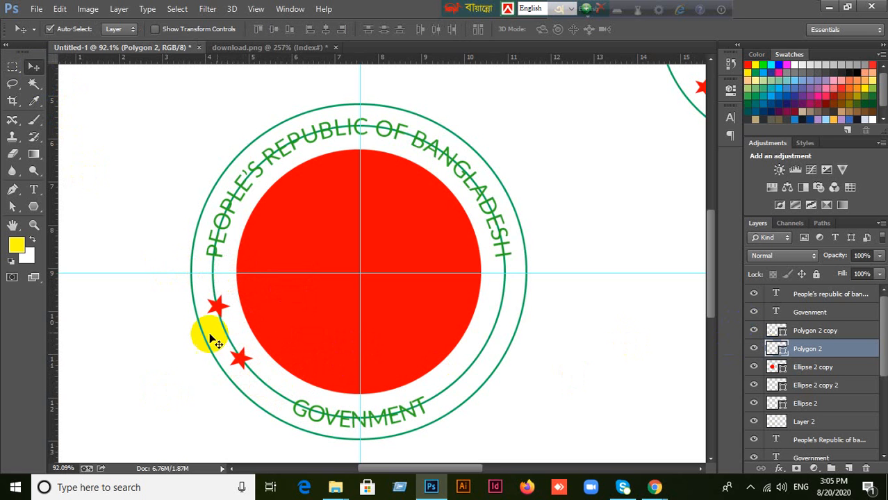
click(13, 66)
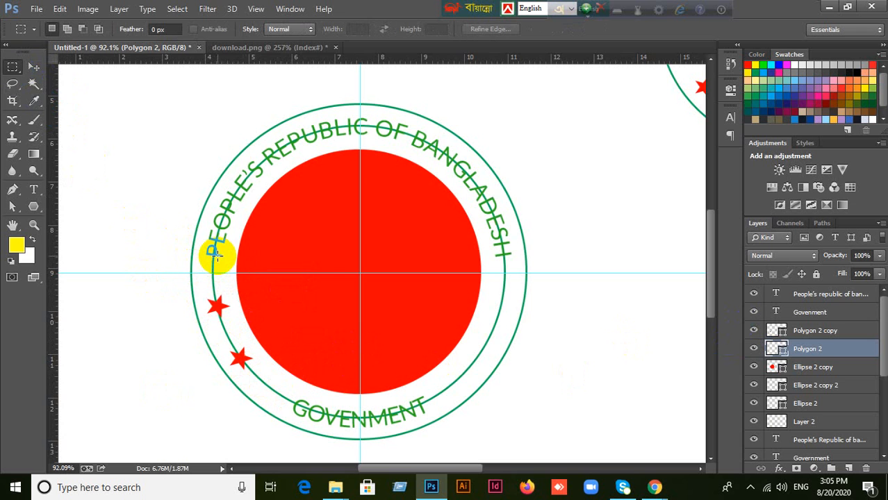
drag(231, 281, 239, 292)
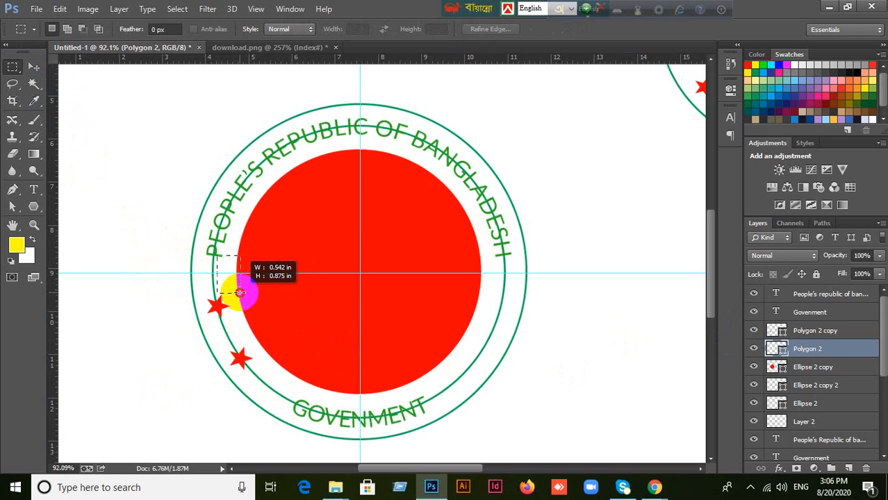
drag(239, 293, 240, 299)
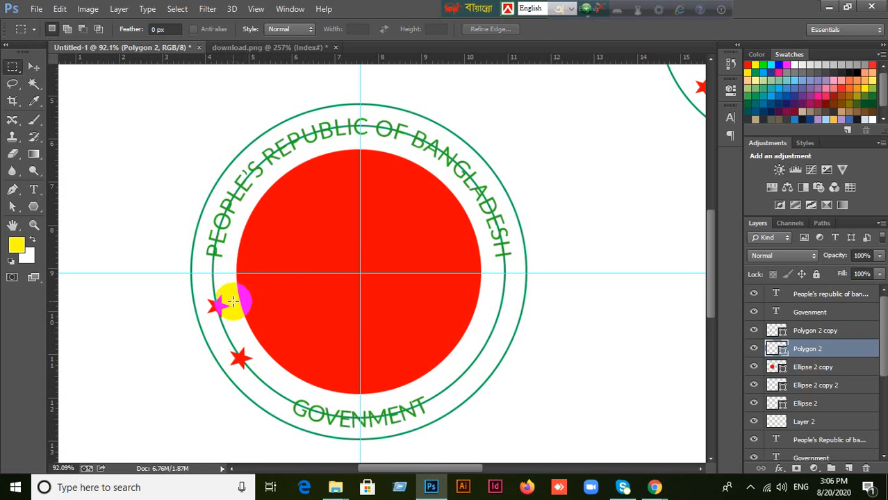
Measure the gap between the P of PEOPLE'S and the upper star with a rectangular selection, and compare it with the gap before GOVENMENT.
scroll(237, 299, up, 5)
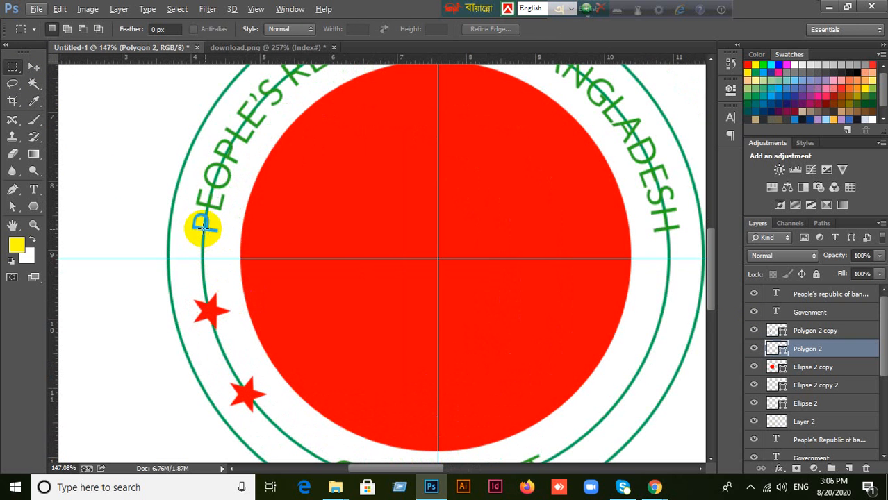
drag(213, 230, 249, 292)
click(34, 66)
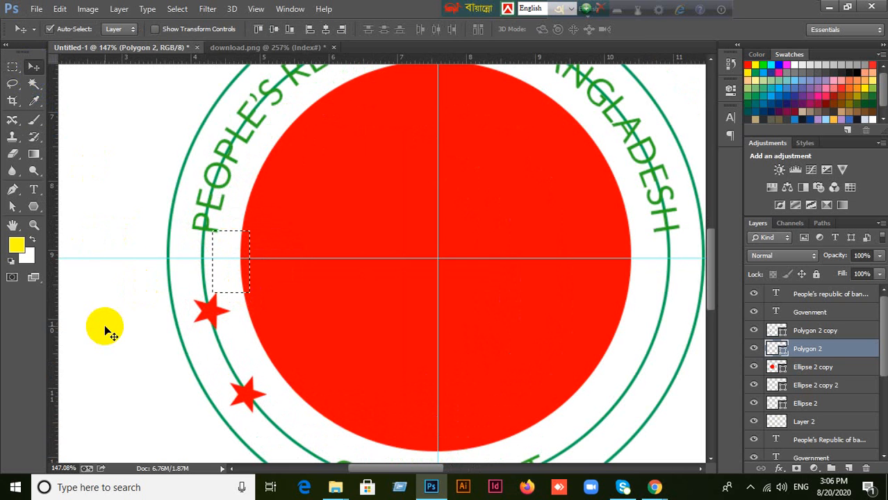
scroll(105, 330, down, 1)
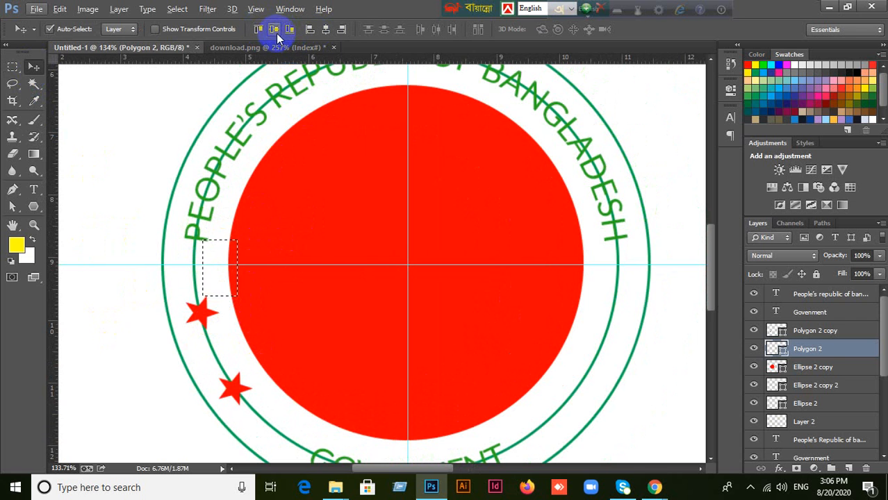
scroll(296, 280, down, 1)
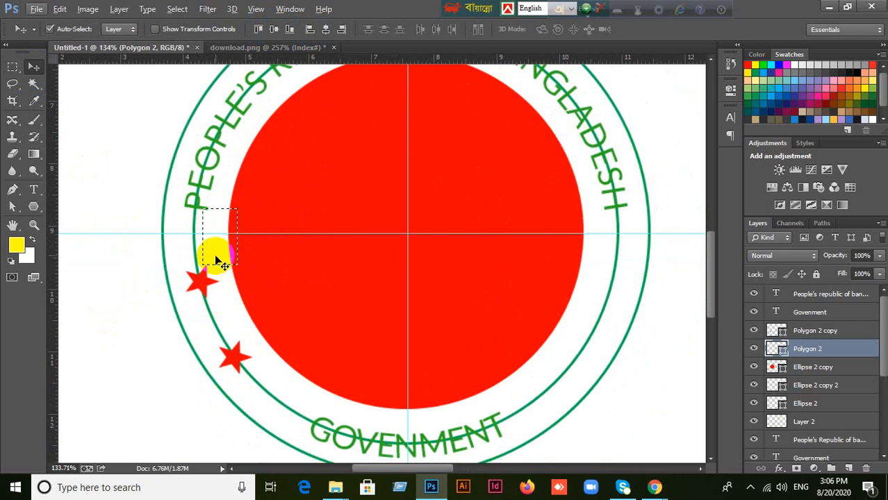
click(13, 67)
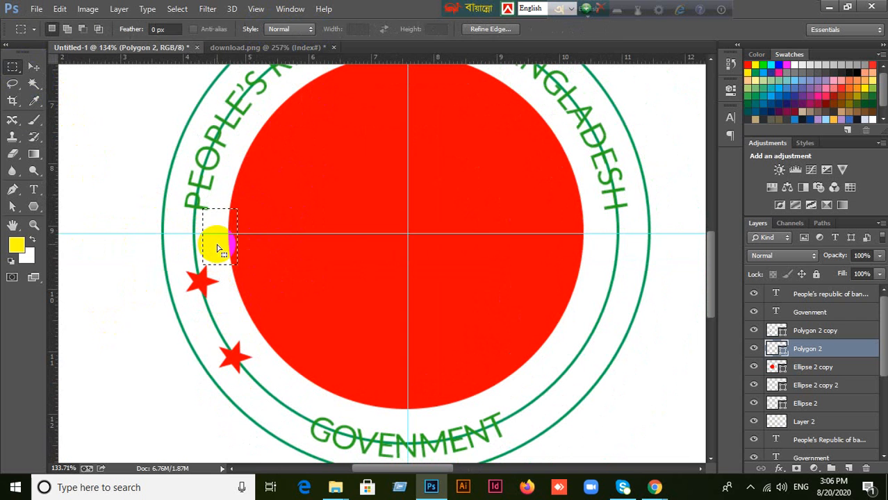
drag(216, 249, 254, 413)
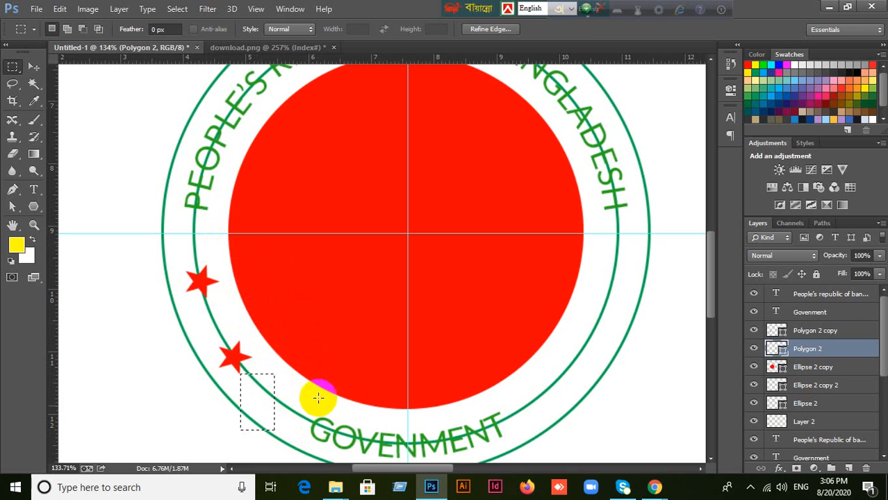
click(32, 67)
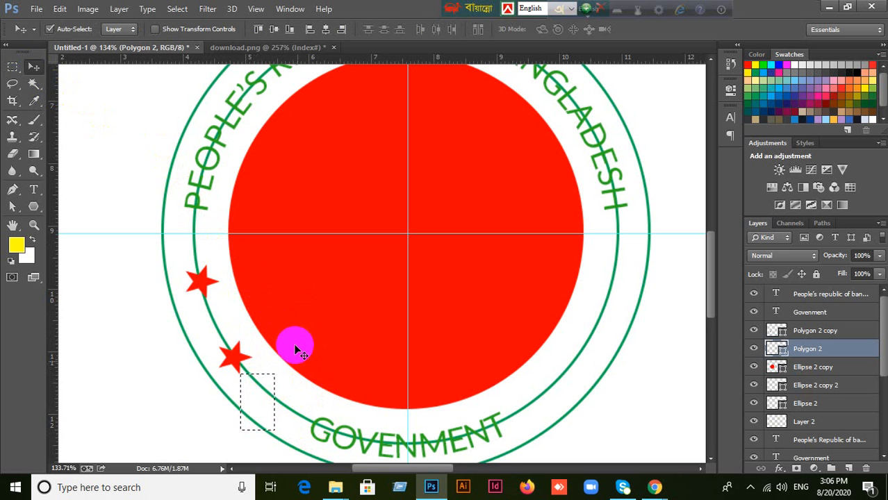
Add a horizontal guide just below the lower star and try to shift the star slightly upward and outward.
scroll(320, 390, down, 1)
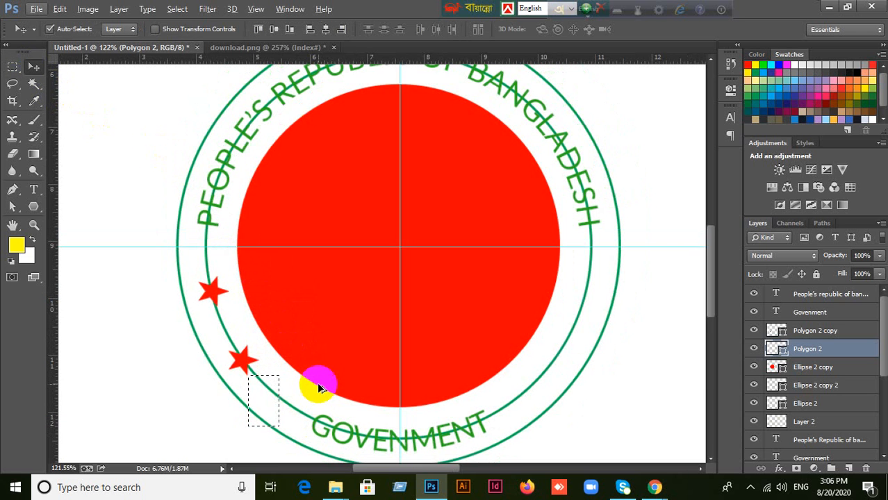
drag(288, 56, 291, 376)
drag(243, 360, 238, 354)
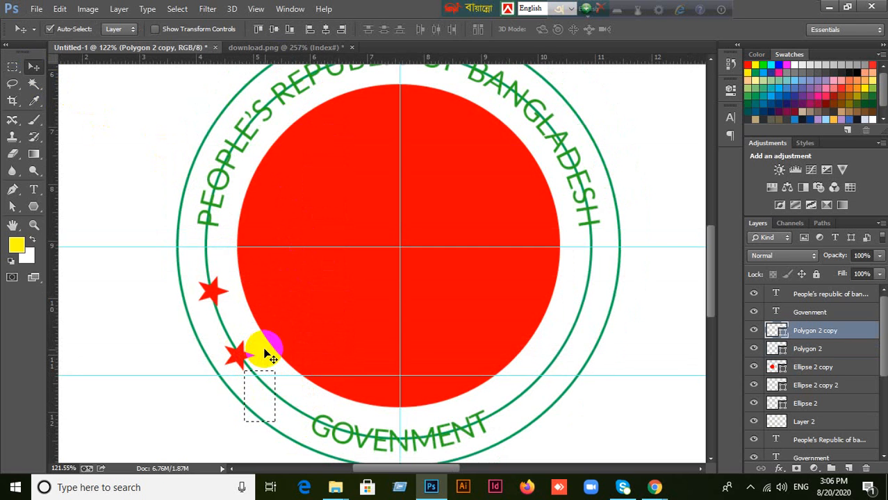
key(ctrl+z)
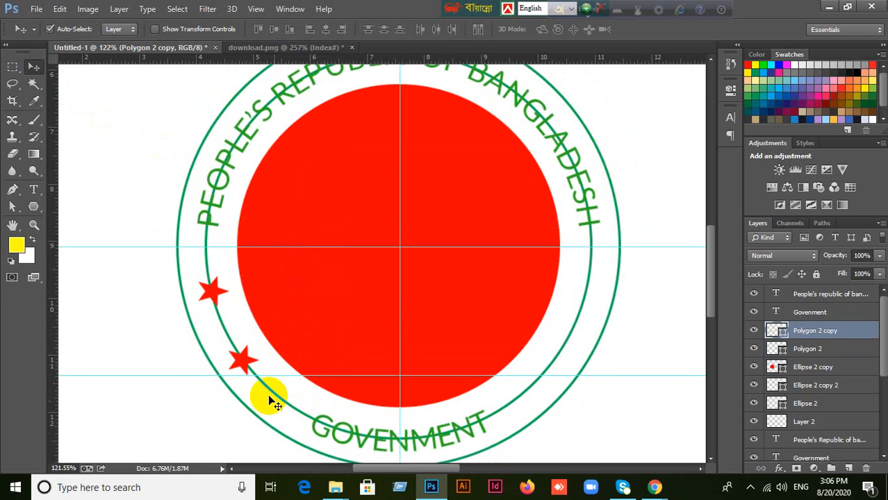
scroll(288, 387, down, 1)
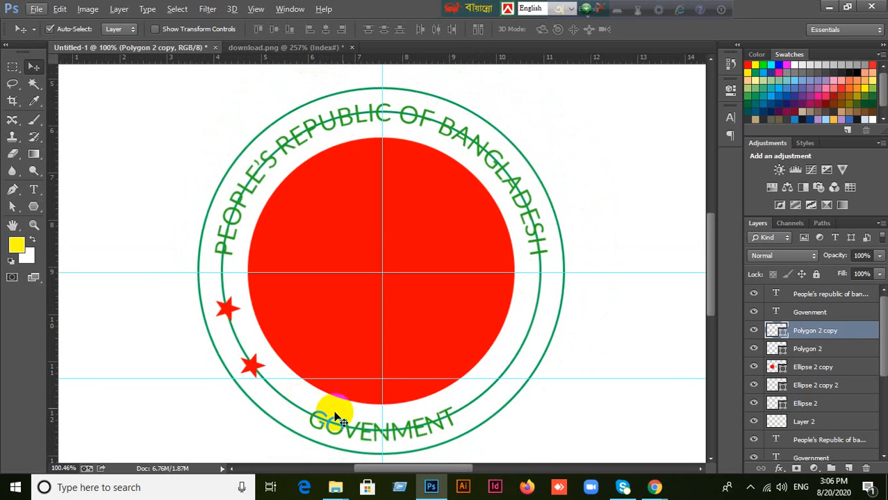
click(146, 274)
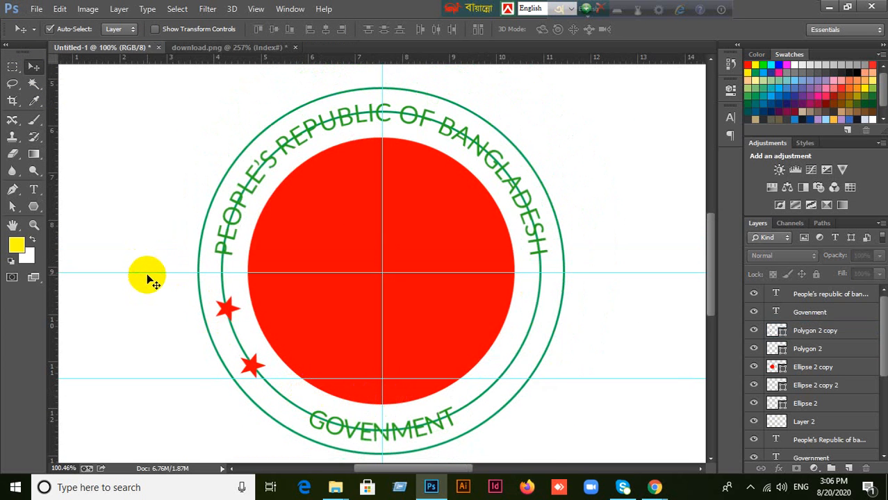
Remove the horizontal guide through the seal's centre and move the lower guide up to the top edge of the outer ring.
drag(146, 271, 147, 54)
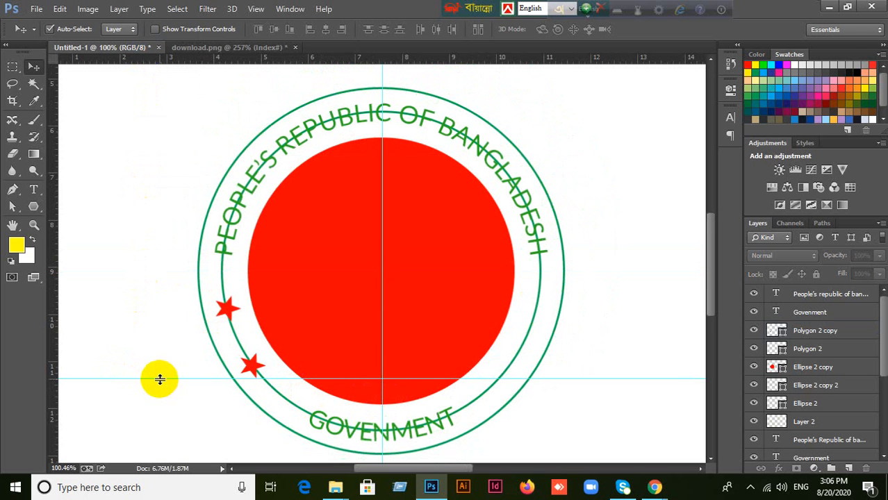
drag(159, 379, 157, 88)
scroll(126, 313, down, 1)
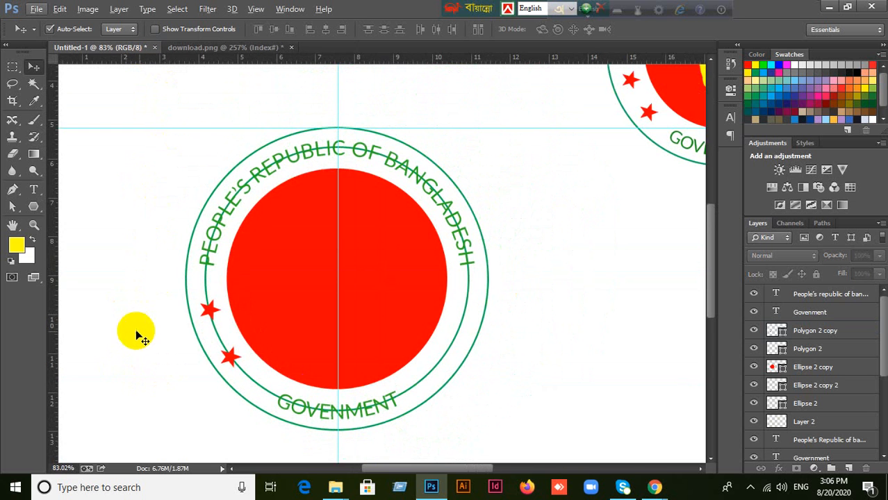
Duplicate both stars together and place the copies on the opposite side of the ring, below the H of BANGLADESH.
click(209, 315)
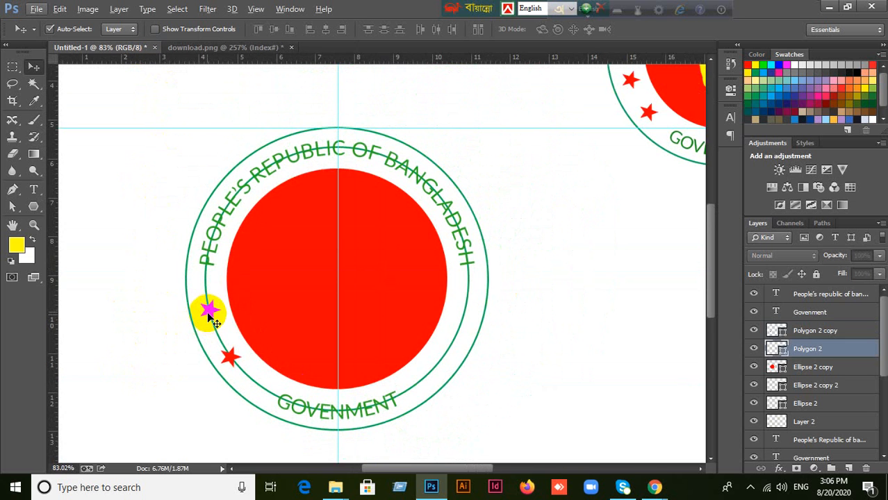
shift+click(233, 357)
drag(234, 358, 488, 352)
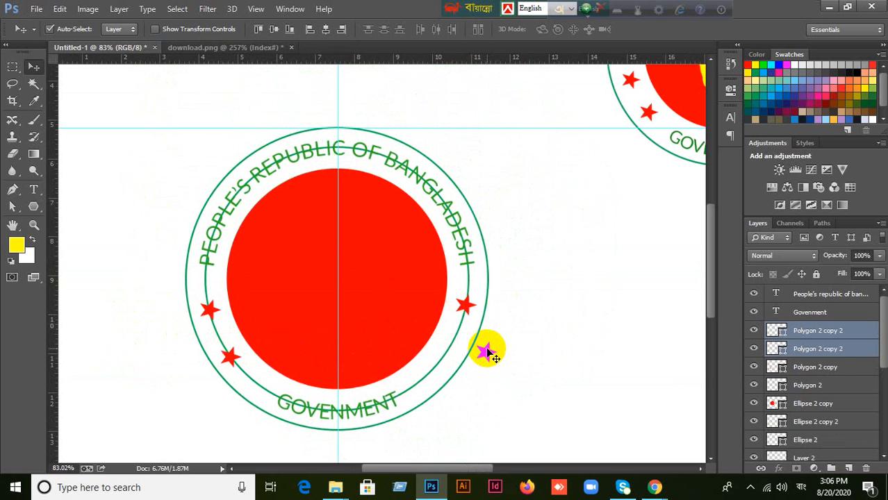
Flip the two copied stars horizontally and position them on the circle through the lettering.
key(ctrl+t)
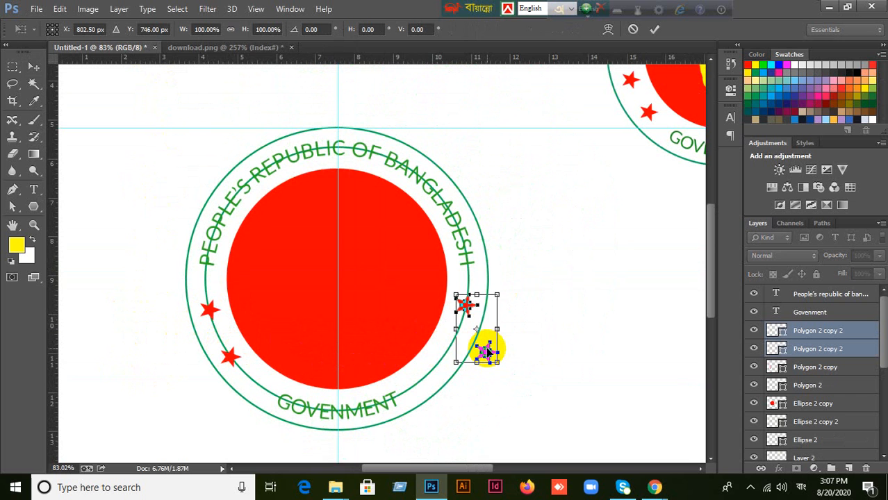
right_click(487, 352)
click(496, 324)
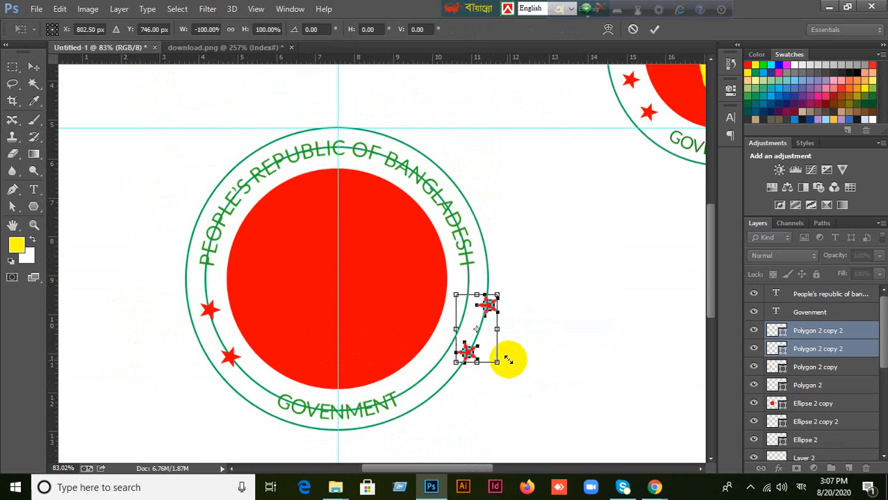
drag(488, 307, 467, 302)
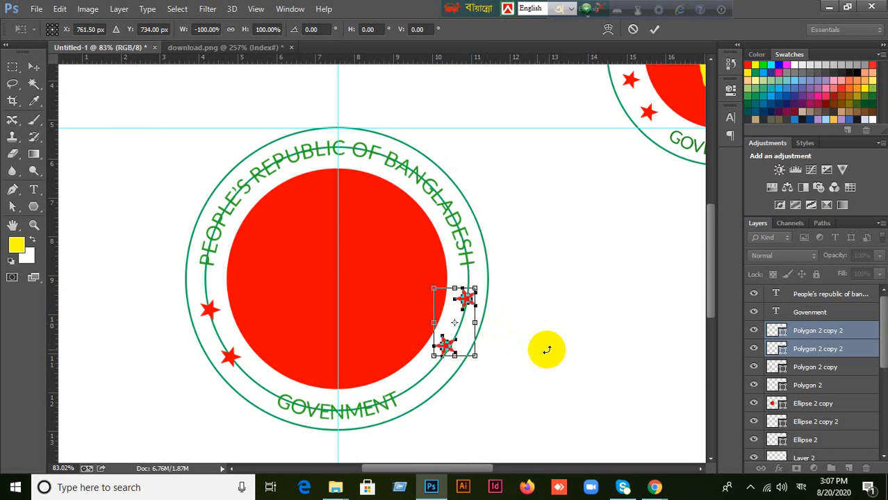
drag(447, 347, 452, 348)
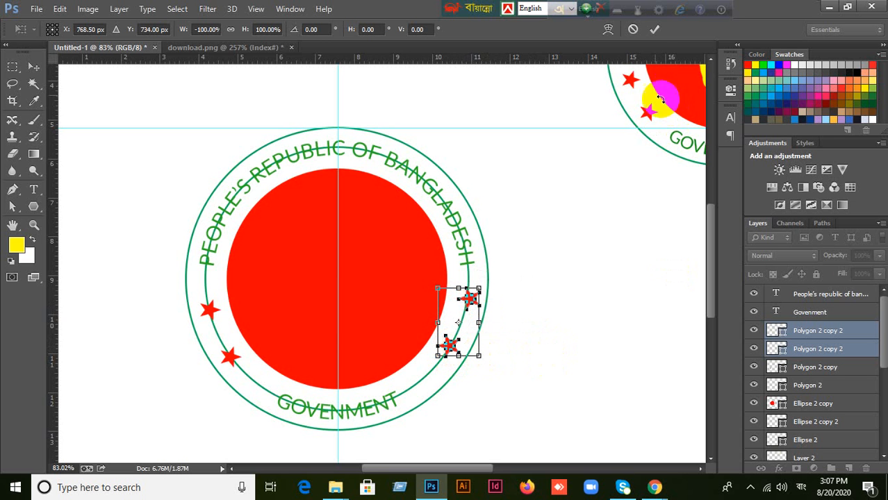
click(653, 31)
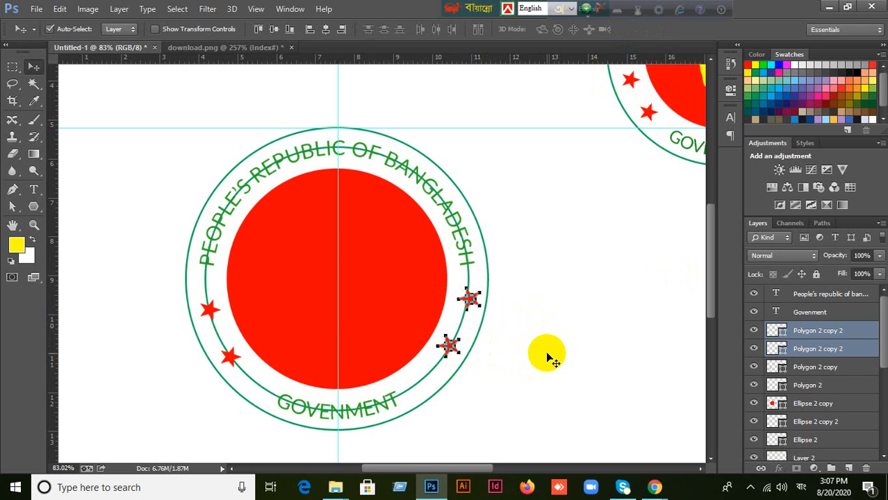
Select both copied stars and nudge them slightly to the left, closer to the circle through the lettering.
click(541, 360)
drag(450, 346, 470, 304)
shift+click(470, 304)
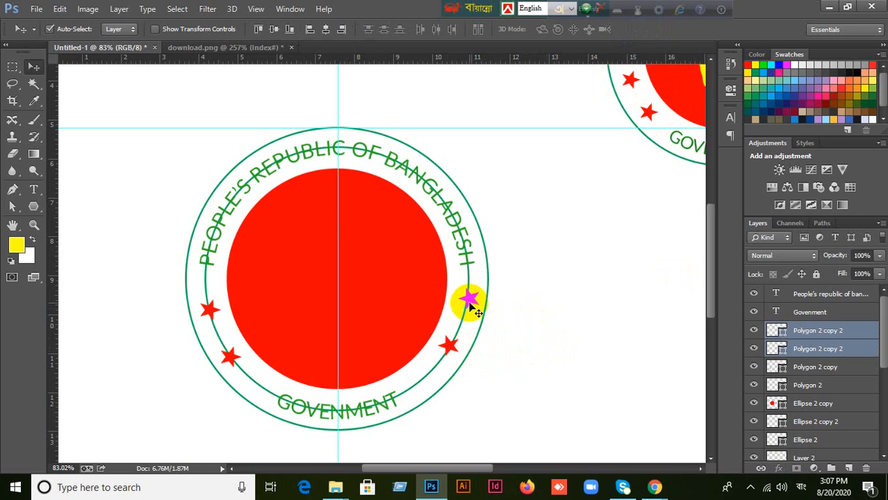
key(Left)
key(Left)
key(Left)
key(Left)
click(469, 363)
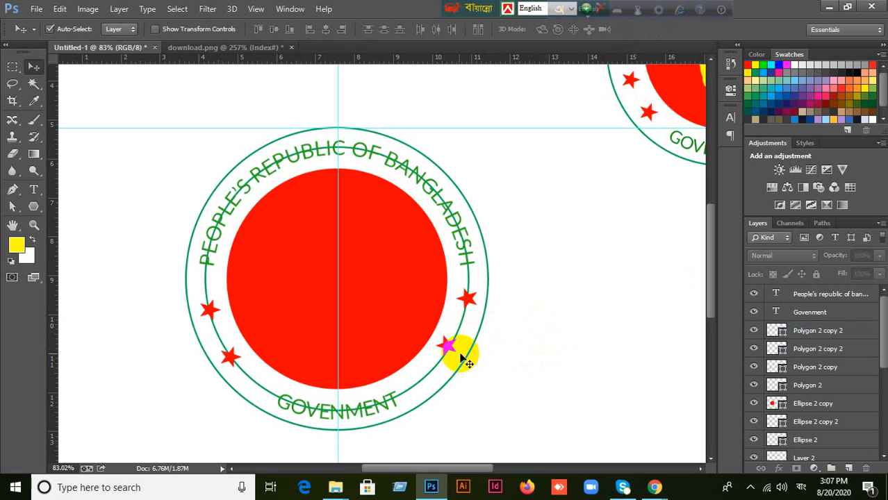
Fine-position the copied stars individually, nudging the lower one slightly right and the upper one slightly left onto the circle through the lettering.
click(451, 351)
key(Right)
key(Right)
key(Right)
key(Right)
key(Right)
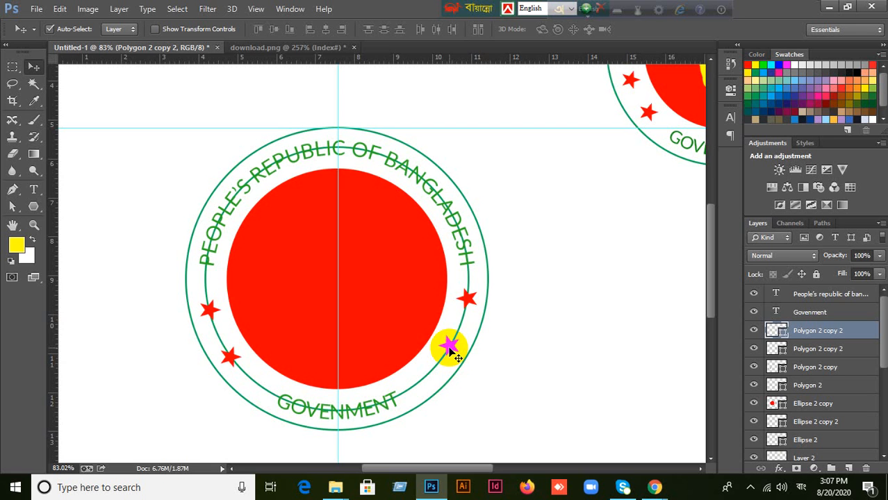
drag(451, 348, 469, 302)
click(470, 302)
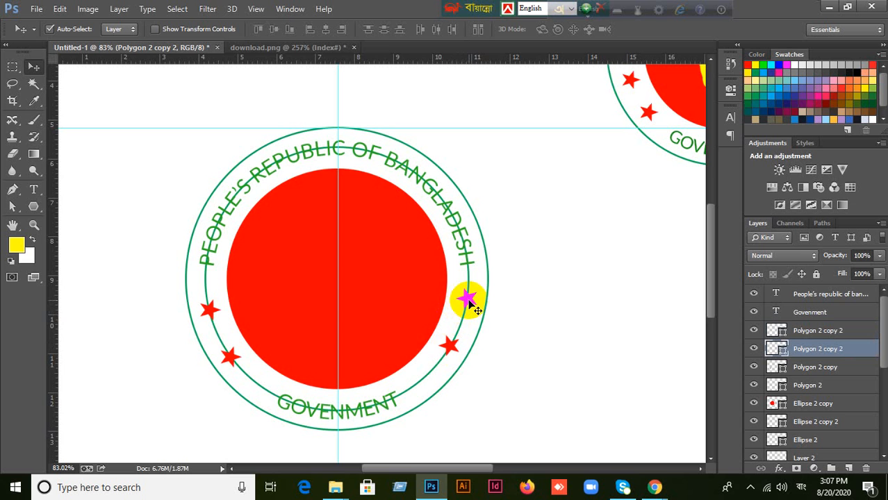
click(528, 289)
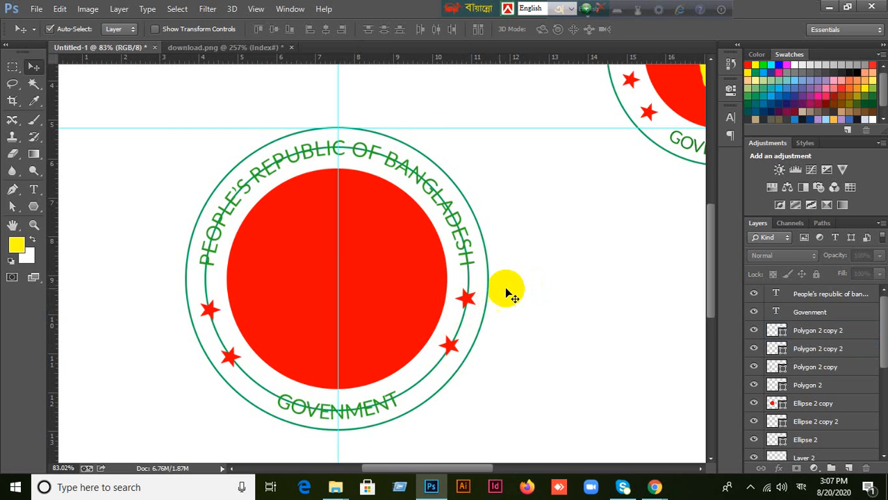
Delete the thin green construction circle that runs through the lettering of the new seal.
click(472, 288)
click(819, 421)
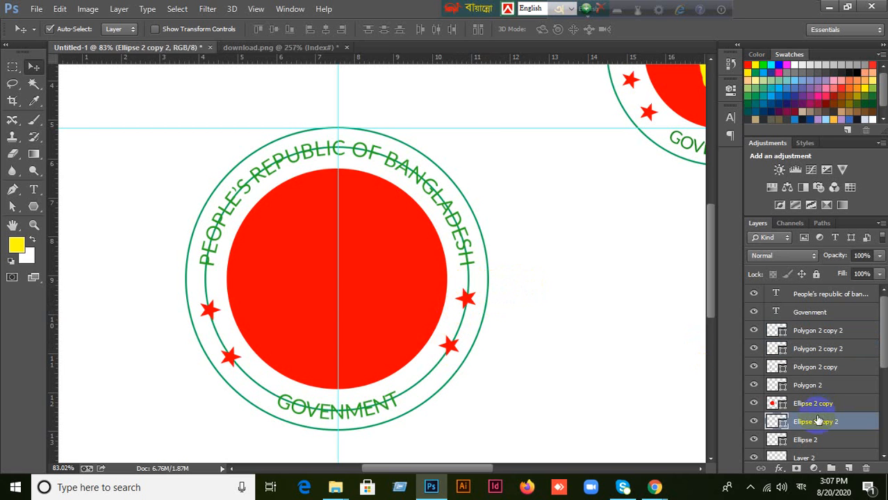
key(Delete)
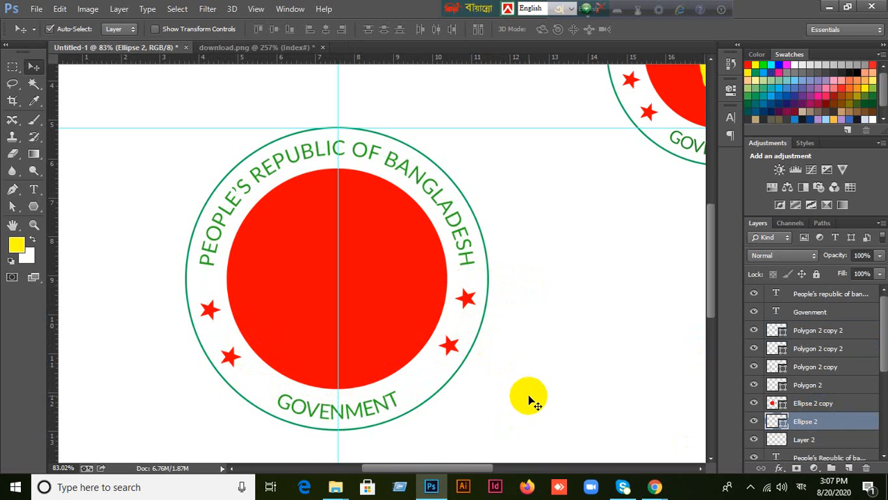
Compare the new seal with the original Bengali seal, the map silhouette in download.png and the finished English seal.
drag(467, 244, 598, 444)
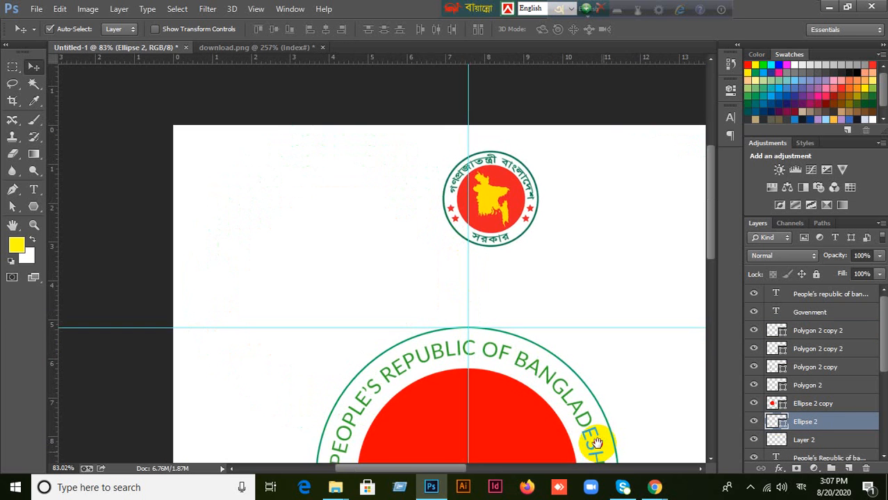
scroll(540, 242, up, 3)
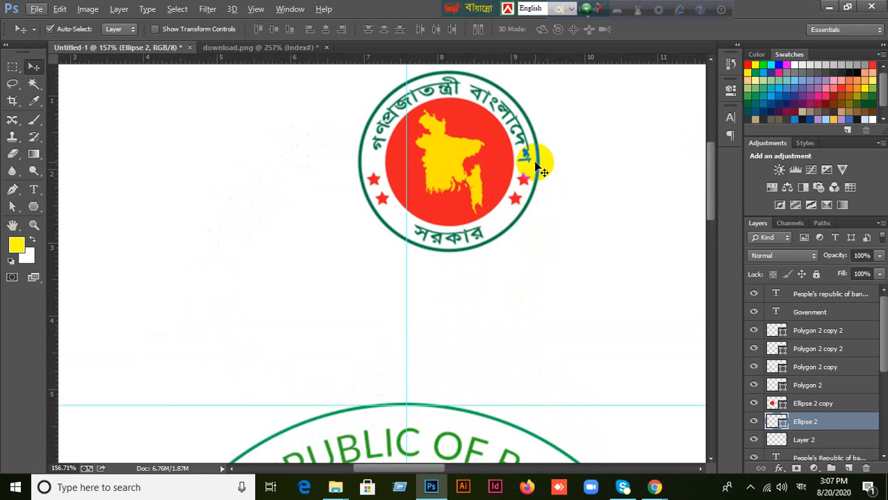
scroll(559, 297, down, 2)
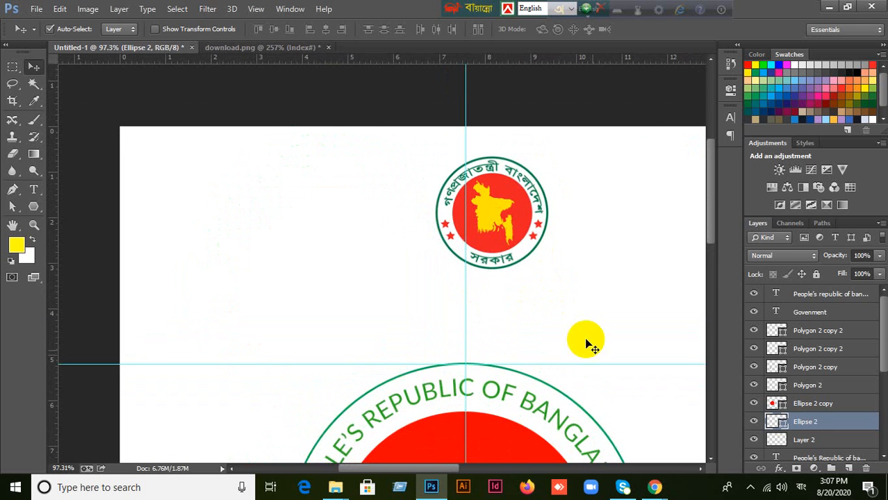
drag(575, 351, 521, 199)
scroll(572, 387, down, 1)
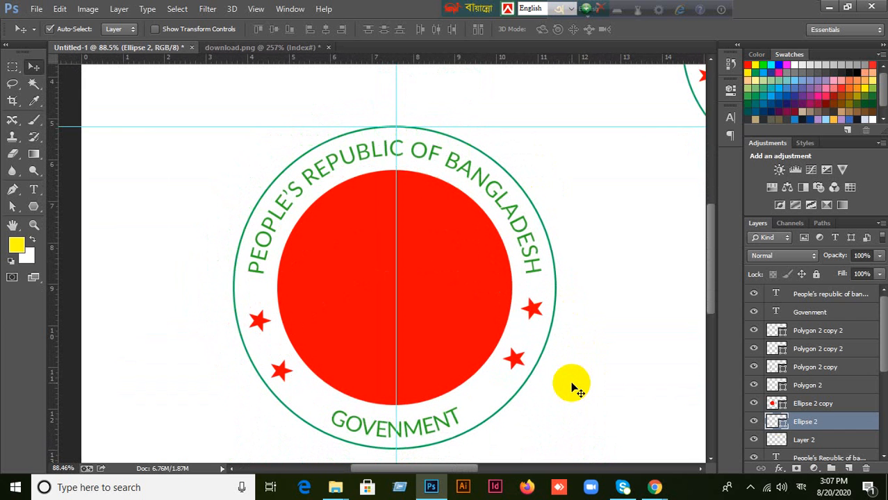
click(239, 50)
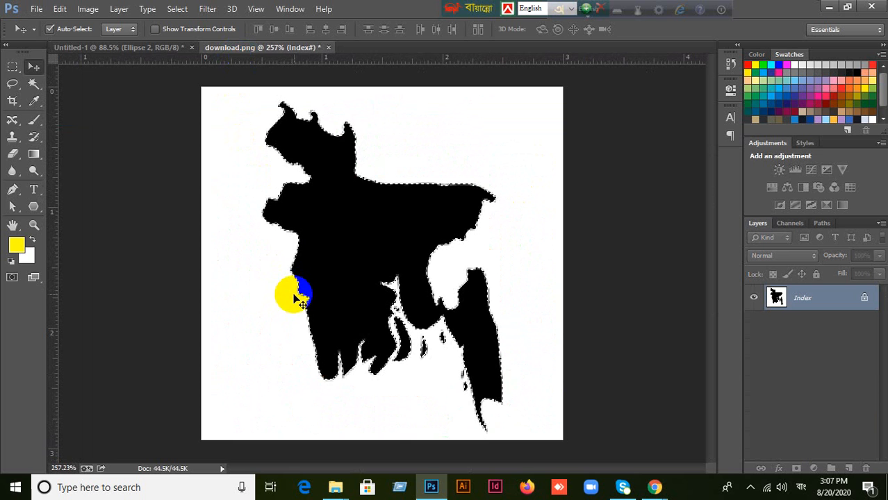
drag(299, 298, 201, 139)
scroll(476, 288, down, 5)
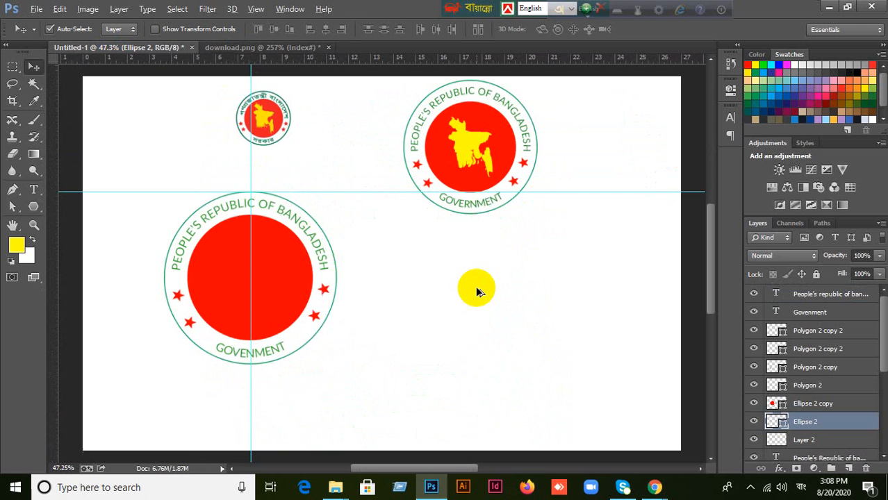
Duplicate the yellow map from the finished seal, place the copy on the new seal's red circle and bring it to the front.
drag(494, 235, 234, 286)
key(ctrl+j)
key(ctrl+shift+bracketright)
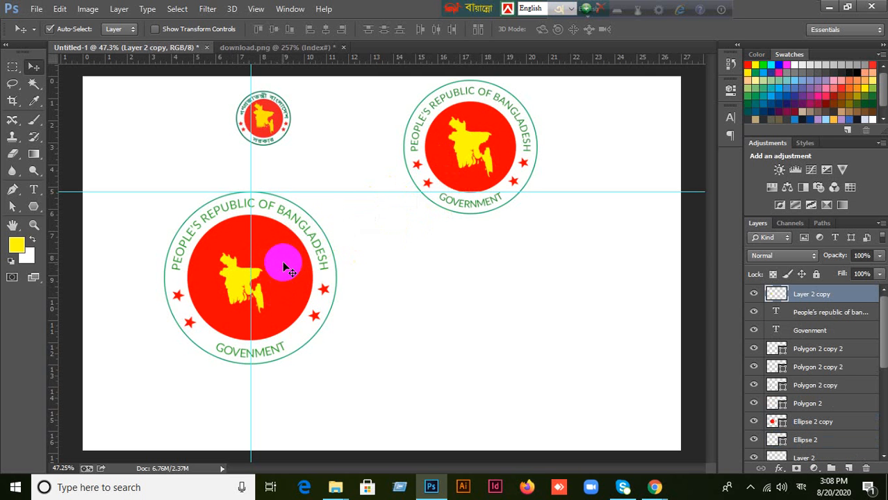
Try to centre the map copy horizontally and vertically on the curved lettering, and undo the alignment.
key(shift+alt+bracketleft)
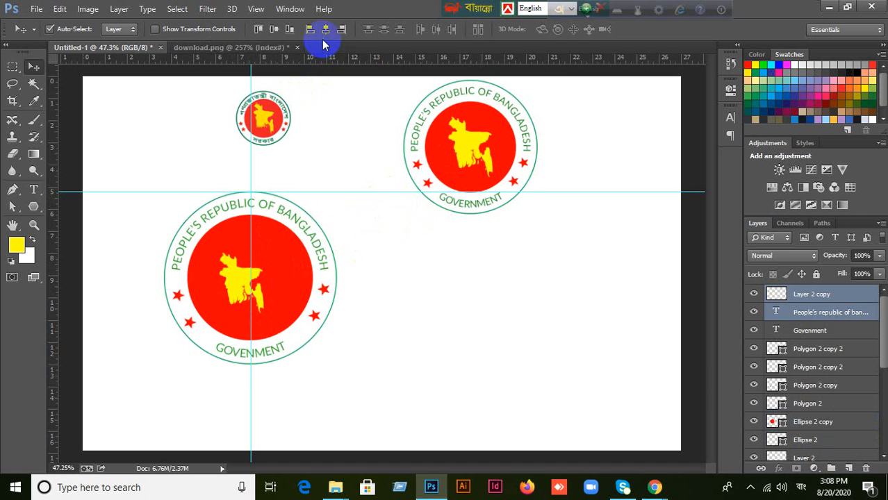
click(326, 33)
click(273, 29)
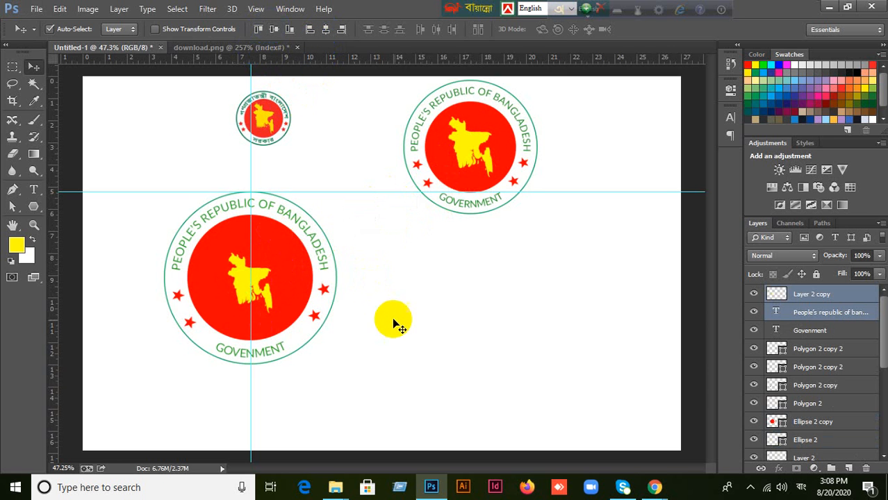
key(ctrl+z)
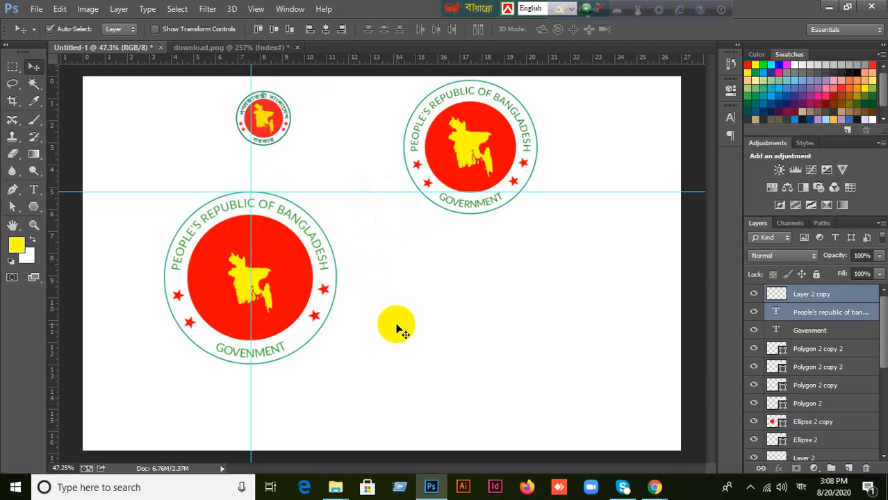
key(ctrl+z)
key(ctrl+z)
key(ctrl+alt+z)
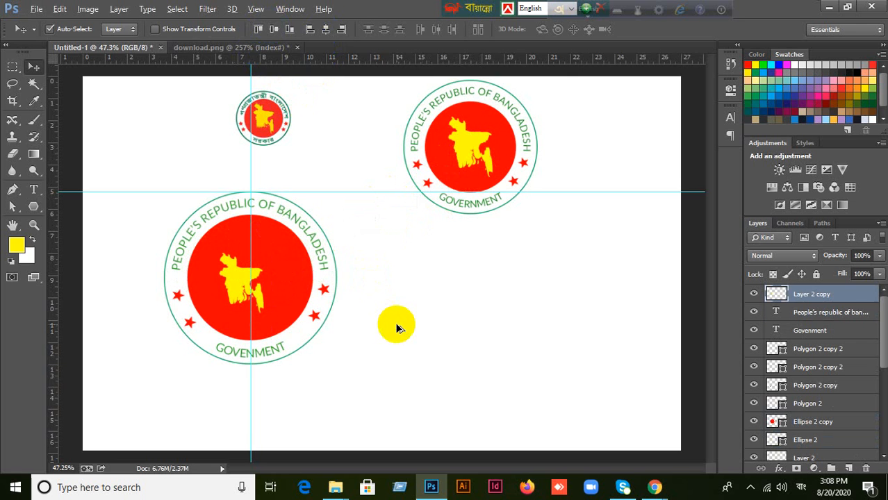
click(397, 325)
click(242, 285)
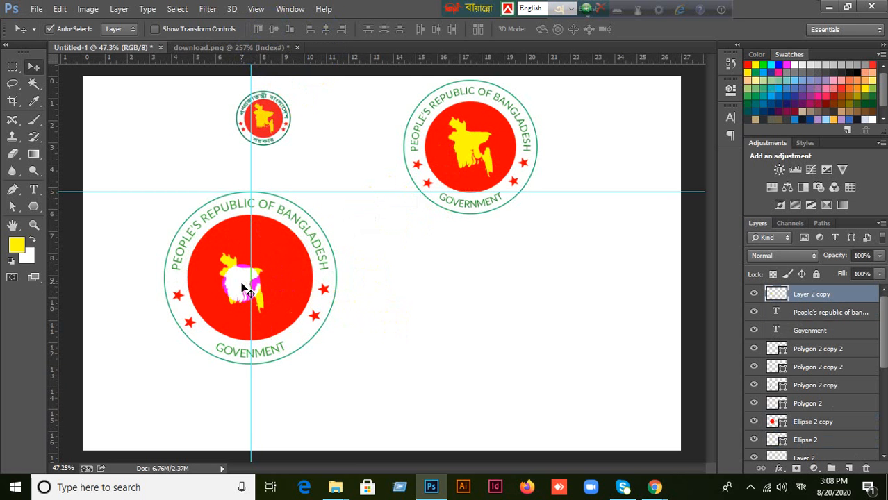
shift+click(292, 259)
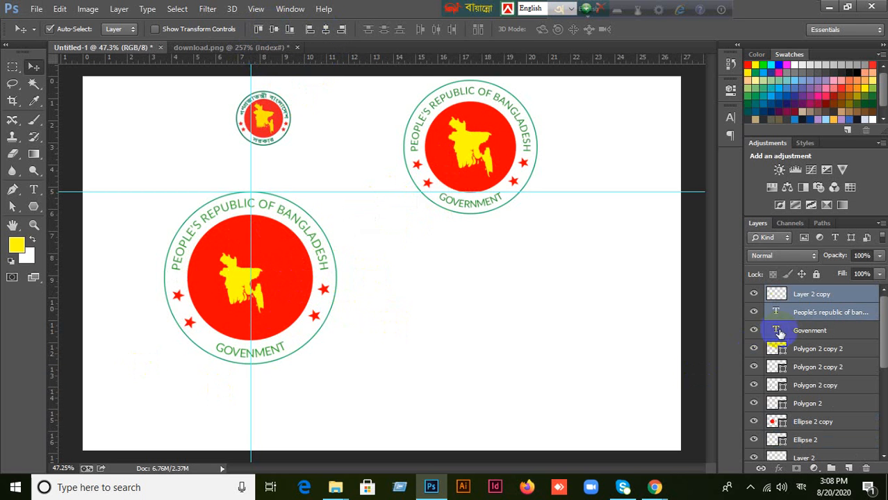
click(754, 312)
click(754, 312)
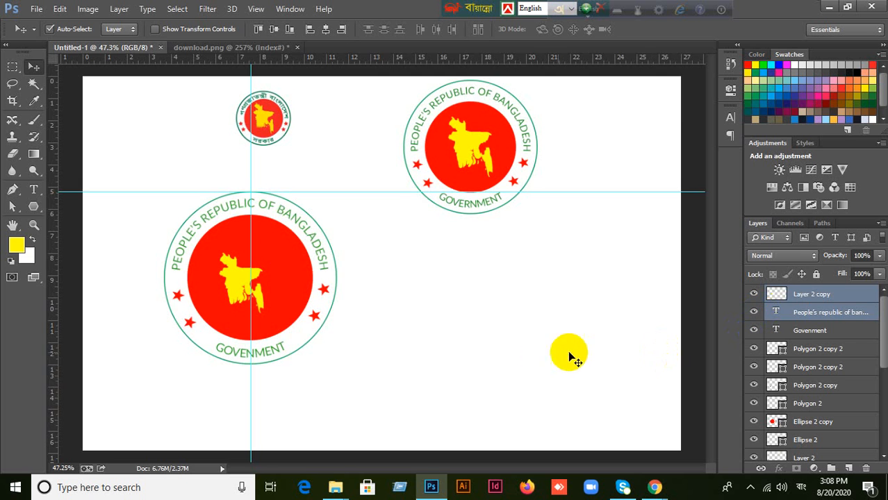
click(347, 384)
Align the horizontal and vertical centres of the yellow map copy with those of the red circle.
scroll(345, 384, up, 4)
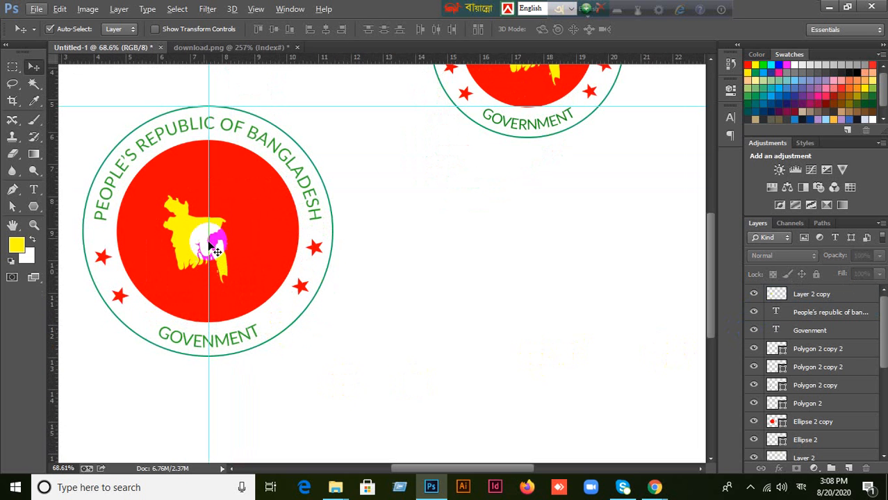
click(185, 238)
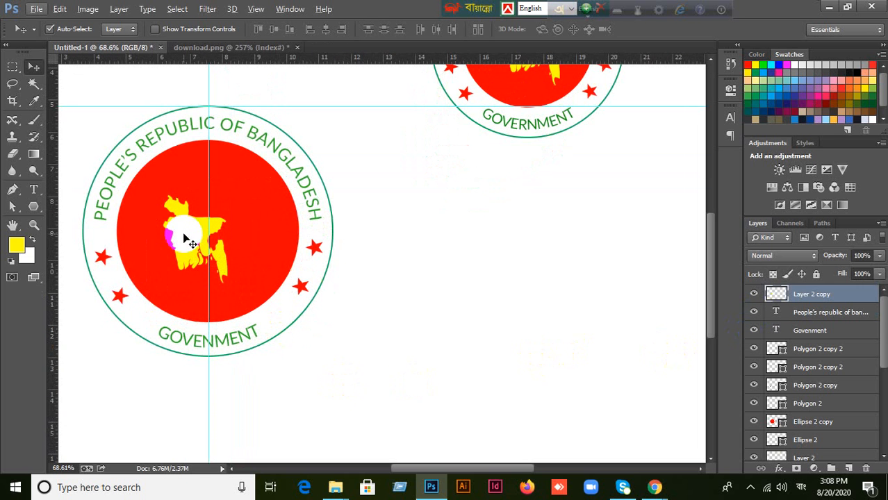
click(753, 296)
click(753, 295)
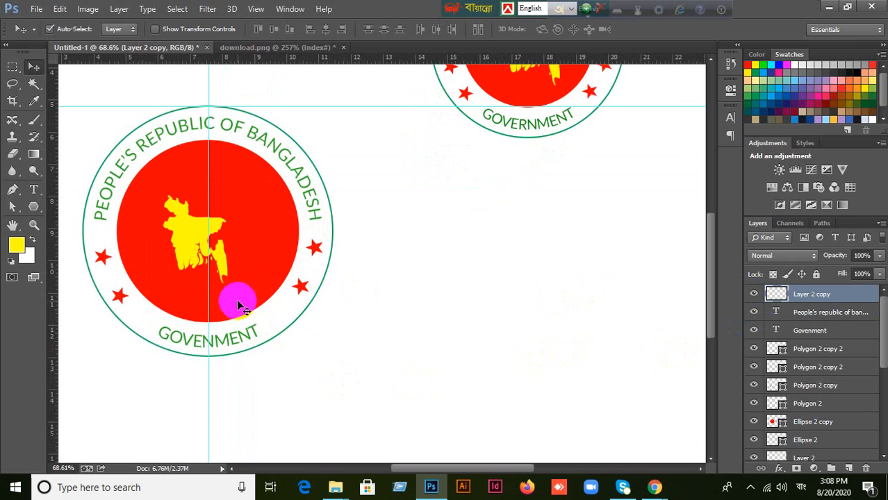
shift+click(237, 302)
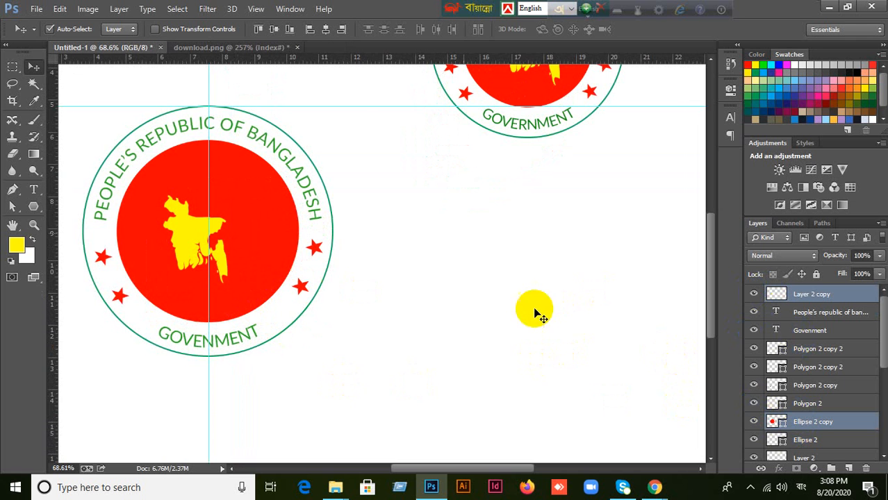
click(325, 28)
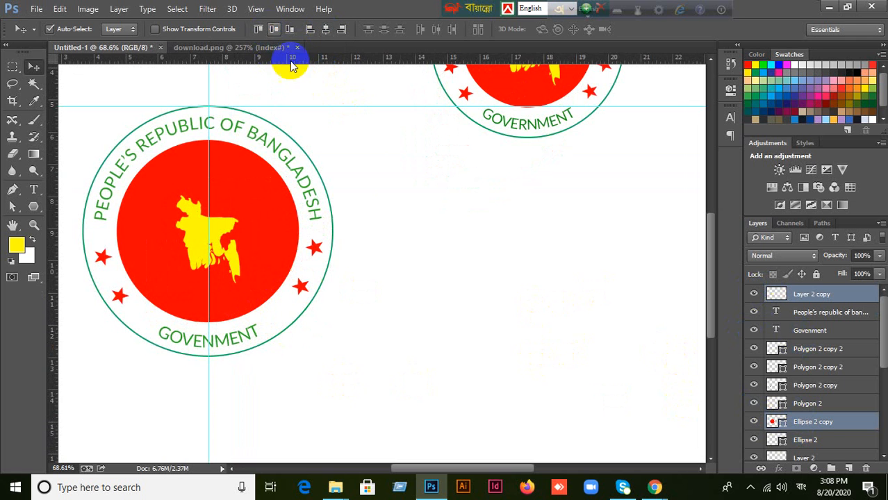
click(440, 311)
Remove the vertical and horizontal guides from the canvas.
scroll(417, 327, down, 3)
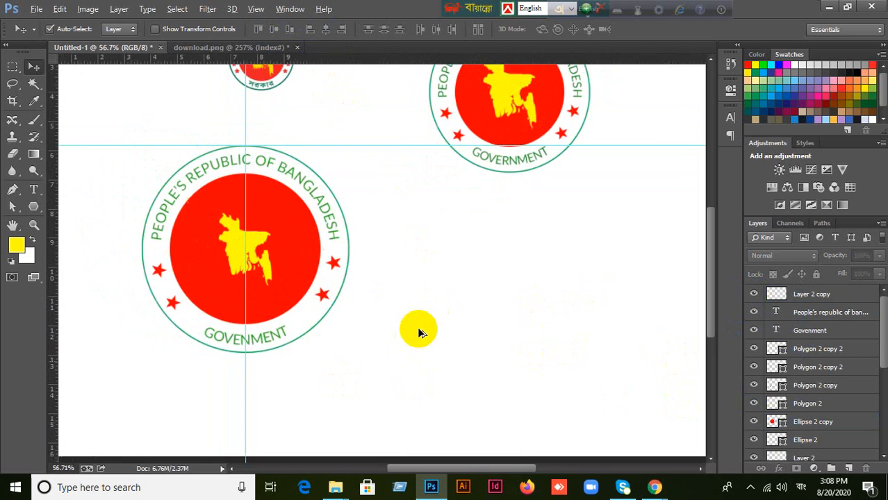
drag(255, 394, 10, 352)
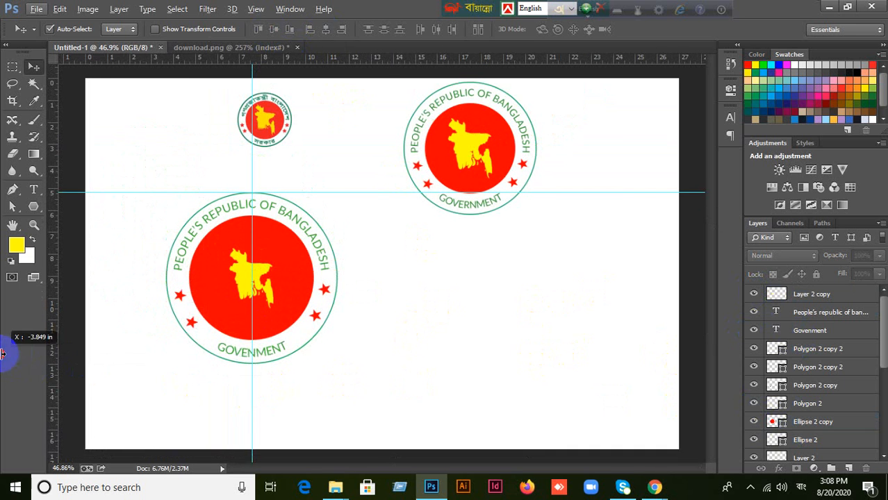
drag(123, 192, 149, 53)
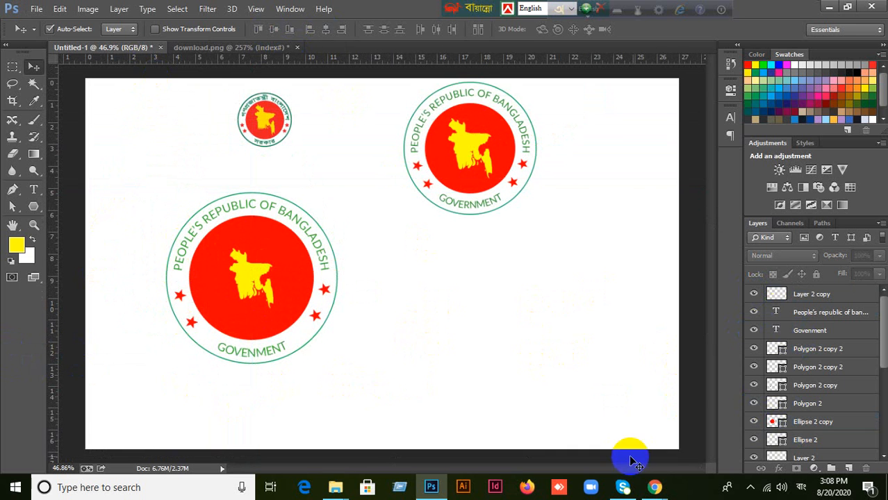
Switch to the Google Meet call, admit the waiting participant and return to Photoshop.
click(649, 484)
click(601, 445)
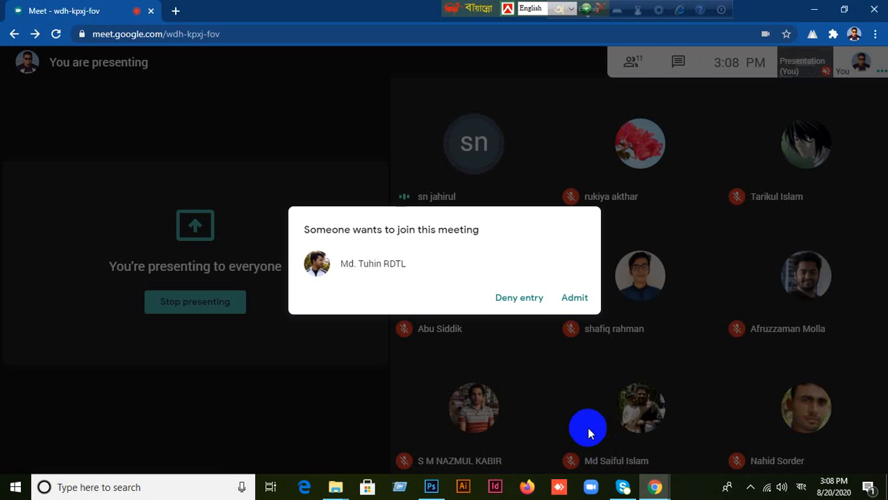
click(571, 301)
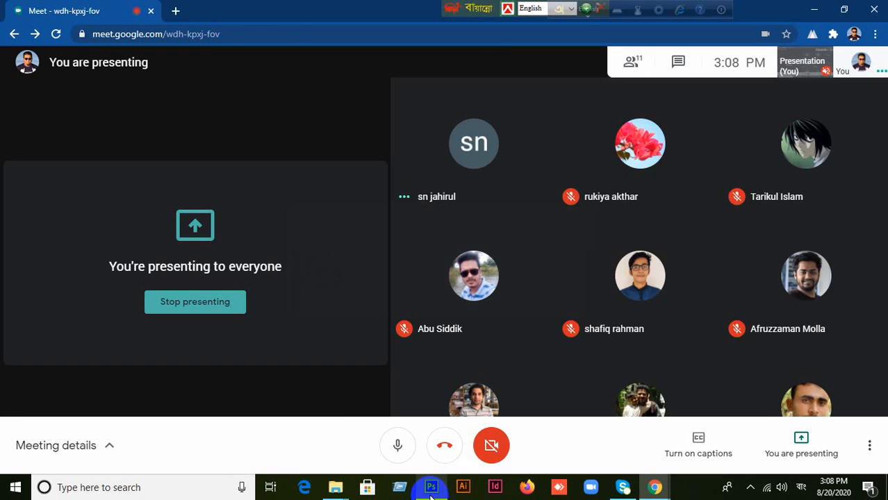
click(431, 488)
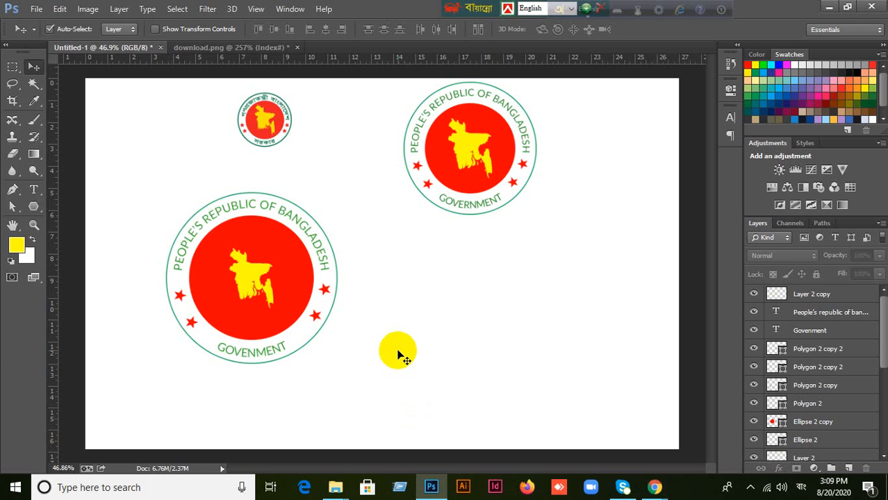
Check the participants in the Google Meet call, switching between the call and the seal document in Photoshop.
mouse_move(654, 480)
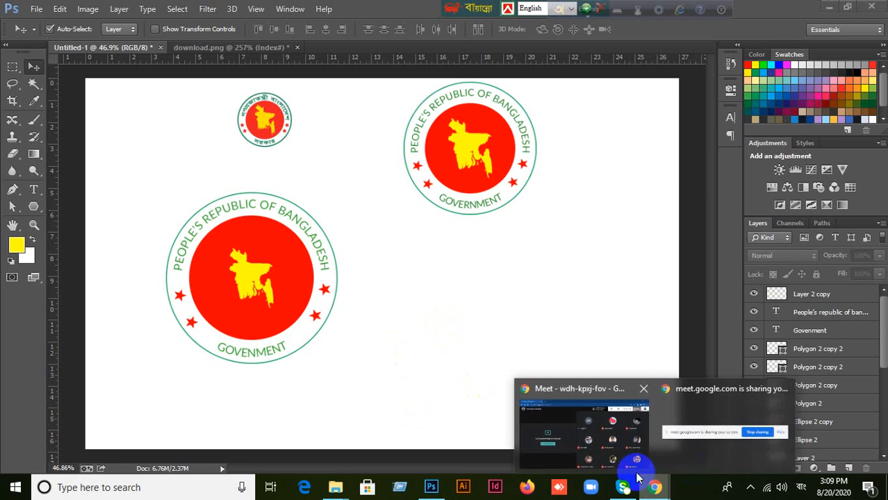
click(554, 404)
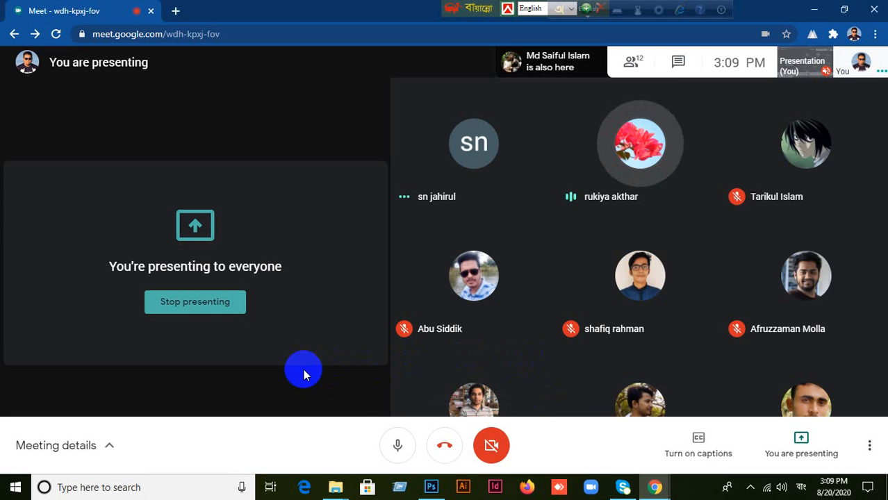
click(431, 487)
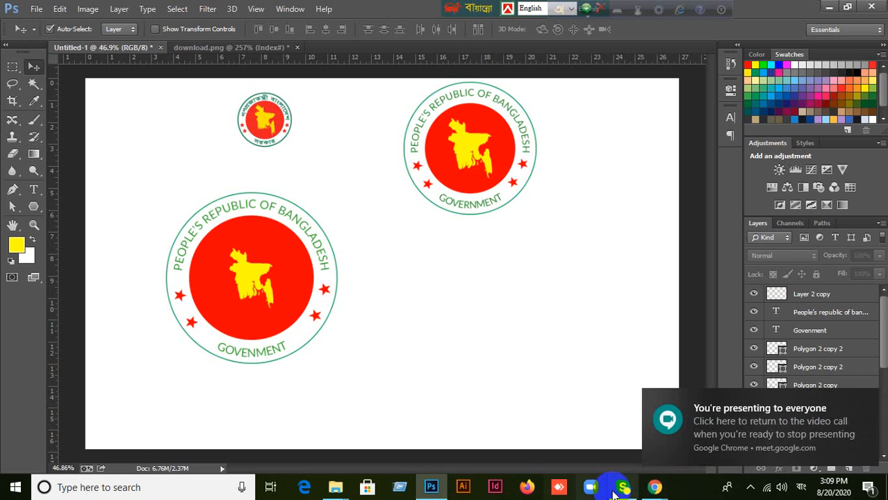
click(660, 488)
click(544, 420)
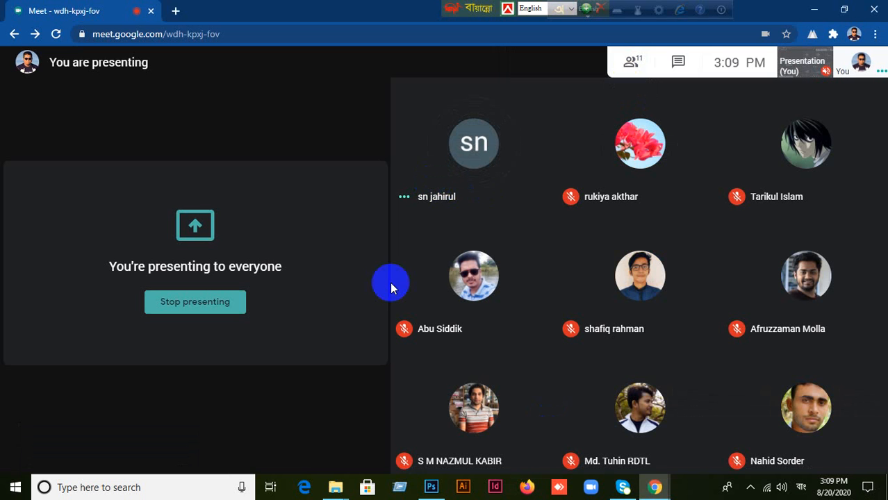
click(432, 489)
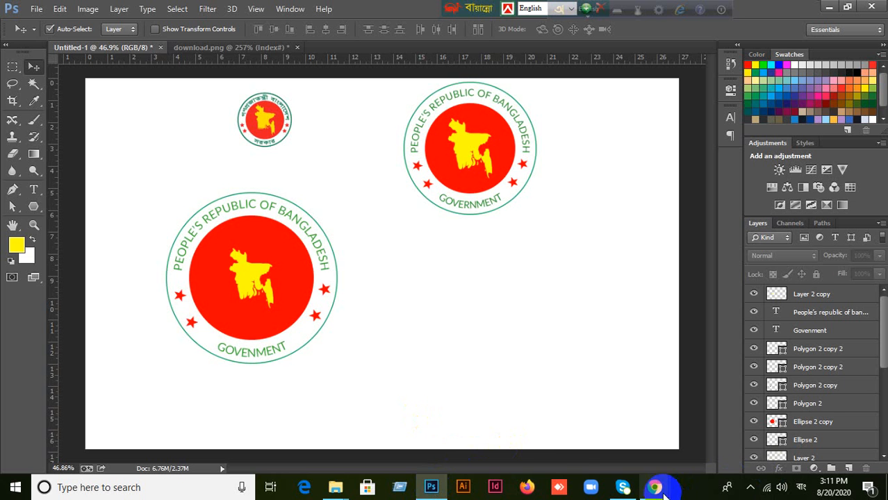
mouse_move(654, 487)
click(551, 427)
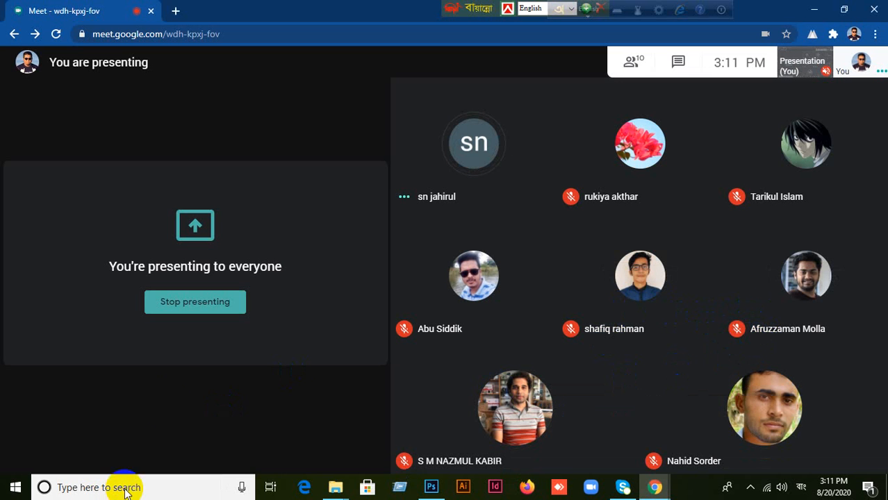
Switch to Photoshop and create a new blank document 1000 pixels wide and 1000 pixels high.
mouse_move(171, 374)
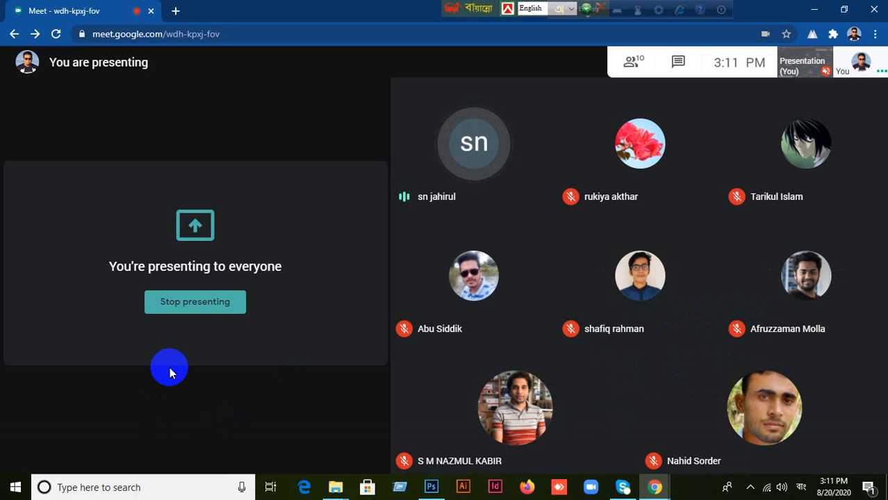
click(431, 489)
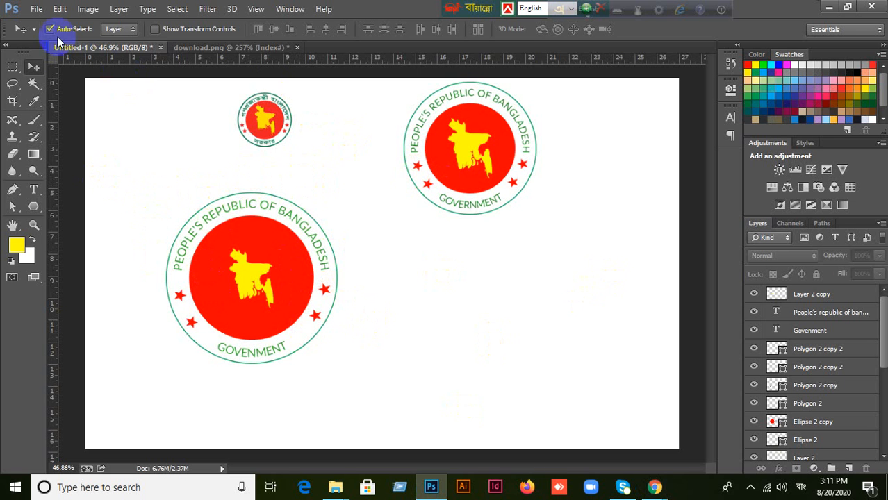
click(35, 9)
click(48, 25)
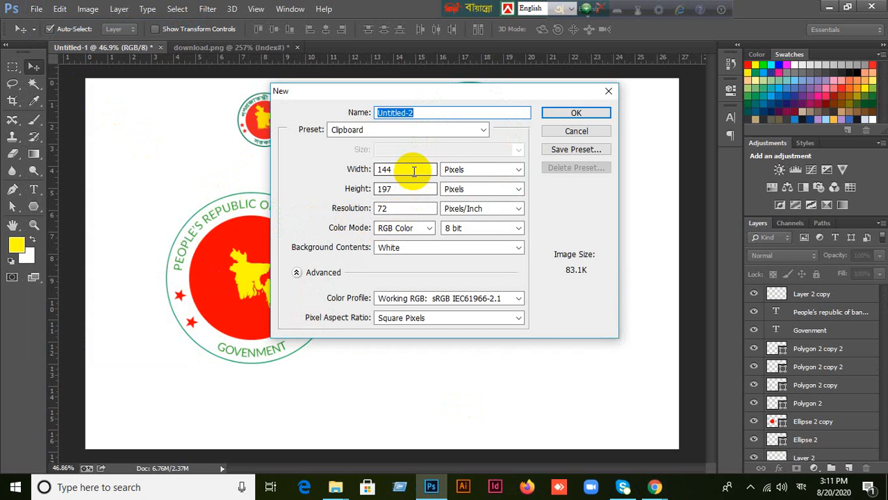
click(406, 170)
text(1000)
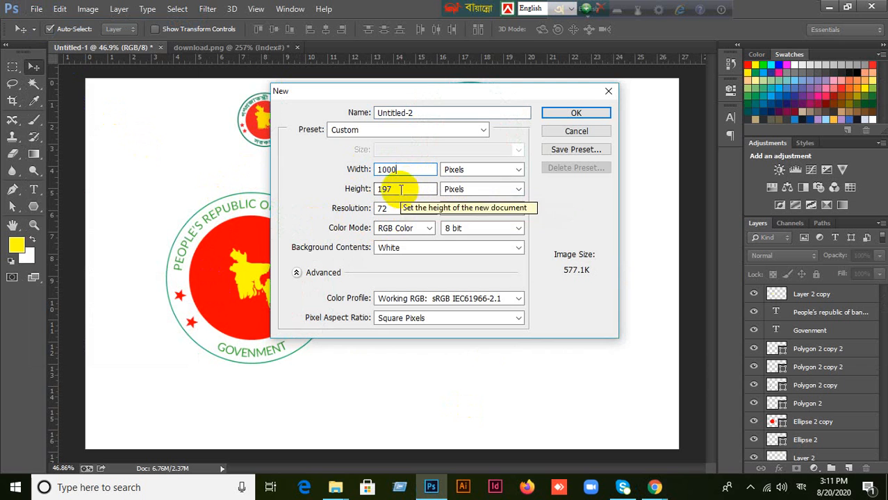
click(408, 188)
text(1000)
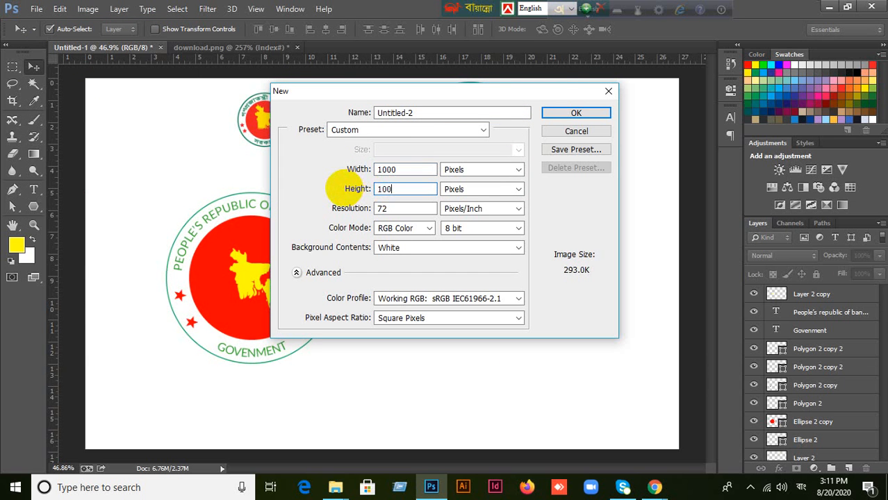
double_click(390, 208)
click(580, 113)
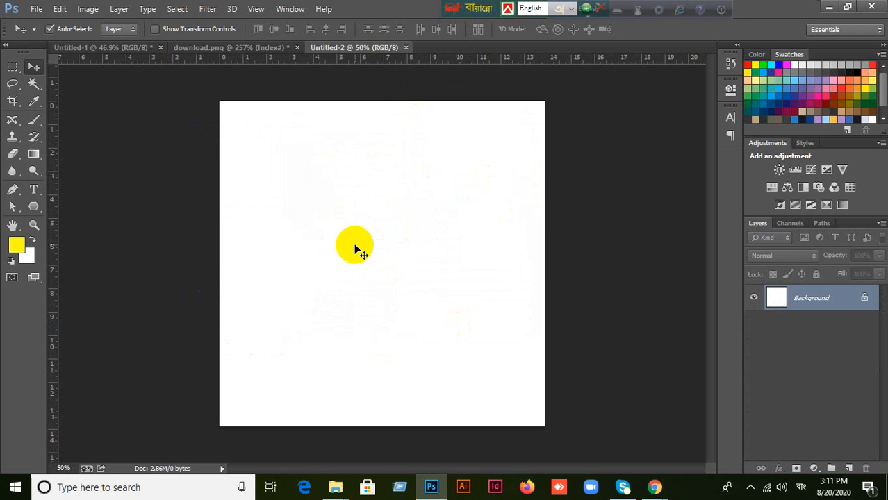
Examine the black map in download.png and the government seals in Untitled-1, and return to the blank Untitled-2 document.
click(205, 48)
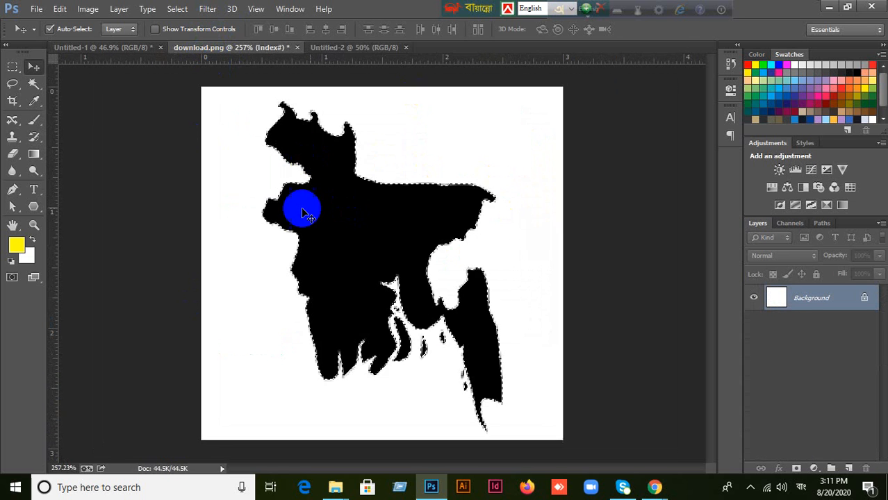
click(67, 52)
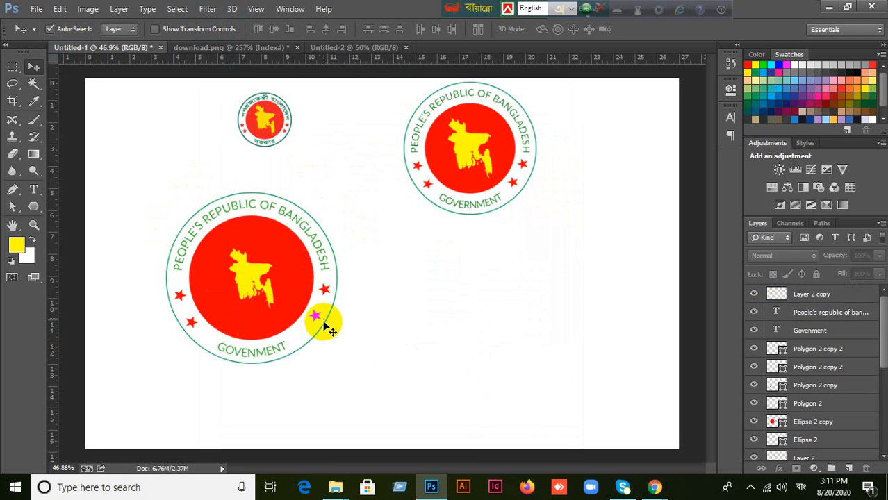
scroll(283, 357, up, 1)
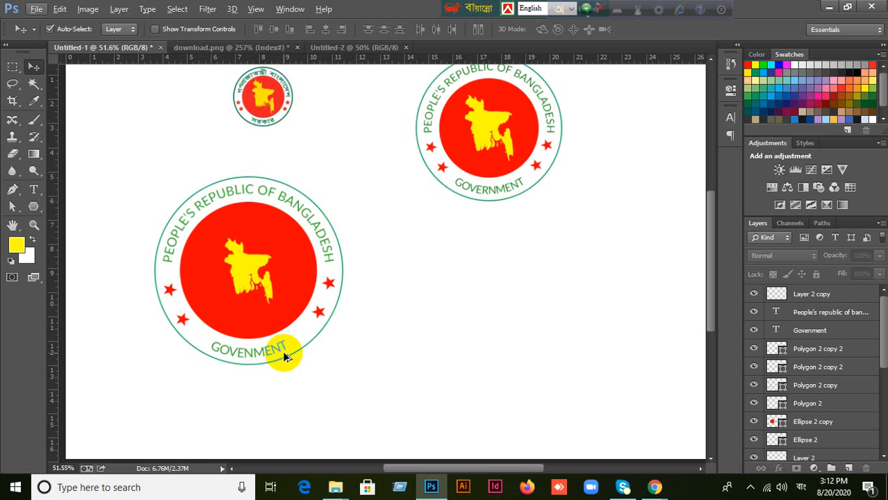
scroll(396, 213, down, 2)
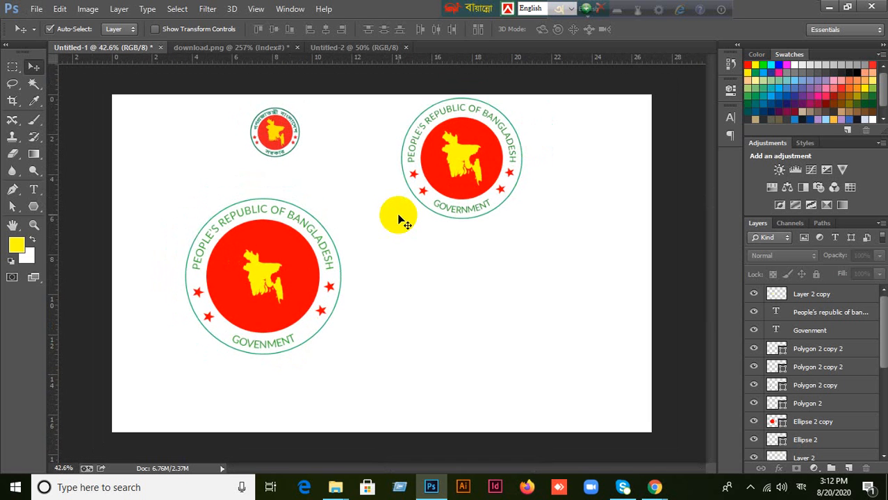
scroll(392, 239, up, 1)
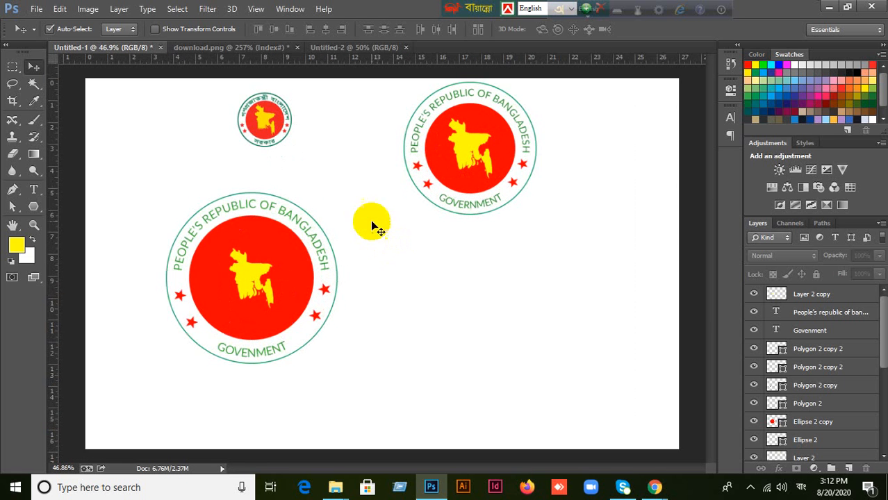
drag(133, 198, 335, 353)
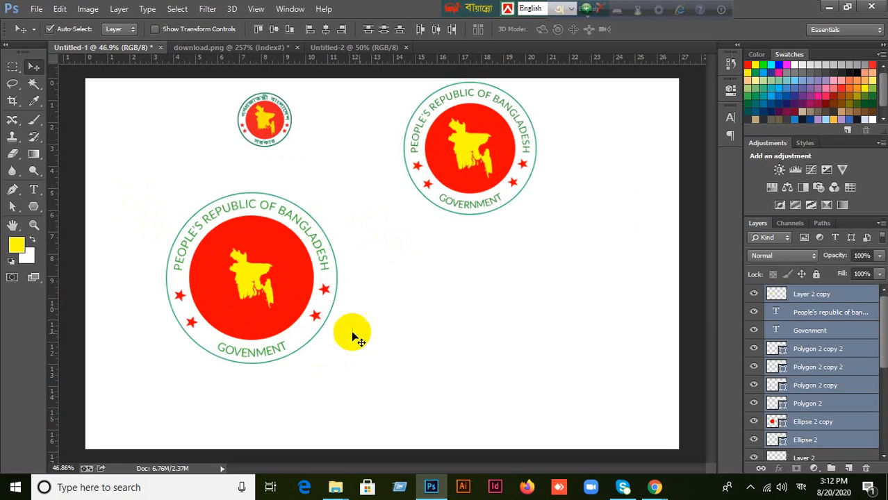
click(425, 305)
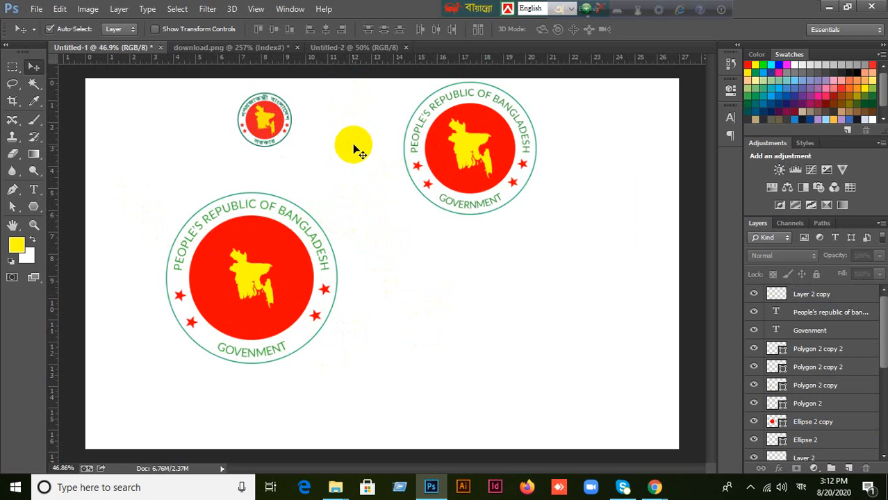
click(350, 48)
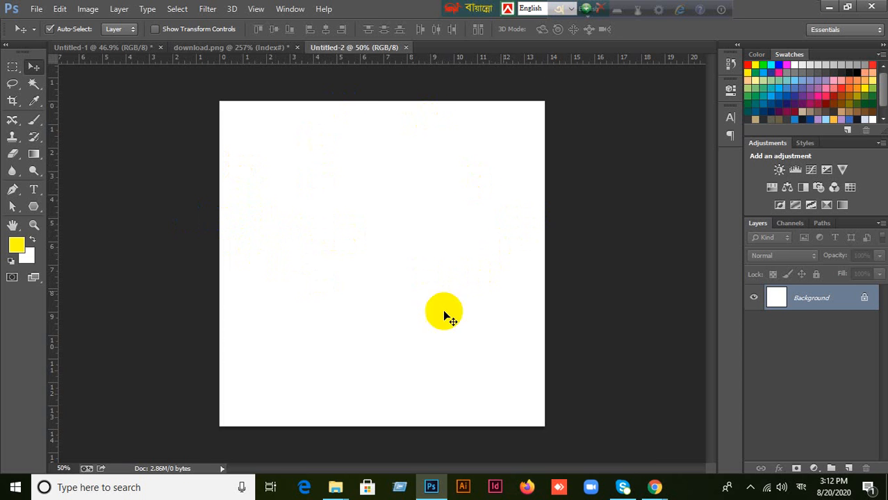
click(37, 9)
click(50, 25)
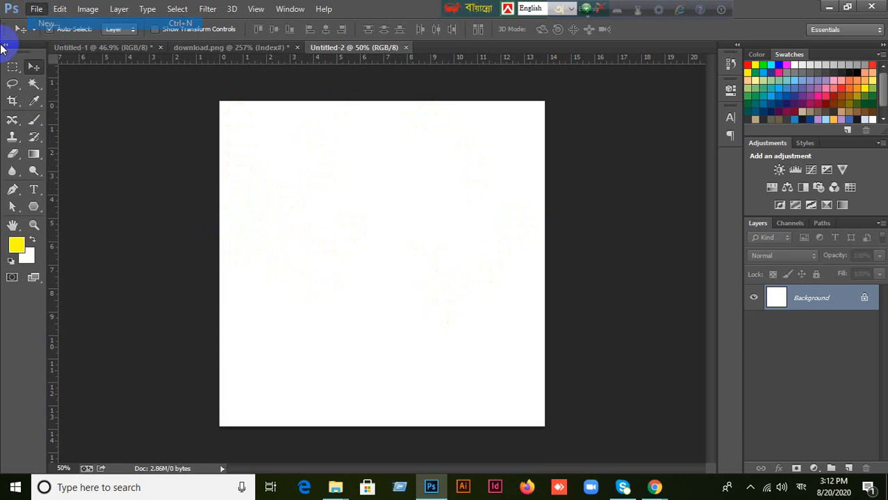
double_click(398, 169)
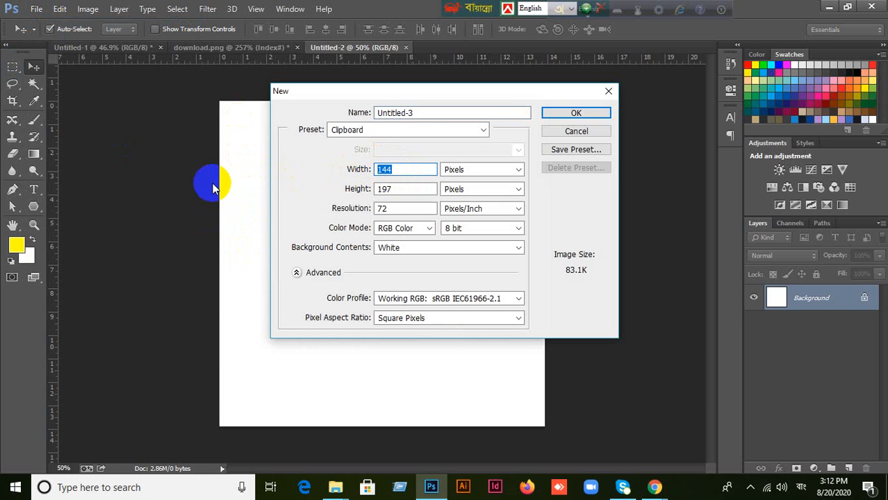
click(575, 130)
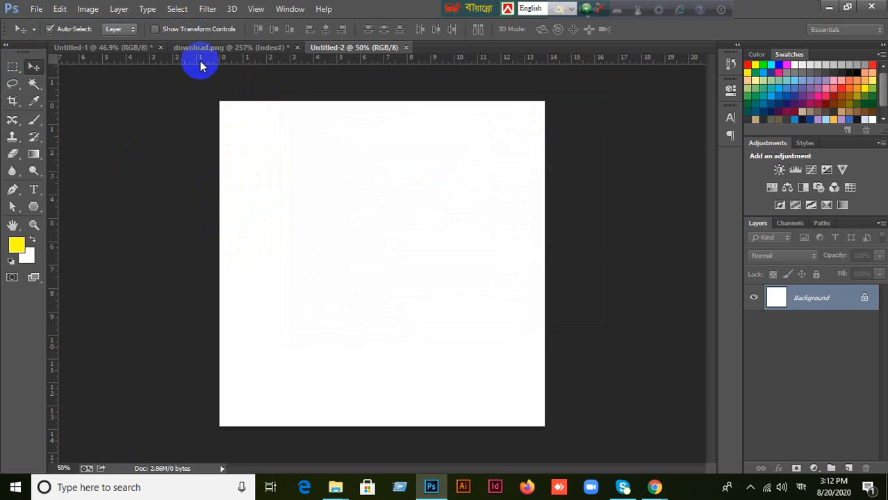
Clear the selection around the black map in download.png.
click(138, 46)
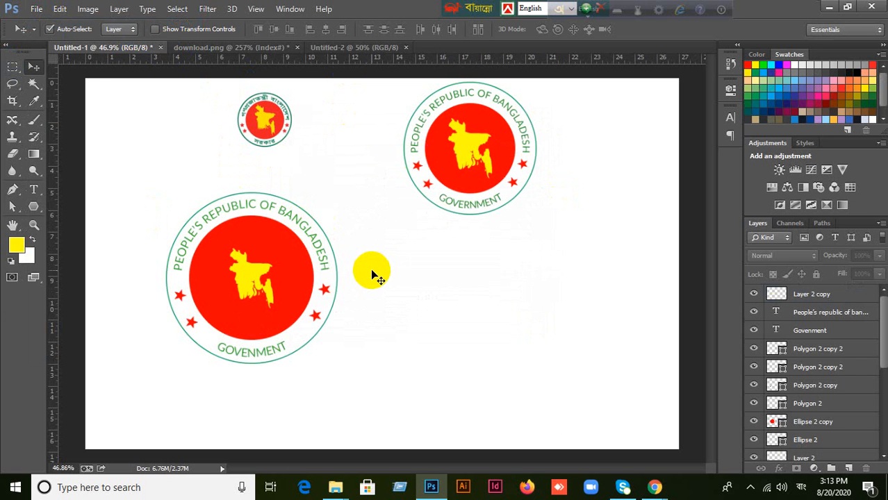
scroll(372, 275, down, 1)
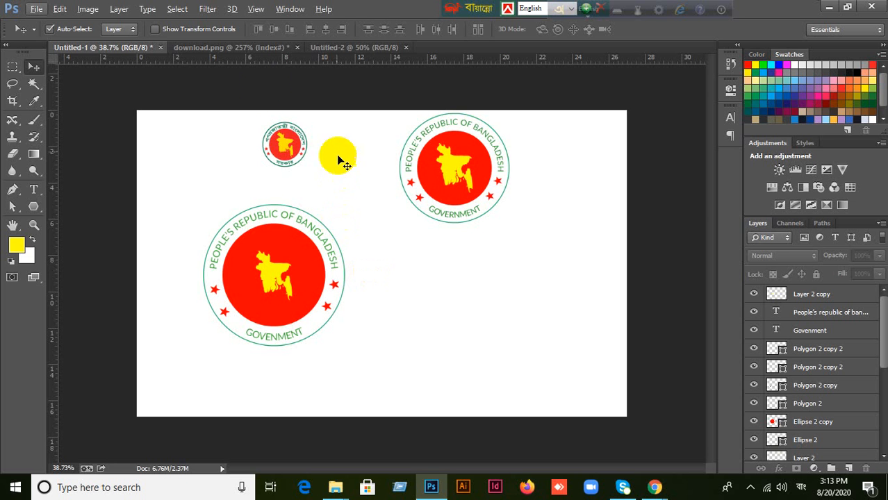
click(254, 49)
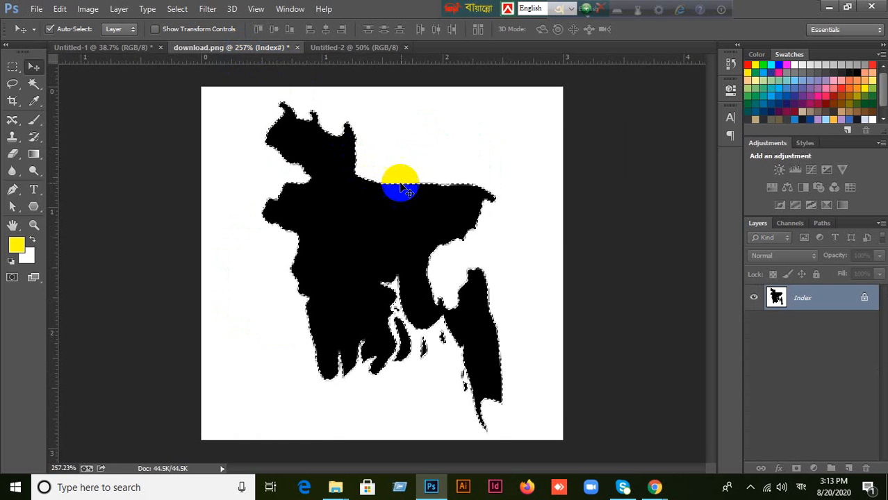
key(ctrl+d)
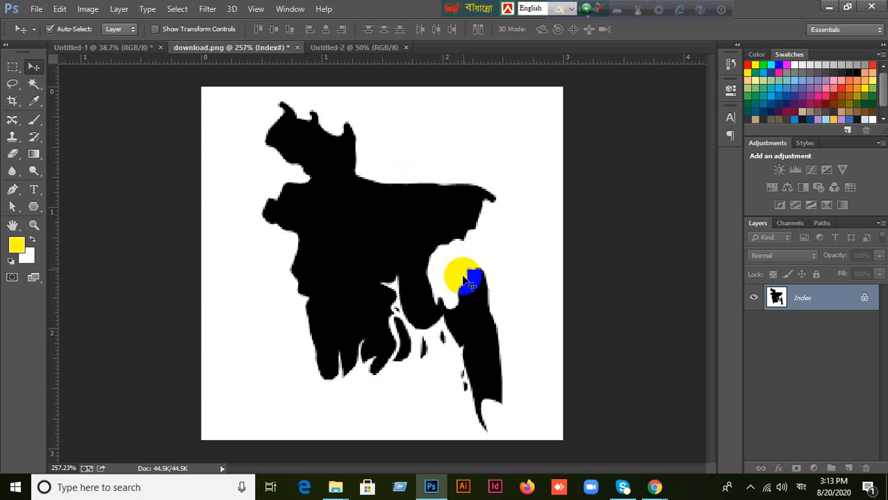
Switch to the Google Meet call to view the participant's shared logo design, and return to Photoshop.
mouse_move(653, 487)
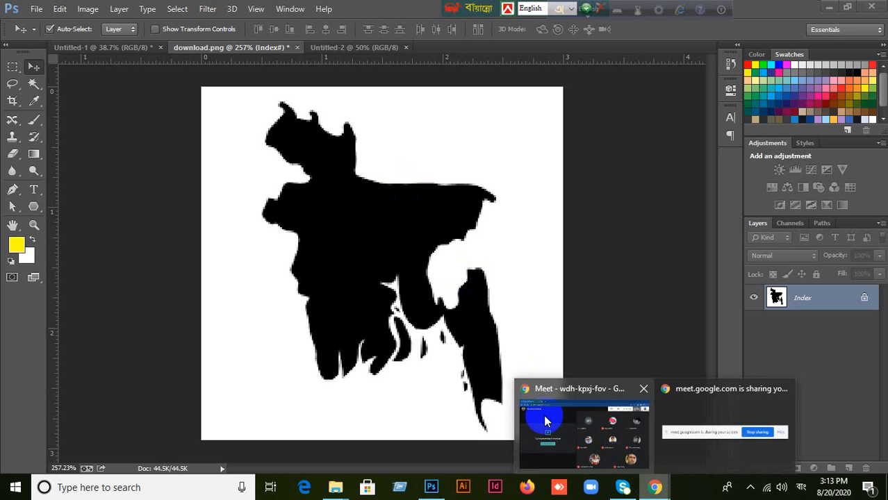
click(546, 423)
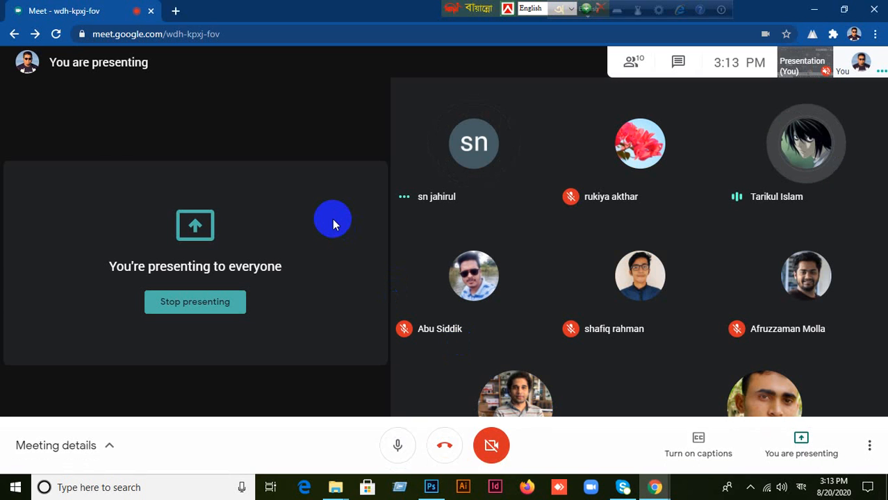
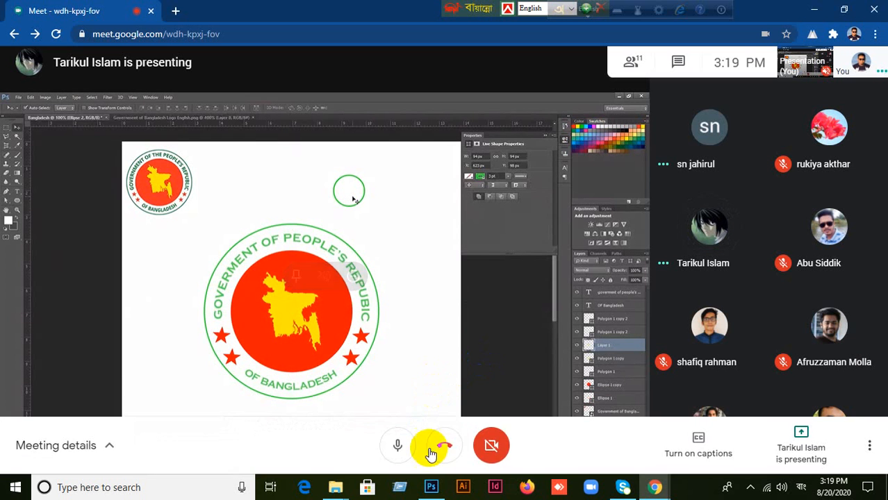
mouse_move(442, 491)
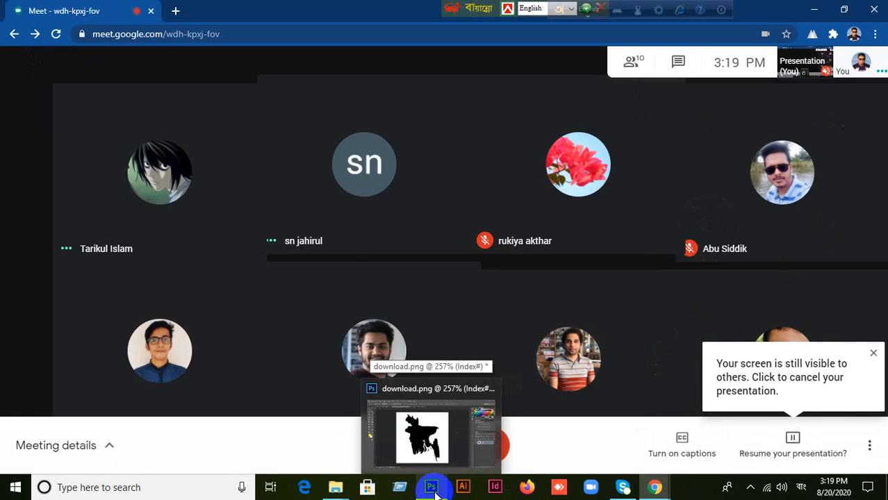
click(432, 488)
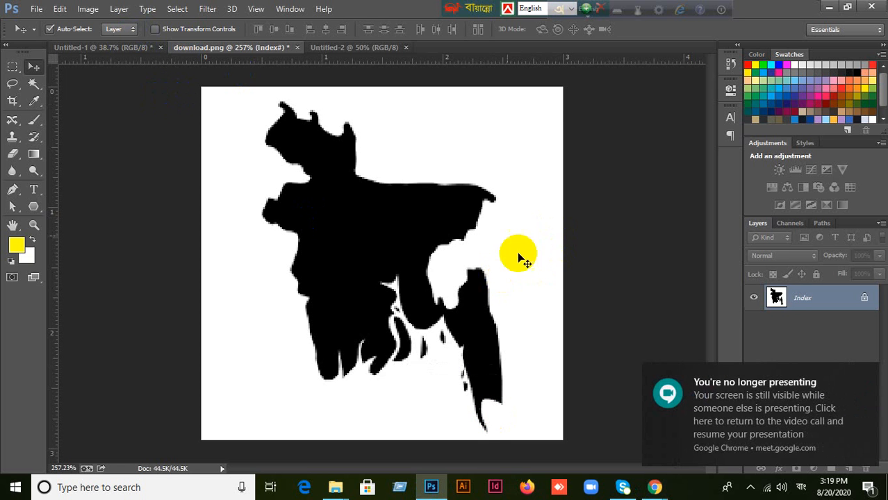
Move the large seal in Untitled-1, with its text, stars and map, to the canvas's upper-left corner.
click(128, 49)
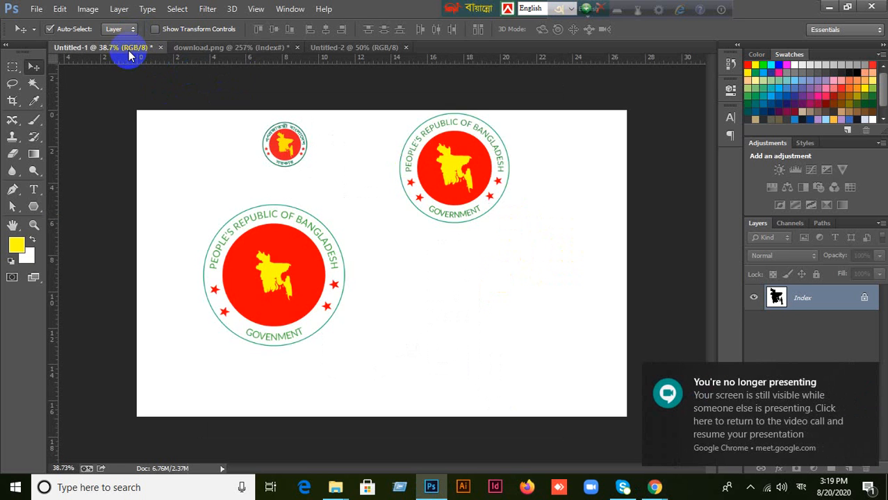
click(239, 49)
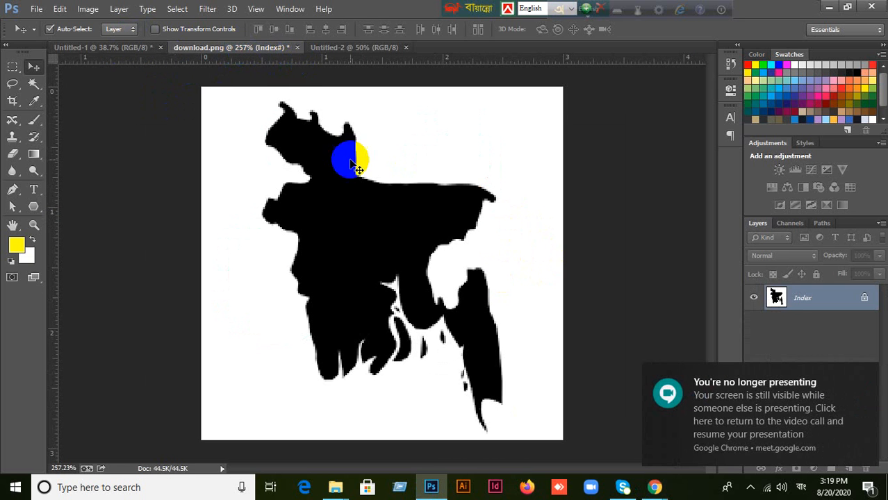
click(119, 48)
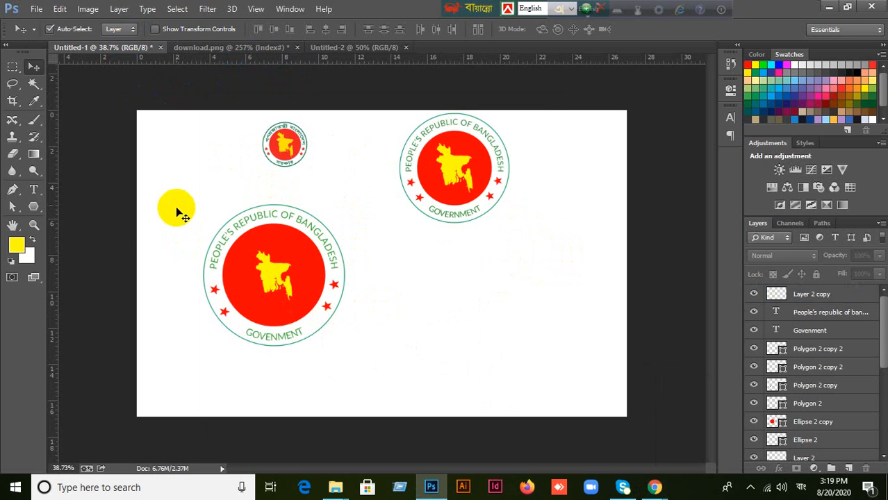
drag(174, 197, 364, 332)
drag(309, 276, 240, 202)
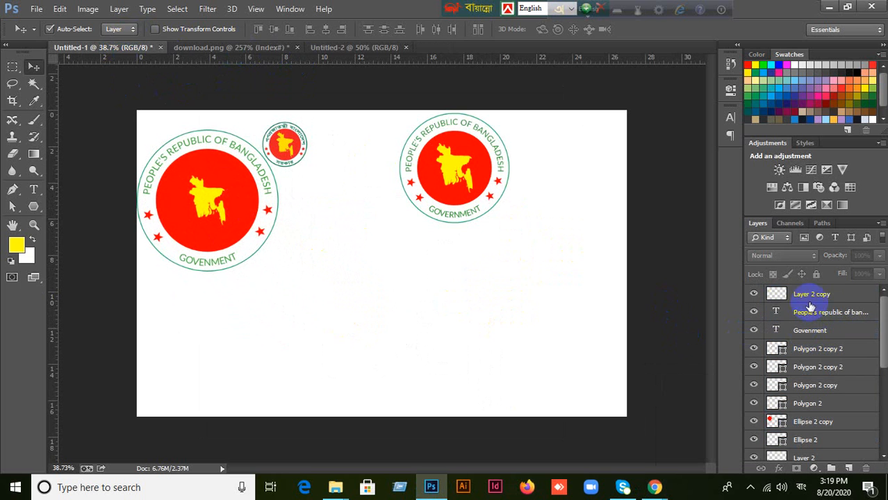
click(835, 295)
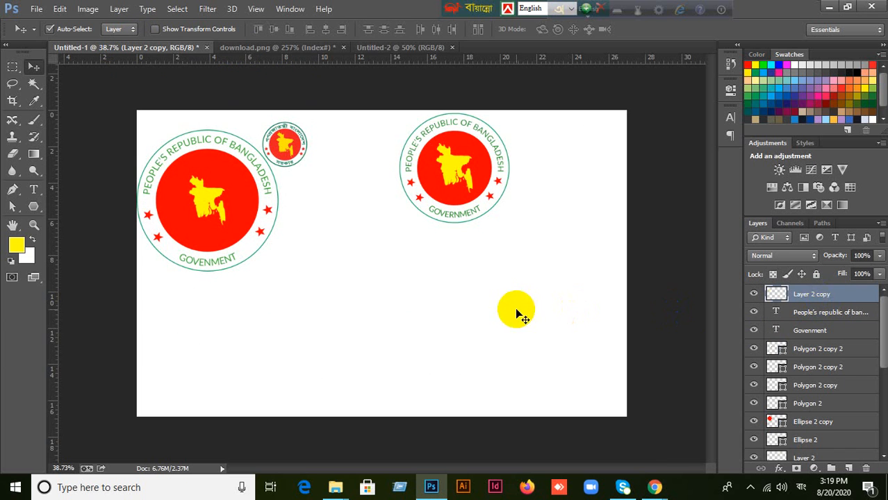
click(224, 224)
drag(139, 128, 278, 268)
click(344, 287)
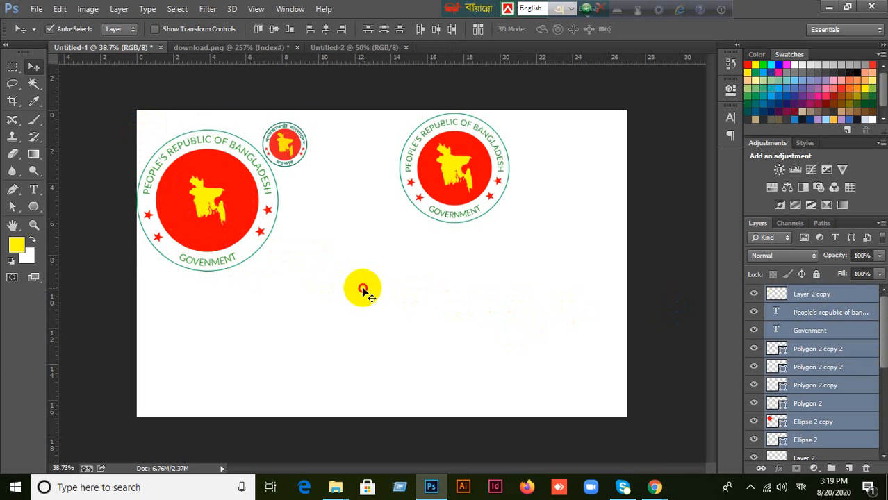
scroll(514, 308, up, 1)
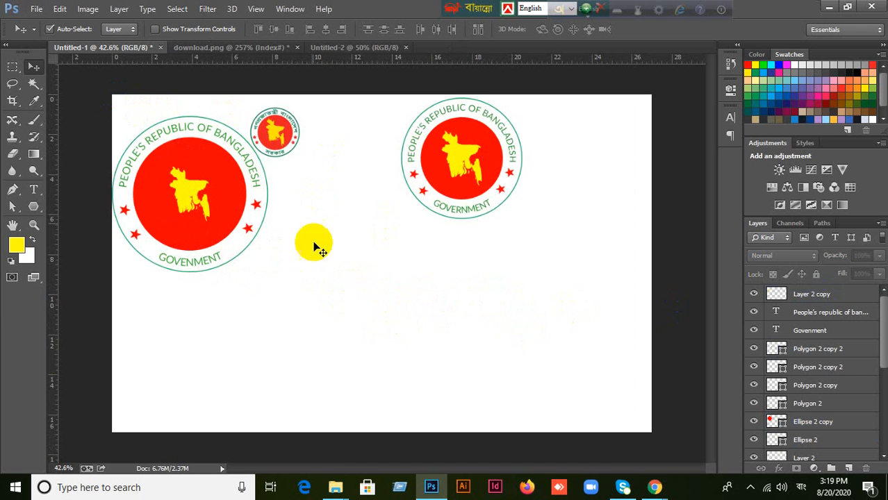
Switch to the Google Meet call, resume presenting the screen, and return to Photoshop, cancelling the open new-document setup.
click(35, 9)
click(43, 24)
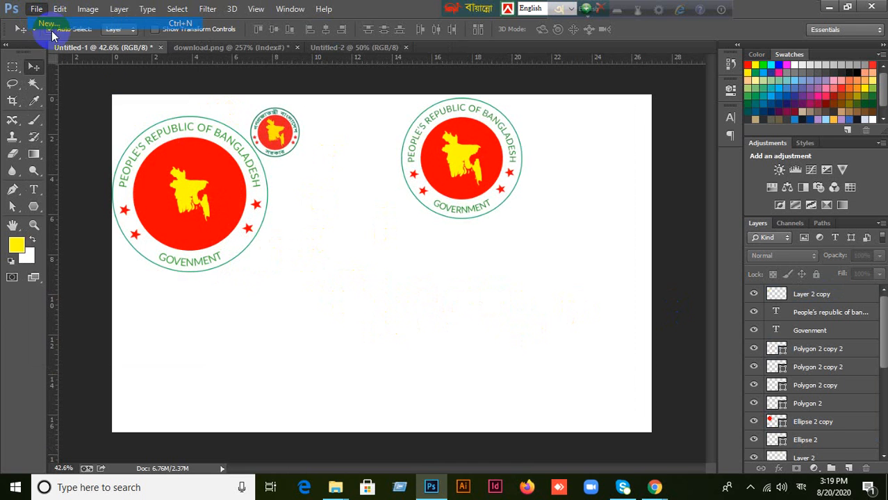
mouse_move(657, 486)
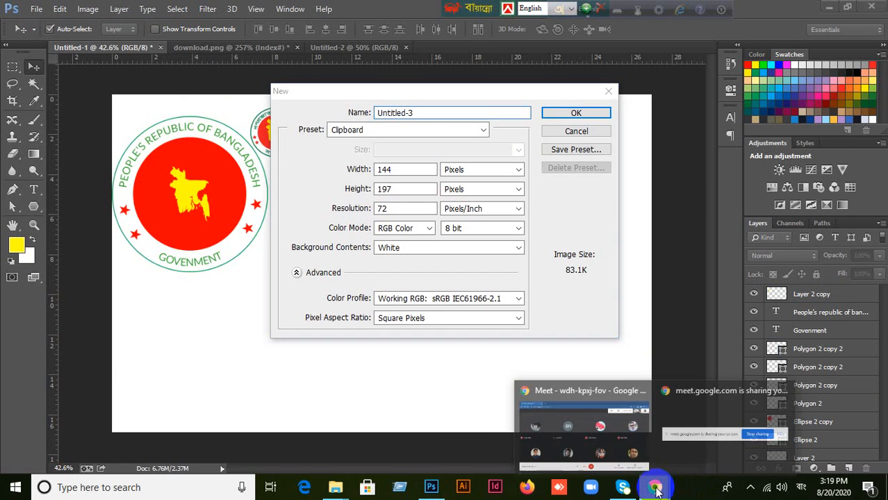
click(611, 438)
click(785, 463)
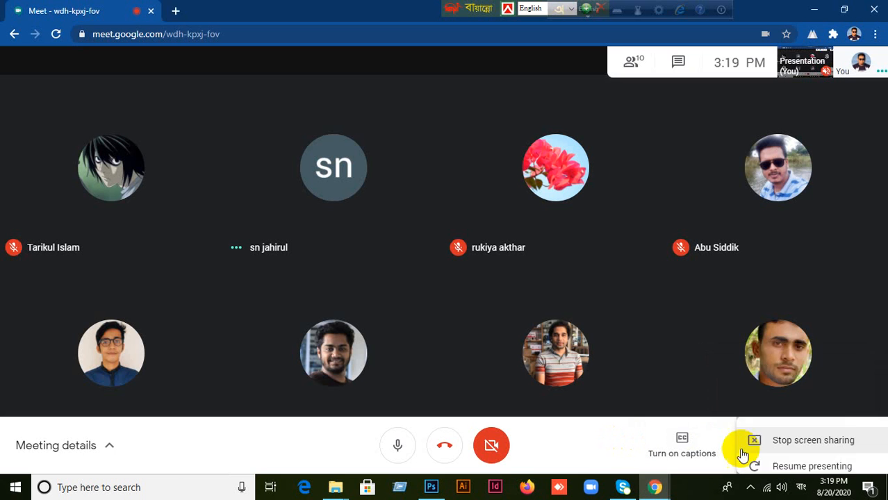
click(643, 388)
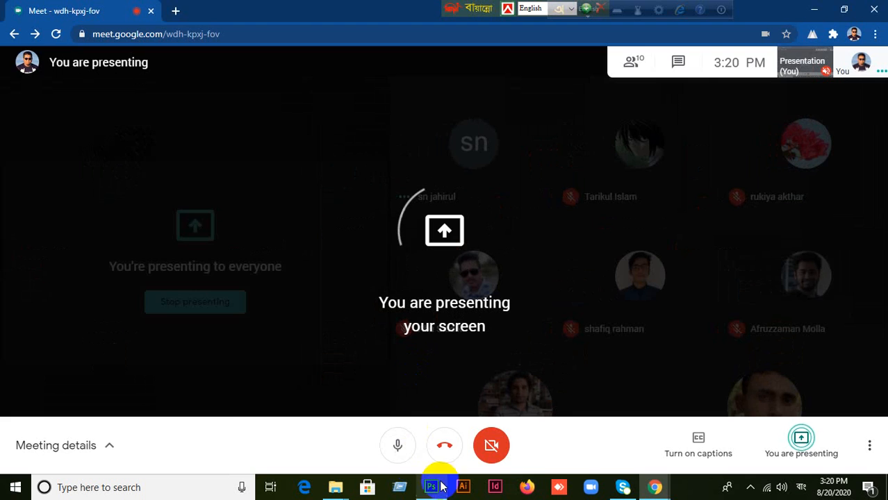
click(440, 486)
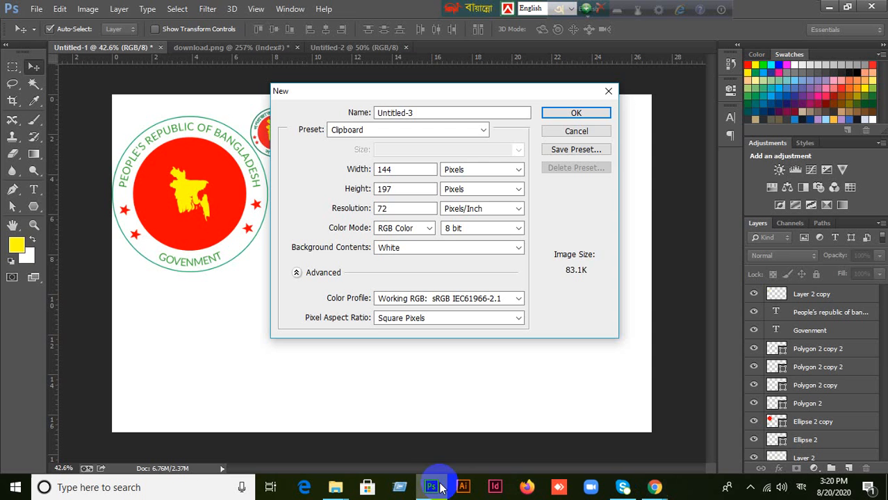
click(595, 131)
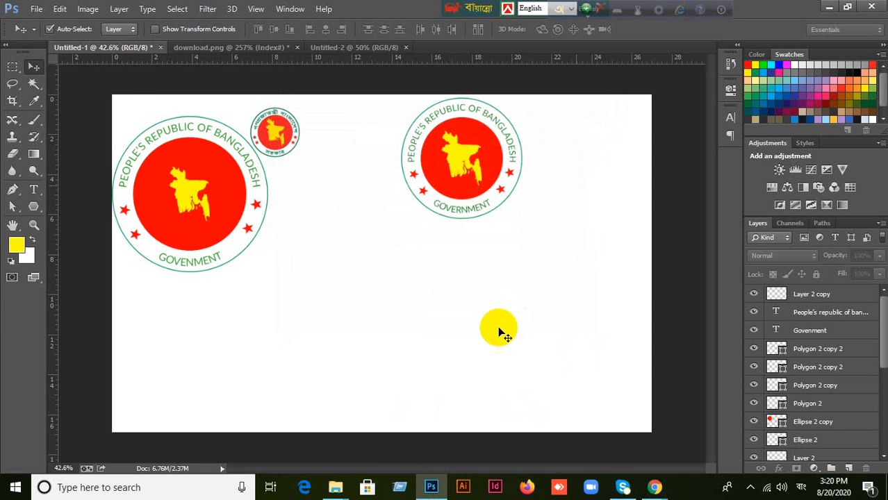
Start a new document and set both its width and height to 1200 pixels.
click(36, 10)
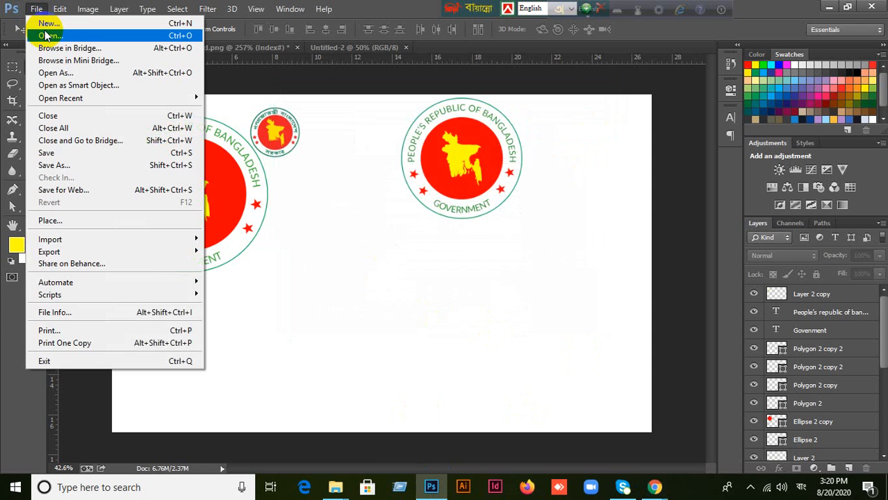
click(31, 26)
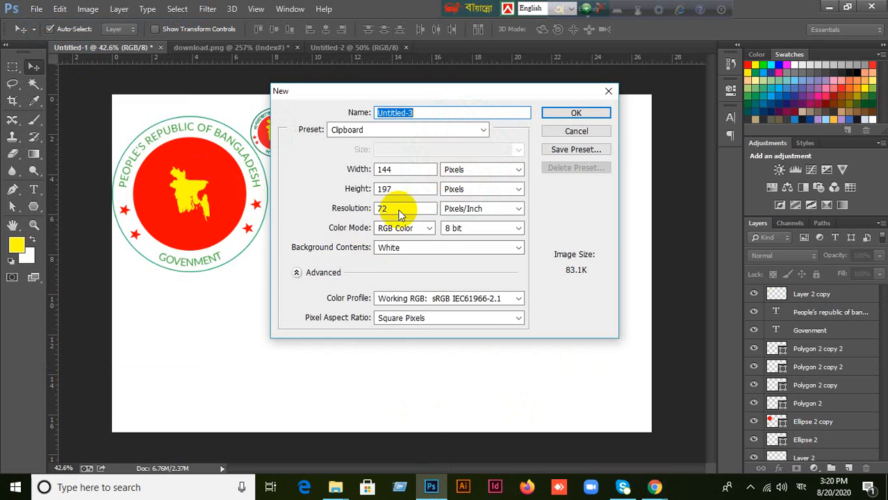
double_click(396, 170)
text(1)
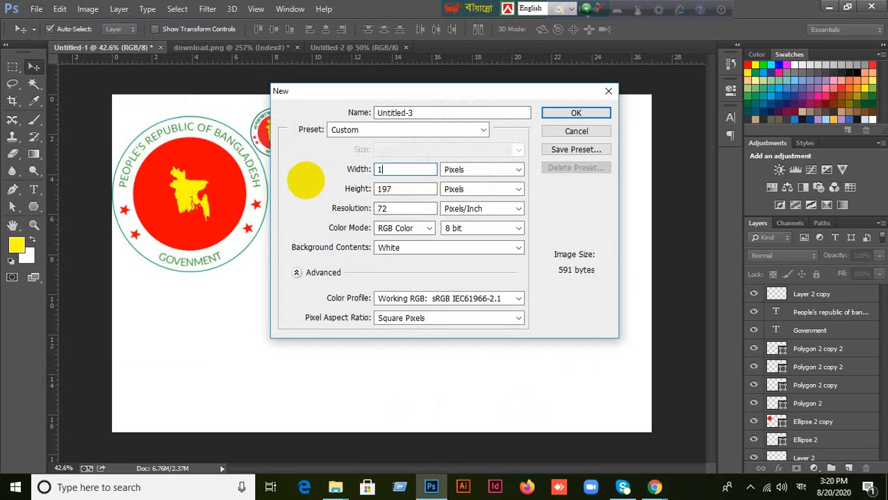
text(200)
double_click(379, 189)
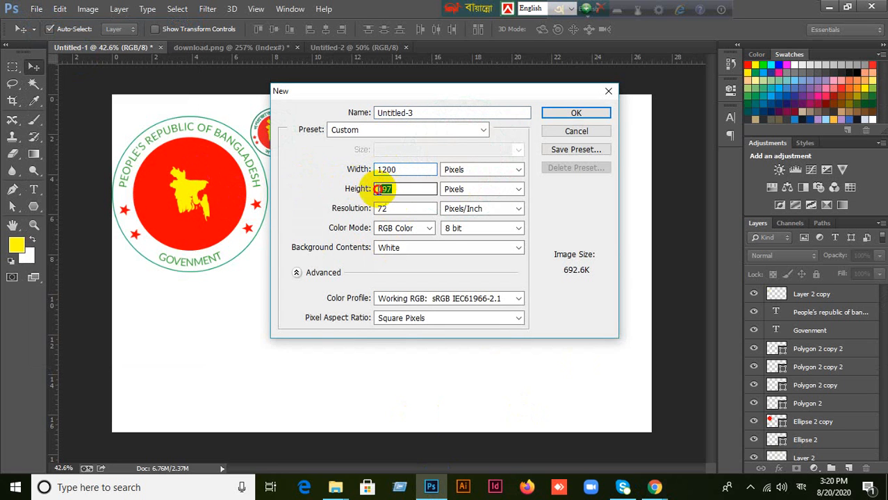
text(1200)
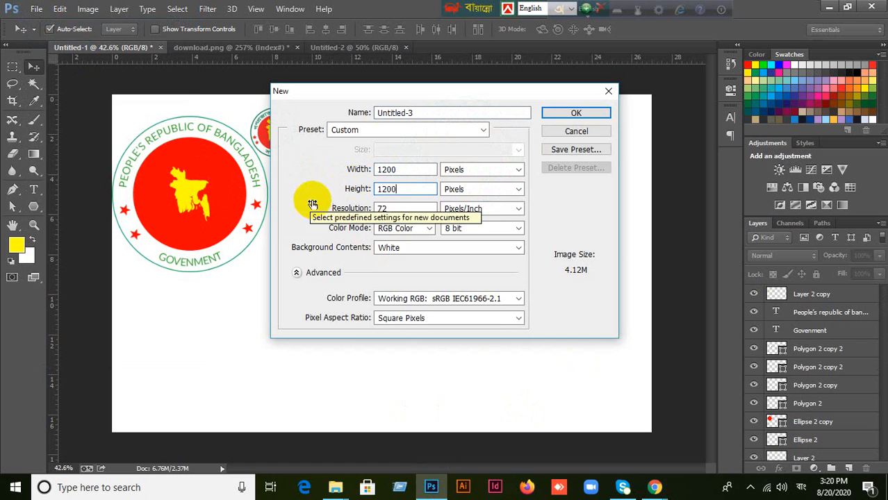
Set the new document's resolution to 300 pixels/inch and its color mode to CMYK Color, and create it.
double_click(393, 191)
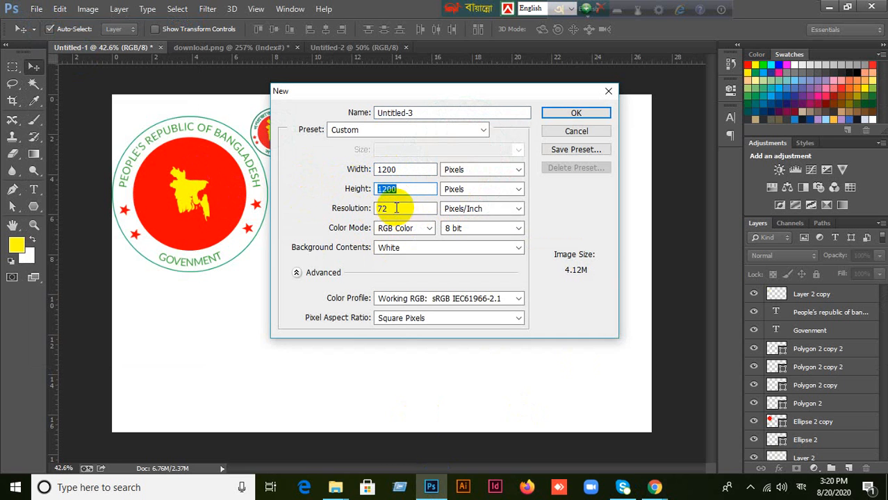
double_click(396, 208)
text(300)
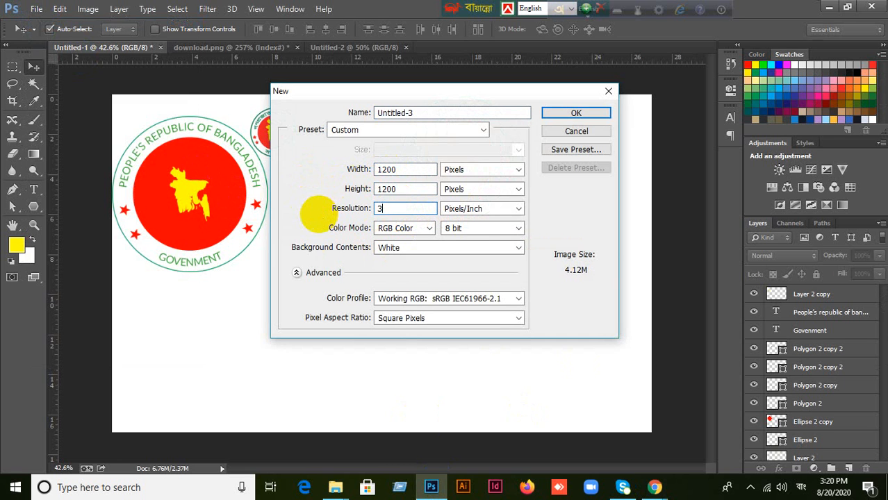
click(429, 229)
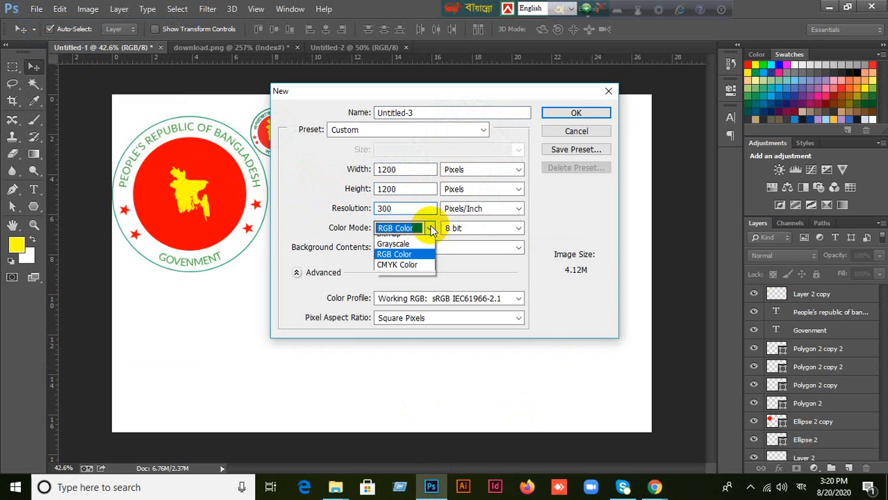
click(410, 274)
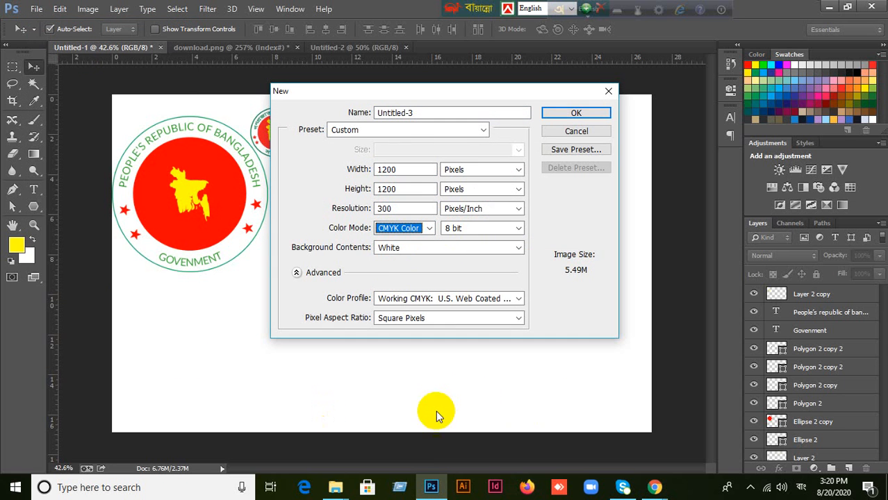
click(576, 113)
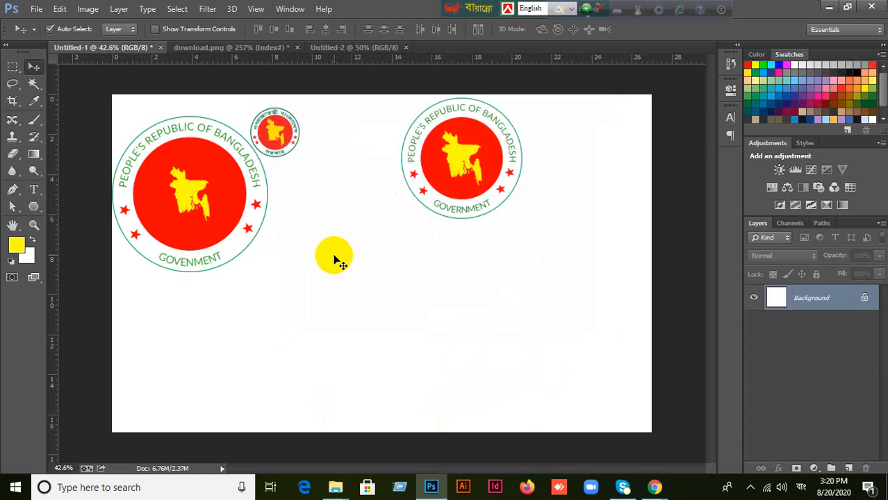
Draw an outlined circle about 568 px in diameter near the middle of the blank canvas with the Ellipse tool.
scroll(335, 259, down, 1)
scroll(334, 259, up, 1)
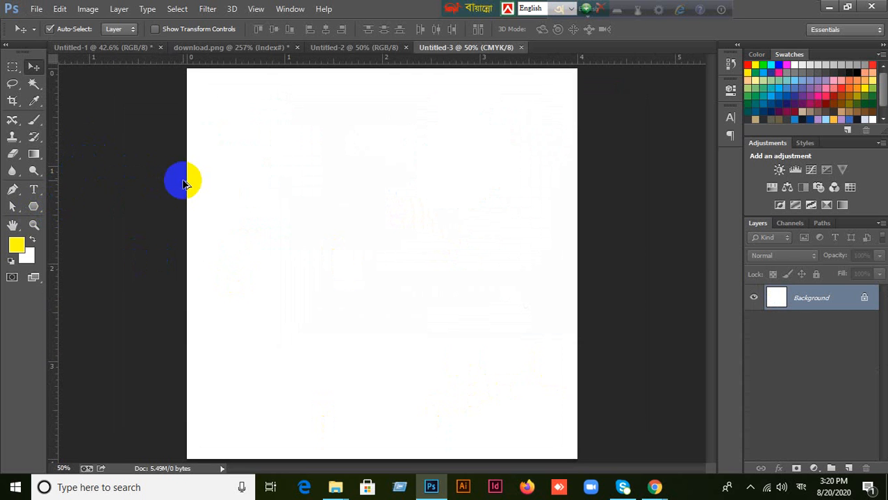
scroll(185, 185, down, 1)
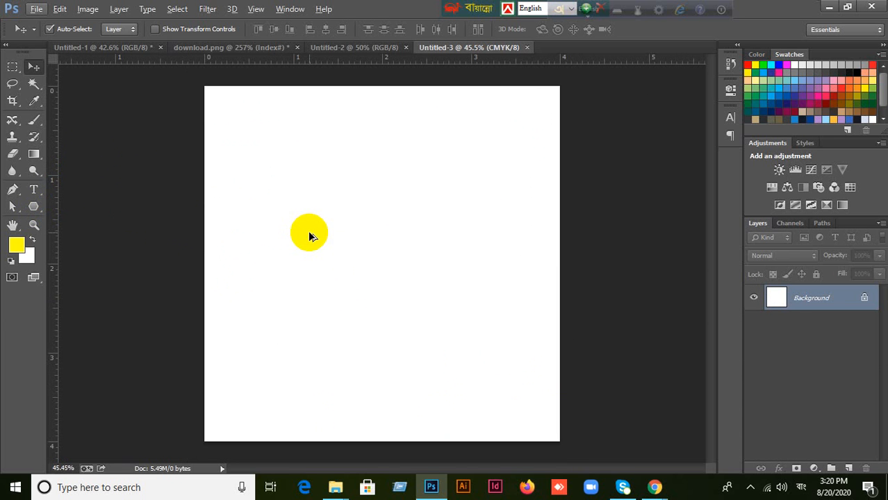
key(ctrl+plus)
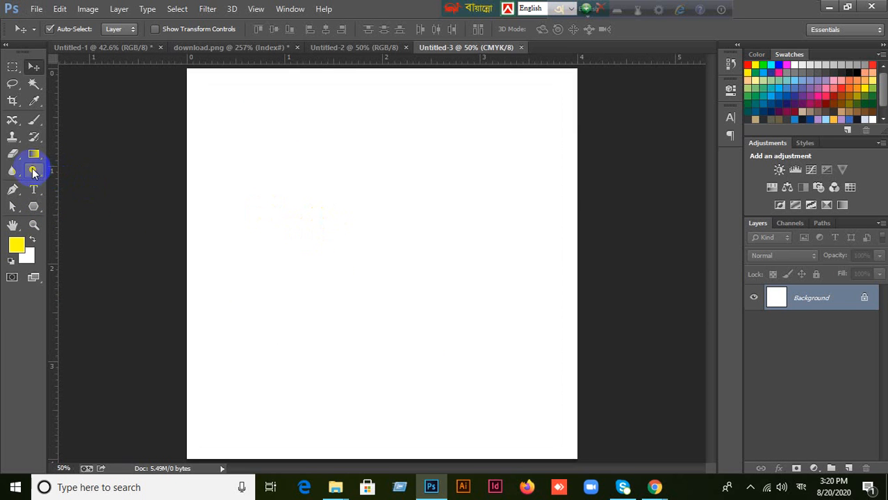
click(36, 212)
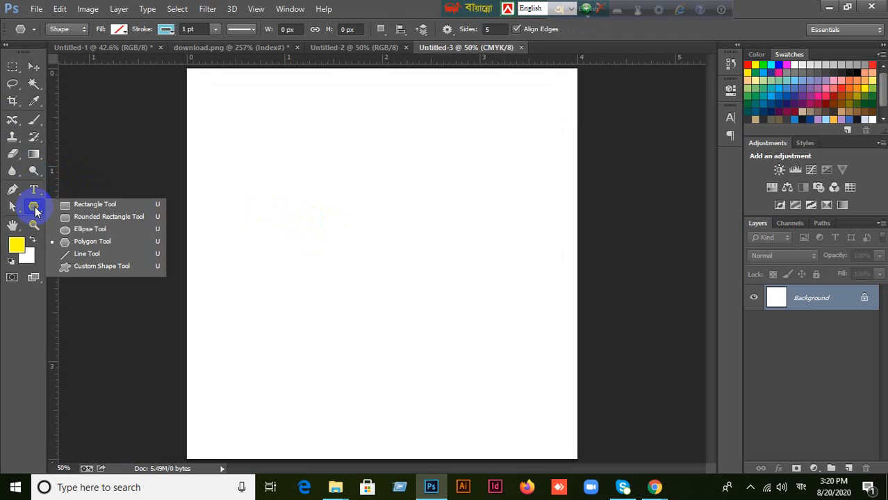
click(71, 232)
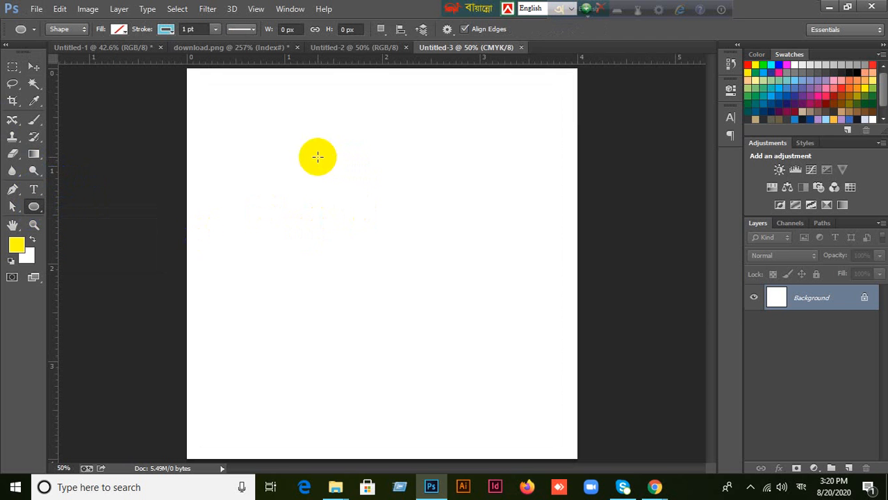
drag(318, 157, 502, 351)
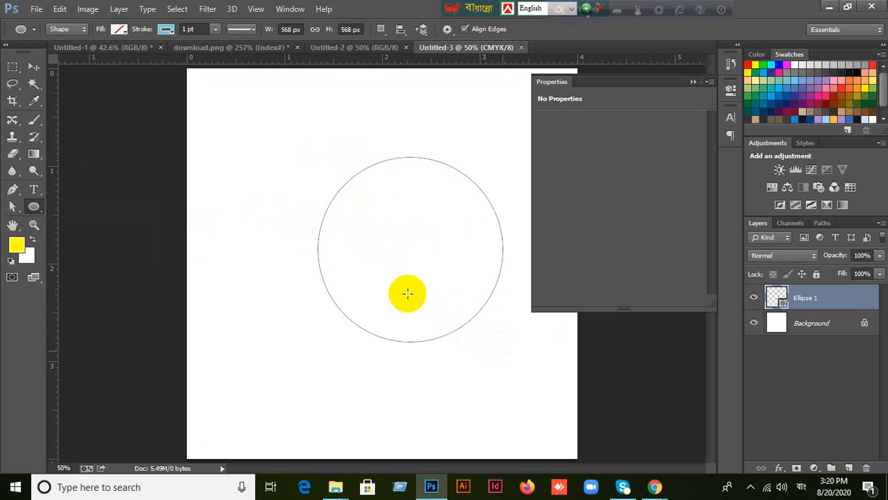
click(693, 81)
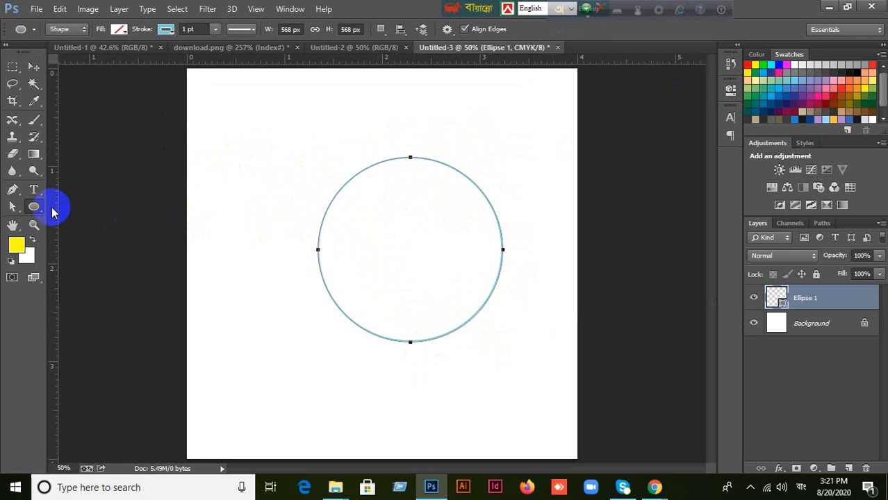
Try placing a vertical guide through the circle's centre, and undo it.
drag(56, 206, 409, 157)
key(ctrl+z)
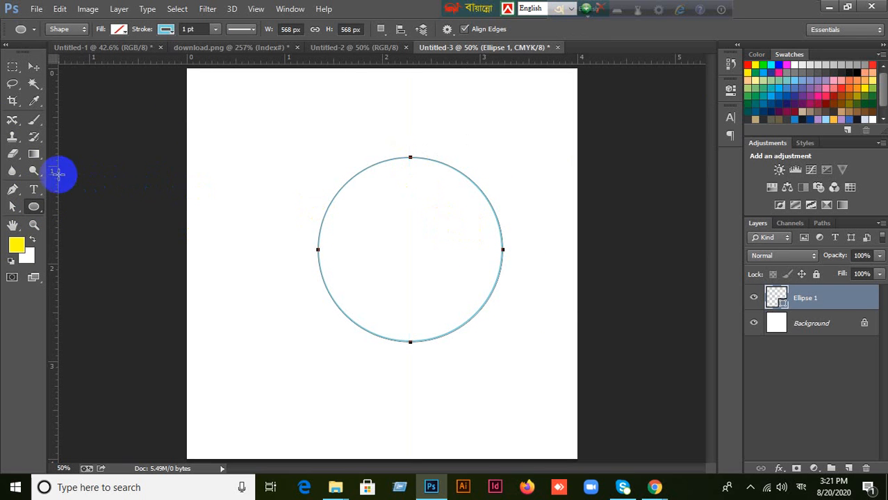
drag(53, 174, 410, 154)
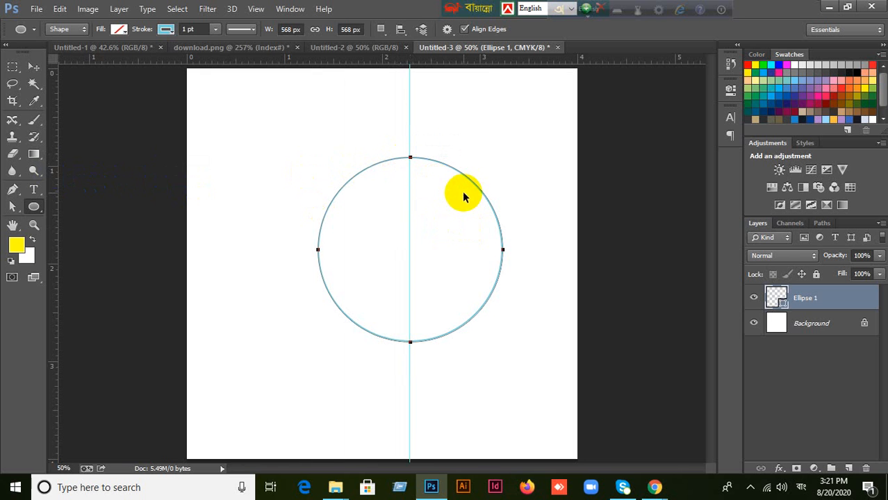
key(ctrl+z)
Turn on snapping and try pulling a vertical guide to the circle's outer edge.
click(254, 10)
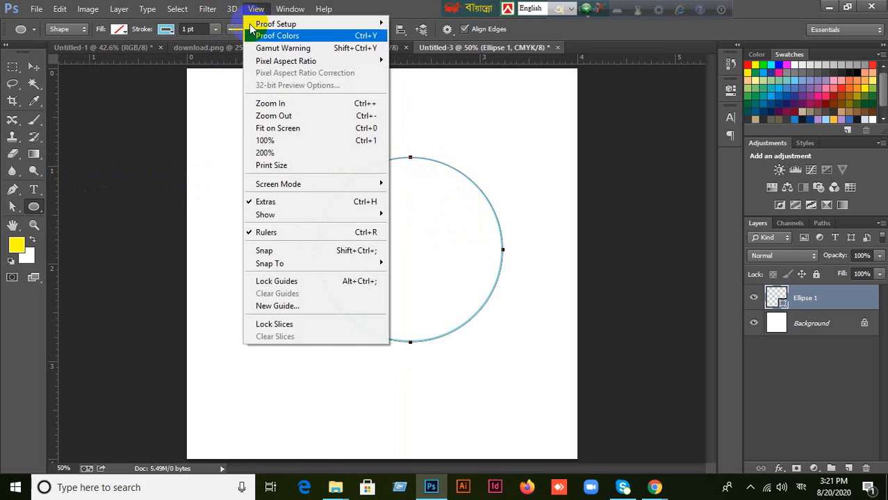
click(262, 251)
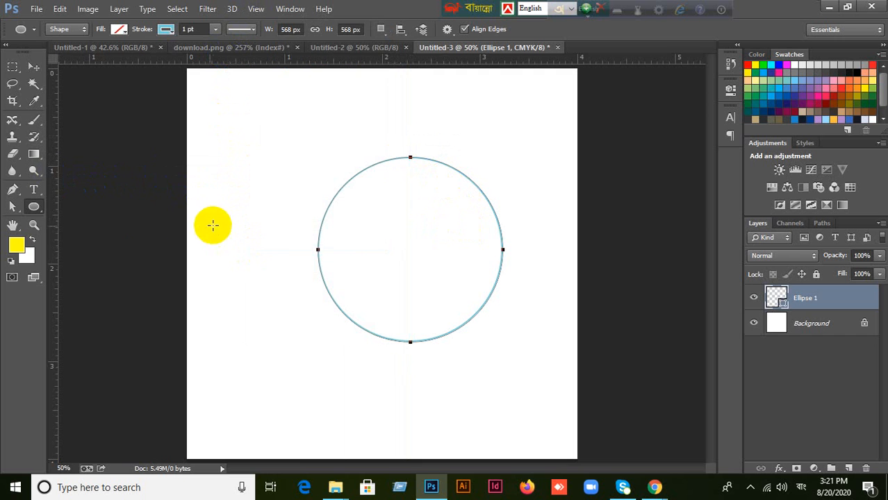
drag(55, 218, 503, 230)
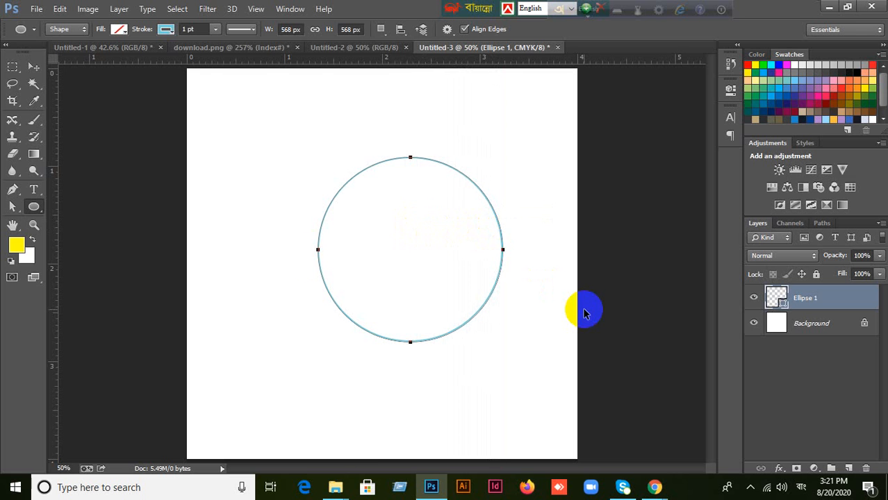
Delete the circle's layer, leaving only the blank background.
click(32, 65)
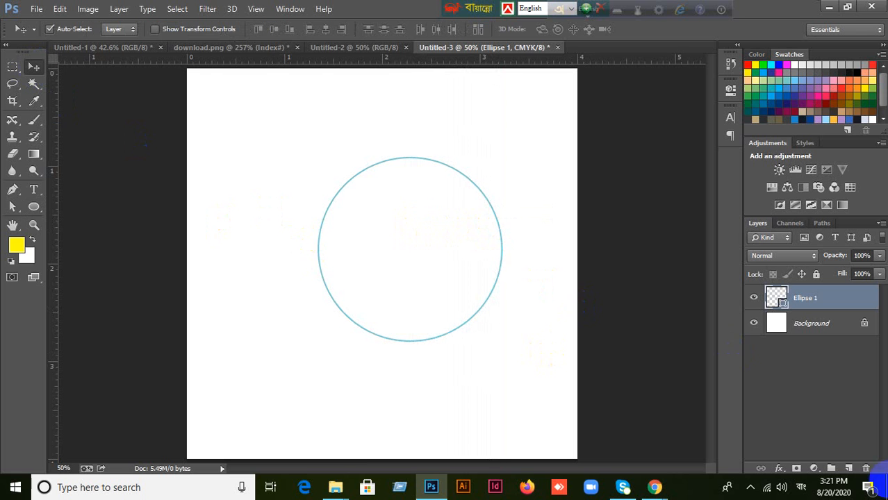
click(866, 469)
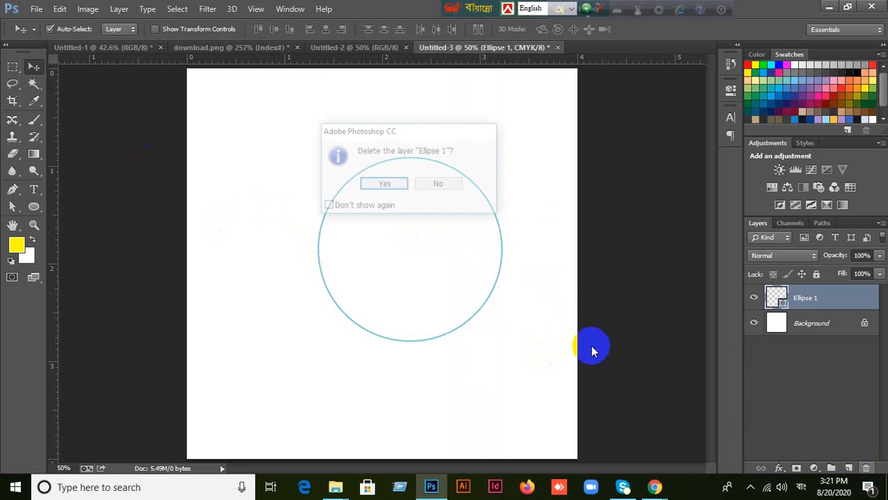
click(385, 185)
key(ctrl+0)
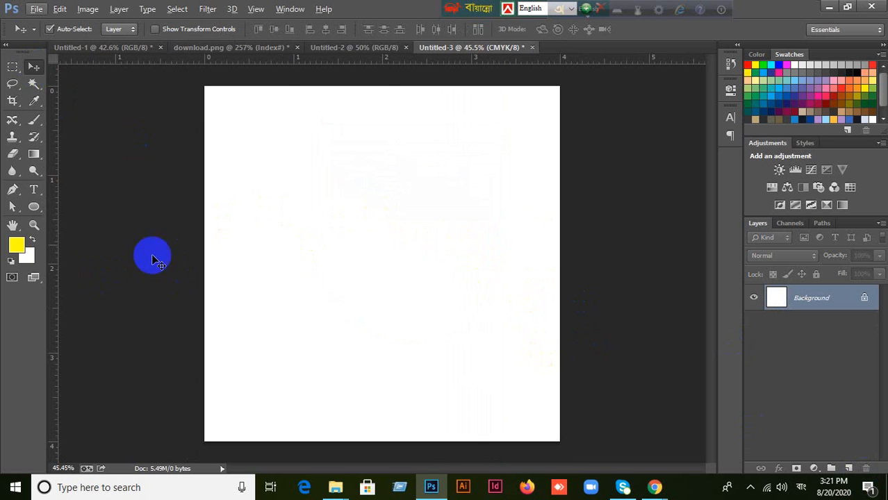
Place one vertical and one horizontal guide crossing at the centre of the canvas.
click(255, 9)
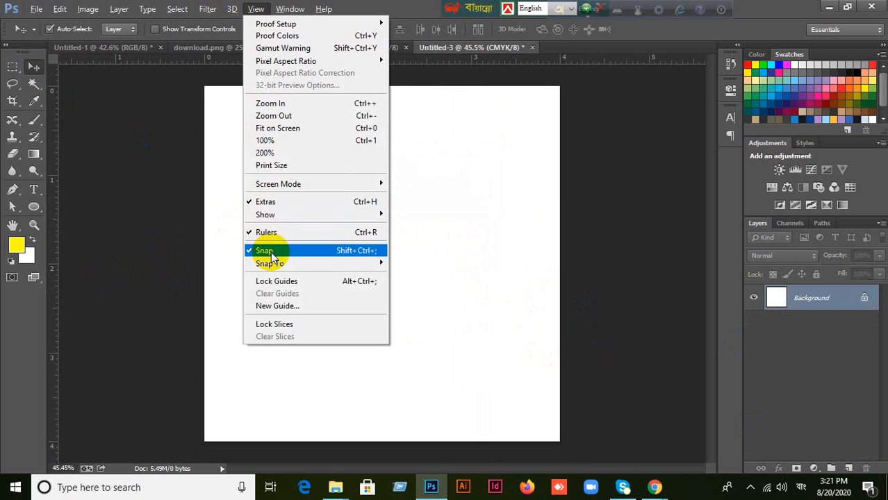
click(429, 9)
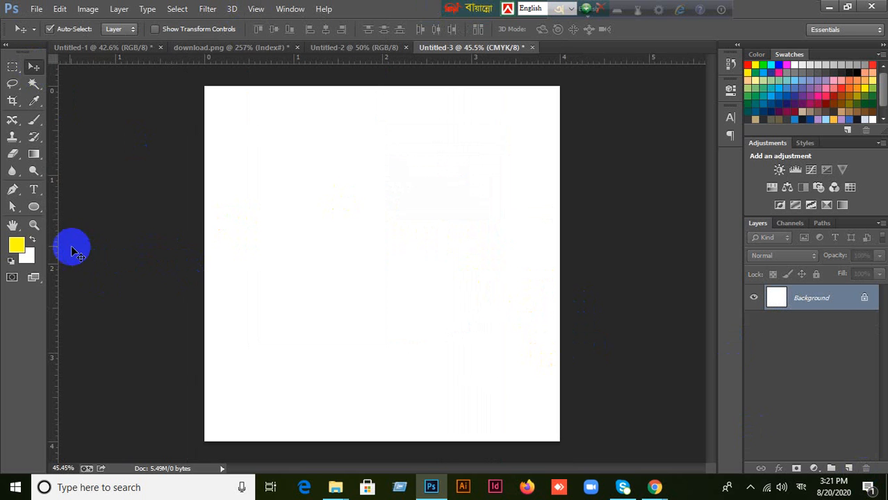
drag(56, 237, 380, 240)
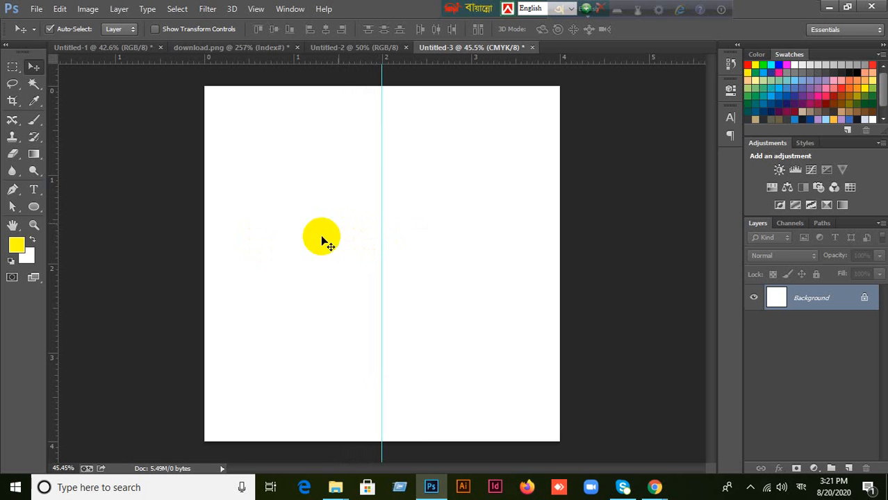
drag(522, 61, 515, 263)
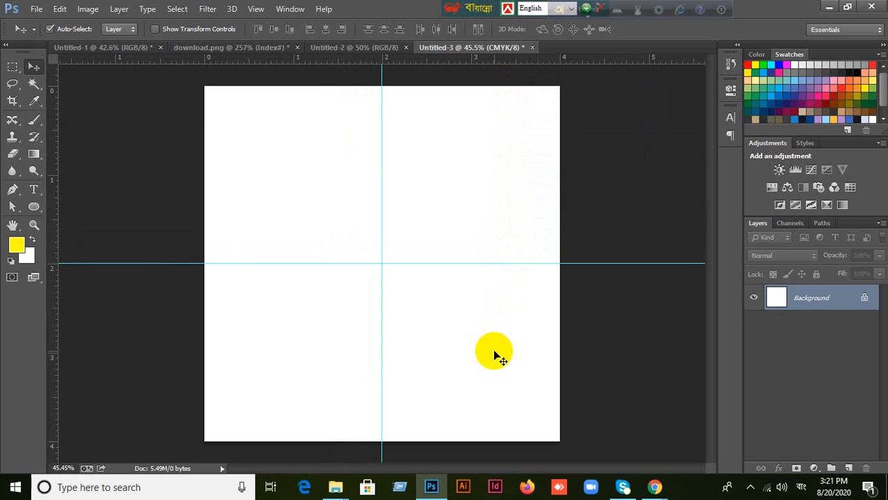
Try moving the horizontal centre guide and pulling a new horizontal guide to mid-canvas, undoing the attempts.
scroll(490, 184, up, 1)
scroll(490, 184, down, 2)
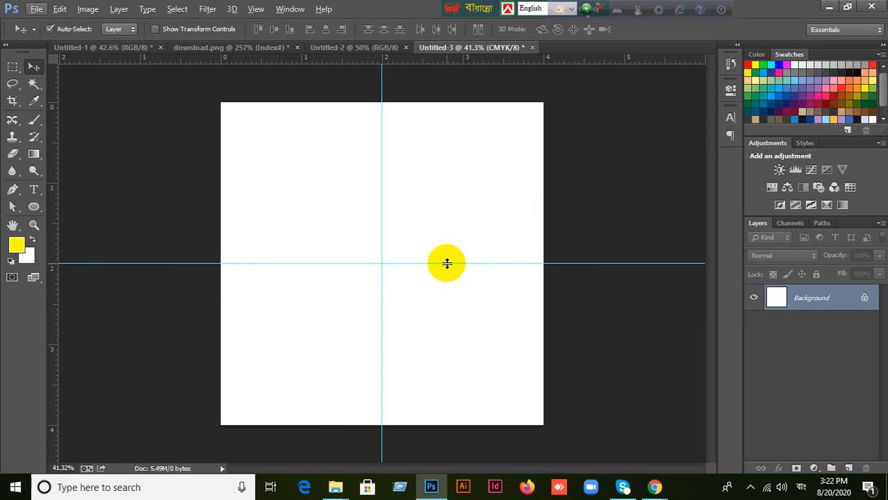
drag(447, 263, 450, 142)
key(ctrl+z)
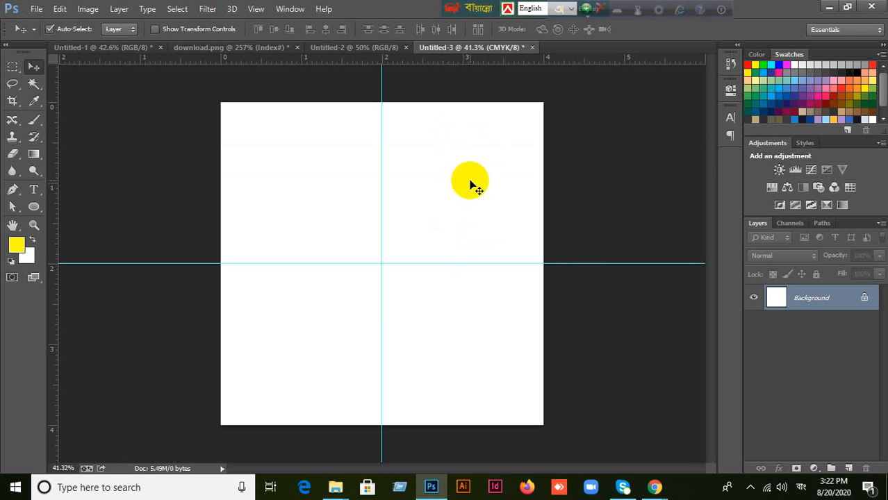
mouse_move(440, 264)
mouse_down()
mouse_move(440, 66)
mouse_move(438, 268)
mouse_up()
key(ctrl+z)
drag(450, 60, 445, 263)
key(ctrl+z)
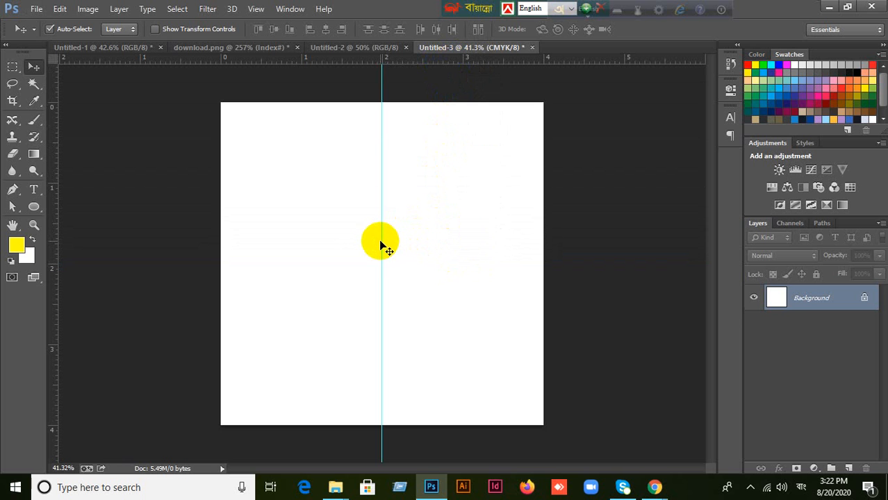
Move the vertical guide to the canvas's left edge and place a horizontal guide along its top edge.
drag(384, 242, 222, 264)
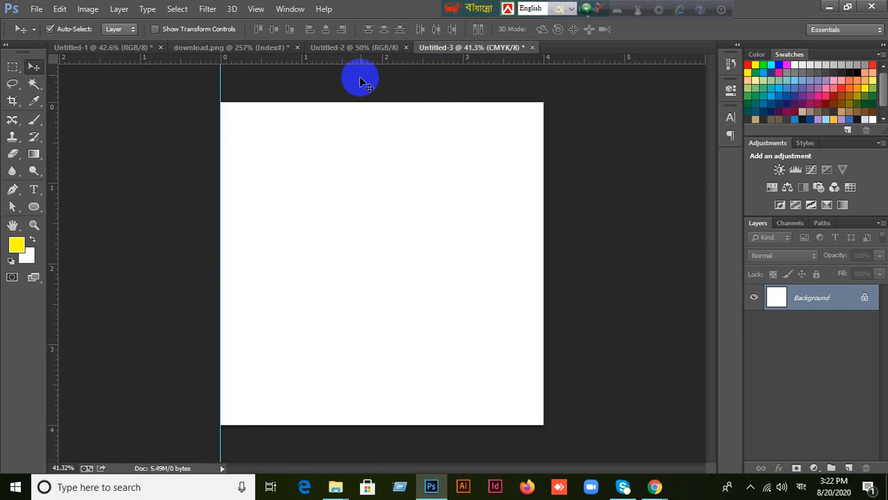
drag(365, 62, 366, 102)
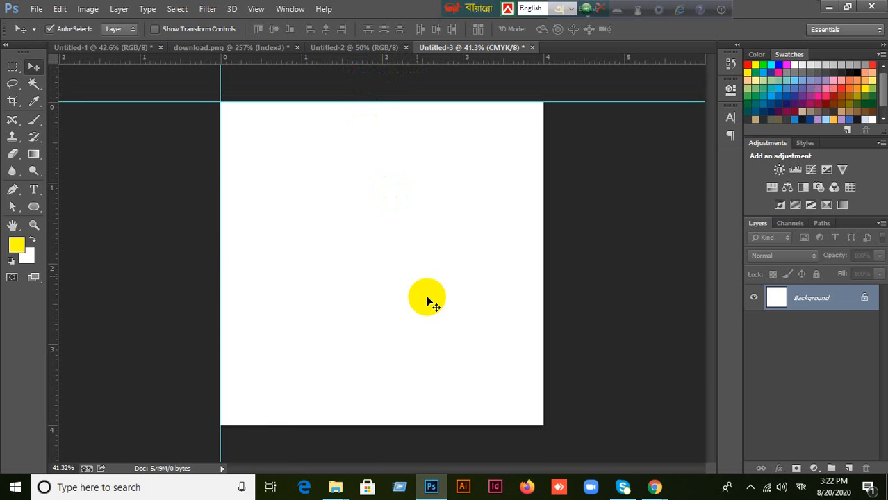
Switch to the Google Meet call in Chrome and admit the participant who is waiting to join.
mouse_move(654, 487)
click(596, 455)
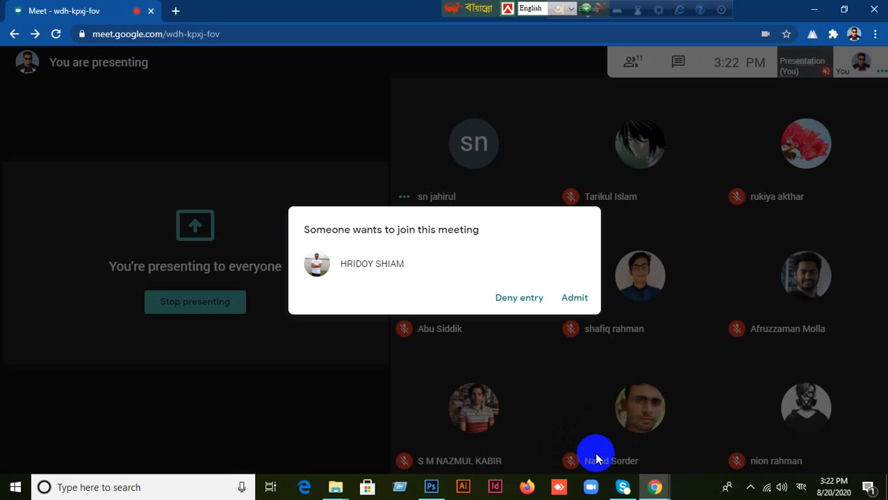
click(574, 297)
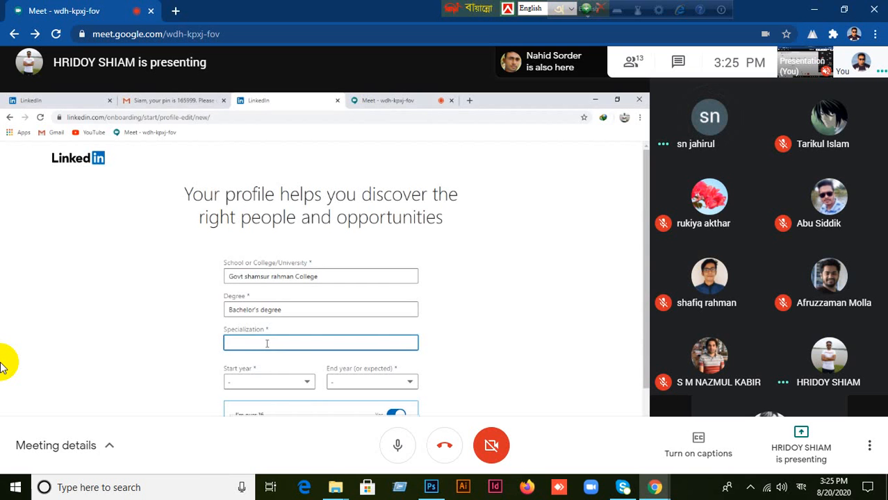
Enter "Political science" as the specialization in the LinkedIn education form, correcting the spelling of "science".
text(Polit)
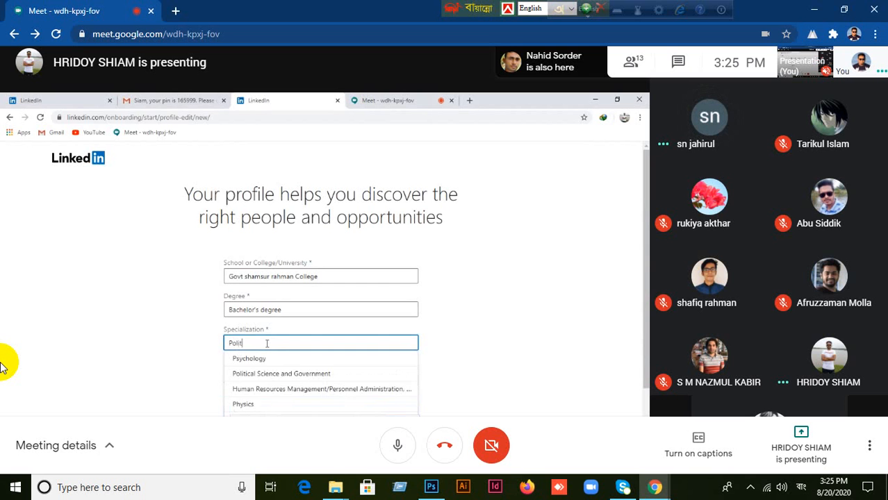
text(ica)
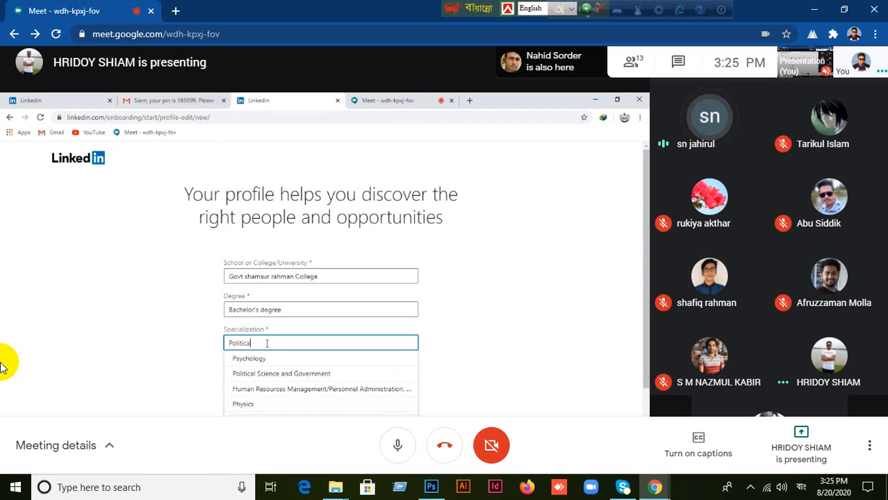
text(l)
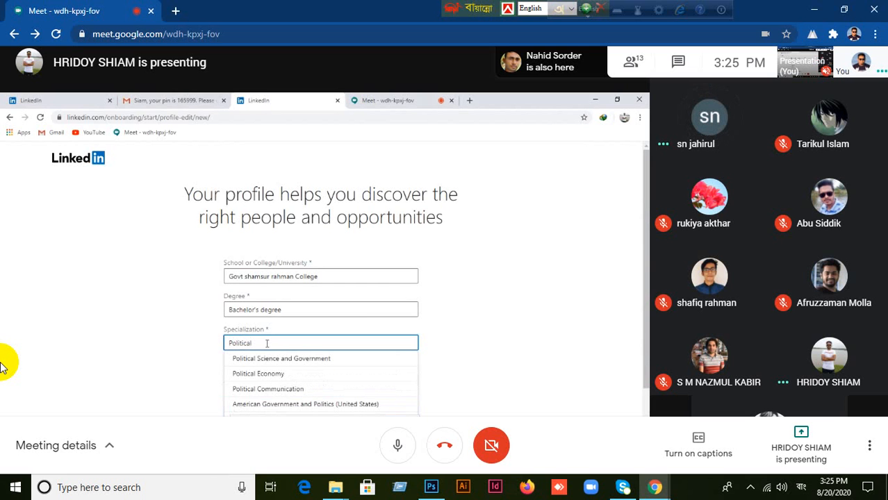
text( se)
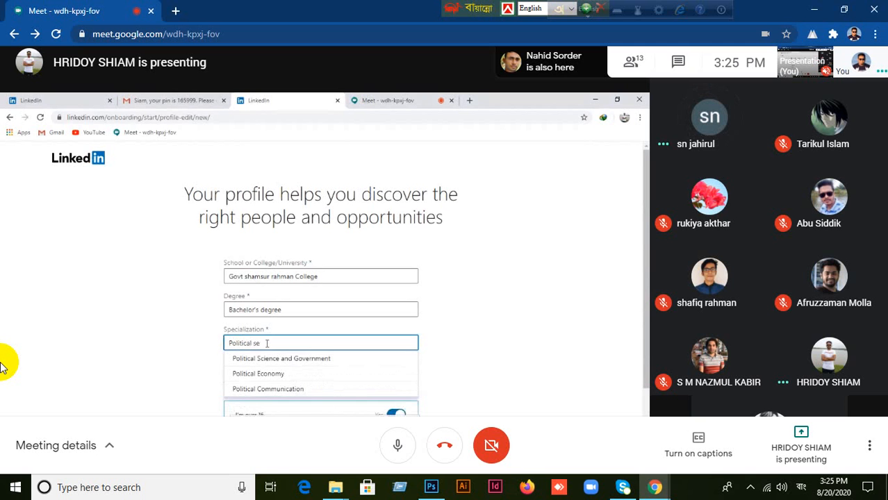
key(BackSpace)
text(ce)
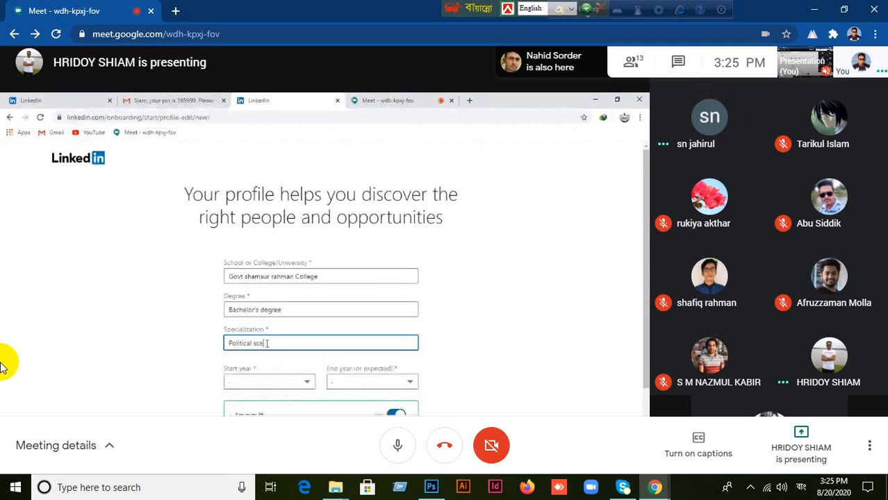
text(ince)
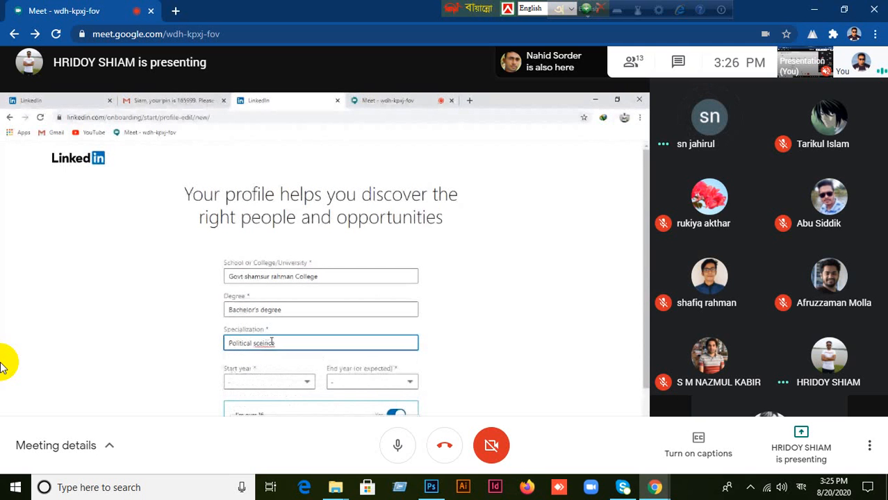
right_click(271, 343)
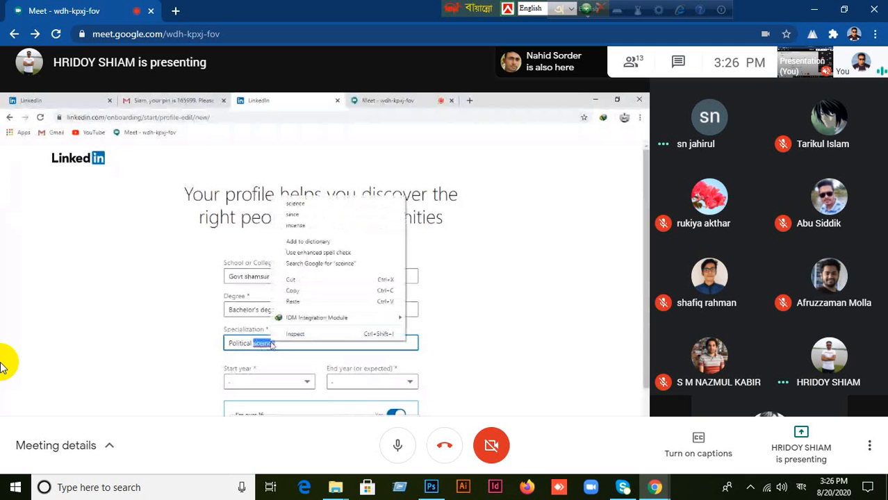
click(296, 201)
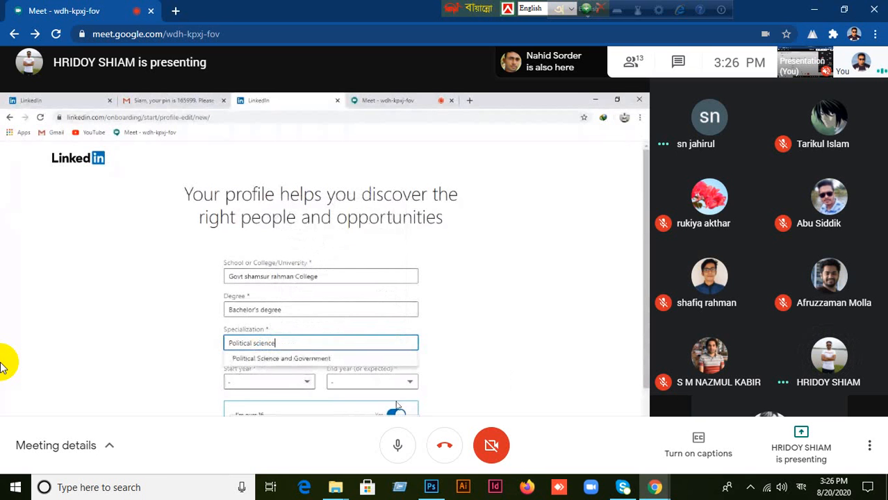
Set the start year of the education entry to 2017 and open the end year choices.
scroll(397, 405, down, 1)
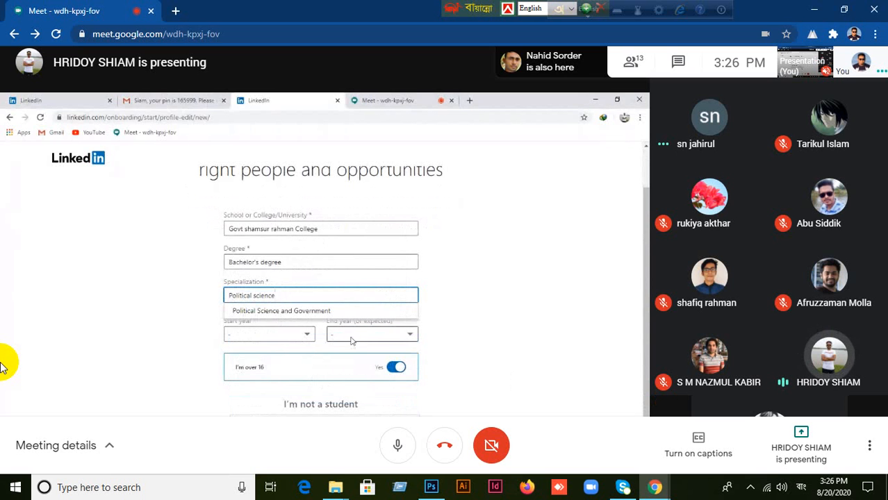
click(308, 336)
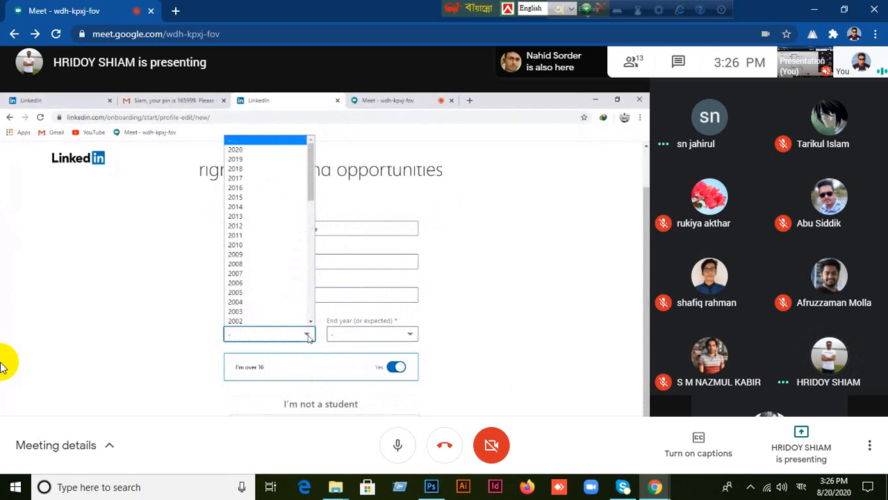
click(308, 336)
click(308, 337)
click(308, 336)
scroll(321, 379, down, 1)
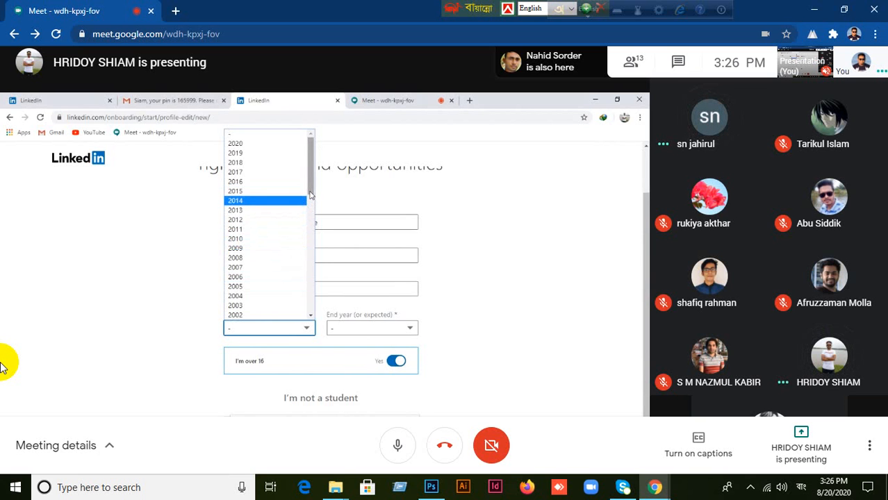
click(270, 179)
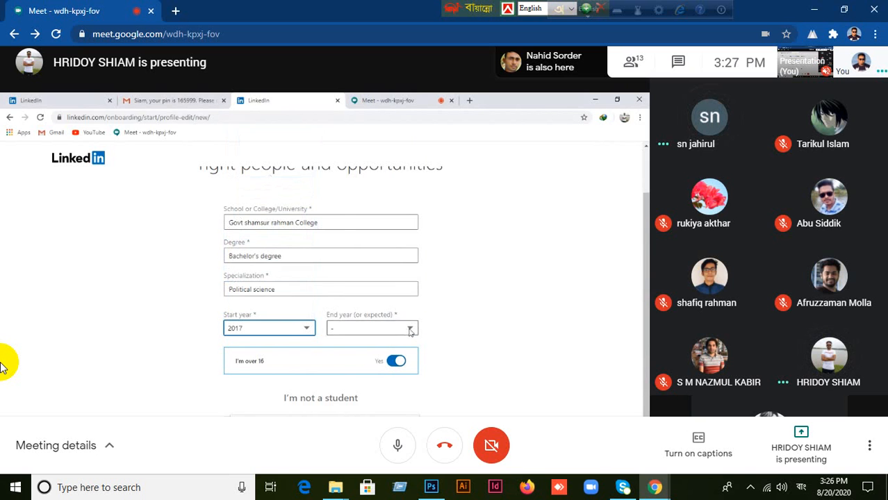
click(409, 331)
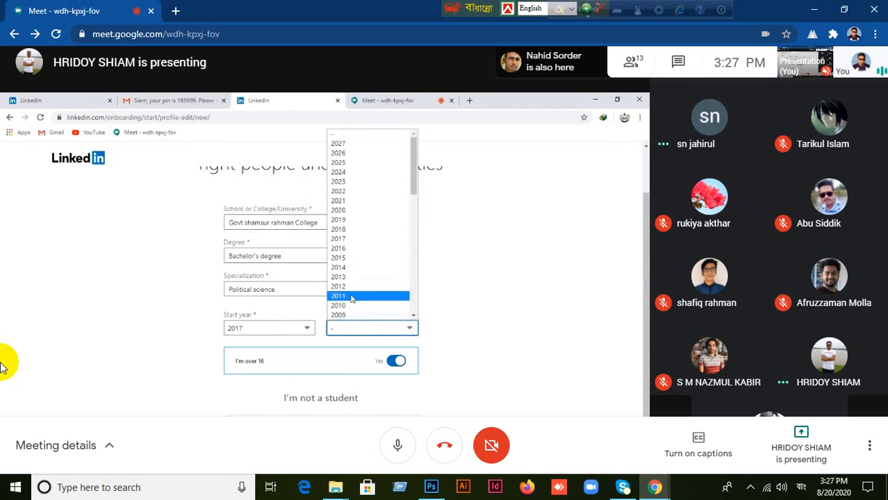
click(306, 330)
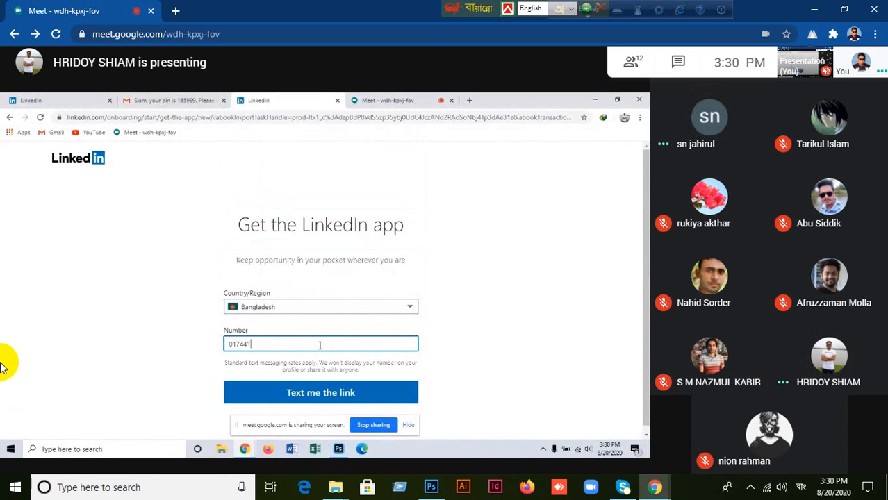
Continue entering the mobile phone number for receiving the LinkedIn app link.
text(5)
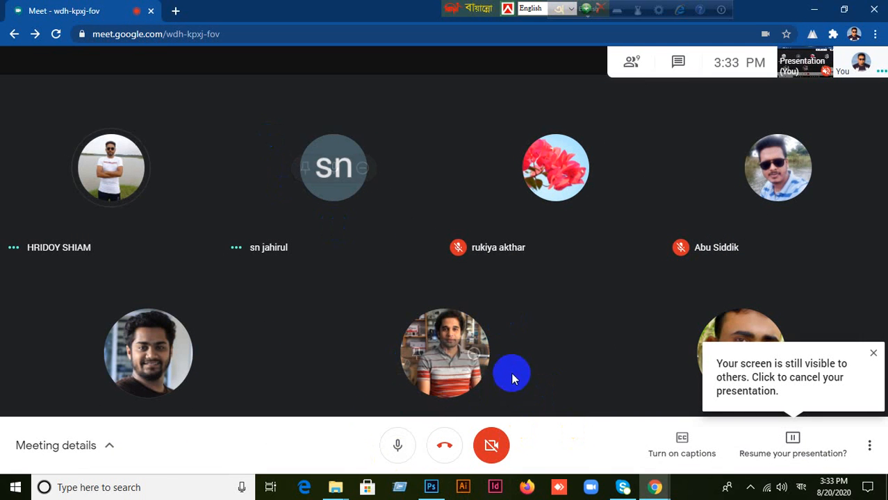
Resume presenting the screen to everyone in the meeting.
click(791, 448)
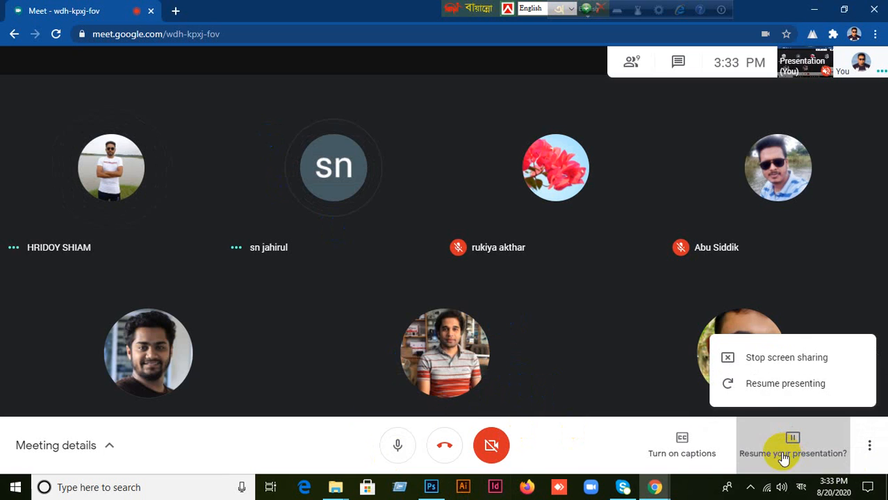
click(757, 391)
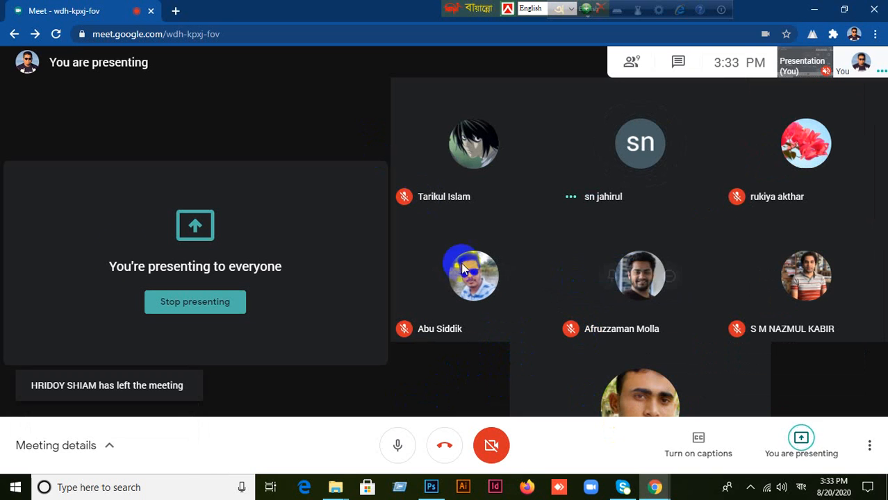
click(176, 11)
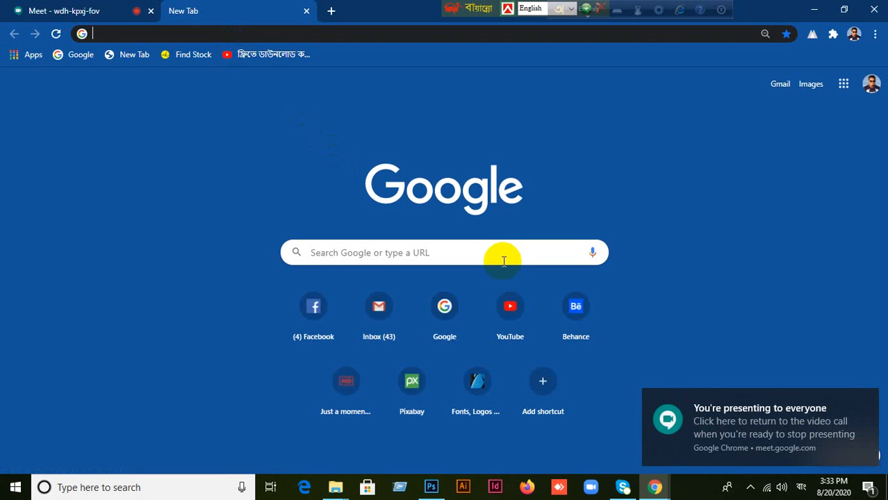
text(ৈৈৈ)
key(BackSpace)
key(BackSpace)
key(BackSpace)
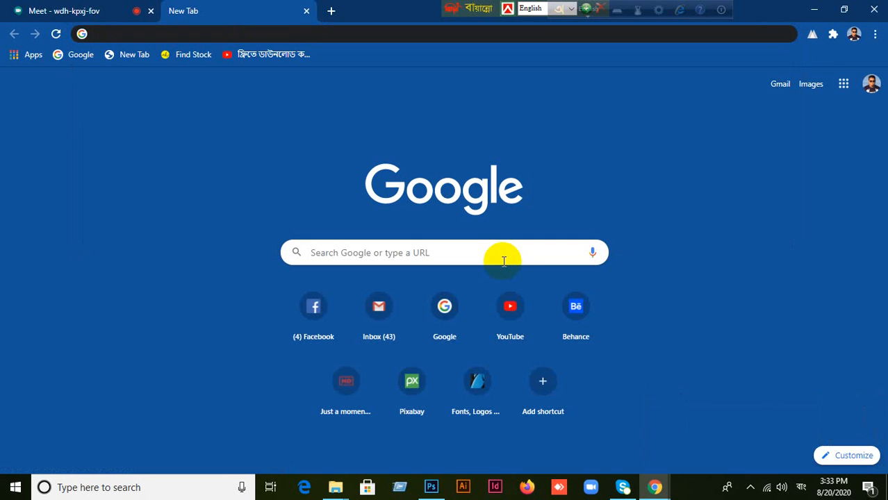
click(584, 11)
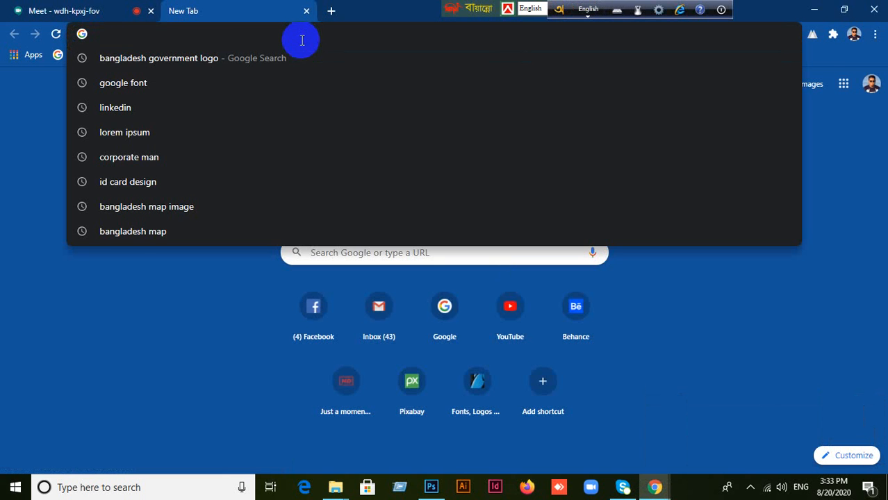
text(www.)
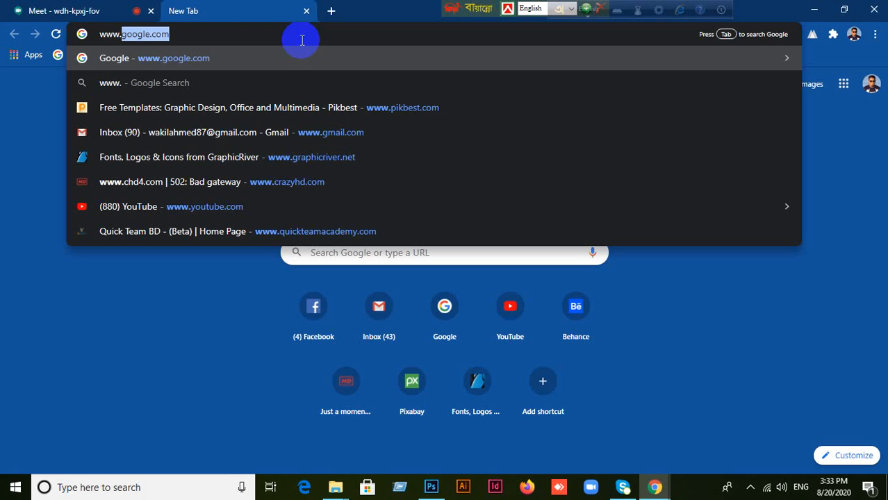
text(grap)
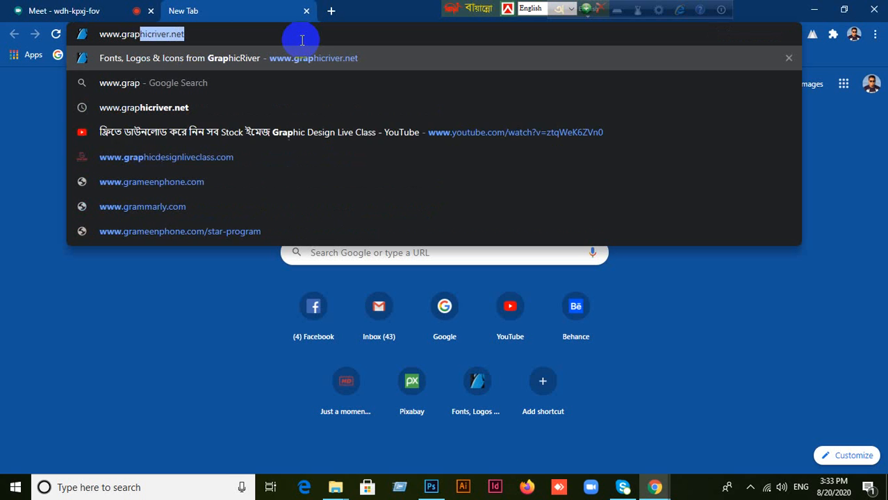
key(Return)
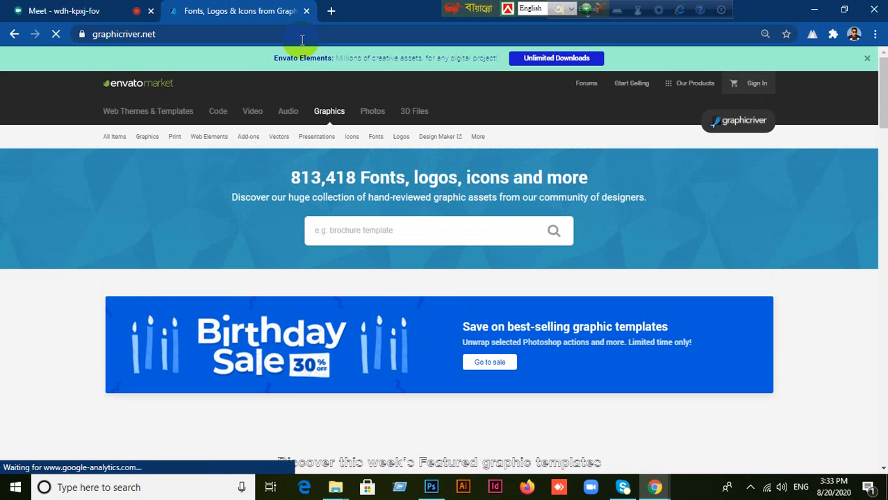
Search GraphicRiver for "facebook cover".
mouse_move(282, 136)
click(407, 228)
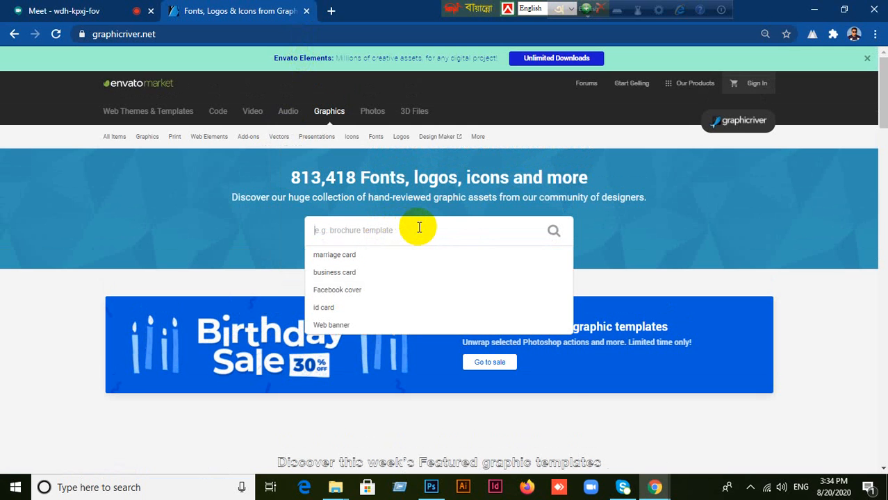
text(face)
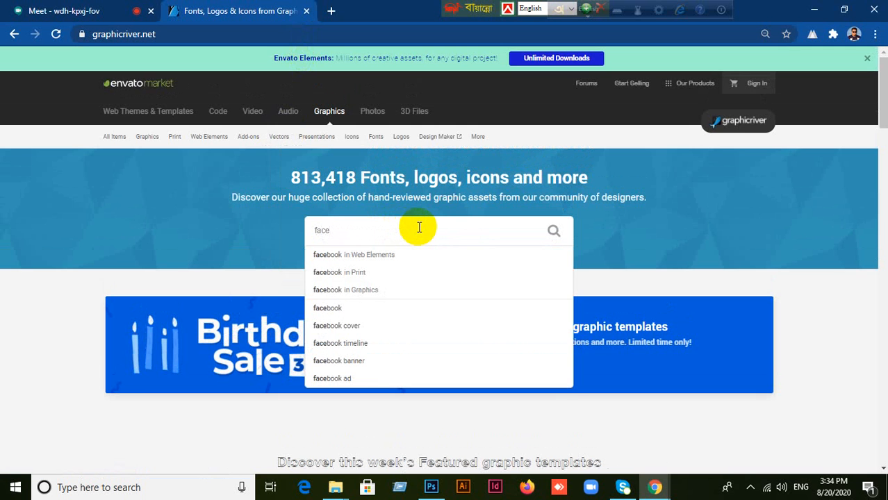
text(boook)
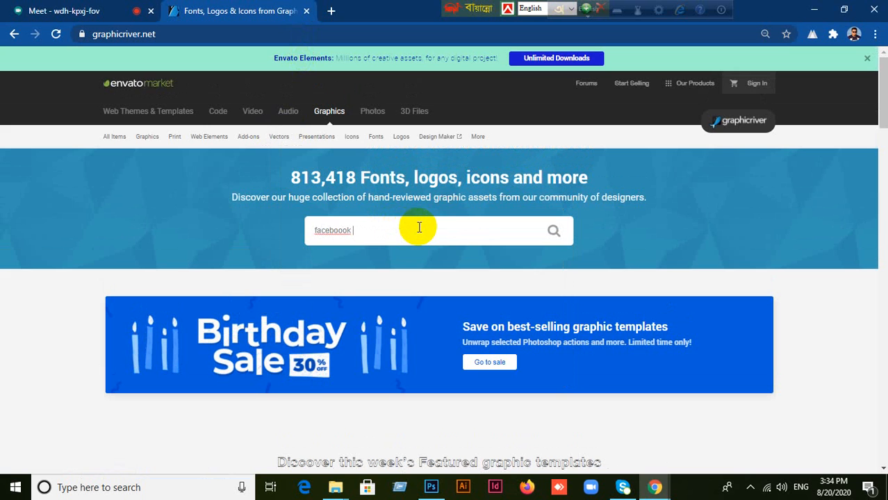
key(BackSpace)
key(BackSpace)
key(BackSpace)
key(BackSpace)
key(BackSpace)
key(BackSpace)
key(BackSpace)
key(BackSpace)
key(BackSpace)
key(BackSpace)
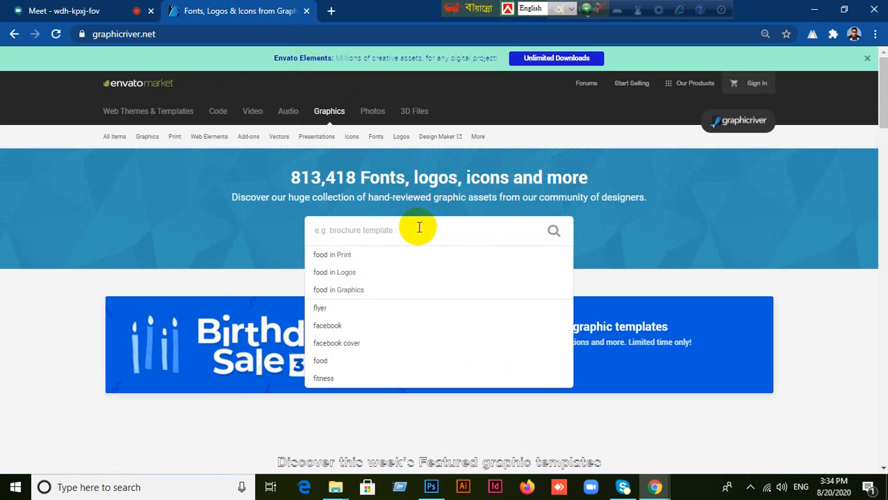
text(facebook )
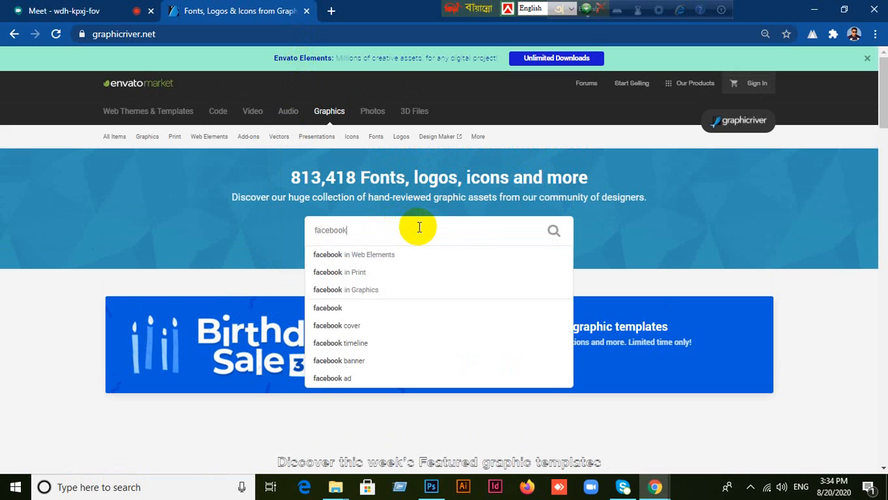
text(cover)
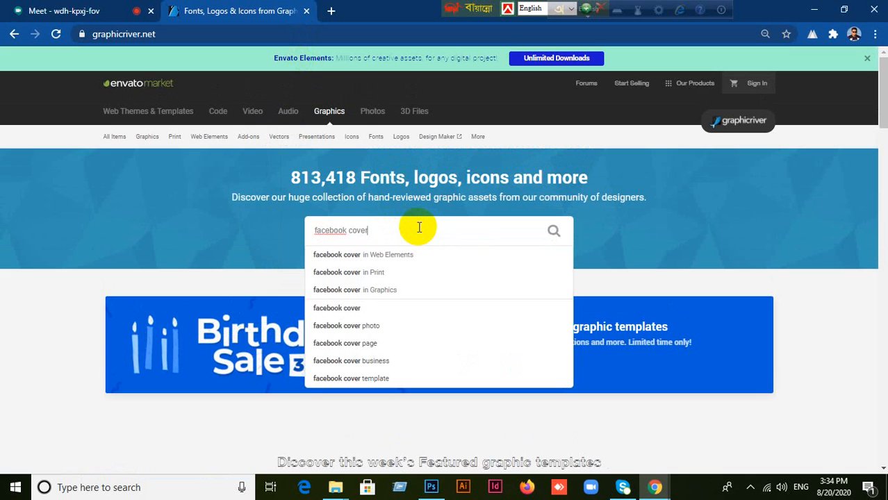
key(Return)
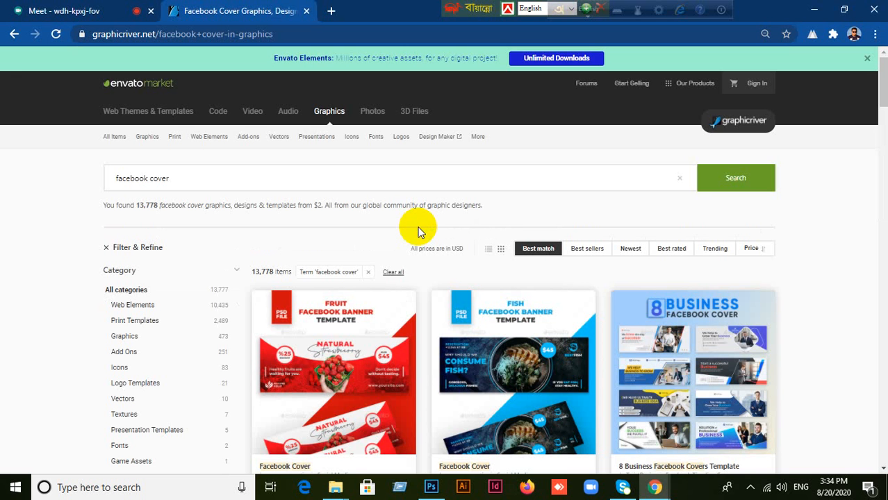
Browse the first page of Facebook cover results and open page 2.
scroll(495, 327, down, 8)
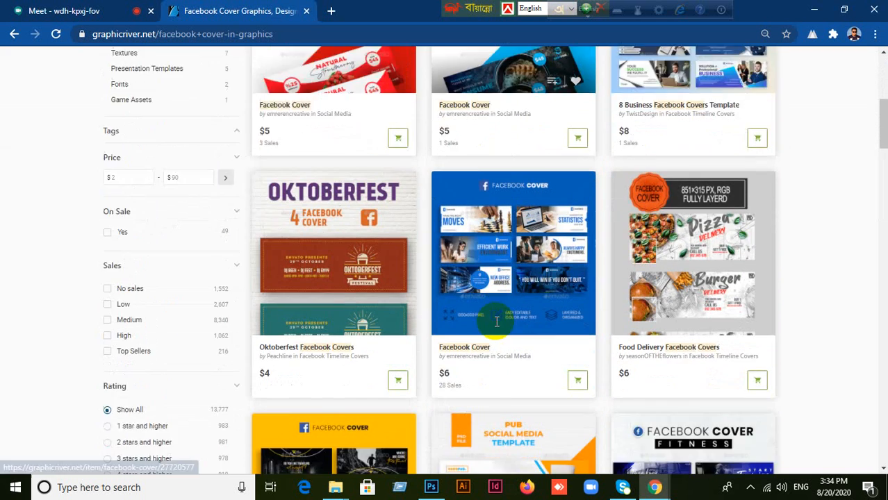
scroll(496, 324, down, 6)
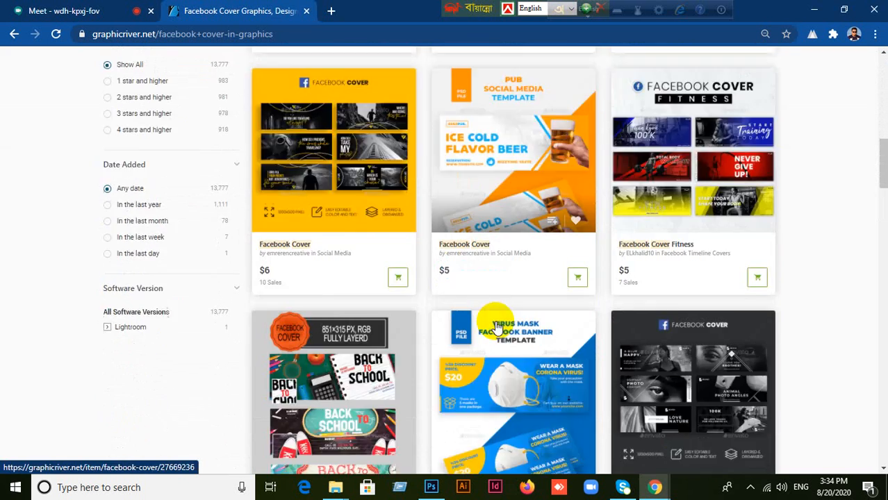
scroll(496, 327, down, 9)
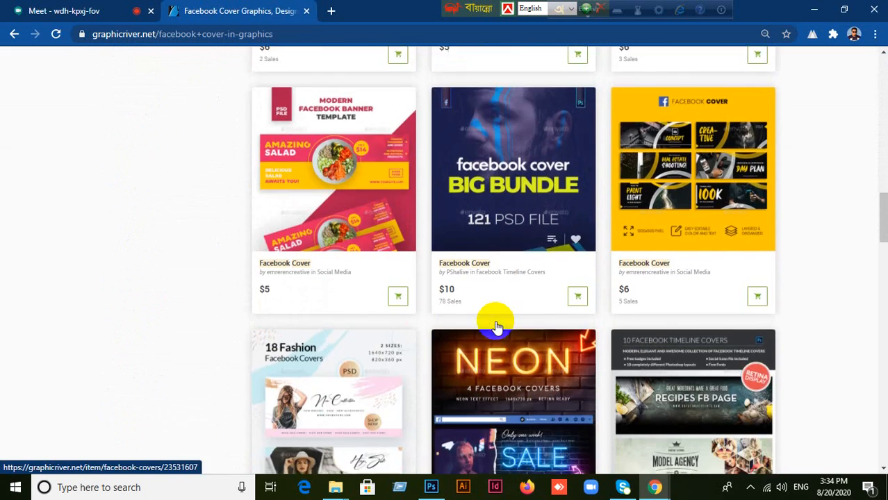
scroll(496, 327, down, 12)
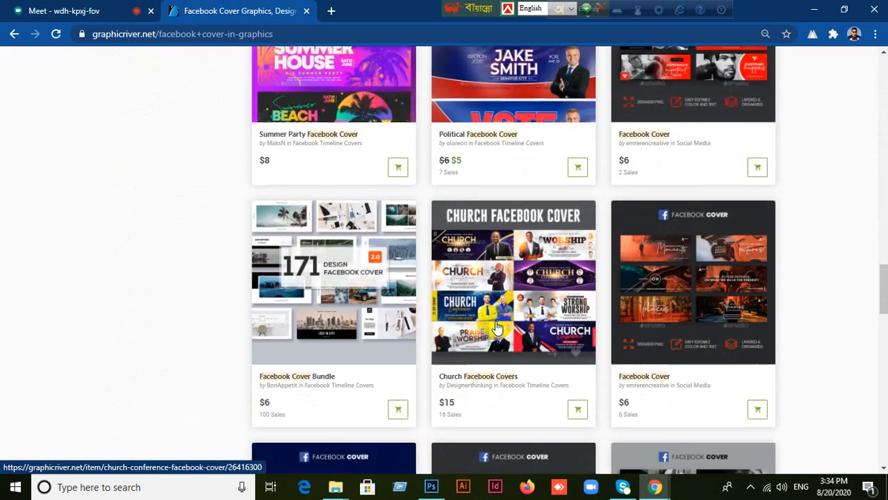
scroll(496, 327, down, 5)
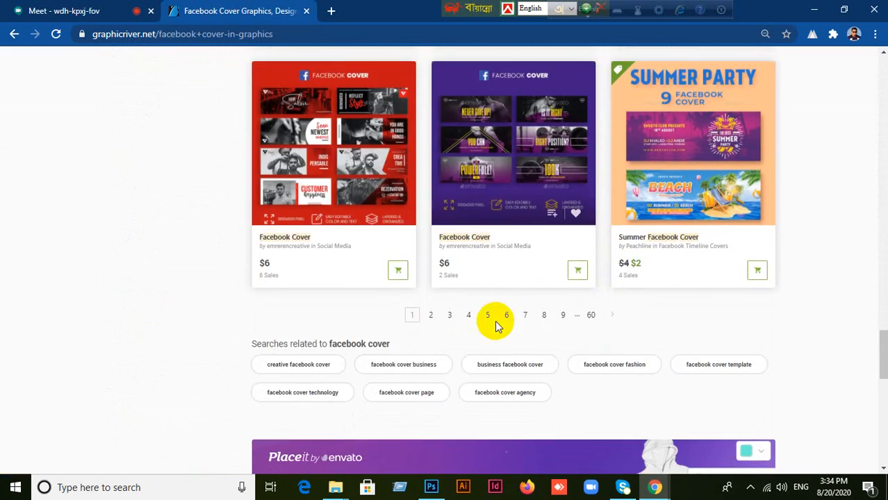
click(431, 316)
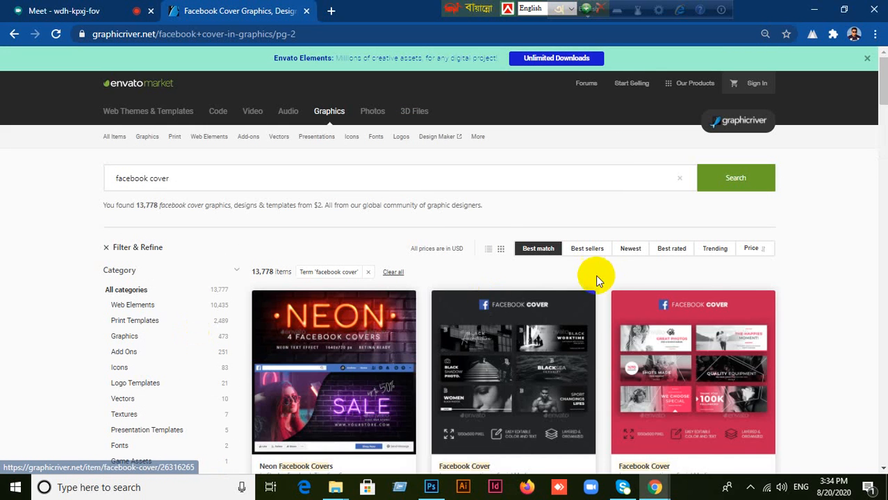
Look through the Facebook cover templates on the second results page.
scroll(612, 285, down, 5)
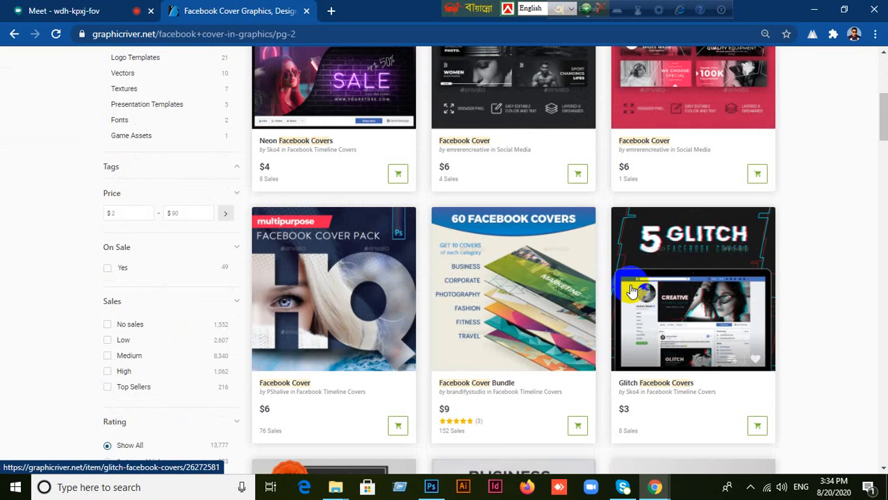
scroll(548, 328, down, 3)
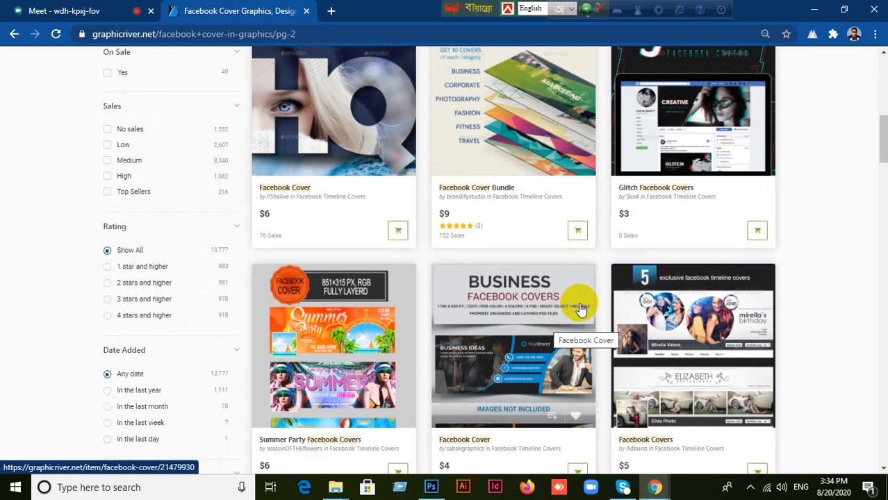
scroll(597, 296, down, 5)
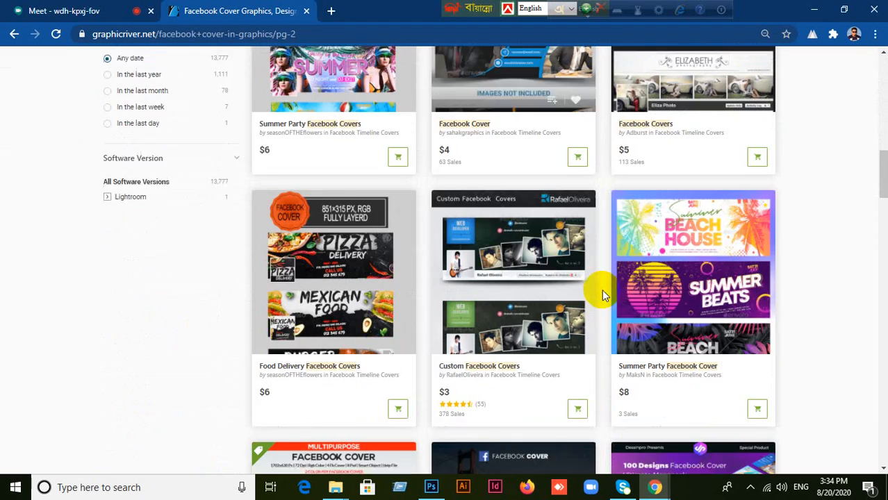
scroll(602, 288, down, 9)
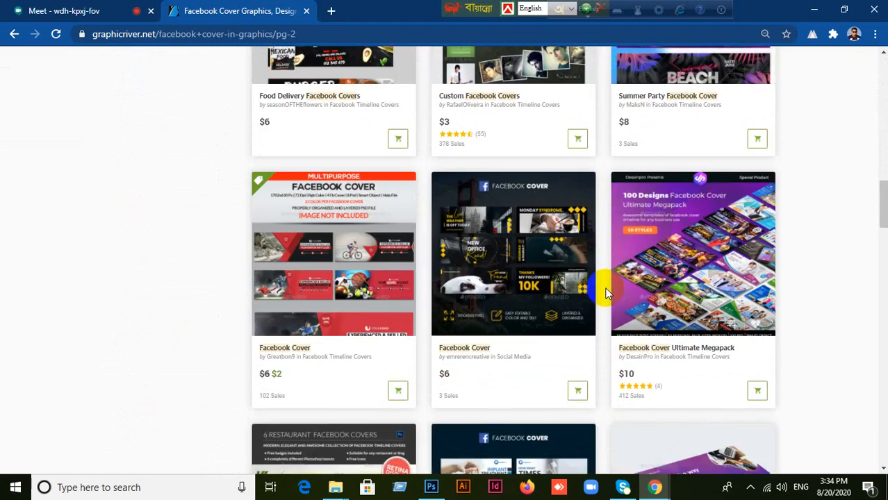
scroll(622, 285, down, 5)
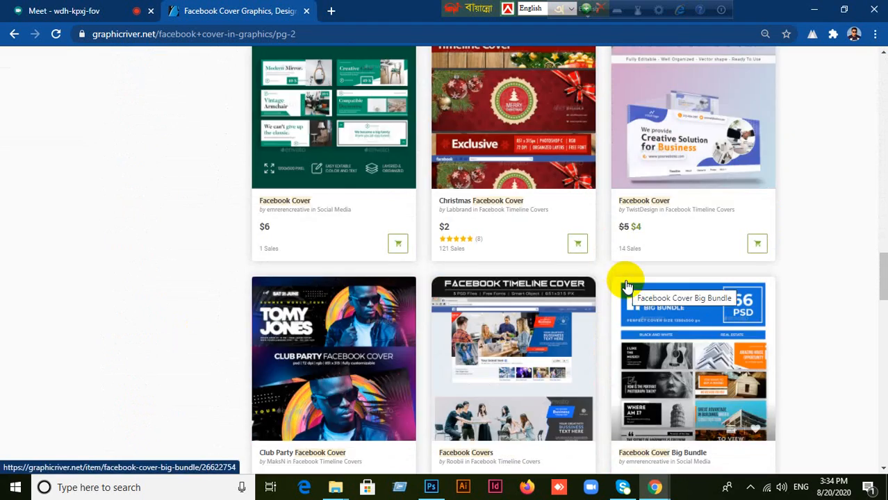
scroll(625, 278, up, 7)
scroll(626, 284, down, 5)
scroll(626, 285, up, 15)
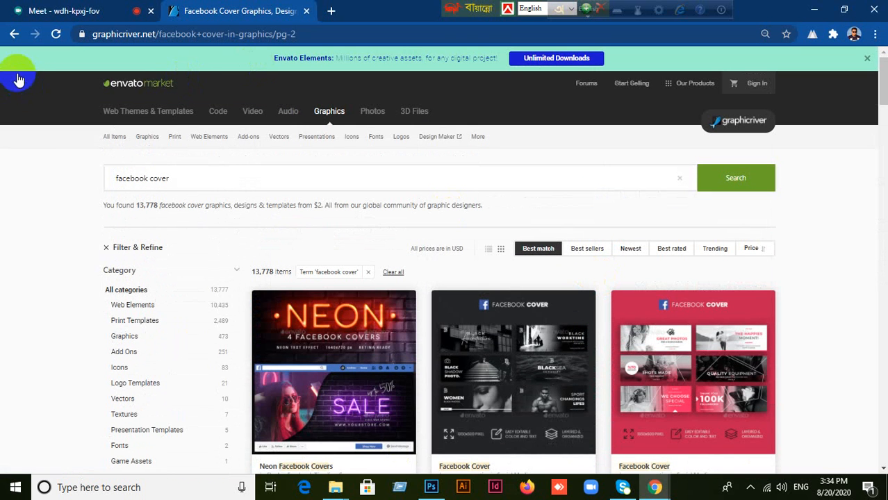
Open the 8 Business Facebook Covers Template from the first results page, examine its cover previews and return to the results.
click(10, 35)
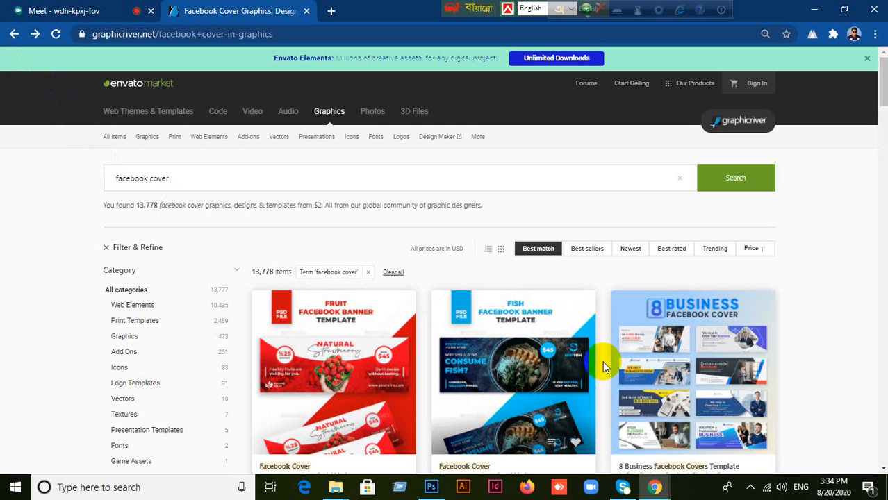
click(687, 372)
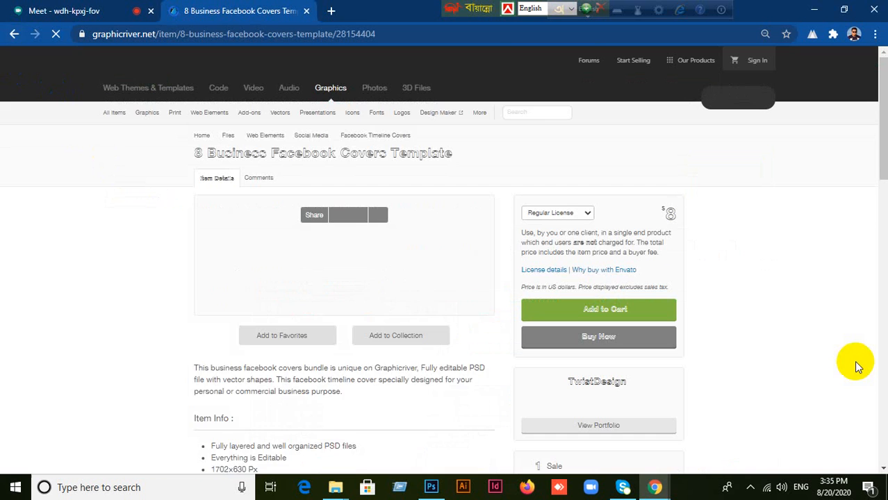
scroll(366, 307, down, 5)
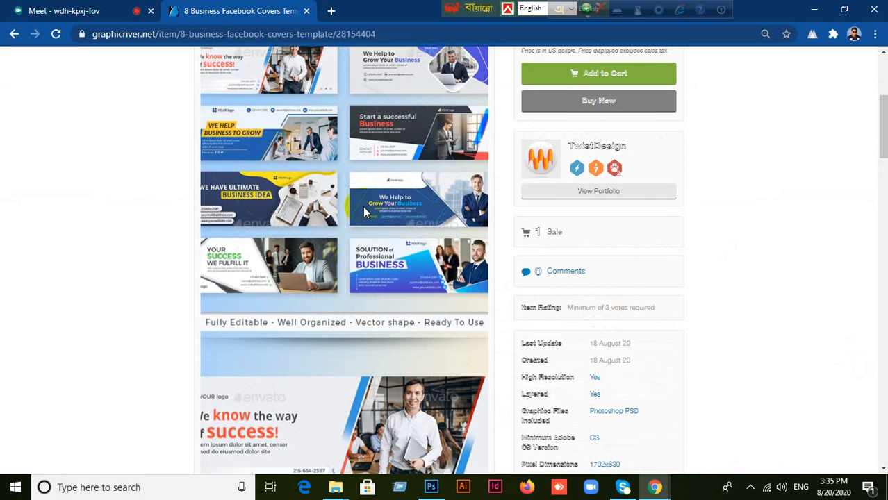
right_click(374, 128)
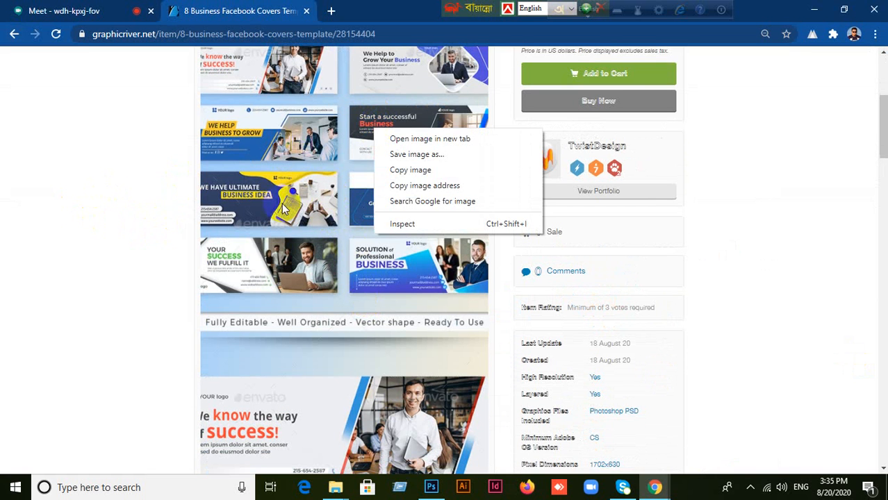
click(93, 240)
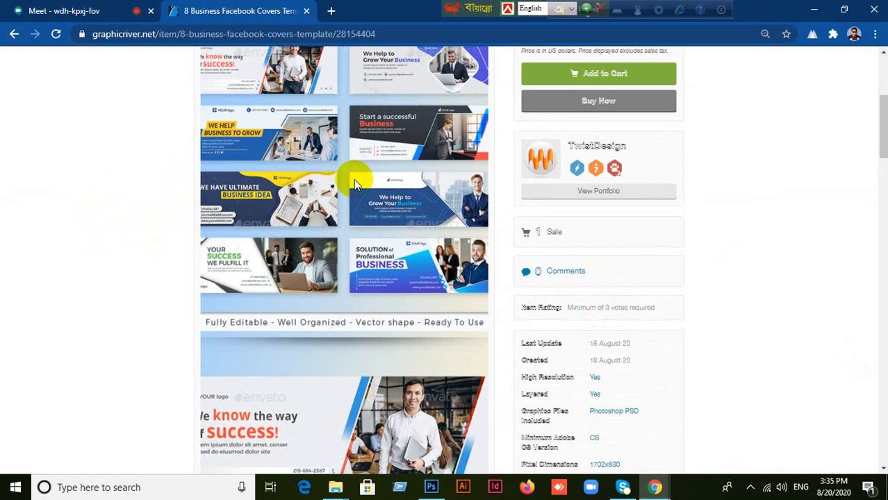
scroll(354, 180, up, 1)
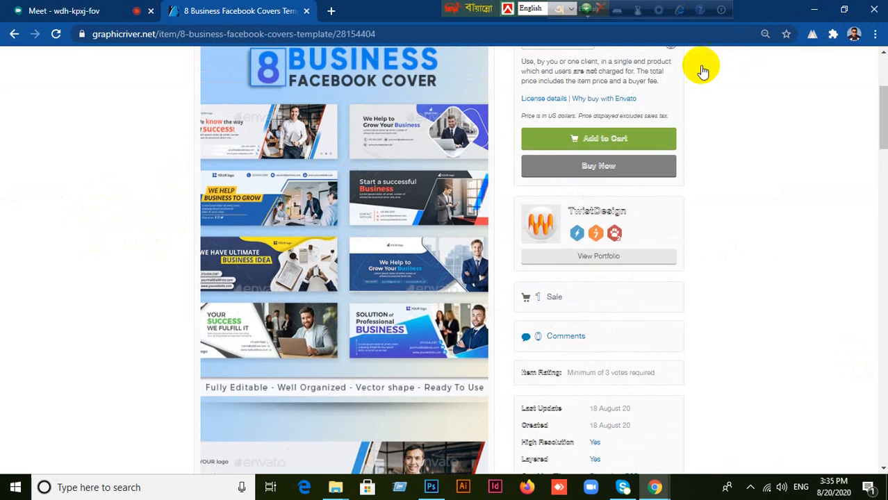
click(14, 34)
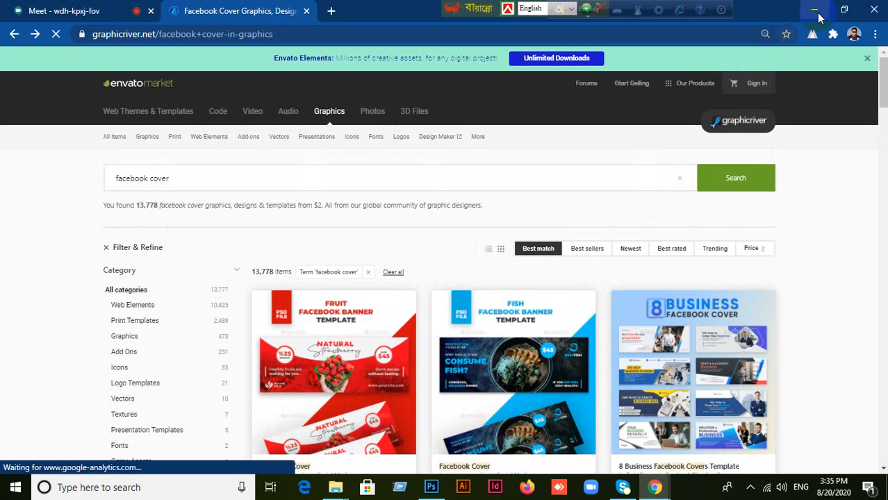
Open the Image-Preview.jpg file from the desktop in Photoshop.
click(815, 10)
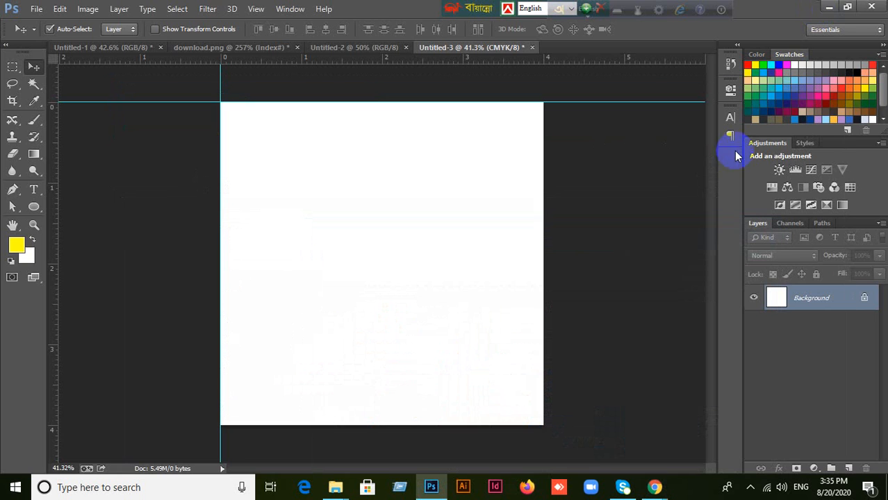
click(828, 7)
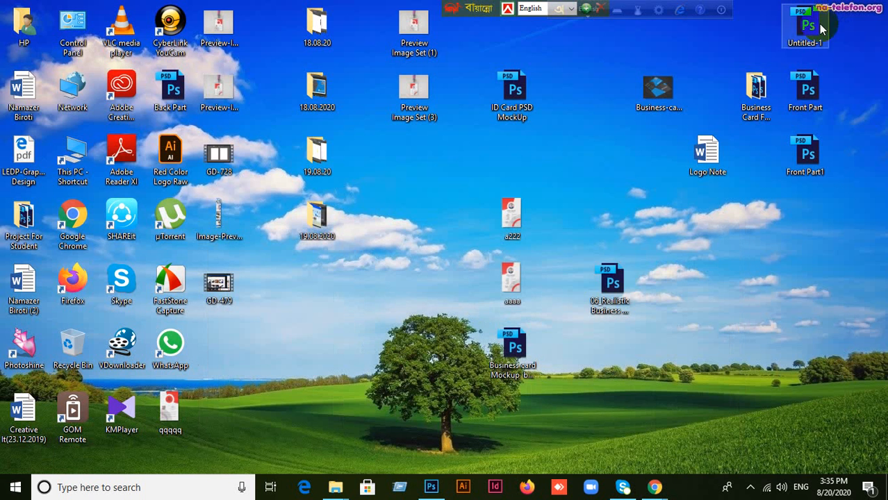
click(221, 214)
drag(221, 214, 399, 4)
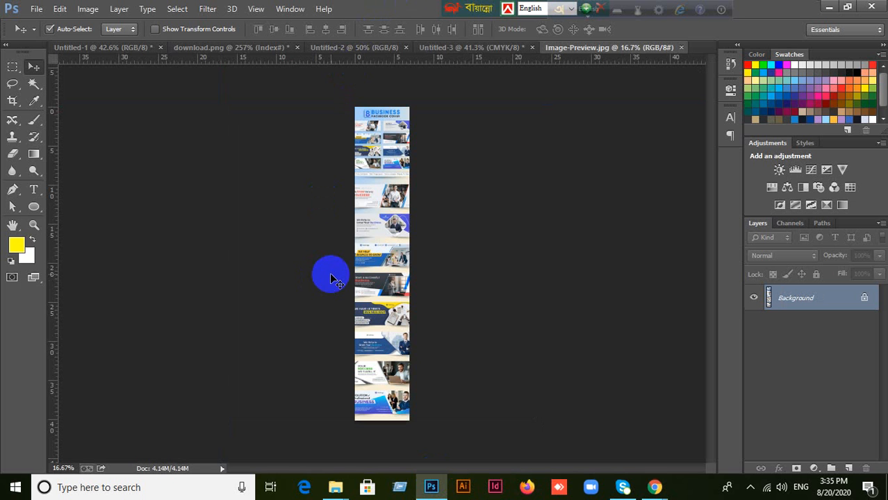
Close the Untitled-1, download.png and Untitled-2 documents without saving any changes.
click(121, 47)
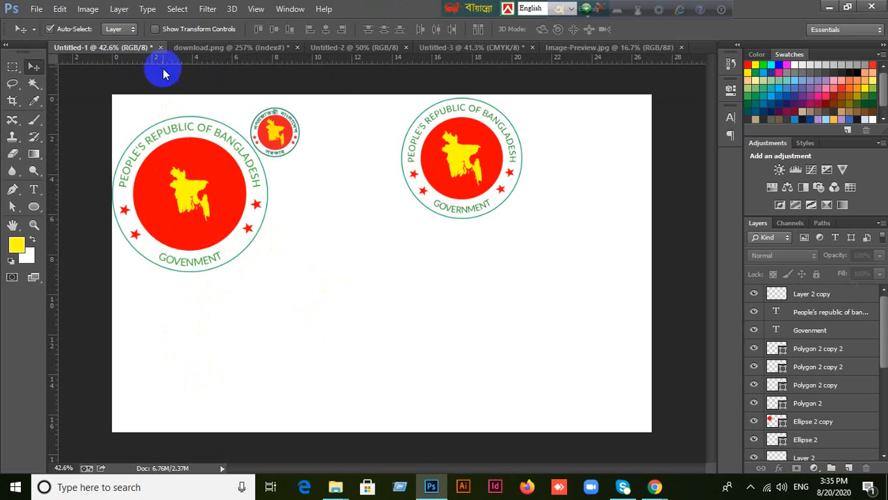
click(159, 48)
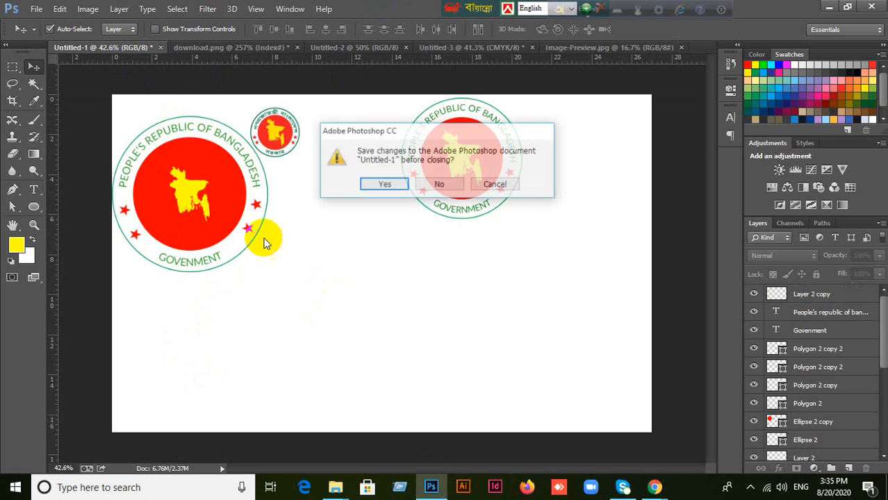
click(440, 187)
click(148, 47)
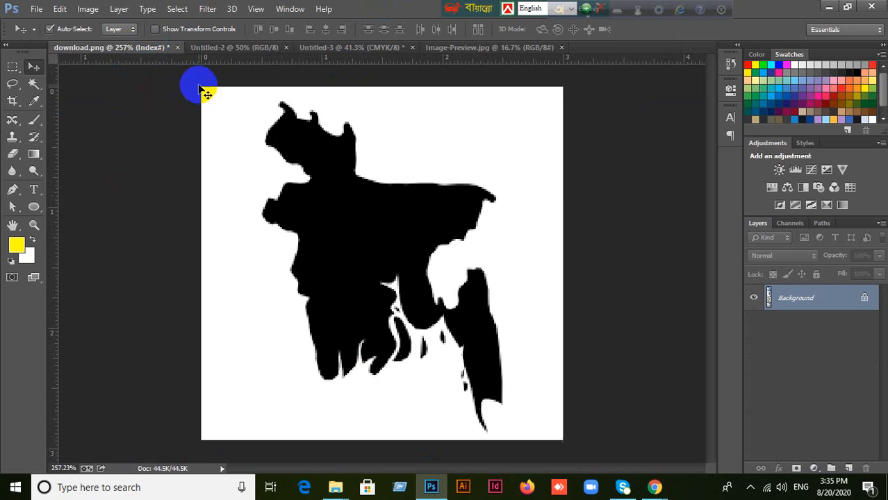
click(177, 47)
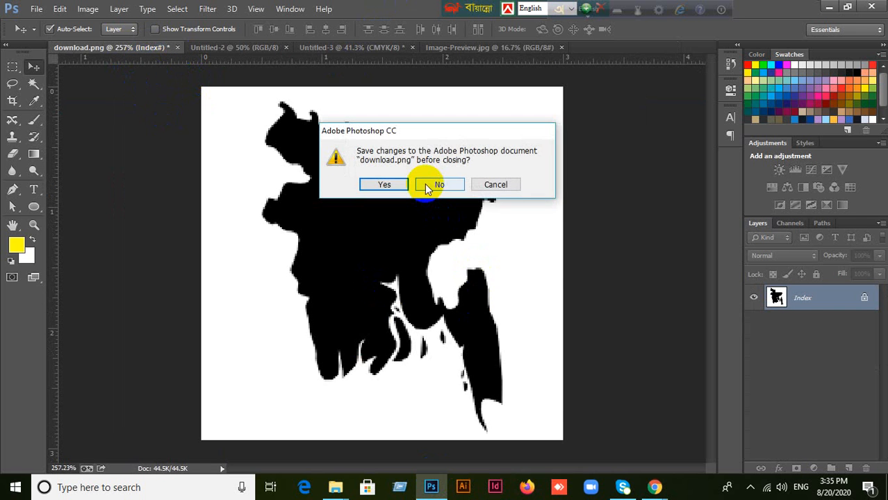
click(440, 183)
click(113, 48)
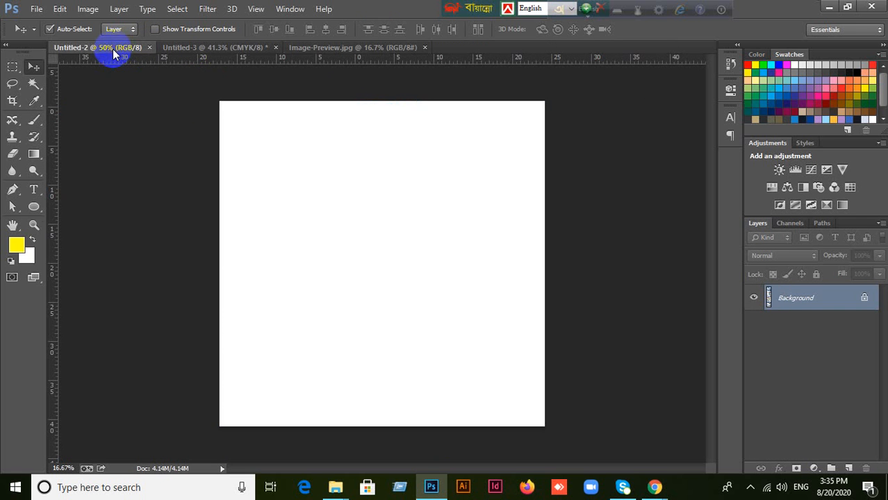
click(148, 47)
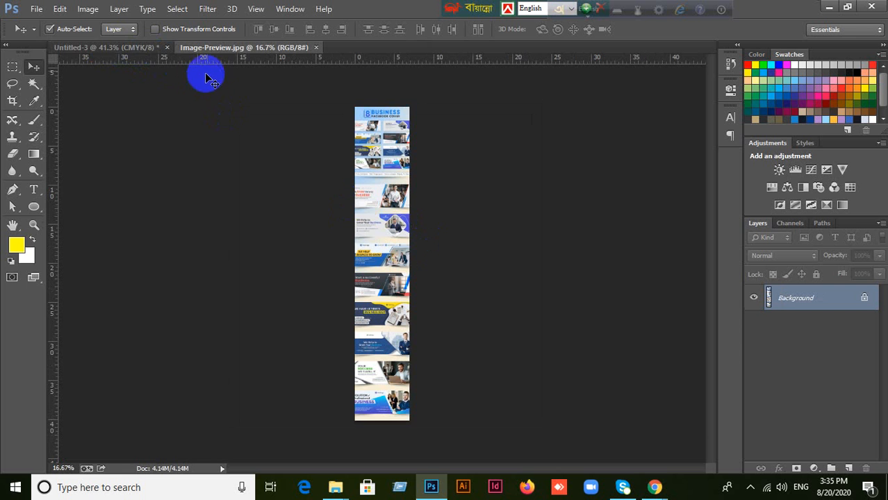
Create a new document 851 pixels wide and 315 pixels high at 72 pixels/inch in RGB Color mode.
click(36, 10)
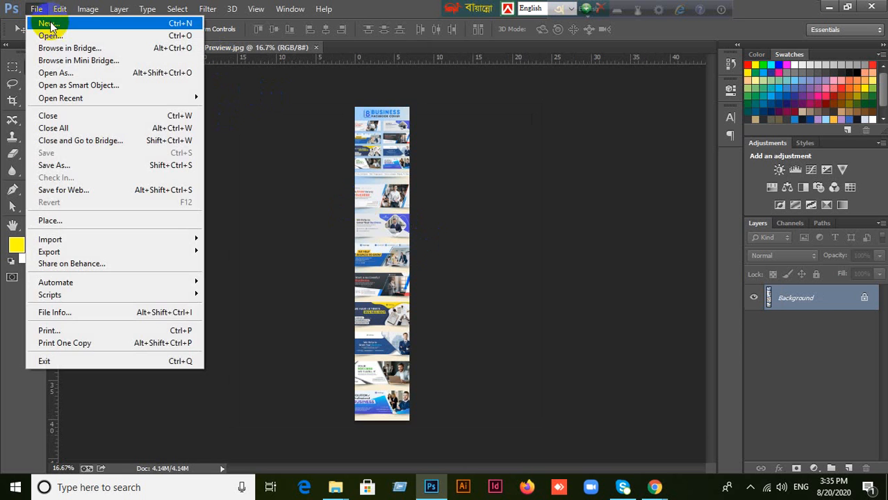
click(51, 25)
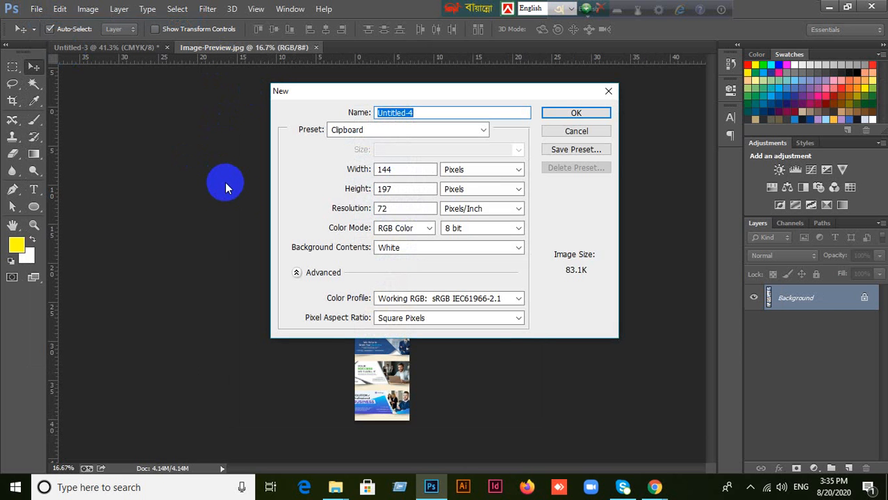
double_click(391, 172)
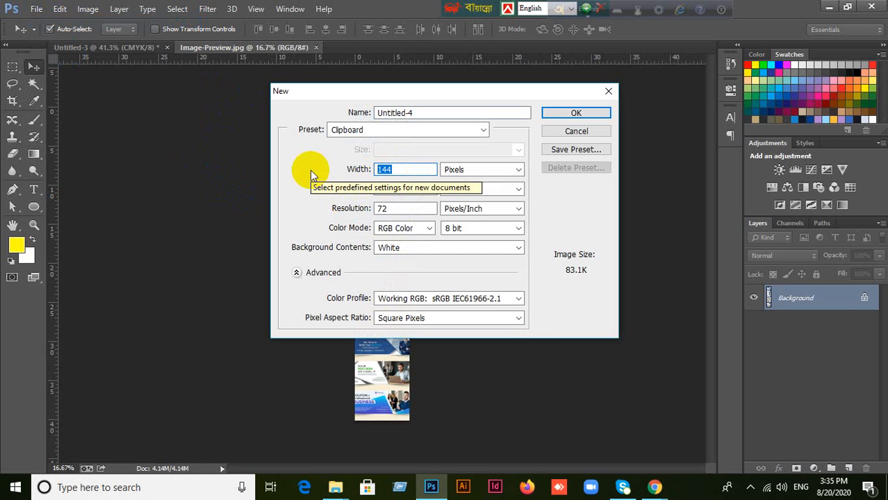
text(851)
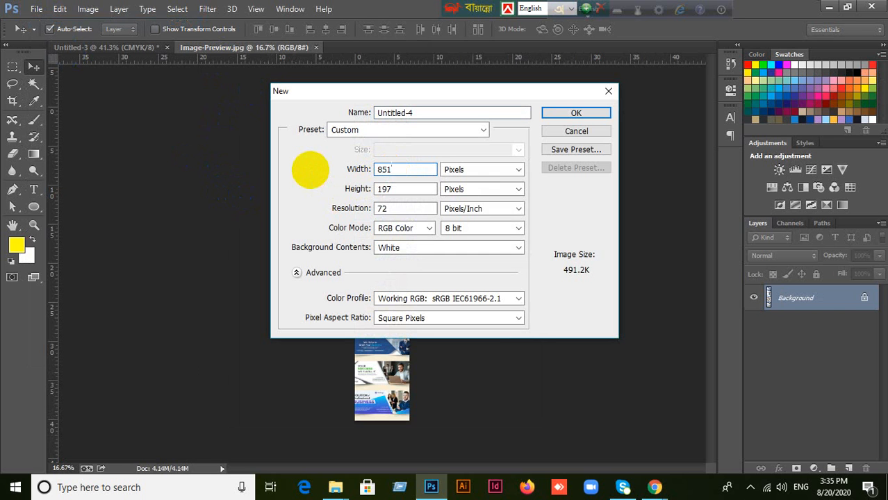
double_click(407, 189)
text(315)
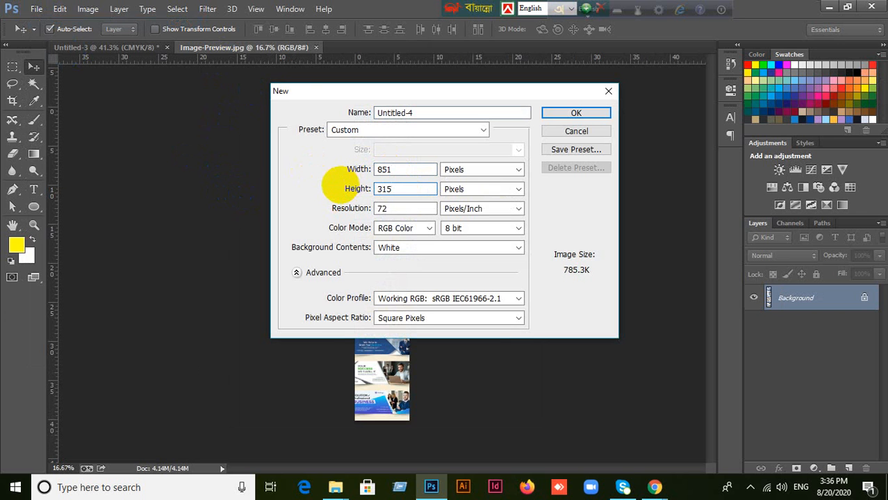
click(387, 207)
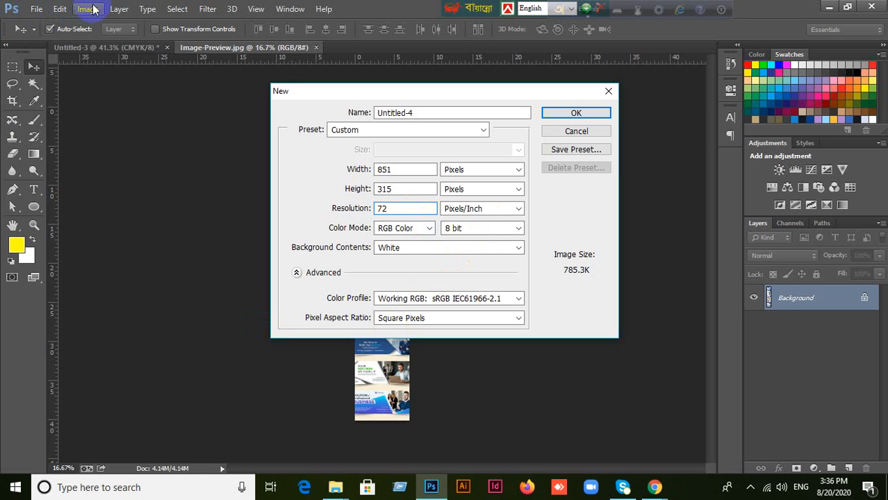
click(408, 208)
double_click(383, 208)
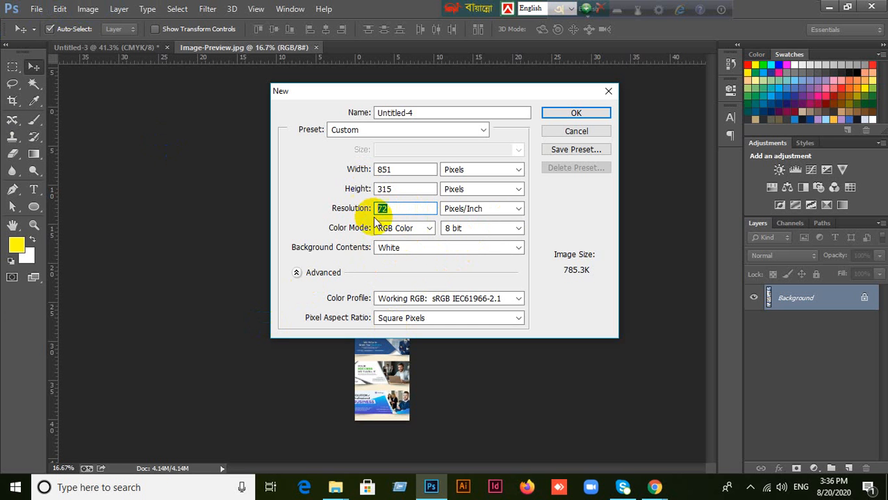
click(419, 229)
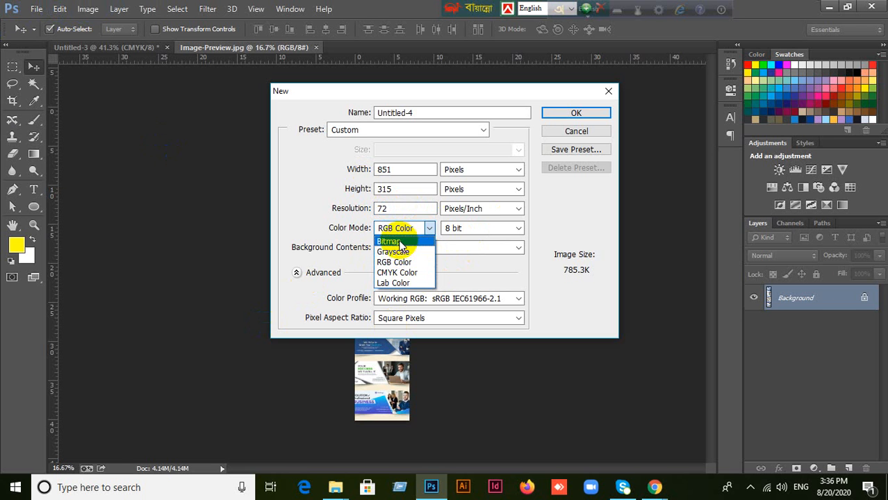
click(394, 262)
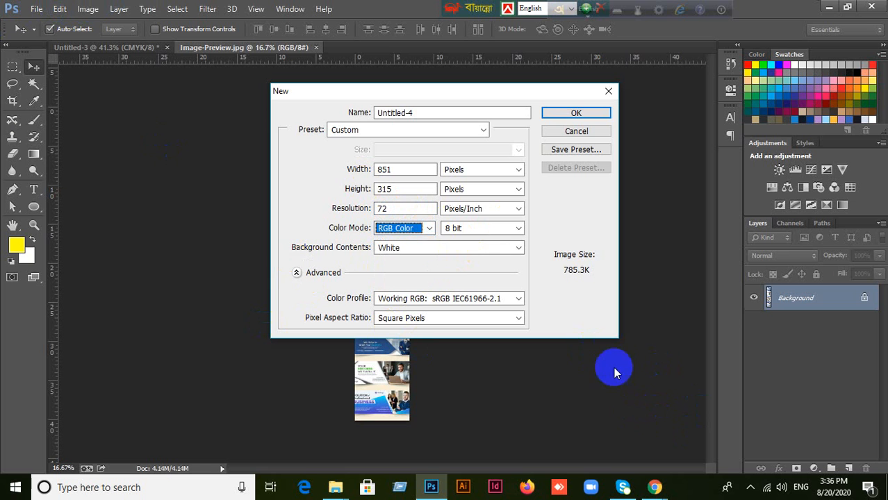
click(565, 114)
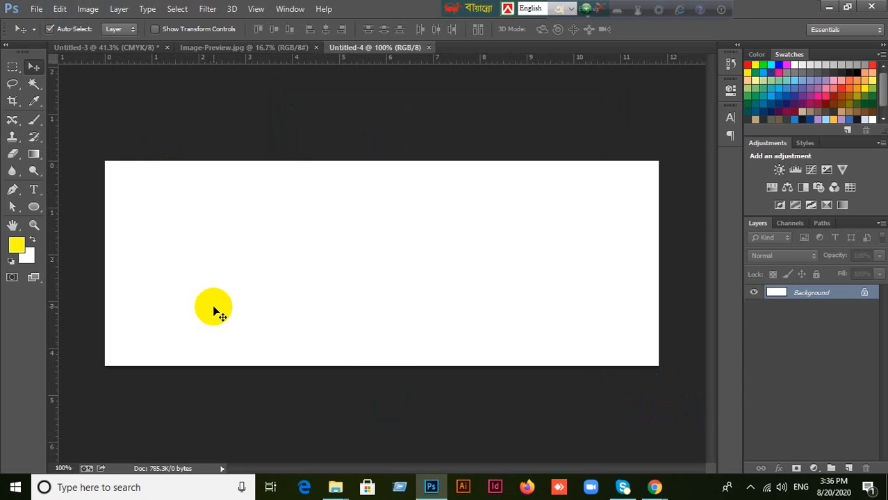
Examine the Facebook cover designs in Image-Preview.jpg up close to choose one as a reference.
click(216, 48)
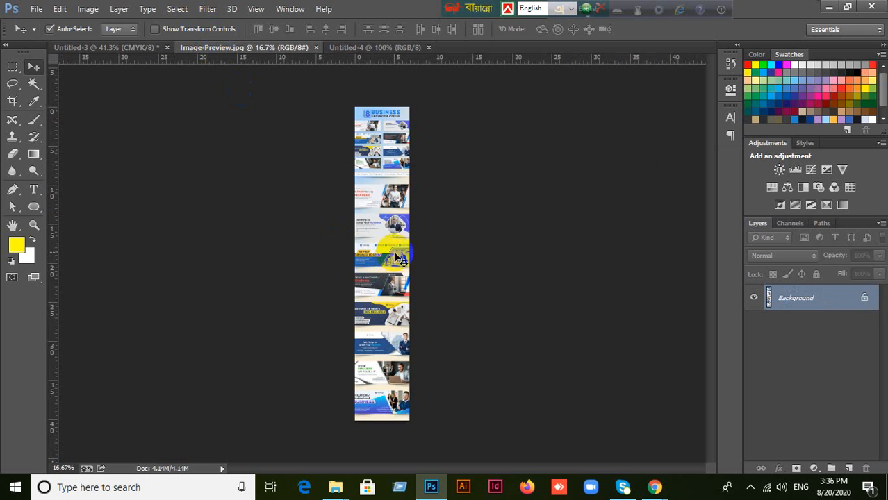
scroll(393, 251, up, 8)
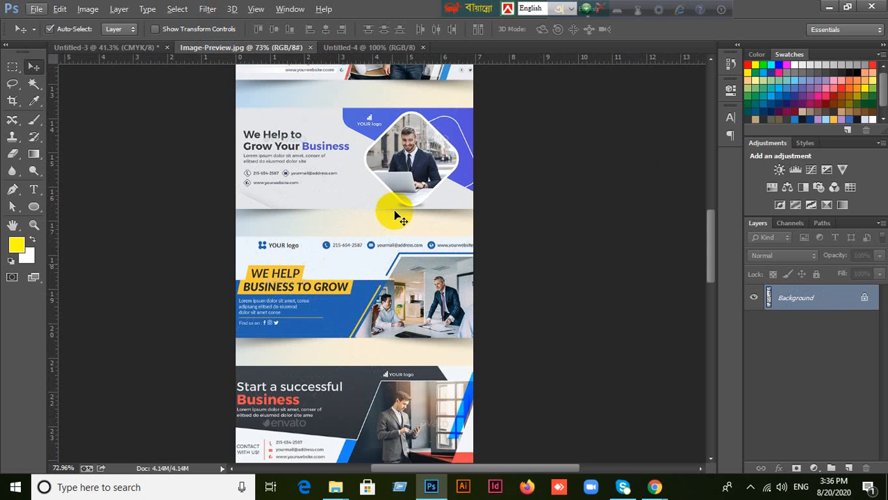
scroll(400, 359, up, 5)
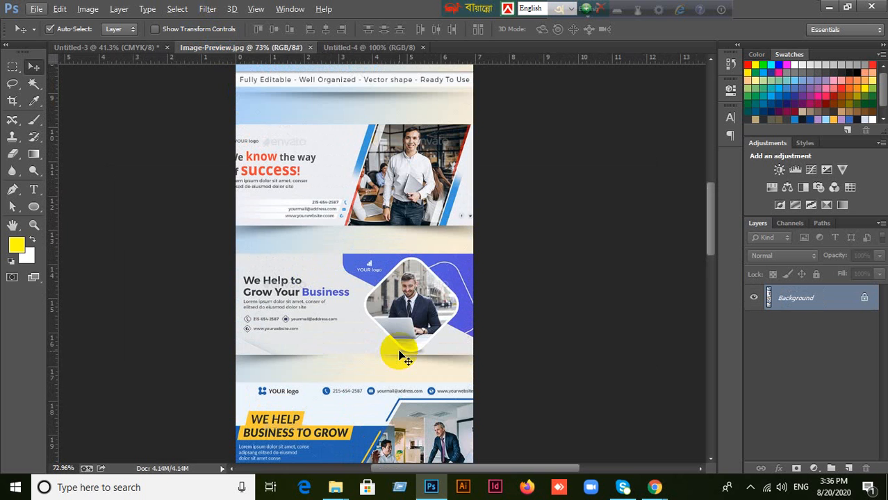
scroll(388, 304, up, 2)
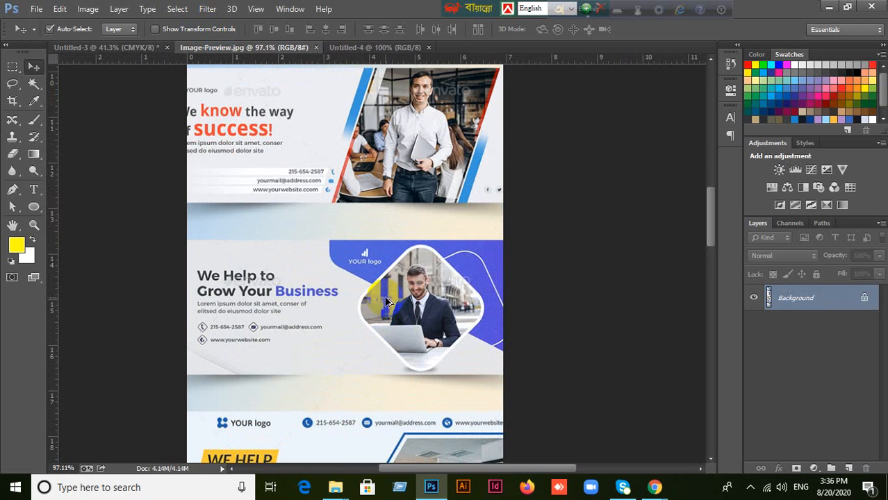
scroll(331, 235, up, 2)
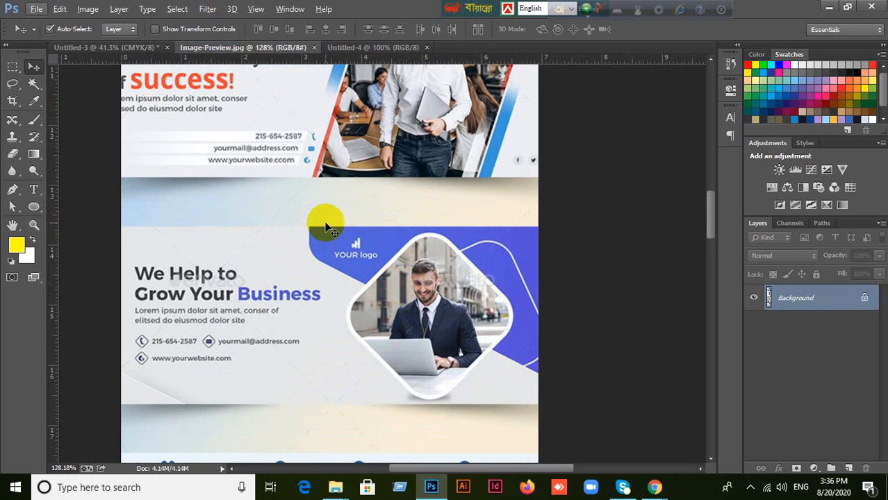
scroll(423, 287, down, 1)
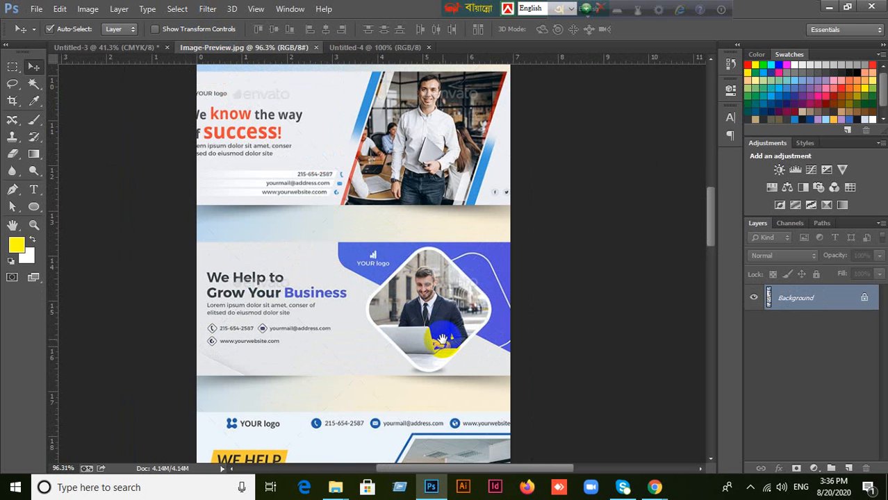
scroll(442, 339, down, 6)
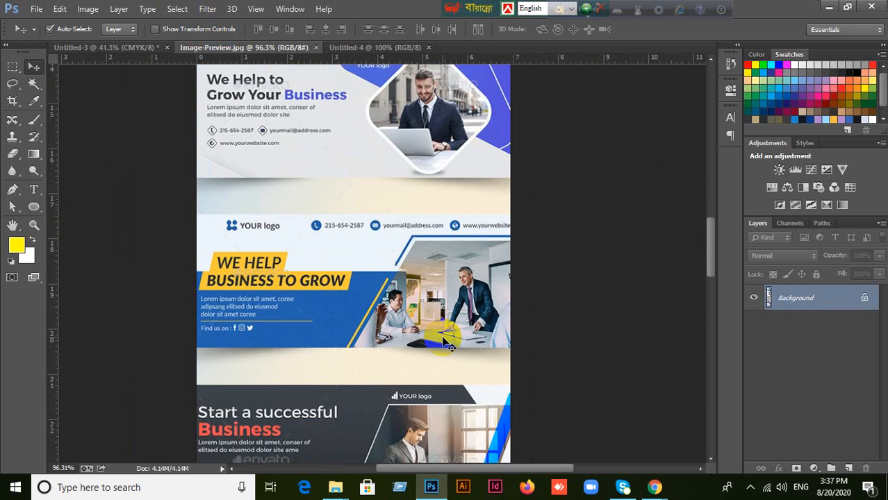
scroll(444, 340, down, 8)
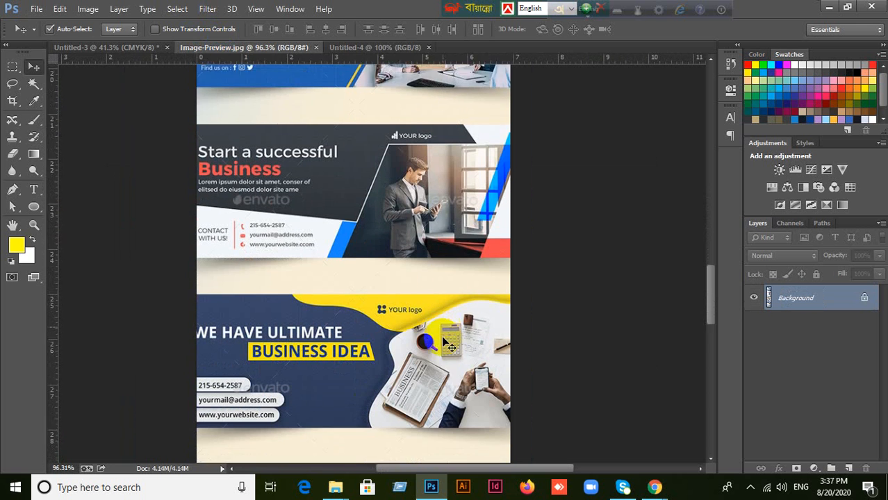
scroll(444, 340, down, 2)
scroll(443, 341, up, 4)
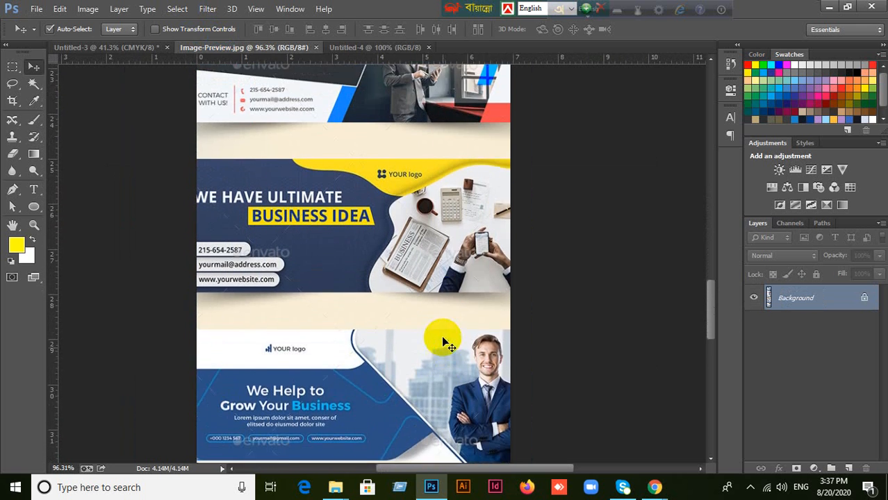
scroll(445, 344, up, 4)
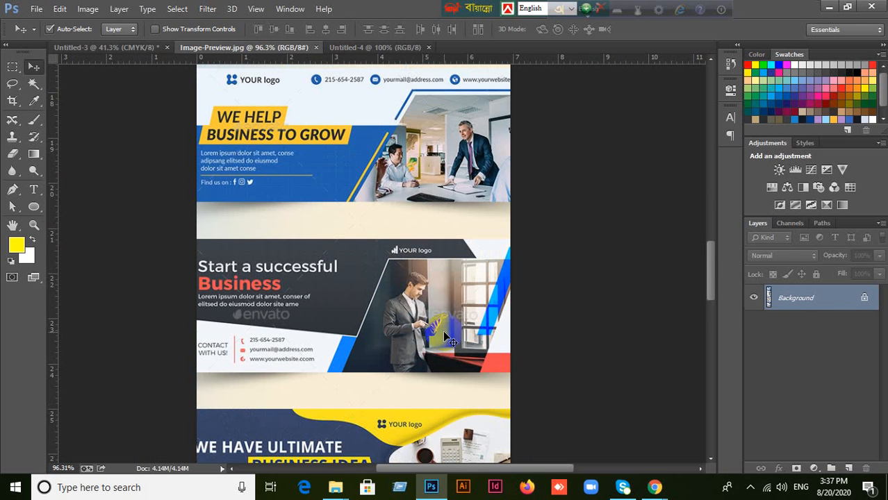
scroll(385, 195, up, 1)
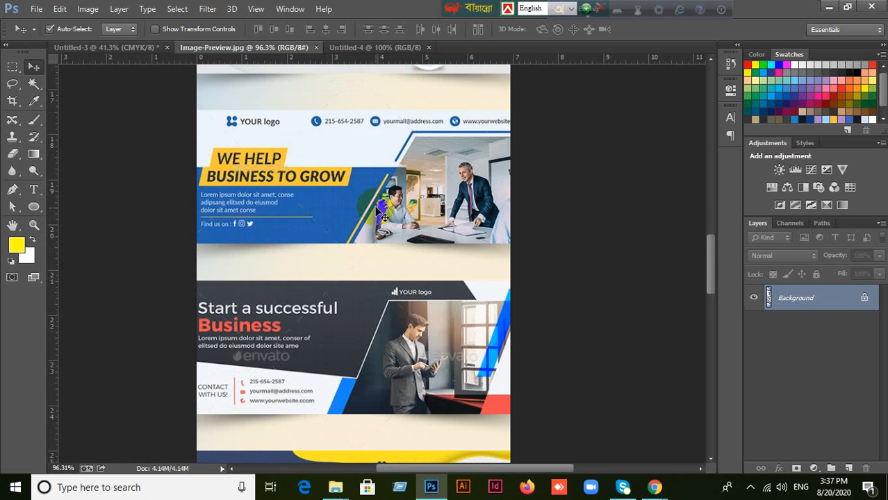
scroll(384, 218, down, 2)
scroll(383, 226, up, 2)
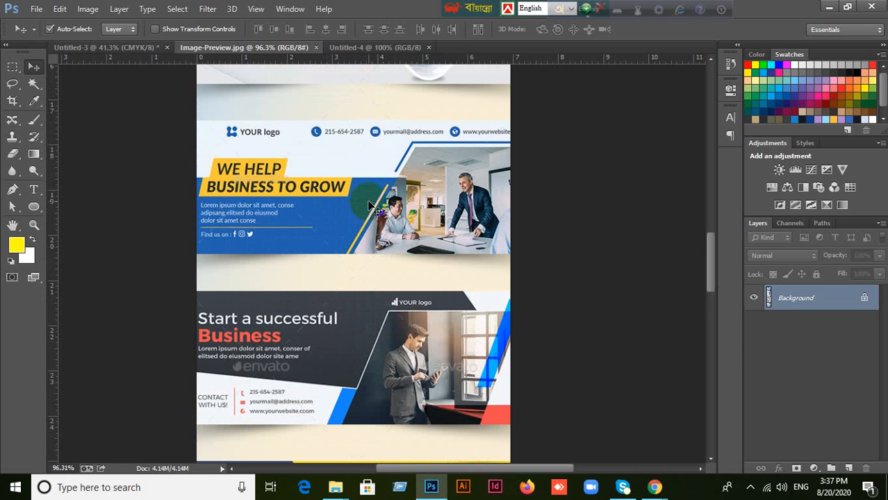
scroll(372, 208, down, 9)
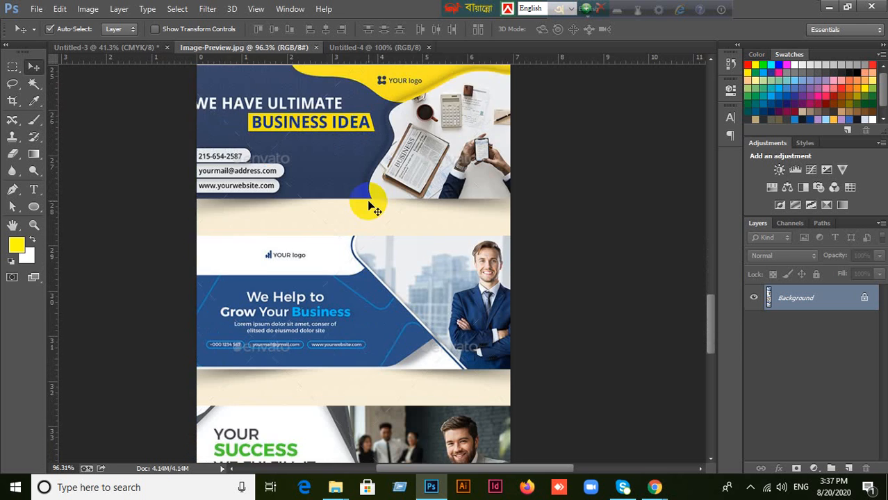
scroll(372, 207, down, 8)
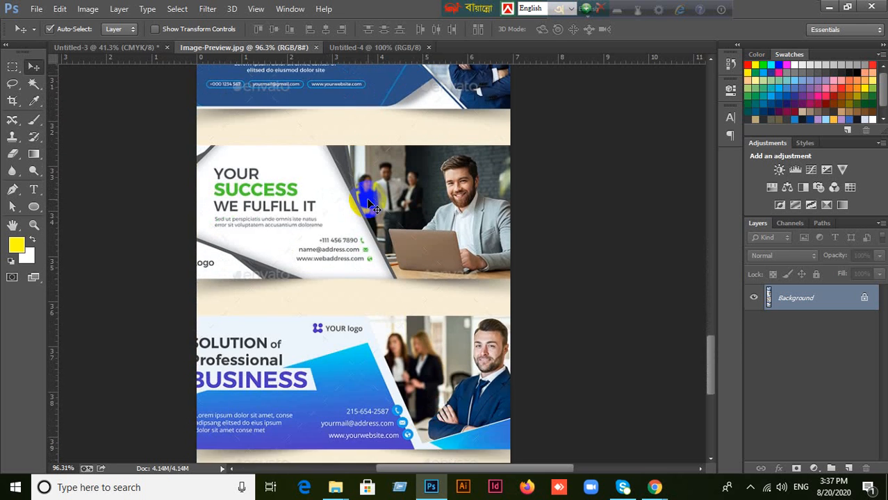
scroll(372, 207, up, 9)
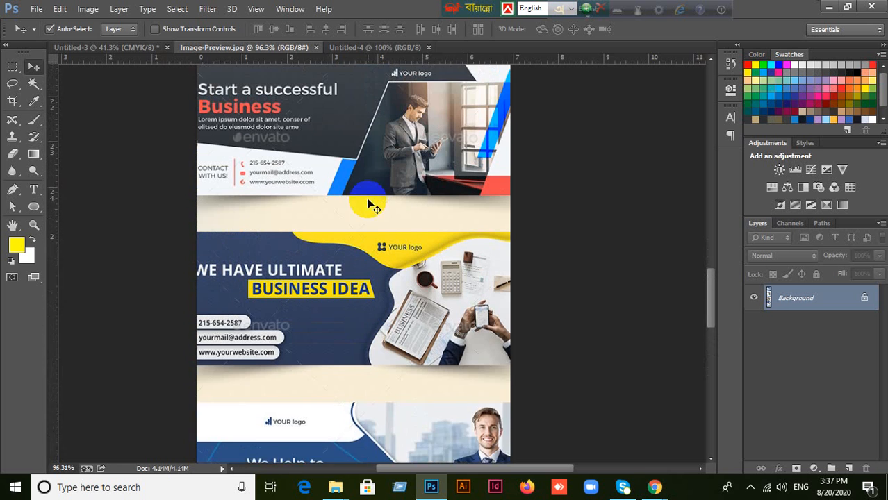
scroll(372, 207, up, 4)
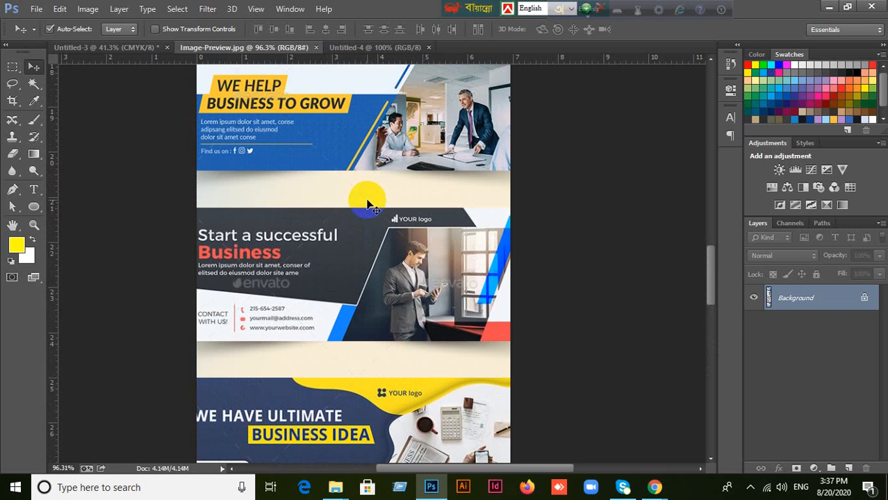
scroll(368, 205, up, 2)
scroll(369, 200, down, 1)
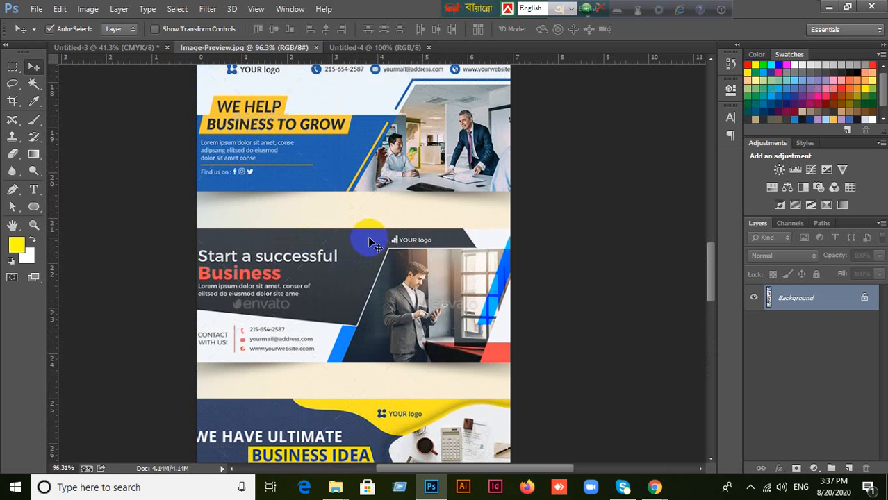
Crop Image-Preview.jpg to the dark "Start a successful Business" cover with the Perspective Crop tool, matching its four corners.
click(13, 102)
click(44, 117)
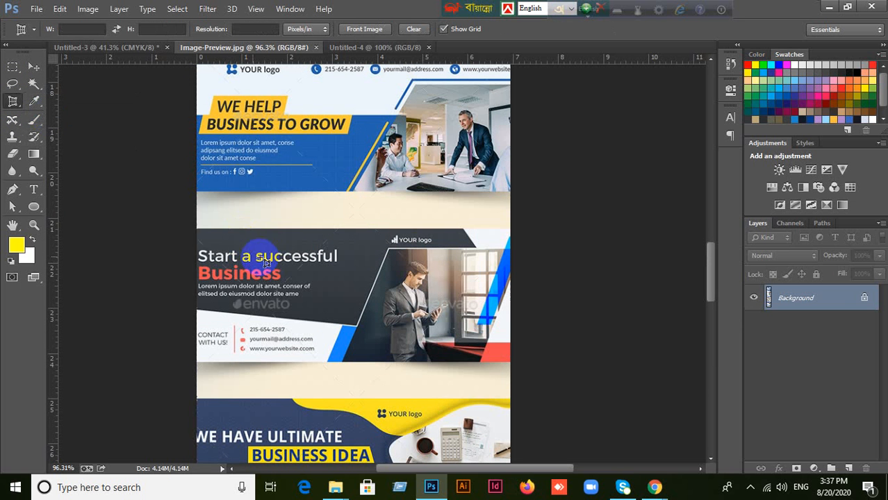
click(197, 228)
click(510, 229)
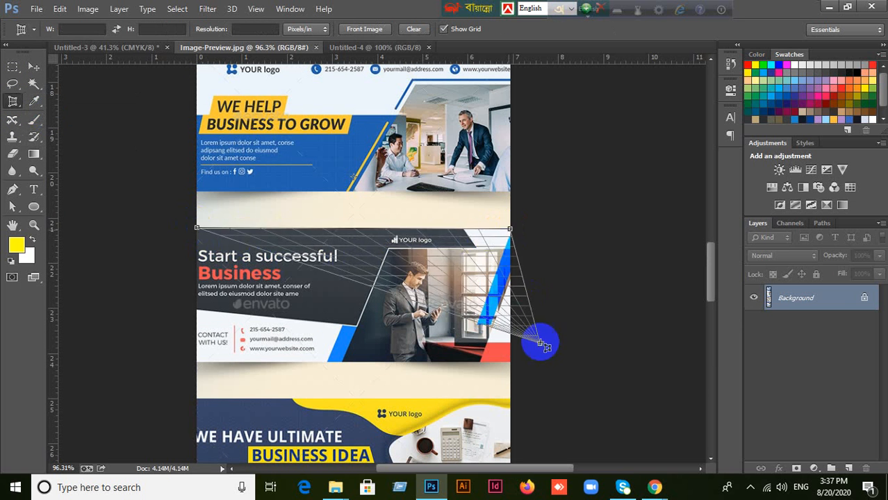
click(510, 362)
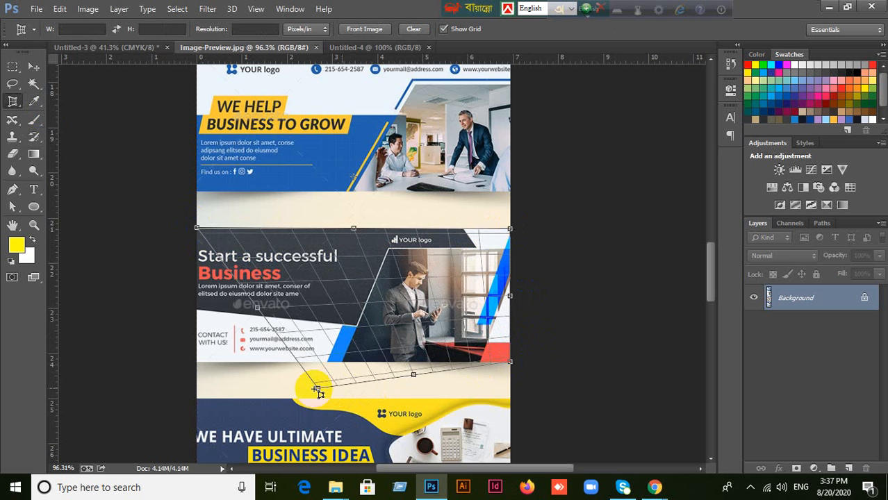
click(197, 363)
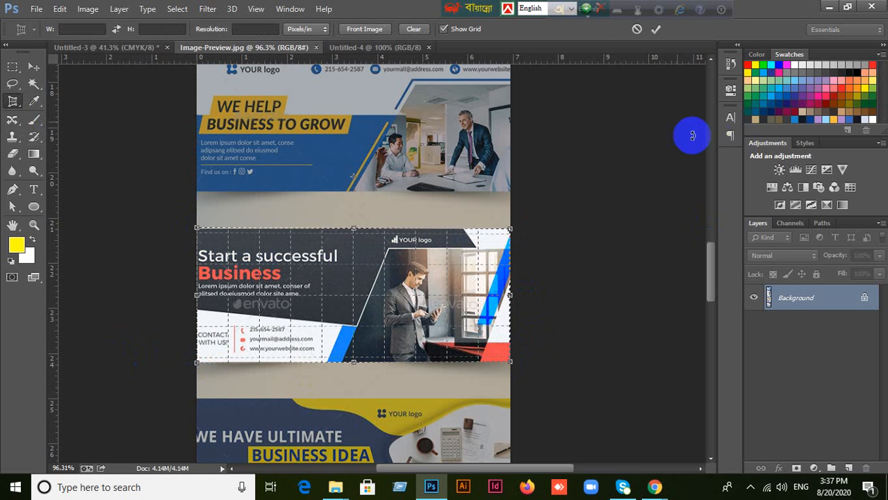
click(656, 30)
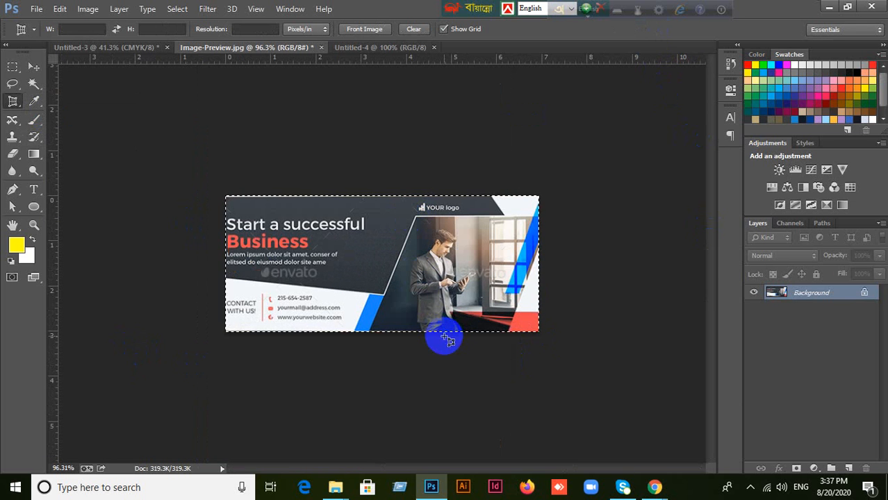
Paste the cropped cover into the blank Untitled-4 document and move it slightly left and up on the canvas.
click(369, 49)
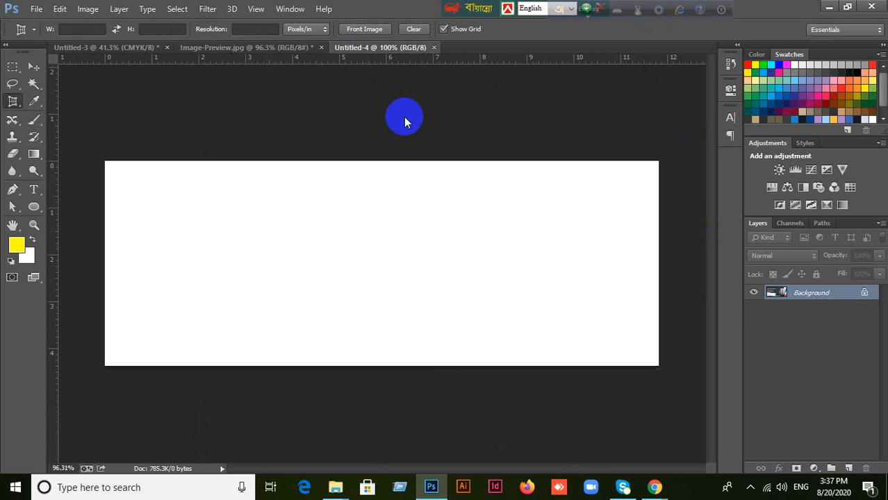
key(ctrl+v)
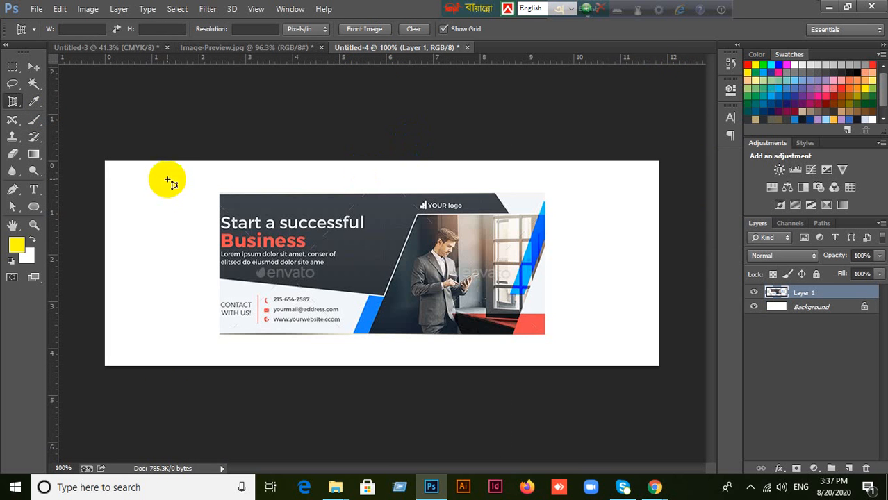
click(33, 70)
drag(369, 247, 327, 240)
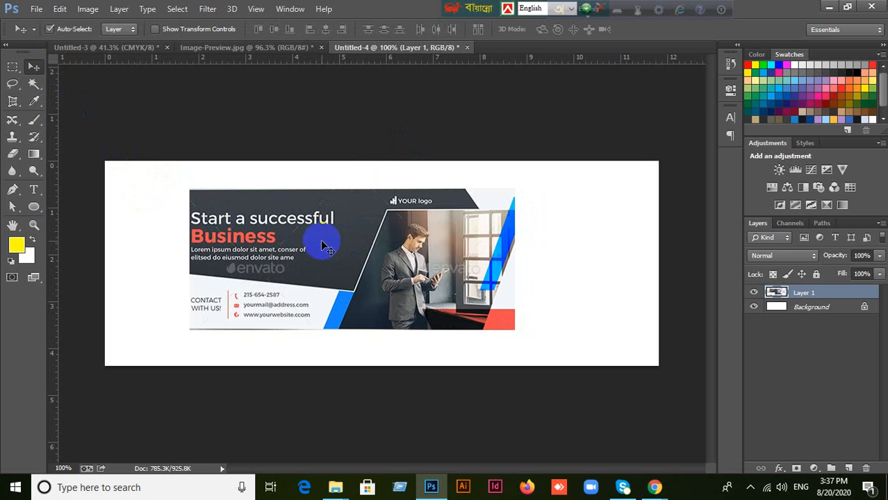
Move the pasted cover to the canvas's top-left corner and scale it to 170.20% width and 144.95% height to fill the canvas.
scroll(322, 245, up, 5)
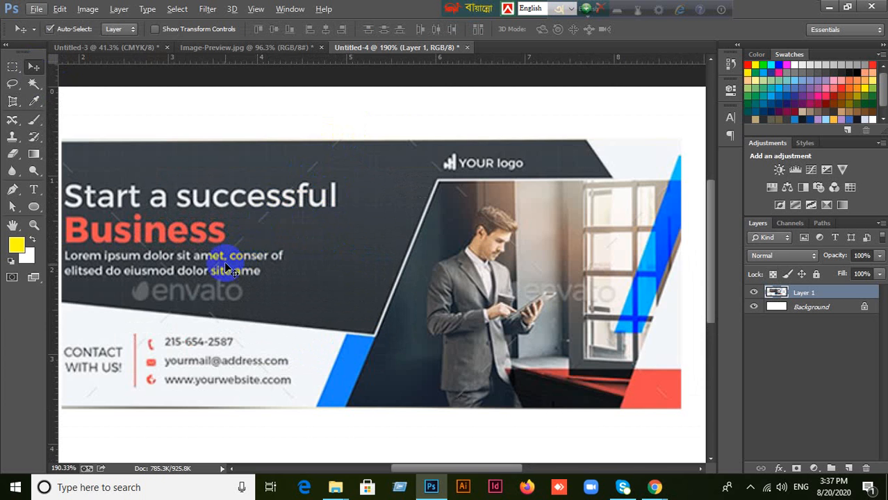
scroll(230, 270, down, 4)
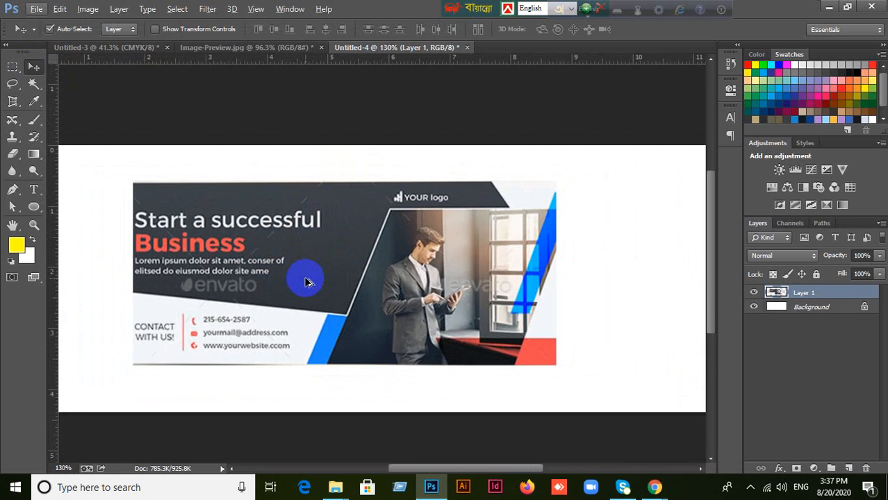
scroll(308, 282, down, 1)
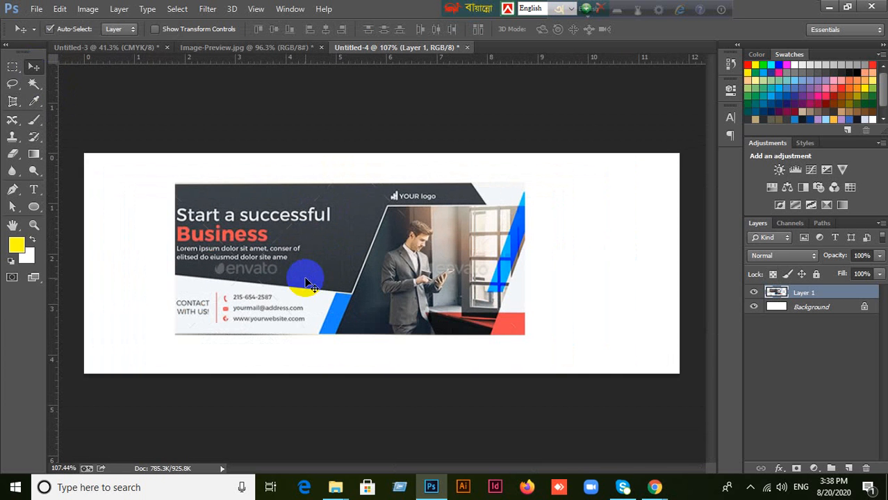
drag(308, 281, 219, 254)
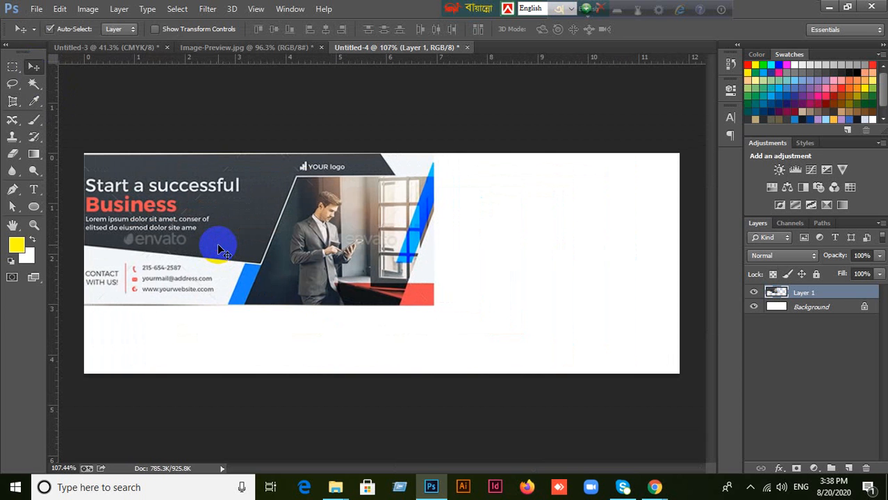
key(ctrl+t)
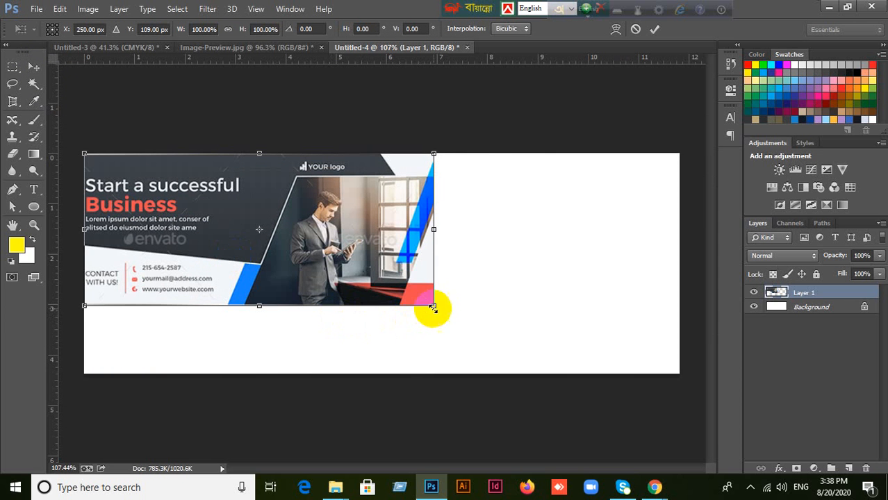
drag(435, 306, 591, 374)
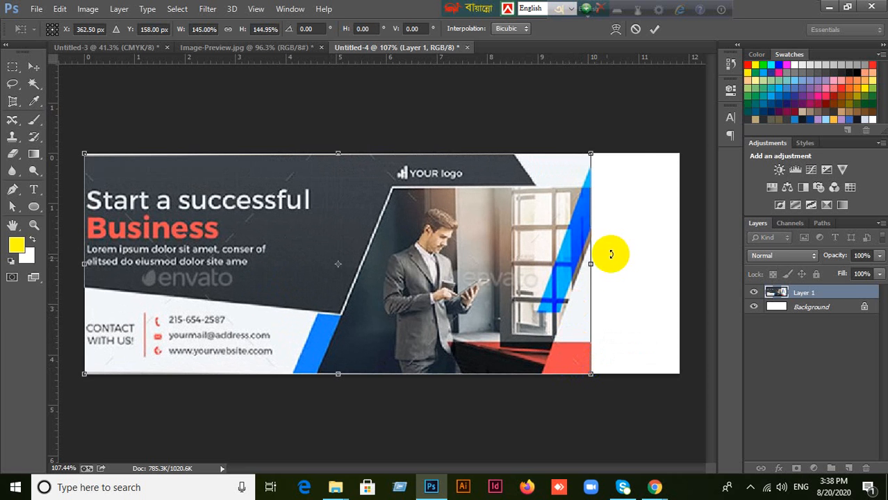
drag(595, 266, 683, 265)
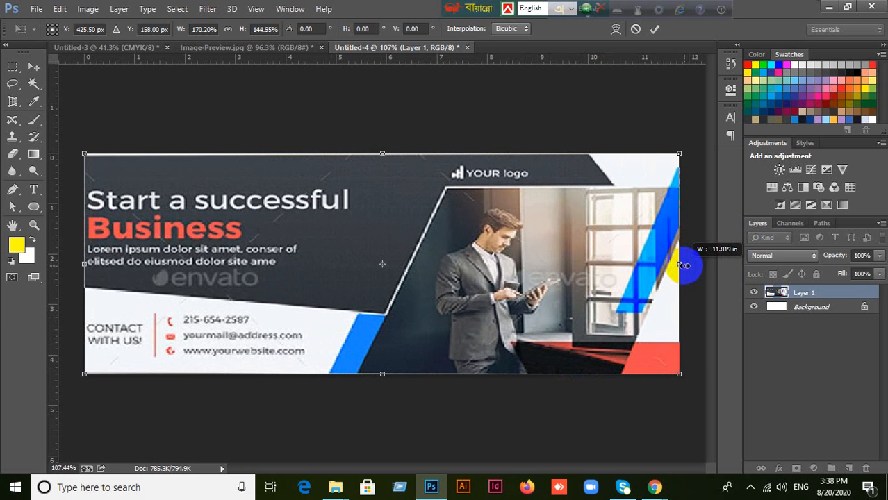
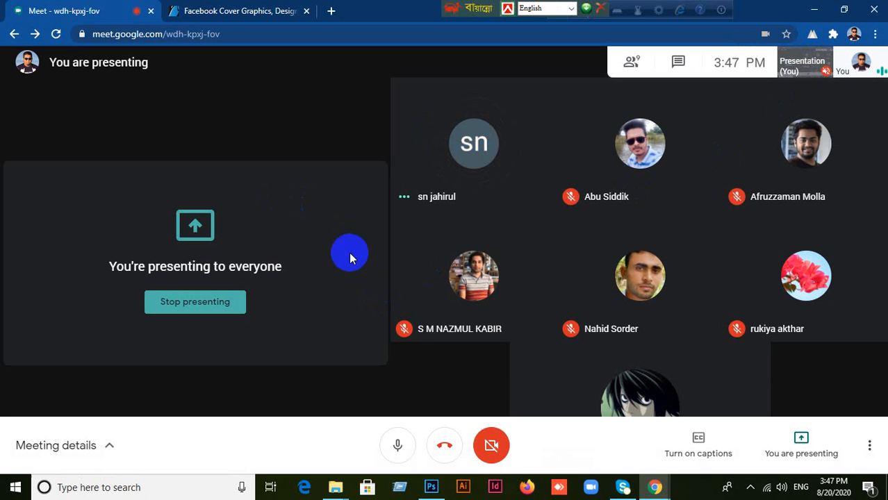
click(224, 12)
click(87, 12)
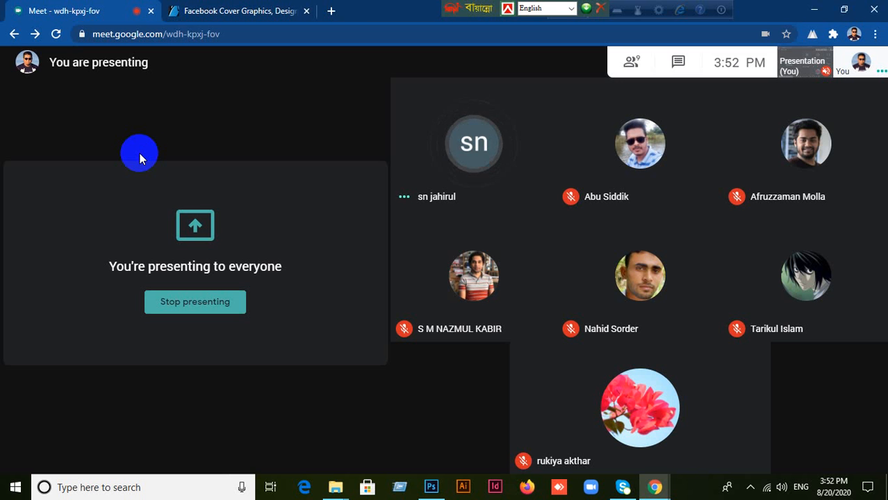
click(207, 12)
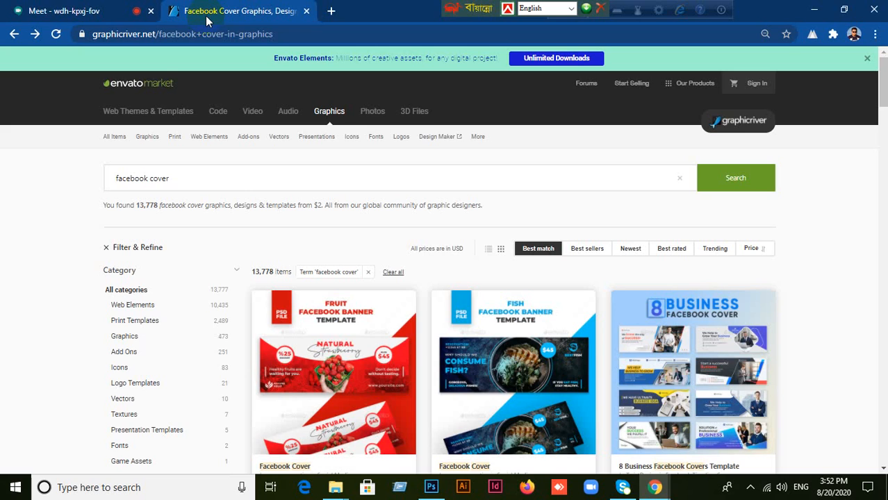
Open the Gmail inbox in a new browser tab and move the floating language bar away from the open tabs.
click(330, 12)
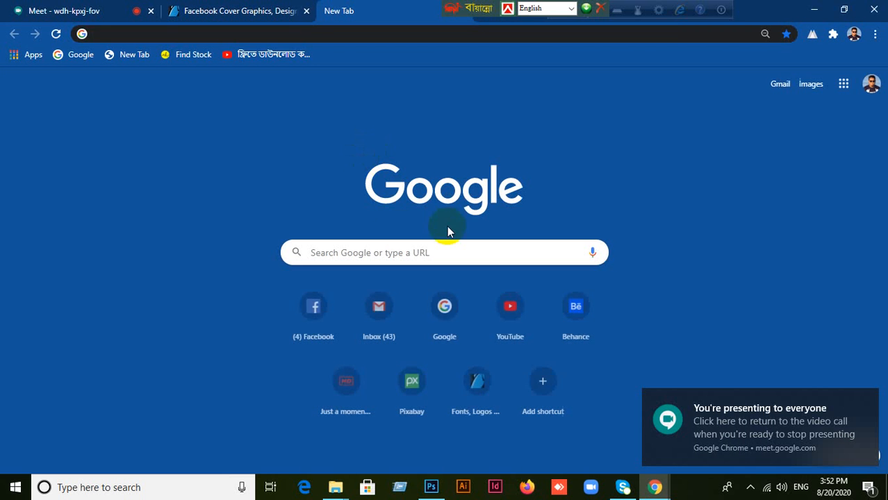
click(773, 86)
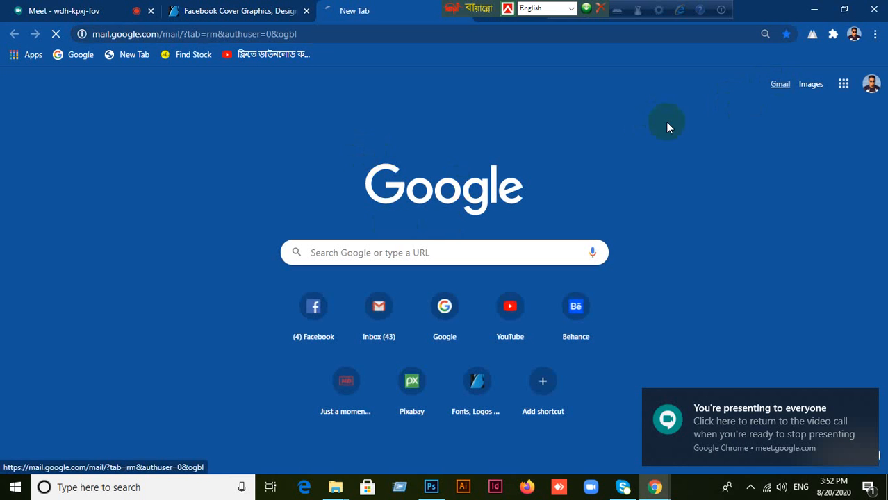
drag(476, 18, 749, 8)
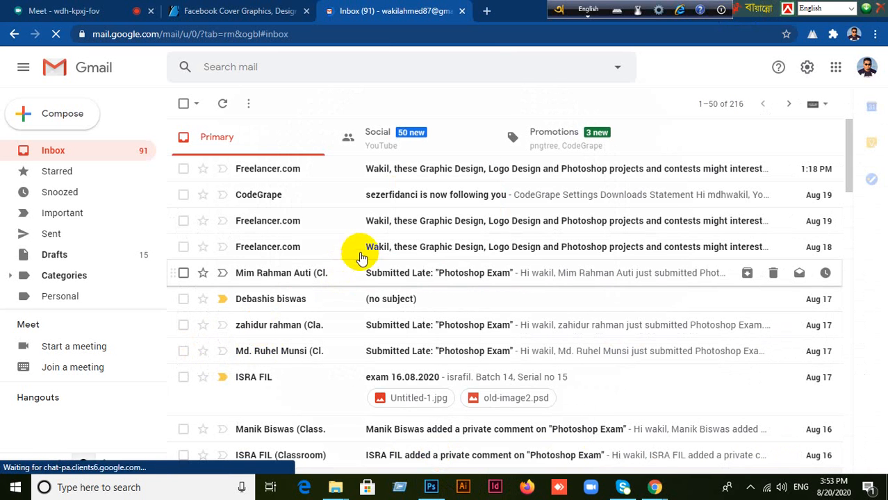
Find the Jul 23 Google Drive "Invitation to collaborate" e-mail in the inbox and open the shared folder it links to.
scroll(333, 251, down, 1)
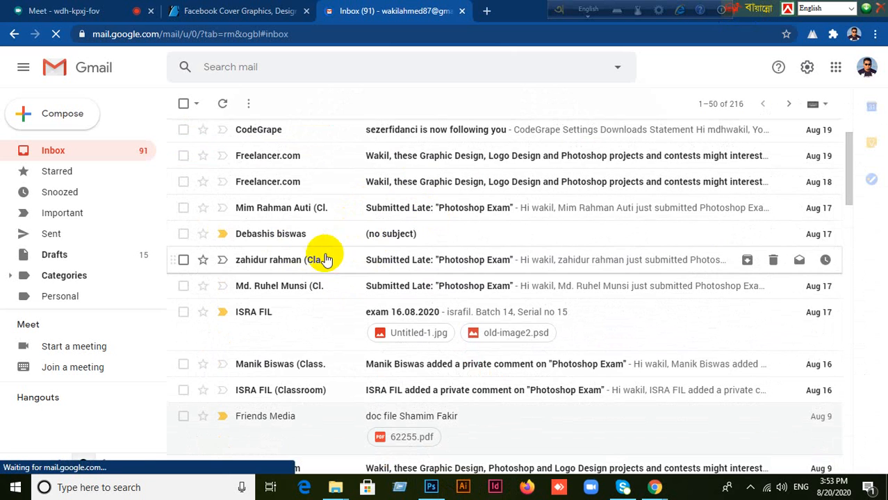
scroll(356, 272, down, 3)
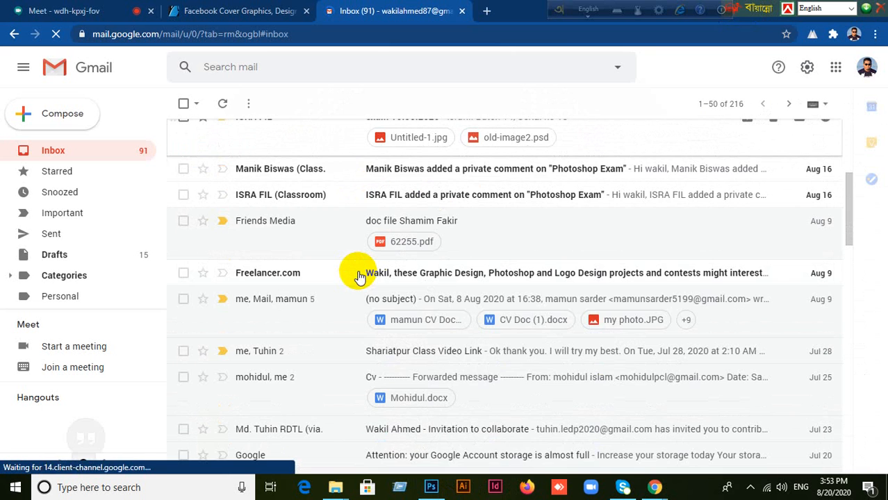
scroll(375, 292, down, 1)
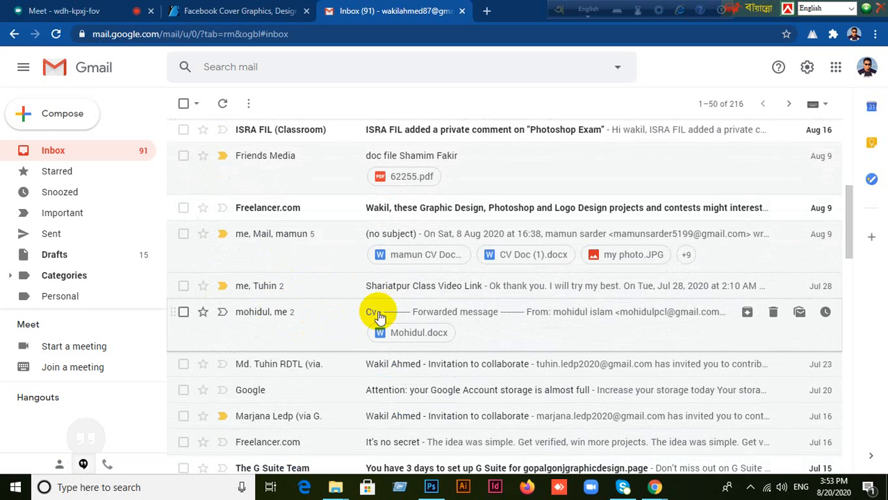
scroll(353, 363, down, 1)
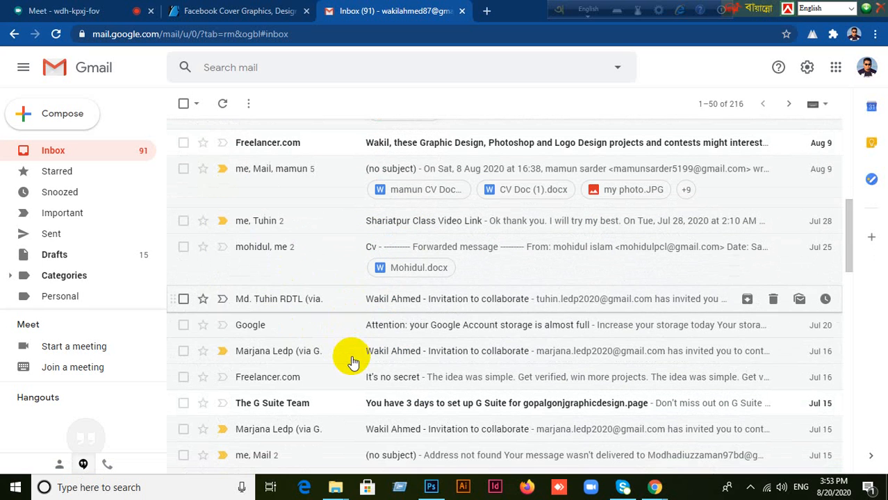
click(376, 299)
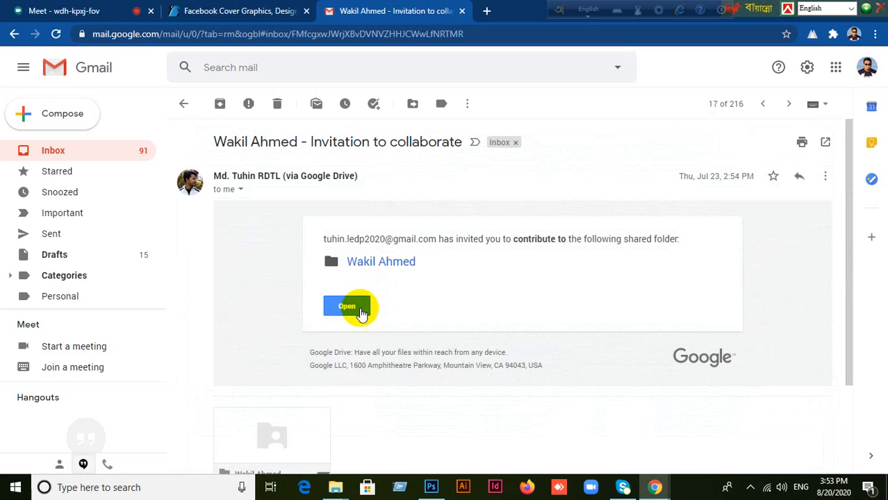
click(351, 306)
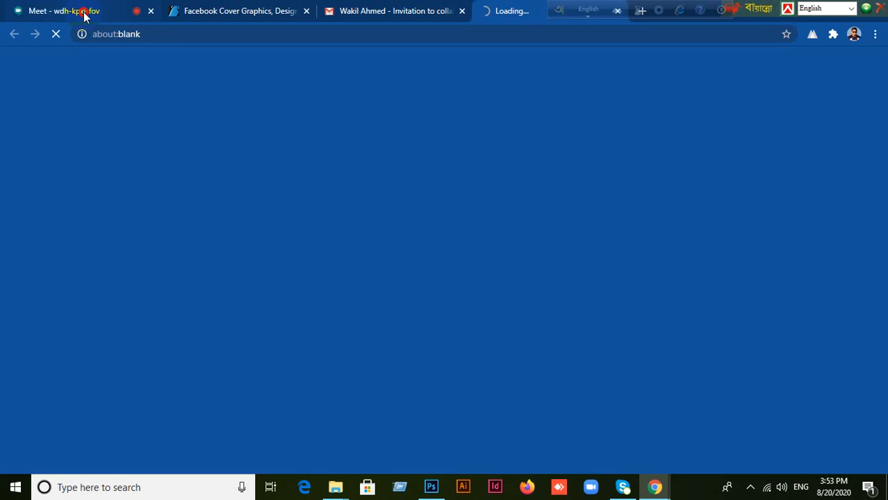
Check the Meet call, return to the shared Drive folder and move the floating language bar clear of the browser tabs.
click(83, 12)
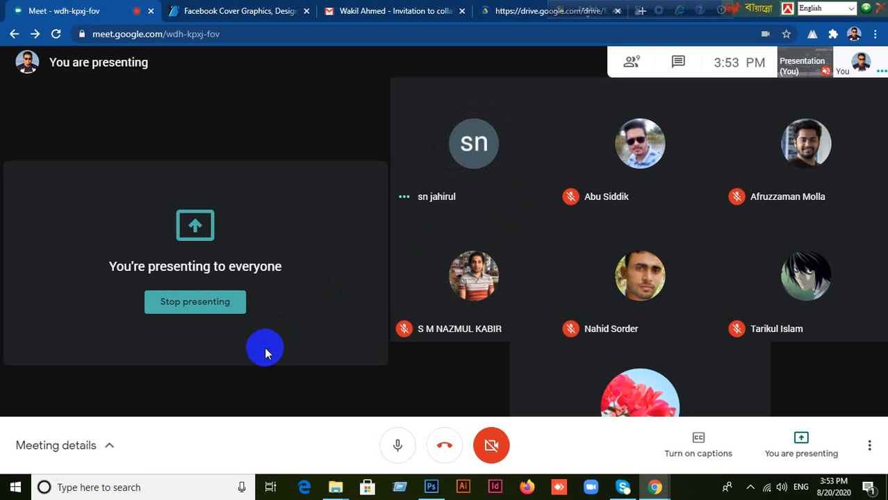
click(503, 12)
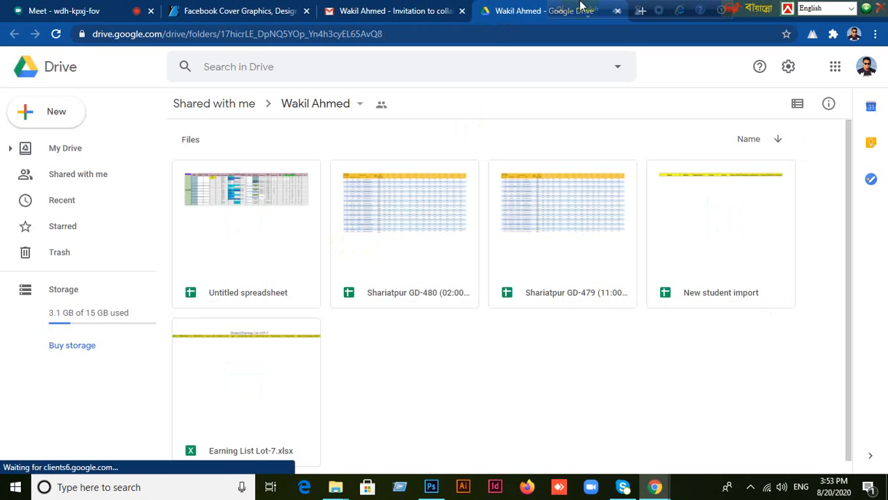
drag(565, 10, 802, 10)
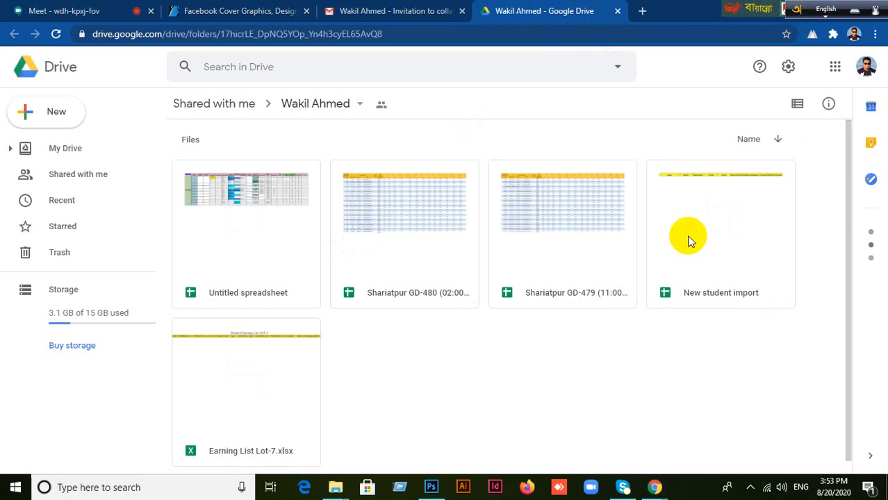
click(372, 12)
click(528, 11)
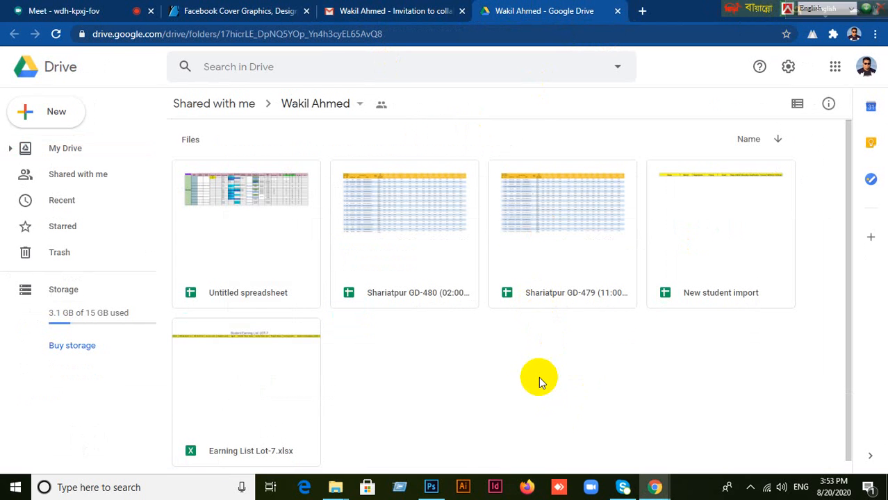
Open the Shariatpur GD-480 spreadsheet from the shared folder with Google Sheets.
click(400, 230)
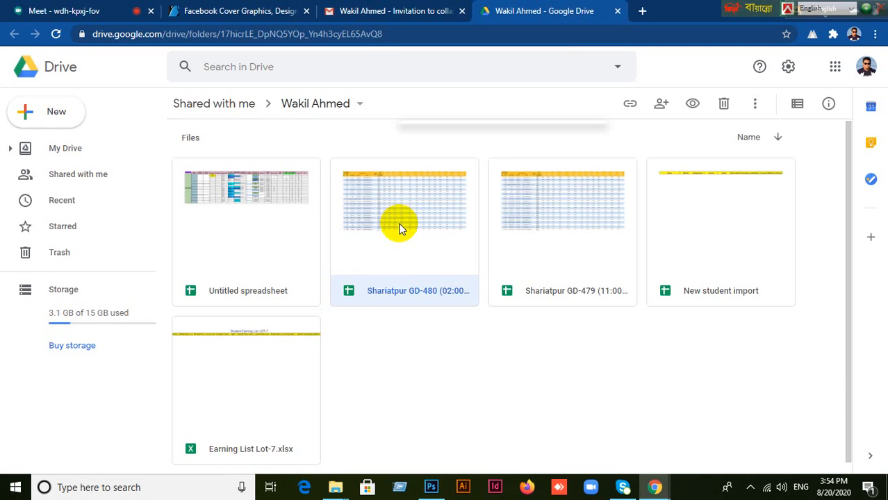
click(420, 379)
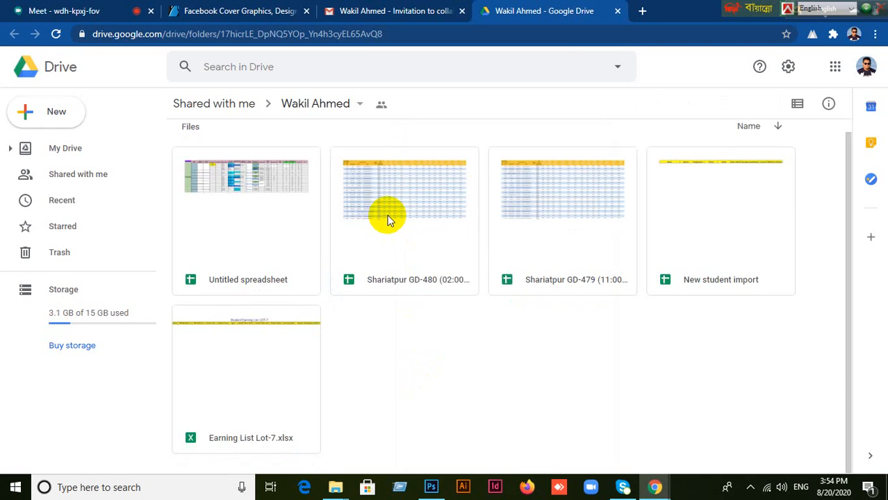
right_click(386, 205)
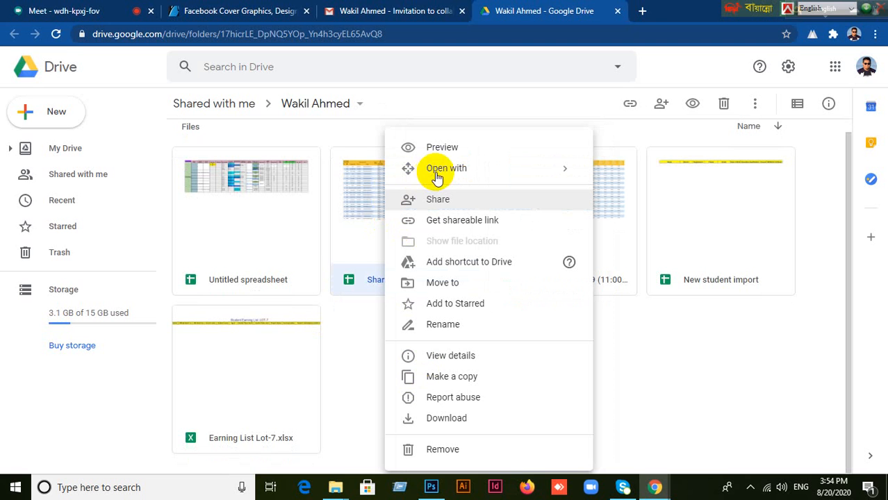
mouse_move(497, 172)
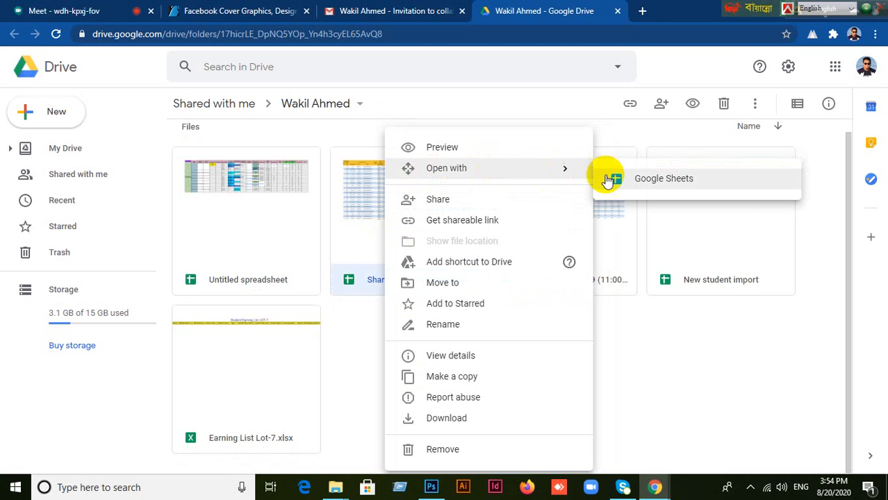
click(643, 179)
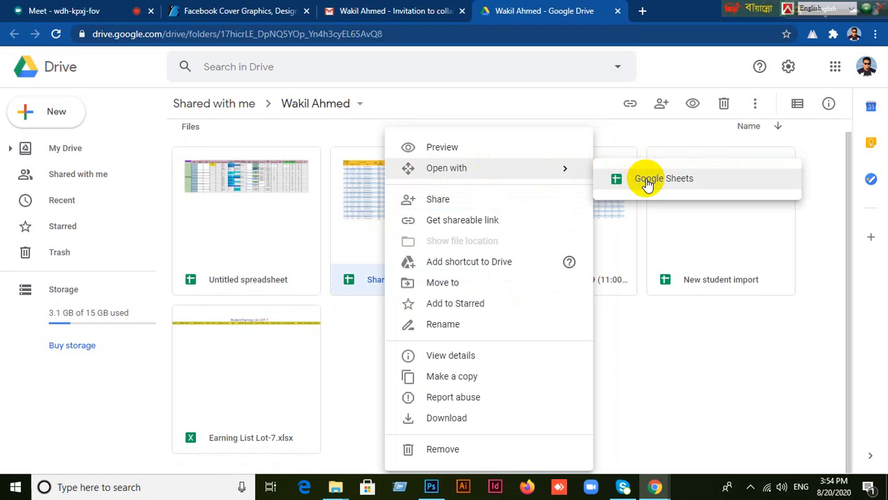
Open the Shariatpur GD-479 spreadsheet with Google Sheets as well and return to the shared Drive folder.
click(496, 20)
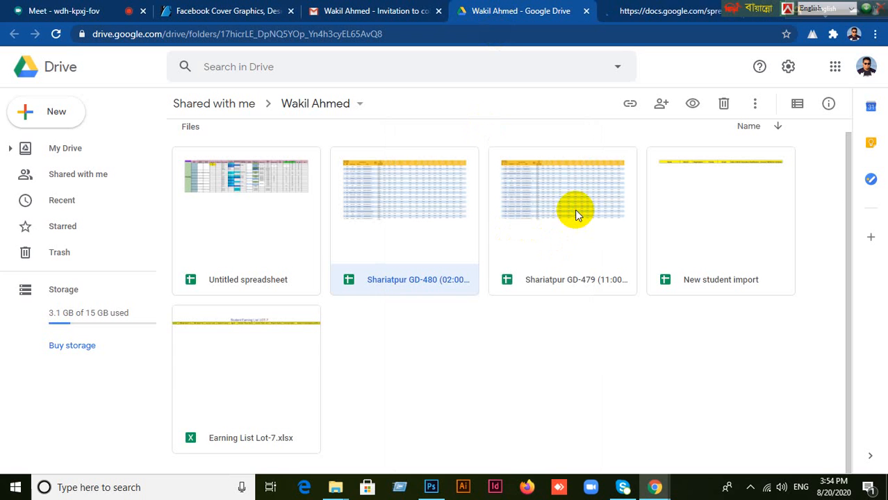
click(576, 215)
right_click(576, 215)
mouse_move(649, 173)
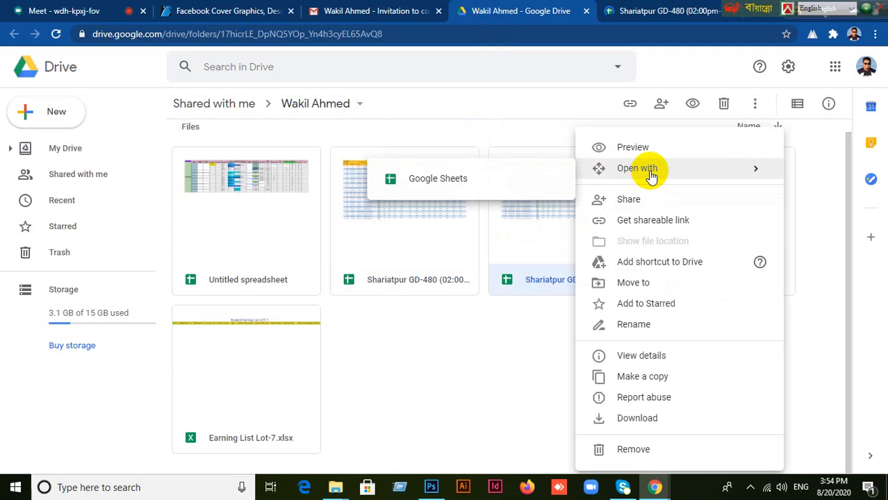
click(522, 190)
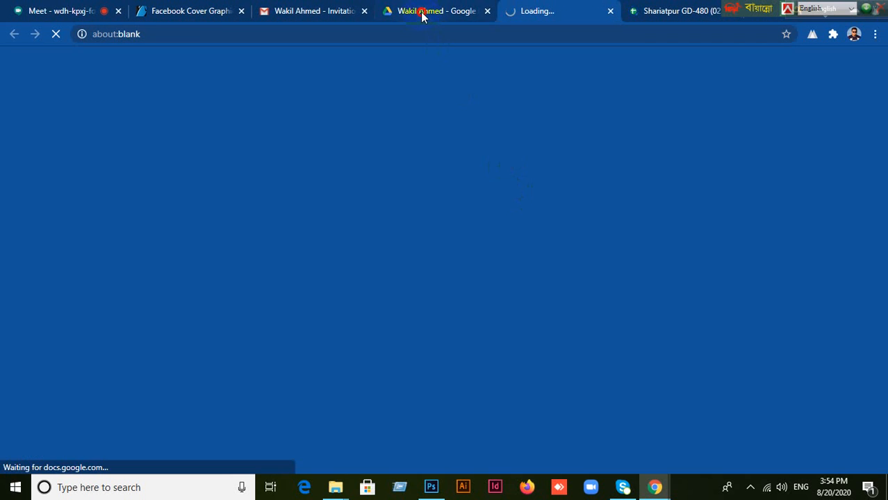
click(422, 15)
click(492, 373)
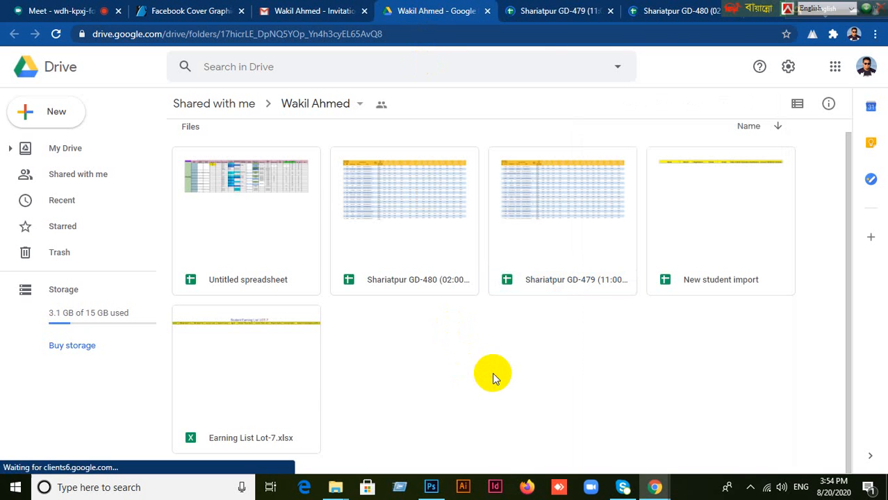
Look through the student rows of the Shariatpur GD-480 attendance sheet and its class columns up to Class 22.
click(672, 13)
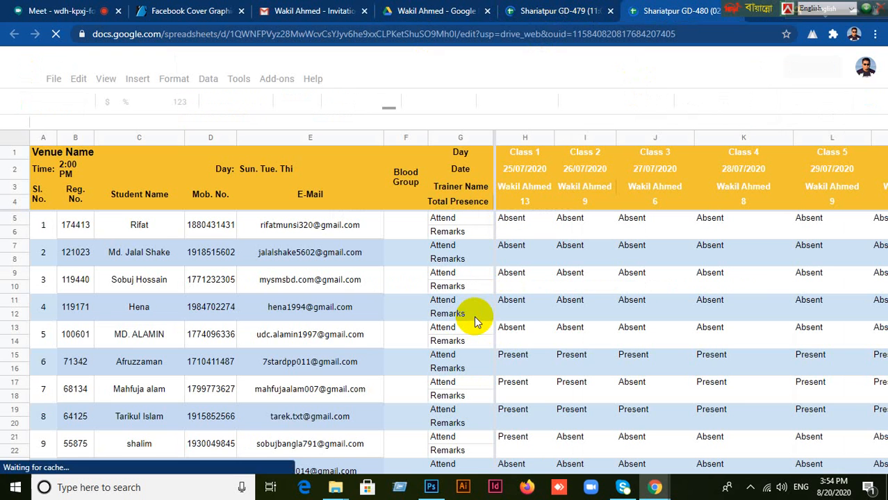
scroll(542, 435, down, 1)
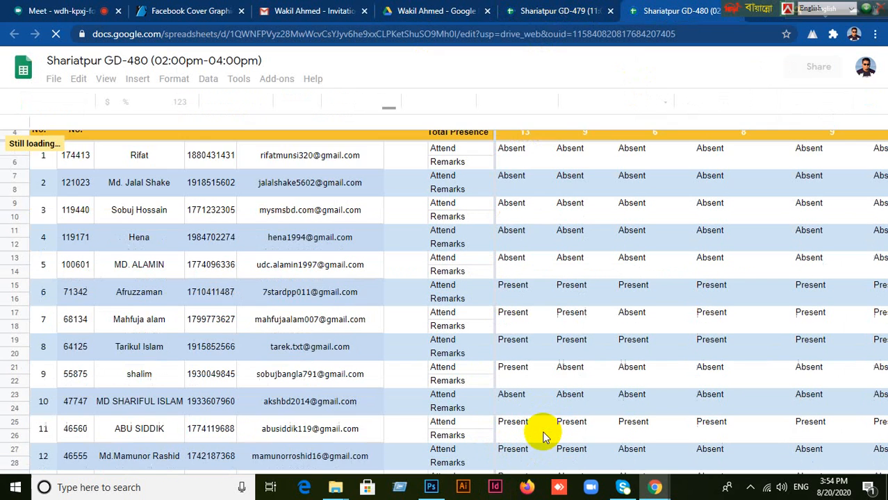
scroll(543, 436, down, 10)
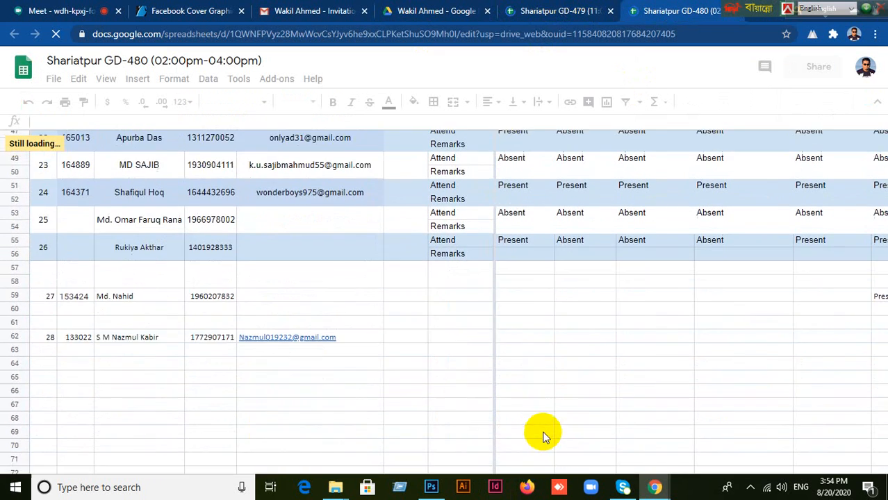
scroll(544, 437, up, 2)
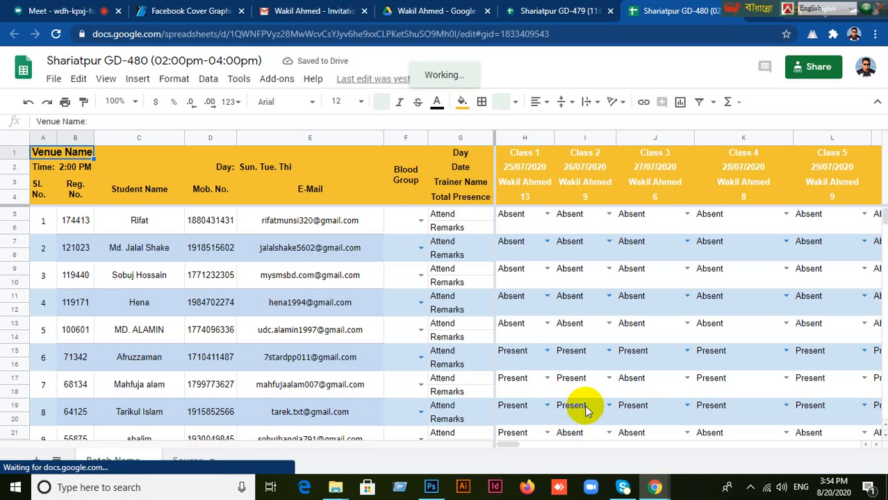
scroll(587, 408, down, 2)
scroll(586, 410, down, 1)
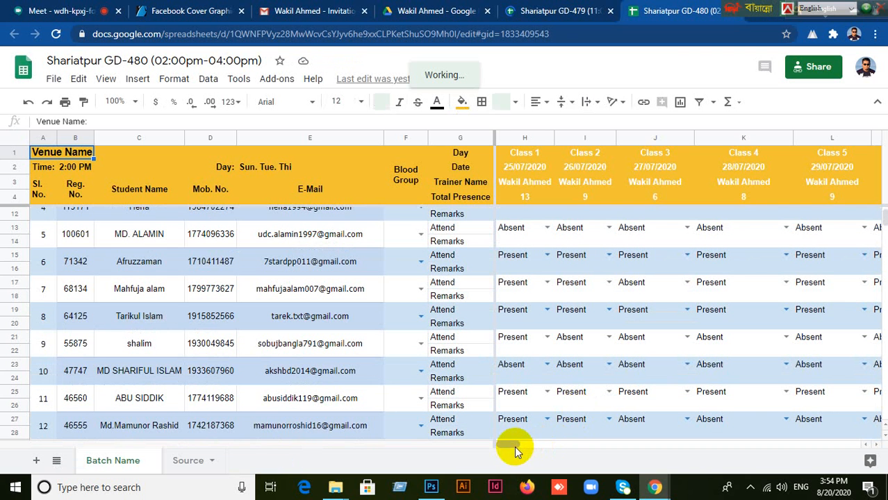
drag(534, 444, 586, 445)
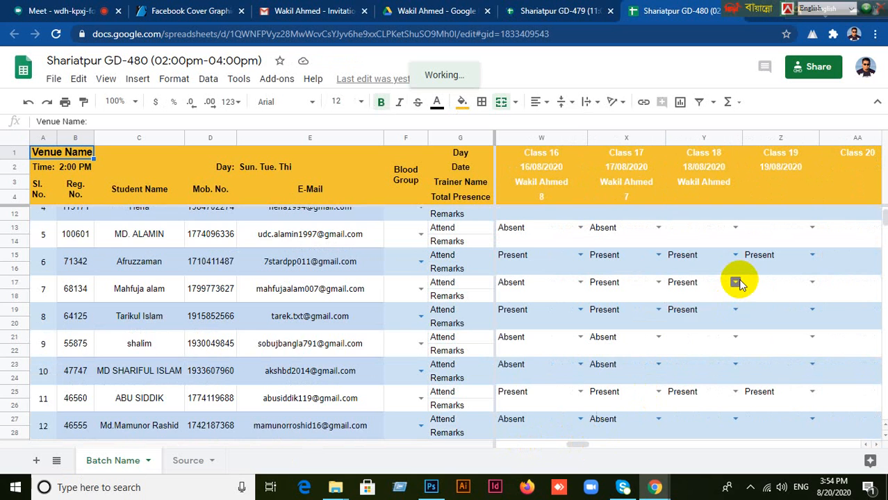
scroll(739, 283, up, 3)
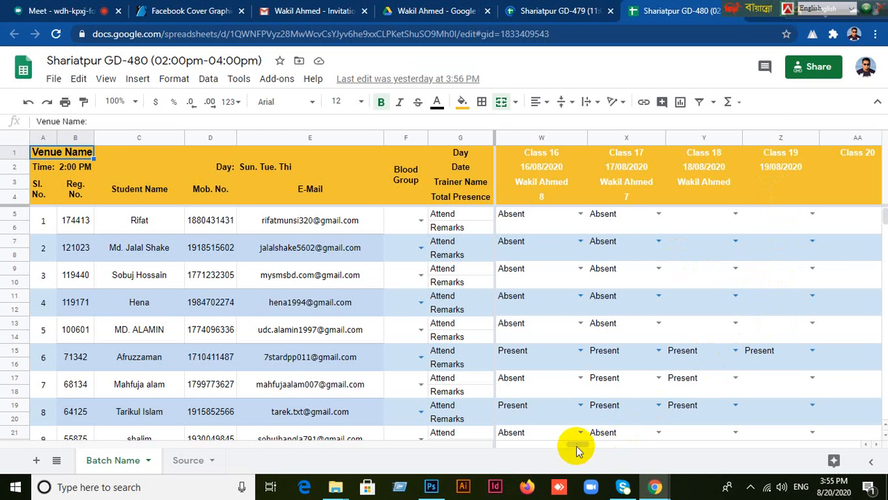
drag(578, 446, 593, 448)
scroll(620, 378, down, 5)
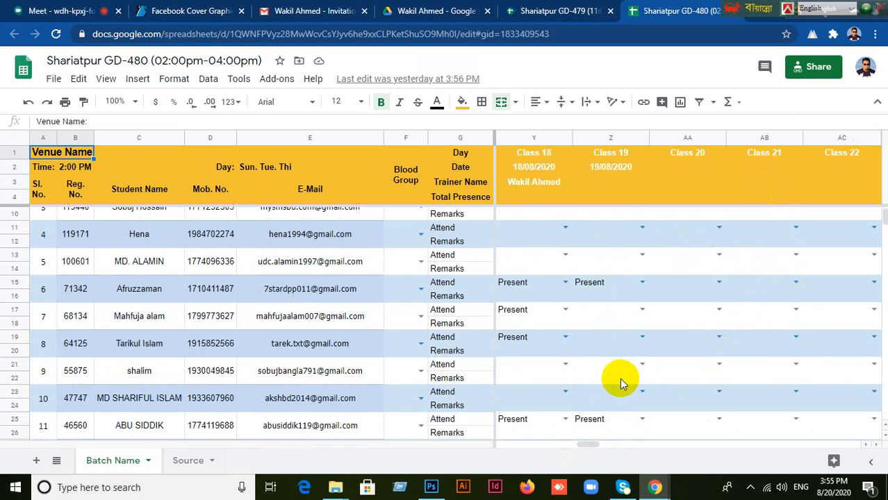
scroll(620, 378, down, 8)
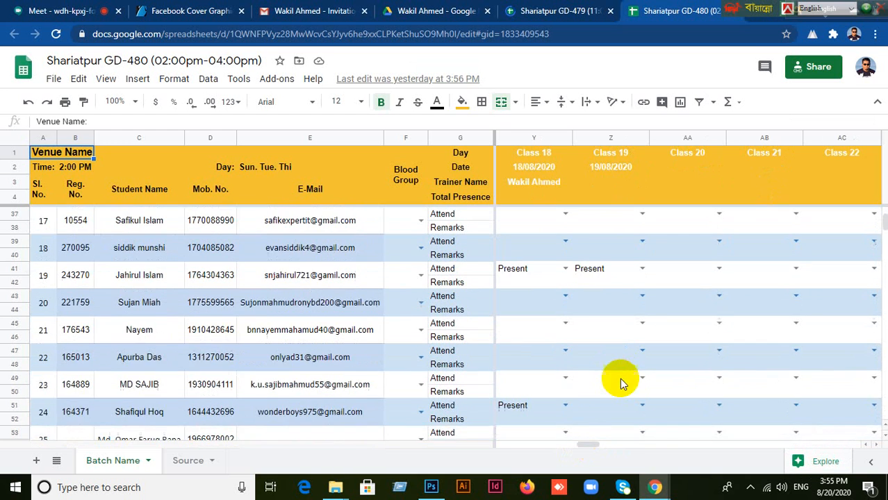
scroll(620, 378, up, 15)
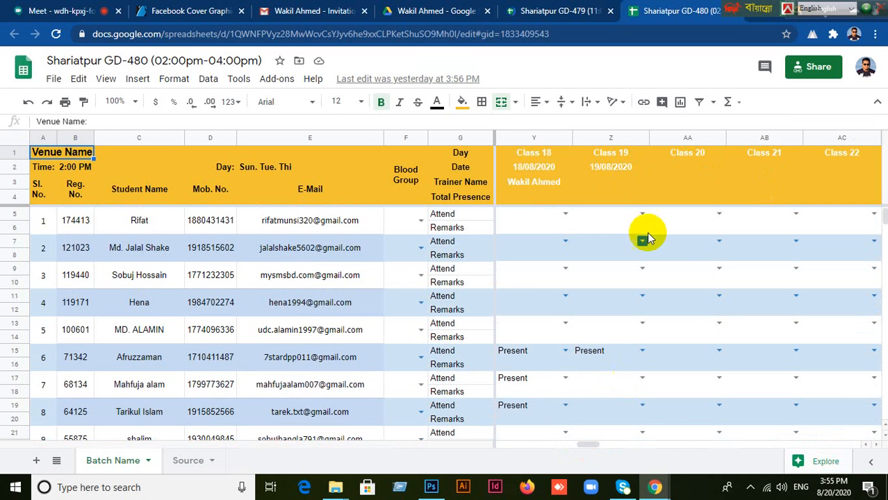
Set the Class 20 date to 20/08/2020 and fill the trainer name from Class 18 across Classes 19 and 20.
click(676, 171)
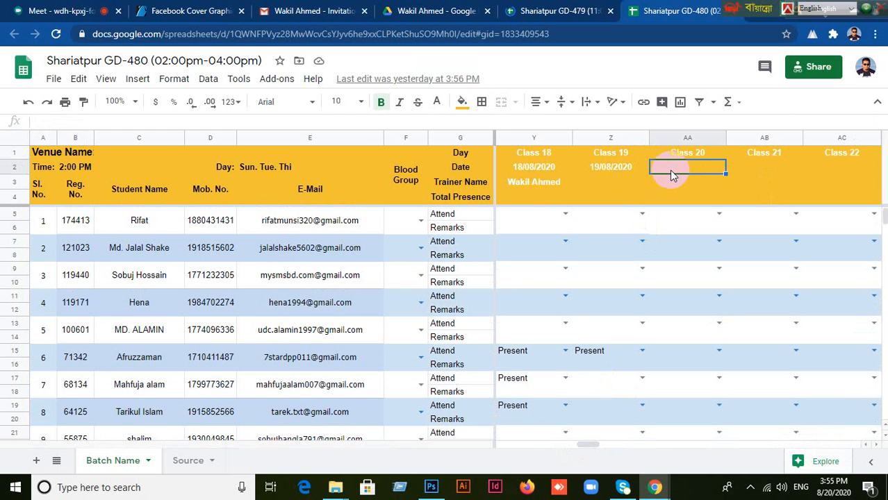
double_click(679, 169)
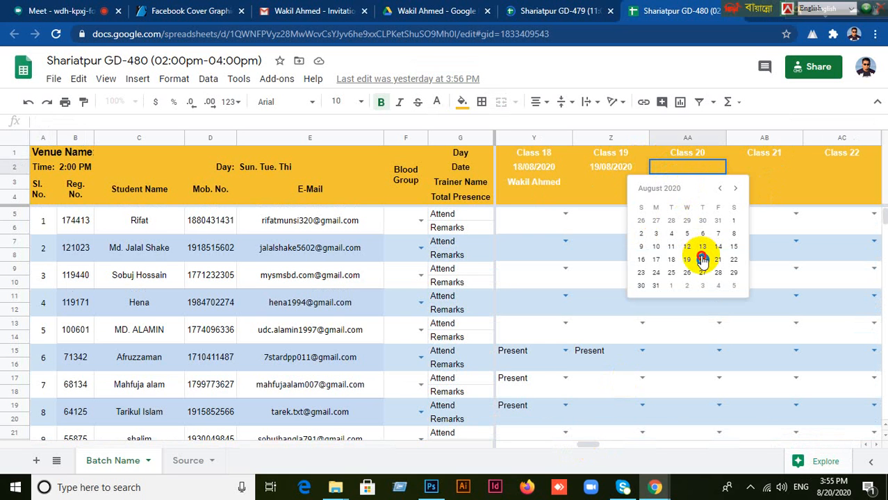
click(702, 260)
click(535, 180)
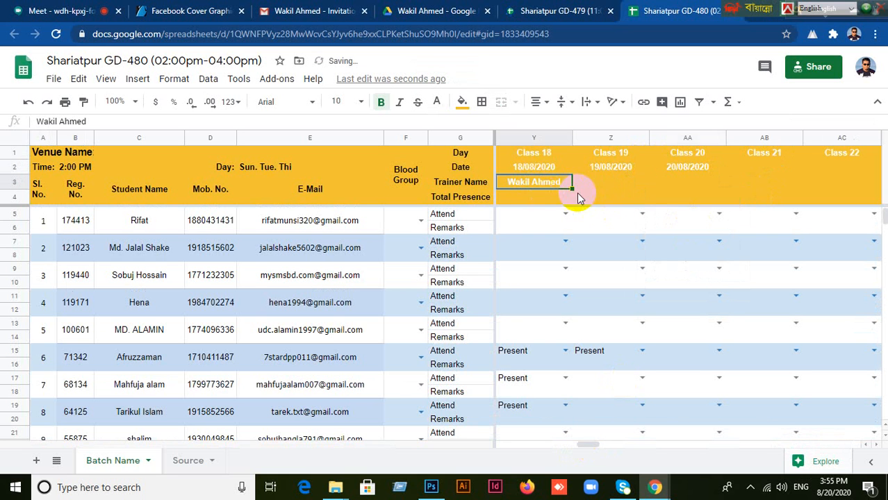
drag(572, 189, 670, 183)
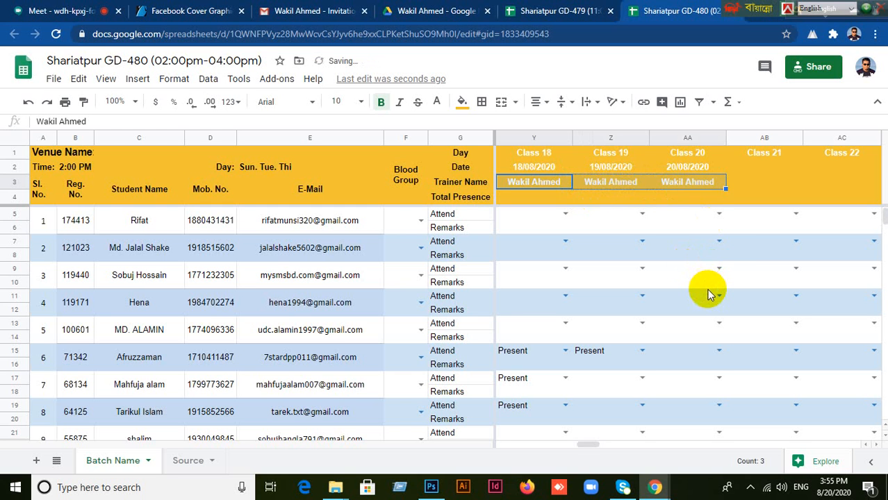
Go down the Class 20 attendance column from student no. 1 and mark student no. 6 as Present.
click(686, 221)
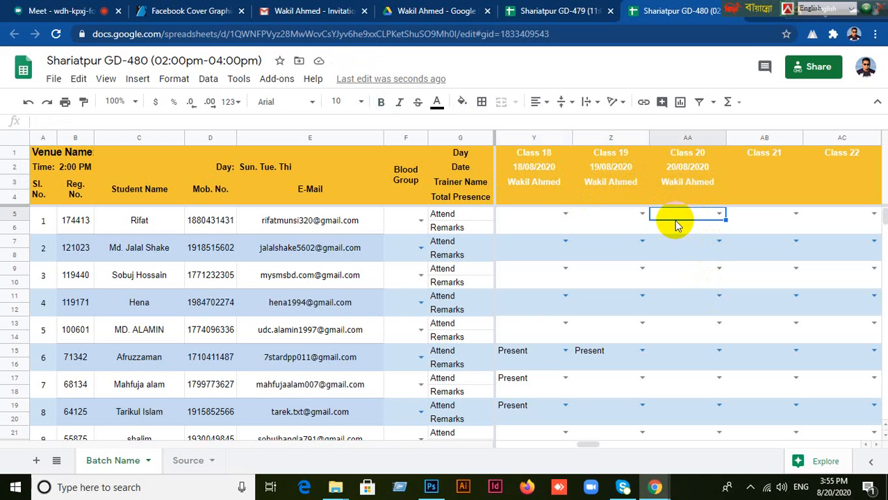
click(682, 267)
click(688, 301)
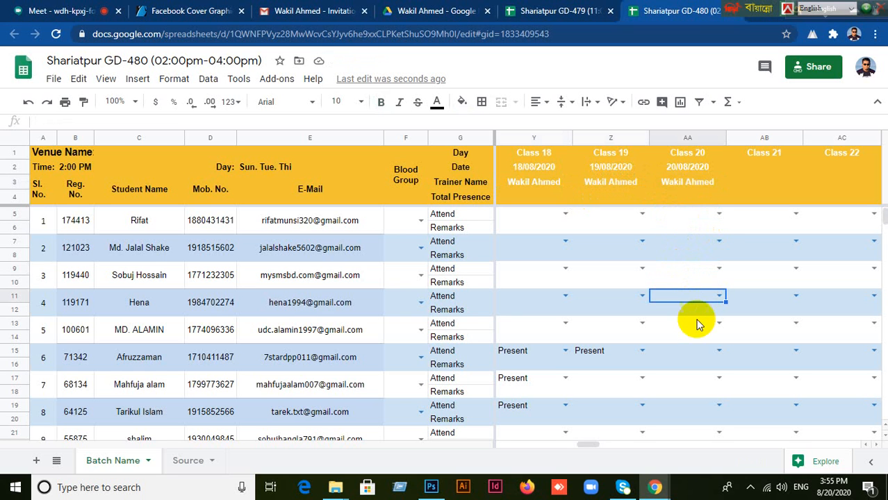
click(689, 324)
click(694, 352)
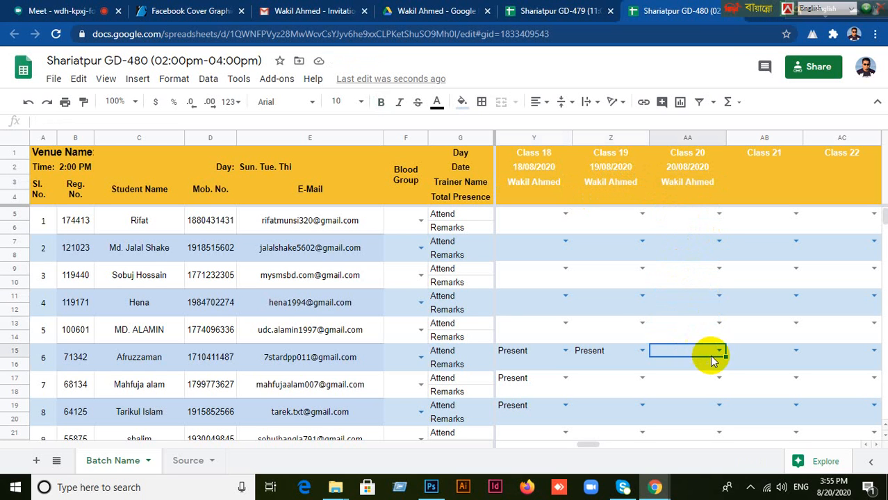
click(719, 351)
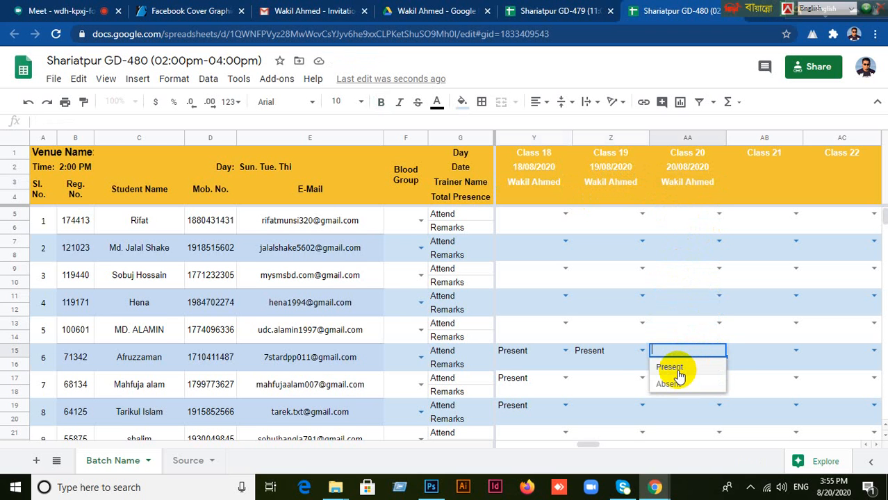
click(675, 368)
Pass over student no. 7 and mark student no. 8 as Present for Class 20.
scroll(720, 387, down, 1)
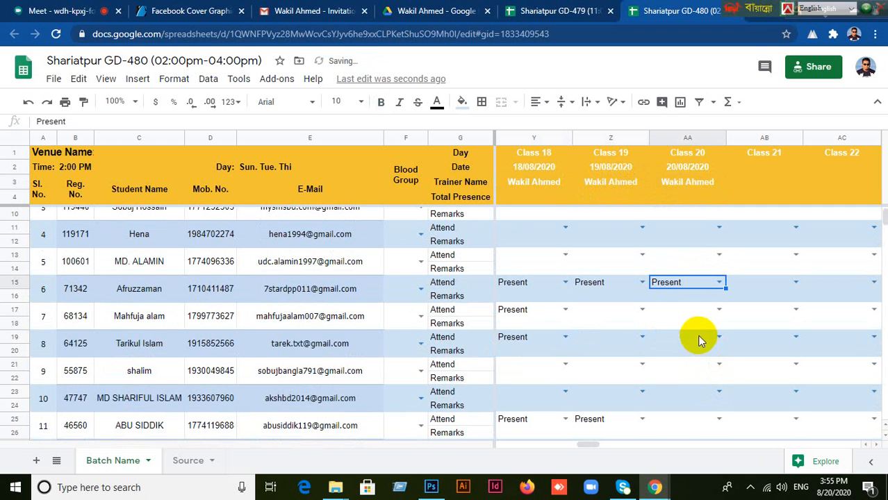
click(690, 318)
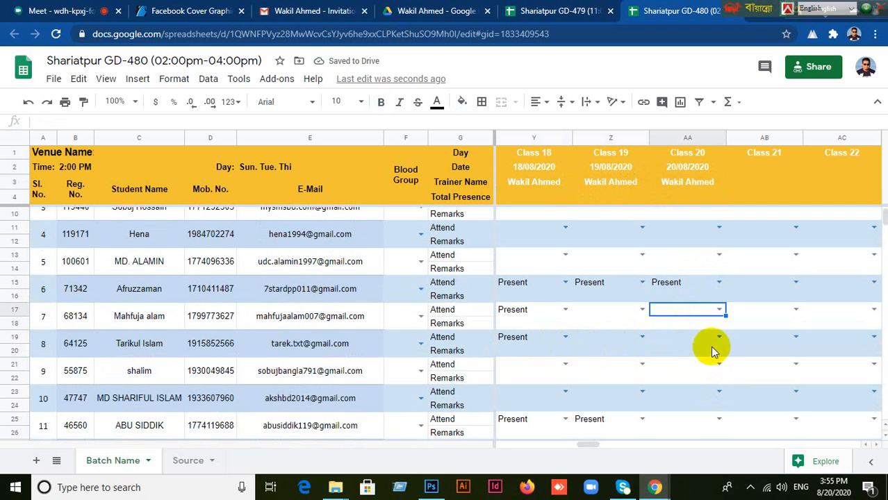
click(705, 340)
click(714, 340)
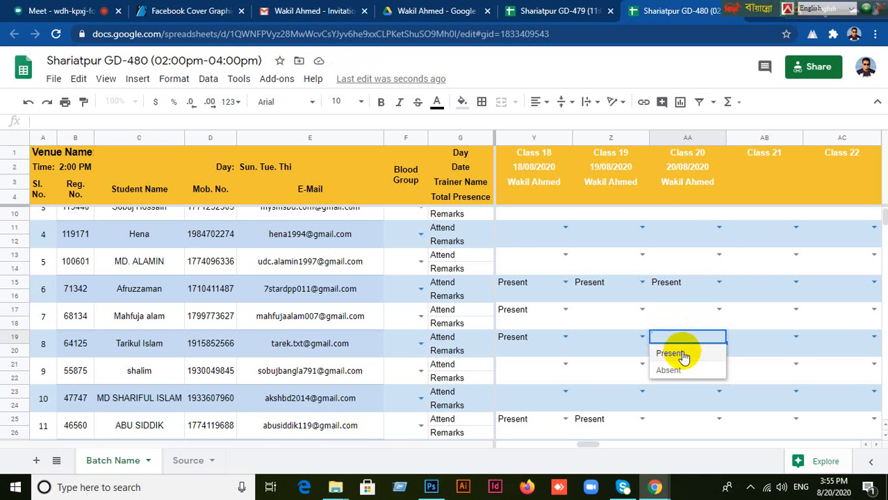
click(699, 356)
Continue the Class 20 roll past student no. 10 and mark student no. 11 as Present.
scroll(716, 358, down, 2)
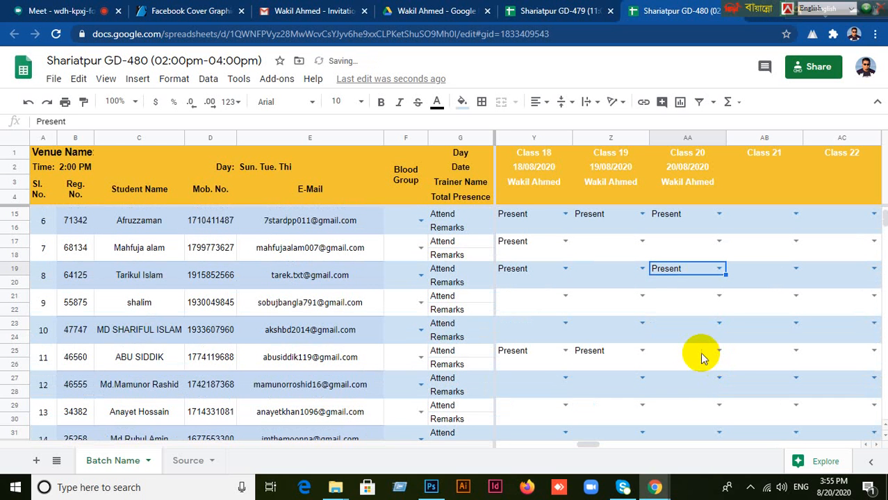
click(687, 330)
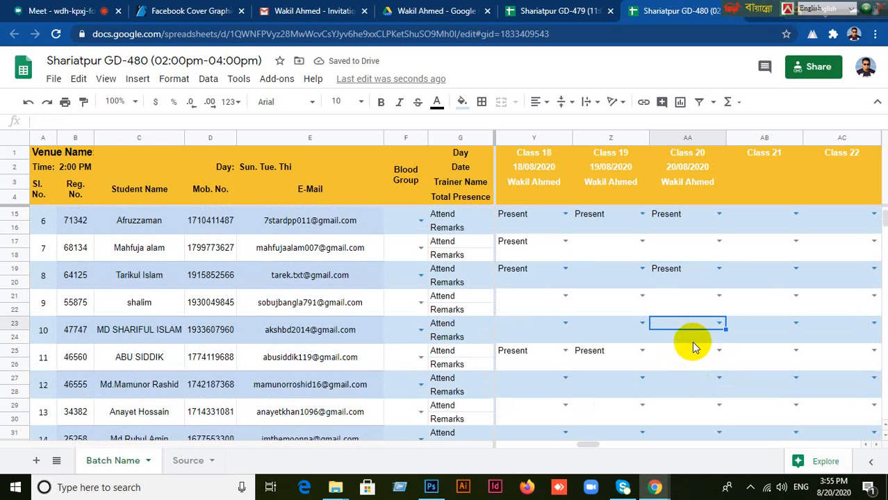
scroll(660, 333, down, 2)
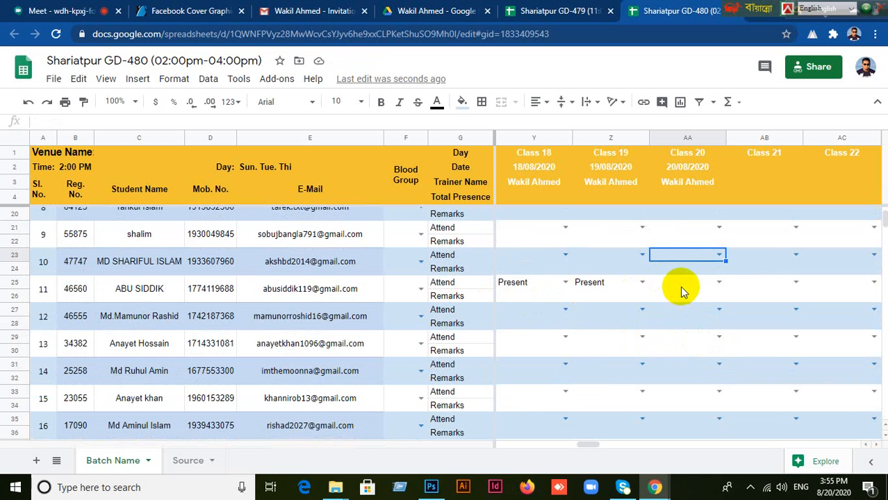
click(695, 285)
click(720, 282)
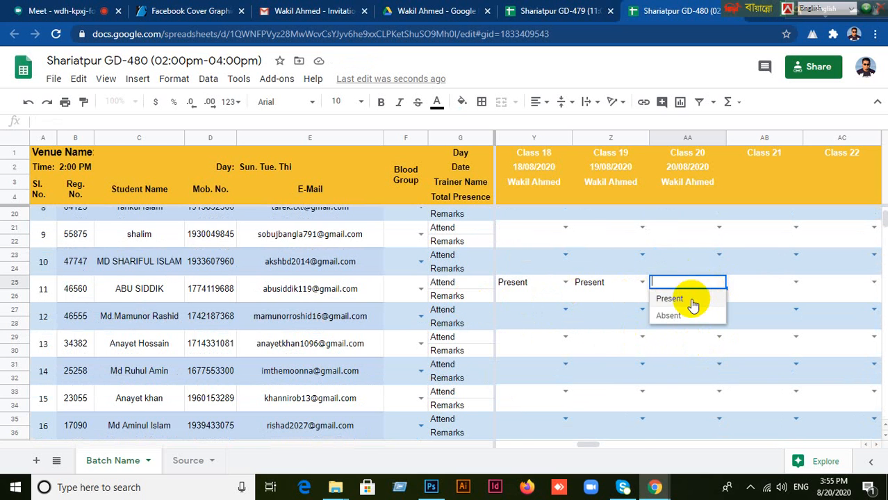
click(668, 297)
Go through students no. 13 to 18 without marking them and set student no. 19 to Present for Class 20.
scroll(657, 292, down, 2)
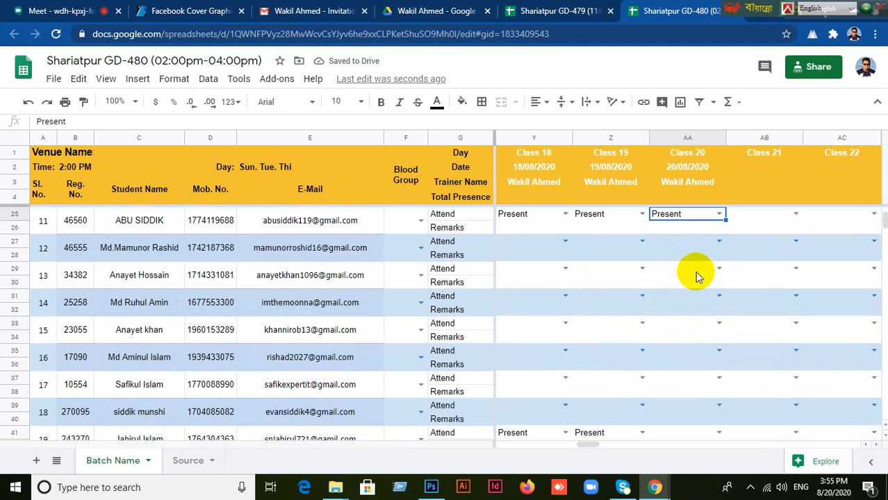
click(695, 274)
click(659, 306)
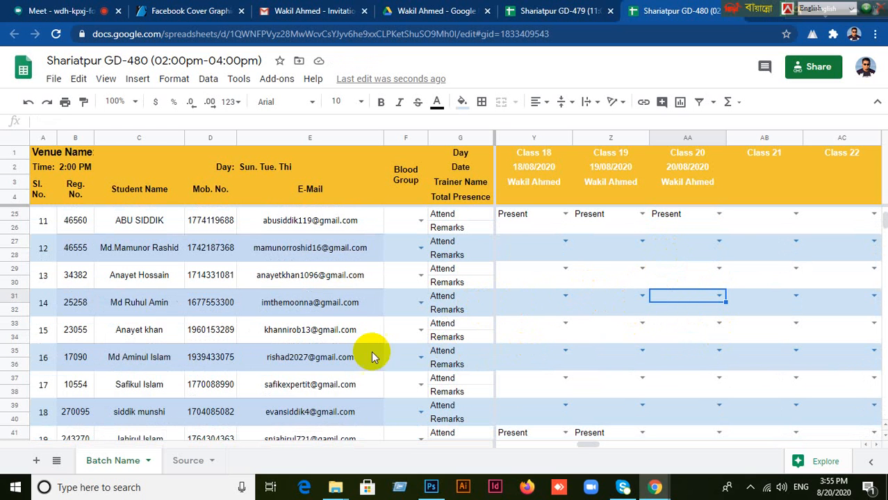
click(664, 324)
scroll(672, 333, down, 1)
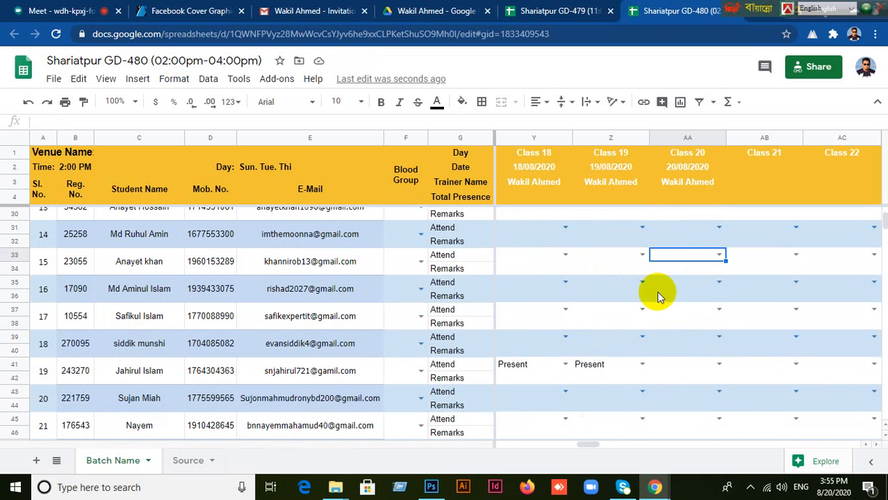
click(681, 285)
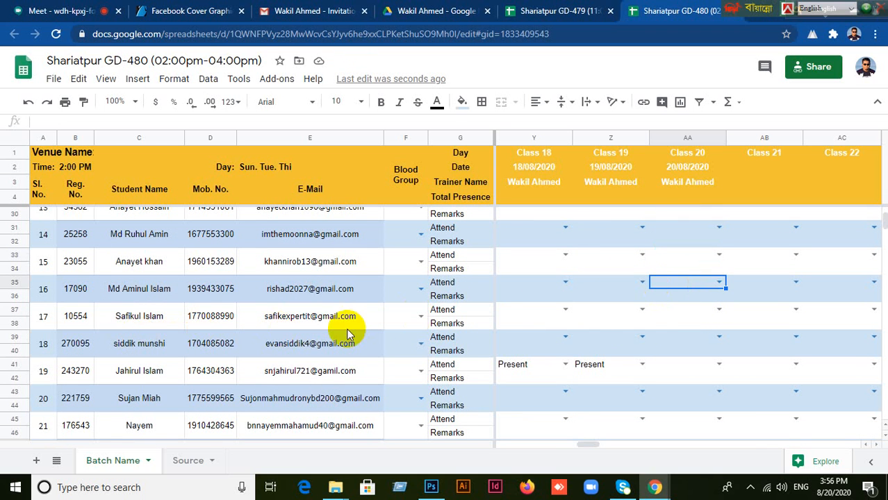
click(665, 315)
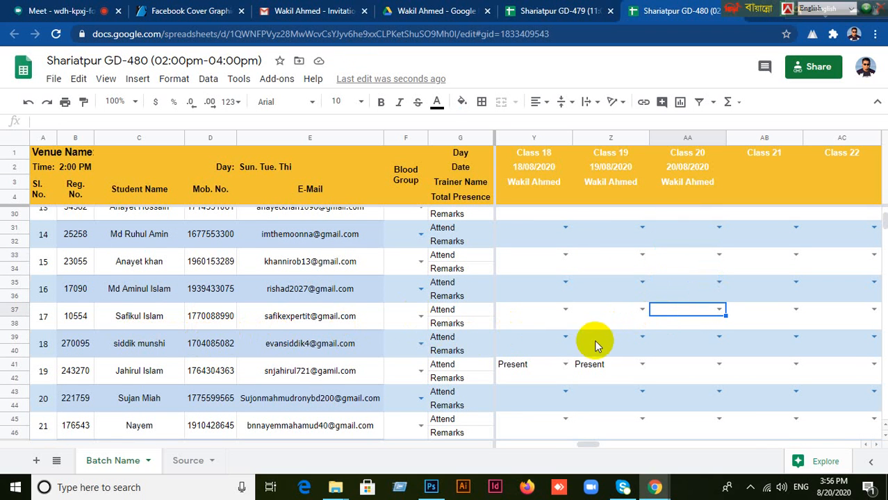
click(669, 340)
scroll(625, 361, down, 2)
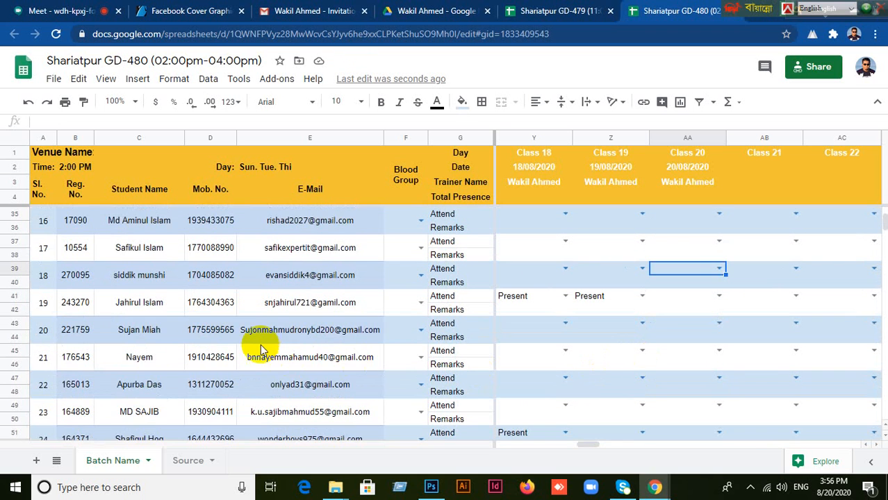
click(708, 303)
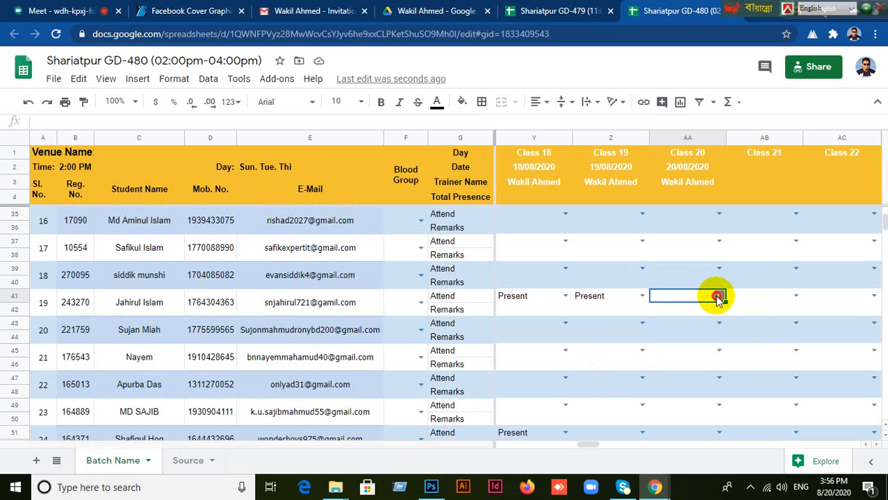
click(718, 295)
click(670, 313)
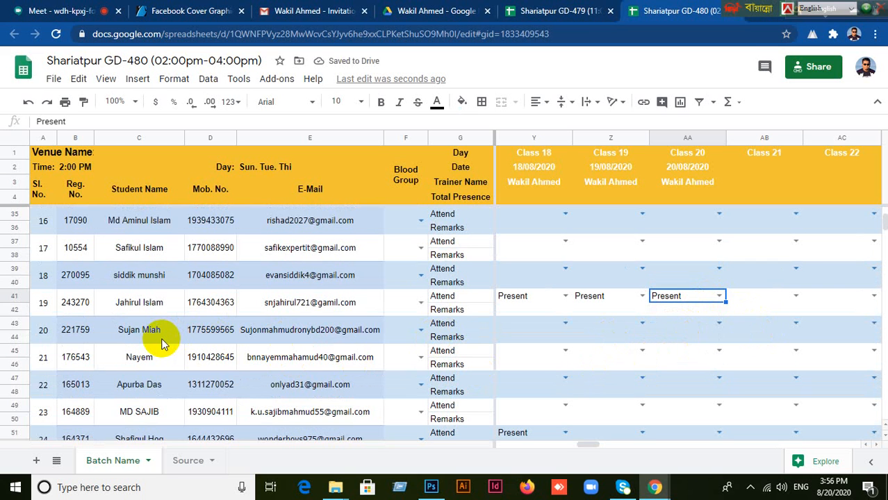
Pass over students no. 21 to 23 and mark student no. 24 as Present for Class 20.
click(686, 356)
scroll(688, 360, down, 1)
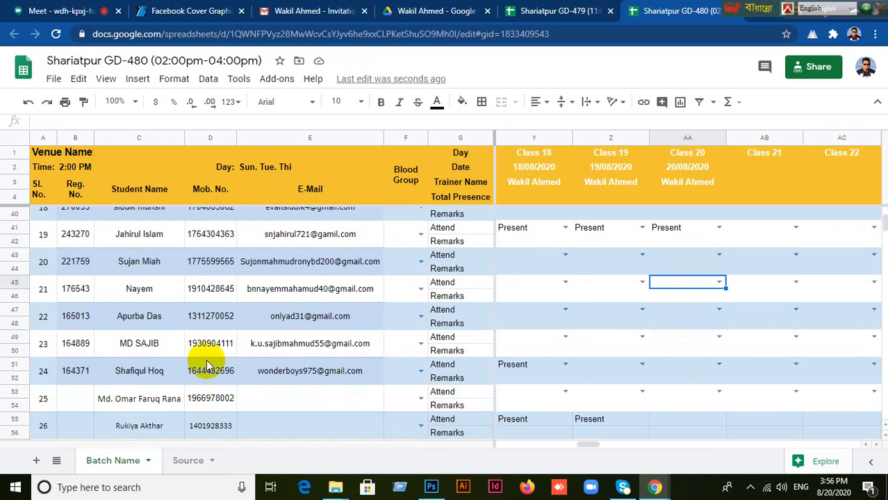
click(680, 315)
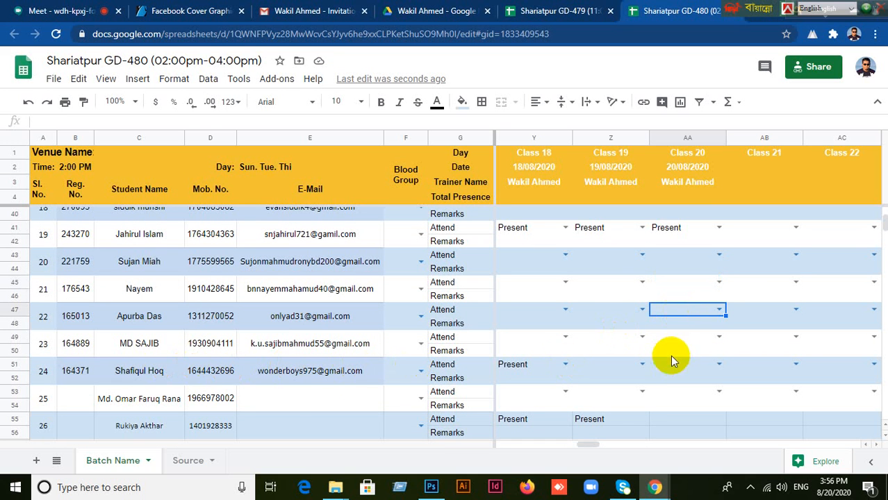
click(680, 339)
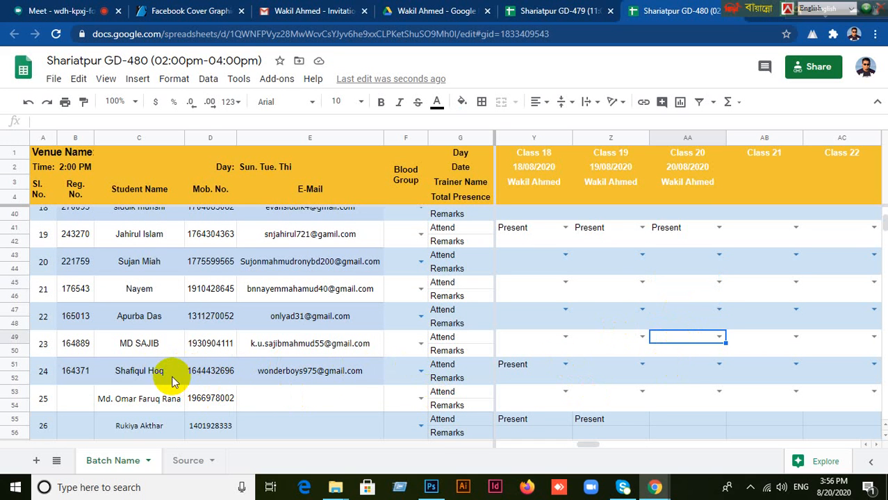
click(684, 366)
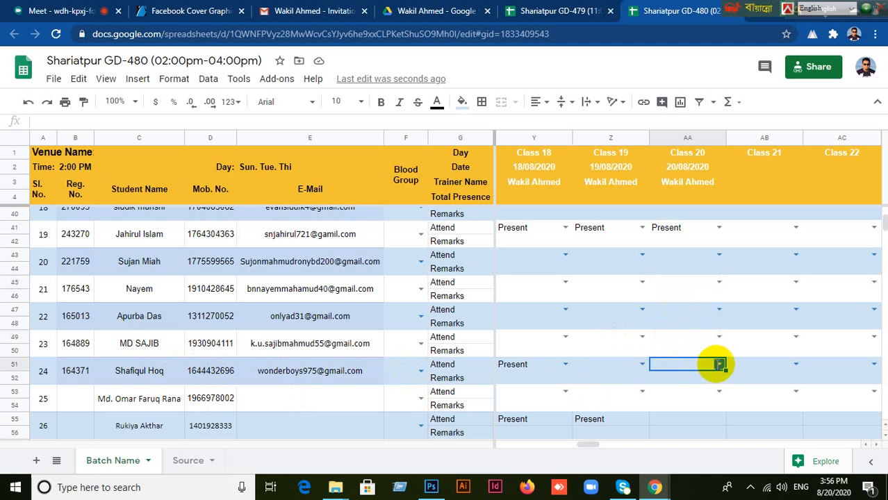
click(720, 364)
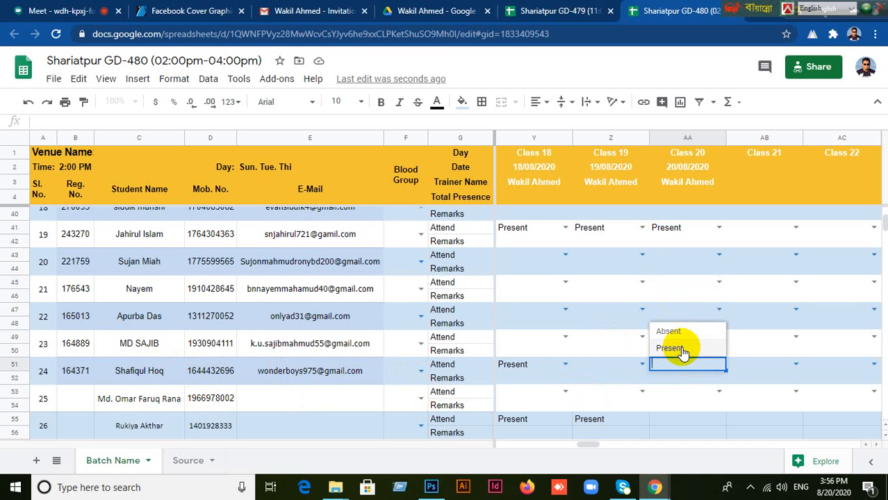
click(680, 349)
Fill student no. 26's Class 19 Present entry across into the Class 20 column.
scroll(684, 396, down, 1)
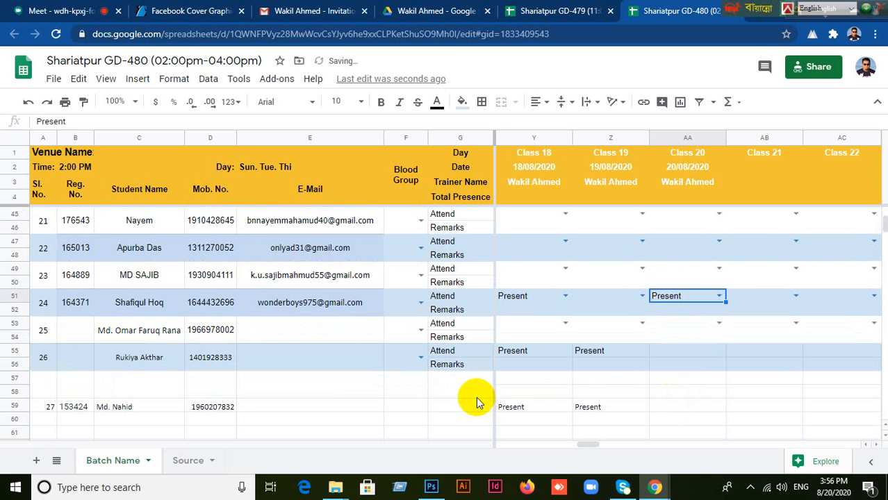
click(663, 356)
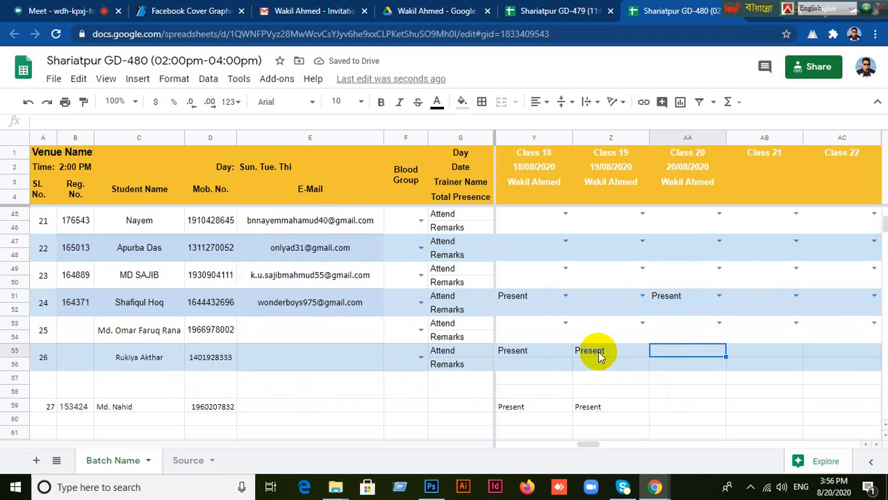
click(598, 354)
drag(648, 357, 726, 391)
Extend the Class 19 Present entries of students no. 27 and 28 into the Class 20 column.
scroll(725, 387, down, 1)
scroll(684, 397, down, 2)
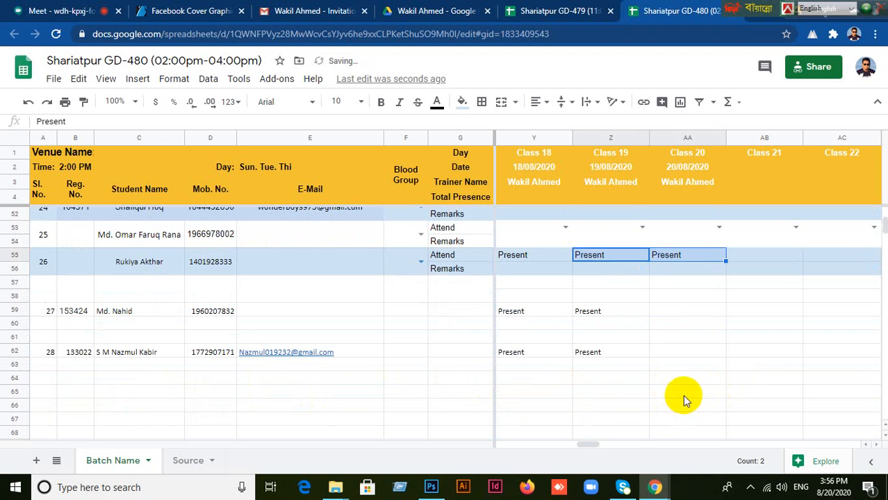
click(609, 313)
drag(644, 315, 695, 313)
click(599, 355)
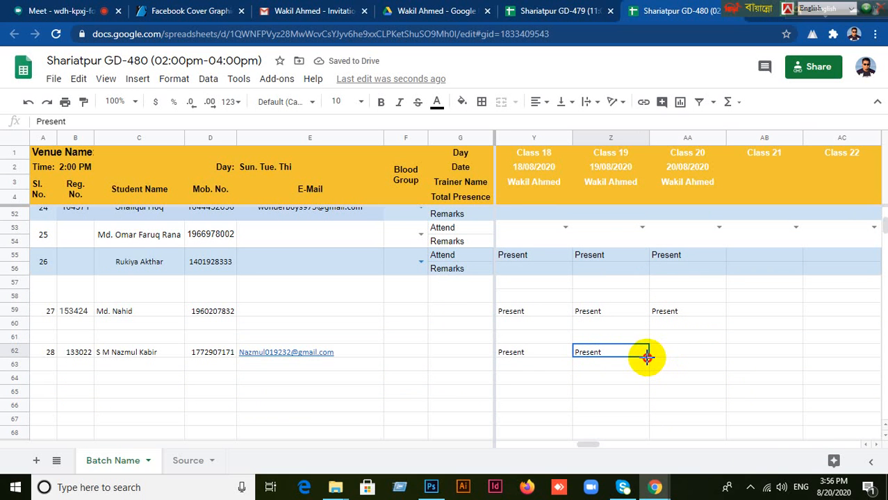
drag(647, 358, 678, 368)
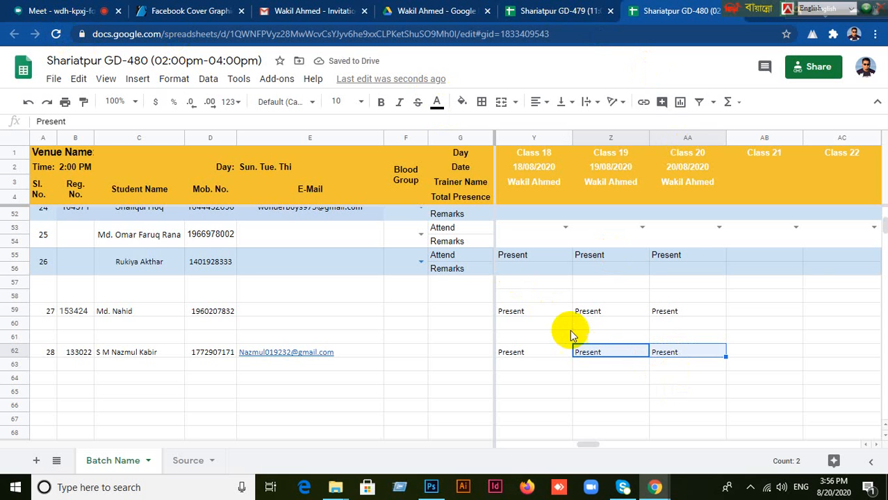
Switch to the Shariatpur GD-479 attendance sheet and mark student no. 10 as Present for Class 20.
click(567, 10)
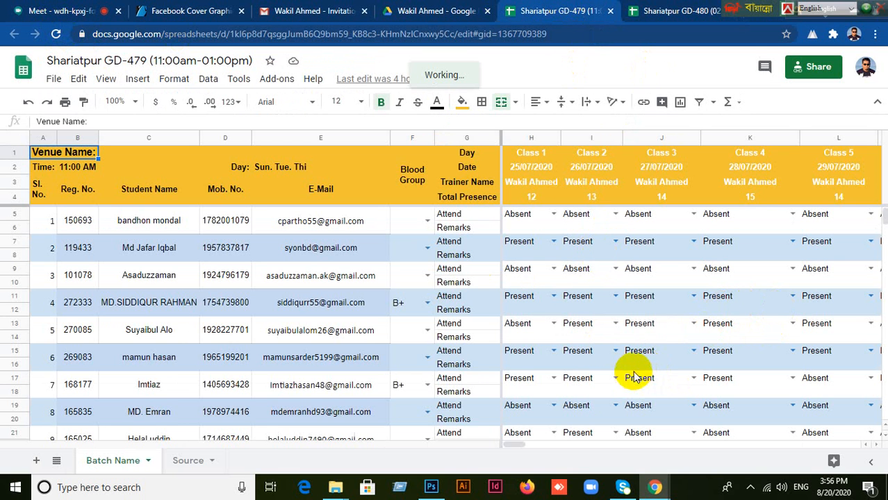
drag(515, 445, 599, 452)
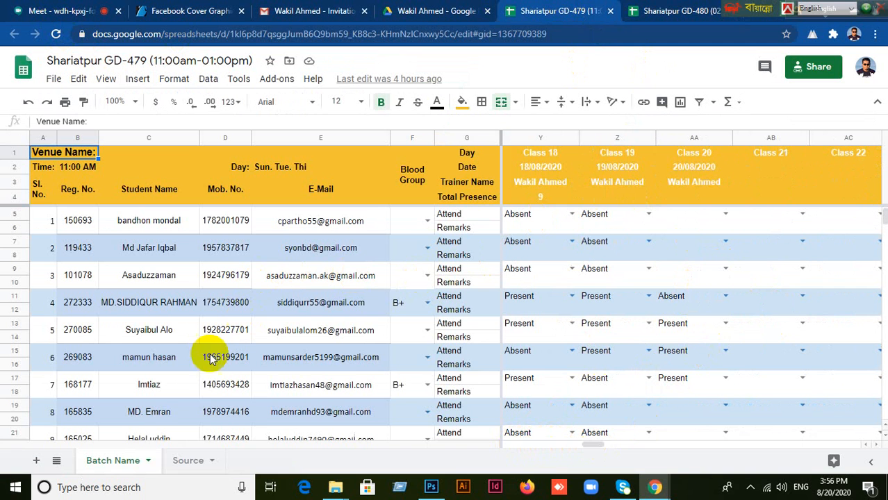
scroll(340, 376, down, 1)
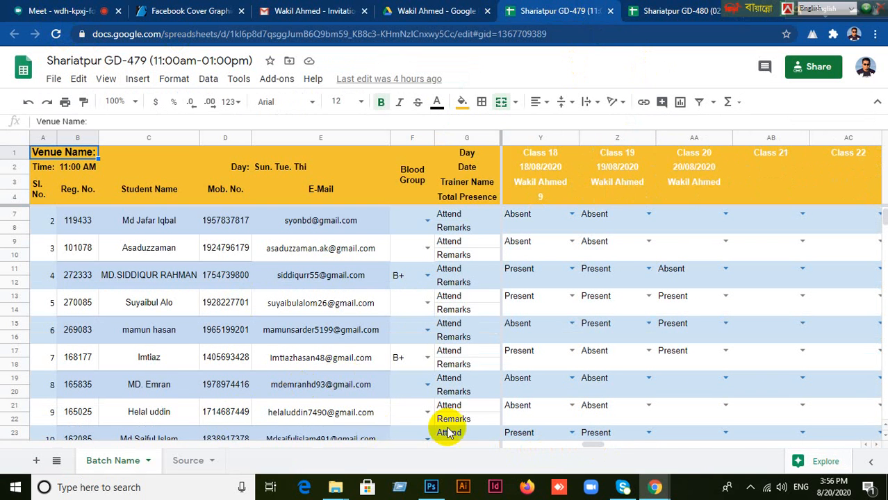
scroll(446, 431, down, 3)
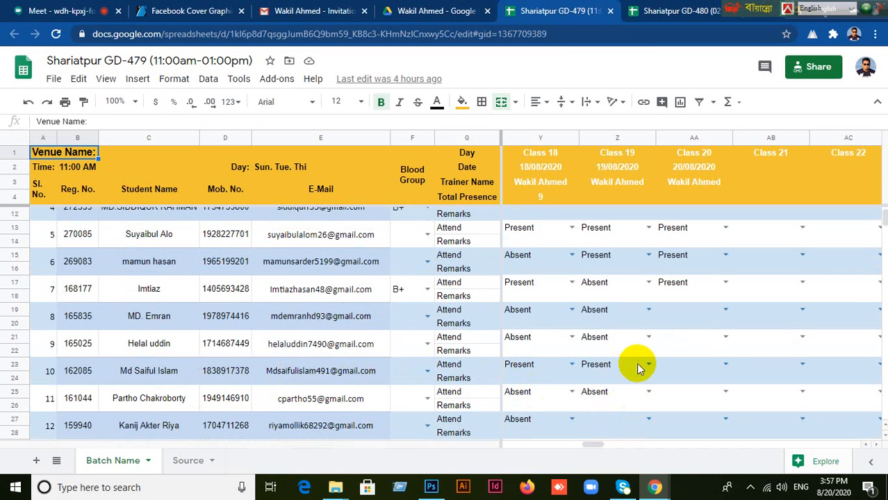
click(669, 365)
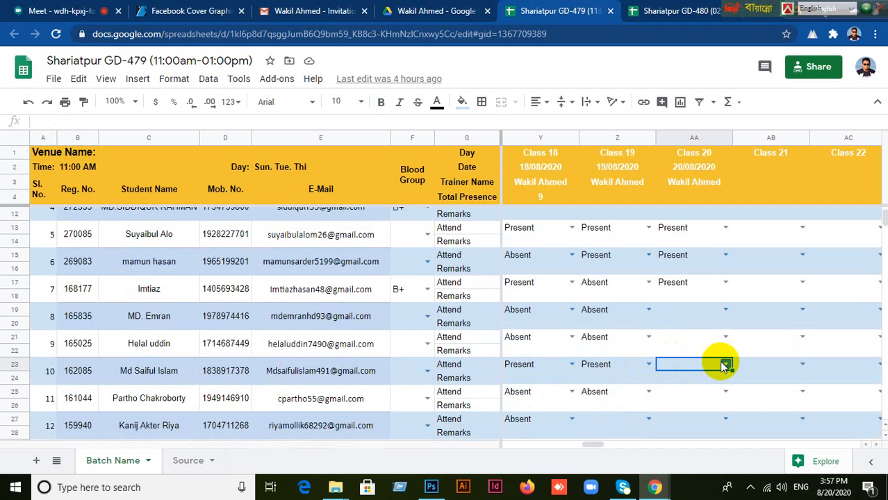
click(724, 365)
click(690, 349)
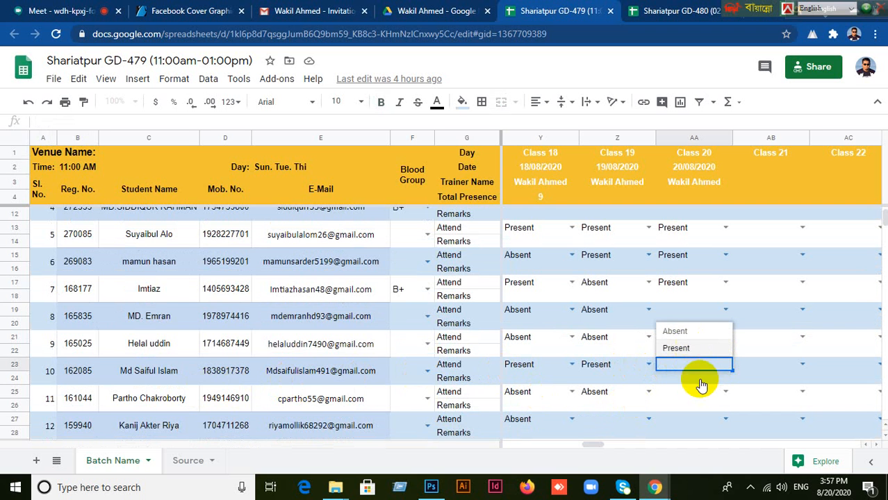
Enter Present in the Class 20 column for student no. 27 and check the remaining rows of the GD-479 roll.
scroll(701, 393, down, 5)
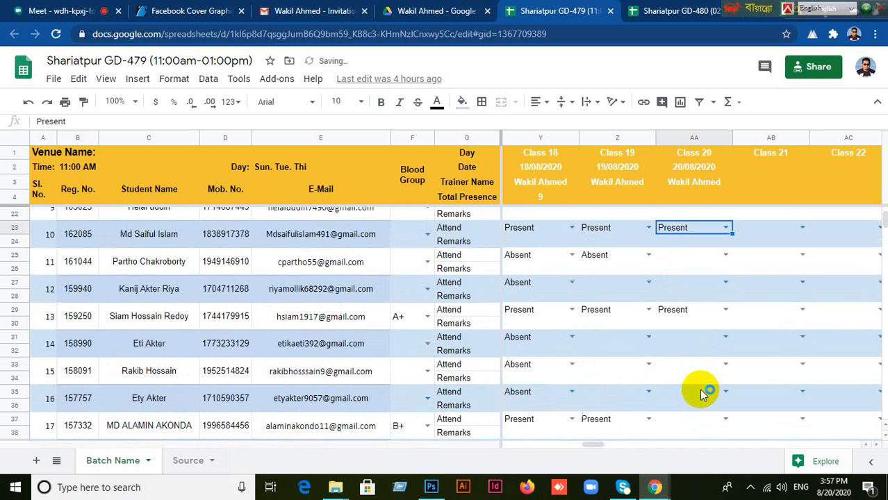
scroll(701, 394, down, 4)
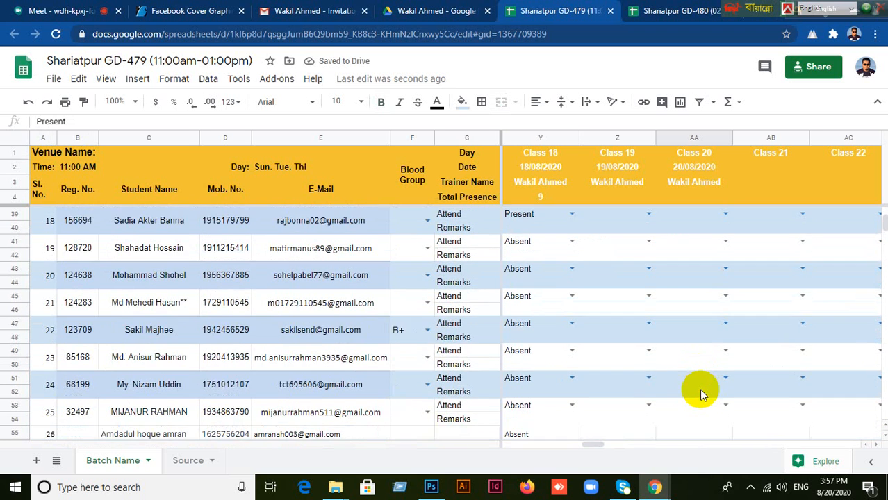
scroll(700, 394, down, 1)
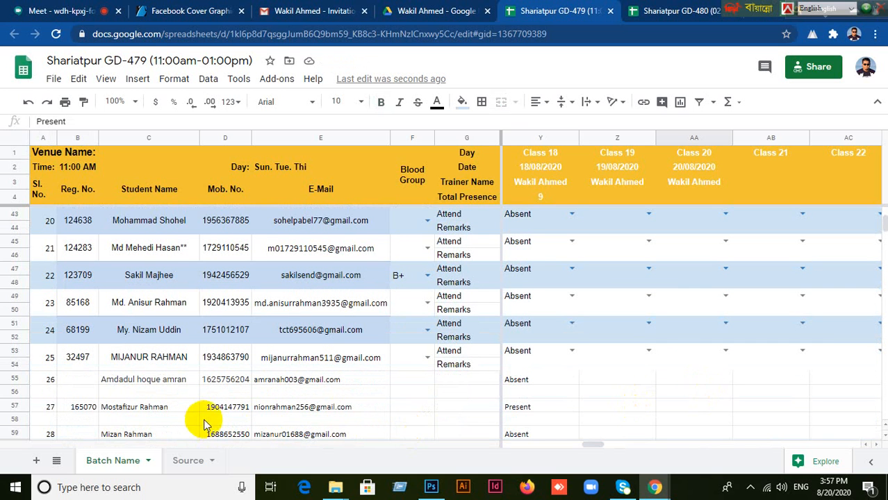
click(672, 405)
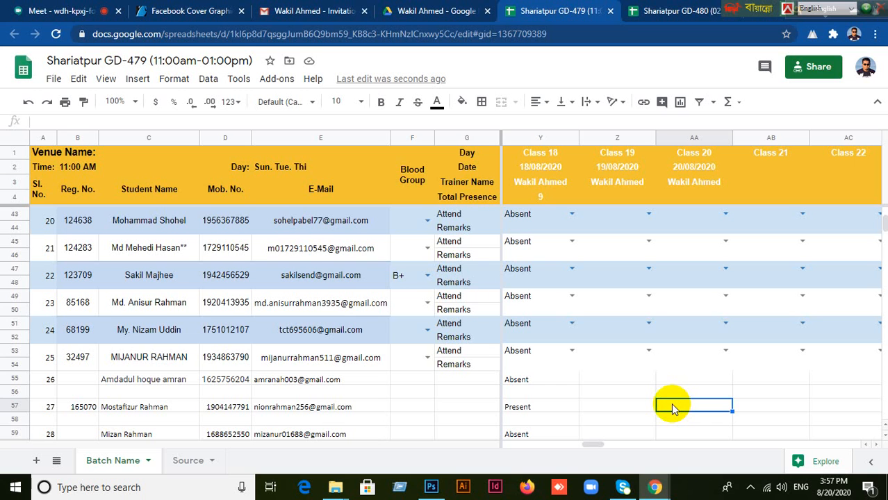
double_click(672, 408)
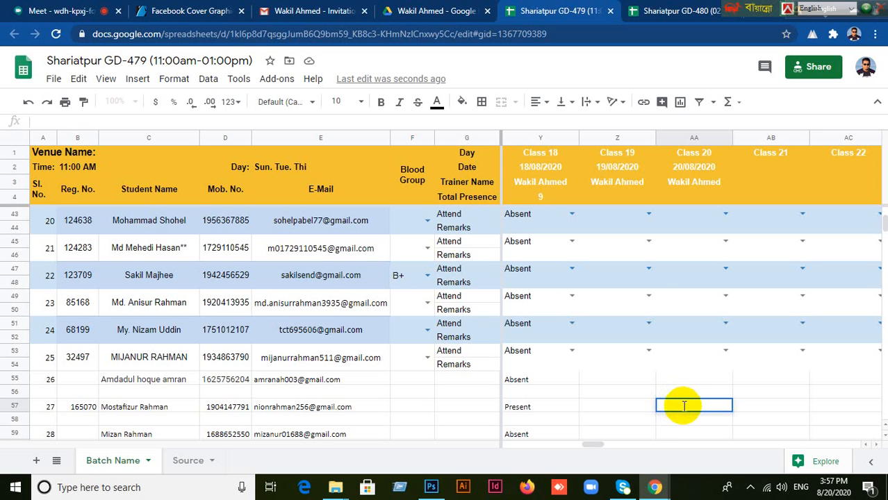
text(P)
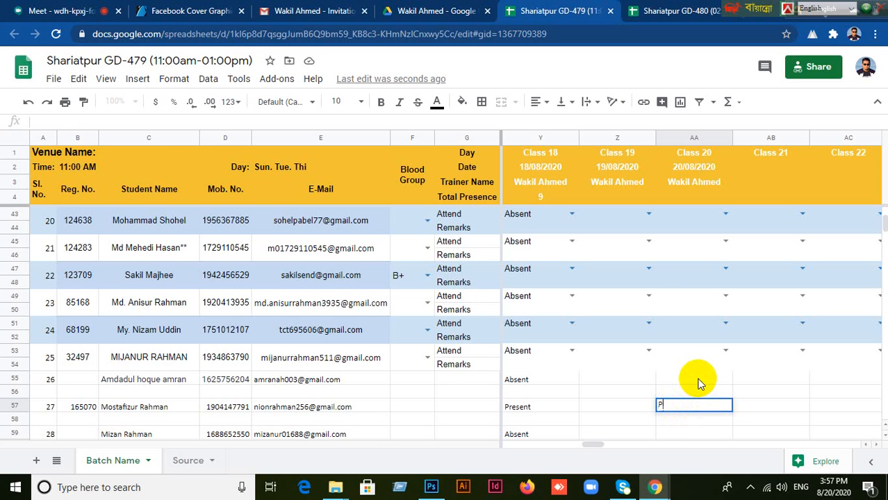
text(resent)
click(698, 381)
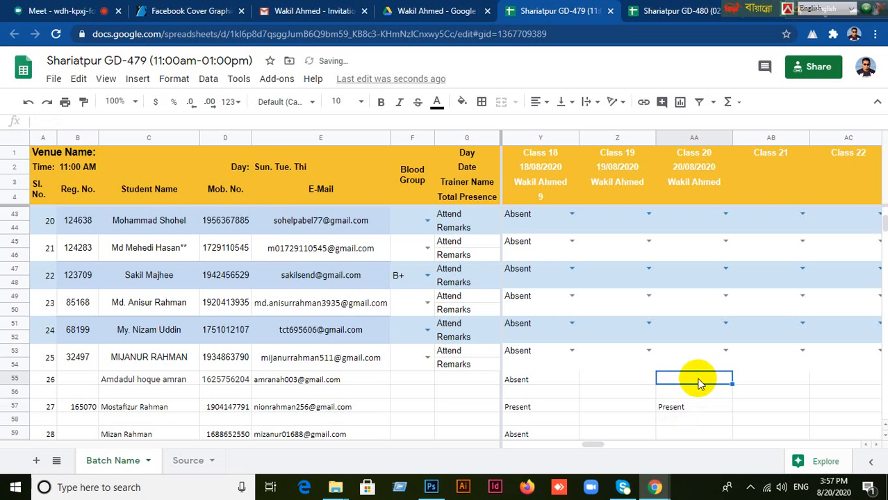
click(679, 407)
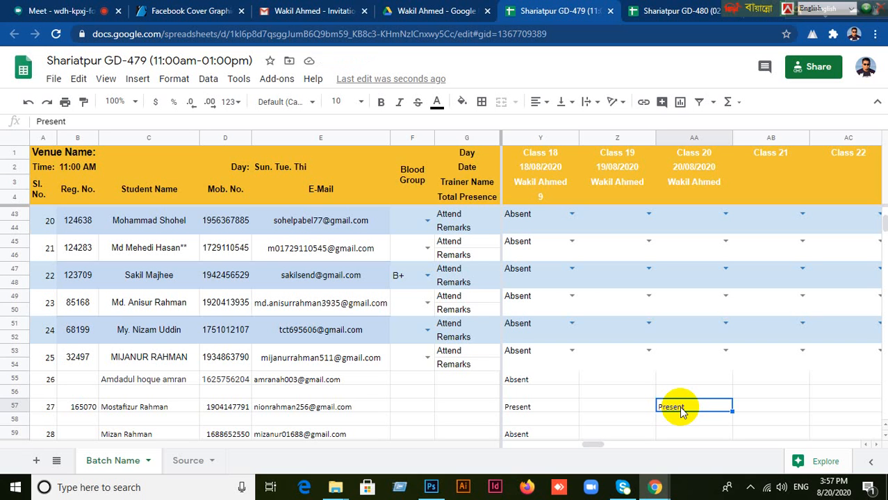
scroll(680, 400, down, 3)
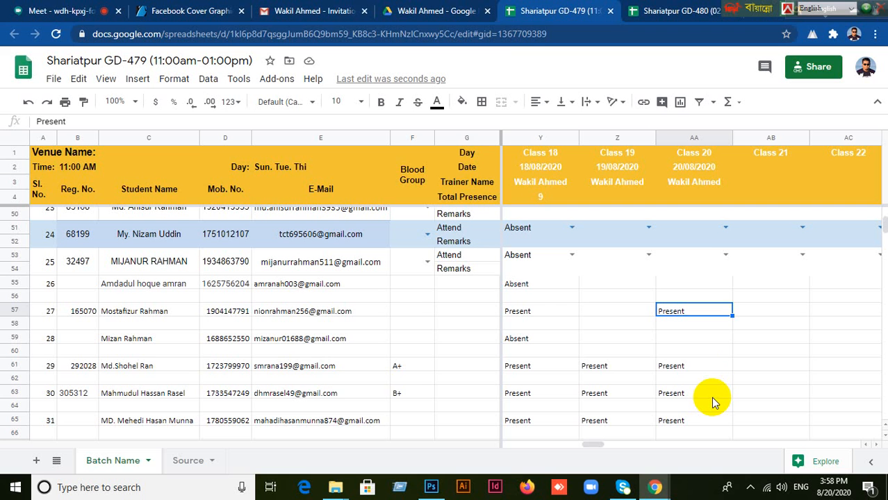
Return to the Google Meet call and move the floating keyboard-language toolbars over the first browser tabs.
click(36, 13)
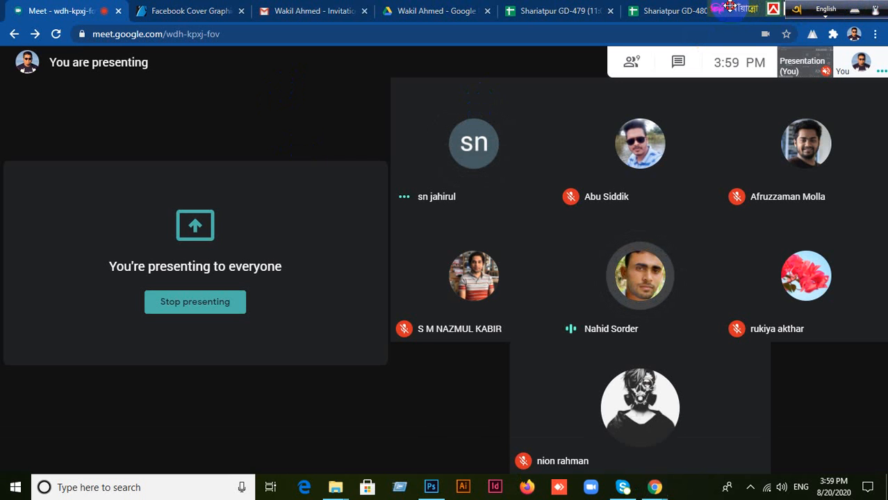
drag(730, 7, 179, 9)
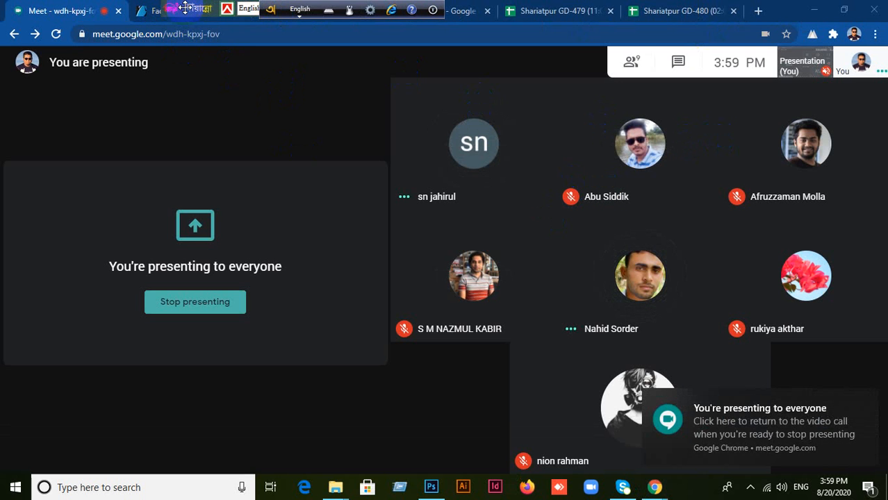
drag(185, 8, 2, 9)
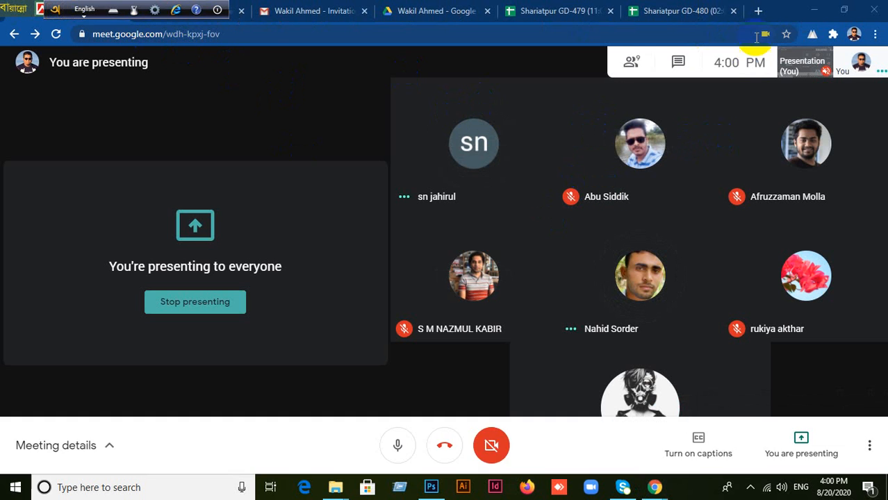
click(758, 11)
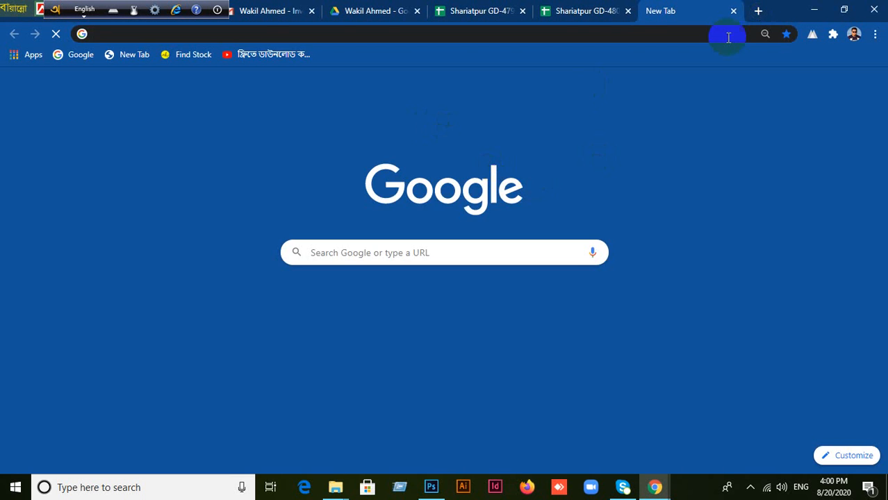
click(733, 11)
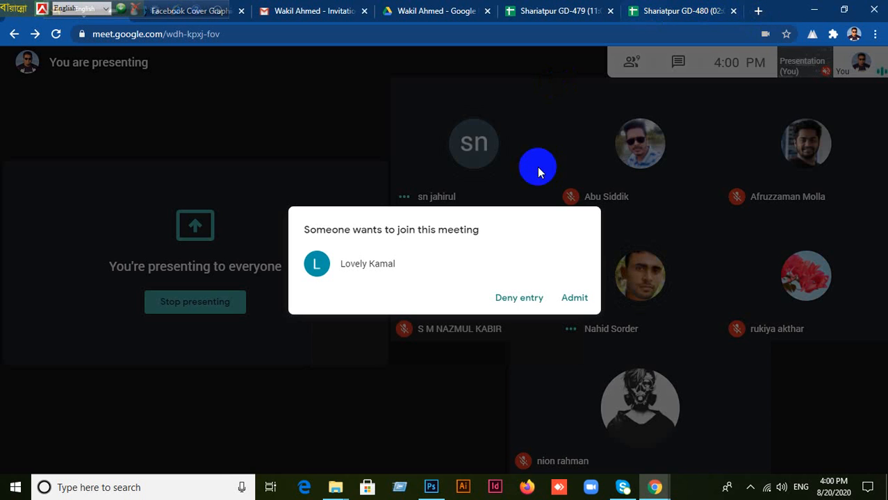
Admit the three people asking to join the meeting and move the floating keyboard-language toolbars off the Meet tab.
click(575, 298)
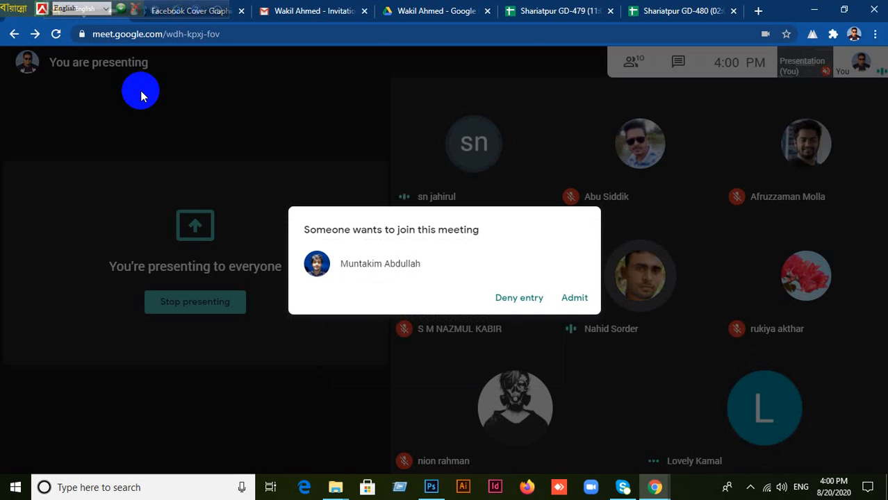
click(574, 297)
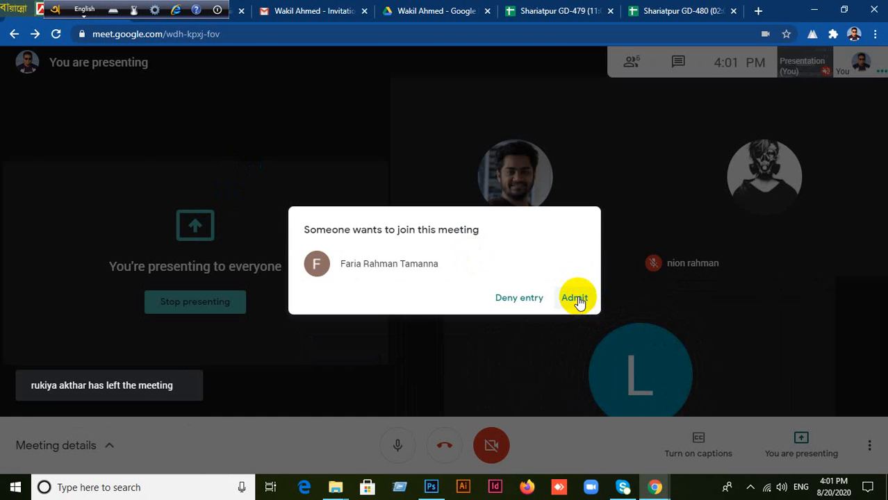
click(576, 298)
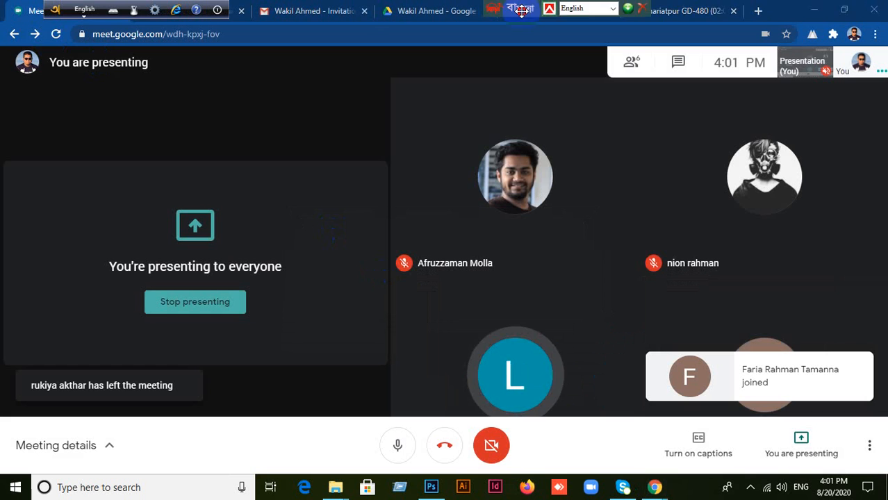
drag(522, 10, 828, 11)
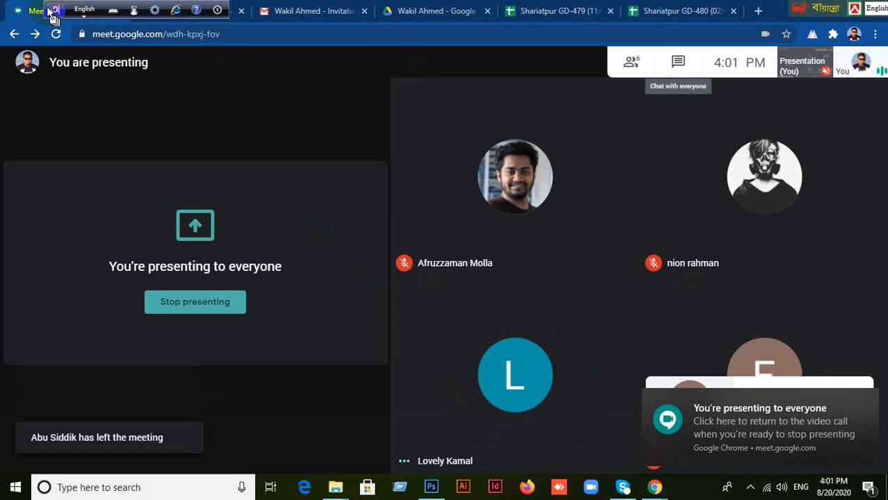
drag(52, 14, 507, 10)
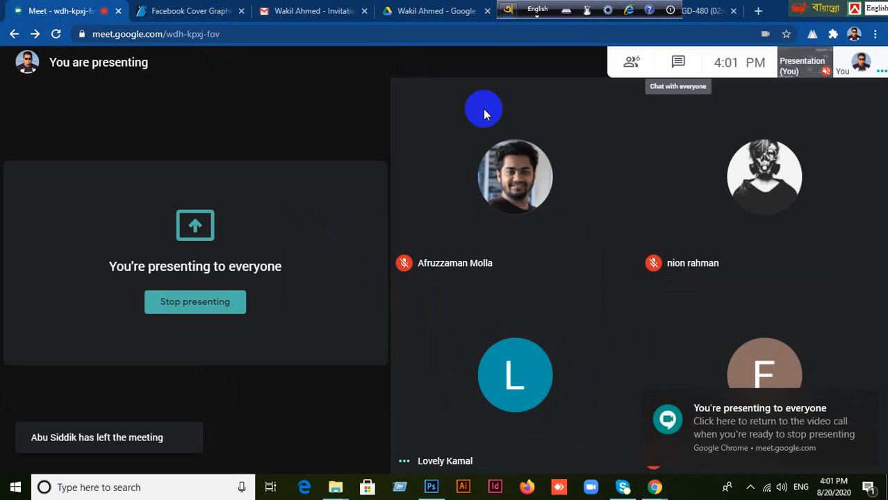
Stop presenting the screen in the Meet call and move the floating keyboard-language toolbar over the first browser tabs.
click(868, 400)
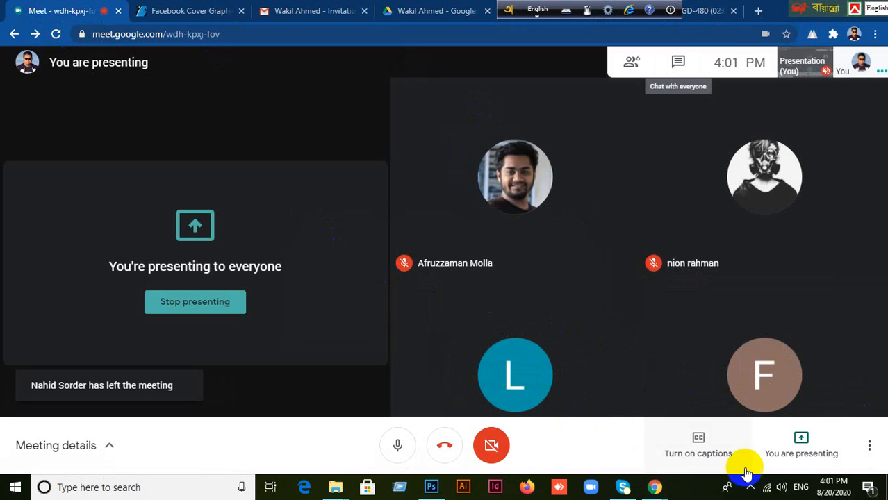
click(796, 455)
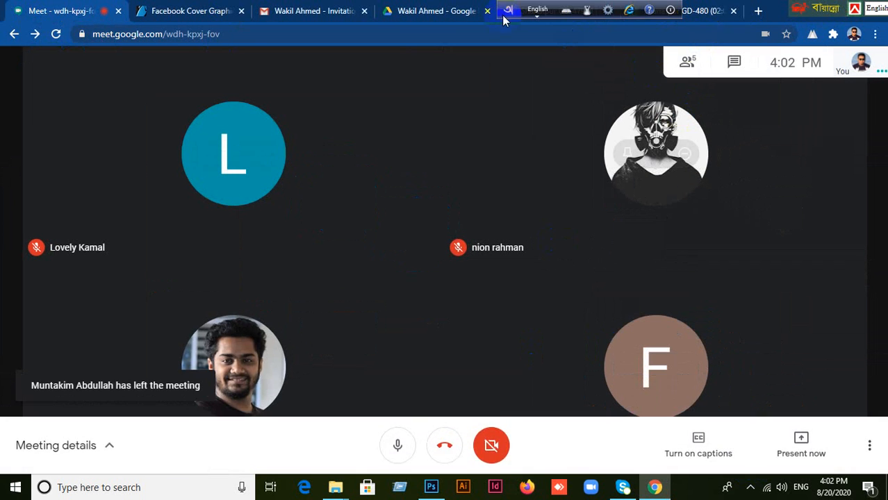
drag(510, 13, 10, 10)
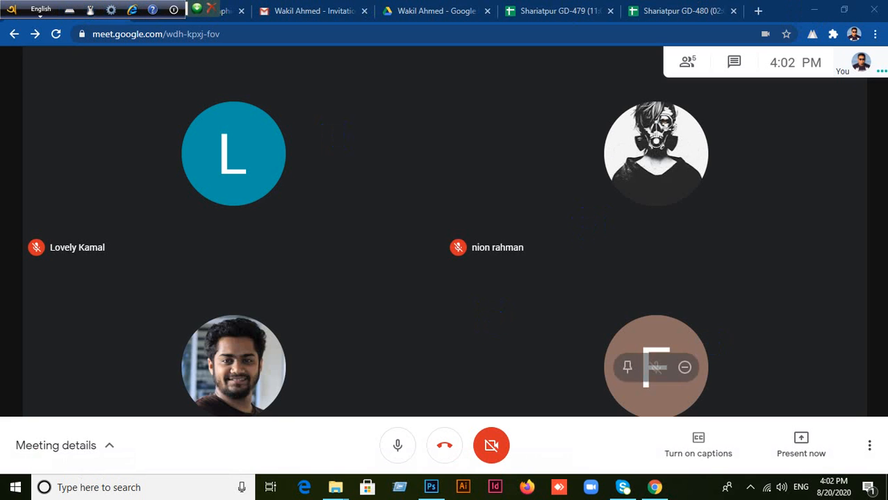
Switch to Photoshop and close the Untitled-4, Image-Preview.jpg and Untitled-3 documents without saving the changes.
click(815, 10)
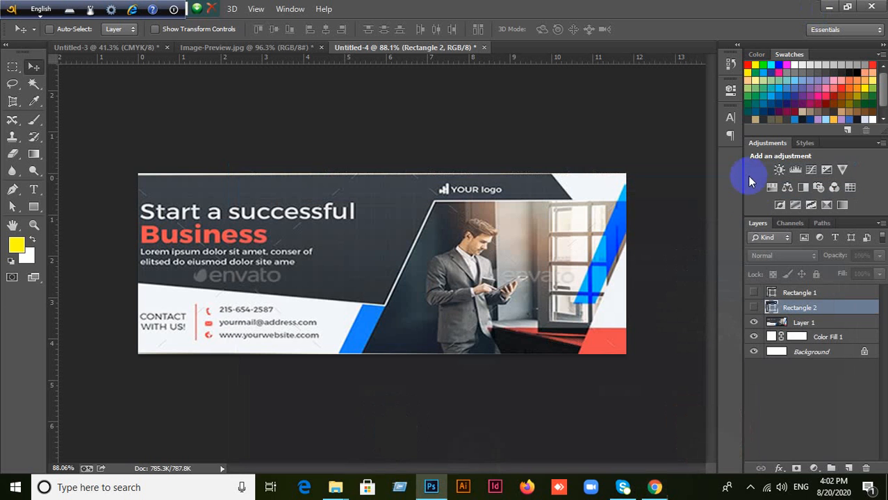
click(484, 47)
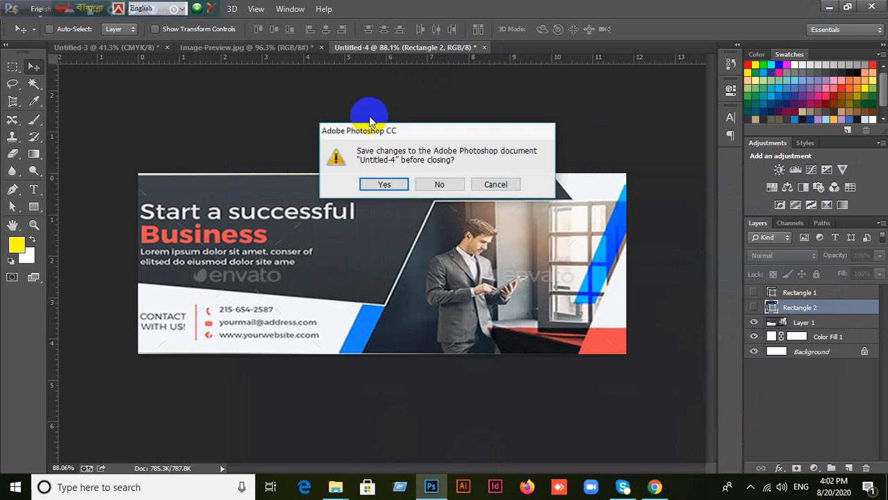
click(447, 186)
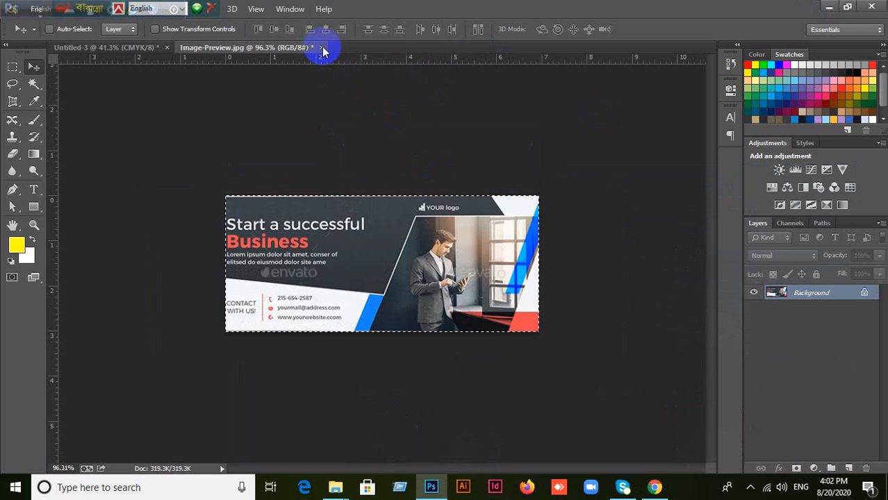
click(322, 47)
click(441, 186)
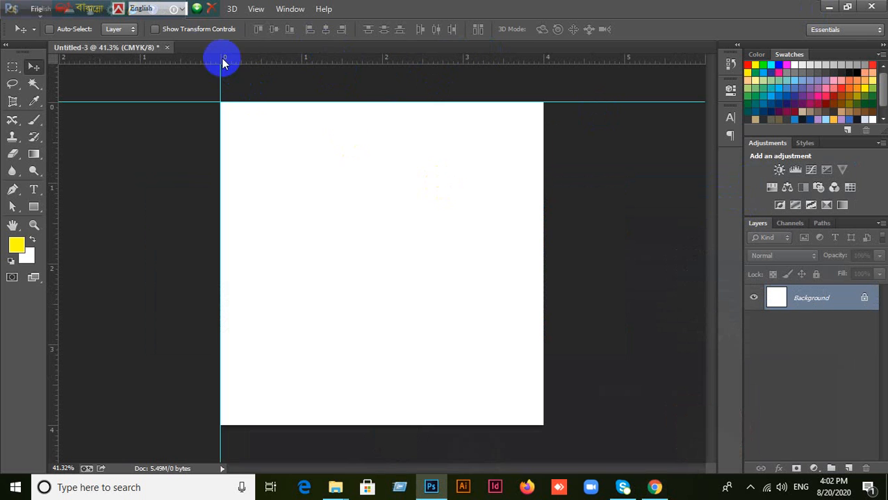
click(166, 47)
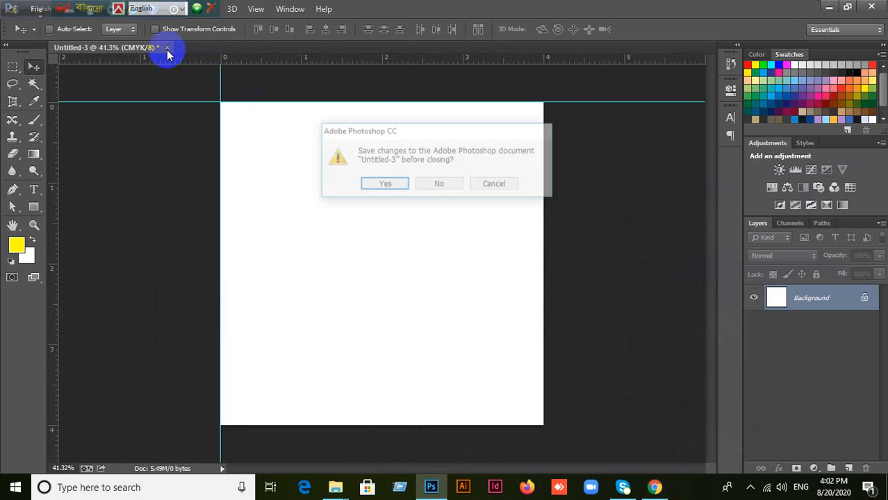
click(440, 186)
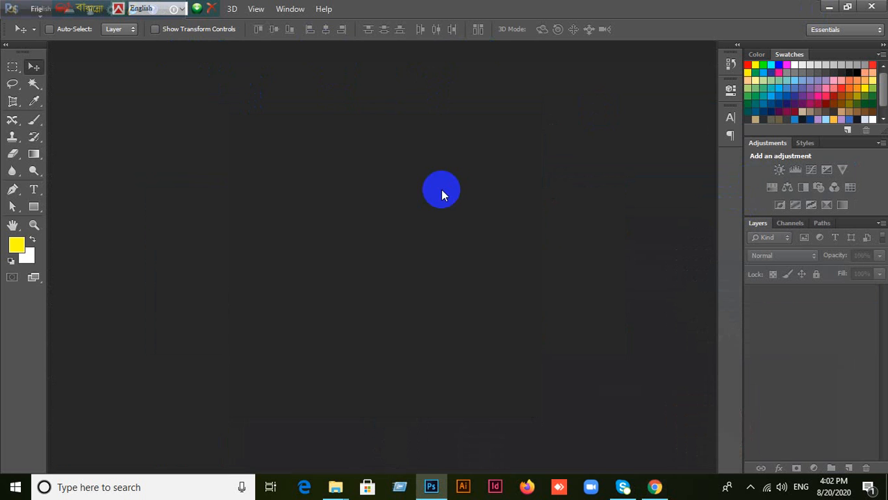
Minimize Photoshop, refresh the desktop and open This PC from its desktop shortcut.
click(829, 7)
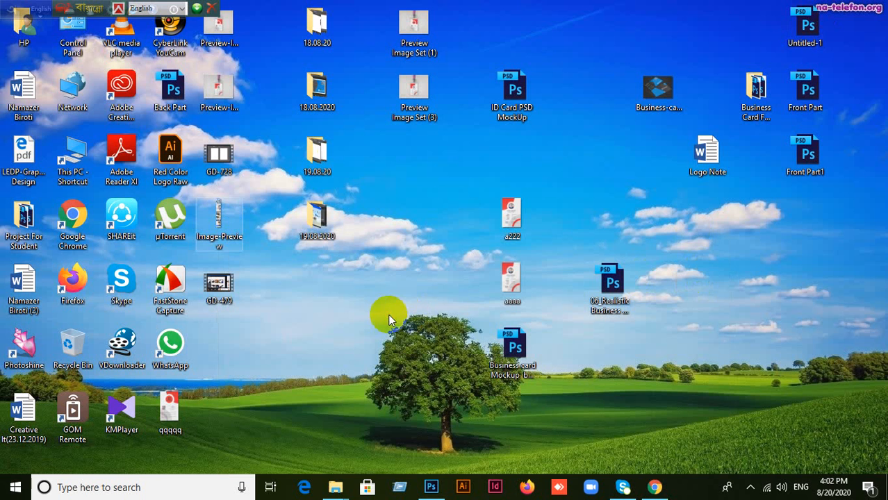
right_click(357, 302)
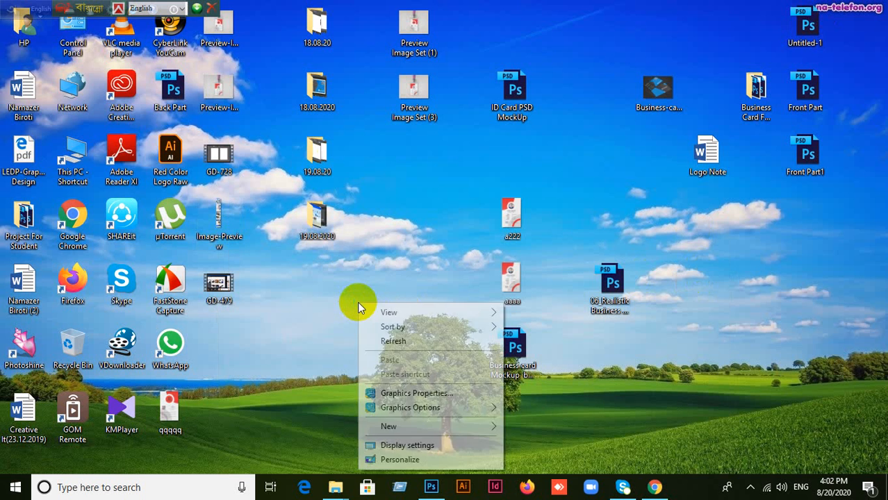
click(368, 337)
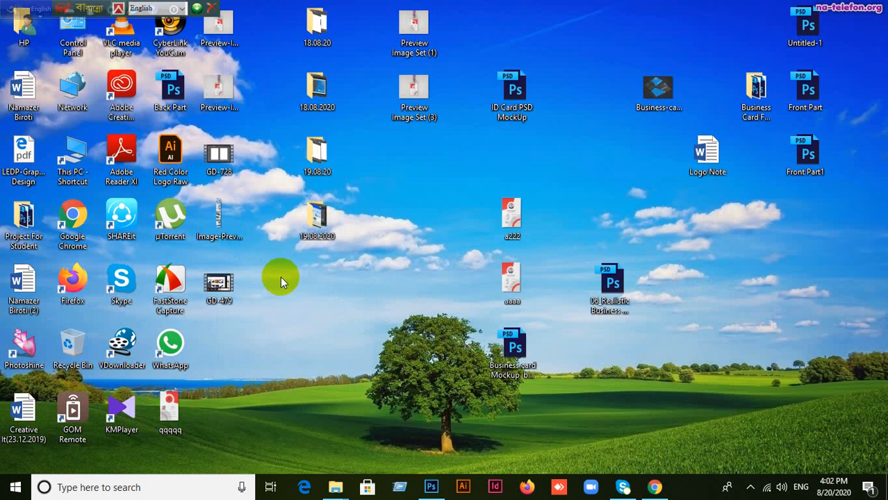
double_click(86, 166)
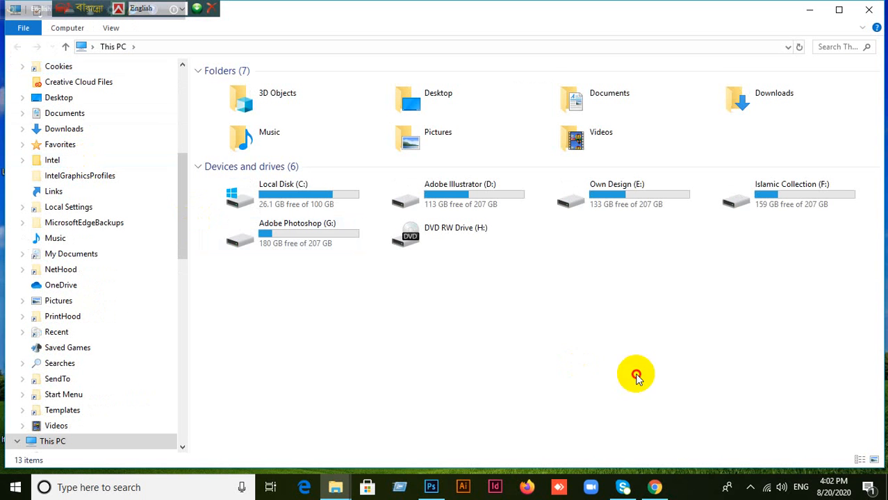
Mute the microphone in the Google Meet call and return to the This PC window.
click(656, 485)
click(397, 445)
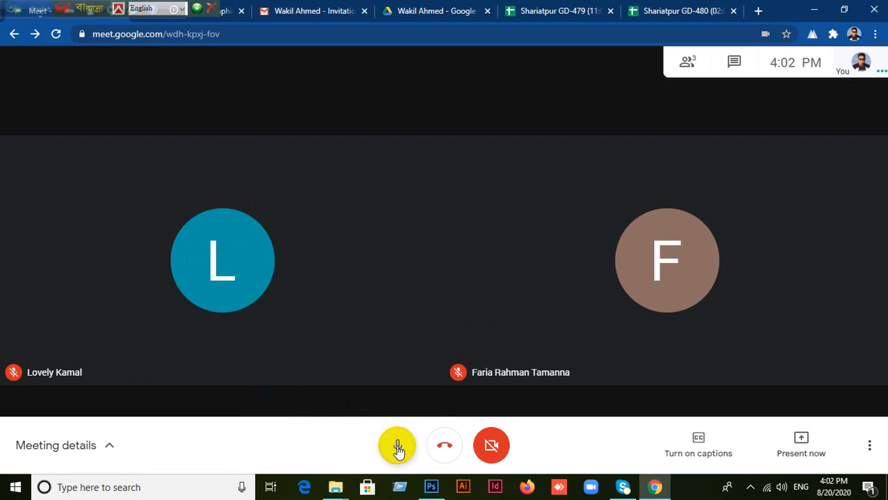
click(815, 10)
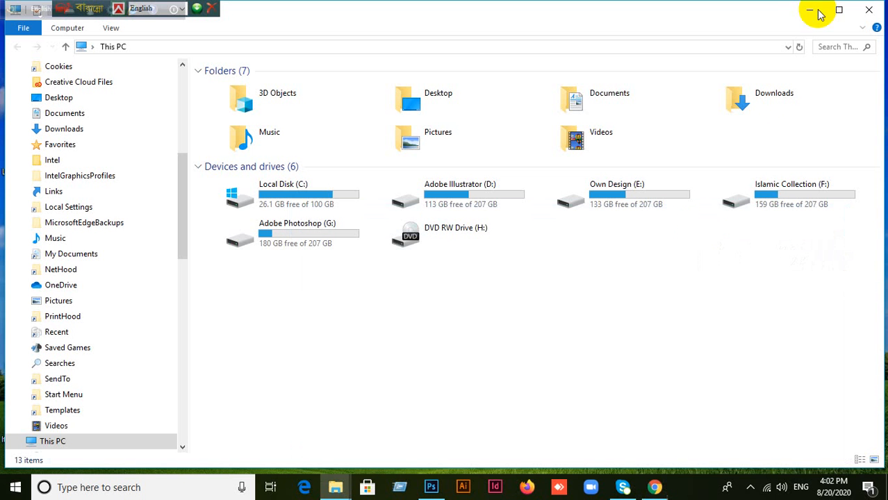
Look through the folders on the Adobe Illustrator (D:) drive and go back to This PC.
click(490, 203)
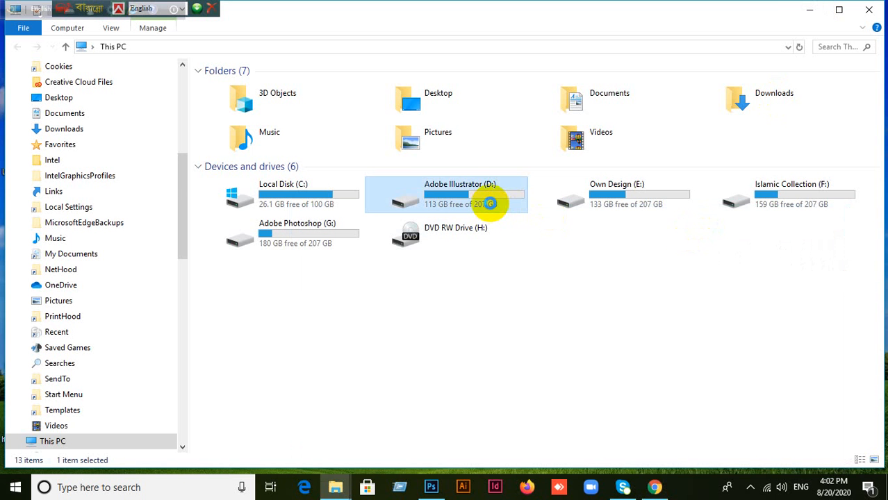
double_click(490, 203)
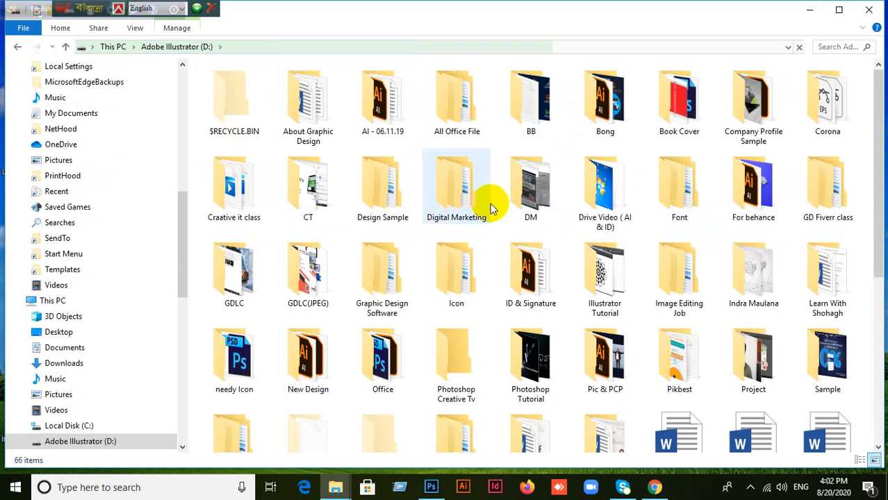
scroll(631, 238, down, 3)
scroll(631, 237, up, 3)
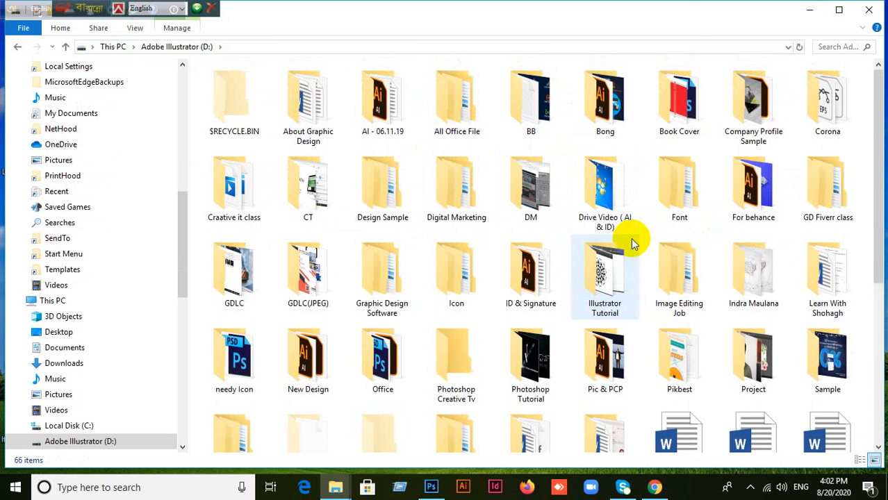
click(15, 49)
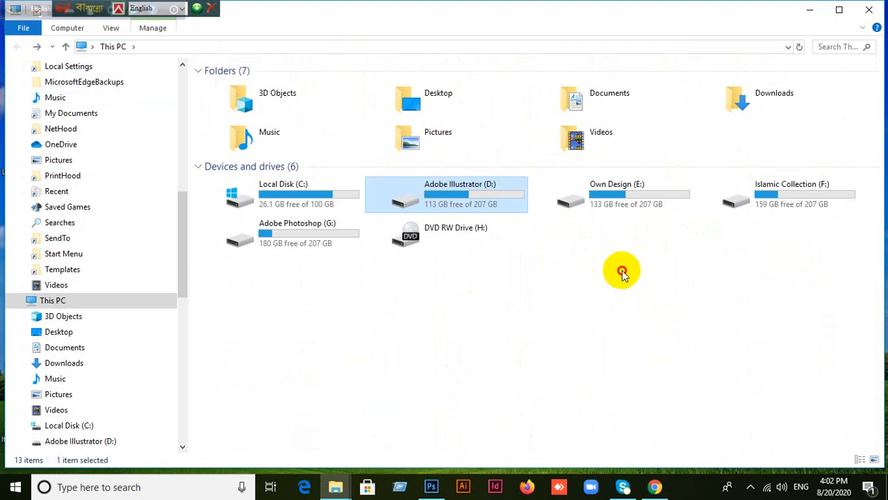
Look through the folders on the Own Design (E:) drive and go back to This PC.
click(623, 200)
double_click(623, 200)
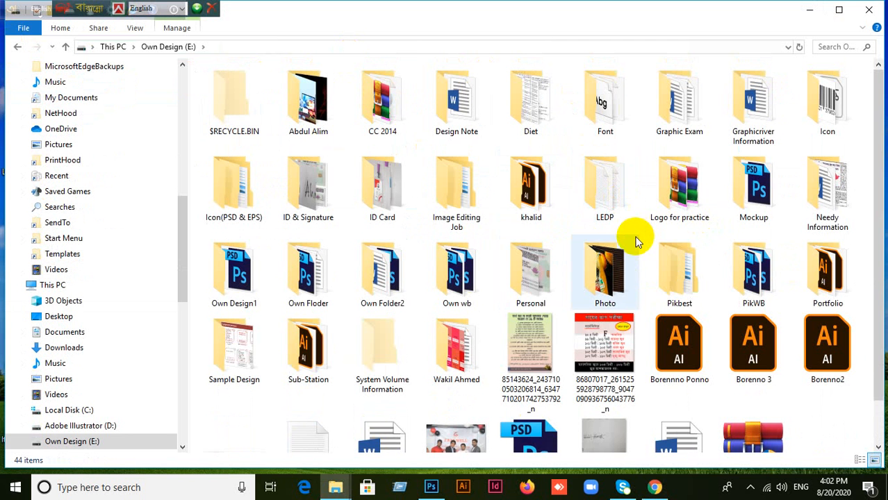
scroll(647, 271, down, 1)
scroll(646, 271, up, 1)
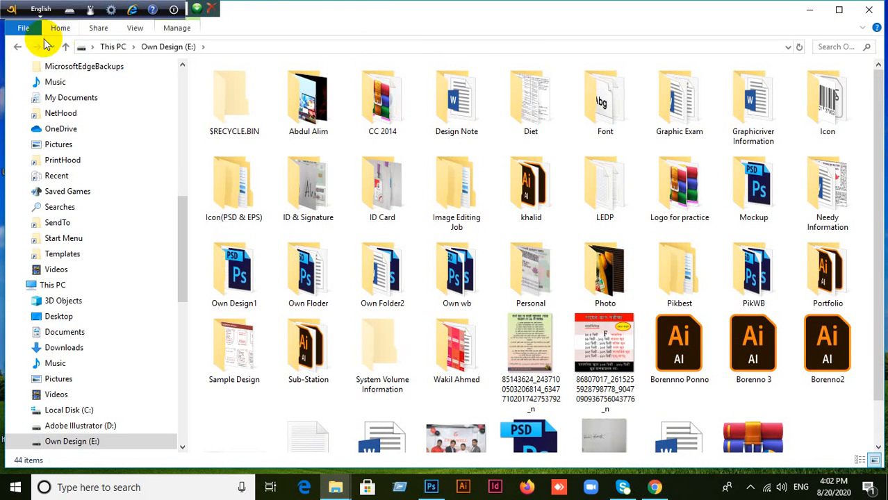
click(18, 47)
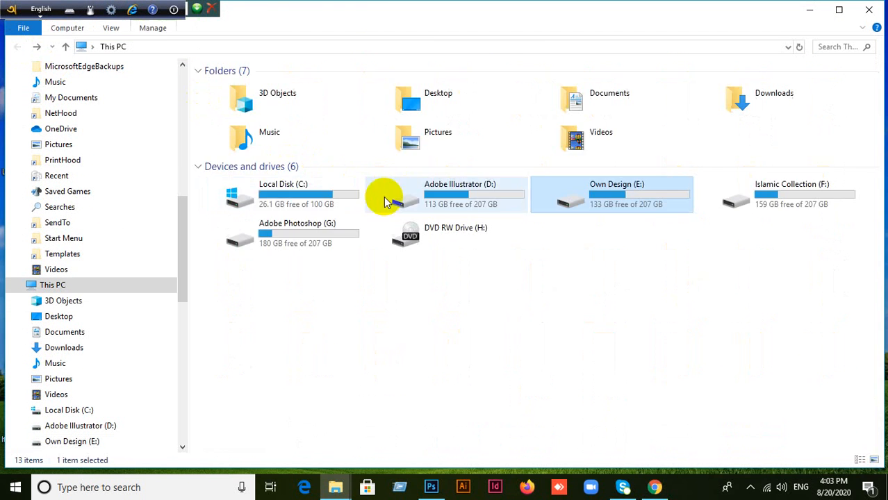
Reopen the Adobe Illustrator (D:) drive and select the About Graphic Design folder.
click(428, 200)
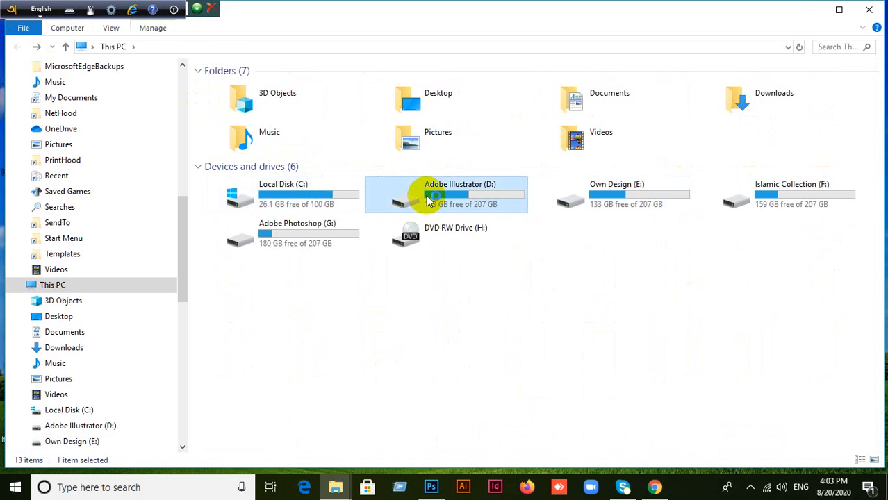
double_click(429, 200)
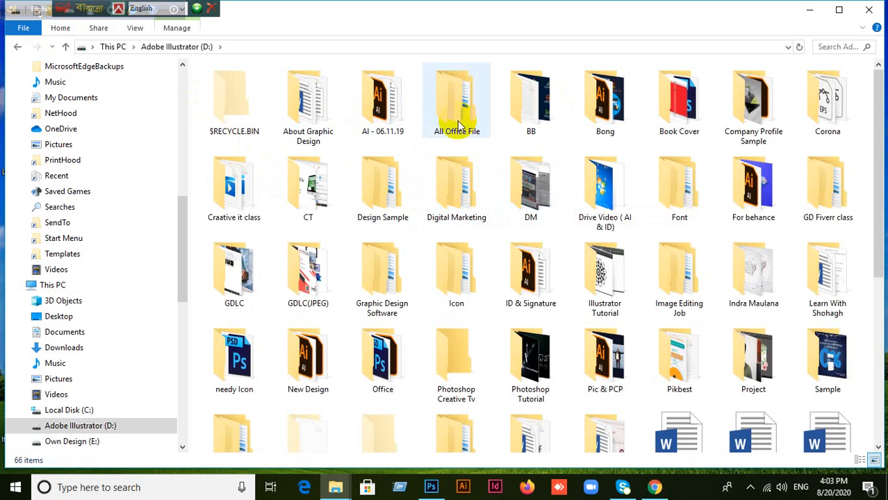
click(325, 122)
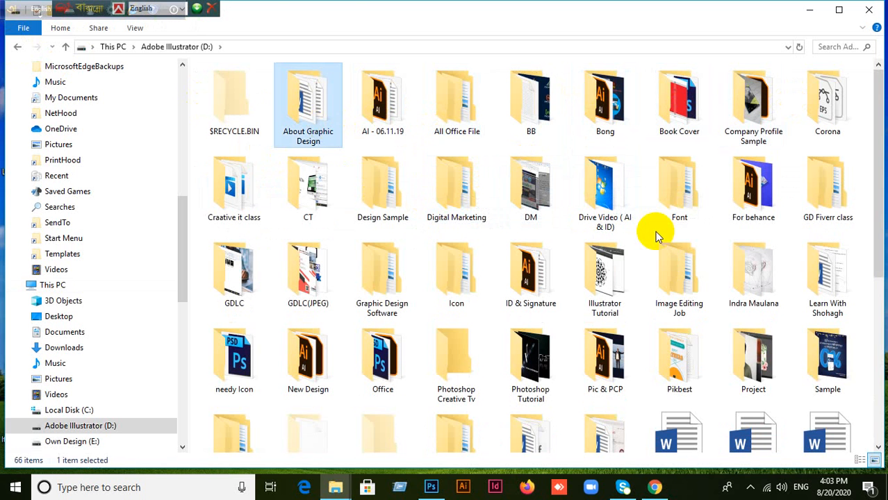
Admit the two people asking to join the Google Meet call, returning to the D: drive folder window after each.
click(655, 487)
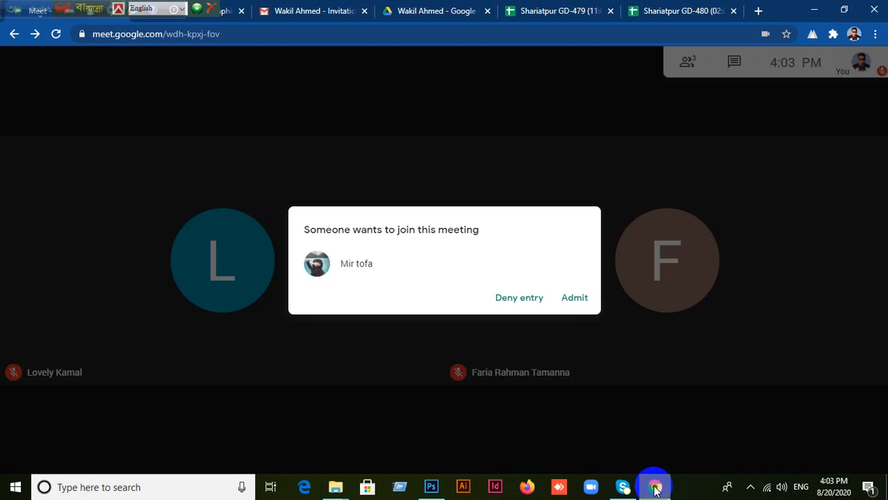
click(579, 298)
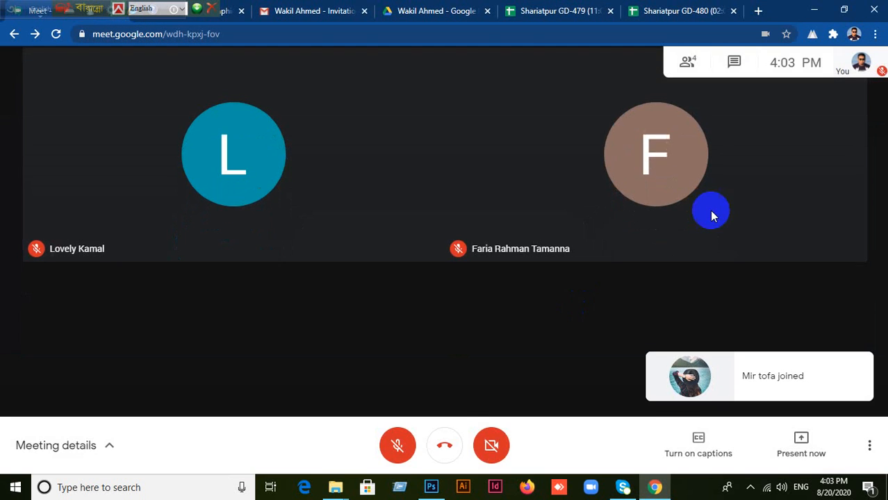
click(814, 11)
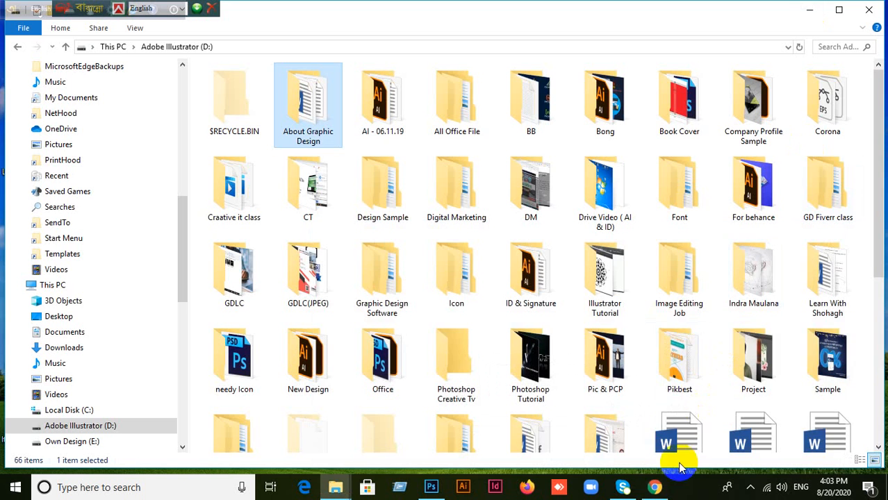
click(655, 487)
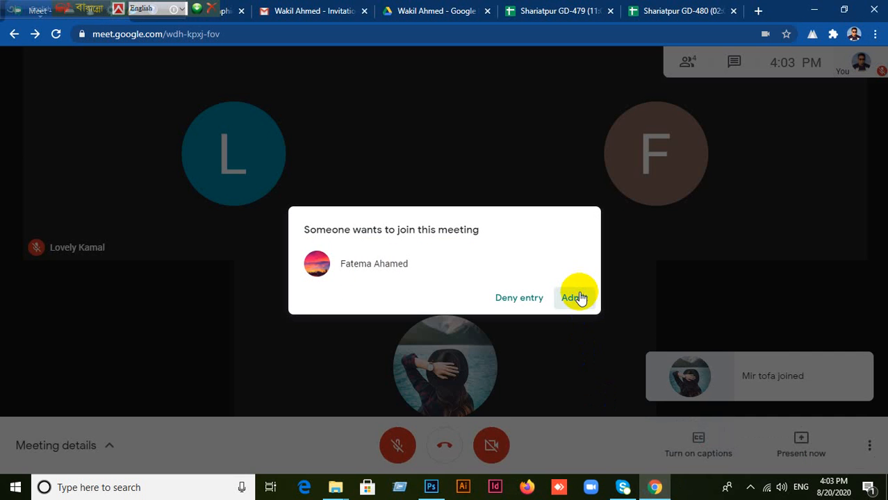
click(577, 297)
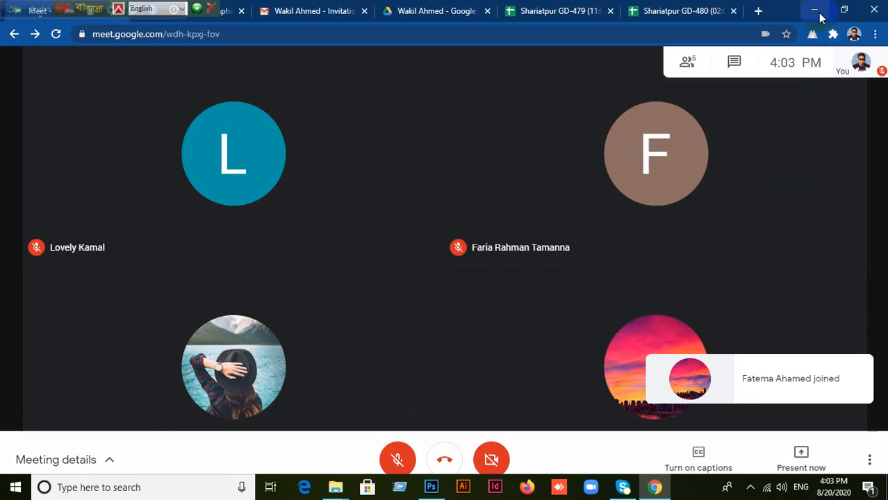
click(818, 13)
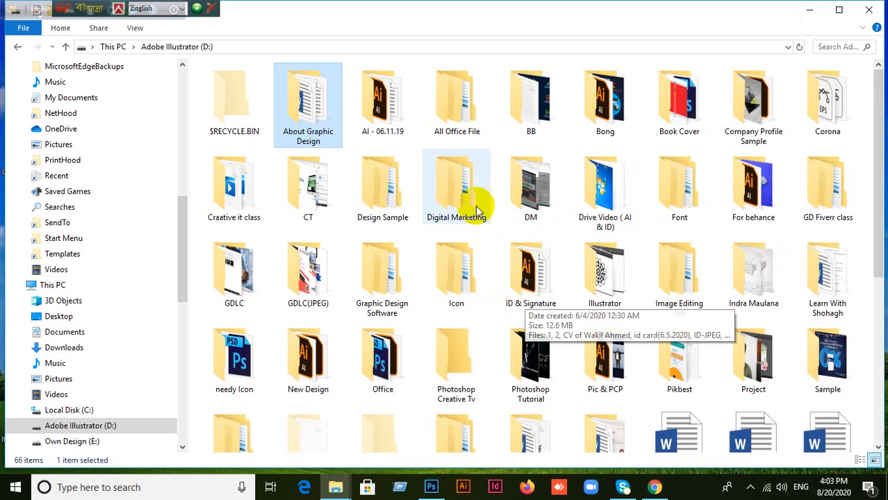
Check the GDLC(JPEG) folder on the D: drive, go back and open the GDLC folder of class videos.
click(303, 296)
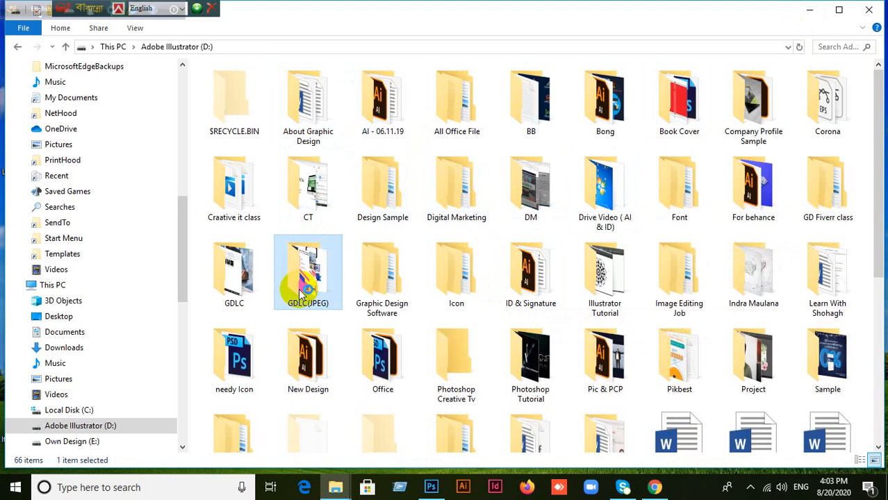
double_click(303, 291)
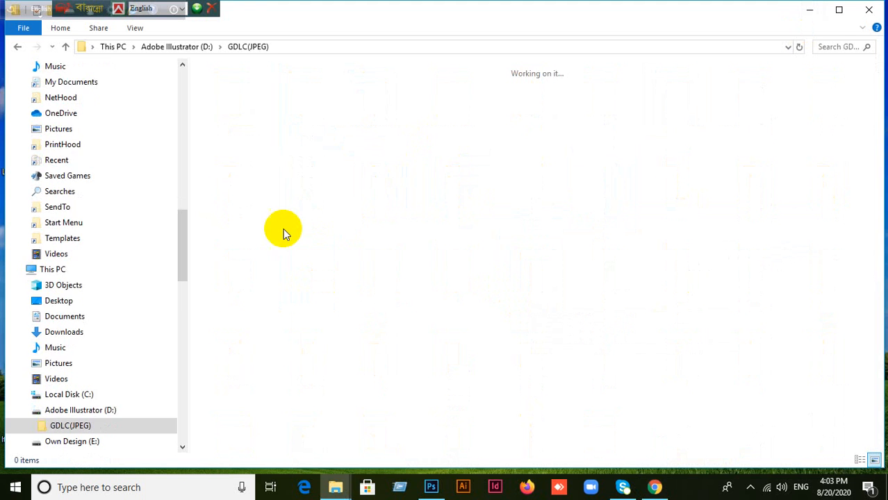
click(18, 47)
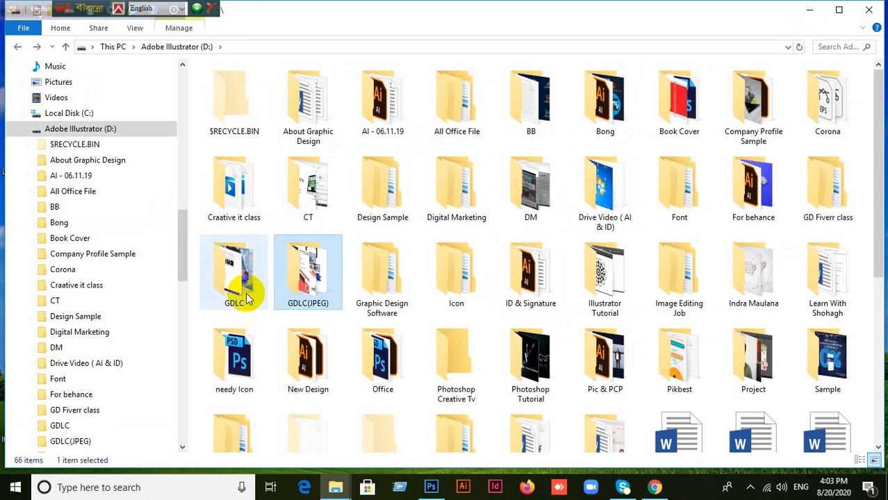
click(243, 298)
double_click(247, 297)
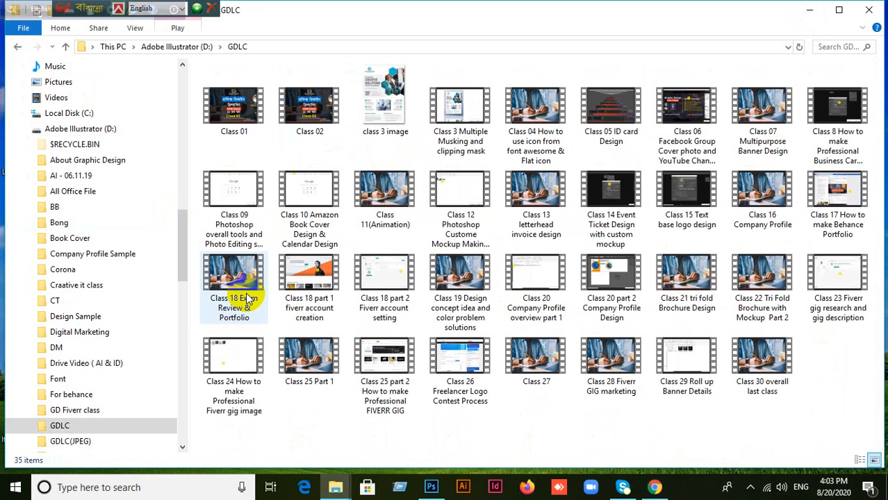
Check the Google Meet call briefly and open the Class 05 ID card Design video from the GDLC folder with GOM Player.
click(597, 127)
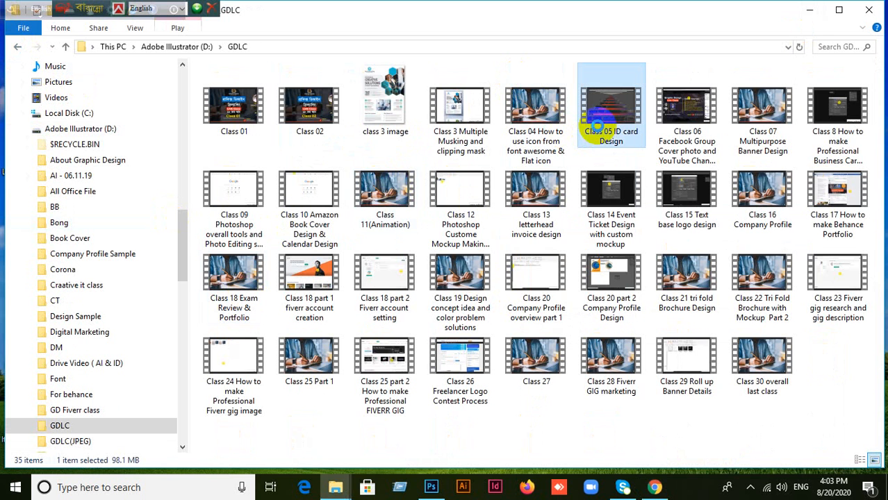
right_click(597, 126)
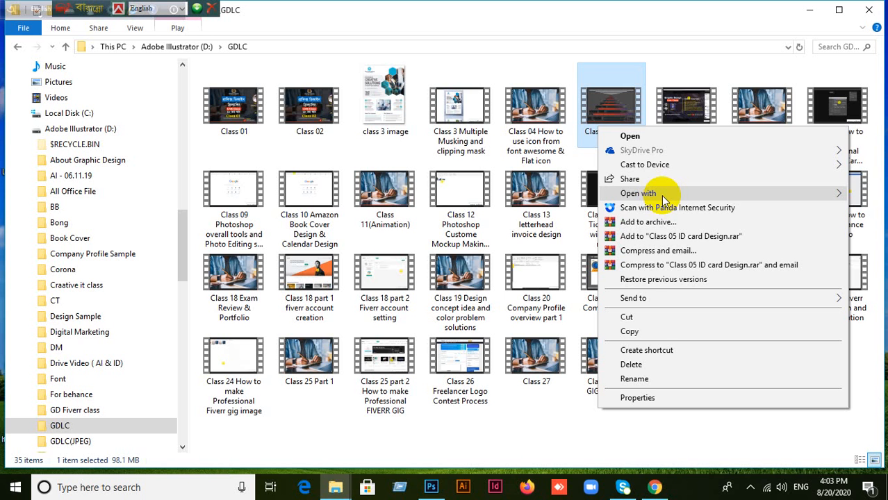
click(546, 436)
click(653, 488)
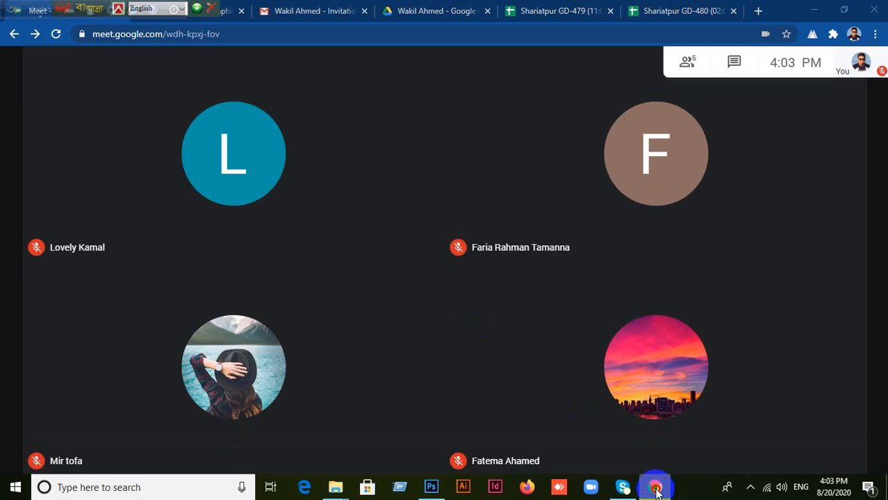
click(654, 486)
click(607, 119)
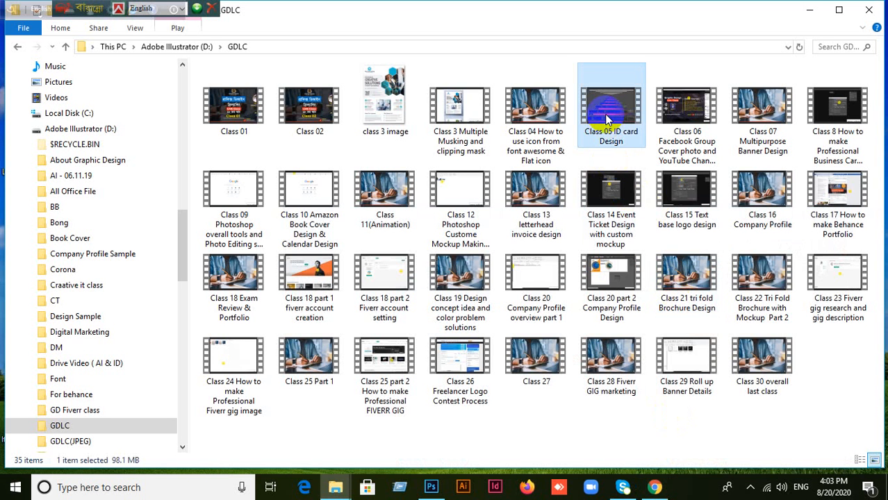
right_click(611, 119)
mouse_move(643, 181)
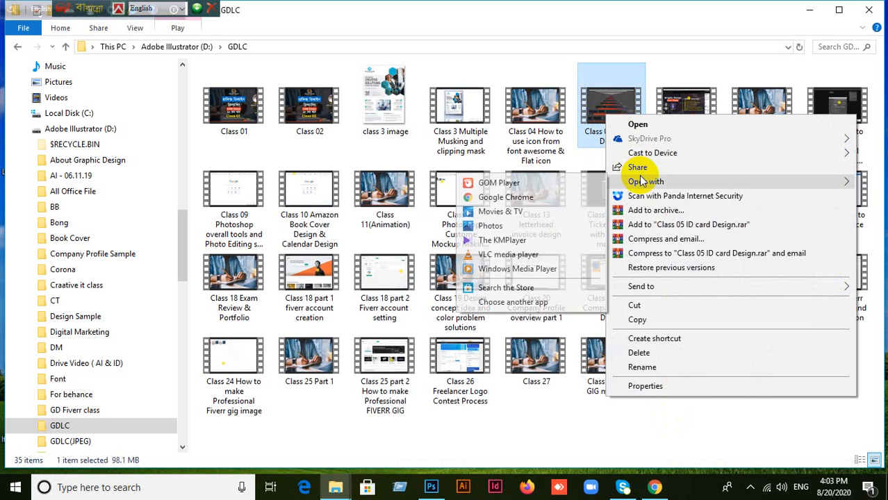
click(536, 182)
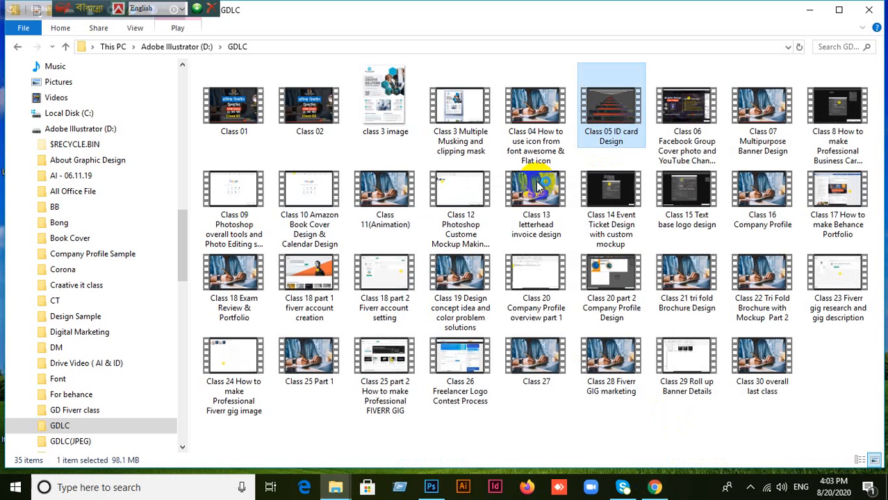
Admit the three people asking to join the Google Meet call, returning to the GDLC folder window after each.
click(655, 487)
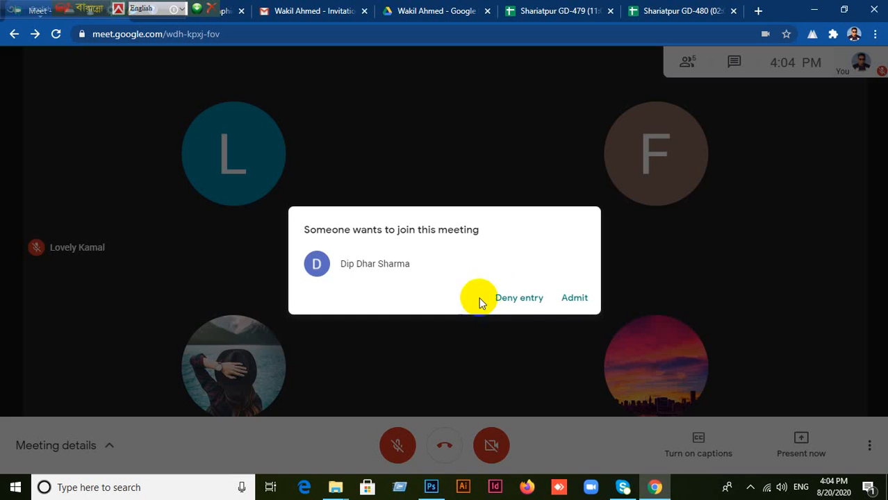
click(575, 297)
click(816, 9)
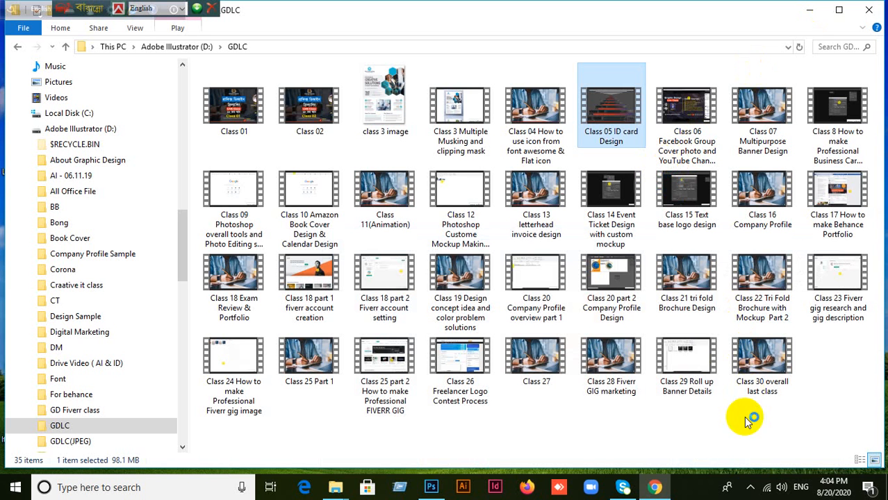
click(656, 488)
click(574, 300)
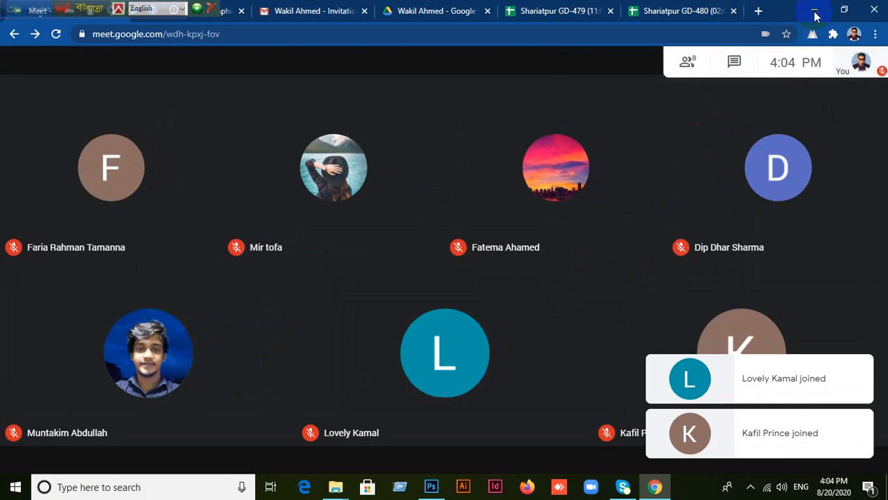
click(816, 15)
click(594, 129)
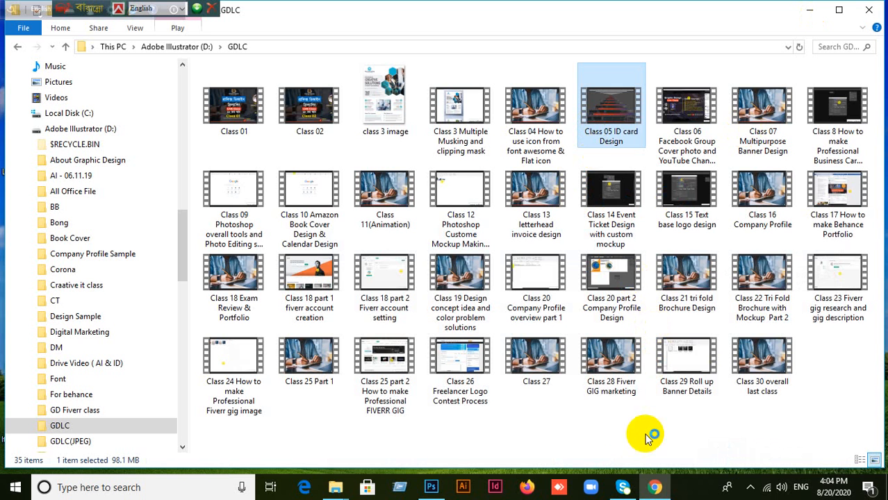
click(655, 487)
click(574, 299)
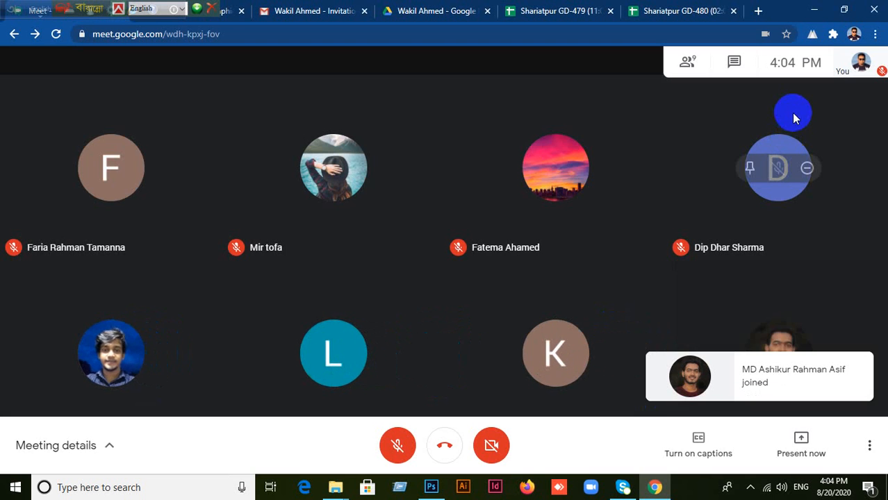
click(808, 12)
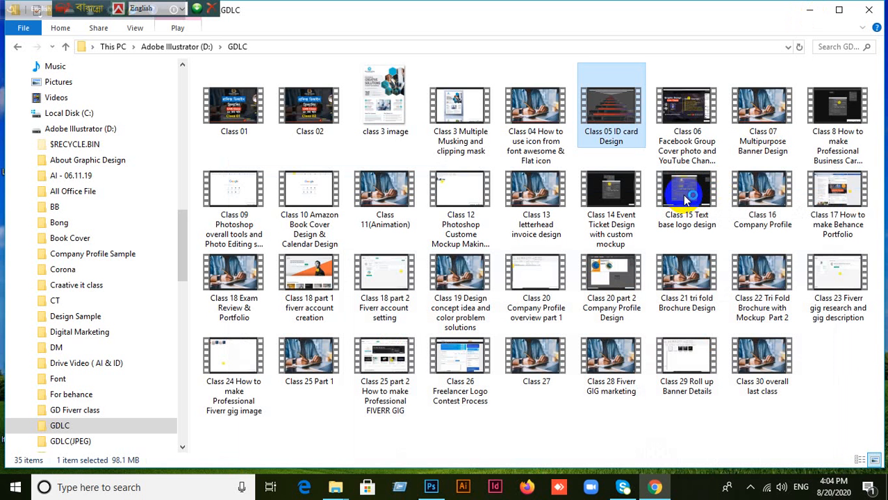
Pause the Class 05 ID card Design video and switch the microphone on and off again in the Google Meet call.
double_click(686, 200)
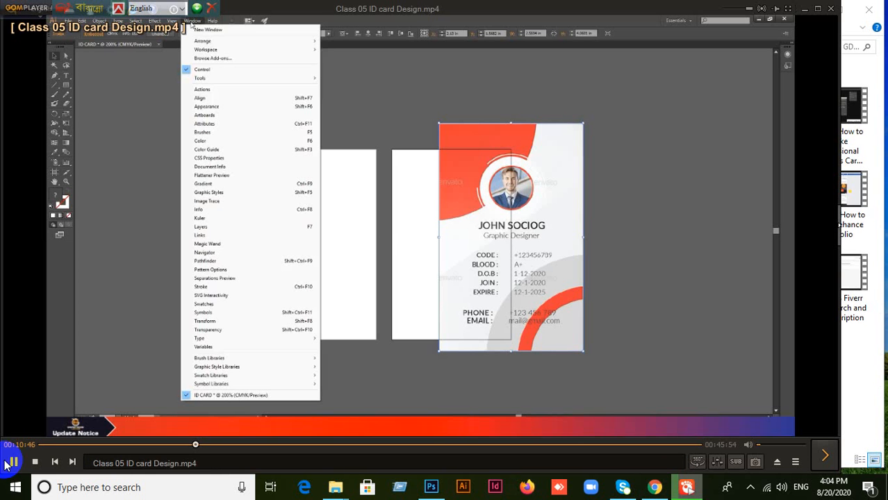
click(12, 462)
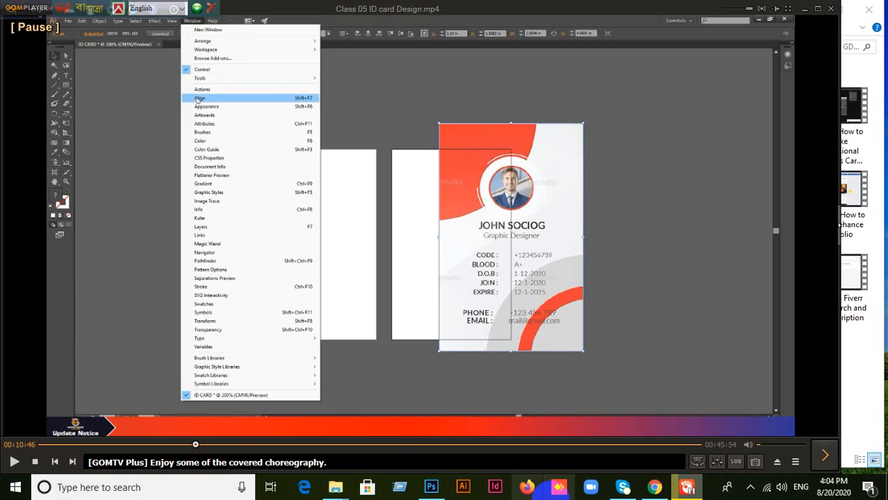
click(655, 487)
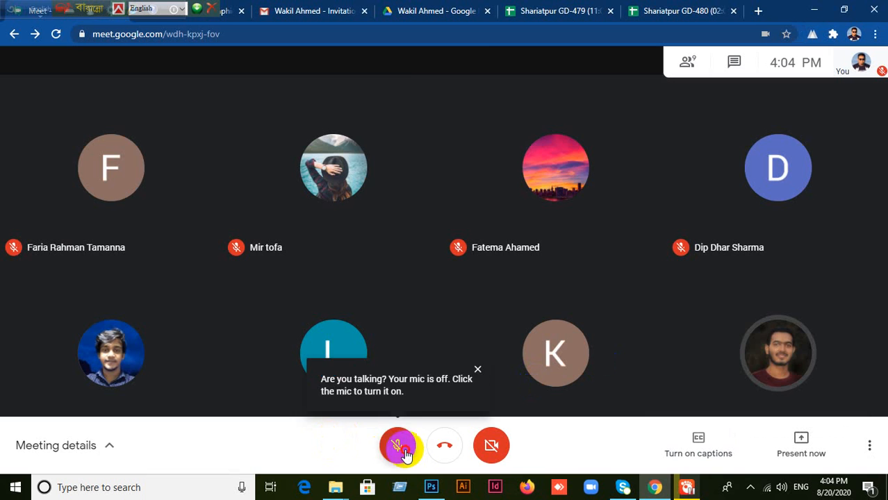
click(401, 448)
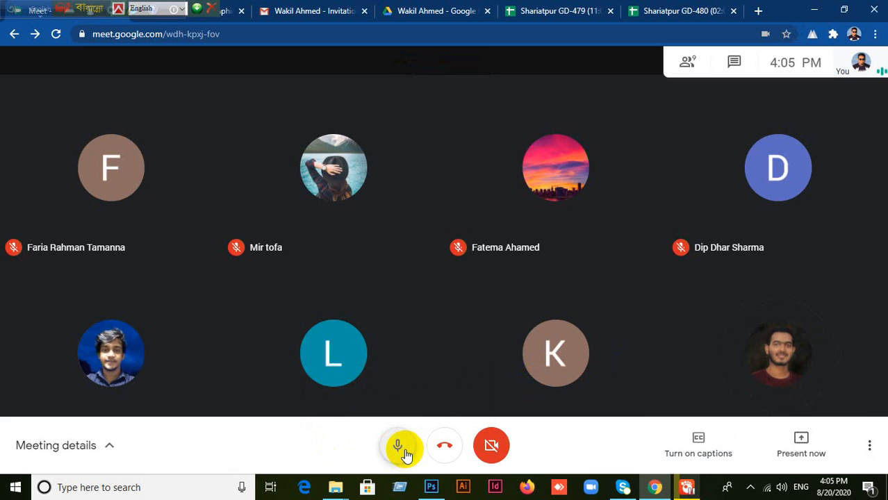
click(403, 449)
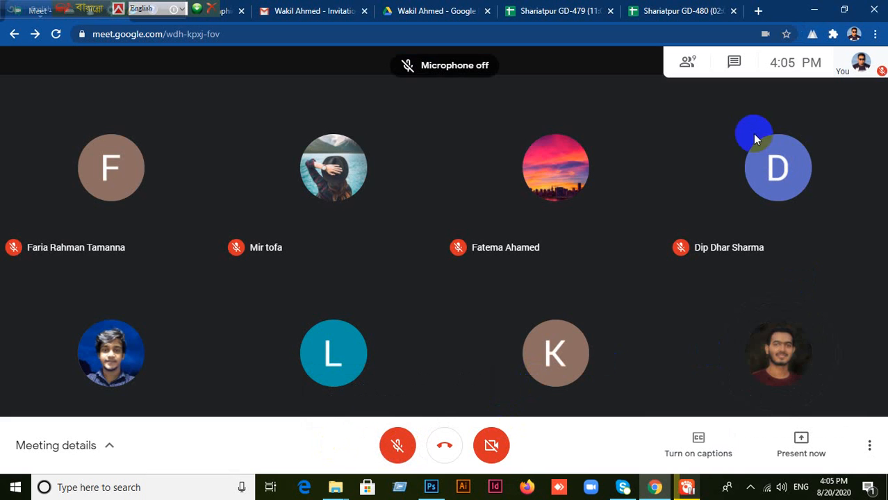
Return to GOM Player, resume the ID card video and skip forward from 00:10:46 to about 00:14:00.
click(686, 488)
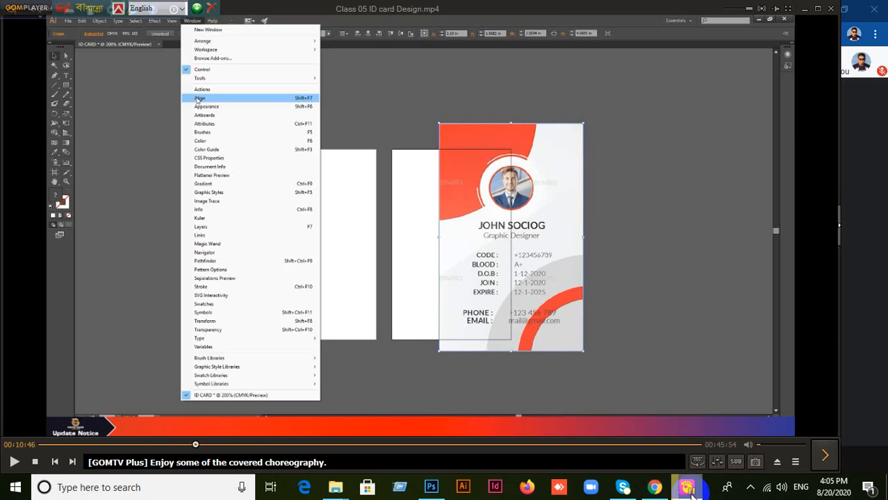
click(687, 487)
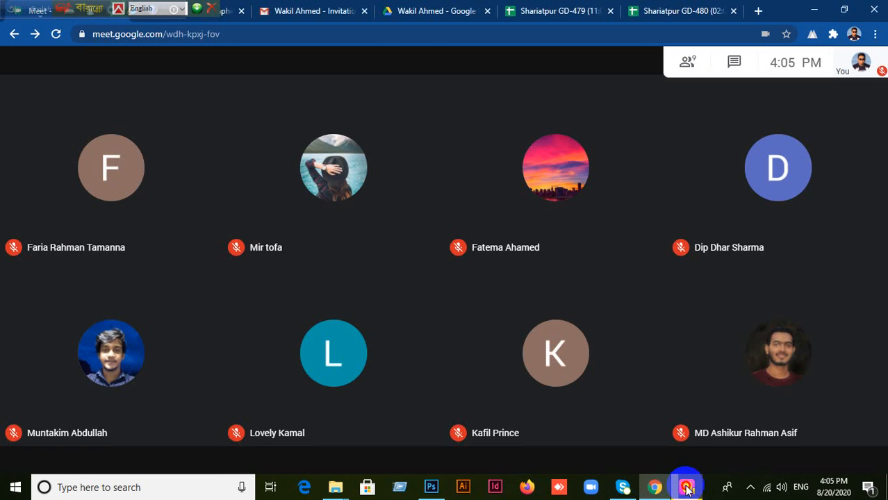
click(687, 487)
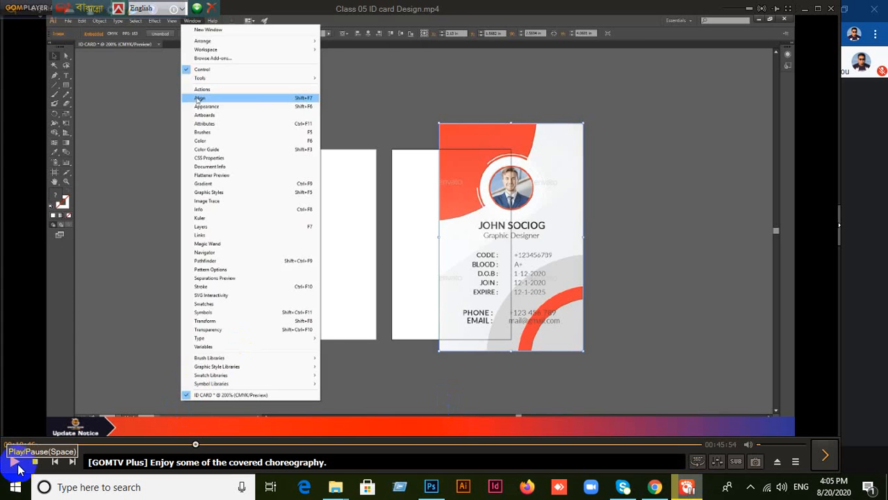
click(19, 471)
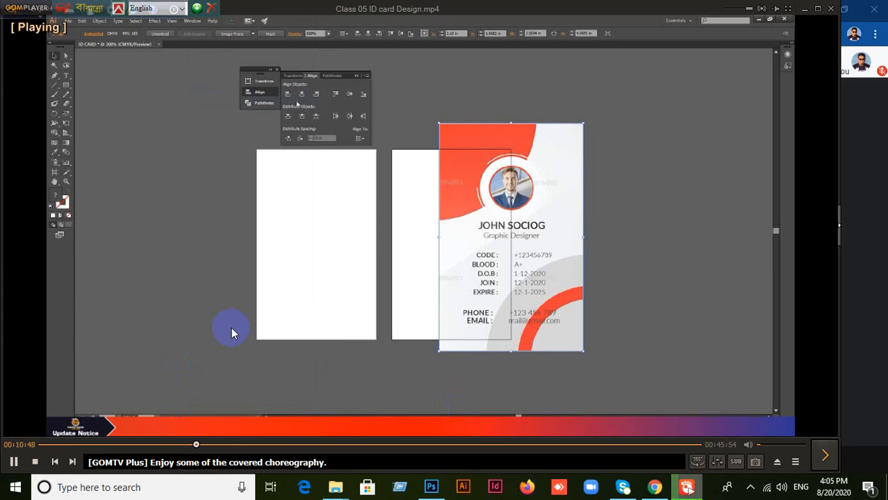
key(Right)
key(Right)
key(Right)
key(Right)
key(Right)
key(Right)
key(Right)
key(Right)
key(Right)
key(Right)
key(Right)
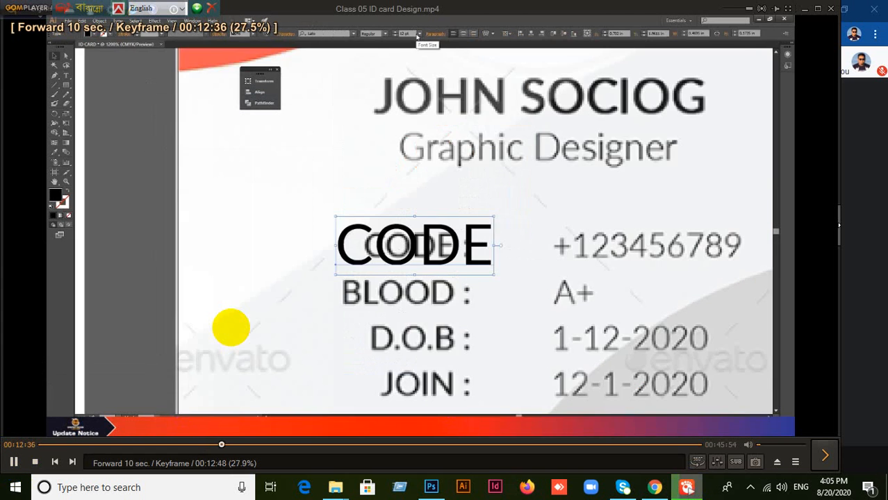
key(Right)
key(Right)
key(Right)
key(Right)
key(Right)
key(Right)
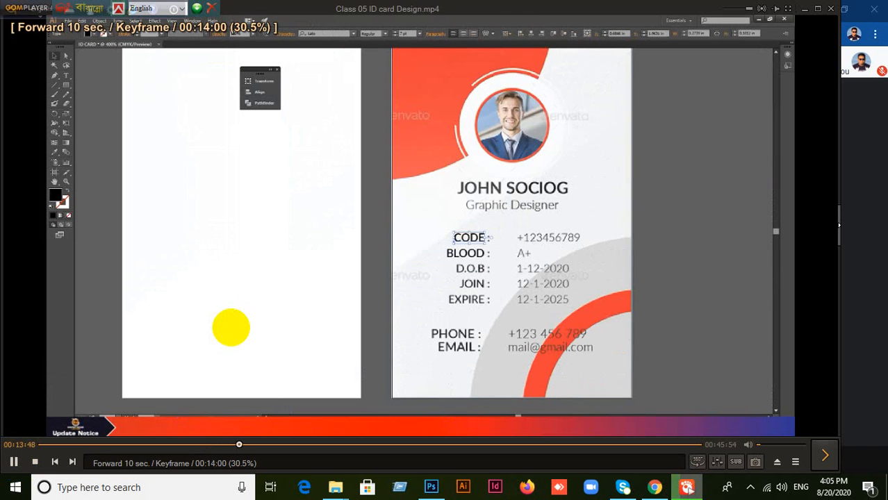
key(Right)
Skip the ID card video back to 00:13:27, where the BLOOD label is being placed, and pause it.
key(Left)
key(Left)
key(Left)
key(Left)
key(Left)
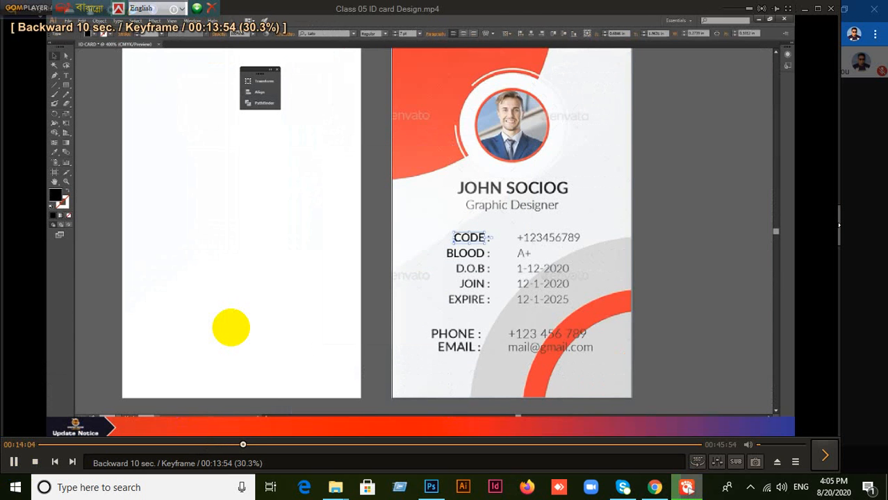
key(Left)
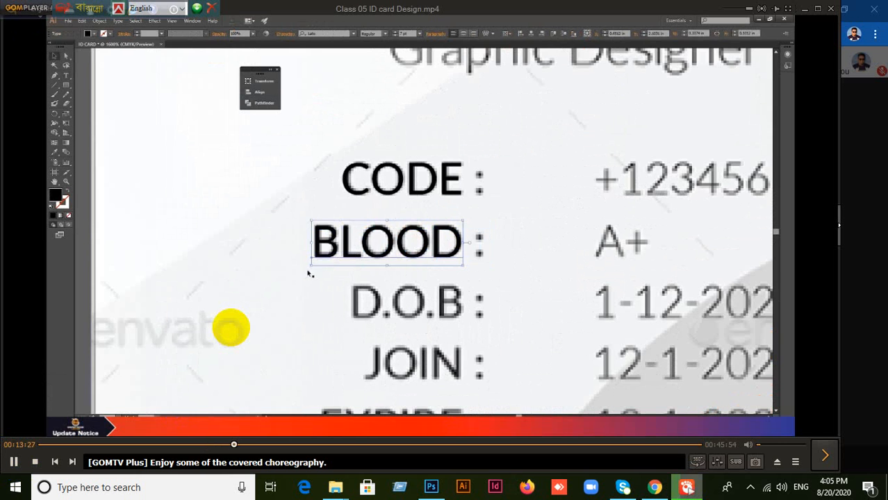
key(space)
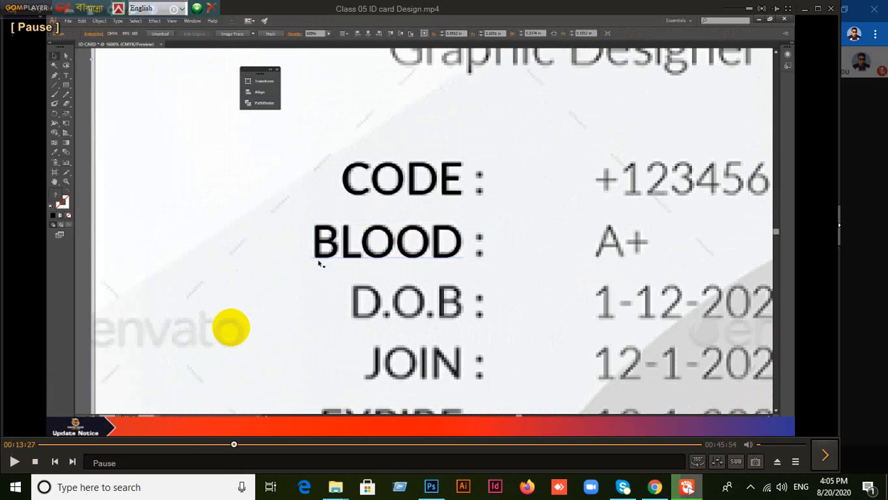
Admit the person waiting to join the Google Meet call and resume the ID card video in GOM Player.
click(655, 487)
click(570, 298)
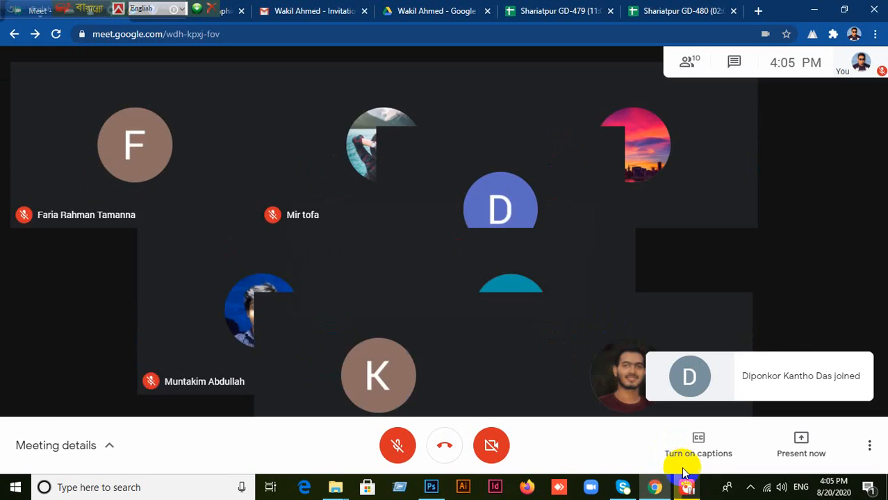
click(689, 489)
key(space)
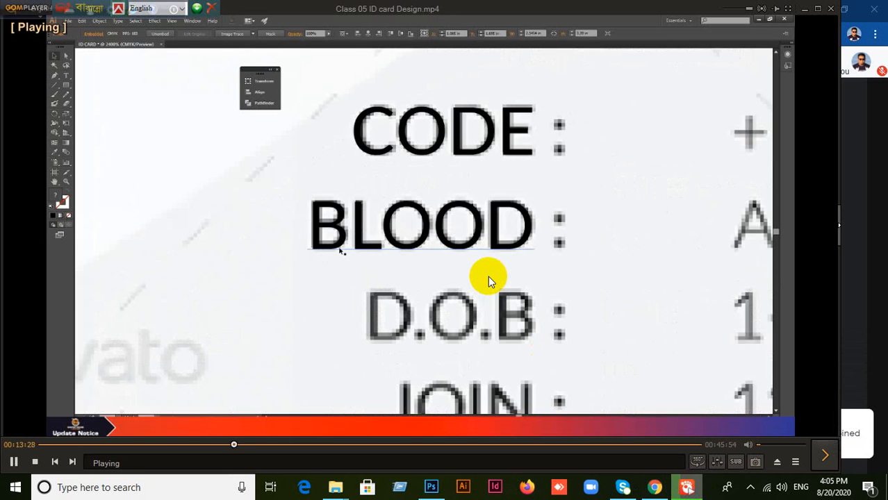
Skip the ID card video back to 00:13:21, then forward to about 00:15:22, past the new document settings.
key(Left)
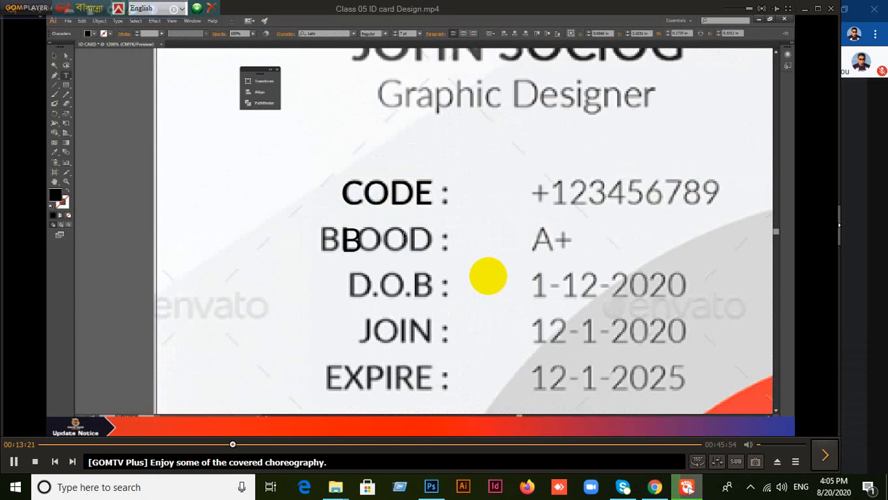
key(Right)
key(Right)
key(Right)
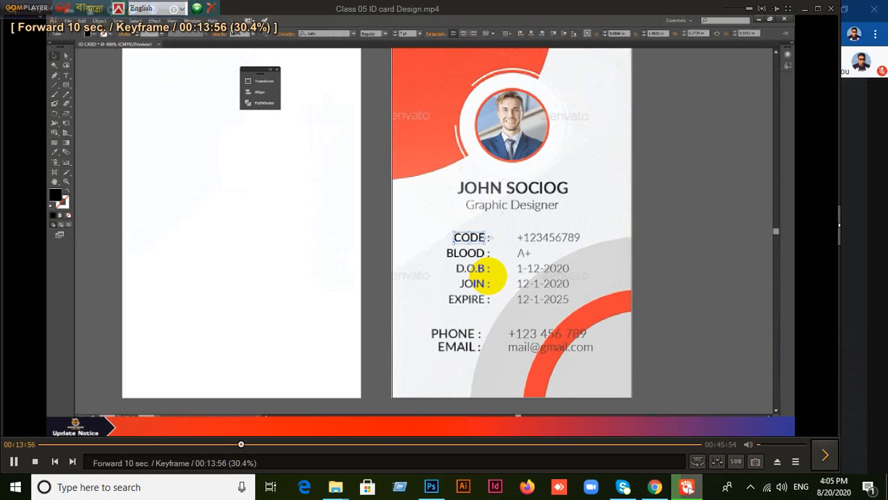
key(Right)
key(Right)
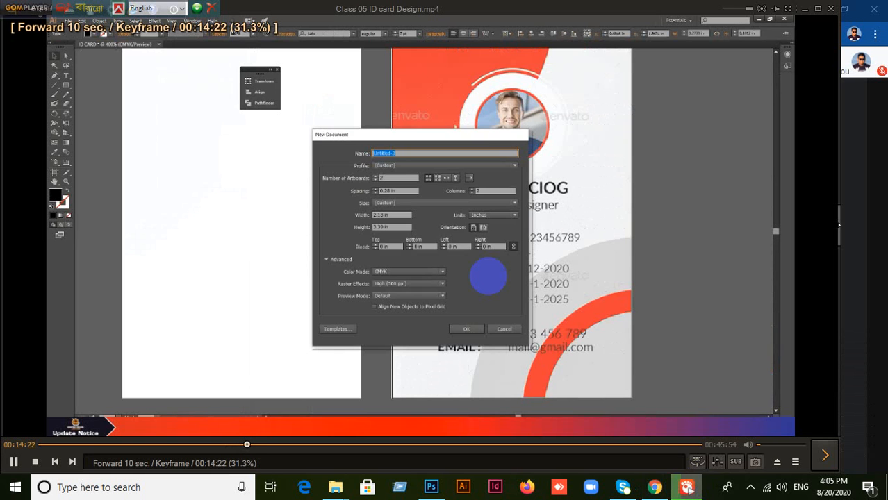
key(Right)
key(Right)
key(Right)
key(Right)
key(Right)
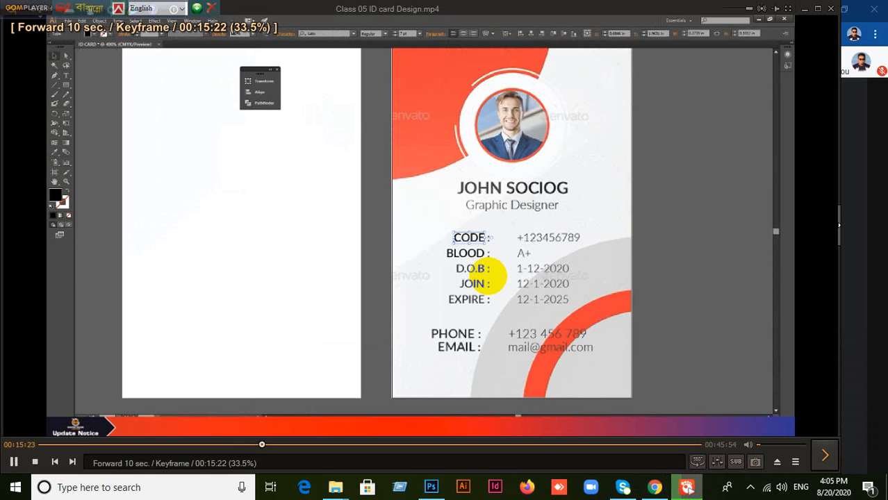
Skip the ID card video forward to about 00:16:12, where the Lato font files are being installed.
key(Right)
key(Right)
key(Right)
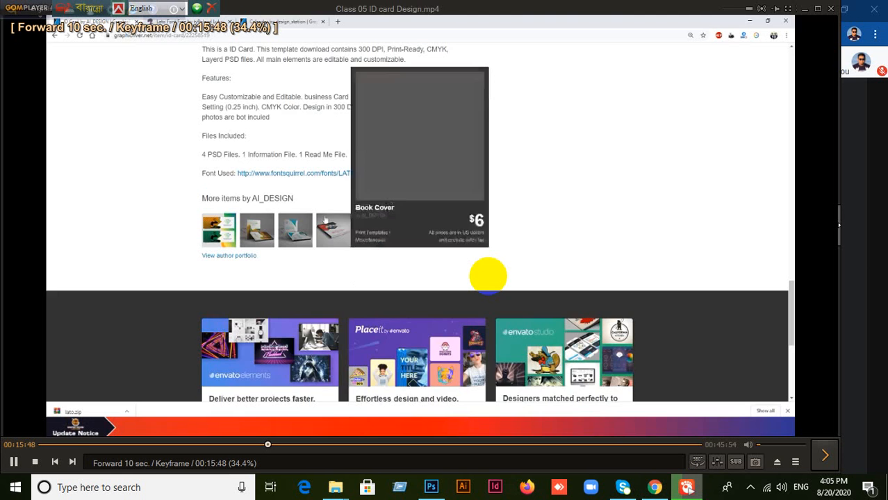
key(Right)
key(Right)
key(Right)
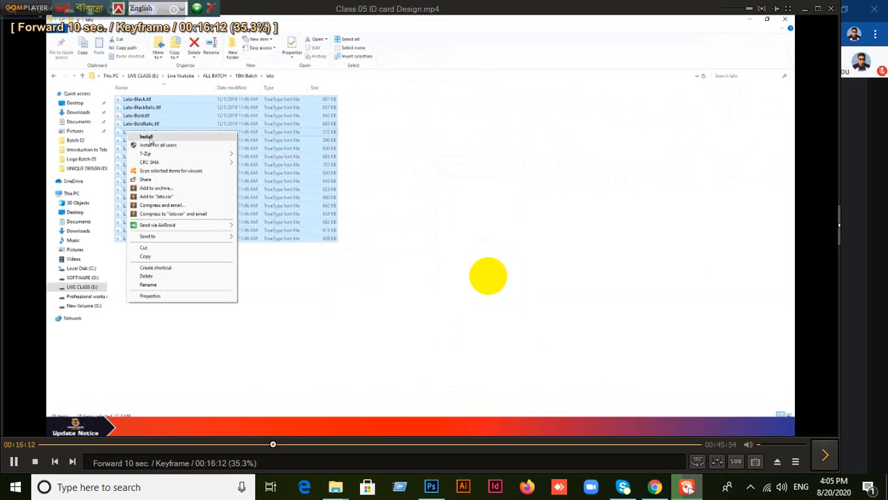
Skip the ID card video forward to about 00:18:24, through the drawing and trimming of the red corner circle.
key(Right)
key(Right)
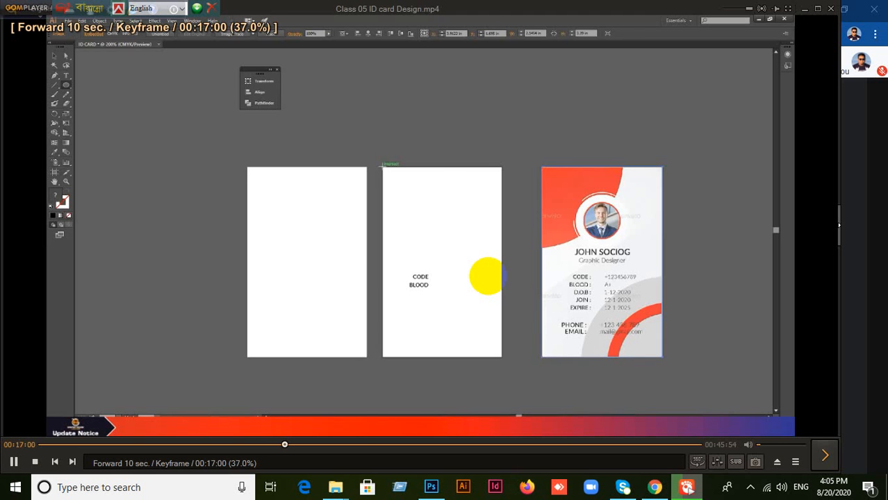
key(Right)
key(Right)
key(Right)
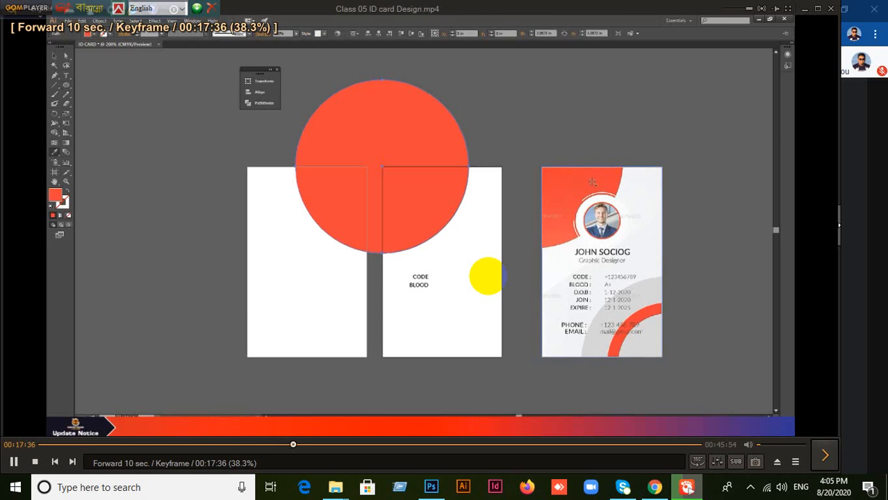
key(Right)
key(Right)
key(Right)
key(Right)
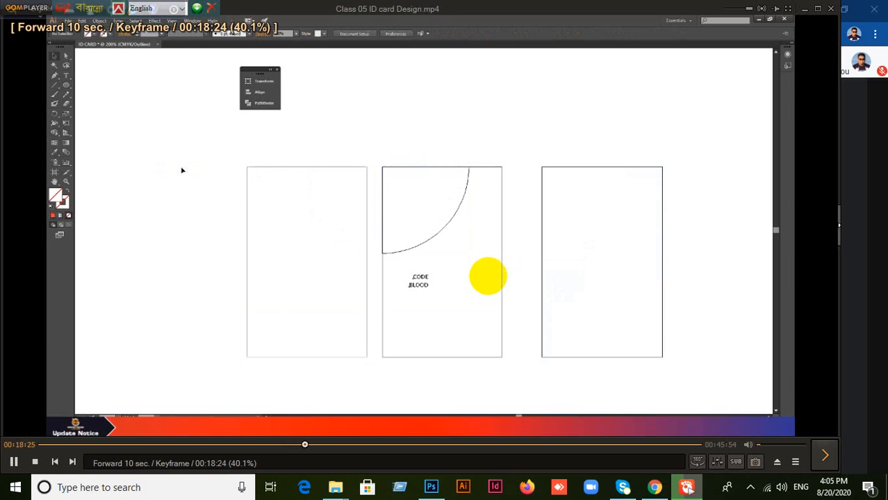
Skip the ID card video forward to about 00:21:02, through the building of the circular photo frame.
key(Right)
key(Right)
key(Right)
key(Right)
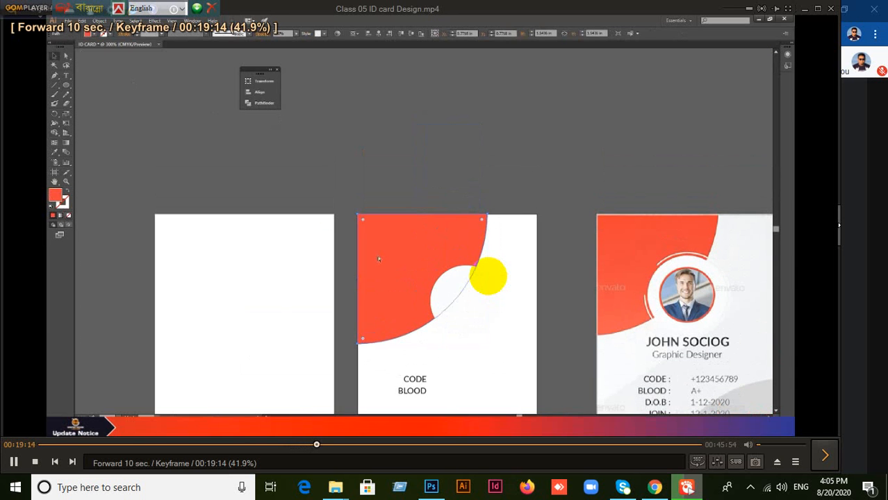
key(Right)
key(Right)
key(Right)
key(Right)
key(Right)
key(Right)
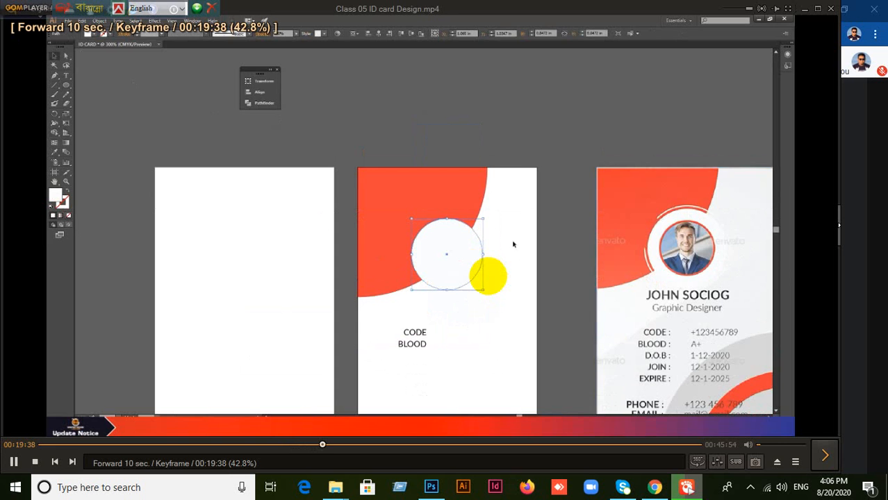
key(Right)
key(Right)
key(Right)
key(Right)
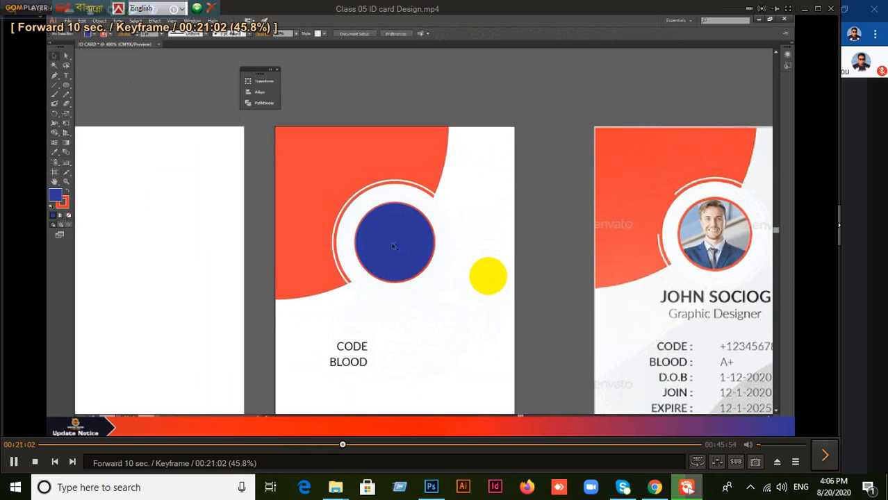
Skip the ID card video forward to about 00:22:50, through the cutting of the ring around the photo frame.
key(Right)
key(Right)
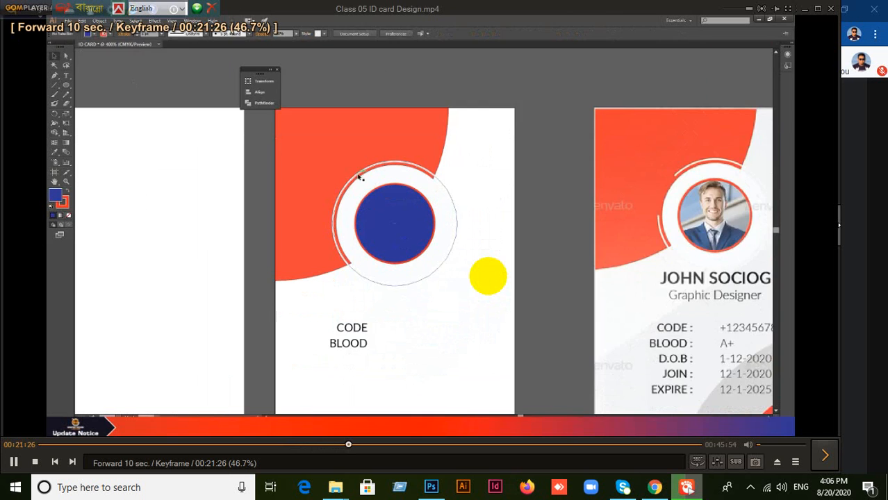
key(Right)
key(Right)
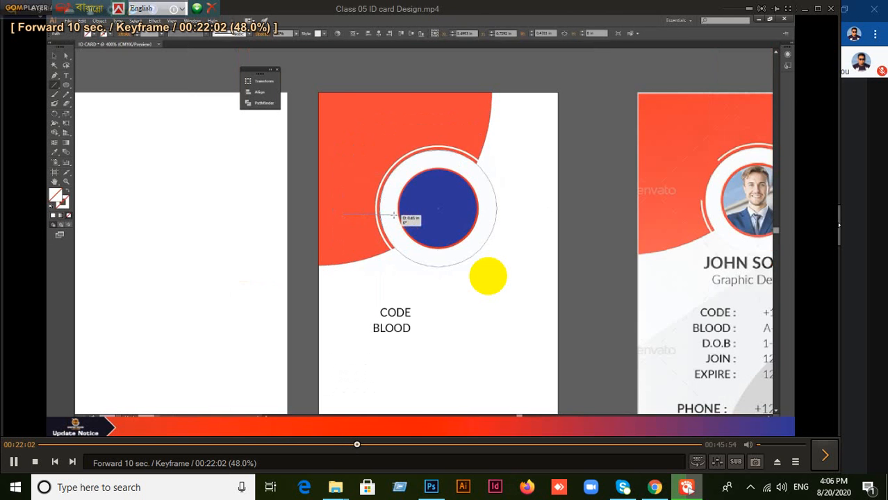
key(Right)
key(Right)
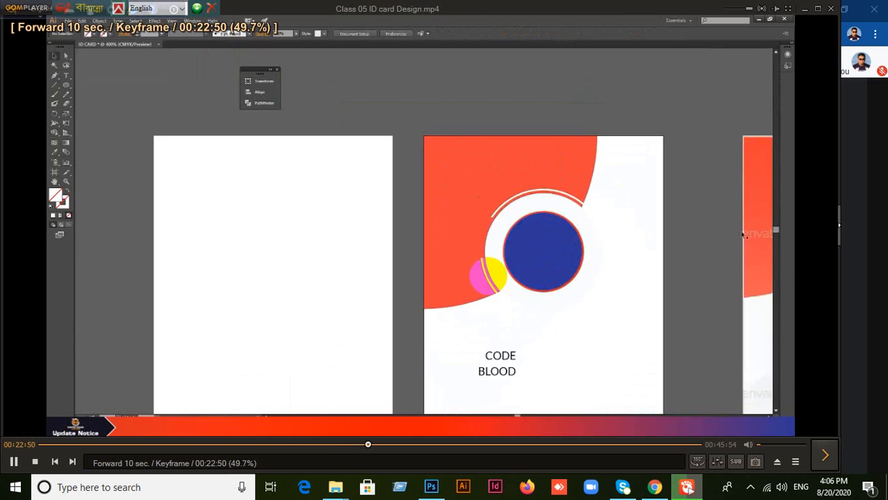
Review the ring cutting near 00:22:46 and skip forward to about 00:23:46, where the portrait photo is placed.
key(Left)
key(Right)
key(Right)
key(Right)
key(Right)
key(Right)
key(Right)
key(Right)
key(Right)
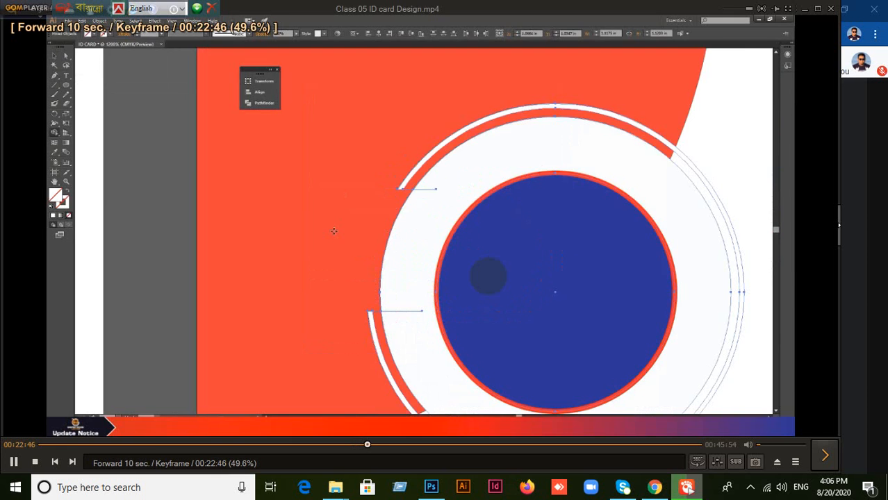
key(Right)
key(Right)
key(Right)
key(Right)
key(Right)
key(Right)
key(Right)
key(Right)
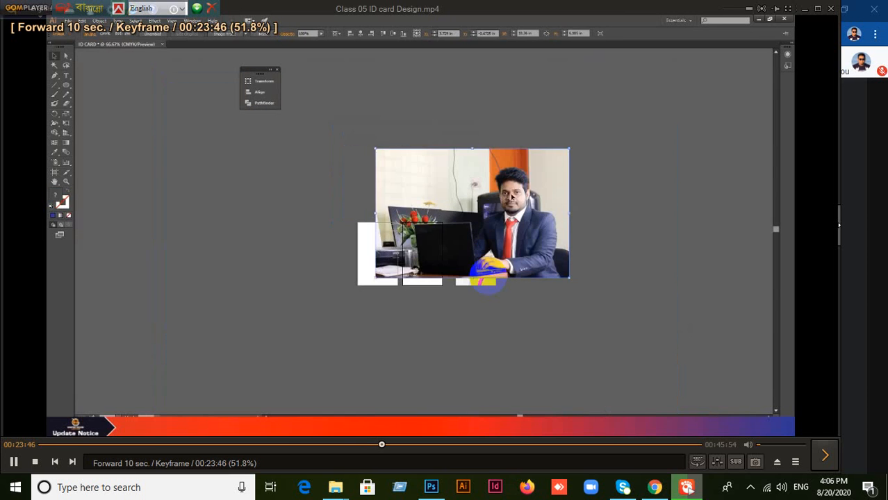
Skip the ID card video forward to about 00:26:22, where the circle is positioned over the portrait photo.
key(Right)
key(Right)
key(Right)
key(Right)
key(Right)
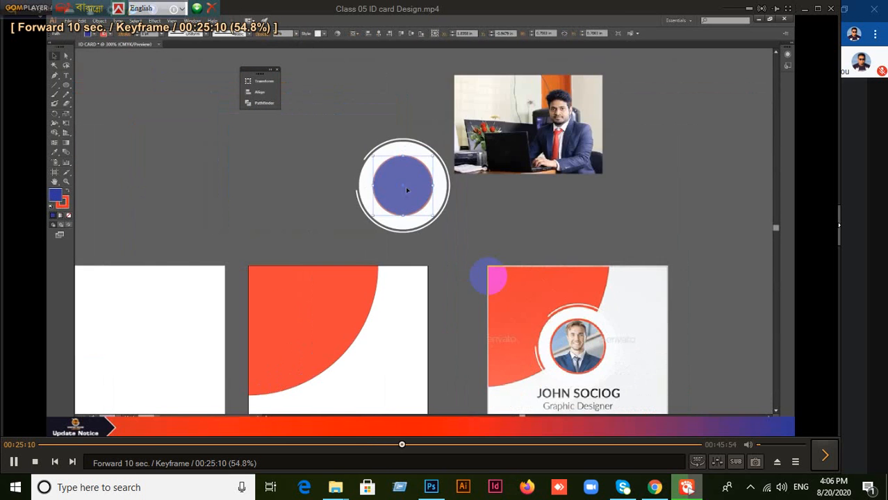
key(Right)
key(Right)
key(Right)
key(Right)
key(Right)
key(Right)
key(Right)
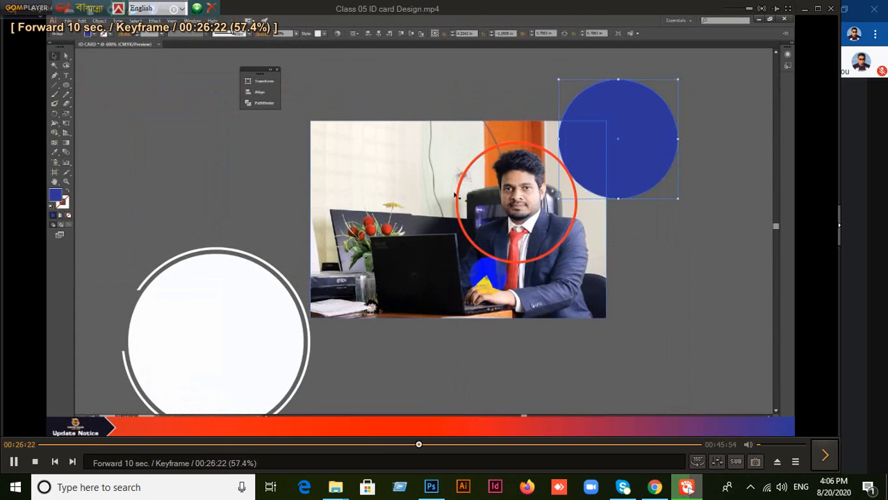
Skip the ID card video forward to about 00:28:46, through fitting the clipped portrait into the card's photo frame.
key(Right)
key(Right)
key(Right)
key(Right)
key(Right)
key(Right)
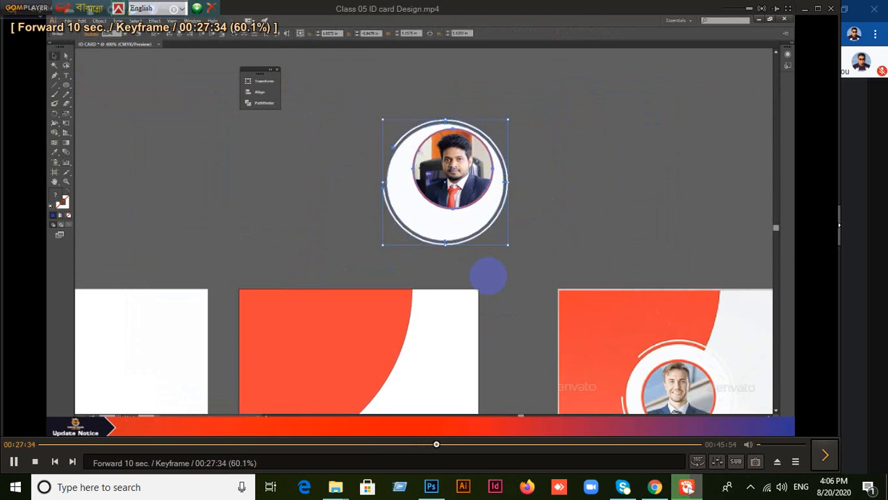
key(Right)
key(Right)
key(Right)
key(Right)
key(Right)
key(Right)
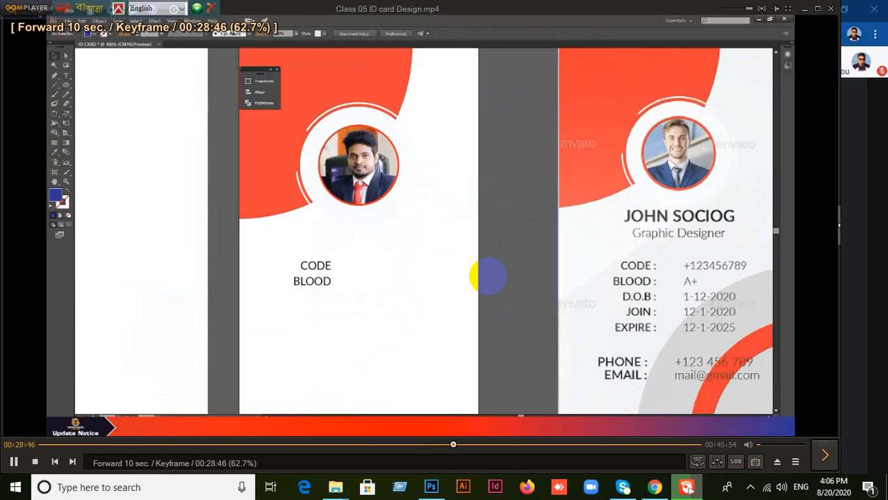
Skip the ID card video forward to about 00:30:34, where the red quarter circle is being reflected.
key(Right)
key(Right)
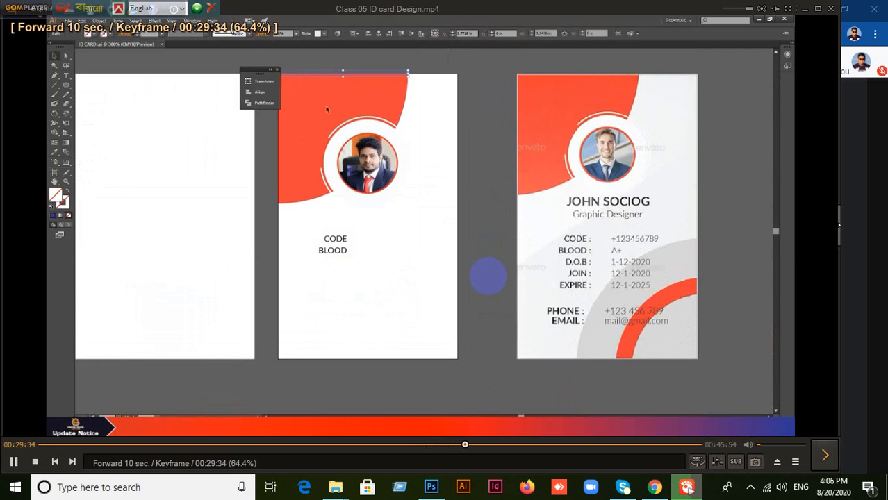
key(Right)
key(Right)
key(Right)
key(Right)
key(Right)
key(Right)
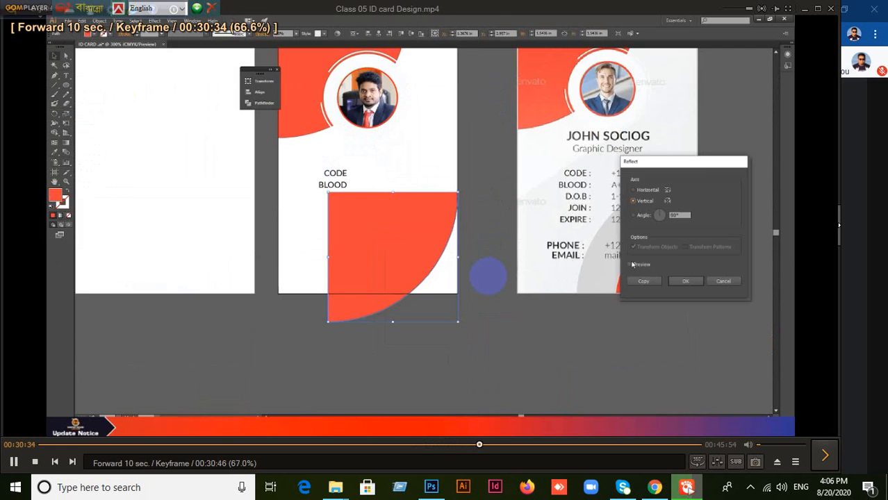
Skip the ID card video forward to about 00:32:58, through the grey and red arcs in the card's lower corner.
key(Right)
key(Right)
key(Right)
key(Right)
key(Right)
key(Right)
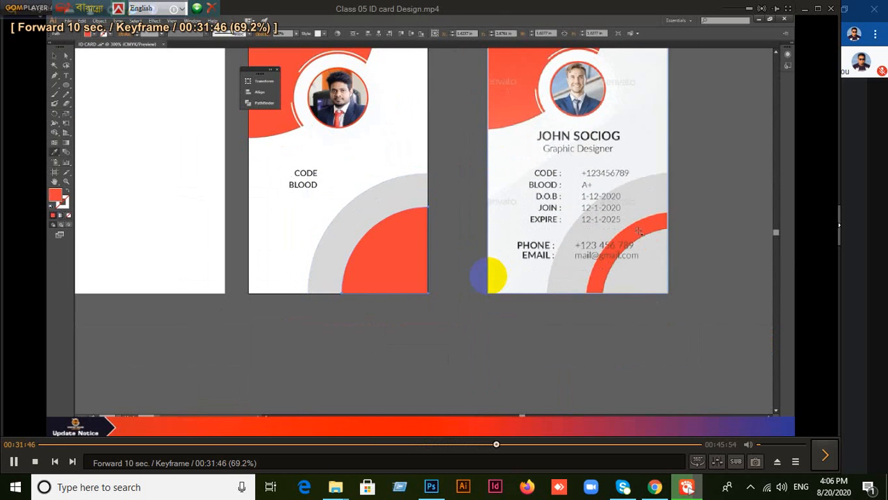
key(Right)
key(Right)
key(Right)
key(Right)
key(Right)
key(Right)
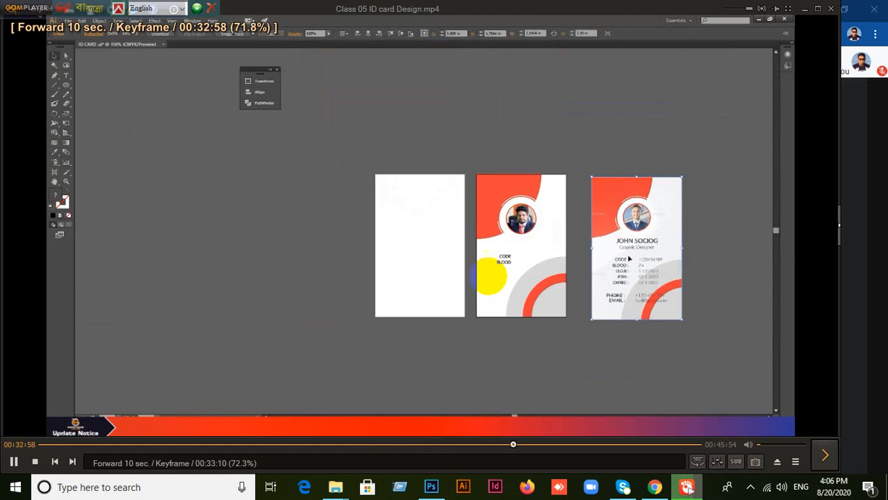
Skip the ID card video forward to about 00:35:22, through capturing the back-side reference and copying the front design.
key(Right)
key(Right)
key(Right)
key(Right)
key(Right)
key(Right)
key(Right)
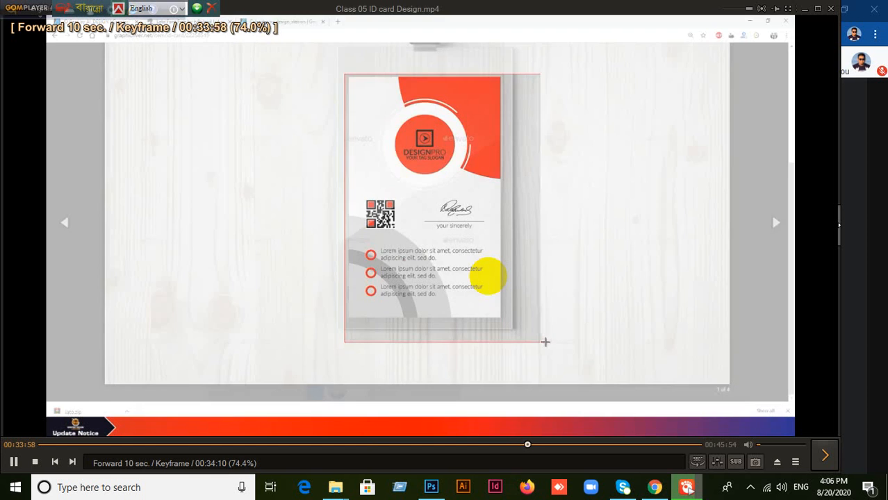
key(Right)
key(Right)
key(Right)
key(Right)
key(Right)
key(Right)
key(Right)
key(Right)
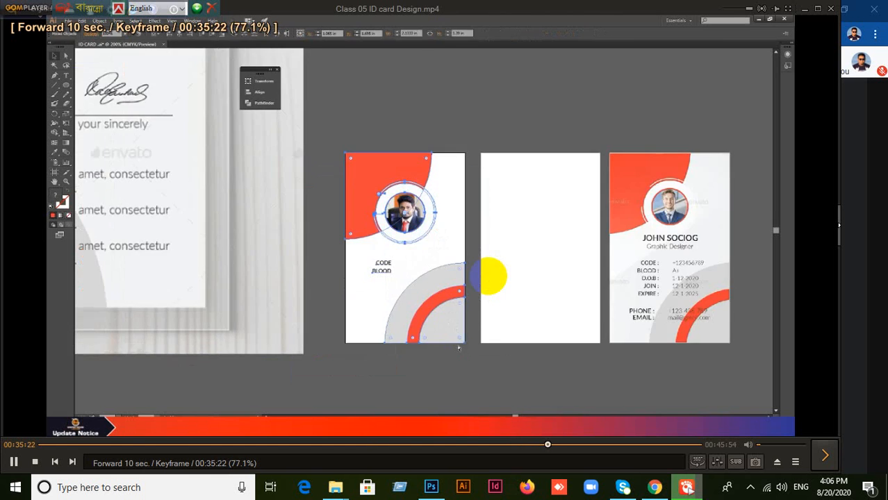
Skip the ID card video forward to about 00:37:10, past the mirrored back side to the YouTube channel section.
key(Right)
key(Right)
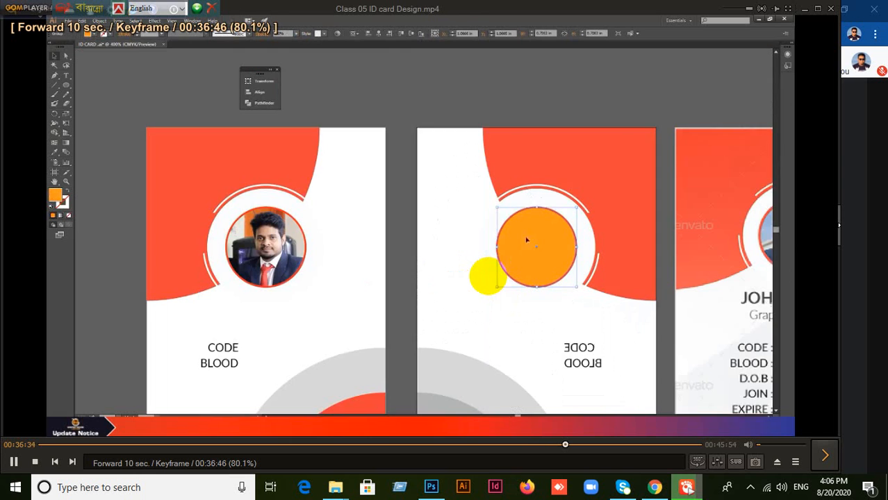
key(Right)
key(Right)
key(Right)
key(Right)
key(Right)
key(Right)
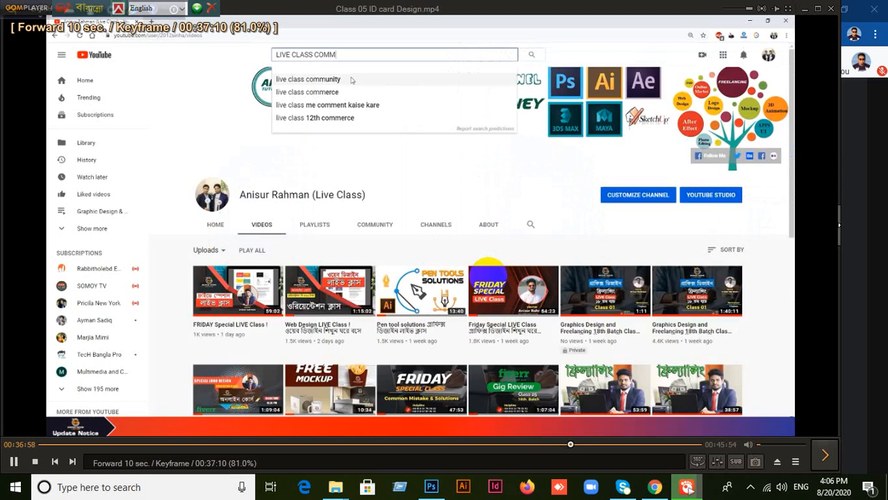